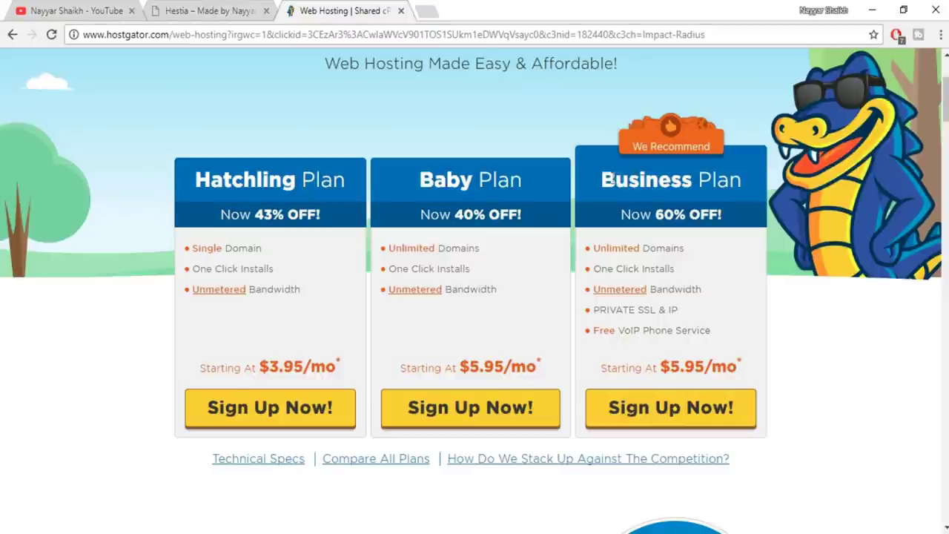
Compare the Baby and Business plans, then start the Baby plan sign-up
{"action": "left_click_drag", "start_coordinate": [419, 183], "coordinate": [528, 173]}
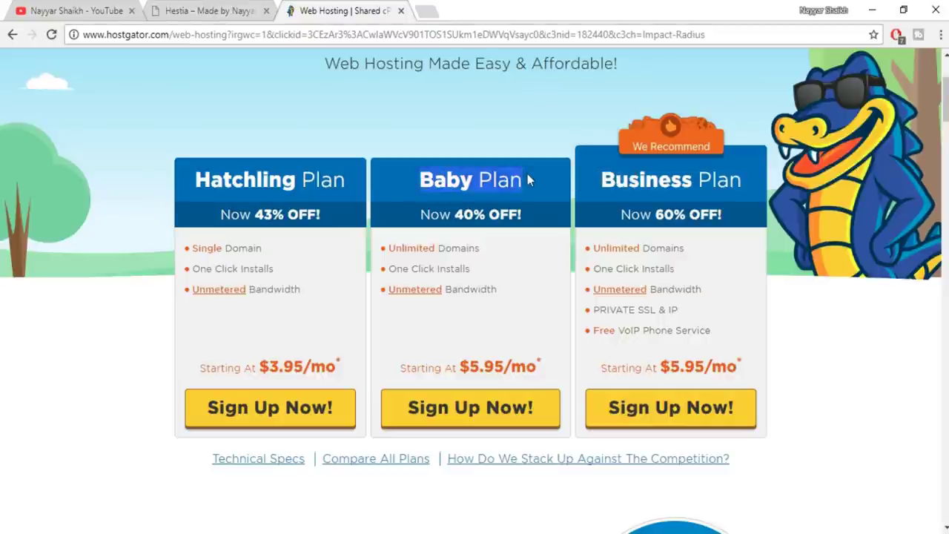
{"action": "left_click", "coordinate": [527, 178]}
{"action": "left_click_drag", "start_coordinate": [743, 185], "coordinate": [602, 180]}
{"action": "left_click", "coordinate": [602, 180]}
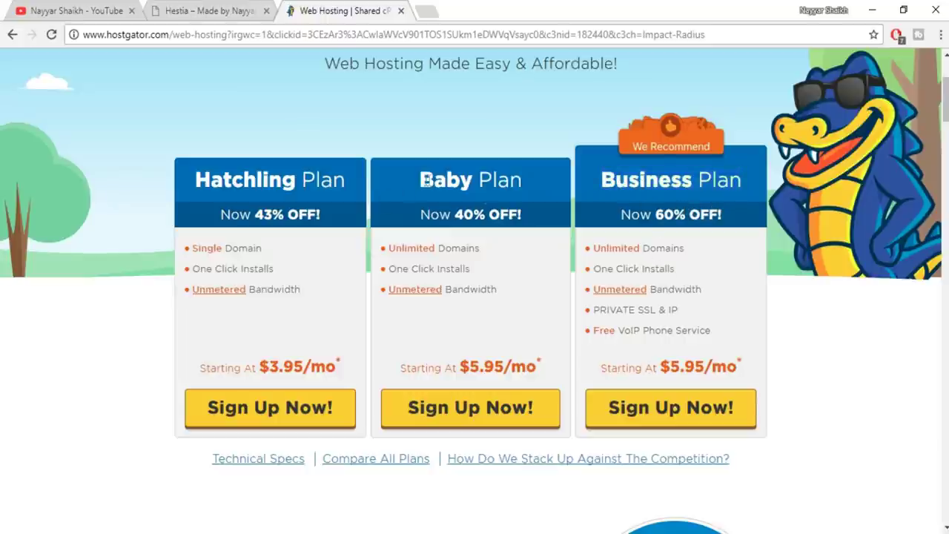
{"action": "triple_click", "coordinate": [529, 186]}
{"action": "left_click", "coordinate": [533, 179]}
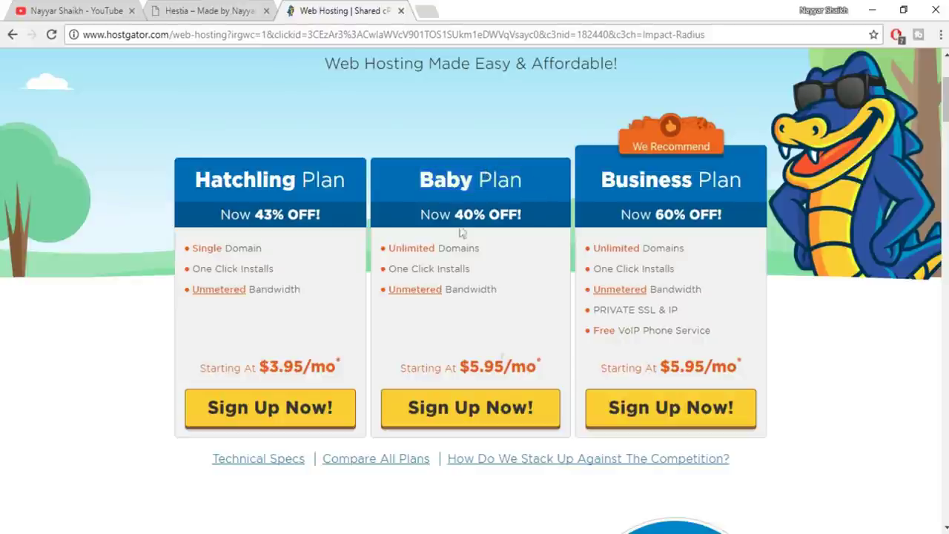
{"action": "left_click", "coordinate": [498, 416]}
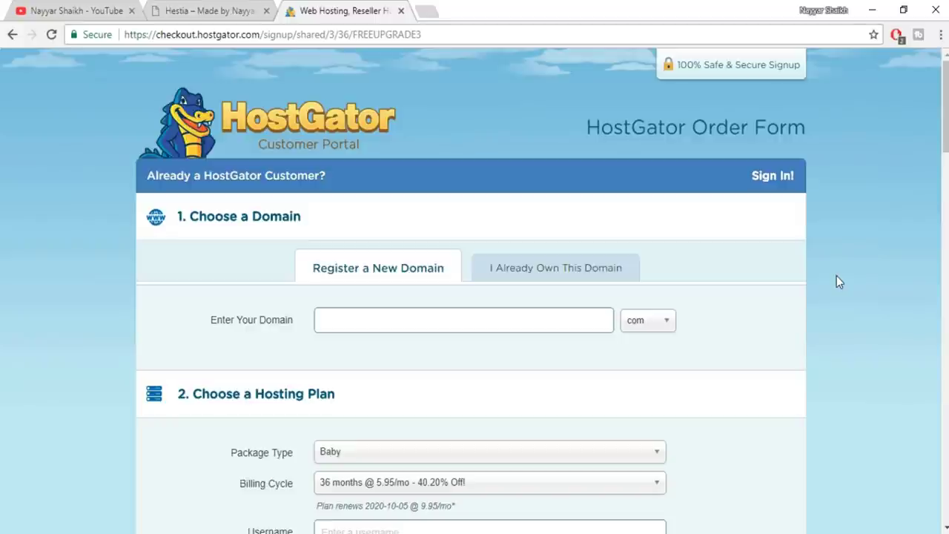
Search a new domain name with the .com extension and confirm it's added as primary
{"action": "type", "text": "yyarshaikh1"}
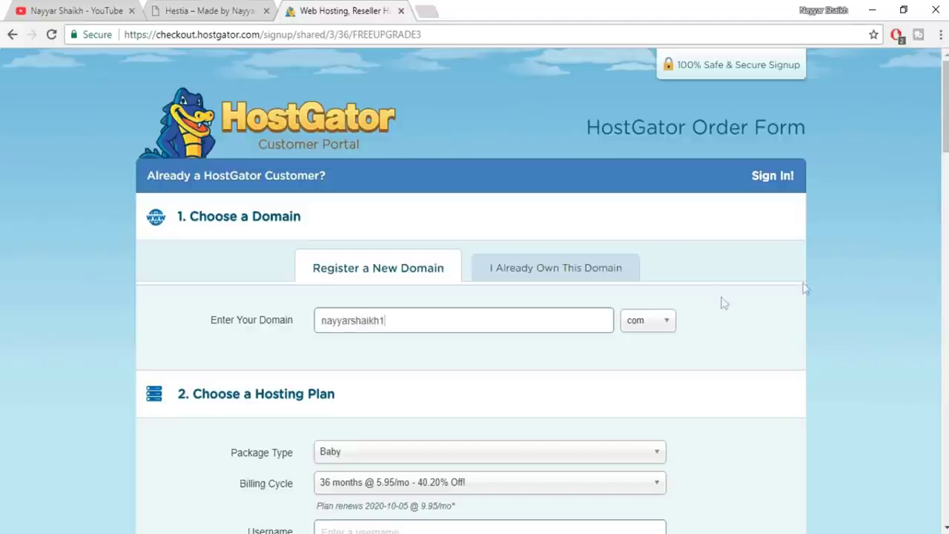
{"action": "left_click", "coordinate": [653, 323]}
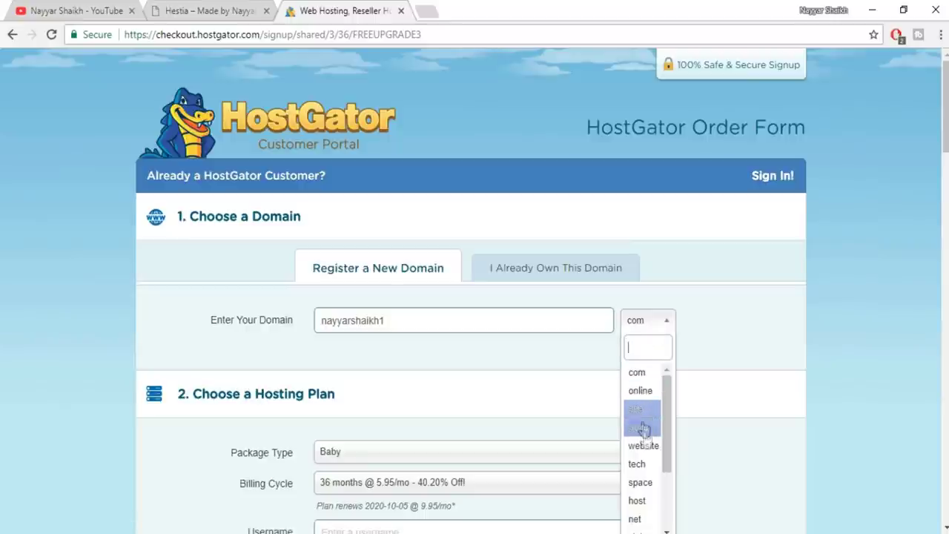
{"action": "scroll", "coordinate": [642, 430], "scroll_direction": "down", "scroll_amount": 2}
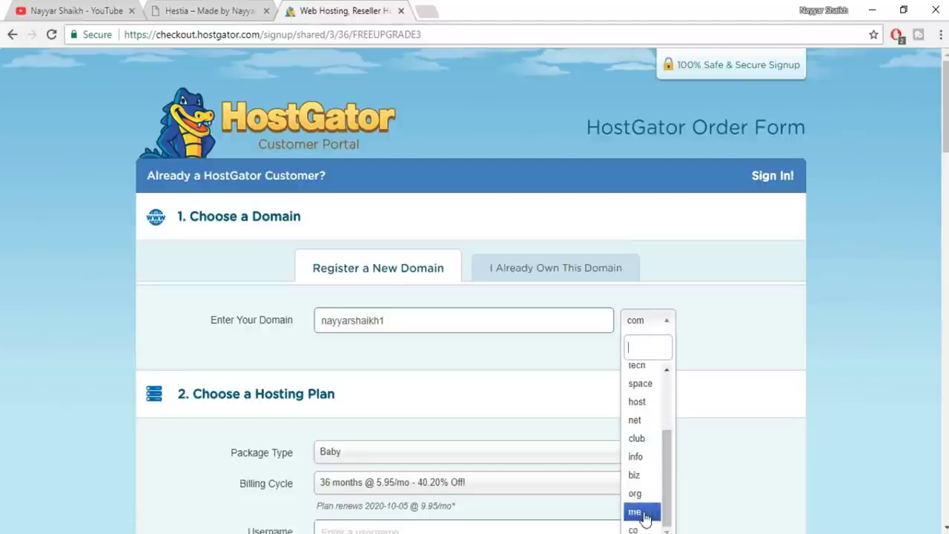
{"action": "scroll", "coordinate": [655, 451], "scroll_direction": "up", "scroll_amount": 3}
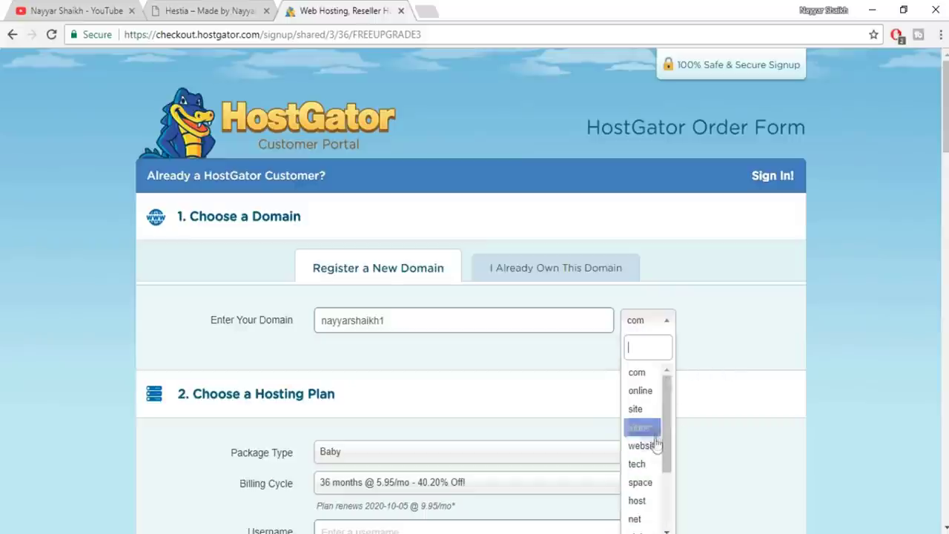
{"action": "left_click", "coordinate": [651, 373]}
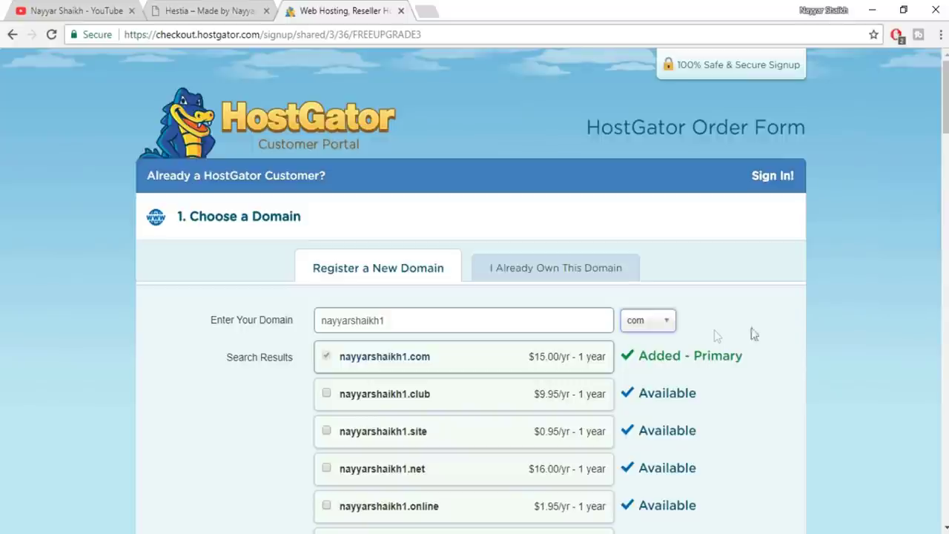
{"action": "scroll", "coordinate": [405, 407], "scroll_direction": "down", "scroll_amount": 1}
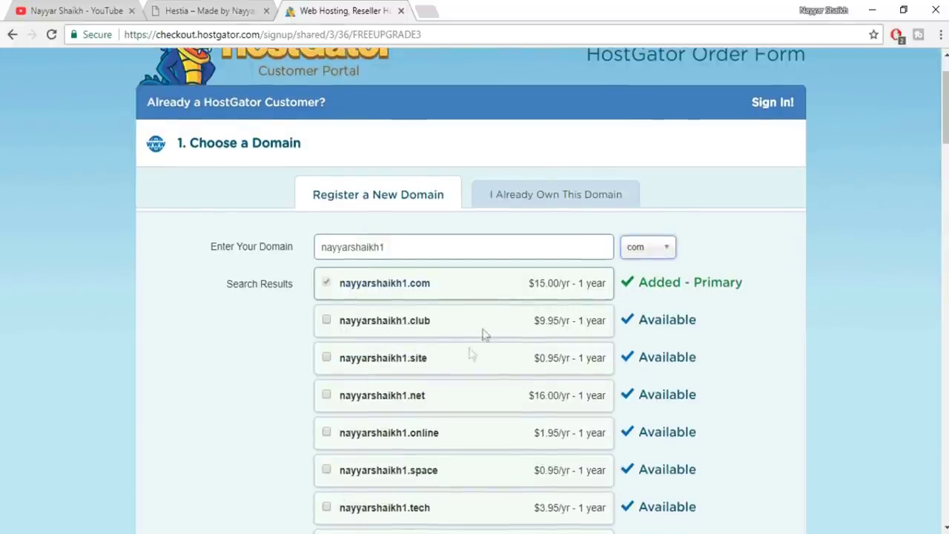
{"action": "scroll", "coordinate": [453, 376], "scroll_direction": "down", "scroll_amount": 1}
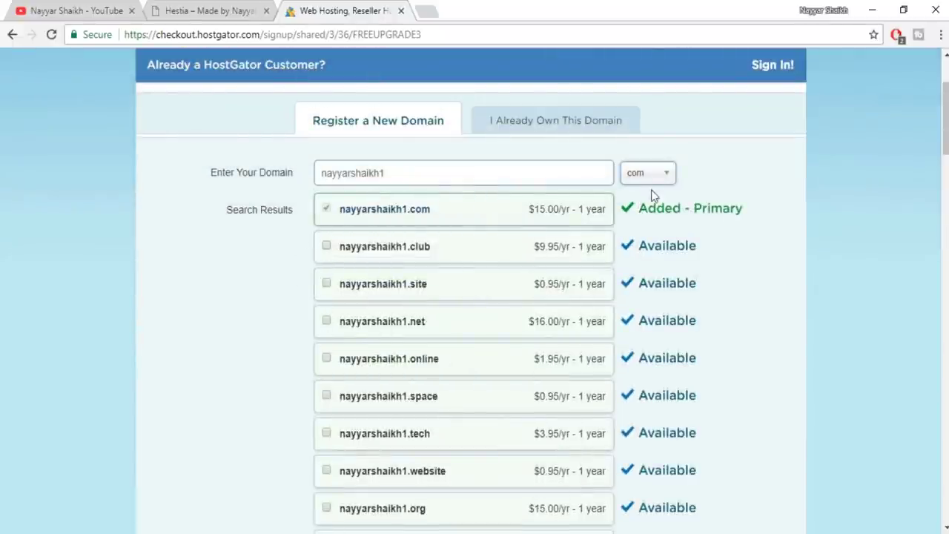
{"action": "left_click_drag", "start_coordinate": [639, 209], "coordinate": [745, 214]}
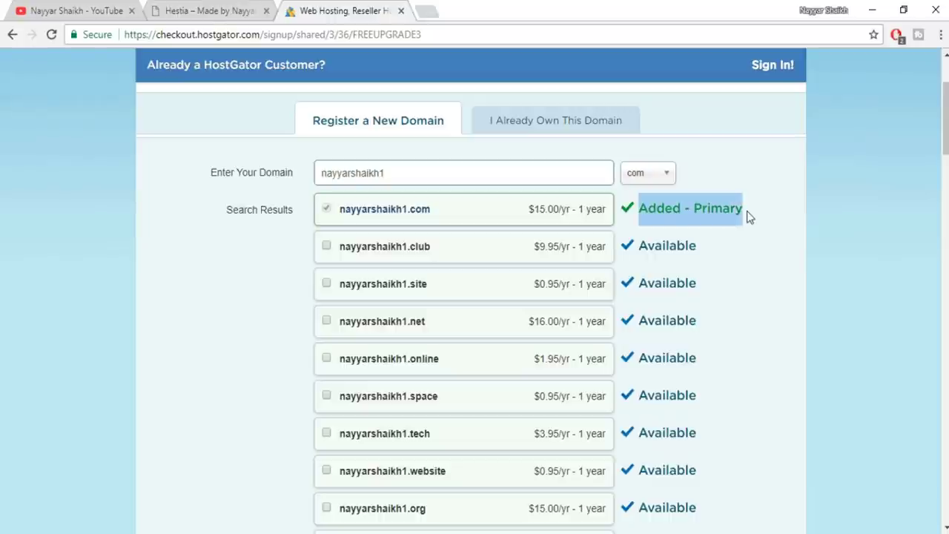
{"action": "left_click", "coordinate": [688, 213]}
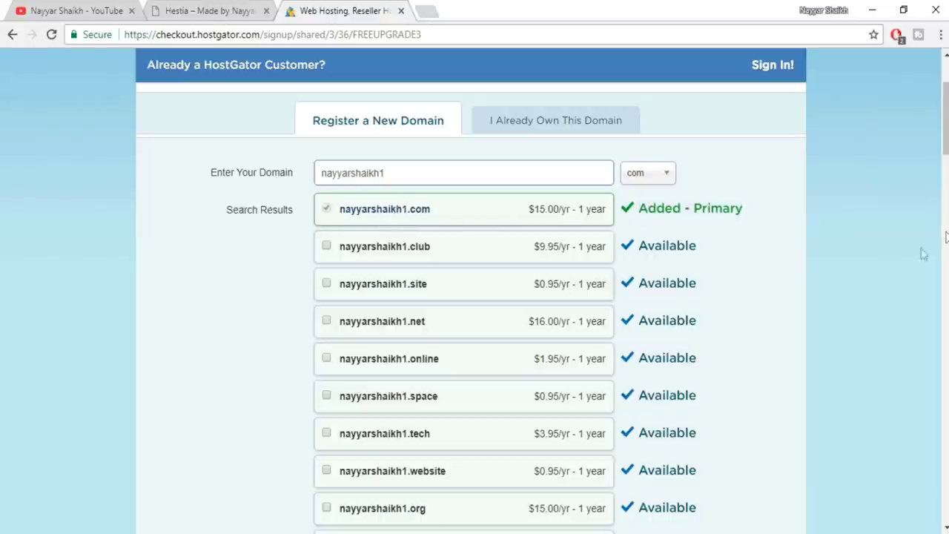
{"action": "scroll", "coordinate": [757, 391], "scroll_direction": "down", "scroll_amount": 5}
{"action": "scroll", "coordinate": [757, 391], "scroll_direction": "down", "scroll_amount": 2}
{"action": "scroll", "coordinate": [758, 390], "scroll_direction": "down", "scroll_amount": 3}
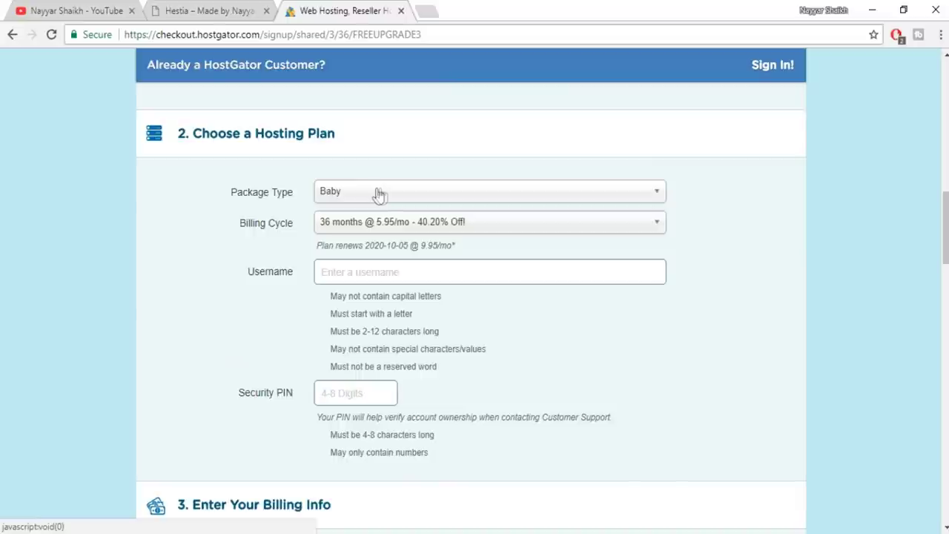
Set the Baby package billing cycle to 36 months at 5.95/mo
{"action": "left_click", "coordinate": [385, 222]}
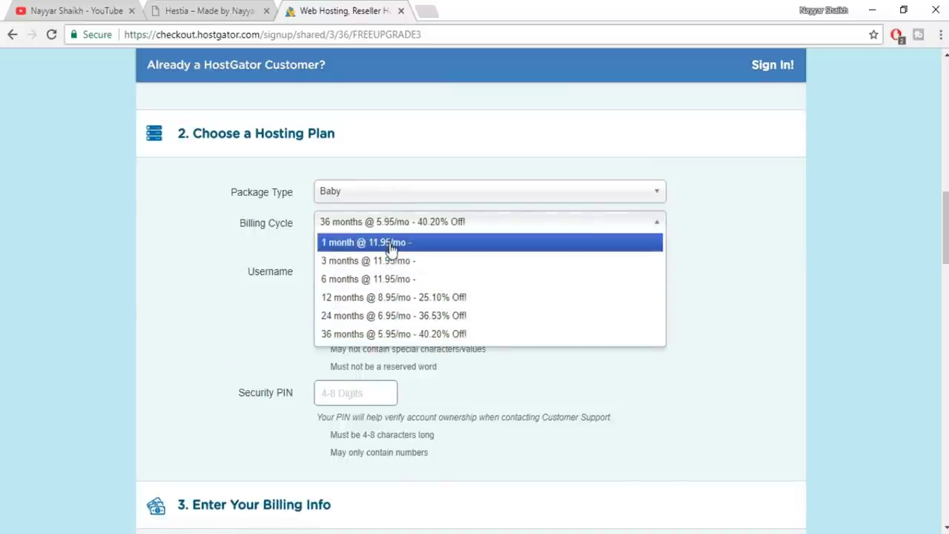
{"action": "left_click", "coordinate": [393, 297]}
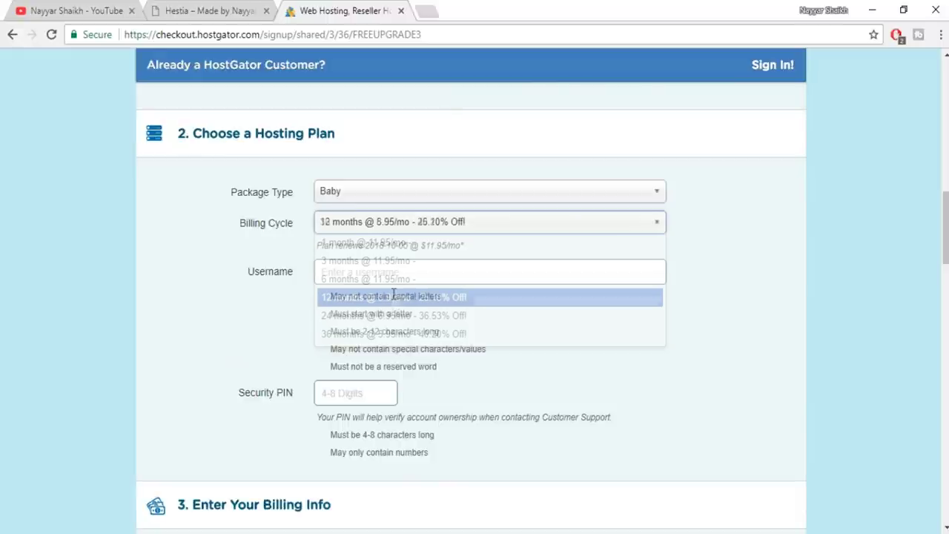
{"action": "left_click", "coordinate": [427, 230]}
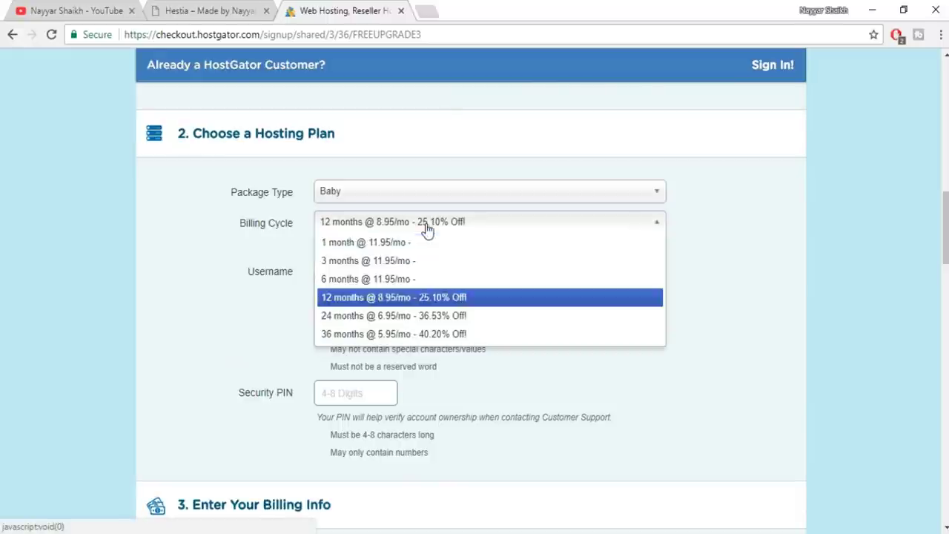
{"action": "left_click", "coordinate": [369, 335]}
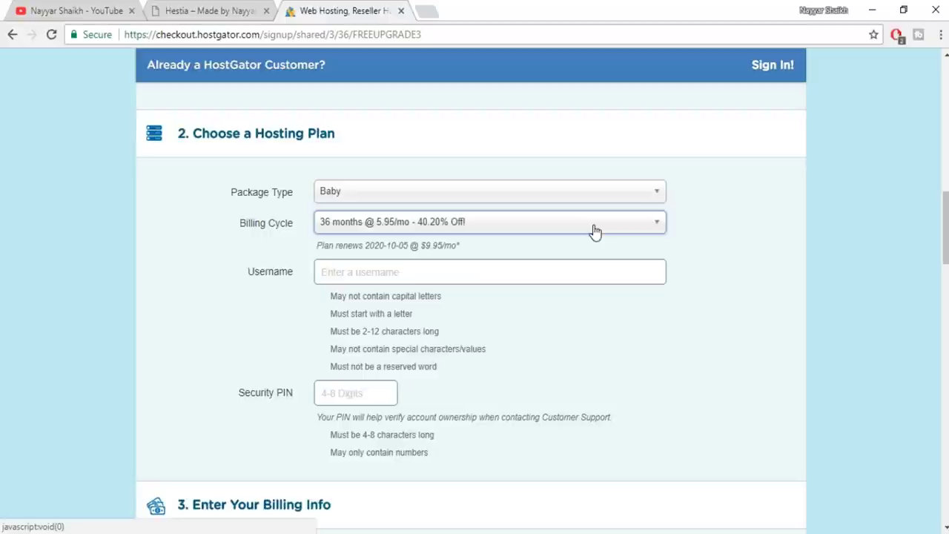
{"action": "left_click", "coordinate": [468, 231]}
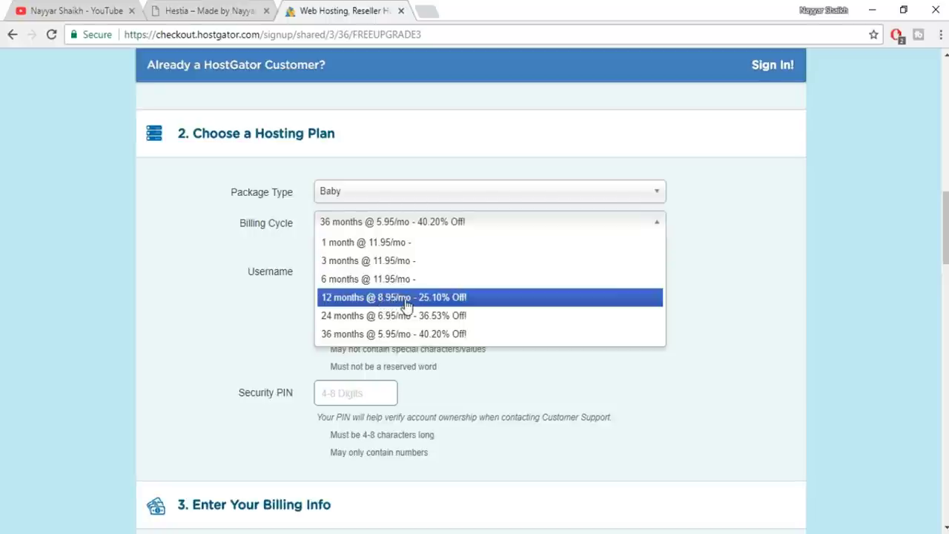
{"action": "left_click", "coordinate": [406, 297]}
{"action": "left_click", "coordinate": [451, 228]}
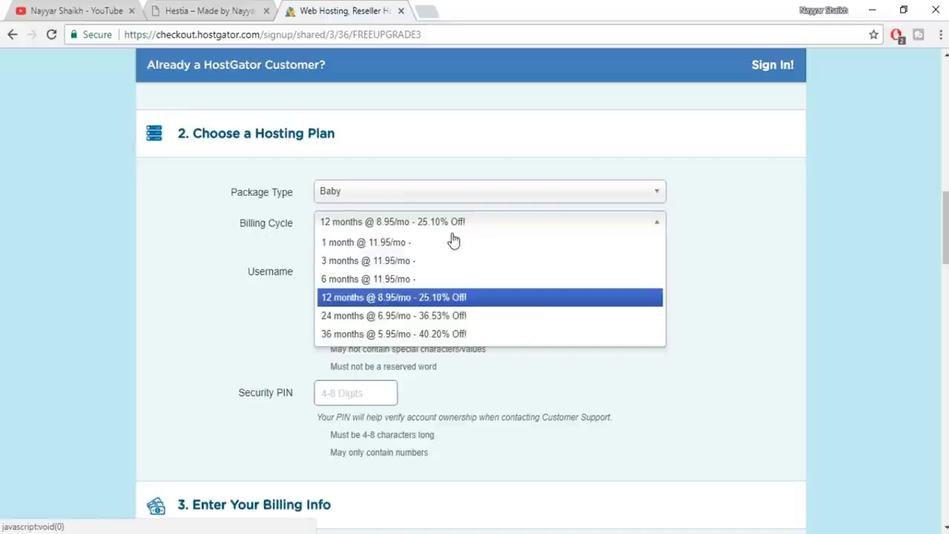
{"action": "left_click", "coordinate": [382, 334]}
Enter the account username and a 4-digit security PIN
{"action": "left_click", "coordinate": [410, 268]}
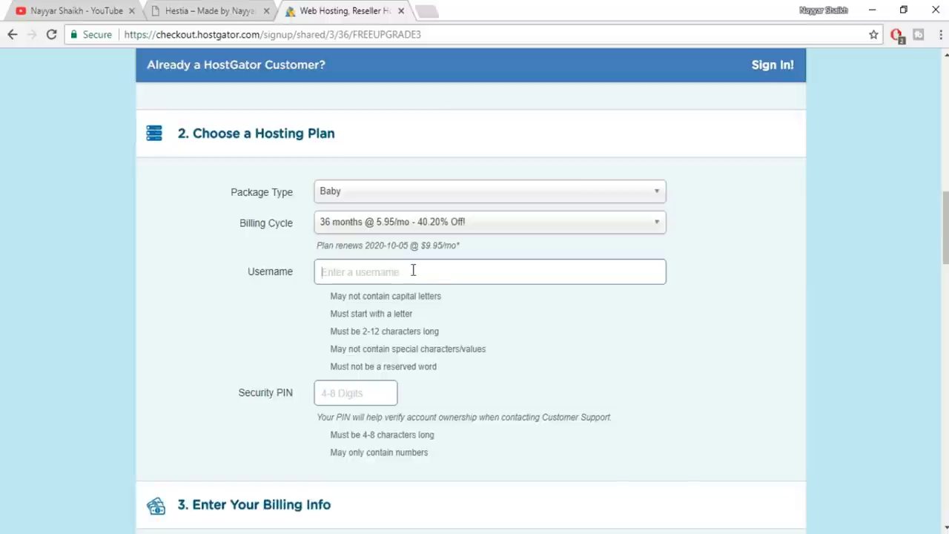
{"action": "type", "text": "nayyar"}
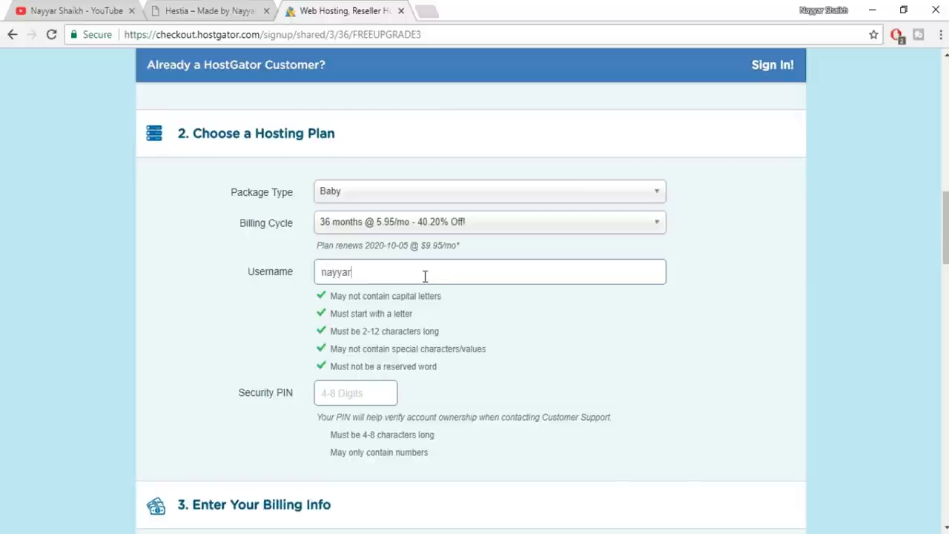
{"action": "left_click", "coordinate": [350, 393]}
{"action": "left_click", "coordinate": [373, 404]}
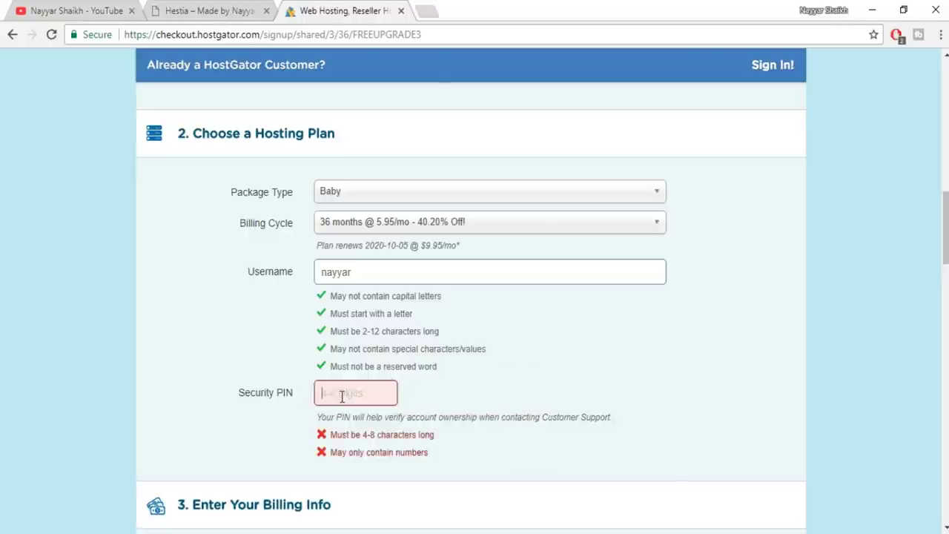
{"action": "left_click", "coordinate": [341, 396]}
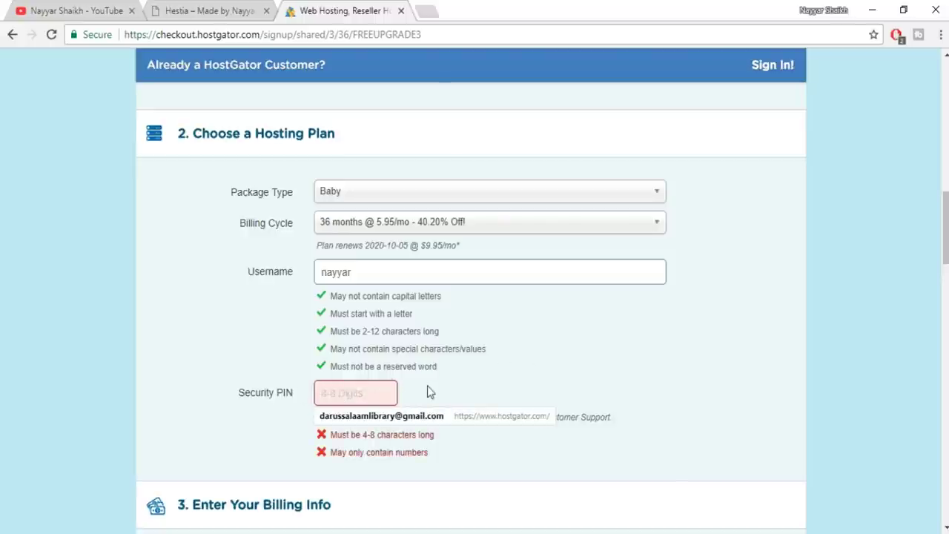
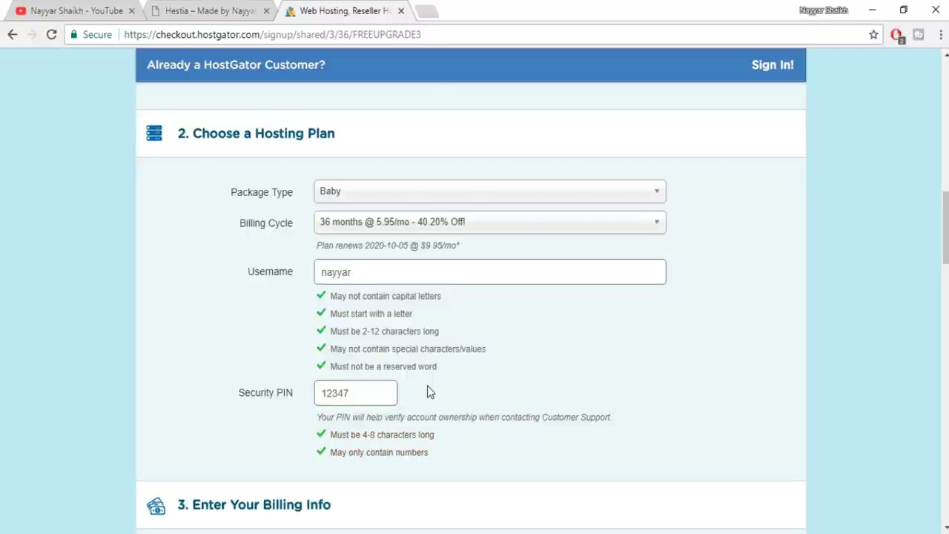
{"action": "left_click_drag", "start_coordinate": [362, 435], "coordinate": [430, 417]}
{"action": "left_click", "coordinate": [380, 408]}
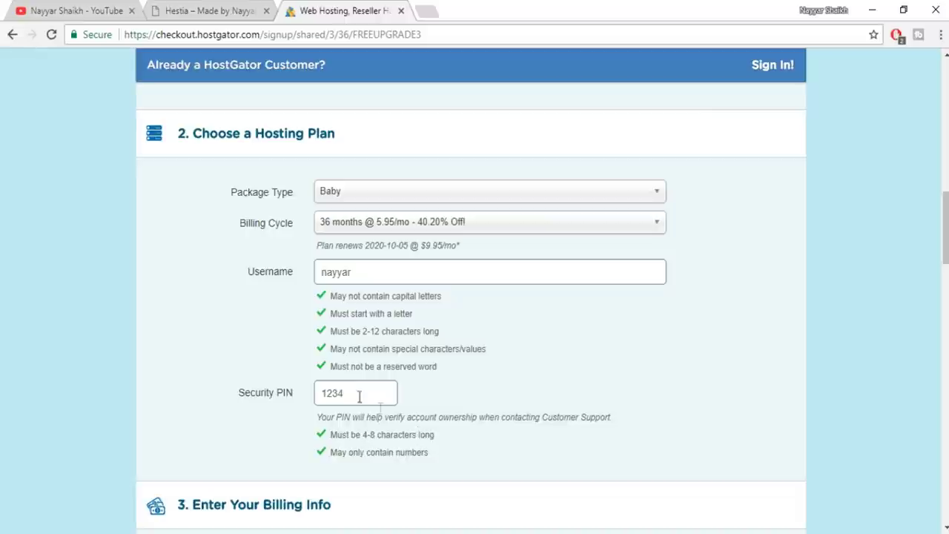
{"action": "scroll", "coordinate": [591, 392], "scroll_direction": "down", "scroll_amount": 5}
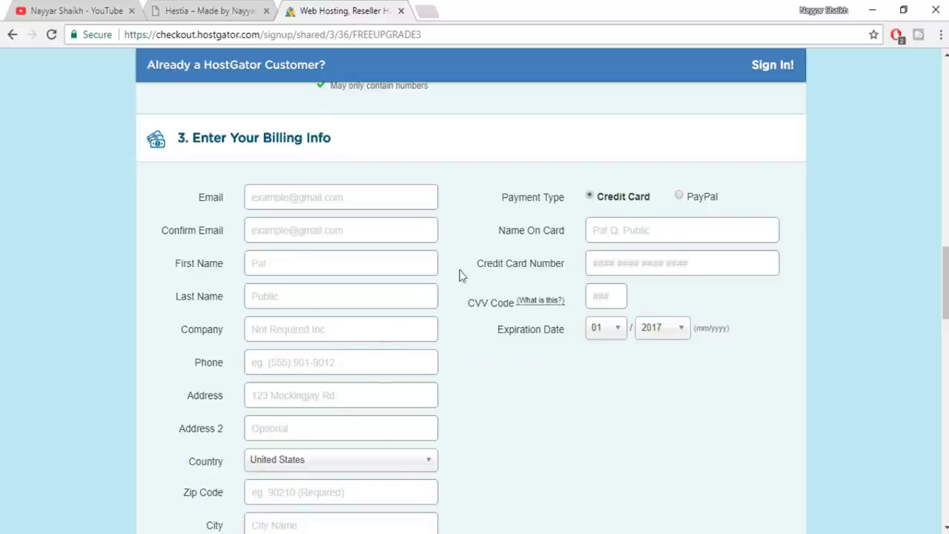
{"action": "scroll", "coordinate": [394, 390], "scroll_direction": "down", "scroll_amount": 3}
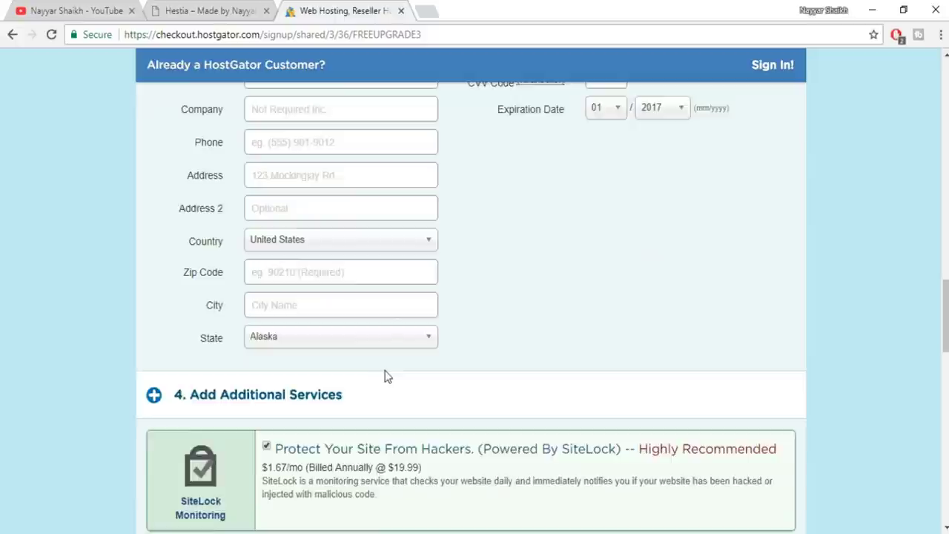
{"action": "scroll", "coordinate": [385, 375], "scroll_direction": "up", "scroll_amount": 3}
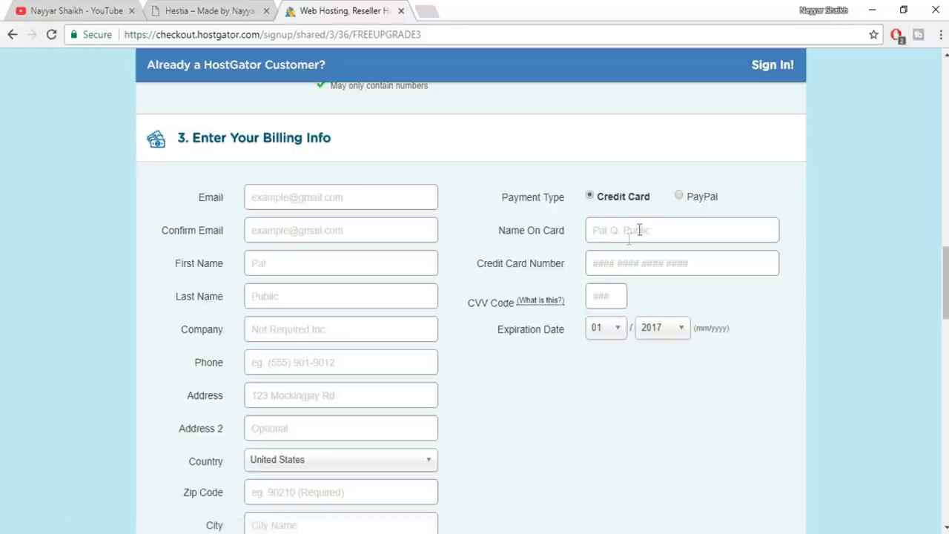
{"action": "left_click", "coordinate": [679, 198]}
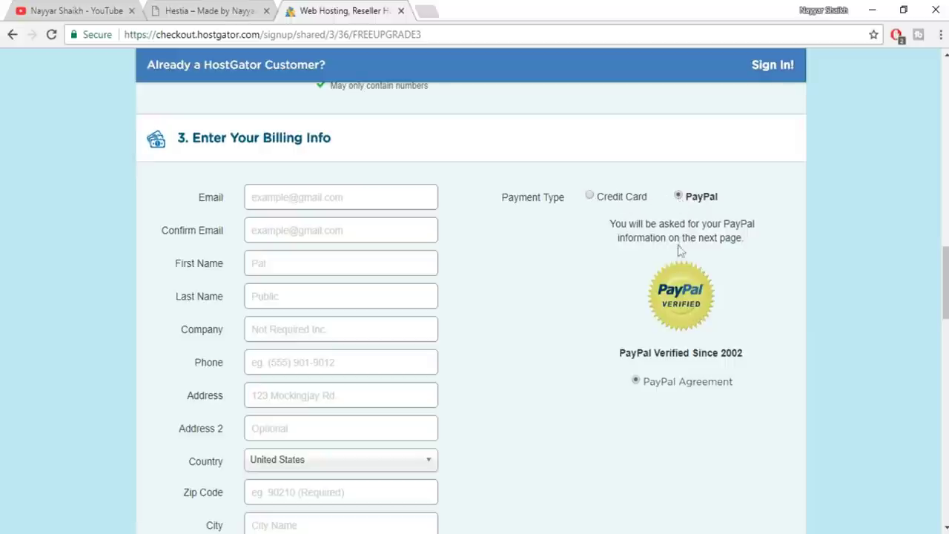
{"action": "left_click", "coordinate": [590, 197]}
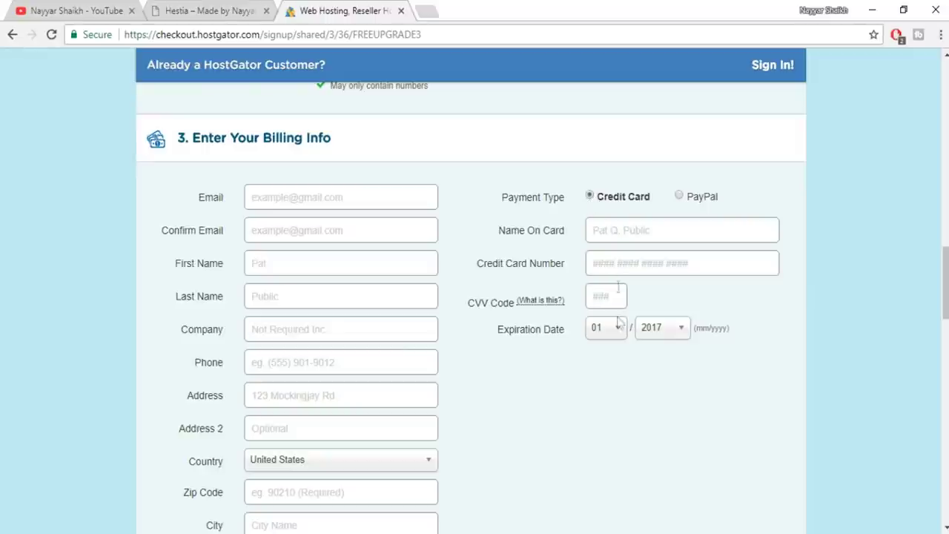
{"action": "scroll", "coordinate": [741, 343], "scroll_direction": "down", "scroll_amount": 7}
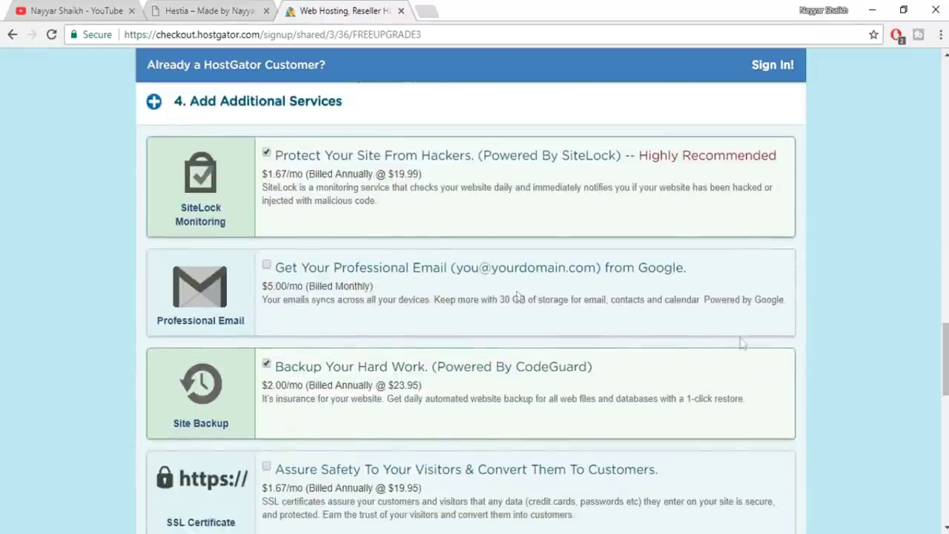
Uncheck SiteLock and CodeGuard Site Backup, then review the $214.20 discounted plan price
{"action": "left_click", "coordinate": [267, 153]}
{"action": "left_click", "coordinate": [267, 364]}
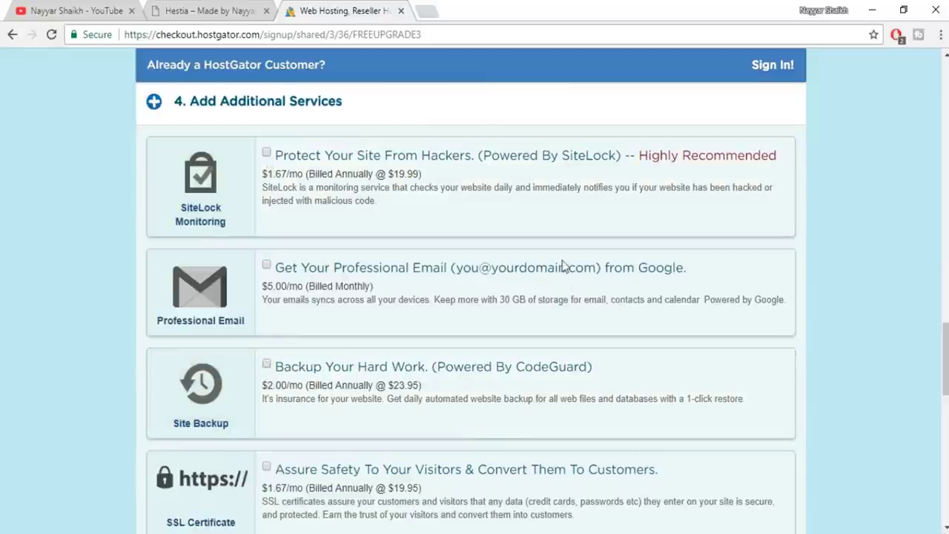
{"action": "scroll", "coordinate": [578, 321], "scroll_direction": "down", "scroll_amount": 2}
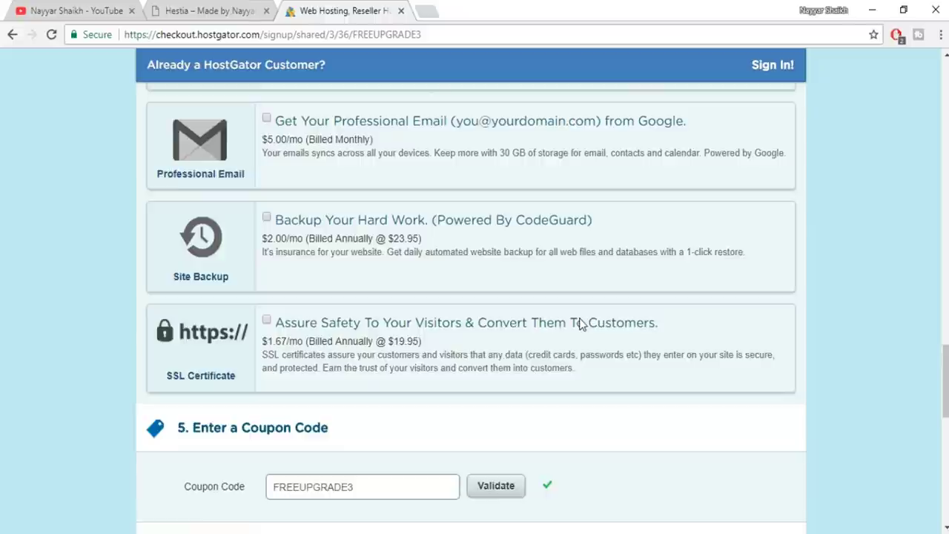
{"action": "scroll", "coordinate": [581, 323], "scroll_direction": "down", "scroll_amount": 5}
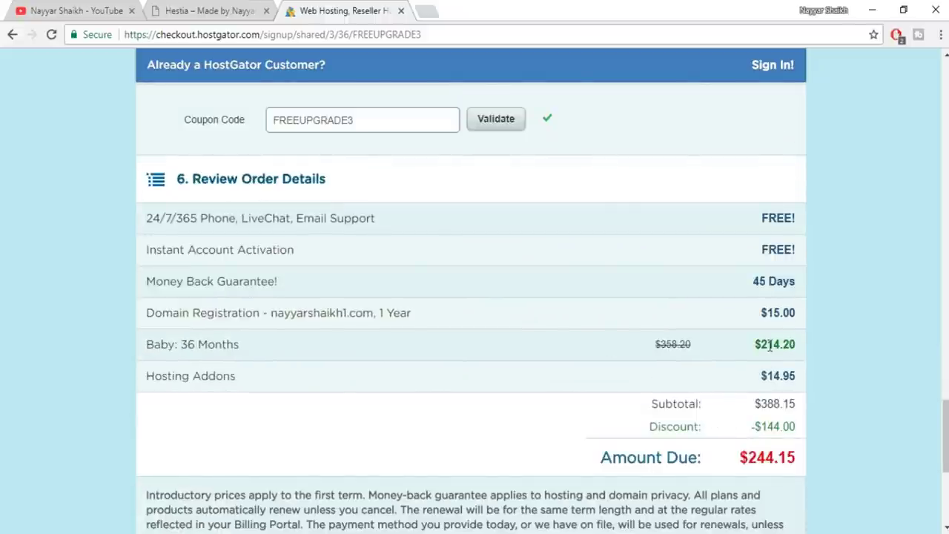
{"action": "left_click_drag", "start_coordinate": [750, 349], "coordinate": [781, 343]}
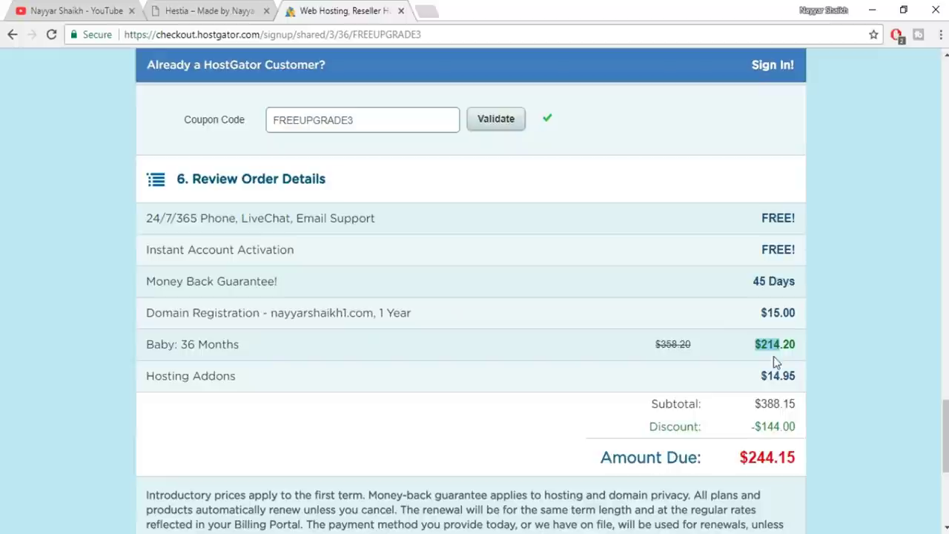
{"action": "mouse_move", "coordinate": [776, 429]}
{"action": "left_mouse_down"}
{"action": "mouse_move", "coordinate": [760, 428]}
{"action": "mouse_move", "coordinate": [778, 429]}
{"action": "left_mouse_up"}
{"action": "left_click", "coordinate": [793, 421]}
{"action": "scroll", "coordinate": [386, 259], "scroll_direction": "up", "scroll_amount": 1}
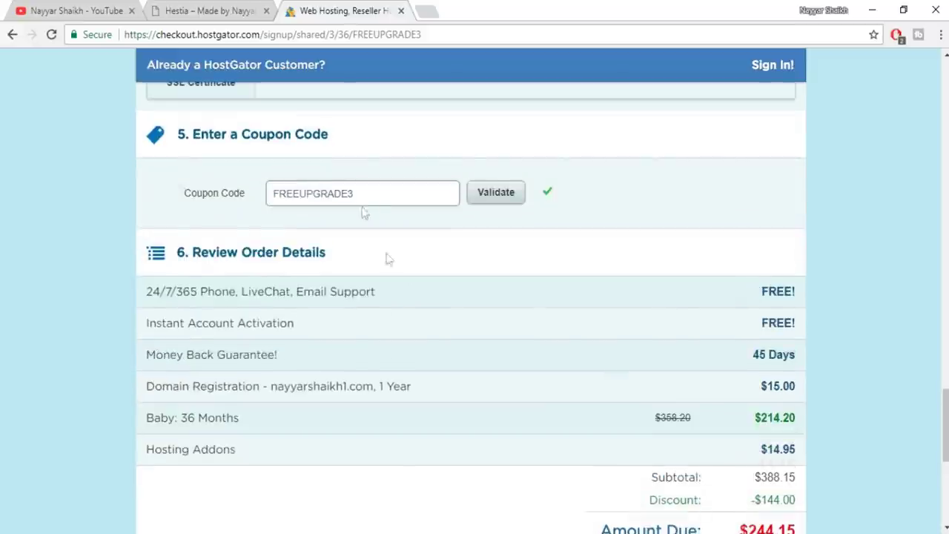
Replace coupon FREEUPGRADE3 with NAYYAR60, validate it, and check the $229.93 discount
{"action": "left_click_drag", "start_coordinate": [375, 197], "coordinate": [260, 197]}
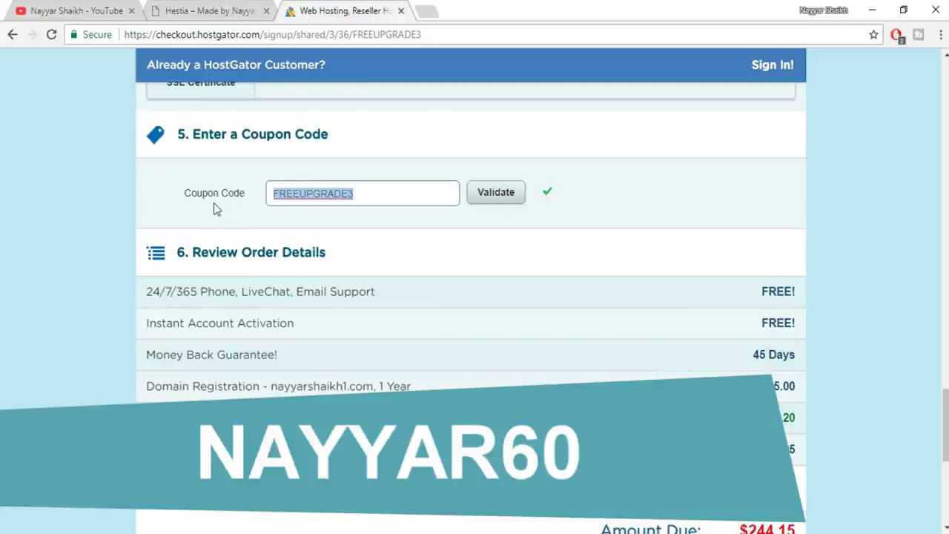
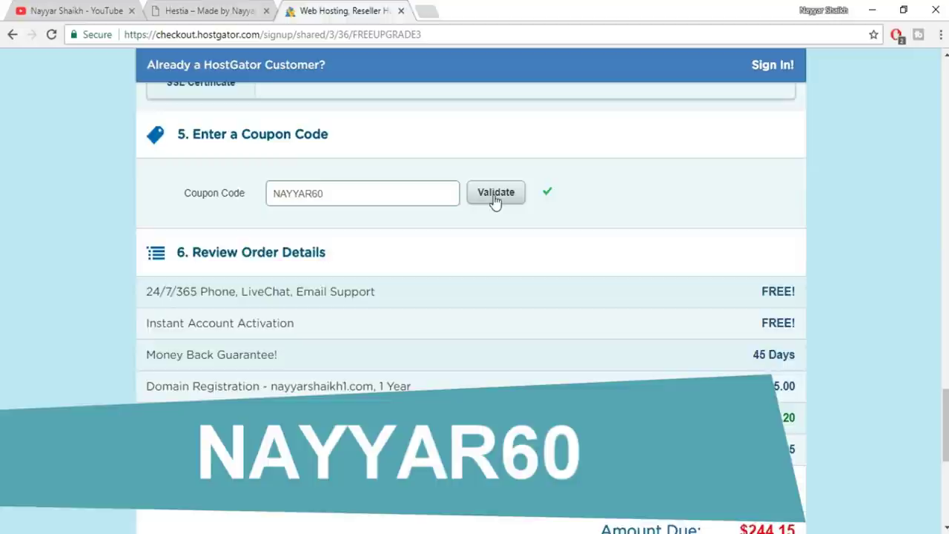
{"action": "left_click", "coordinate": [495, 202]}
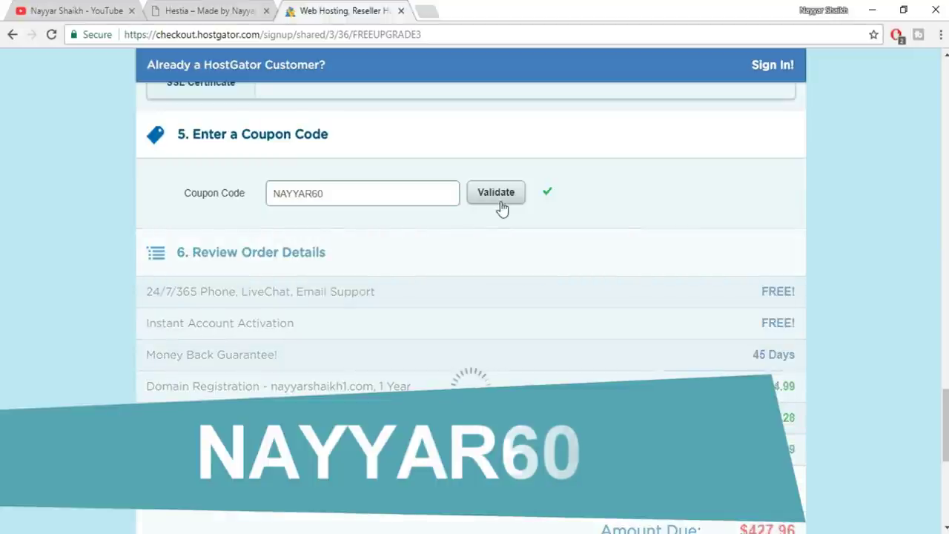
{"action": "scroll", "coordinate": [689, 334], "scroll_direction": "down", "scroll_amount": 2}
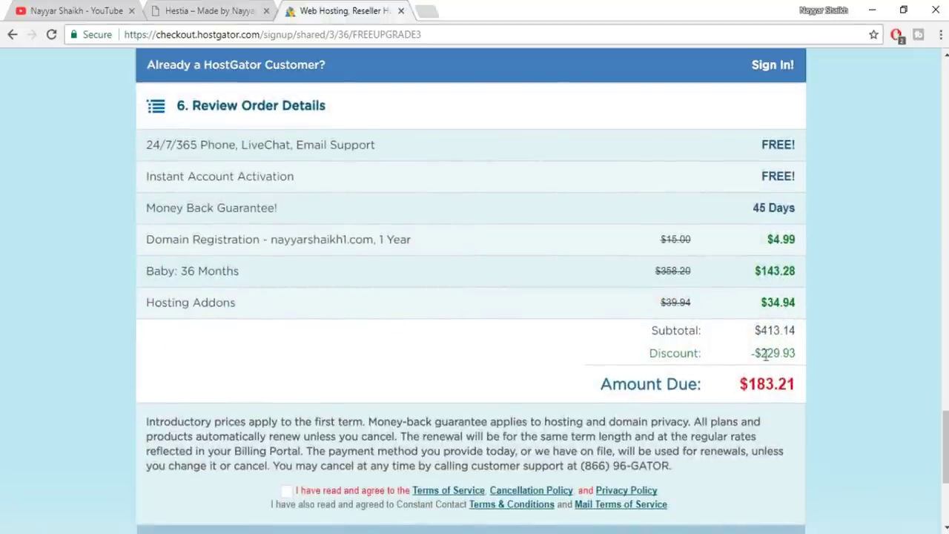
{"action": "left_click_drag", "start_coordinate": [764, 357], "coordinate": [781, 353]}
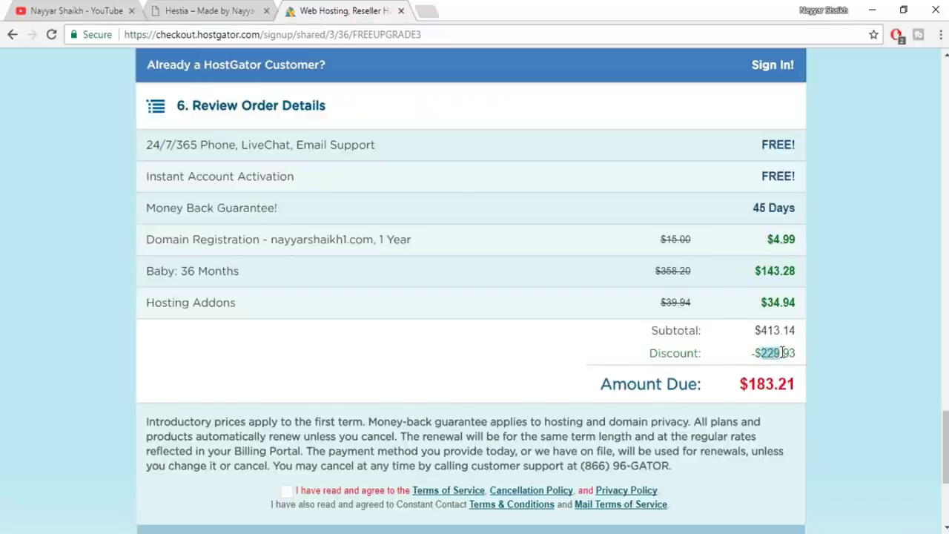
{"action": "left_click_drag", "start_coordinate": [945, 447], "coordinate": [945, 215]}
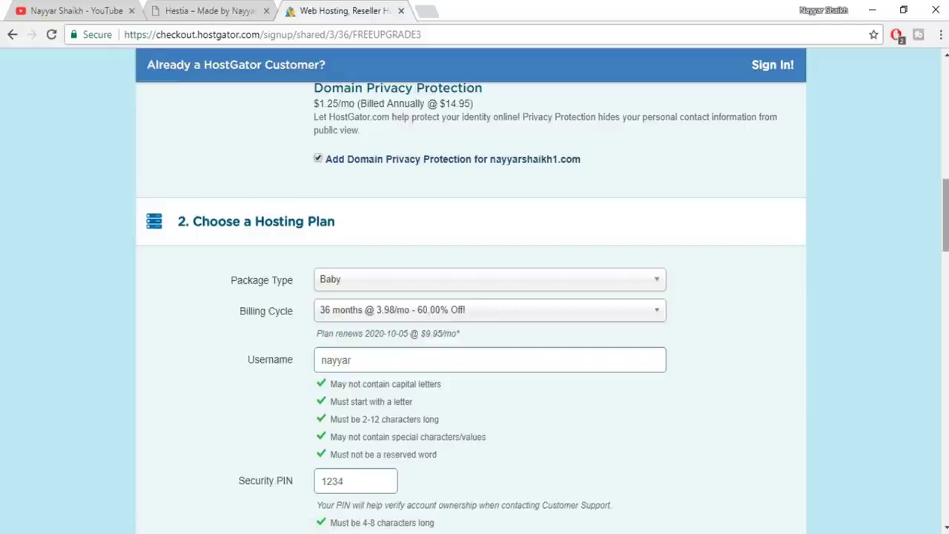
{"action": "scroll", "coordinate": [945, 215], "scroll_direction": "down", "scroll_amount": 4}
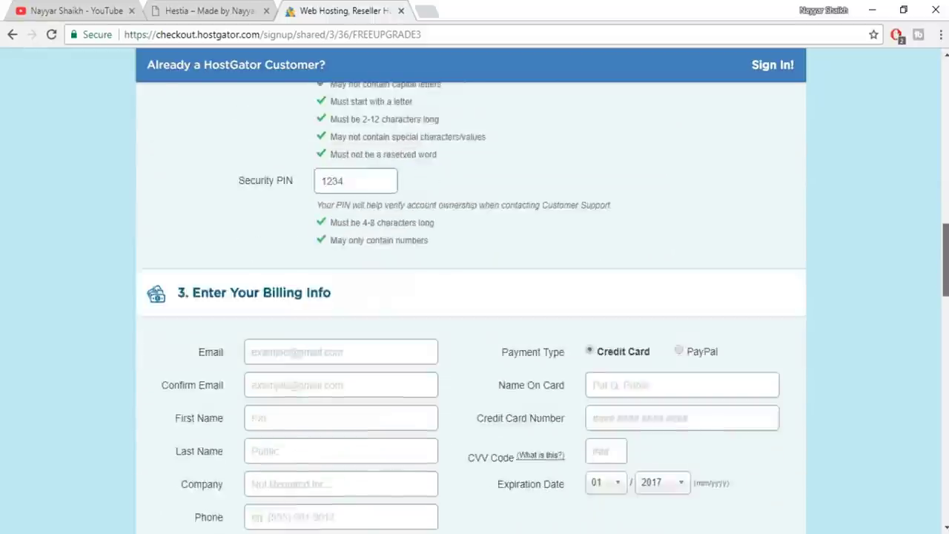
{"action": "scroll", "coordinate": [944, 259], "scroll_direction": "down", "scroll_amount": 8}
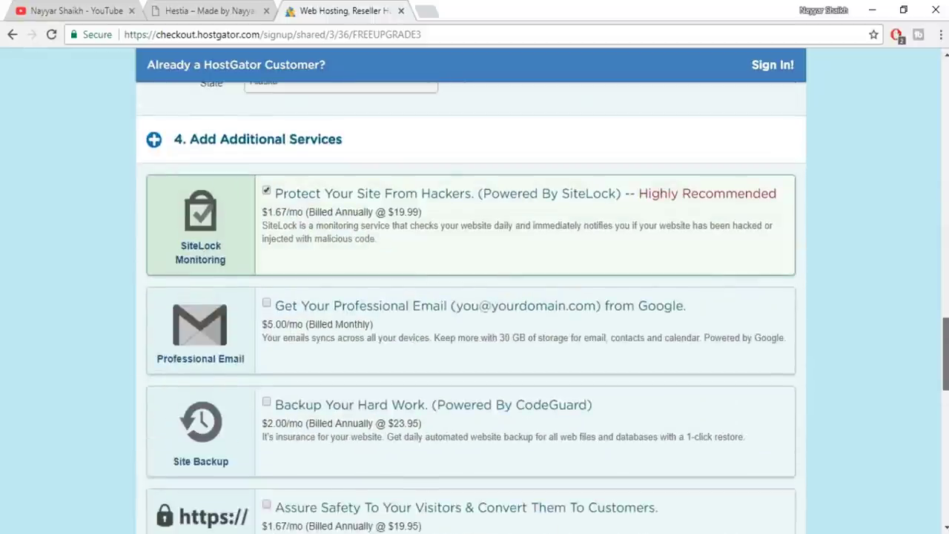
Accept the terms of service and submit the order with Checkout Now
{"action": "scroll", "coordinate": [944, 356], "scroll_direction": "down", "scroll_amount": 13}
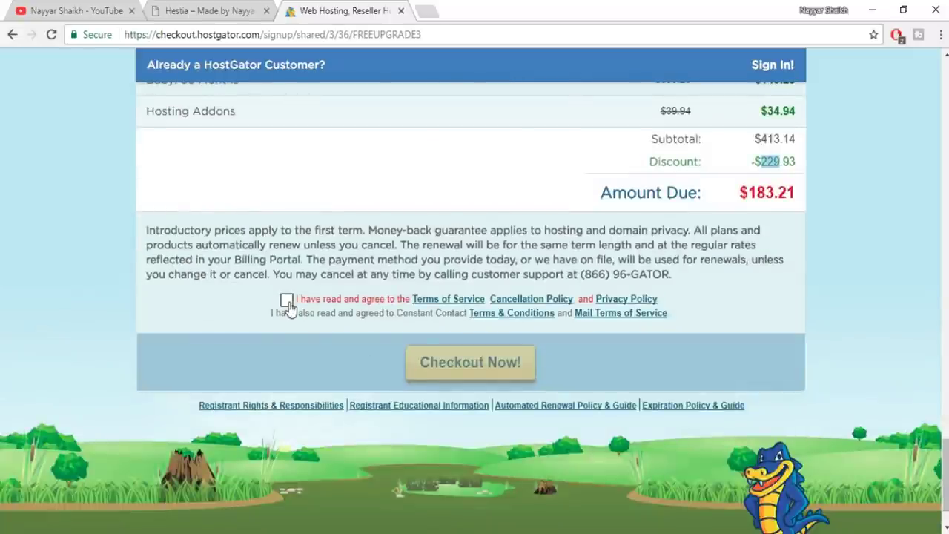
{"action": "left_click", "coordinate": [286, 299]}
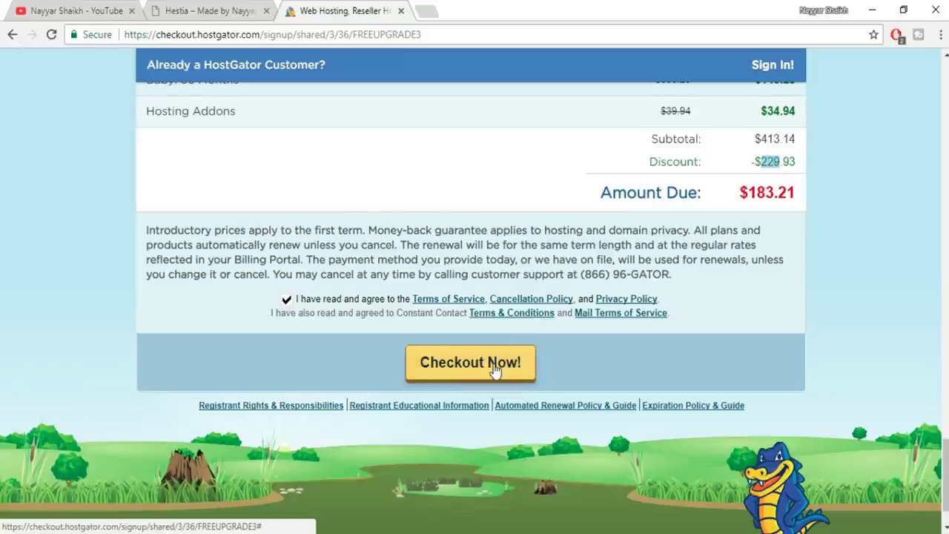
{"action": "left_click", "coordinate": [482, 369]}
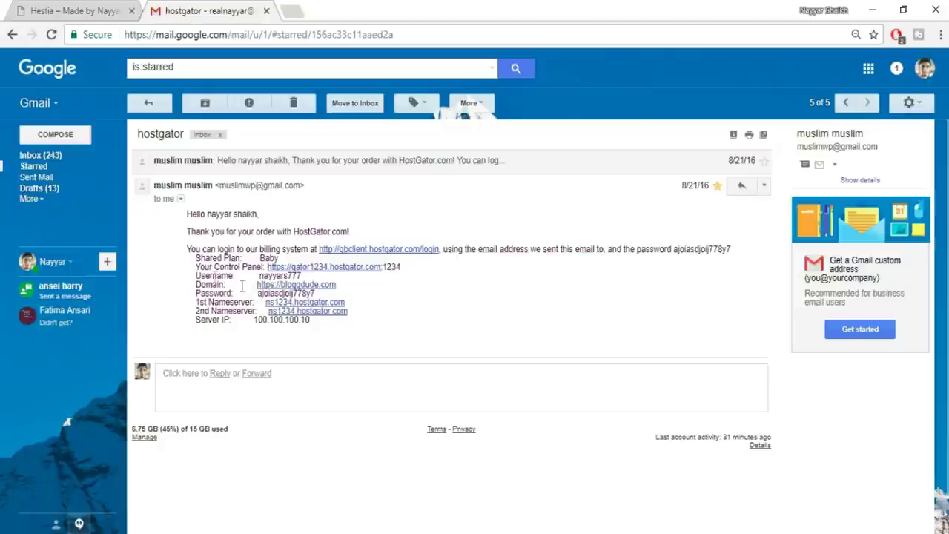
Open the email's Your Control Panel link in a new tab and switch to it
{"action": "left_click_drag", "start_coordinate": [195, 268], "coordinate": [411, 272]}
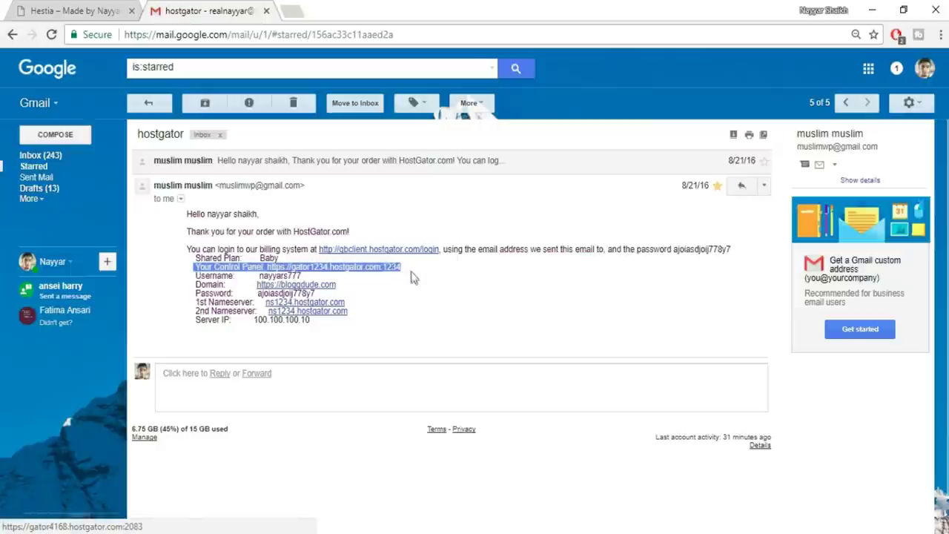
{"action": "left_click", "coordinate": [411, 273]}
{"action": "right_click", "coordinate": [351, 274]}
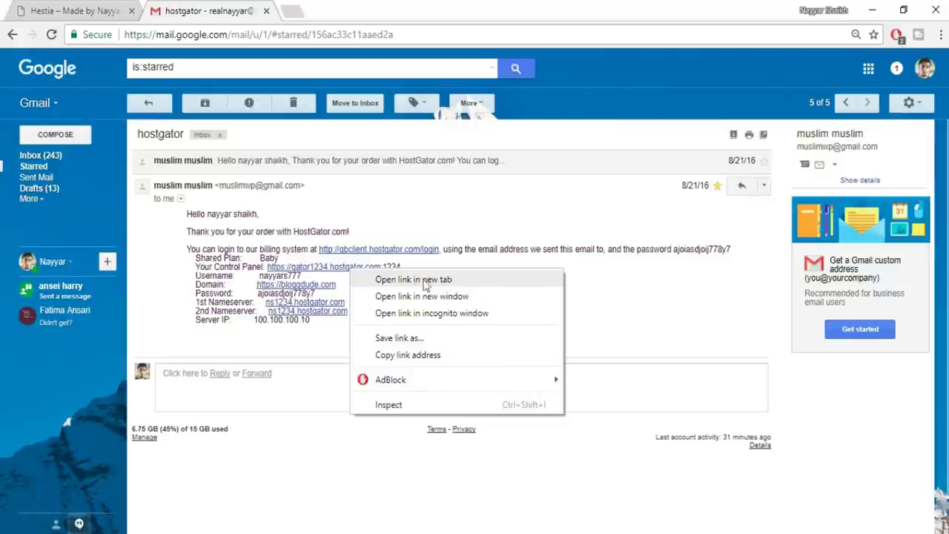
{"action": "right_click", "coordinate": [354, 275]}
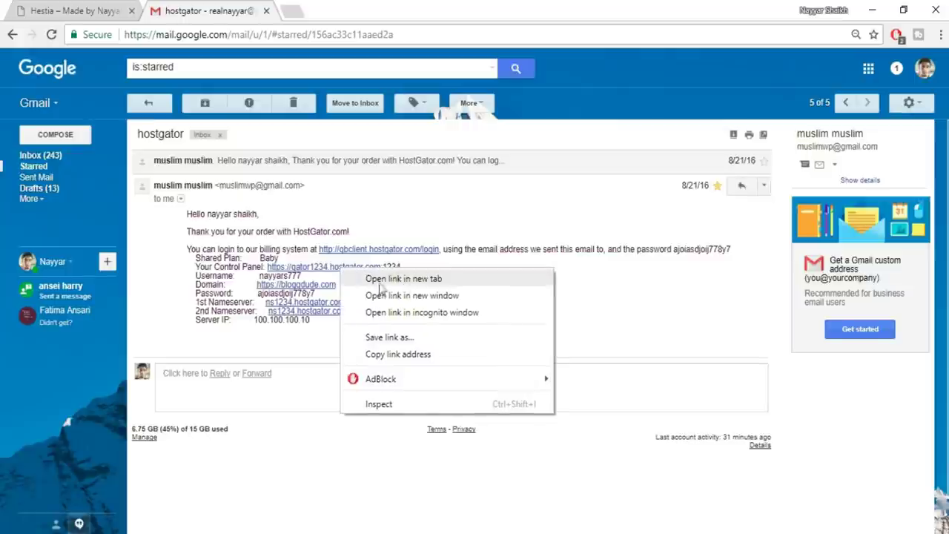
{"action": "left_click", "coordinate": [417, 278]}
{"action": "left_click", "coordinate": [344, 10]}
{"action": "left_click", "coordinate": [341, 34]}
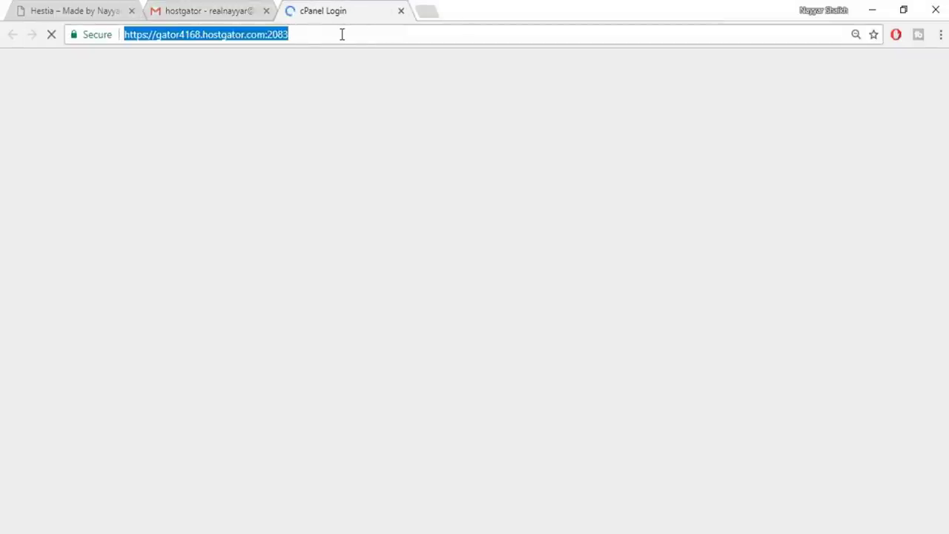
Log into cPanel with the credentials from the order email and scroll the dashboard
{"action": "key", "text": "ctrl+shift+Tab"}
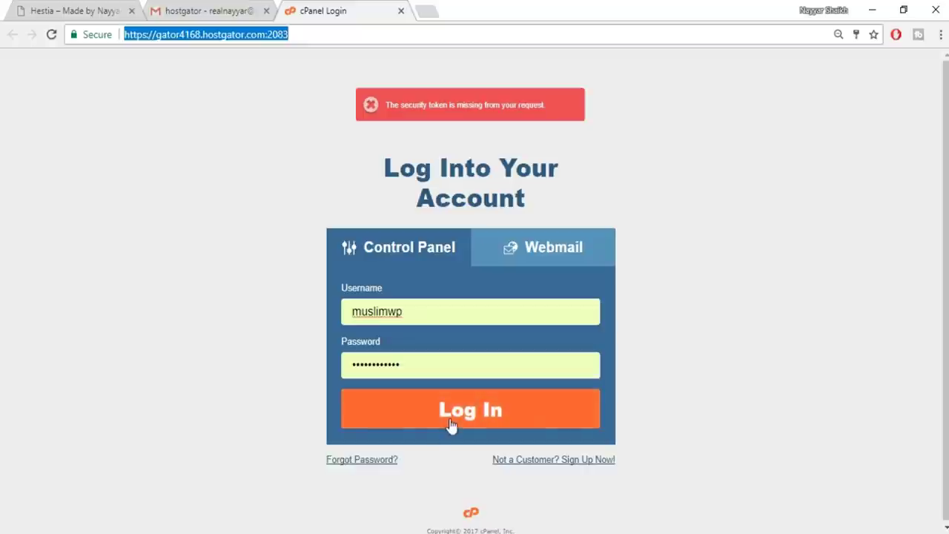
{"action": "left_click", "coordinate": [451, 422]}
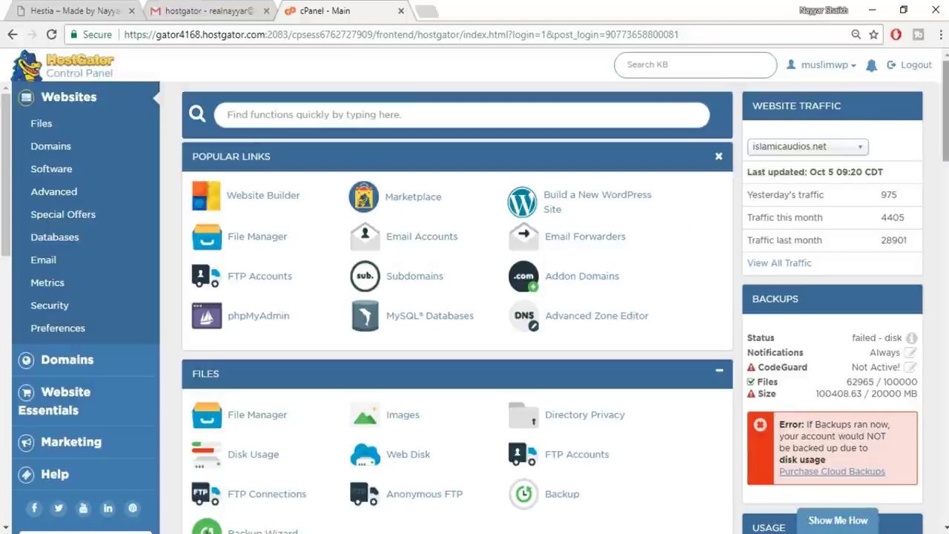
{"action": "left_click_drag", "start_coordinate": [946, 128], "coordinate": [946, 202]}
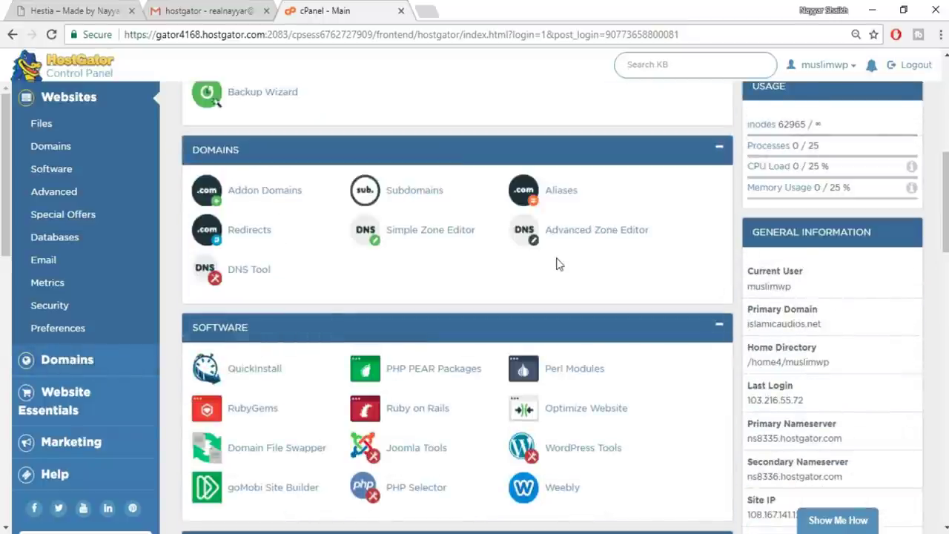
Launch a QuickInstall WordPress install and select hestia.bloggdude.com as its domain
{"action": "left_click", "coordinate": [271, 374]}
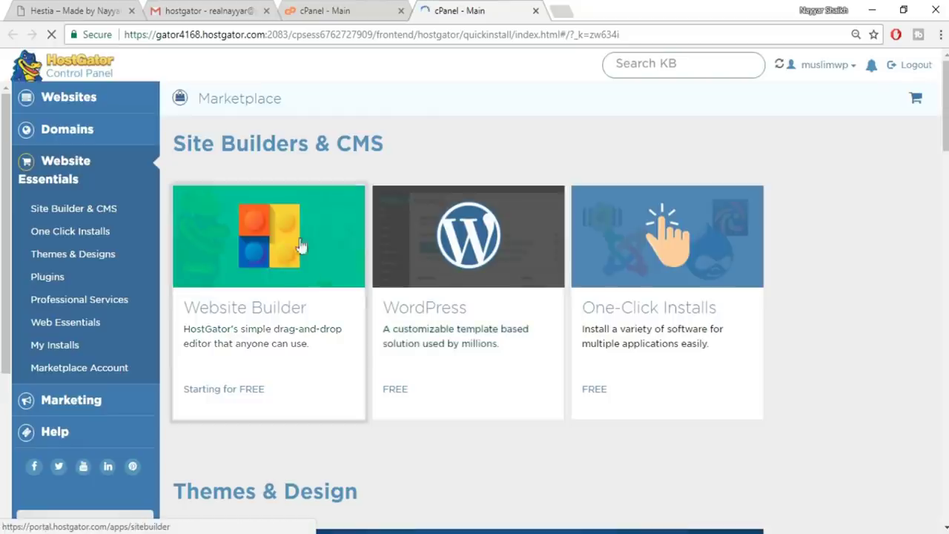
{"action": "left_click", "coordinate": [495, 246]}
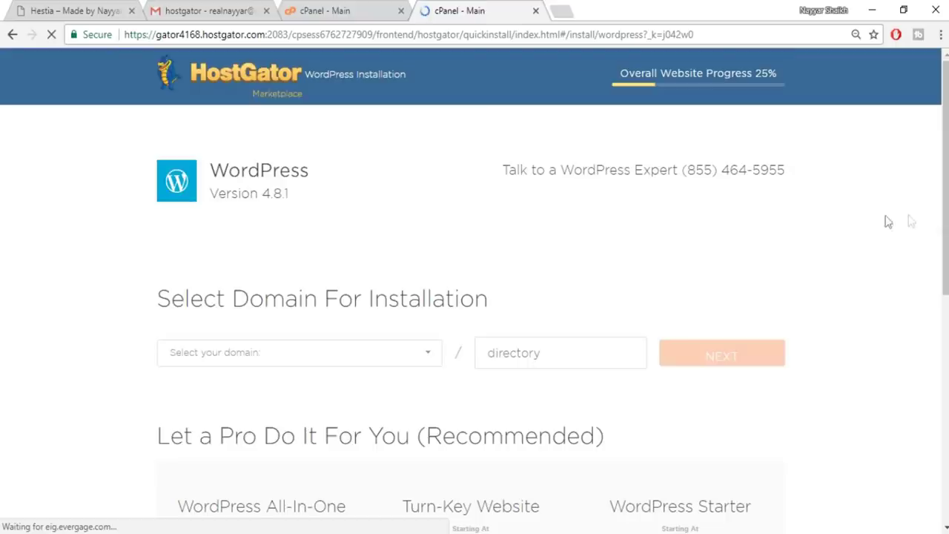
{"action": "scroll", "coordinate": [939, 227], "scroll_direction": "down", "scroll_amount": 1}
{"action": "scroll", "coordinate": [939, 228], "scroll_direction": "up", "scroll_amount": 1}
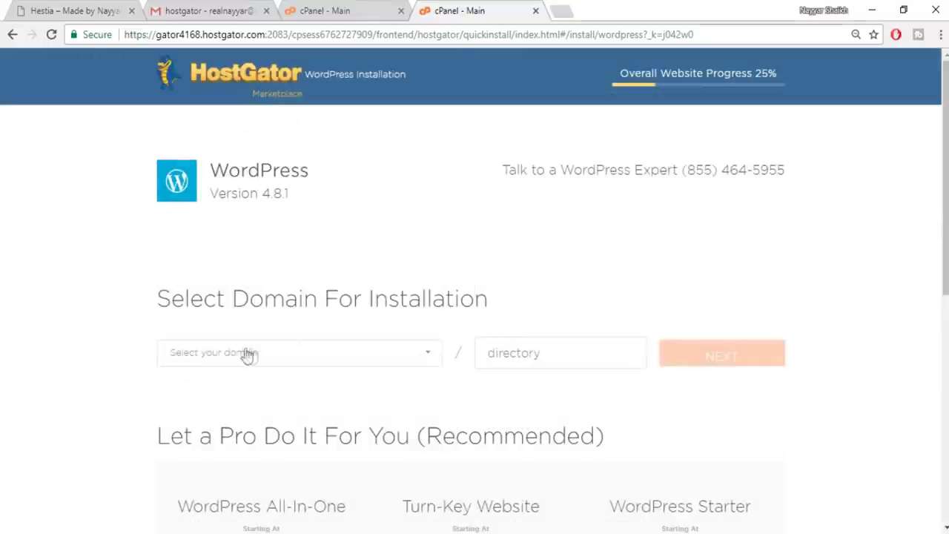
{"action": "scroll", "coordinate": [297, 356], "scroll_direction": "down", "scroll_amount": 1}
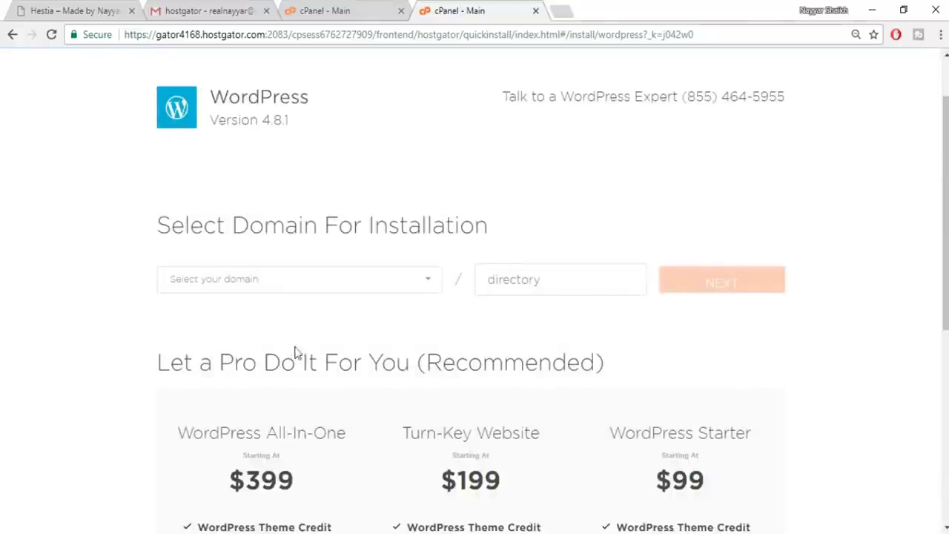
{"action": "left_click", "coordinate": [302, 288]}
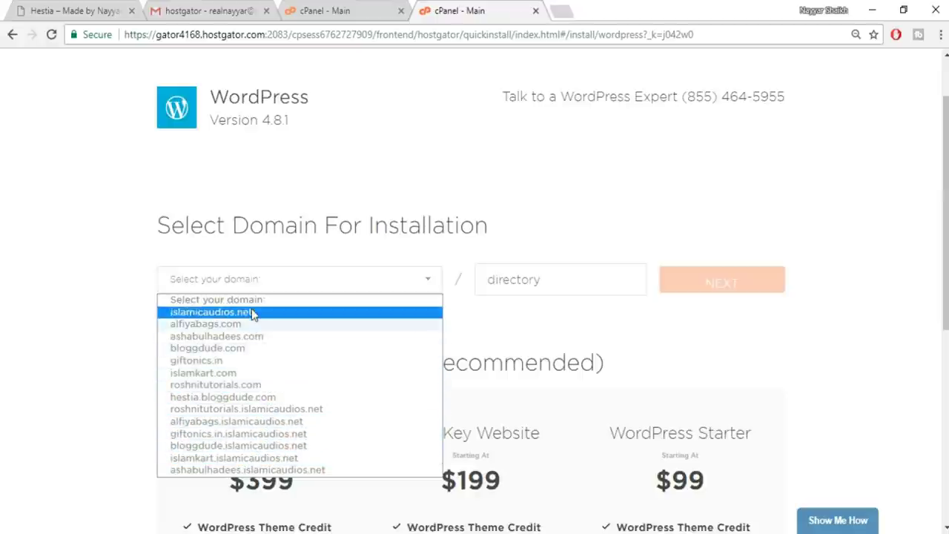
{"action": "left_click", "coordinate": [250, 396]}
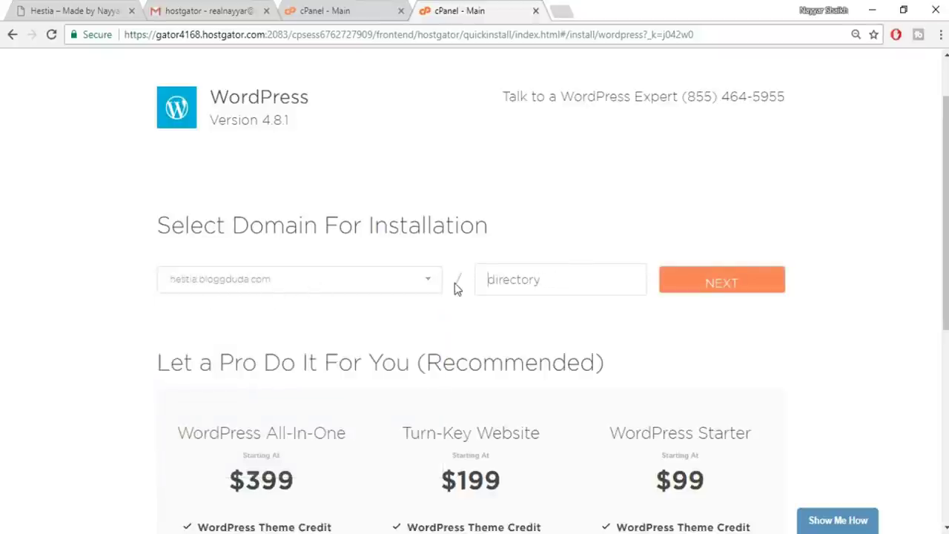
{"action": "left_click", "coordinate": [536, 281]}
Continue to the install settings and set the blog title to BloggDude
{"action": "left_click", "coordinate": [735, 291]}
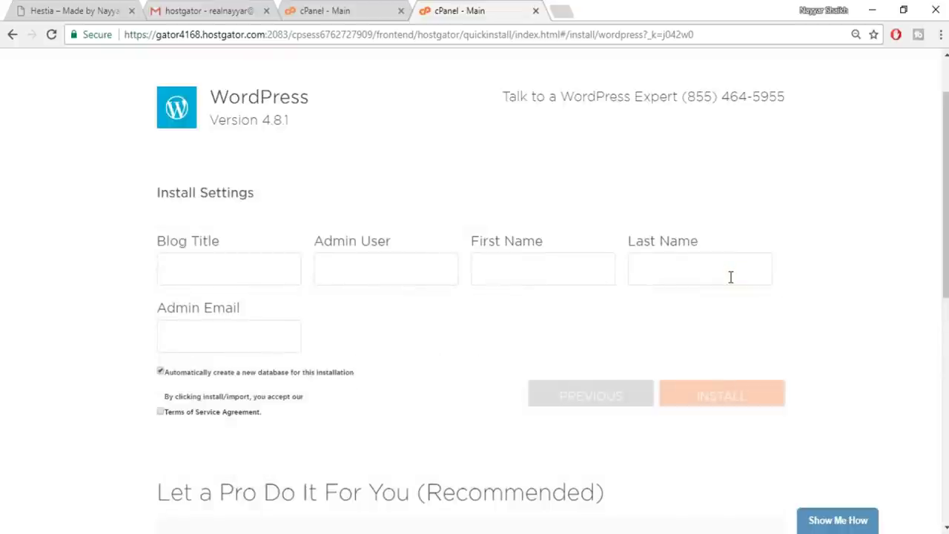
{"action": "left_click", "coordinate": [277, 275]}
{"action": "type", "text": "b"}
{"action": "key", "text": "BackSpace"}
{"action": "type", "text": "BloggDude"}
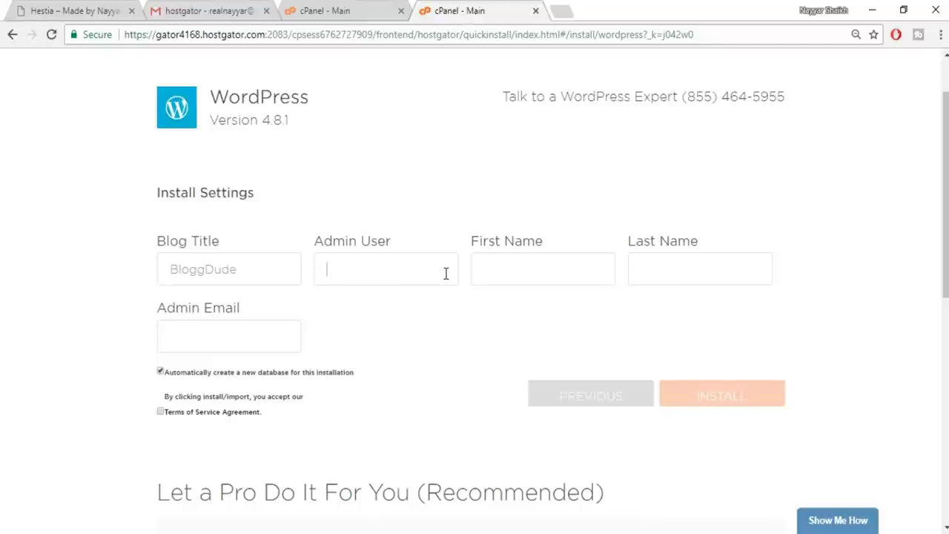
Fill in the admin username, first and last name, and e-mail, accept the terms, and install
{"action": "type", "text": "nayyar"}
{"action": "left_click", "coordinate": [498, 263]}
{"action": "type", "text": "Nayyar"}
{"action": "key", "text": "Tab"}
{"action": "type", "text": "Shaikh"}
{"action": "key", "text": "Tab"}
{"action": "left_click", "coordinate": [261, 340]}
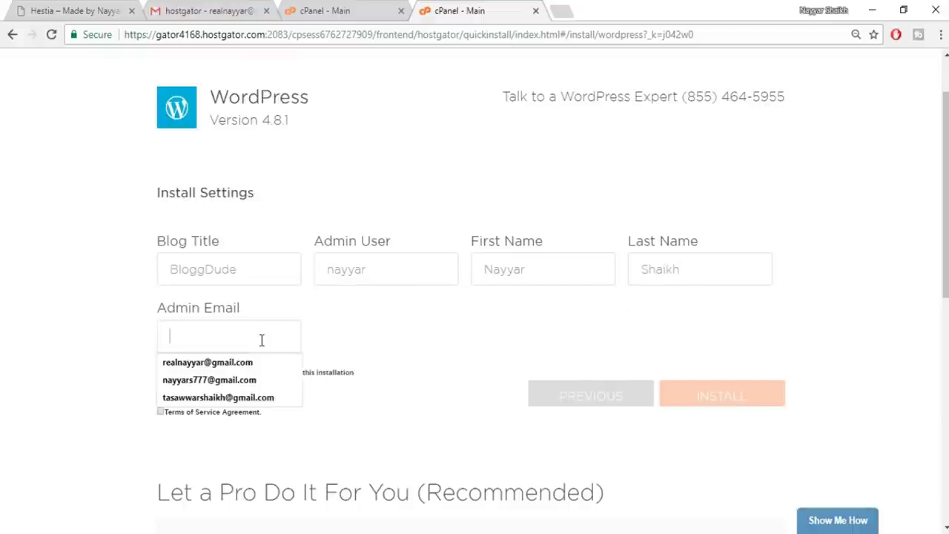
{"action": "left_click", "coordinate": [249, 363]}
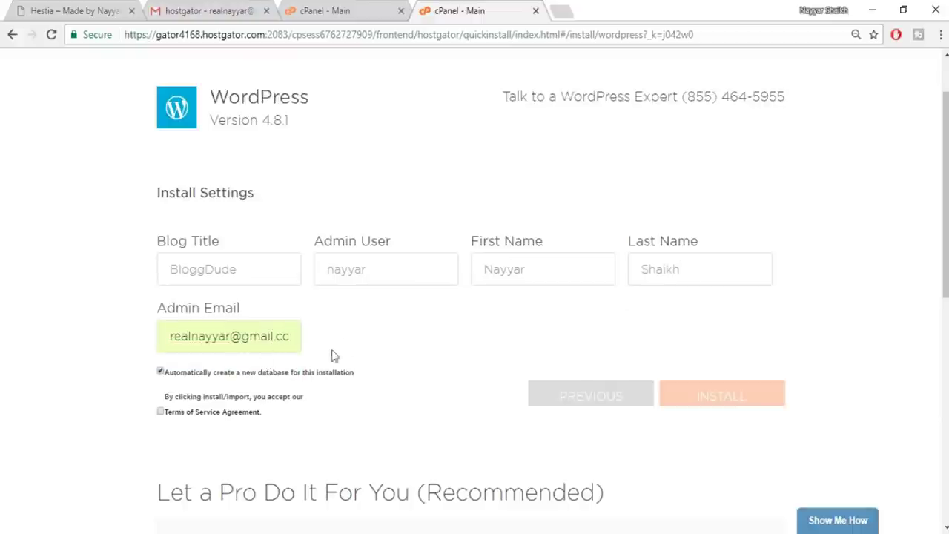
{"action": "left_click", "coordinate": [161, 411]}
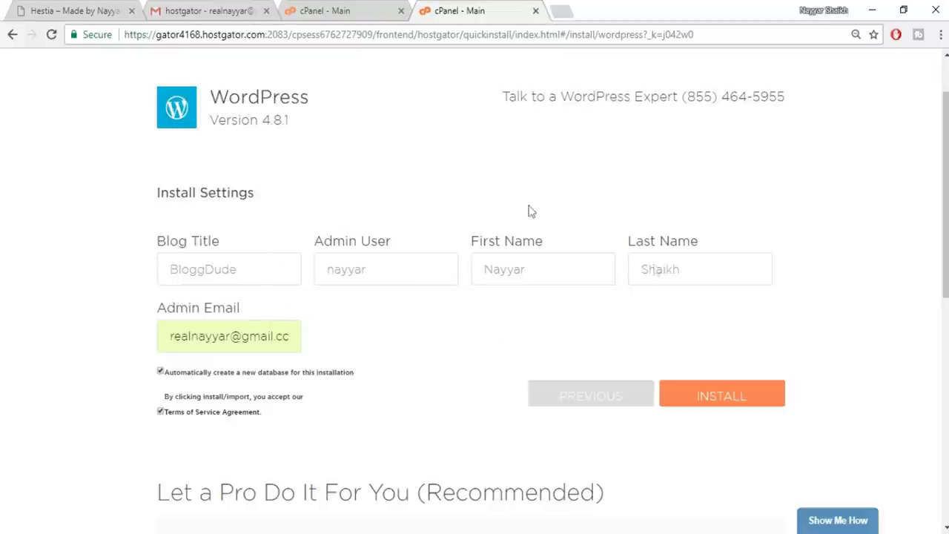
{"action": "left_click", "coordinate": [730, 410]}
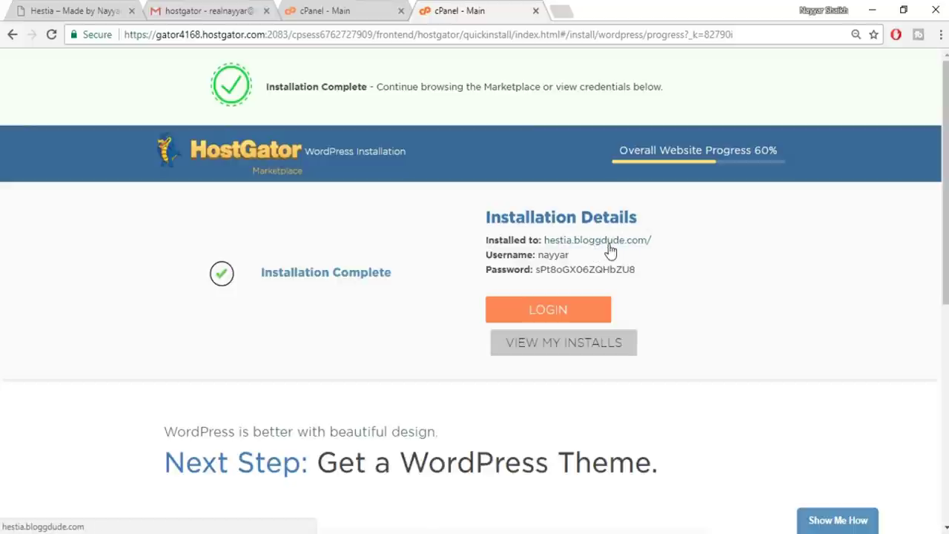
Open hestia.bloggdude.com in a new tab and scroll through its default BloggDude homepage
{"action": "right_click", "coordinate": [617, 247]}
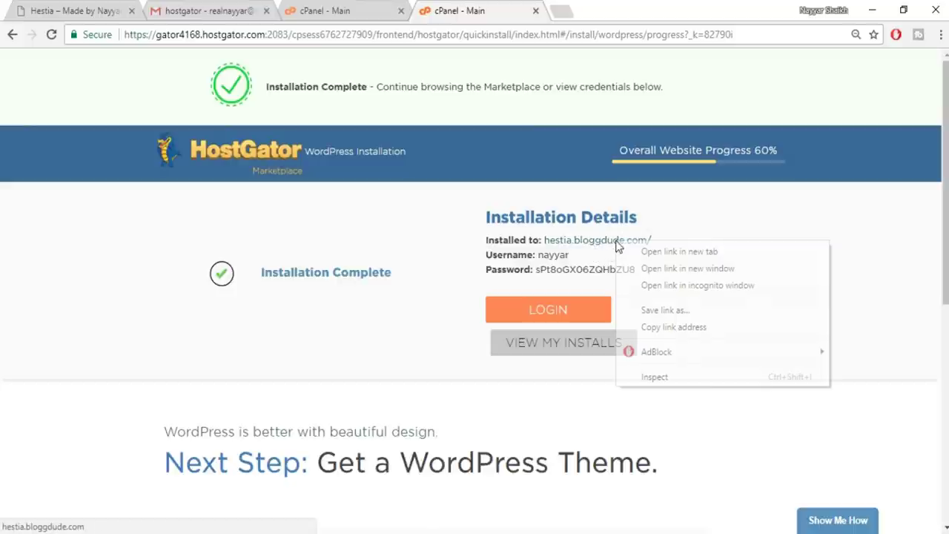
{"action": "left_click", "coordinate": [679, 256]}
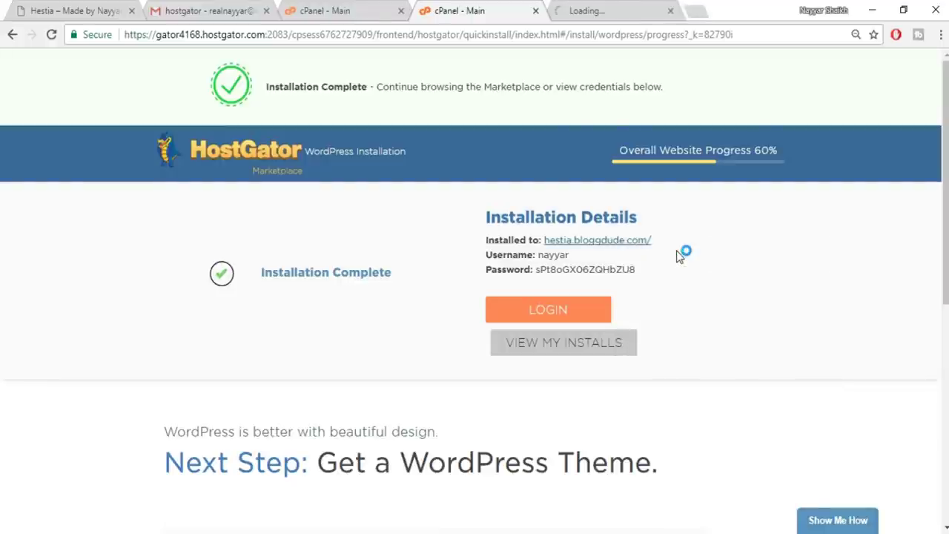
{"action": "left_click", "coordinate": [633, 9]}
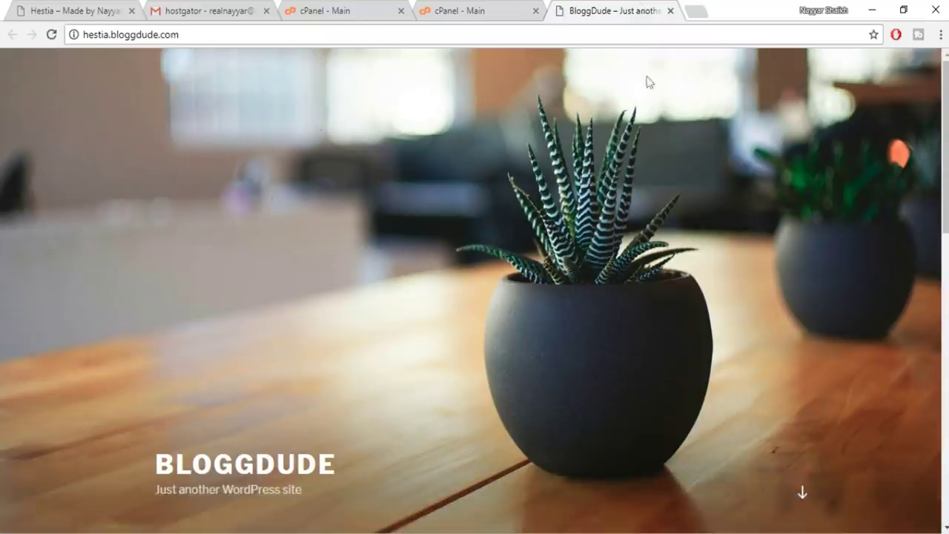
{"action": "scroll", "coordinate": [869, 267], "scroll_direction": "down", "scroll_amount": 2}
{"action": "scroll", "coordinate": [866, 272], "scroll_direction": "down", "scroll_amount": 10}
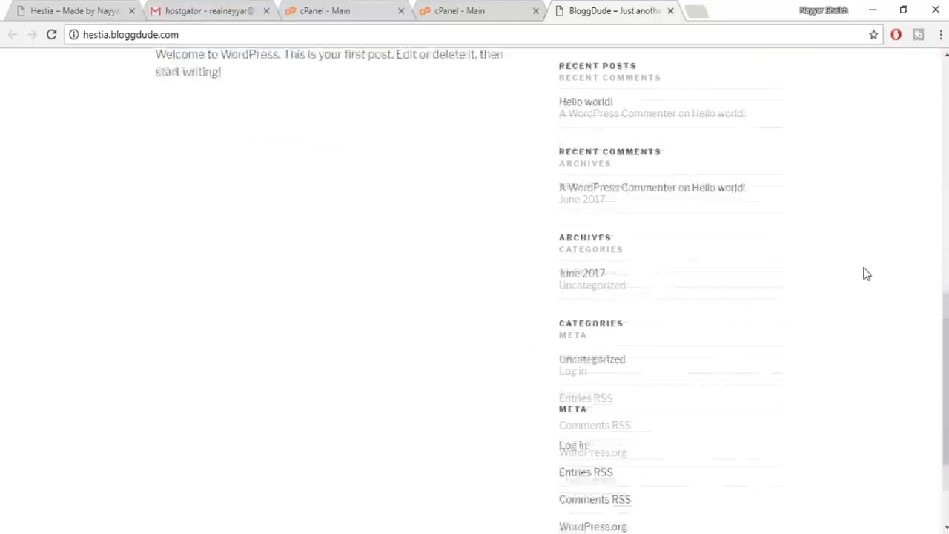
{"action": "scroll", "coordinate": [787, 294], "scroll_direction": "up", "scroll_amount": 12}
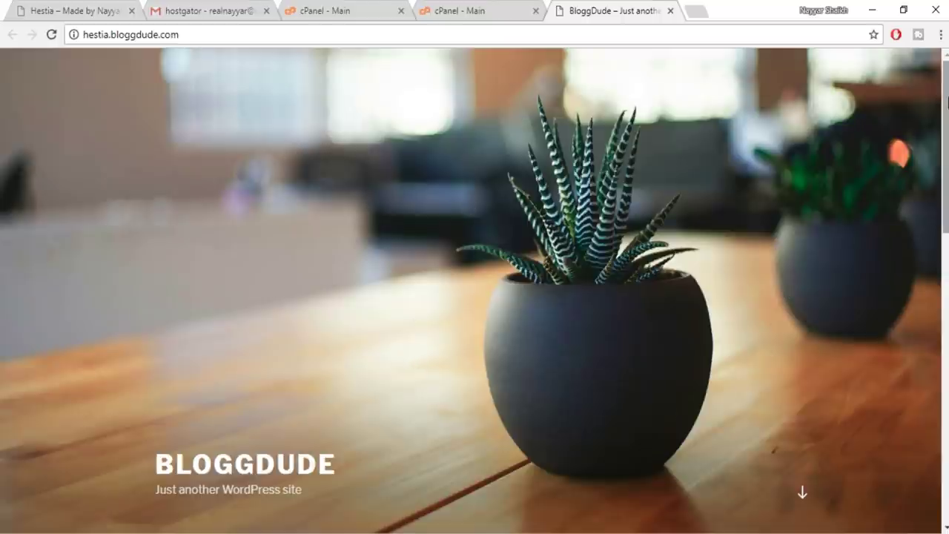
{"action": "scroll", "coordinate": [945, 104], "scroll_direction": "down", "scroll_amount": 7}
{"action": "scroll", "coordinate": [474, 296], "scroll_direction": "down", "scroll_amount": 4}
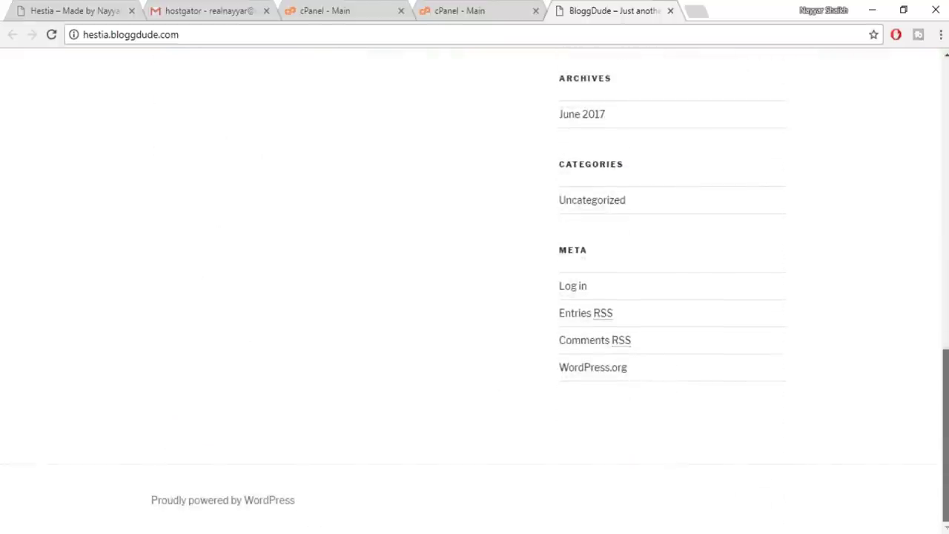
{"action": "scroll", "coordinate": [474, 296], "scroll_direction": "up", "scroll_amount": 12}
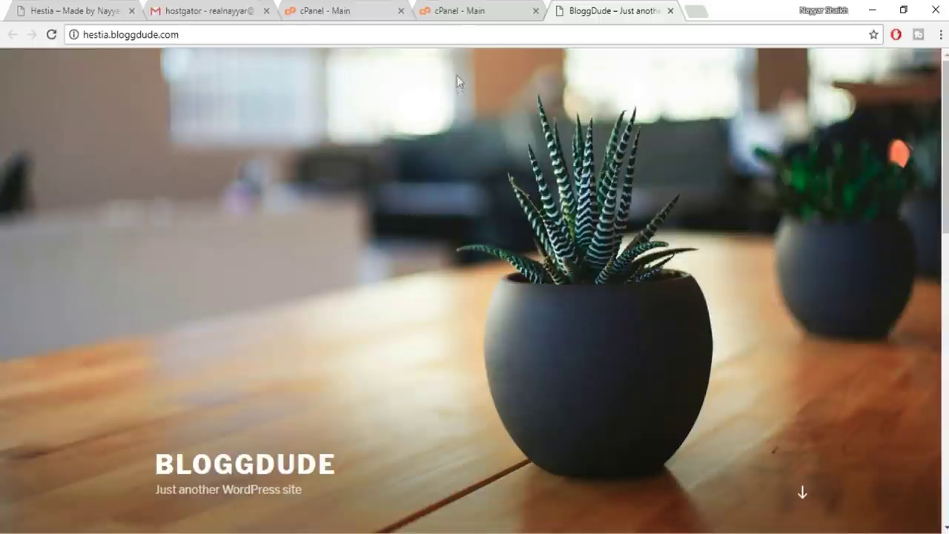
Go back to the installation details, reopen the site, and put the caret at the end of its address
{"action": "left_click", "coordinate": [467, 15]}
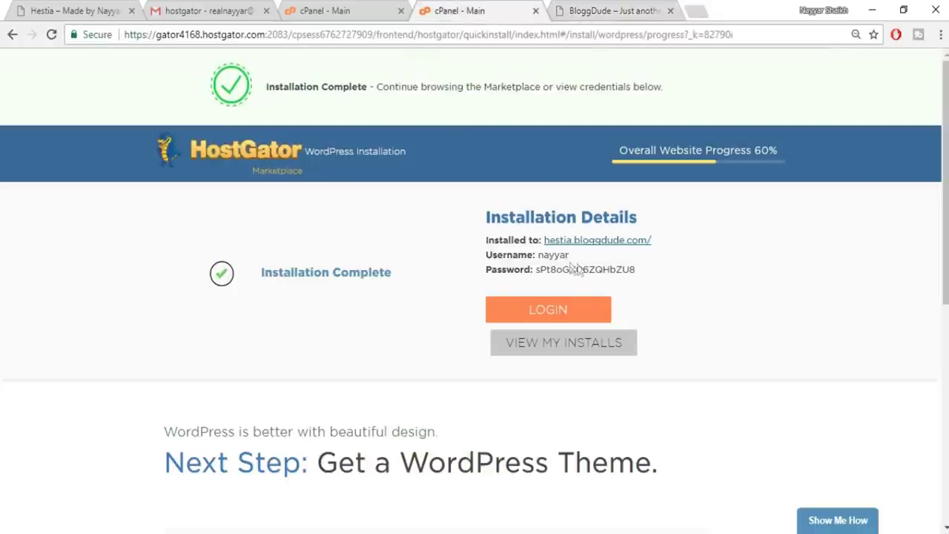
{"action": "left_click", "coordinate": [600, 240]}
{"action": "left_click", "coordinate": [194, 33]}
{"action": "left_click", "coordinate": [197, 32]}
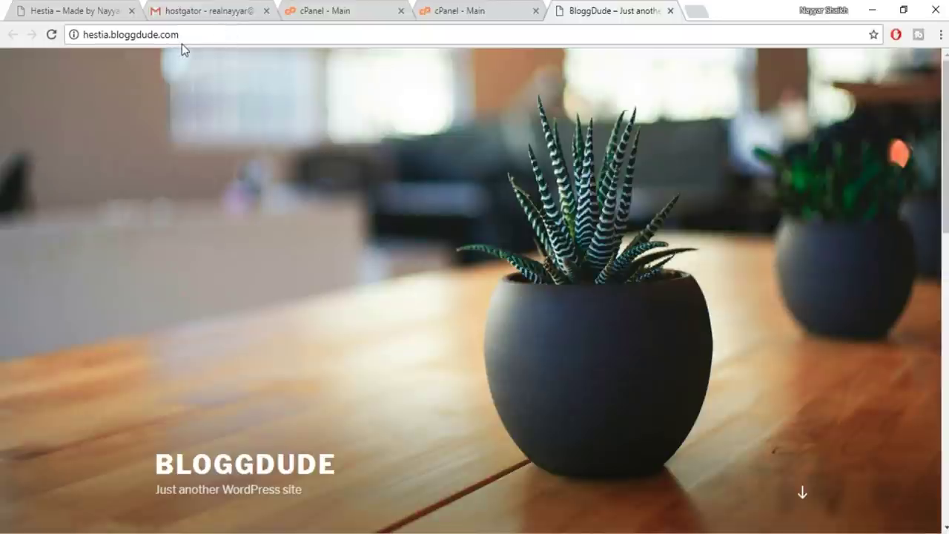
Append /wp-admin to the site address and load the WordPress login page
{"action": "type", "text": "/"}
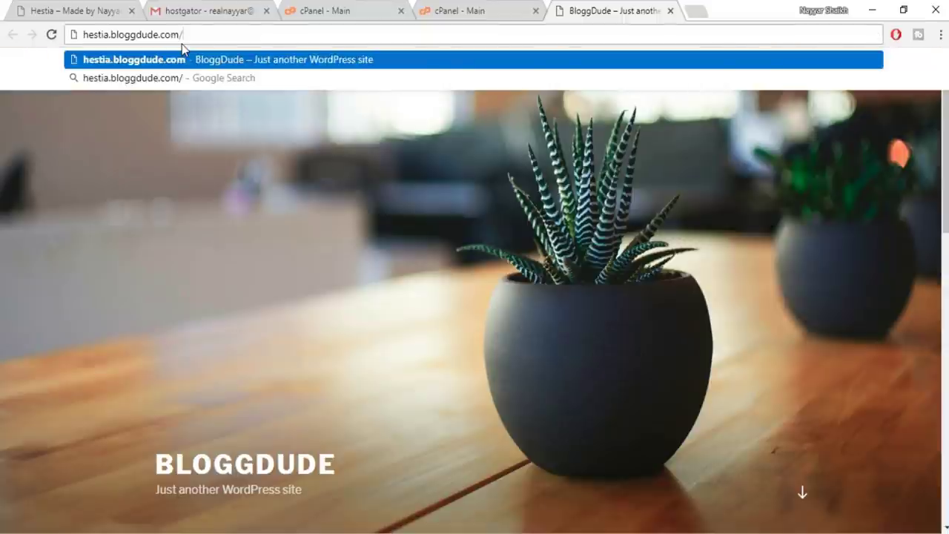
{"action": "type", "text": "wp-admin"}
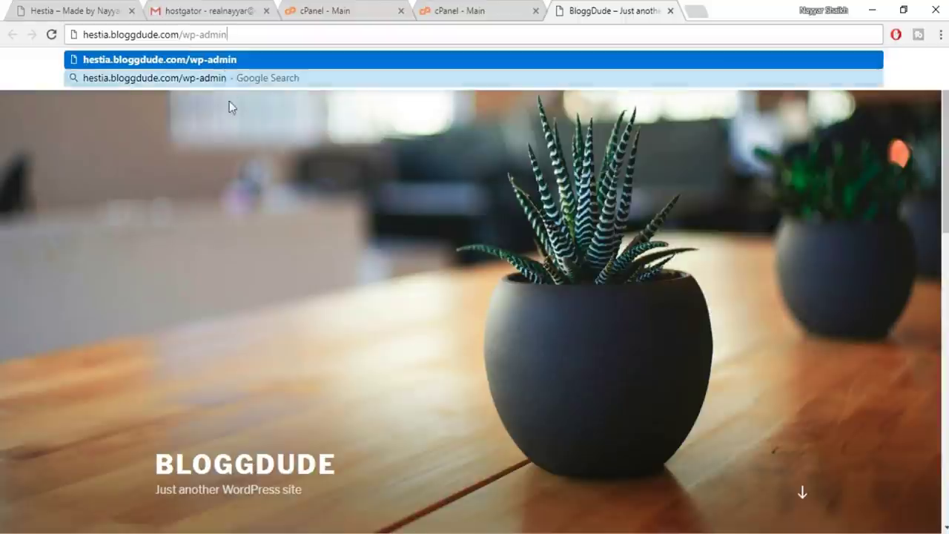
{"action": "key", "text": "Return"}
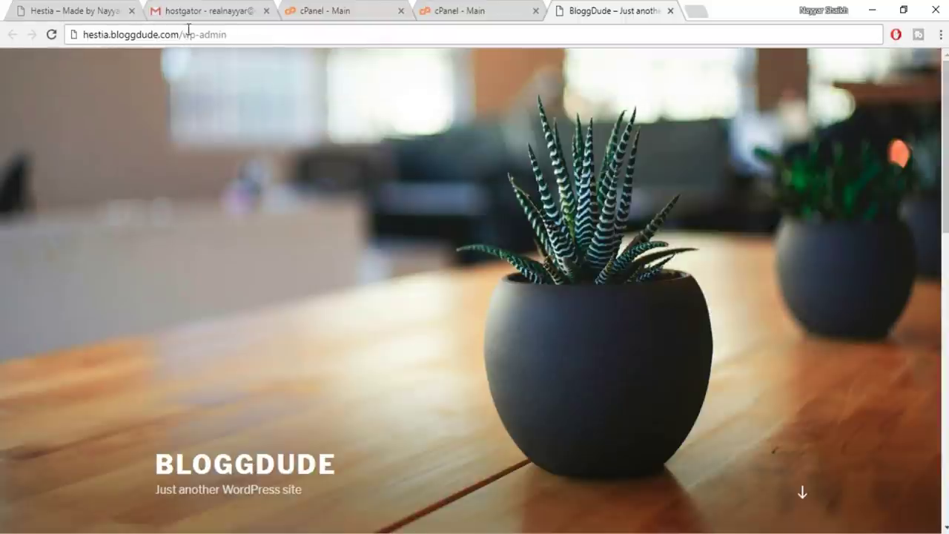
{"action": "left_click", "coordinate": [231, 40]}
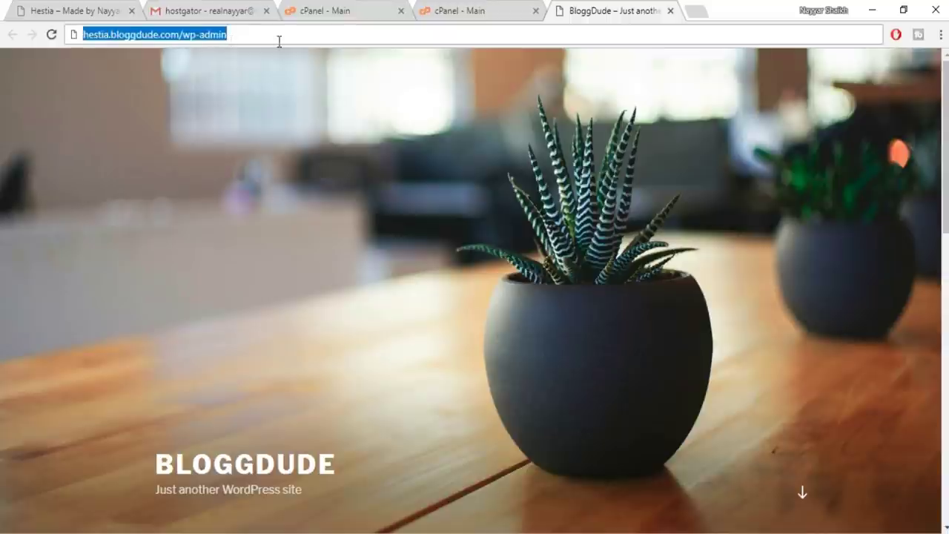
{"action": "key", "text": "Return"}
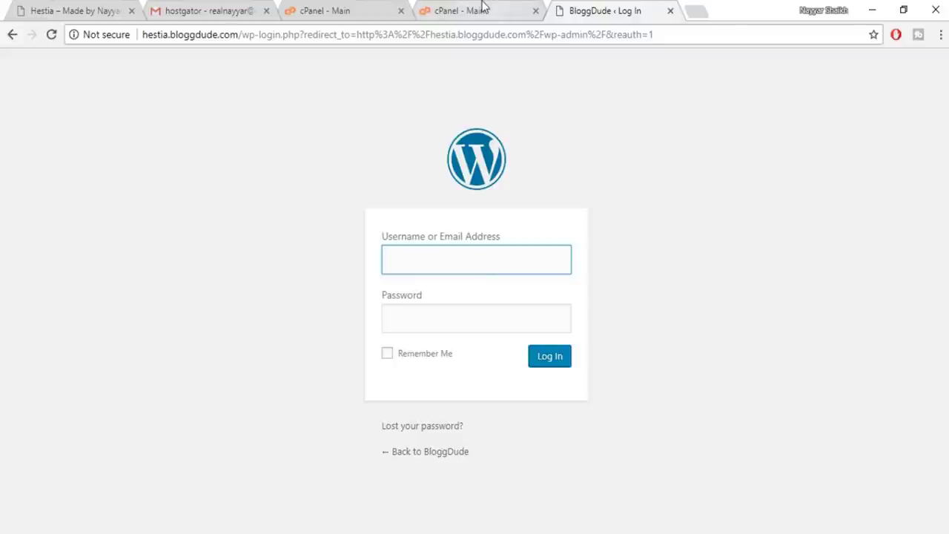
Copy the generated admin password from cPanel and log in with the admin username and that password
{"action": "left_click", "coordinate": [482, 9]}
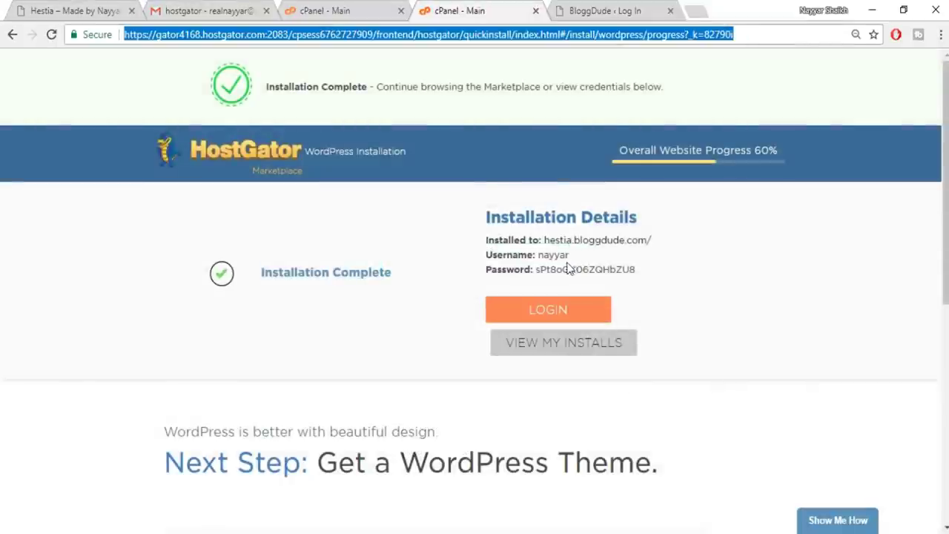
{"action": "left_click_drag", "start_coordinate": [636, 270], "coordinate": [540, 268]}
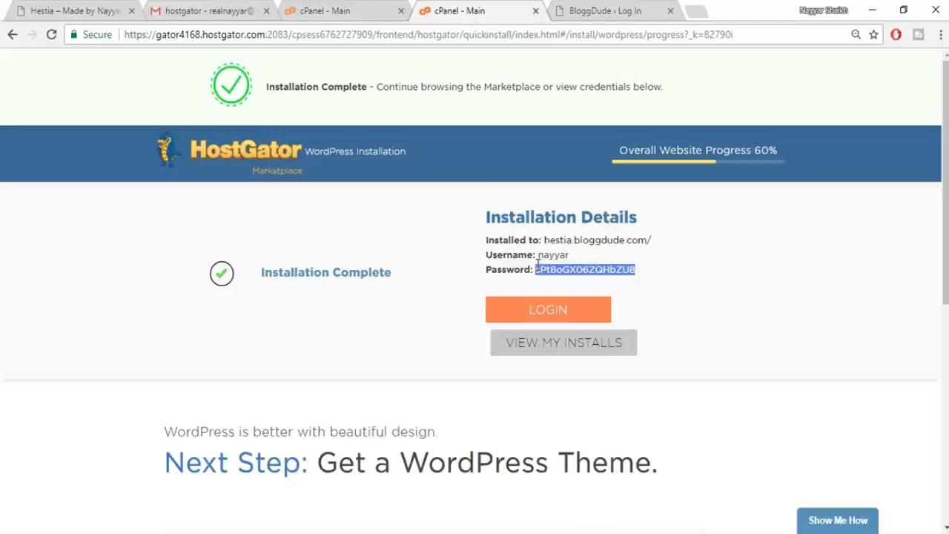
{"action": "left_click", "coordinate": [586, 11]}
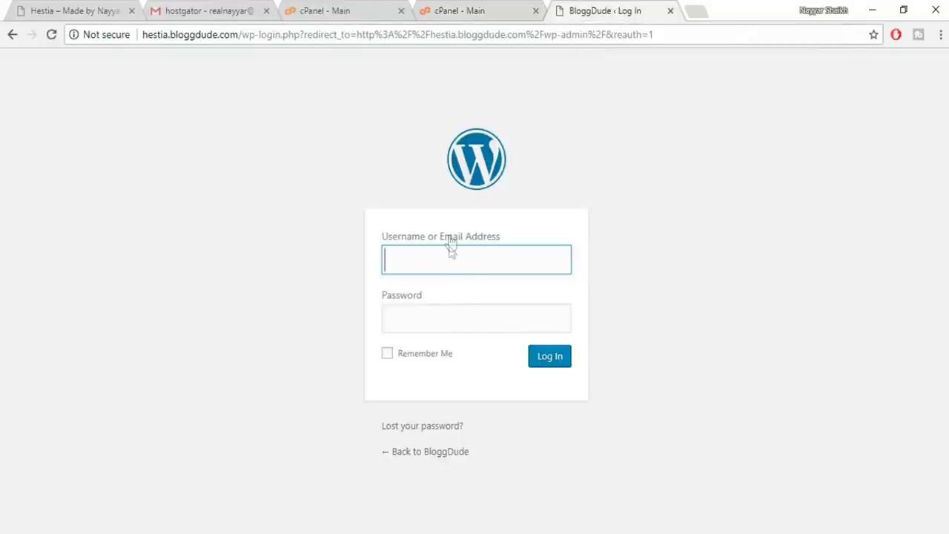
{"action": "type", "text": "nayyar"}
{"action": "key", "text": "Tab"}
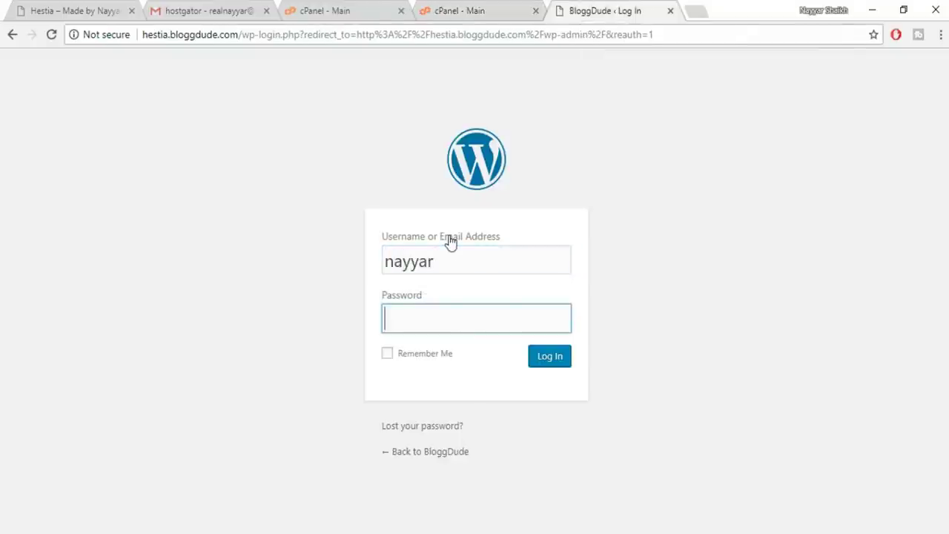
{"action": "key", "text": "ctrl+v"}
{"action": "left_click", "coordinate": [547, 357]}
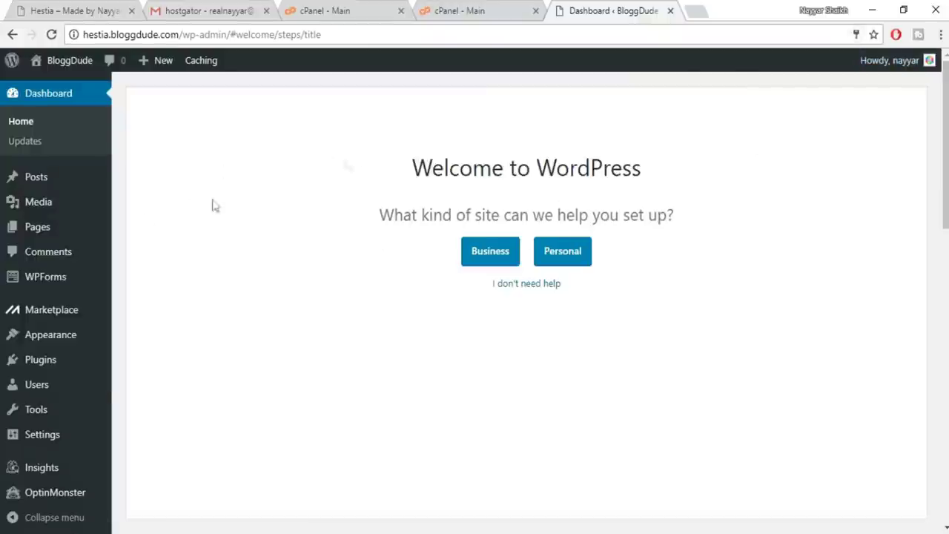
Skip the Business/Personal welcome setup with 'I don't need help' to reach the Dashboard
{"action": "mouse_move", "coordinate": [98, 467]}
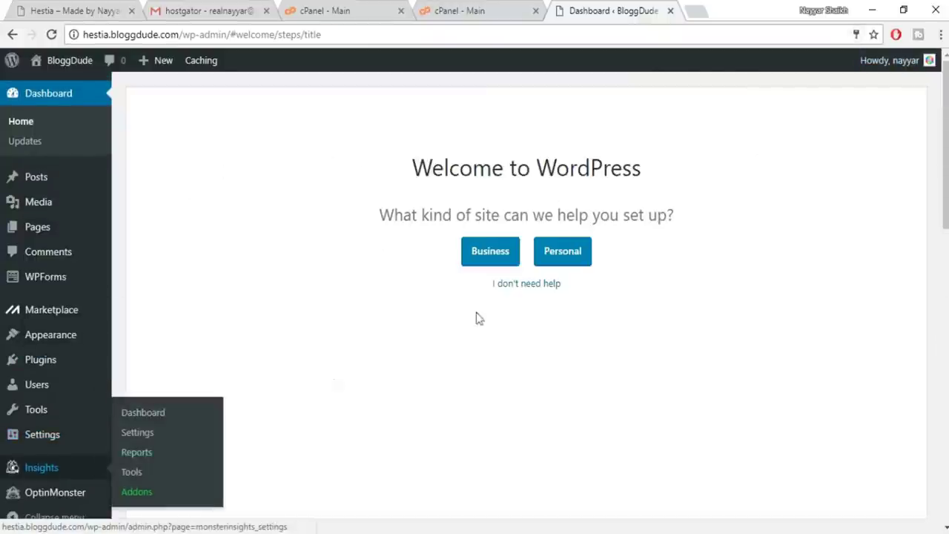
{"action": "left_click", "coordinate": [533, 289]}
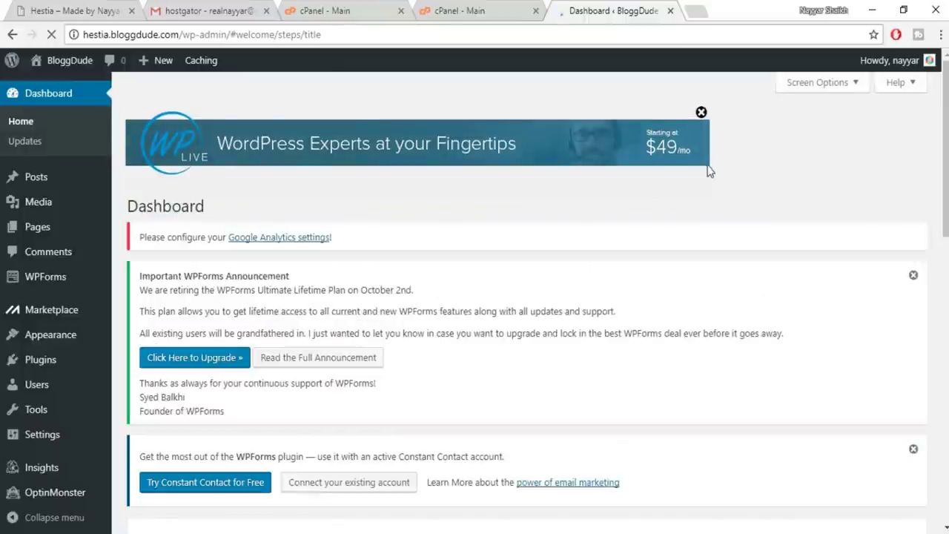
{"action": "left_click", "coordinate": [700, 113]}
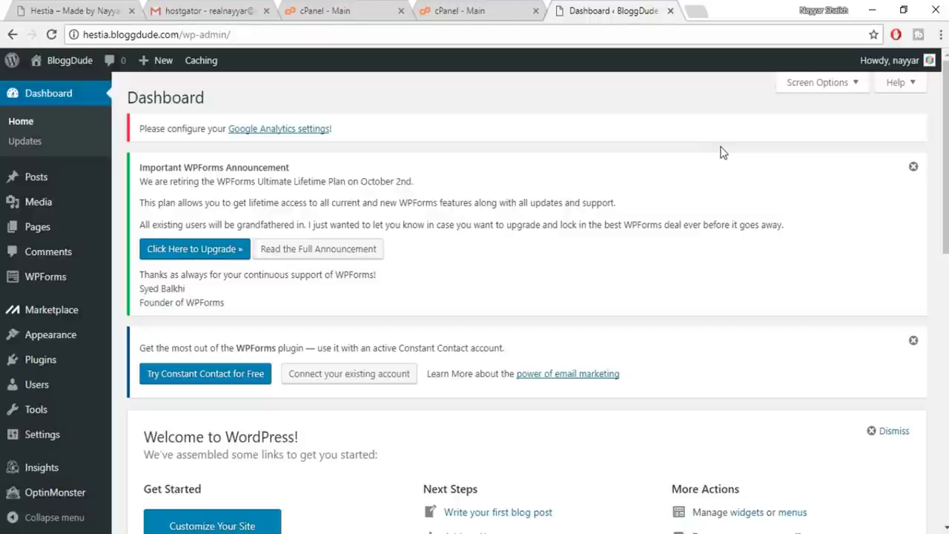
Select the installation password on the HostGator details page, then return to the Dashboard
{"action": "left_click", "coordinate": [482, 11]}
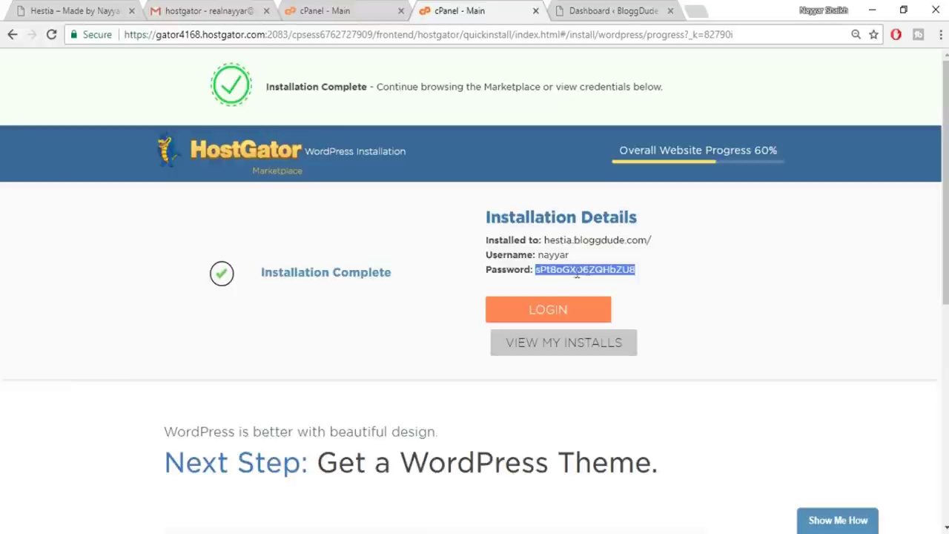
{"action": "left_click_drag", "start_coordinate": [667, 271], "coordinate": [538, 270]}
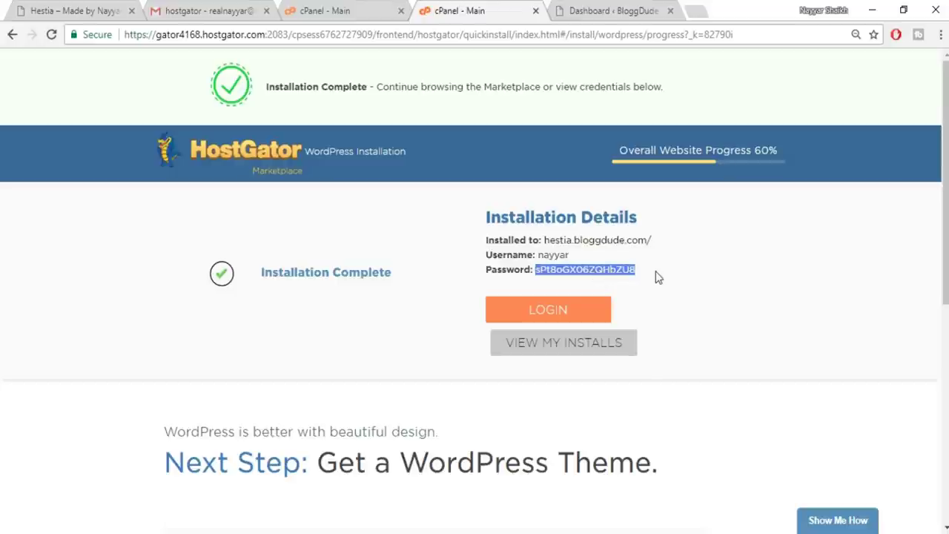
{"action": "left_click", "coordinate": [612, 11]}
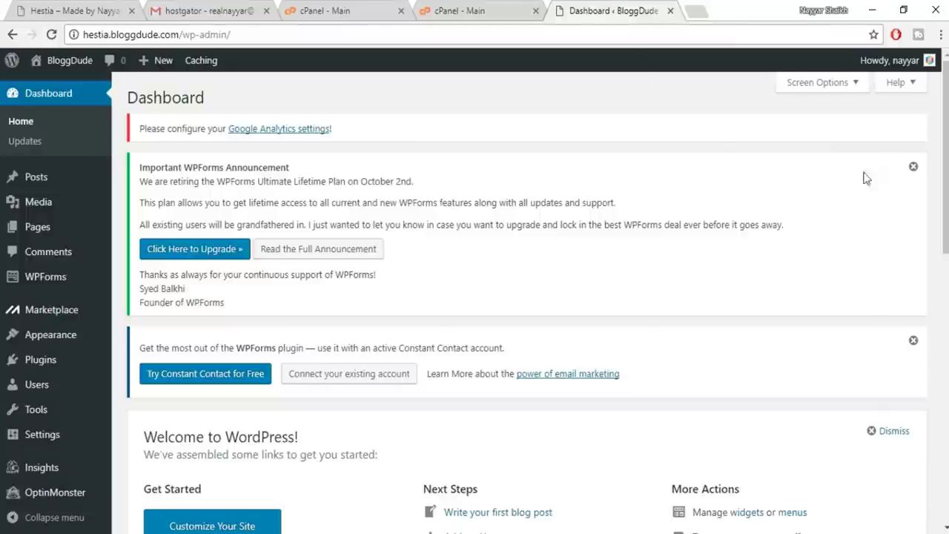
Choose Edit My Profile from the admin bar's Howdy account menu
{"action": "mouse_move", "coordinate": [864, 63]}
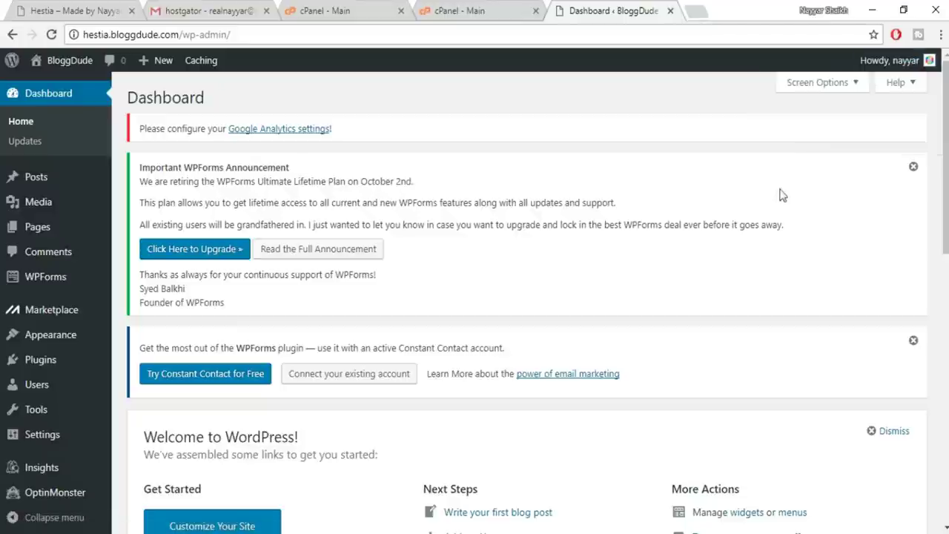
{"action": "mouse_move", "coordinate": [892, 60]}
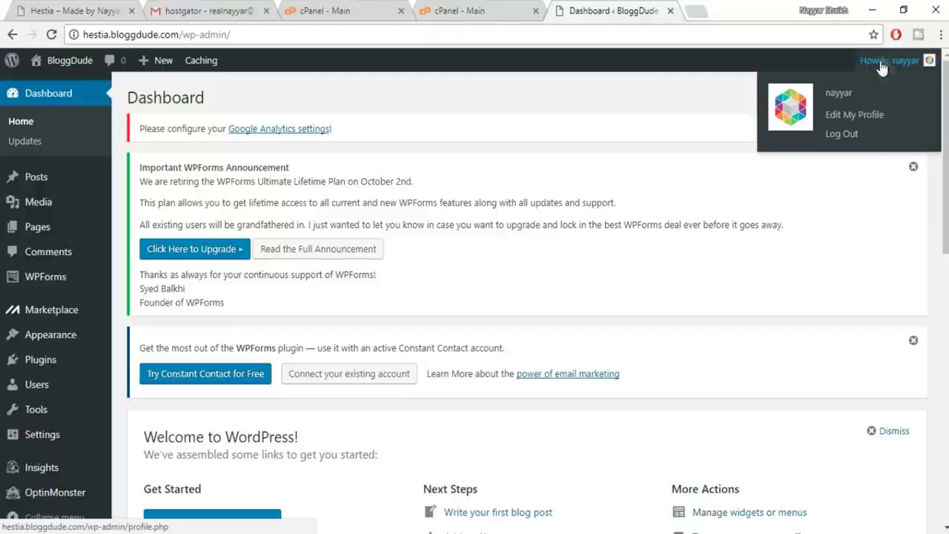
{"action": "left_click", "coordinate": [852, 120]}
Generate a new password, overwrite it with a custom password, and save via Update Profile
{"action": "scroll", "coordinate": [795, 425], "scroll_direction": "down", "scroll_amount": 15}
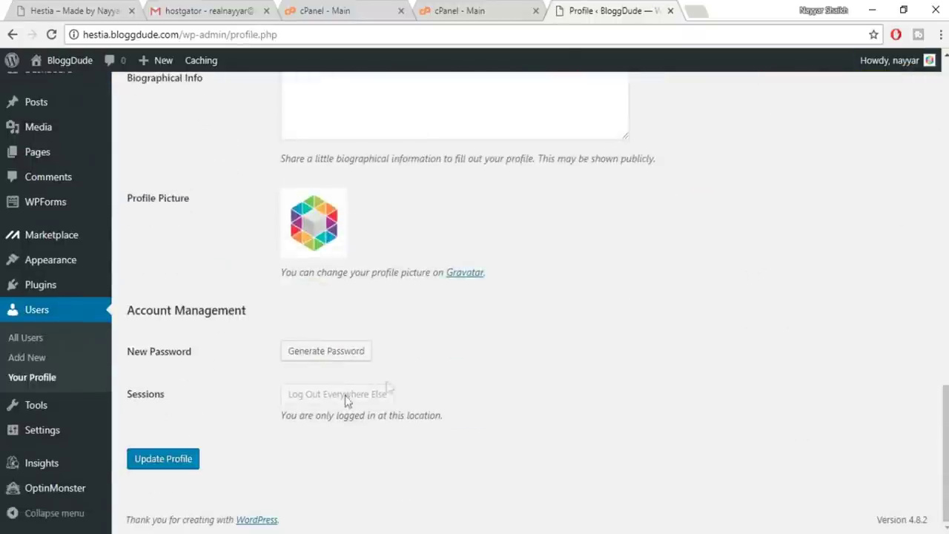
{"action": "left_click_drag", "start_coordinate": [126, 322], "coordinate": [257, 318]}
{"action": "left_click", "coordinate": [256, 319]}
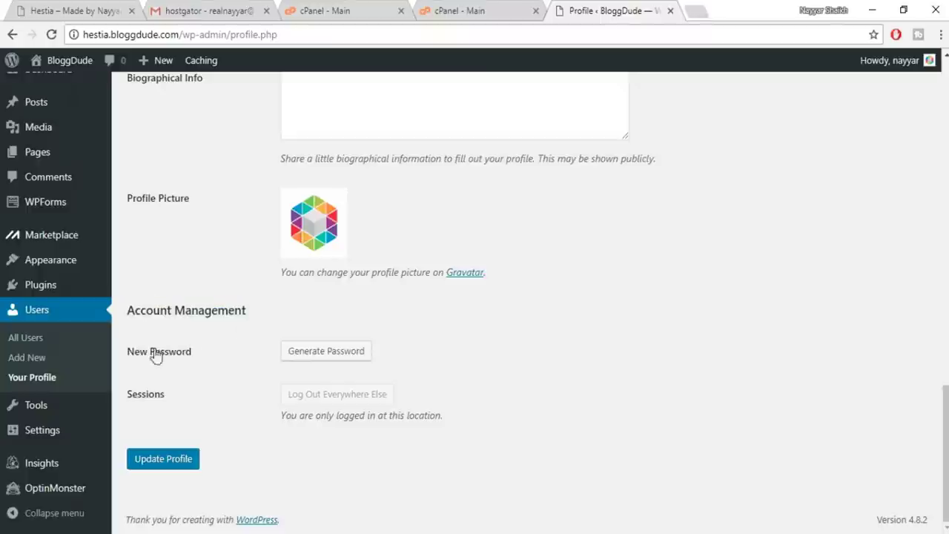
{"action": "left_click", "coordinate": [336, 358]}
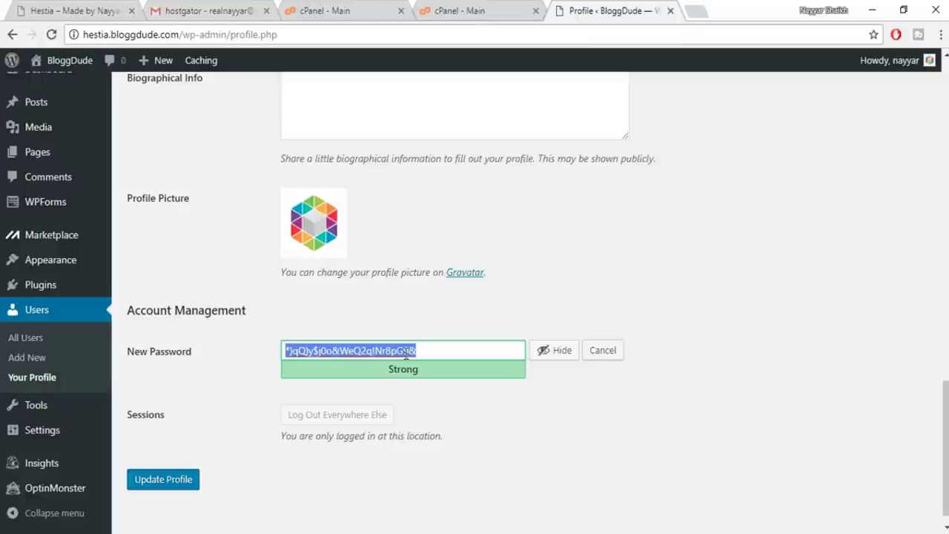
{"action": "left_click", "coordinate": [445, 353]}
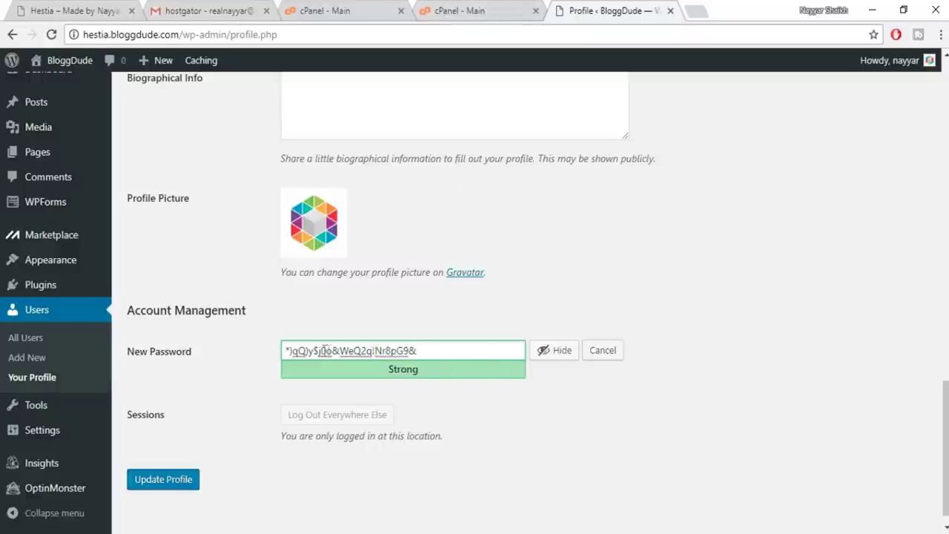
{"action": "left_click_drag", "start_coordinate": [431, 353], "coordinate": [281, 352]}
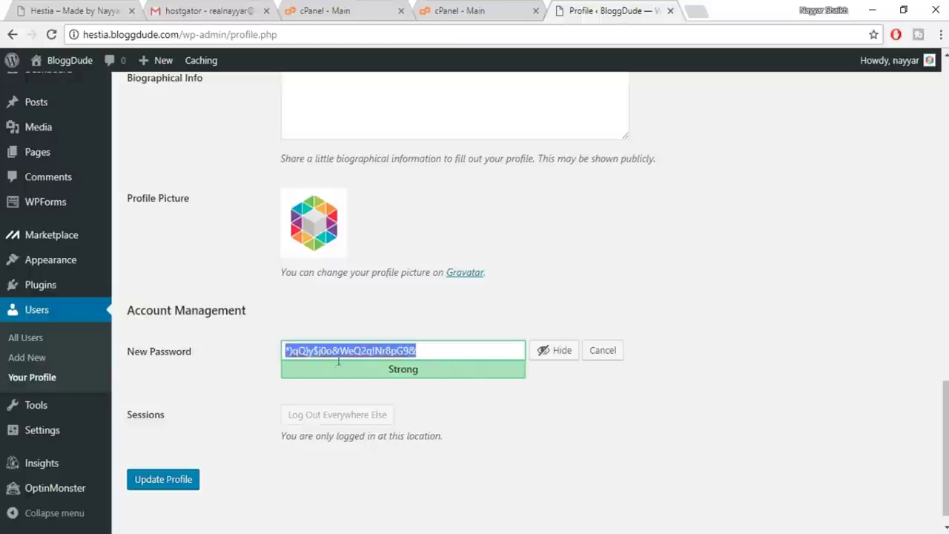
{"action": "left_click", "coordinate": [547, 360]}
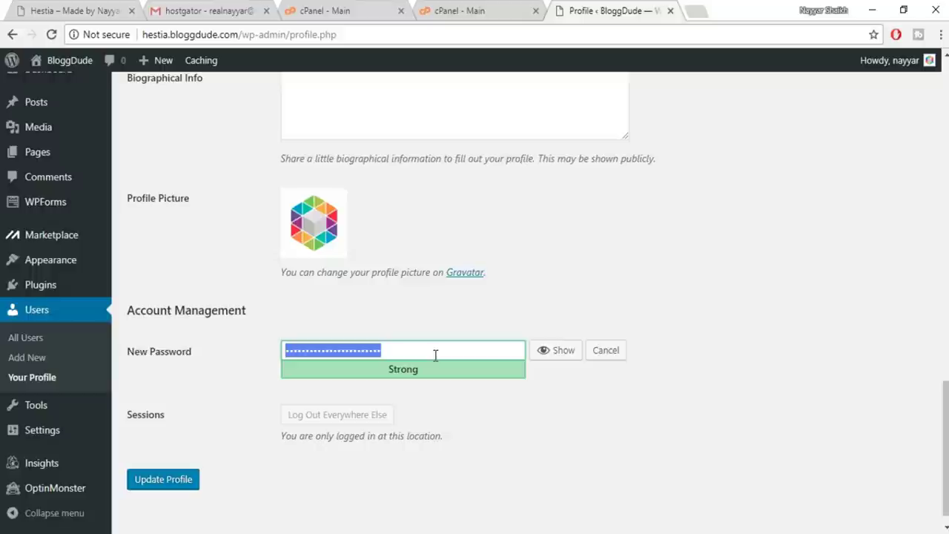
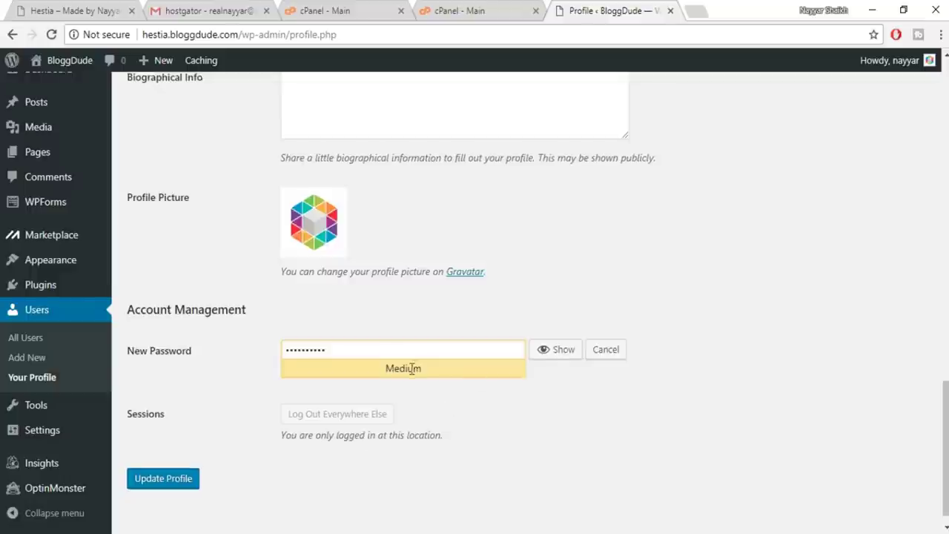
{"action": "scroll", "coordinate": [259, 415], "scroll_direction": "down", "scroll_amount": 1}
{"action": "left_click", "coordinate": [150, 470]}
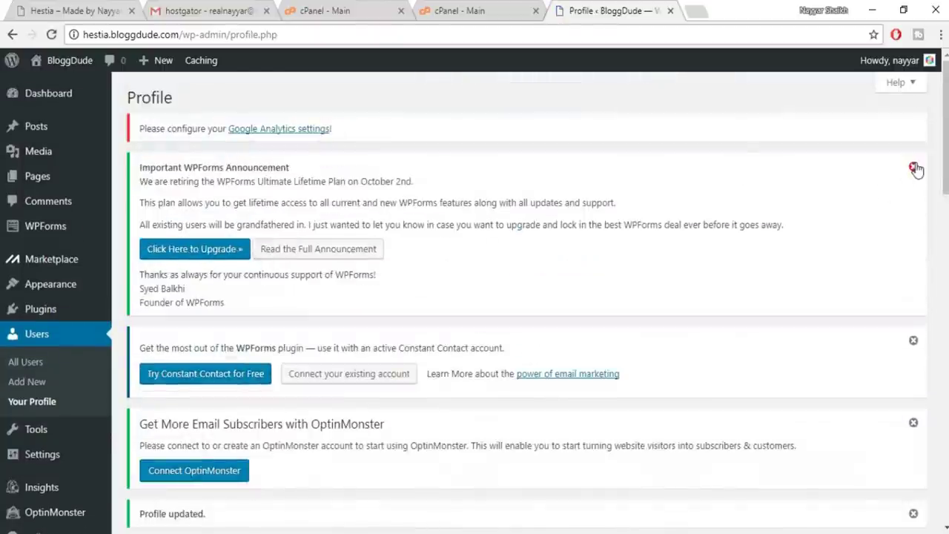
Dismiss the WPForms, Constant Contact and OptinMonster notices
{"action": "left_click", "coordinate": [914, 168]}
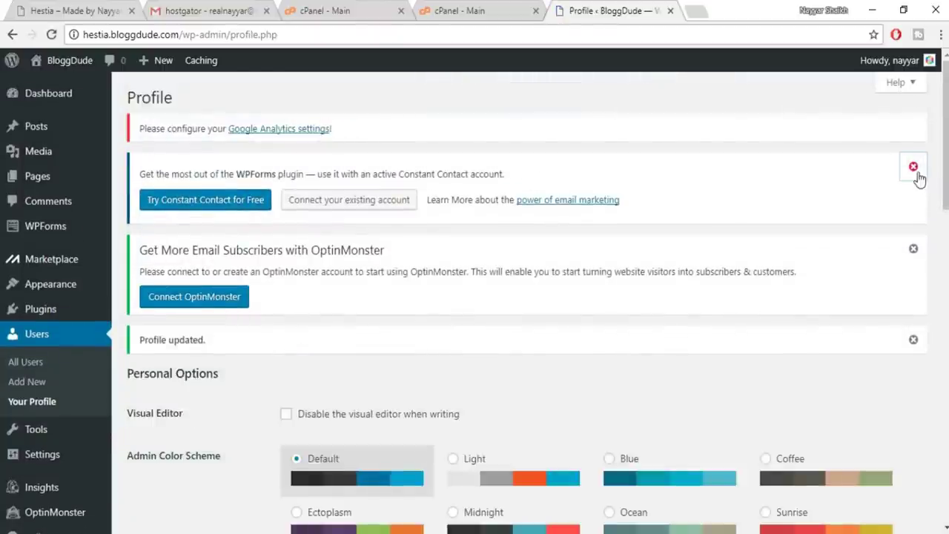
{"action": "left_click", "coordinate": [914, 170]}
{"action": "left_click", "coordinate": [915, 170]}
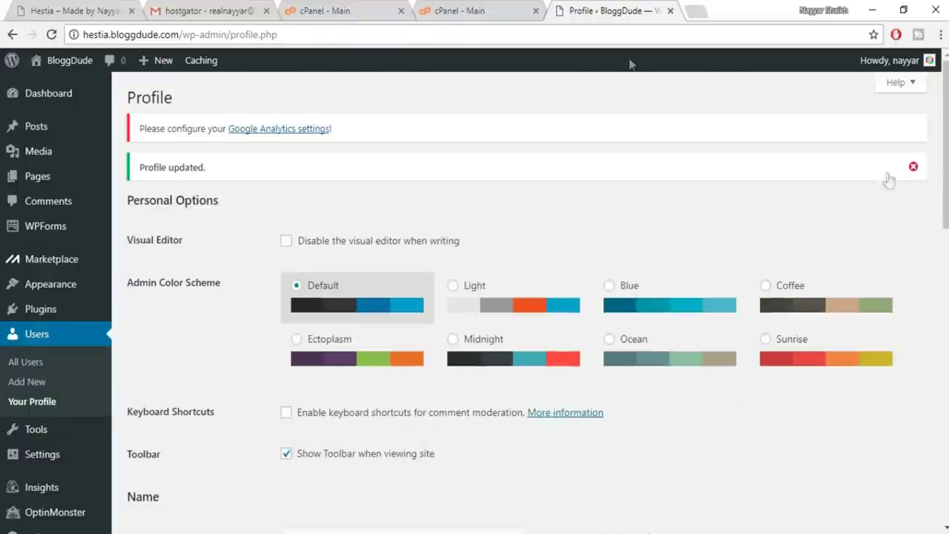
{"action": "mouse_move", "coordinate": [58, 70]}
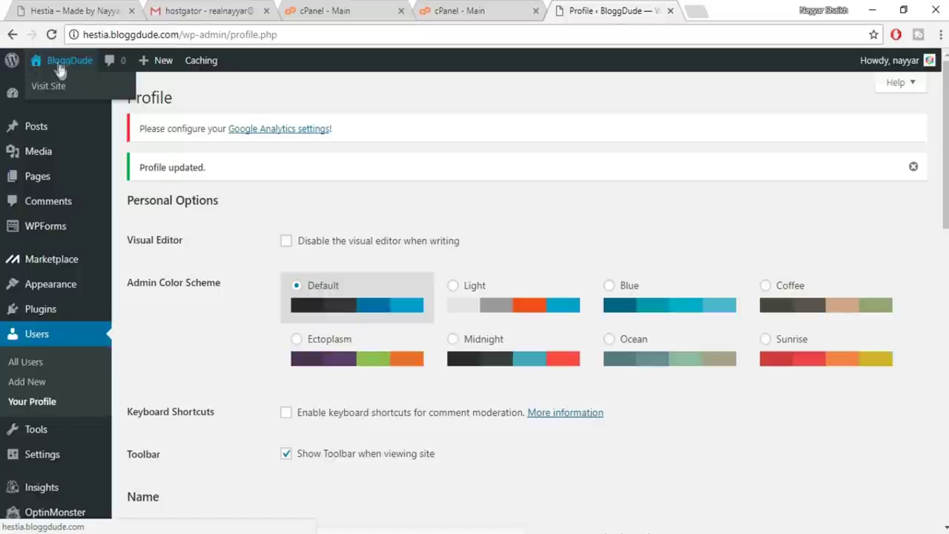
Open the live BloggDude site from the admin bar in a new tab and scroll through it
{"action": "right_click", "coordinate": [60, 63]}
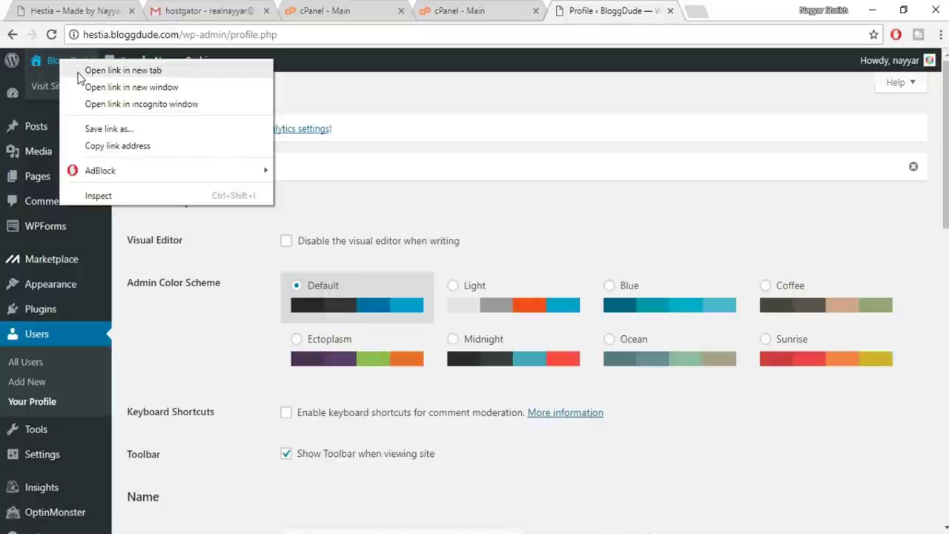
{"action": "left_click", "coordinate": [102, 70]}
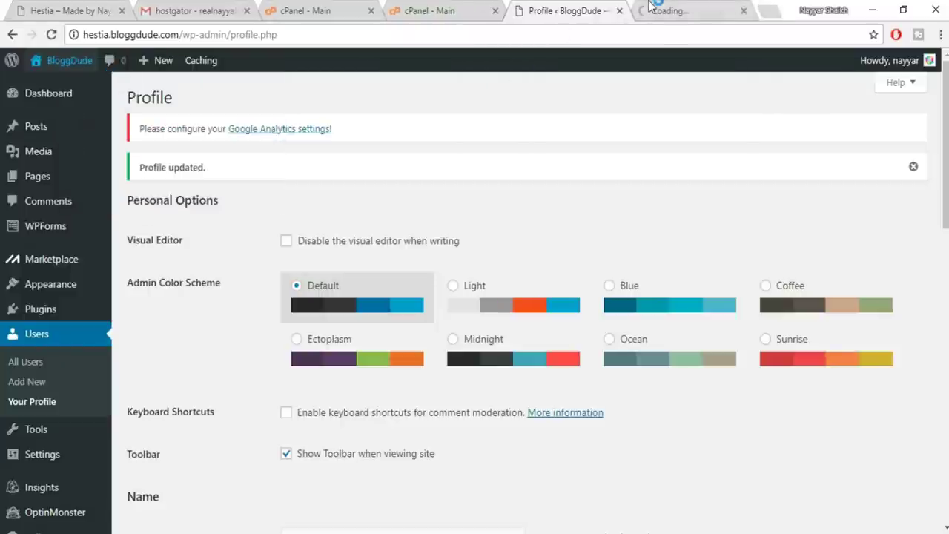
{"action": "left_click", "coordinate": [653, 9]}
{"action": "scroll", "coordinate": [475, 297], "scroll_direction": "down", "scroll_amount": 10}
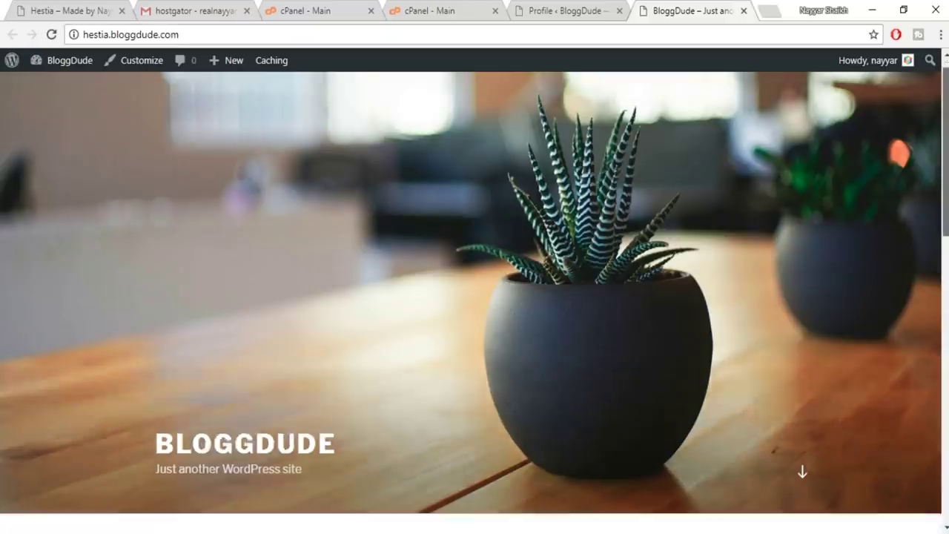
{"action": "scroll", "coordinate": [474, 296], "scroll_direction": "up", "scroll_amount": 15}
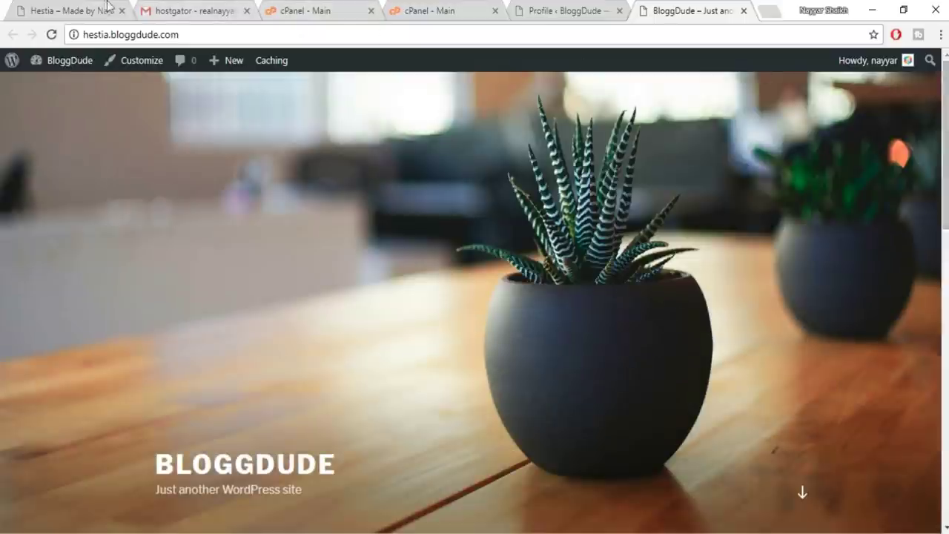
Look over the Hestia demo site, then return to the profile page
{"action": "left_click", "coordinate": [70, 10]}
{"action": "scroll", "coordinate": [835, 332], "scroll_direction": "down", "scroll_amount": 8}
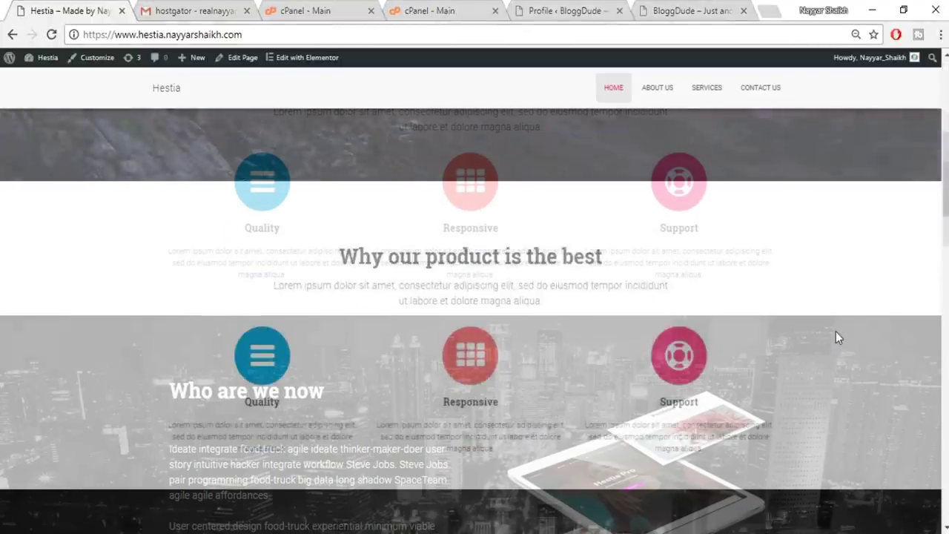
{"action": "scroll", "coordinate": [836, 332], "scroll_direction": "up", "scroll_amount": 4}
{"action": "scroll", "coordinate": [838, 341], "scroll_direction": "up", "scroll_amount": 4}
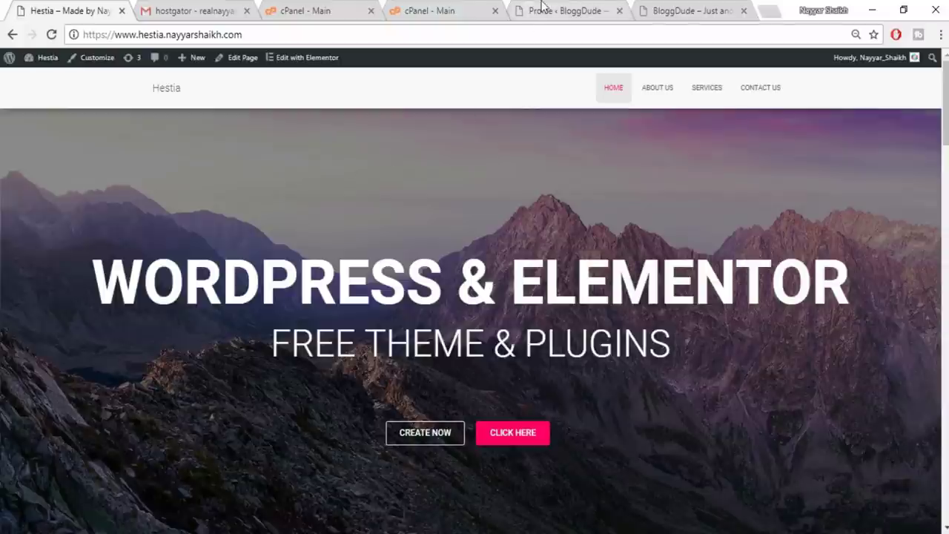
{"action": "left_click", "coordinate": [564, 9]}
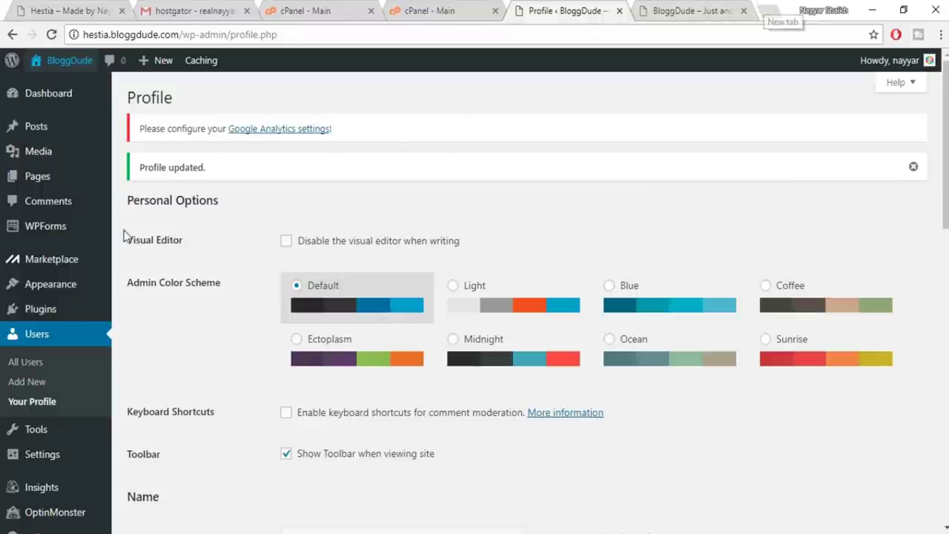
Go to Appearance > Themes to see the installed themes
{"action": "mouse_move", "coordinate": [49, 317]}
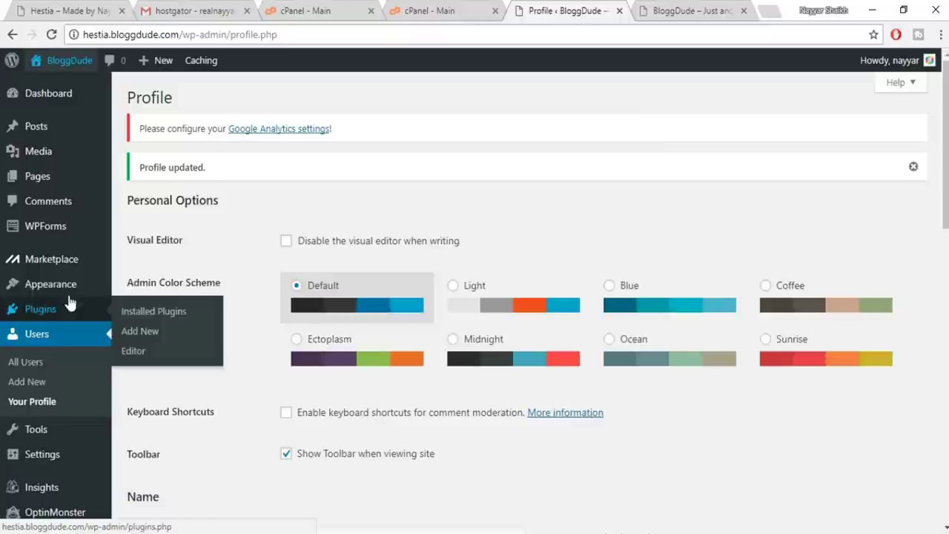
{"action": "mouse_move", "coordinate": [77, 299]}
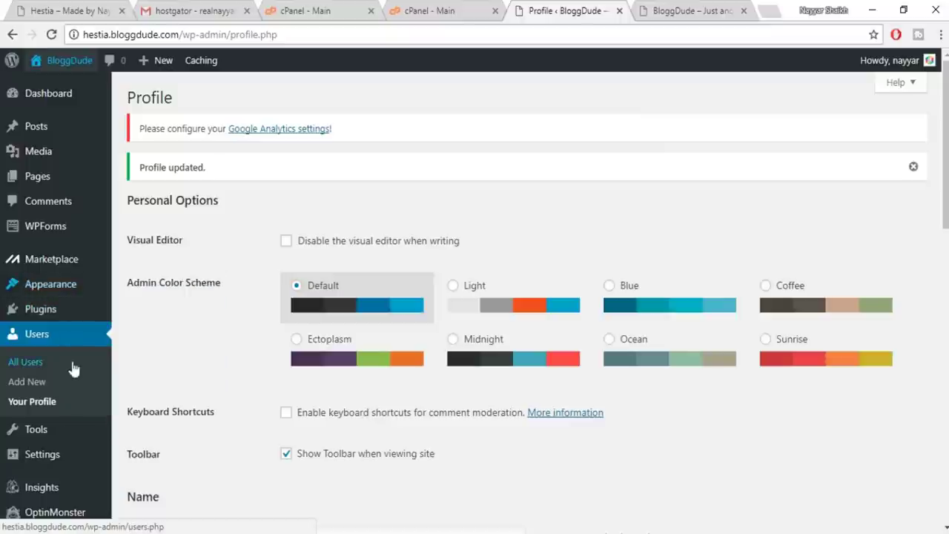
{"action": "scroll", "coordinate": [34, 371], "scroll_direction": "down", "scroll_amount": 4}
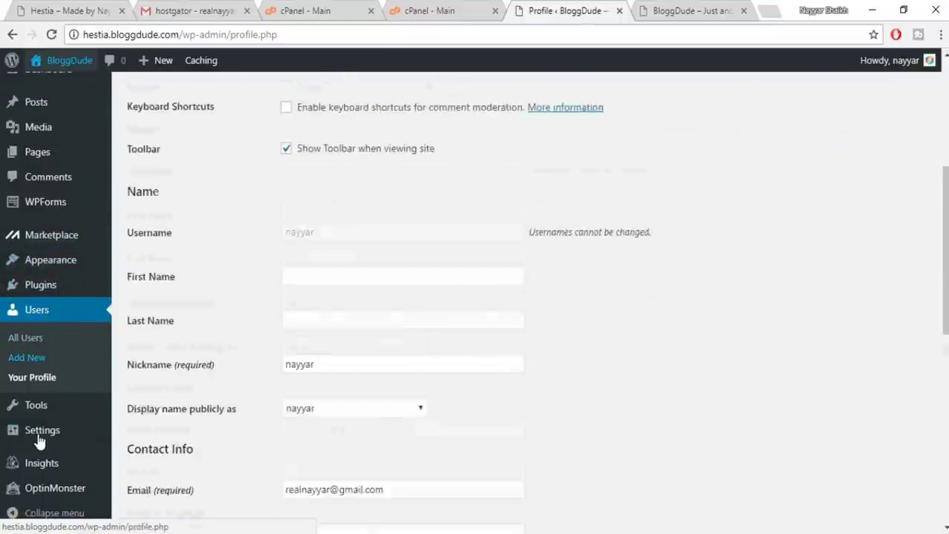
{"action": "scroll", "coordinate": [38, 437], "scroll_direction": "up", "scroll_amount": 4}
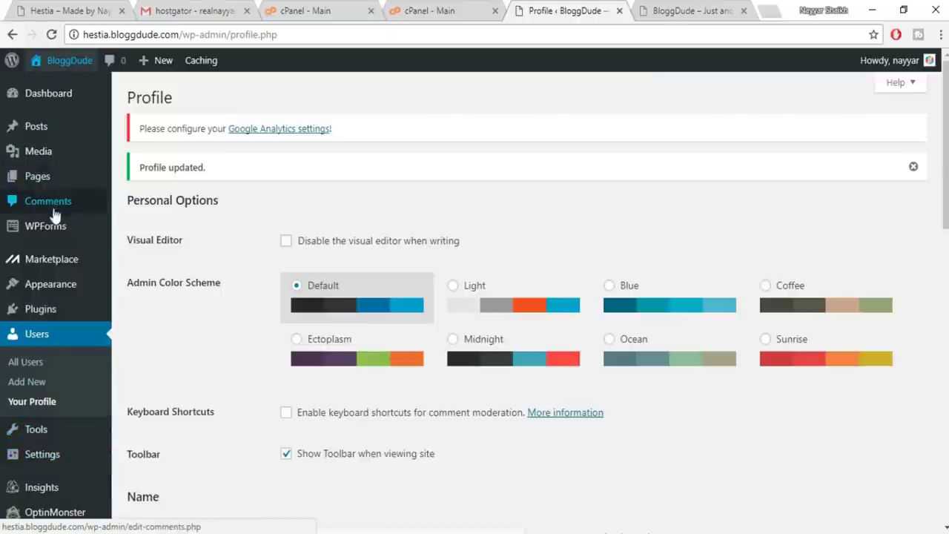
{"action": "scroll", "coordinate": [47, 433], "scroll_direction": "down", "scroll_amount": 2}
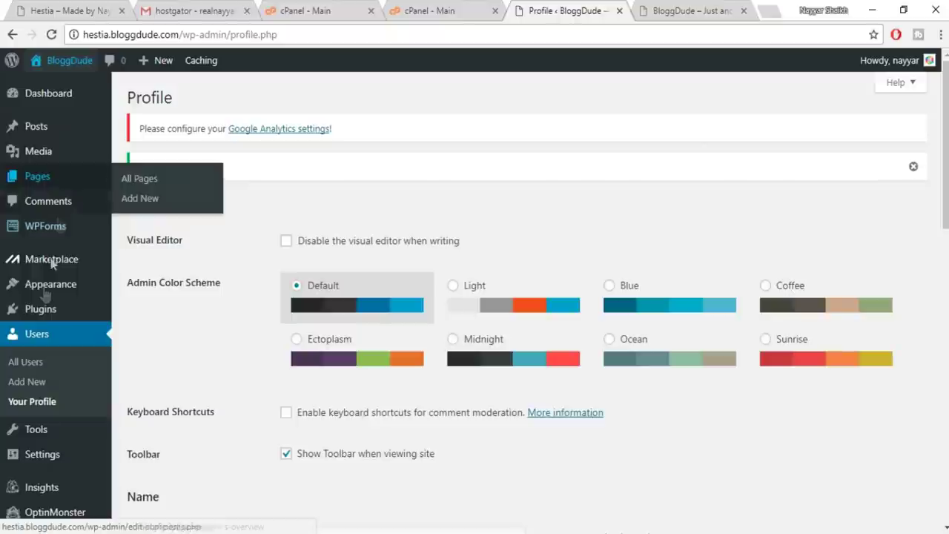
{"action": "mouse_move", "coordinate": [45, 295]}
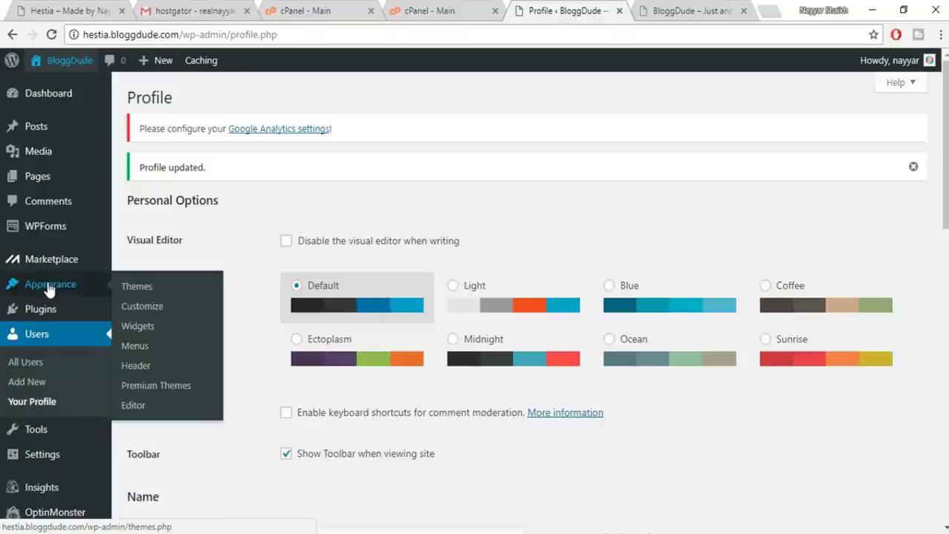
{"action": "left_click", "coordinate": [131, 294]}
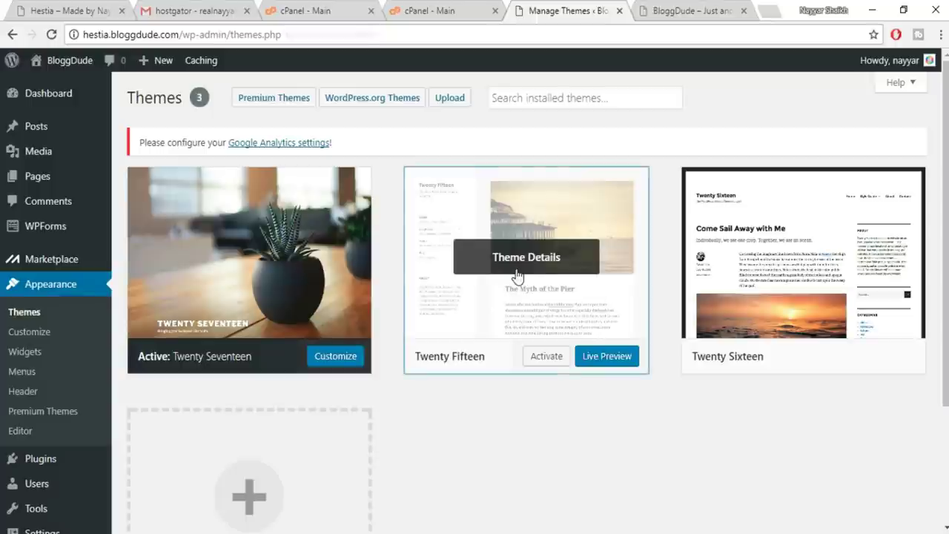
Delete the Twenty Fifteen and Twenty Sixteen themes from their Theme Details
{"action": "left_click", "coordinate": [517, 273]}
{"action": "left_click", "coordinate": [903, 503]}
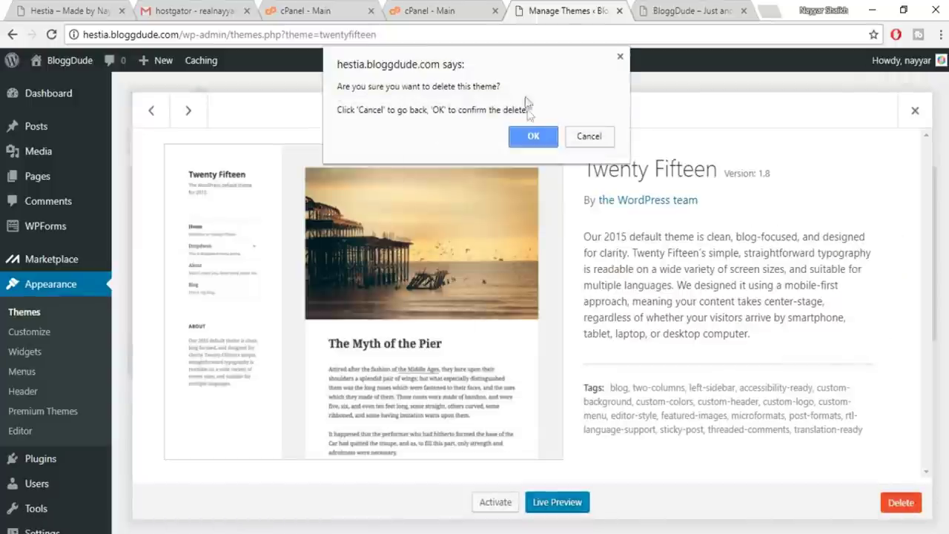
{"action": "left_click", "coordinate": [526, 134]}
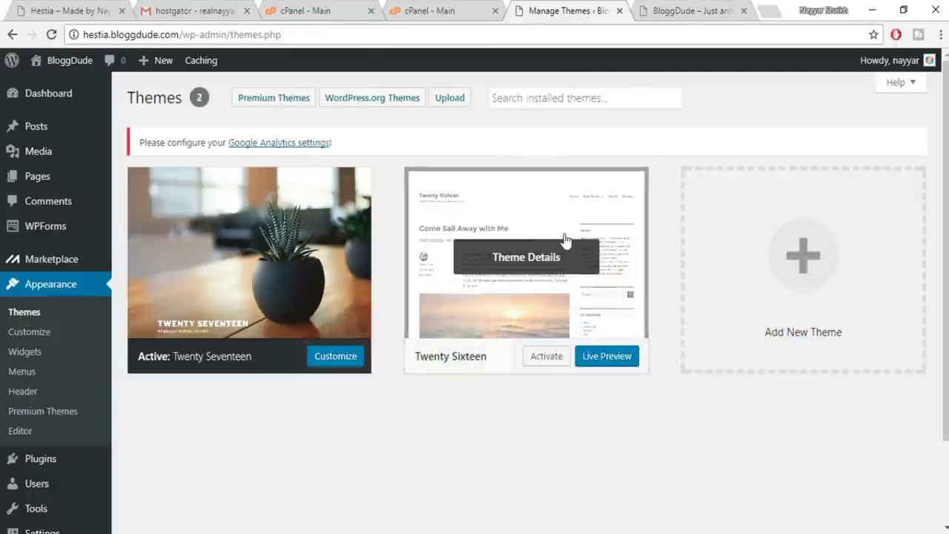
{"action": "left_click", "coordinate": [566, 241]}
{"action": "left_click", "coordinate": [918, 502]}
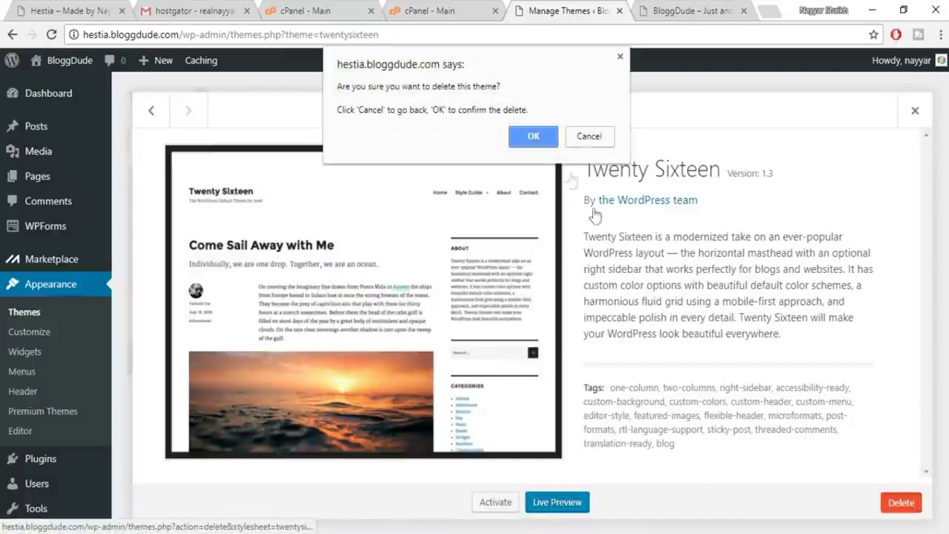
{"action": "left_click", "coordinate": [534, 135]}
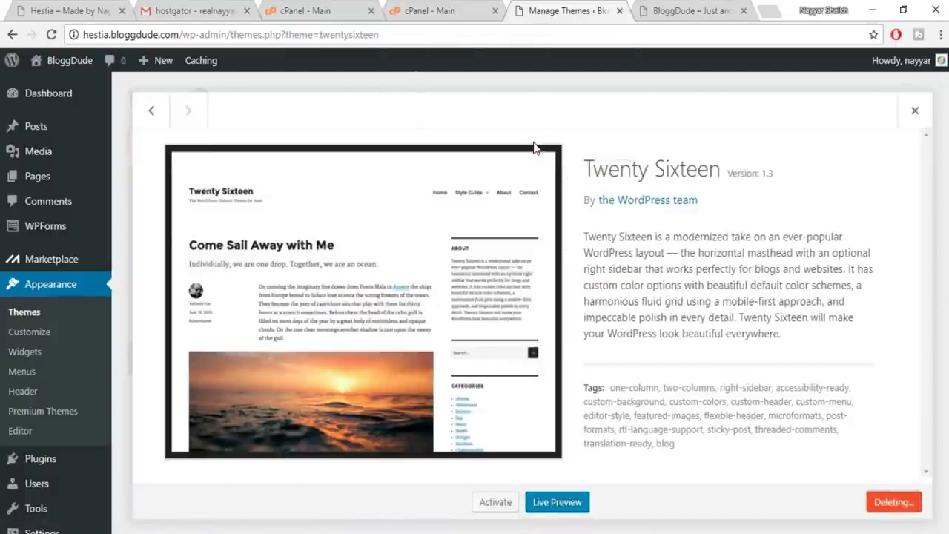
{"action": "scroll", "coordinate": [665, 193], "scroll_direction": "up", "scroll_amount": 3}
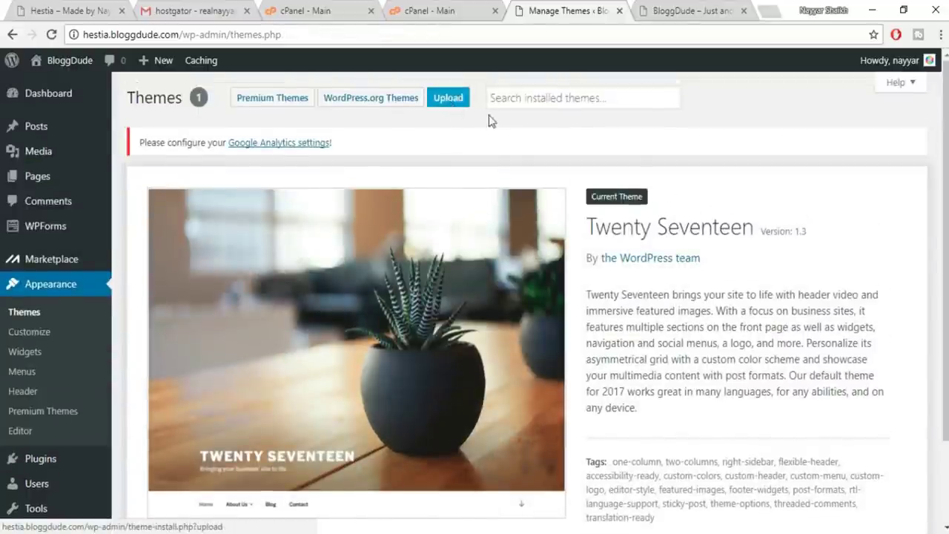
Browse the Popular themes from WordPress.org
{"action": "scroll", "coordinate": [623, 181], "scroll_direction": "down", "scroll_amount": 2}
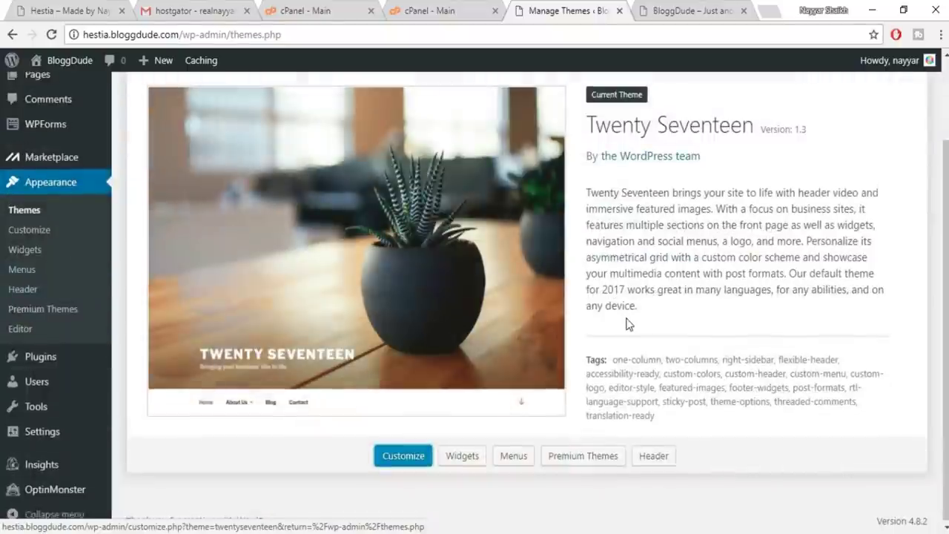
{"action": "scroll", "coordinate": [627, 321], "scroll_direction": "up", "scroll_amount": 2}
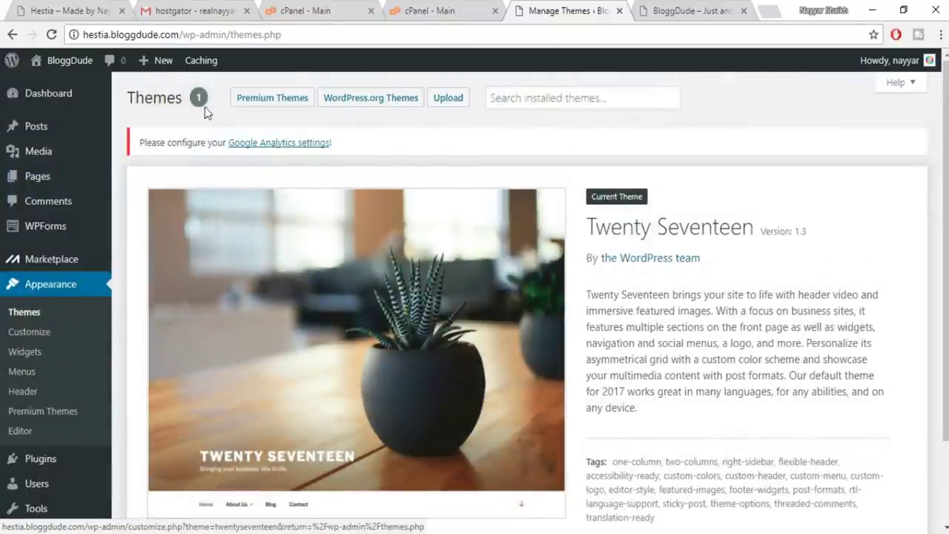
{"action": "left_click", "coordinate": [362, 101]}
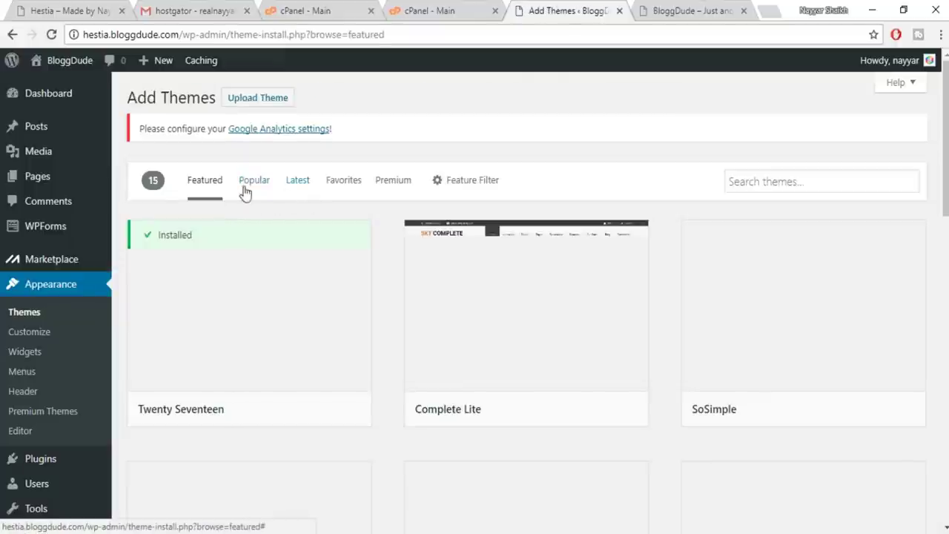
{"action": "left_click", "coordinate": [257, 187]}
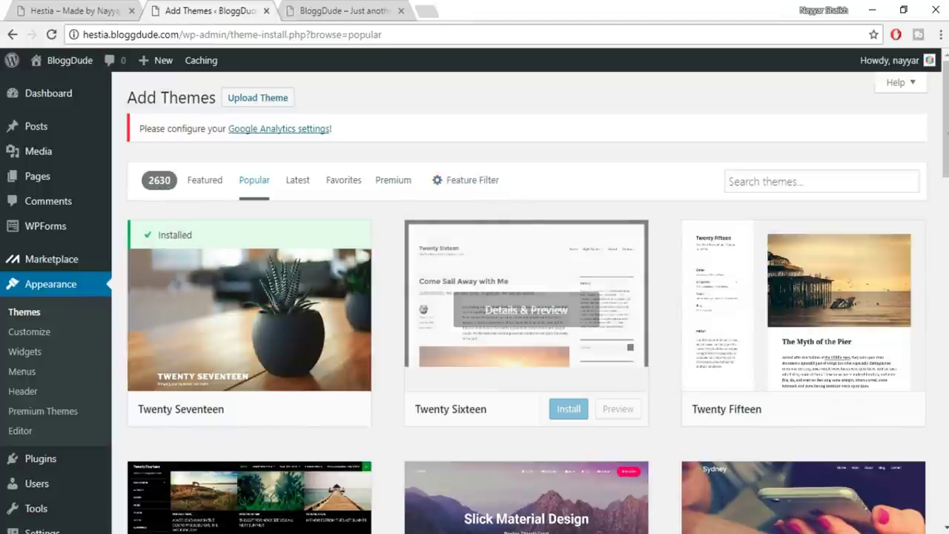
Install and activate the Hestia theme
{"action": "scroll", "coordinate": [894, 239], "scroll_direction": "down", "scroll_amount": 2}
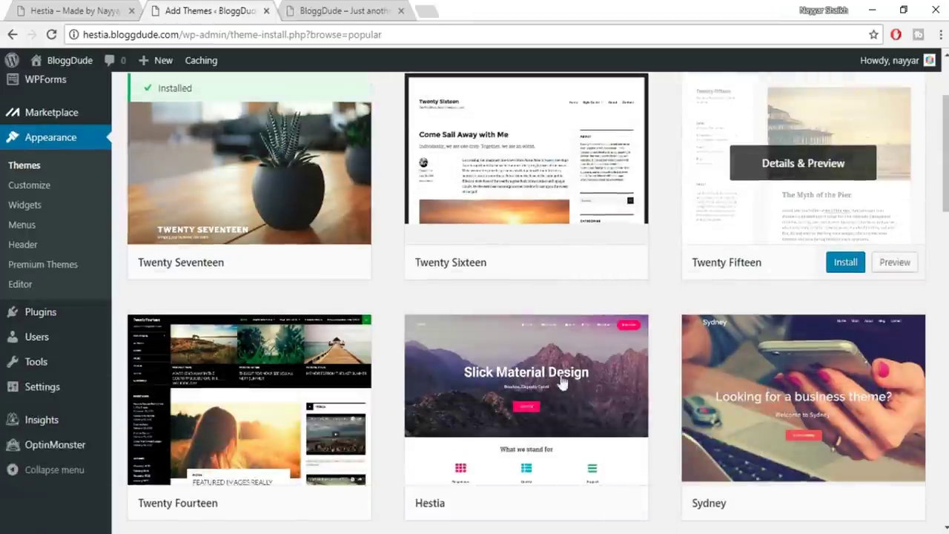
{"action": "scroll", "coordinate": [549, 393], "scroll_direction": "down", "scroll_amount": 1}
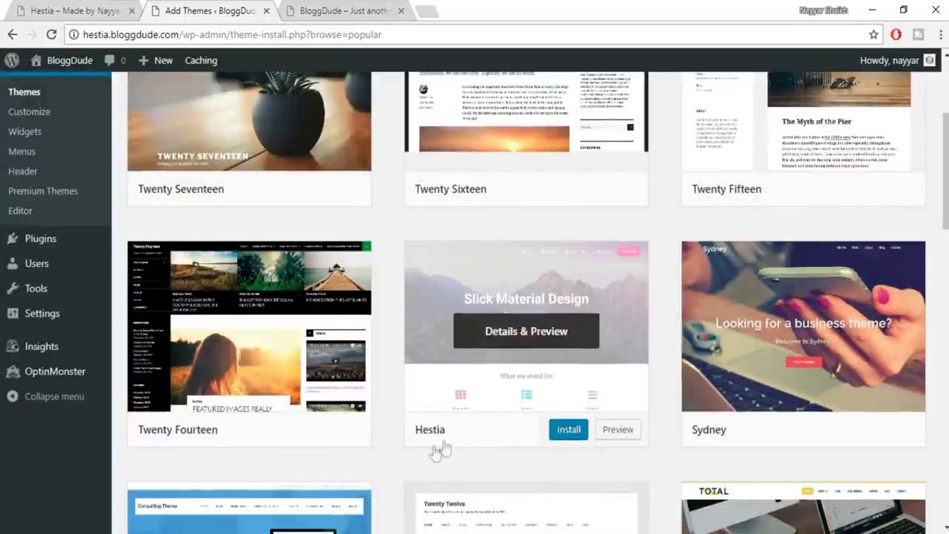
{"action": "scroll", "coordinate": [549, 404], "scroll_direction": "up", "scroll_amount": 3}
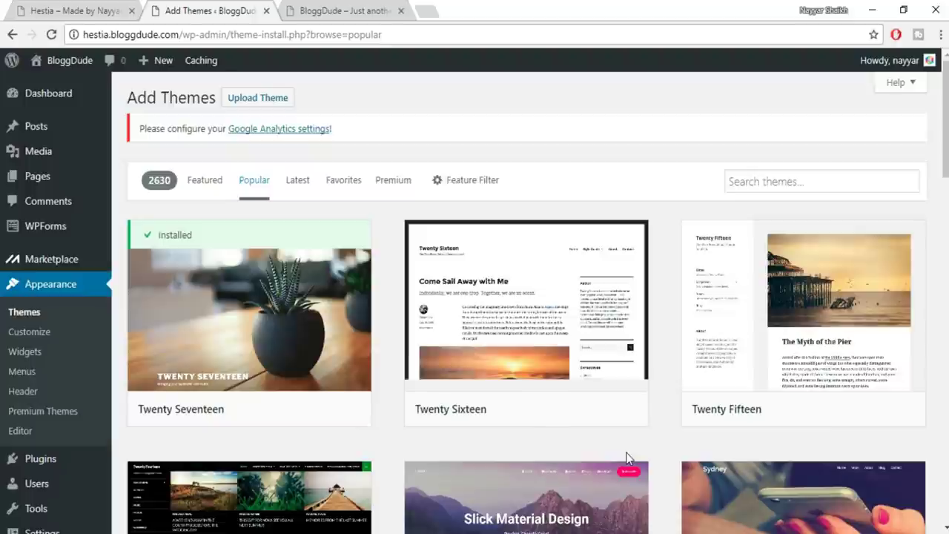
{"action": "scroll", "coordinate": [627, 453], "scroll_direction": "down", "scroll_amount": 2}
{"action": "scroll", "coordinate": [584, 437], "scroll_direction": "up", "scroll_amount": 2}
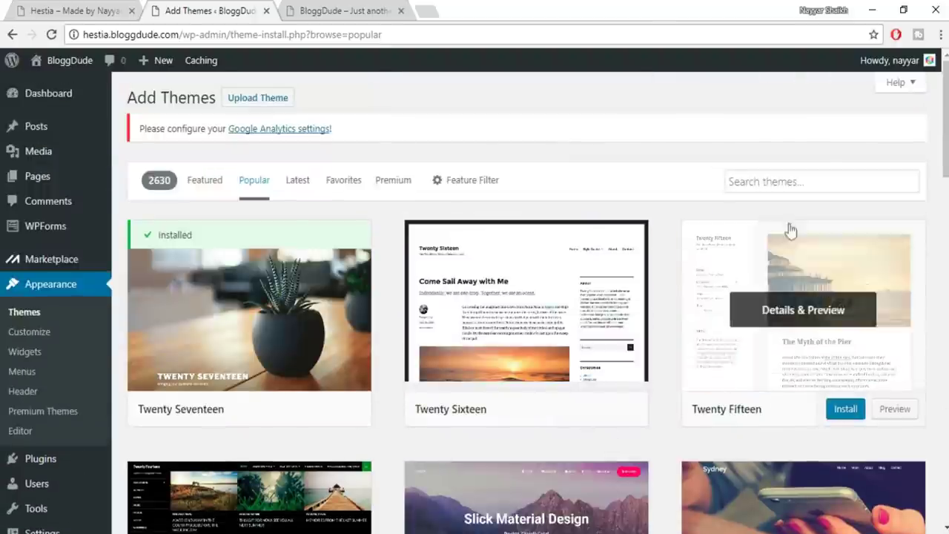
{"action": "left_click", "coordinate": [788, 186]}
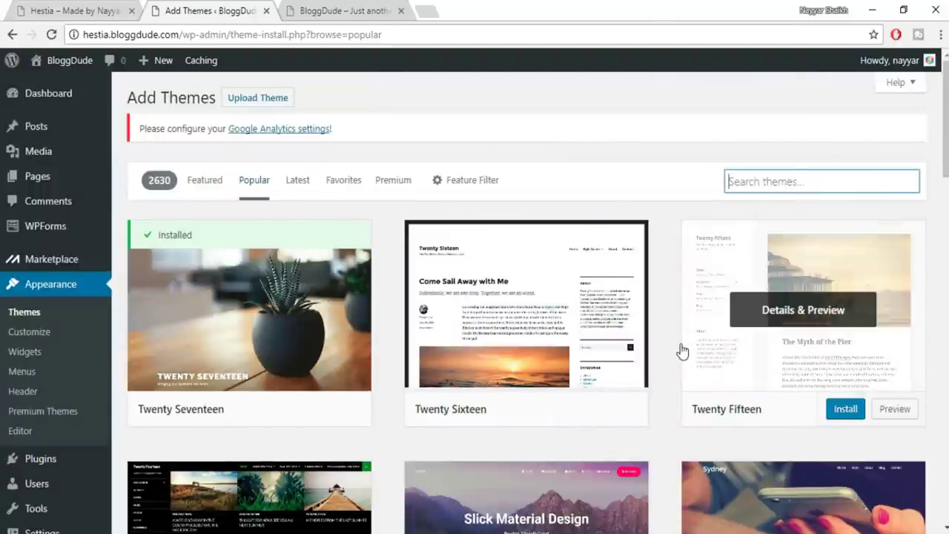
{"action": "scroll", "coordinate": [671, 362], "scroll_direction": "down", "scroll_amount": 3}
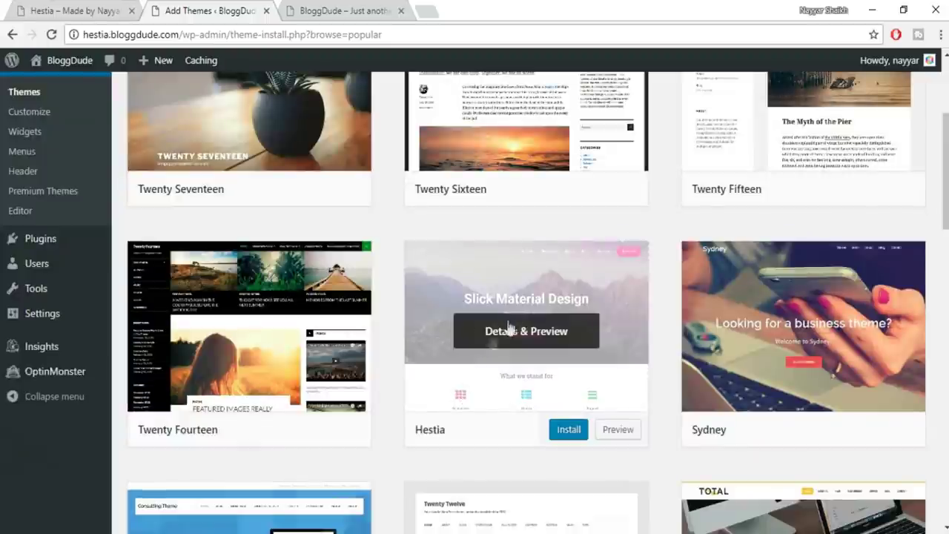
{"action": "left_click", "coordinate": [568, 437]}
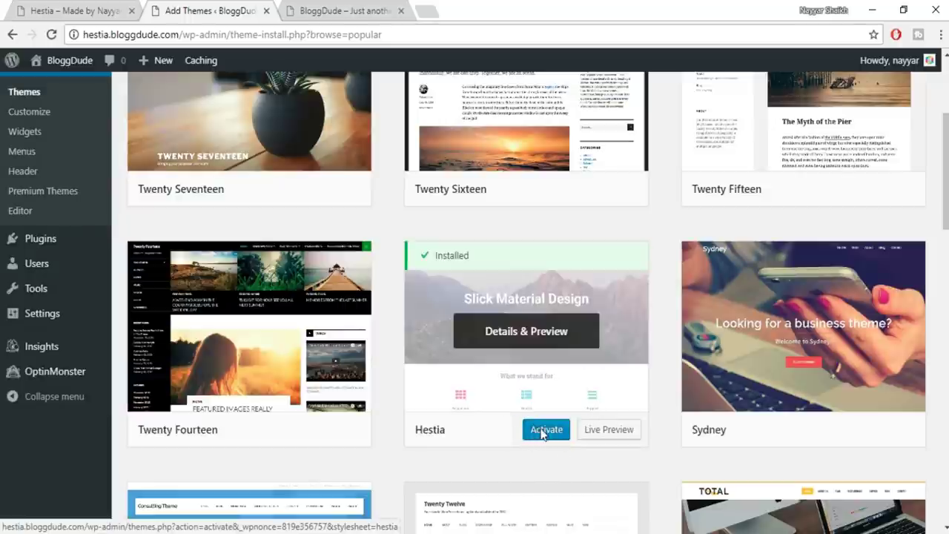
{"action": "left_click", "coordinate": [550, 436]}
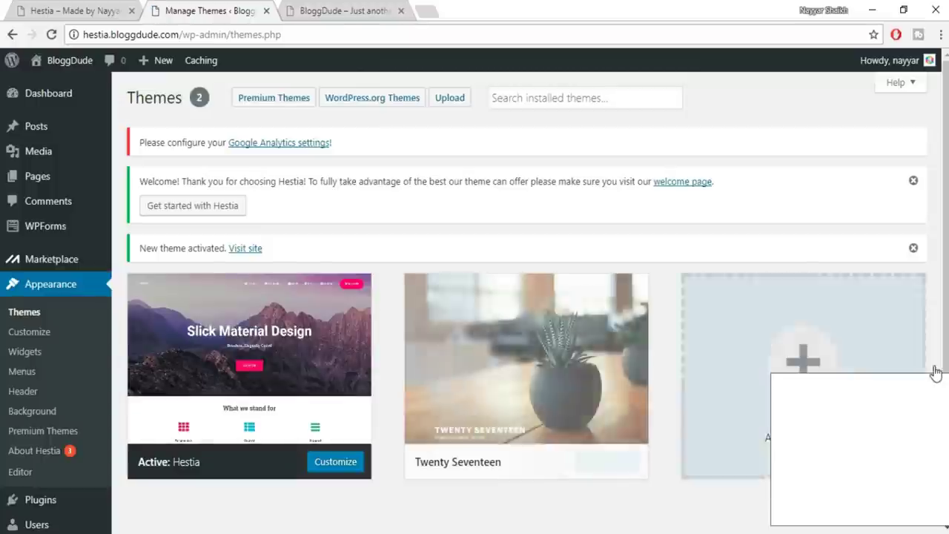
Delete the Twenty Seventeen theme from its Theme Details
{"action": "mouse_move", "coordinate": [612, 381]}
{"action": "left_click", "coordinate": [540, 370]}
{"action": "left_click", "coordinate": [900, 504]}
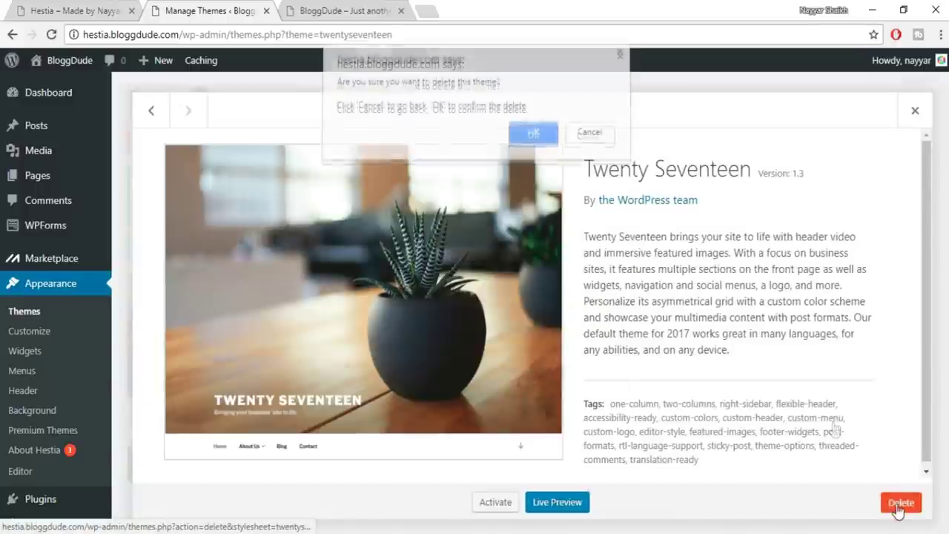
{"action": "left_click", "coordinate": [530, 135]}
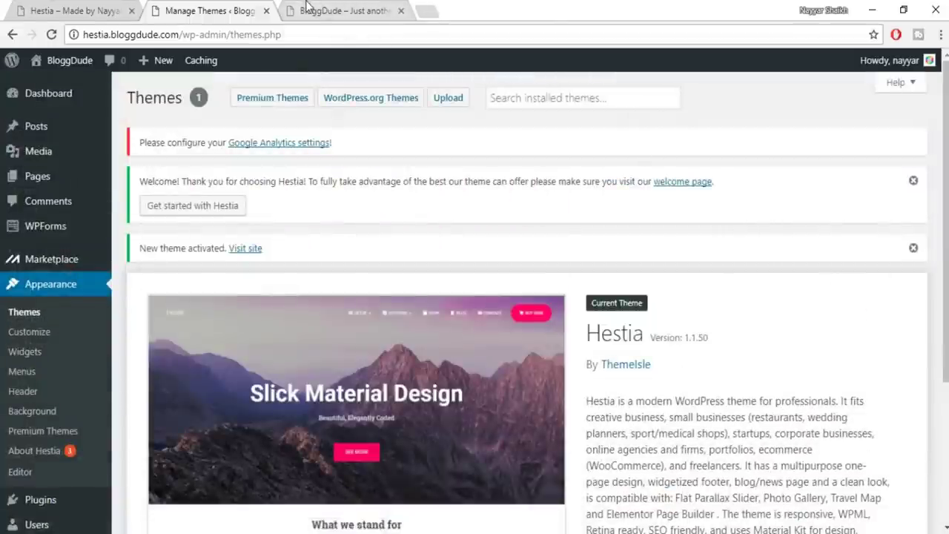
Reload the BloggDude site tab and scroll through its homepage in the new Hestia design
{"action": "left_click", "coordinate": [327, 11]}
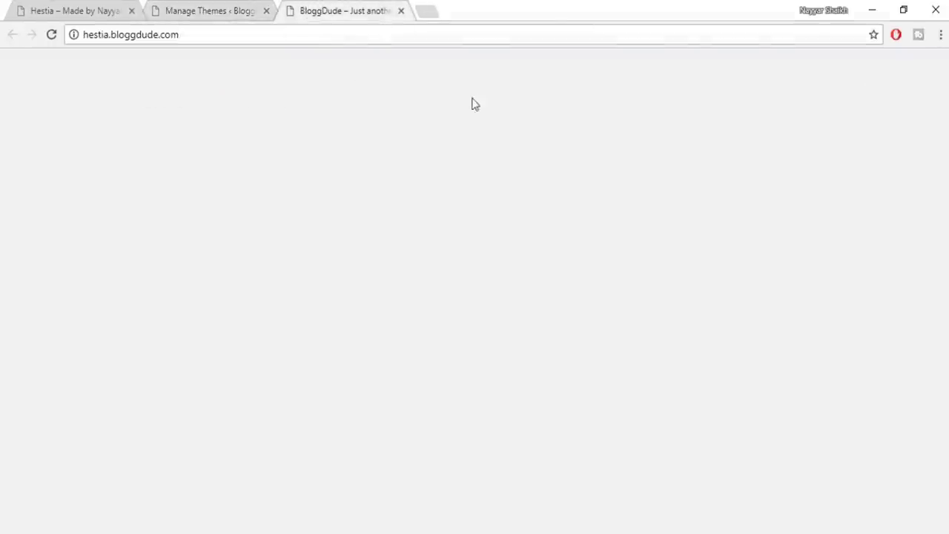
{"action": "left_click", "coordinate": [53, 36]}
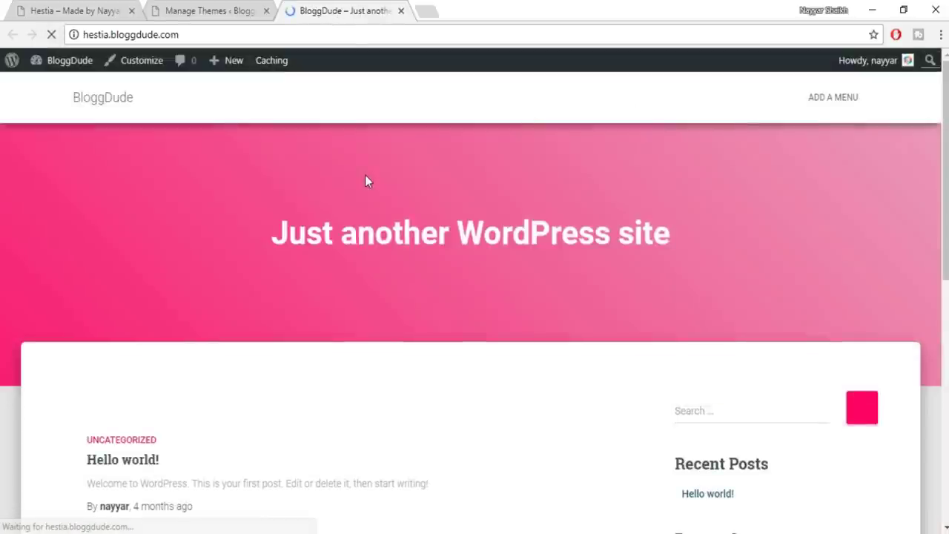
{"action": "scroll", "coordinate": [474, 296], "scroll_direction": "down", "scroll_amount": 10}
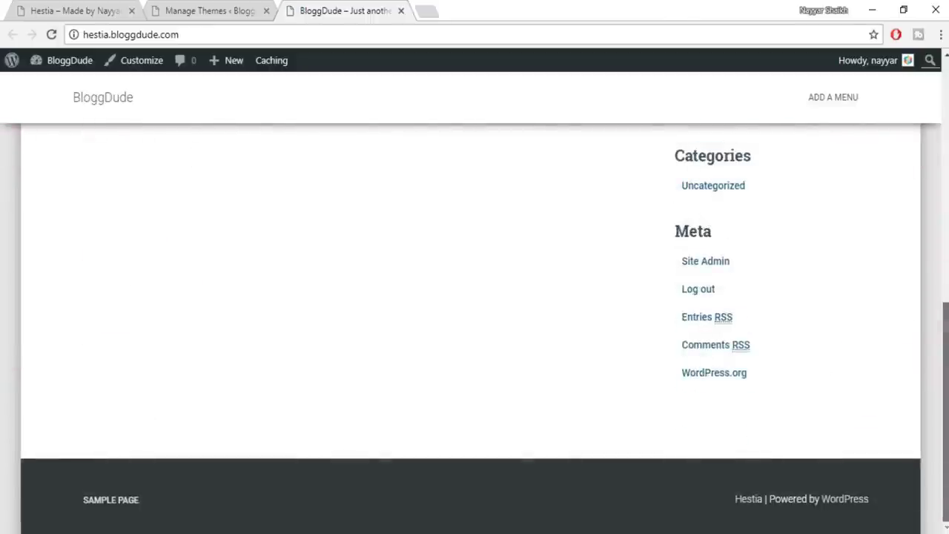
{"action": "scroll", "coordinate": [474, 297], "scroll_direction": "up", "scroll_amount": 8}
{"action": "scroll", "coordinate": [474, 297], "scroll_direction": "up", "scroll_amount": 2}
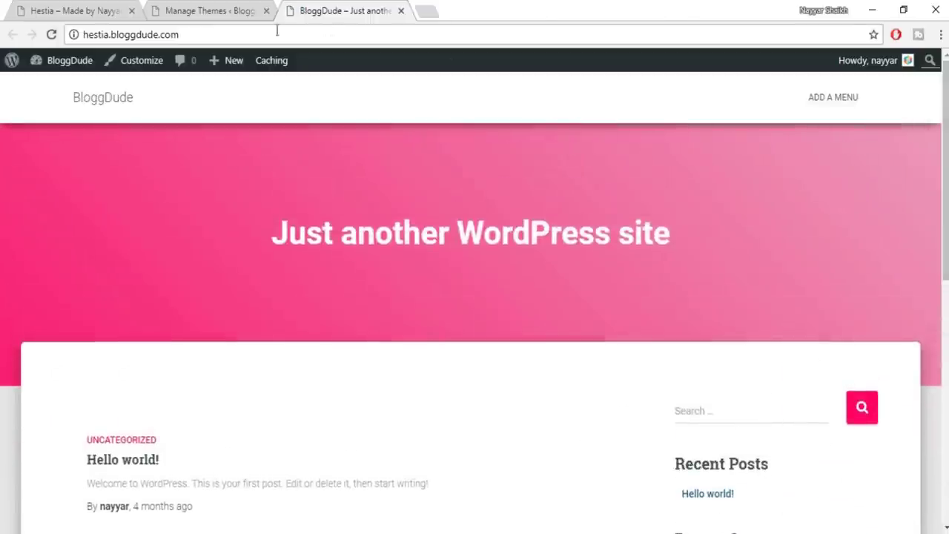
{"action": "left_click", "coordinate": [28, 8]}
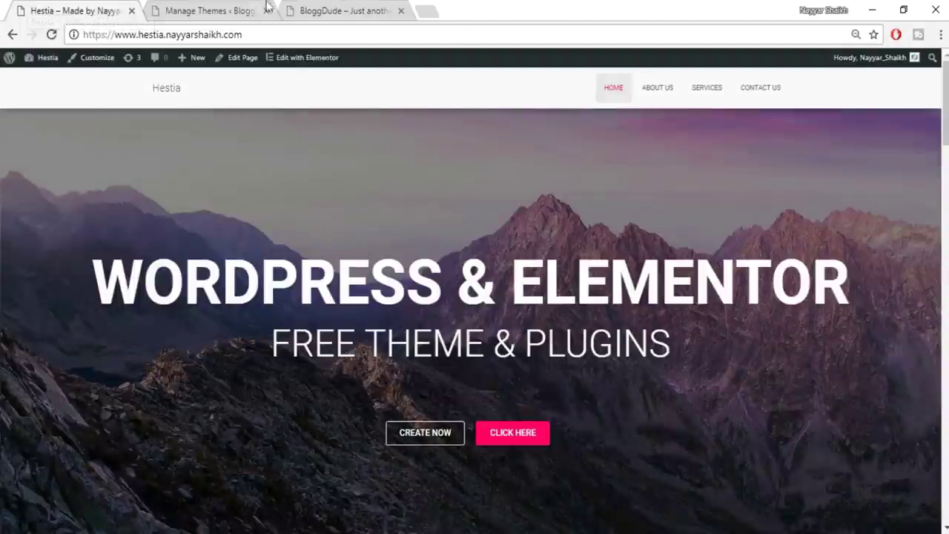
{"action": "left_click", "coordinate": [312, 8]}
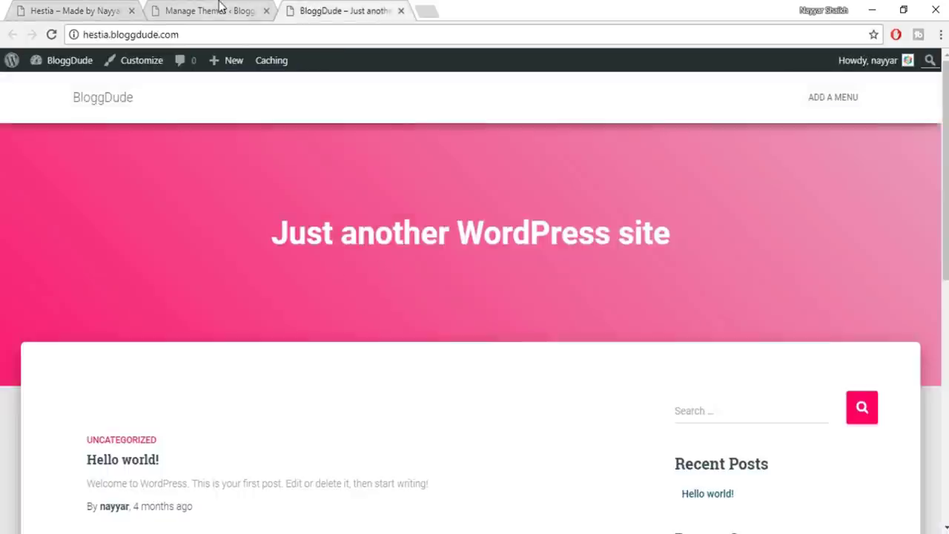
{"action": "left_click", "coordinate": [219, 8]}
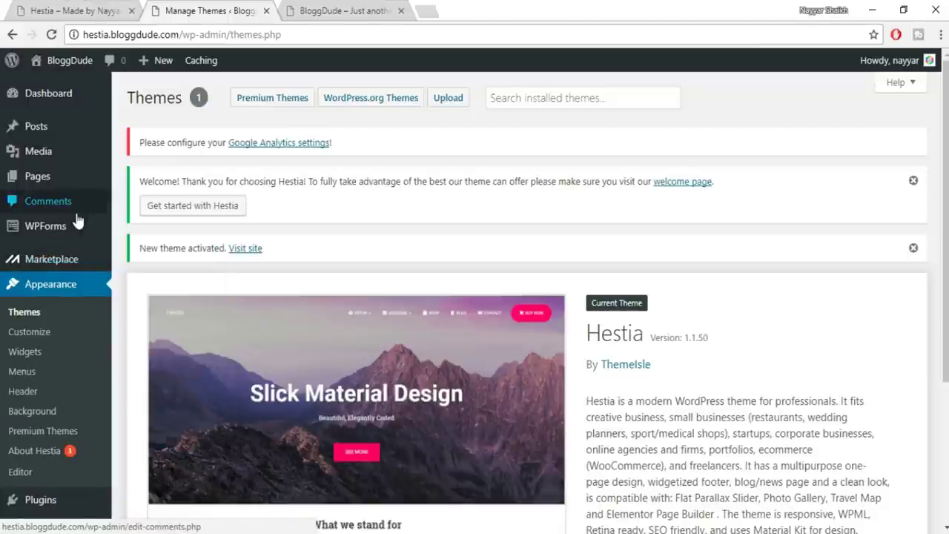
Open Appearance > About Hestia and show its Recommended Actions
{"action": "mouse_move", "coordinate": [67, 187]}
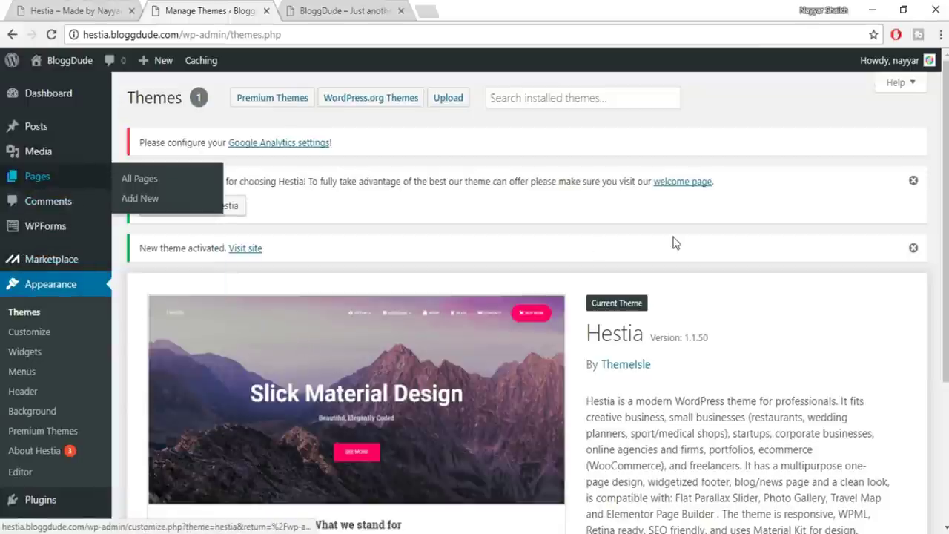
{"action": "scroll", "coordinate": [673, 239], "scroll_direction": "down", "scroll_amount": 2}
{"action": "scroll", "coordinate": [673, 239], "scroll_direction": "up", "scroll_amount": 2}
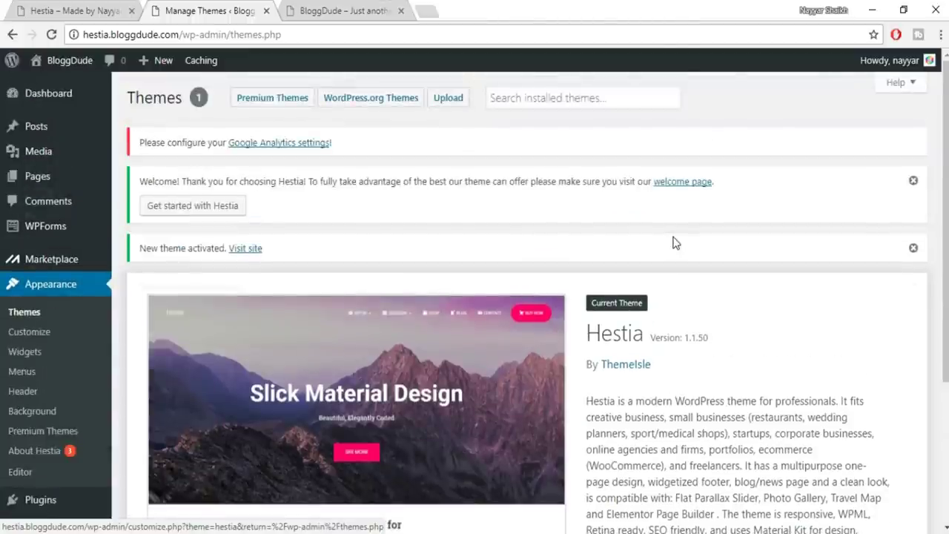
{"action": "scroll", "coordinate": [675, 242], "scroll_direction": "down", "scroll_amount": 2}
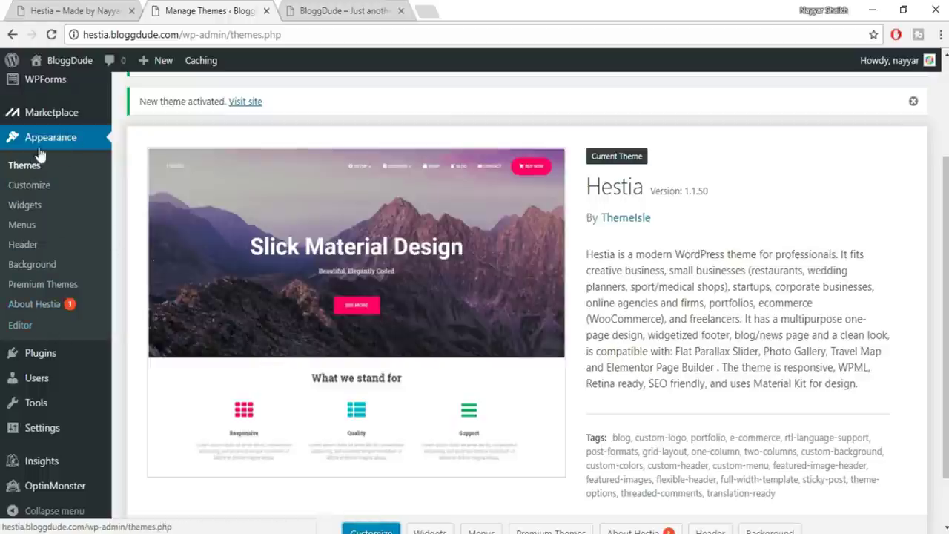
{"action": "left_click", "coordinate": [45, 309]}
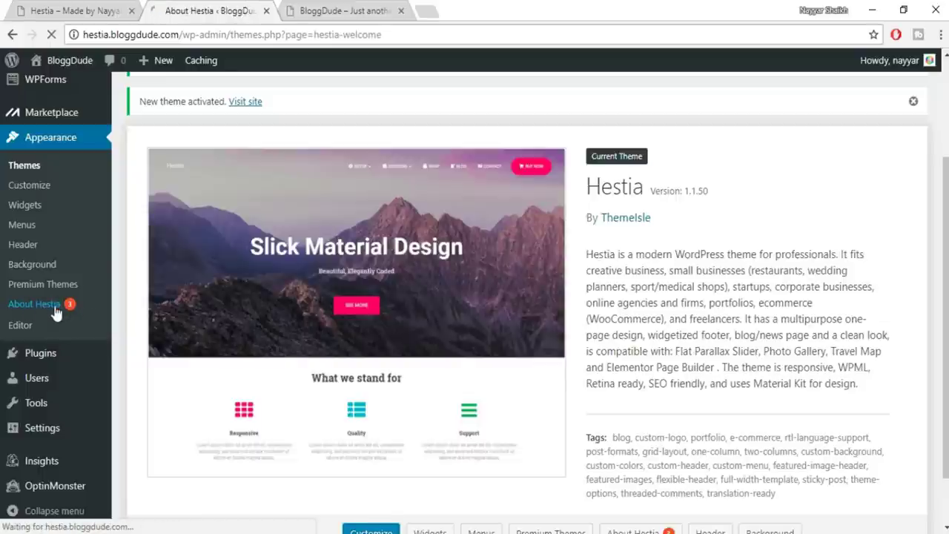
{"action": "scroll", "coordinate": [540, 290], "scroll_direction": "down", "scroll_amount": 2}
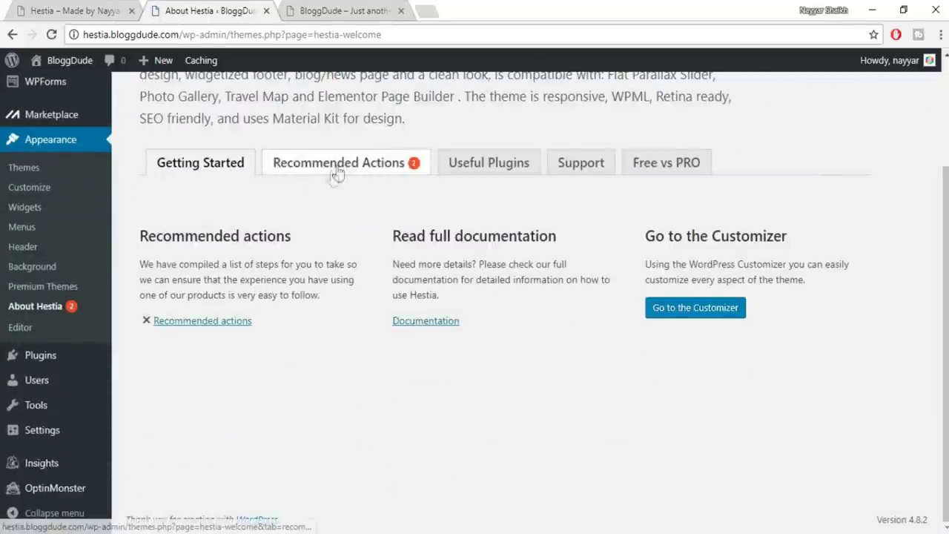
{"action": "left_click", "coordinate": [345, 170]}
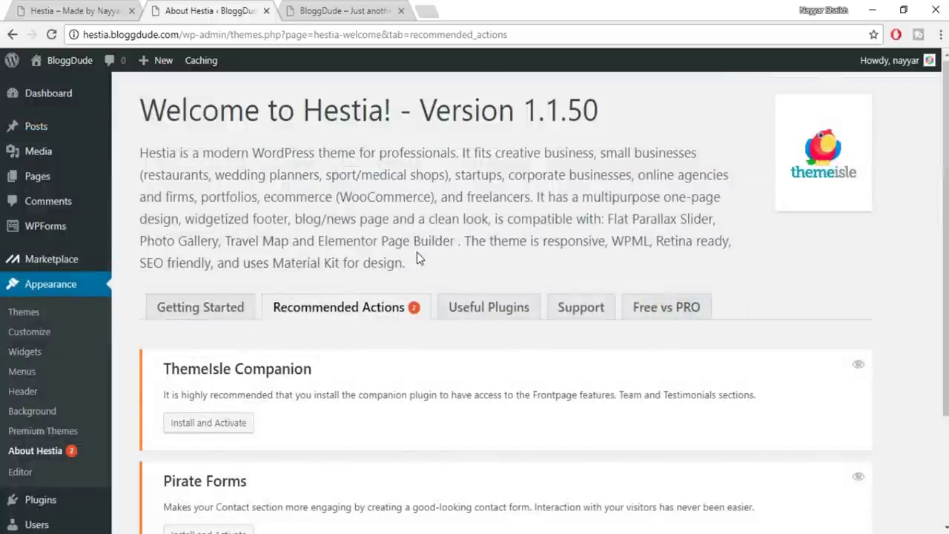
Install and activate the ThemeIsle Companion and Pirate Forms plugins
{"action": "scroll", "coordinate": [415, 256], "scroll_direction": "down", "scroll_amount": 2}
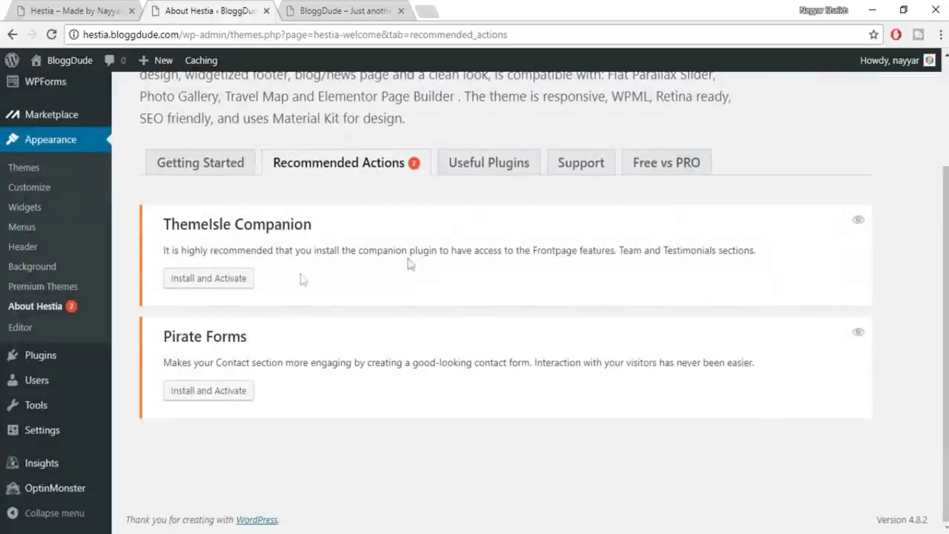
{"action": "left_click", "coordinate": [237, 282]}
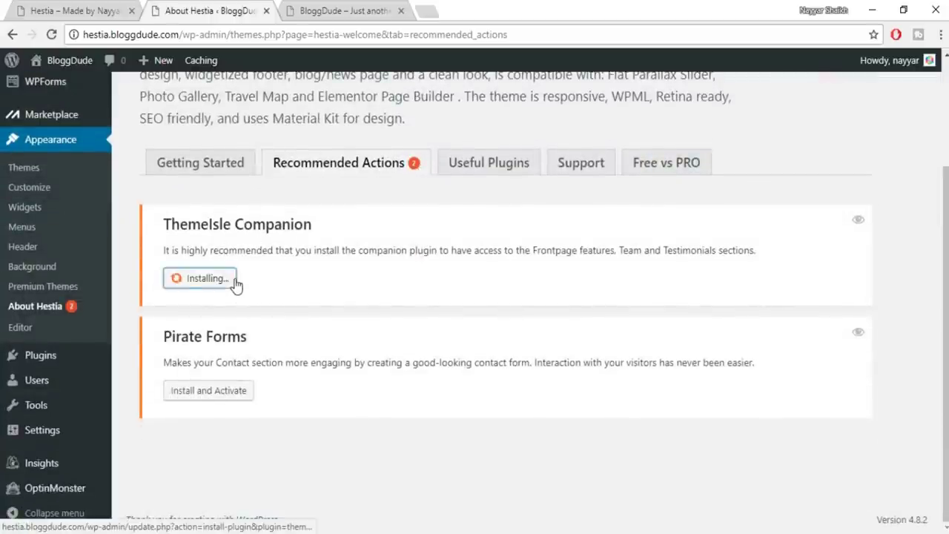
{"action": "left_click", "coordinate": [247, 393]}
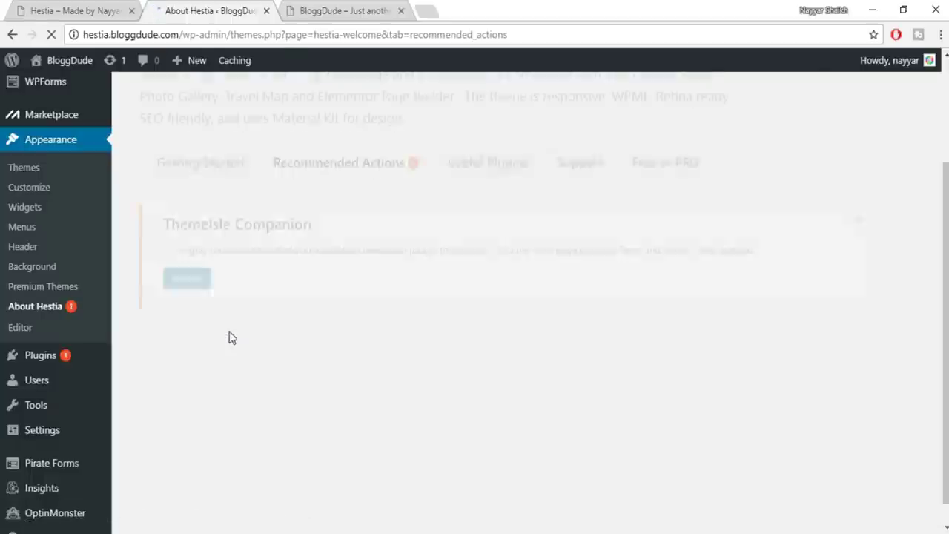
{"action": "left_click", "coordinate": [199, 286]}
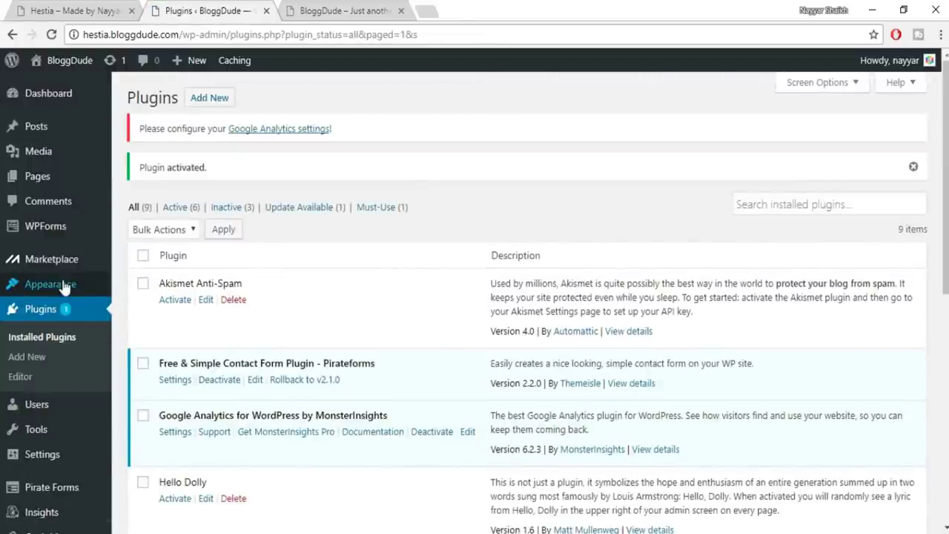
Install and activate Elementor Page Builder from Hestia's Useful Plugins list
{"action": "mouse_move", "coordinate": [59, 287]}
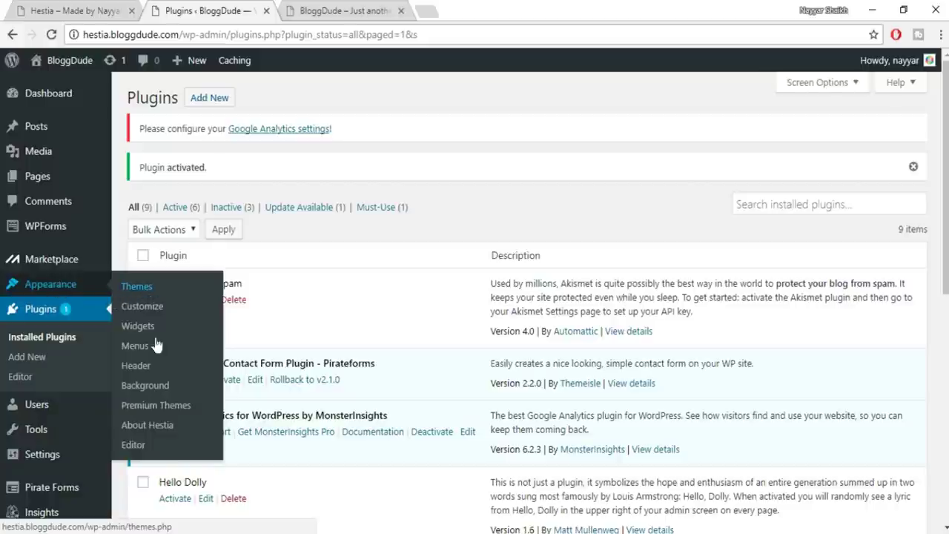
{"action": "left_click", "coordinate": [158, 433]}
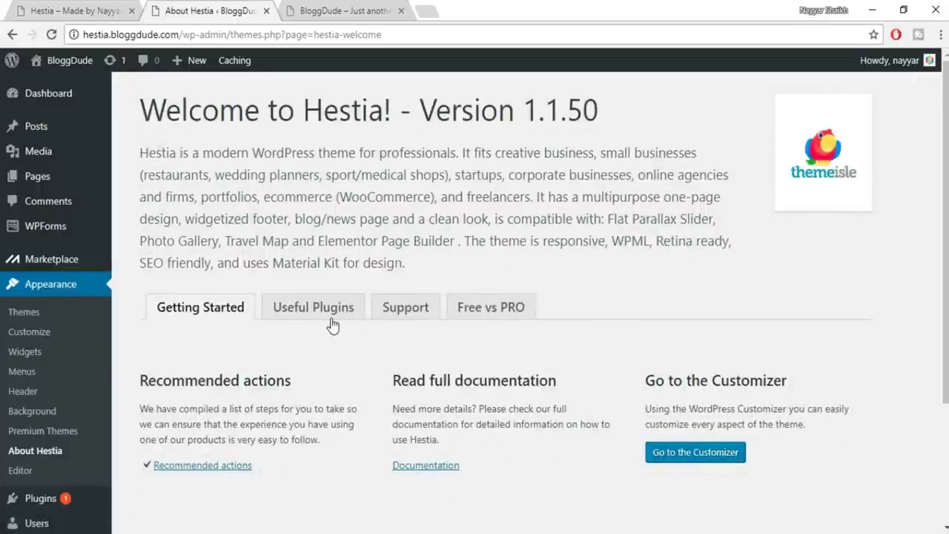
{"action": "left_click", "coordinate": [329, 317]}
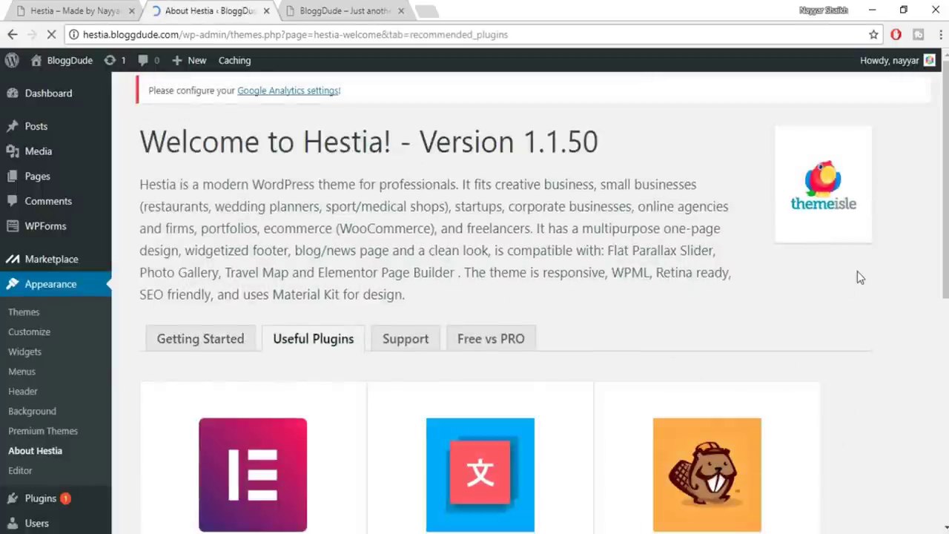
{"action": "scroll", "coordinate": [269, 312], "scroll_direction": "down", "scroll_amount": 5}
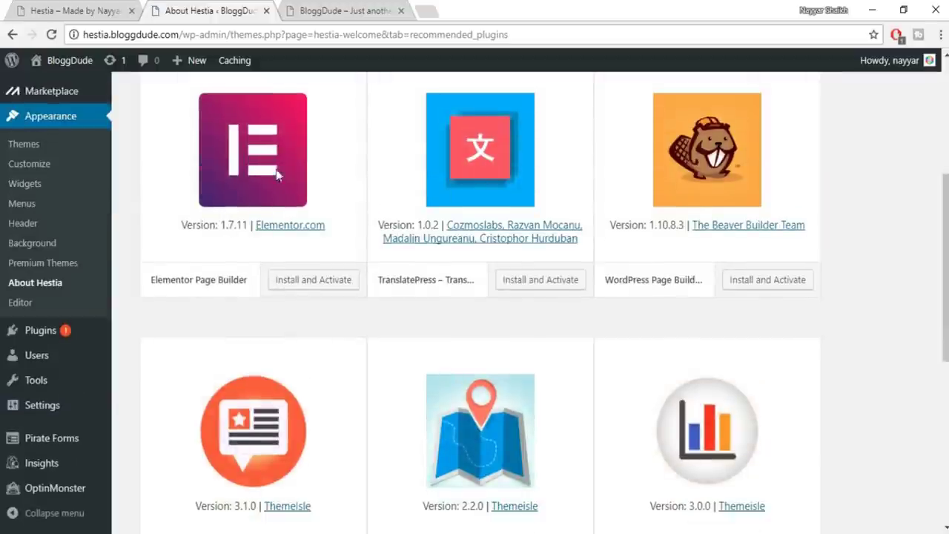
{"action": "left_click", "coordinate": [301, 282]}
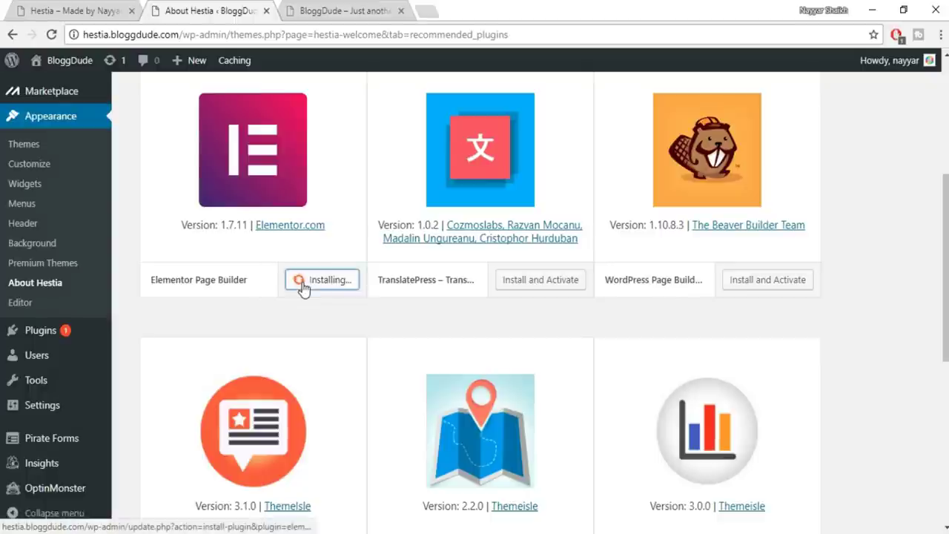
View the live Hestia demo homepage with its Home, About Us, Services and Contact Us menu
{"action": "scroll", "coordinate": [297, 310], "scroll_direction": "up", "scroll_amount": 1}
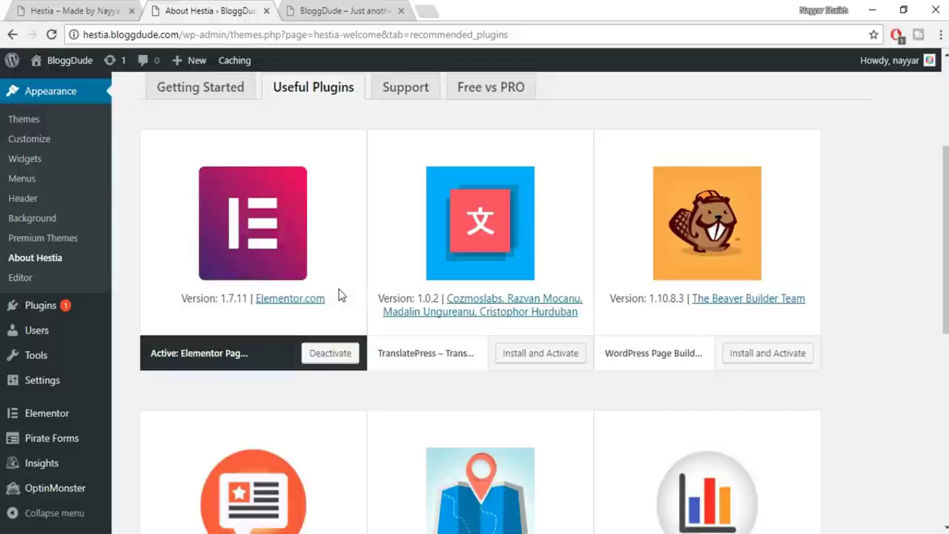
{"action": "scroll", "coordinate": [330, 298], "scroll_direction": "up", "scroll_amount": 1}
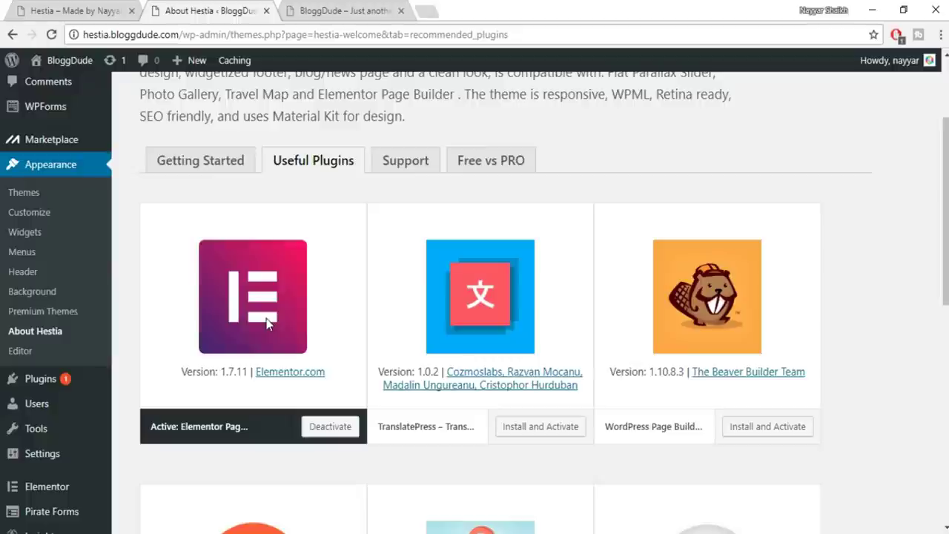
{"action": "scroll", "coordinate": [267, 323], "scroll_direction": "up", "scroll_amount": 2}
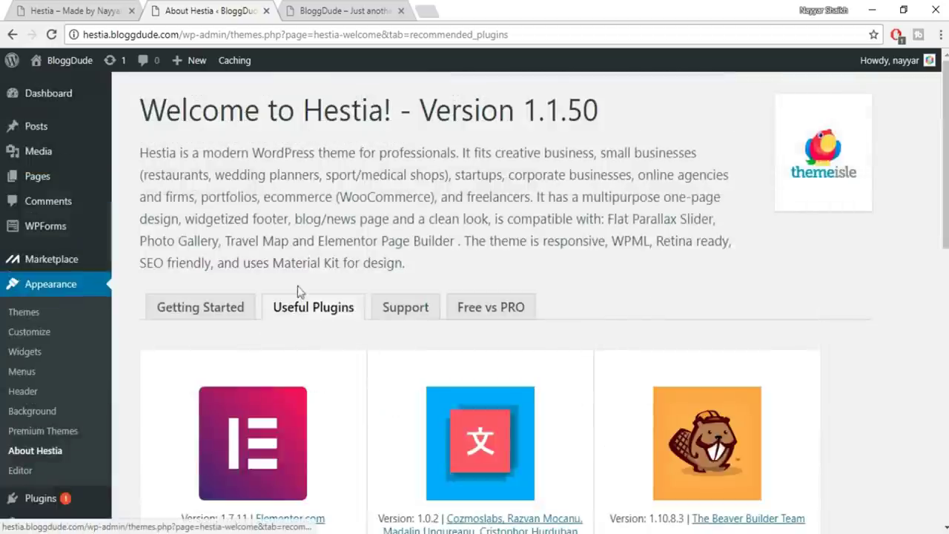
{"action": "left_click", "coordinate": [62, 11]}
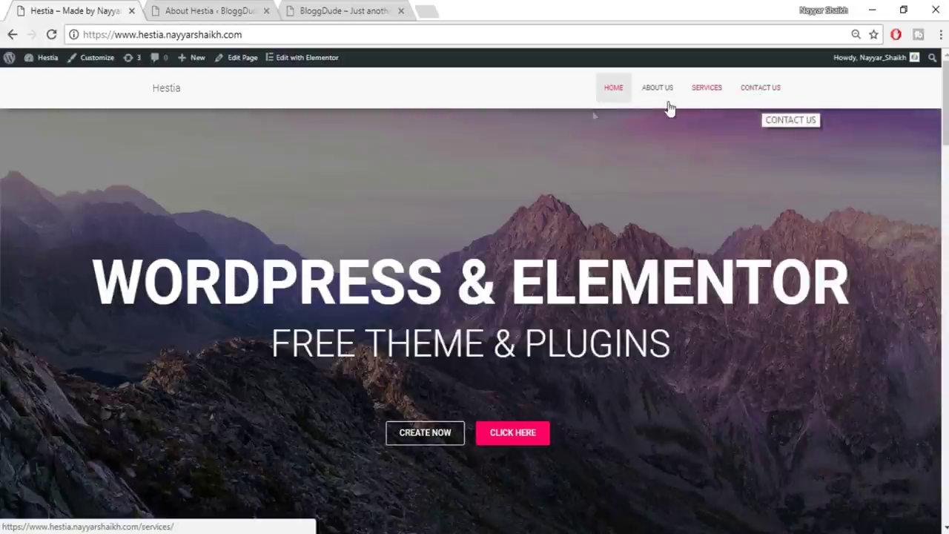
{"action": "left_click", "coordinate": [222, 8]}
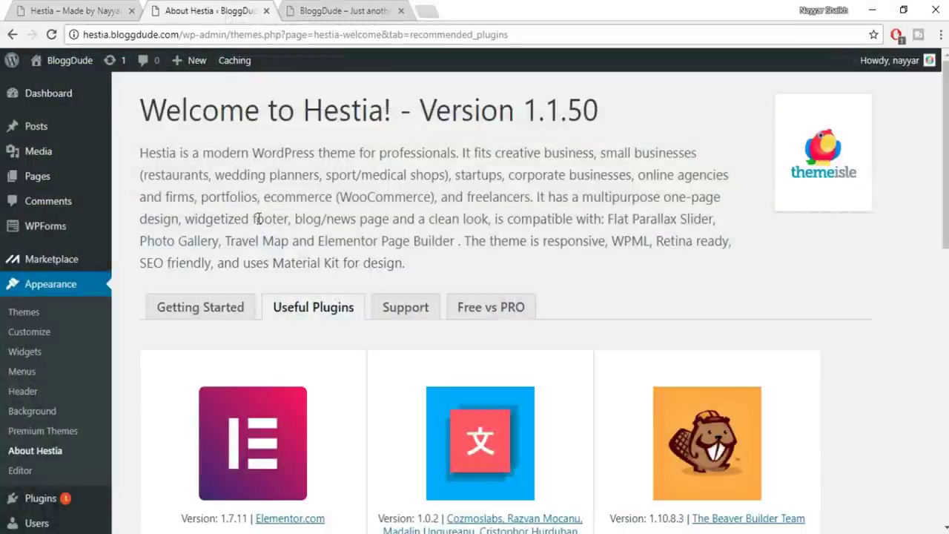
{"action": "mouse_move", "coordinate": [40, 133]}
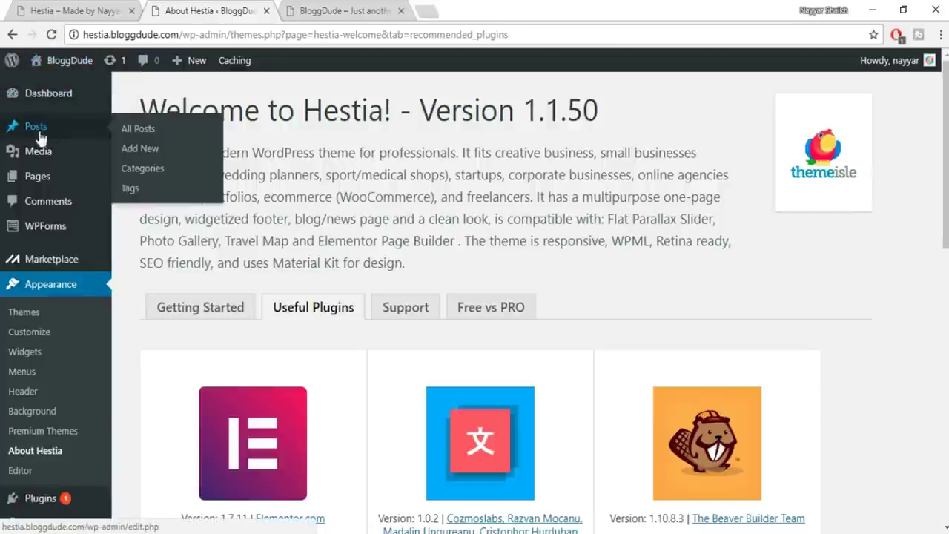
{"action": "mouse_move", "coordinate": [47, 175]}
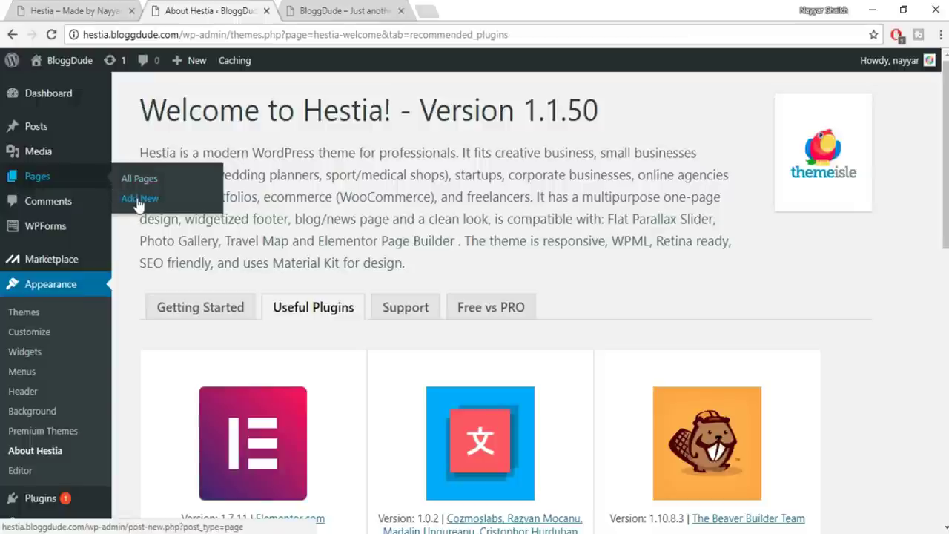
Publish a new page titled 'Home Page' with the Page Builder Full Width template
{"action": "left_click", "coordinate": [135, 198]}
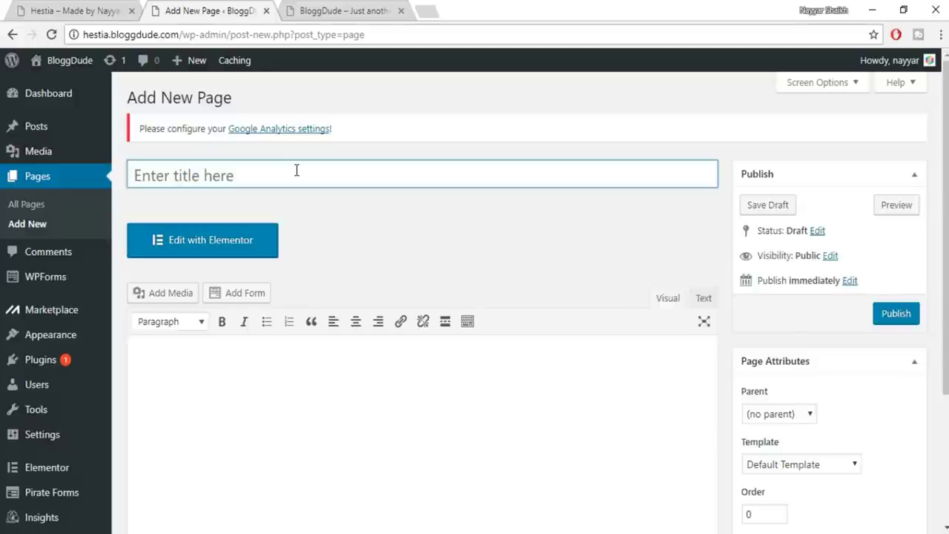
{"action": "left_click", "coordinate": [296, 171]}
{"action": "type", "text": "Home Page"}
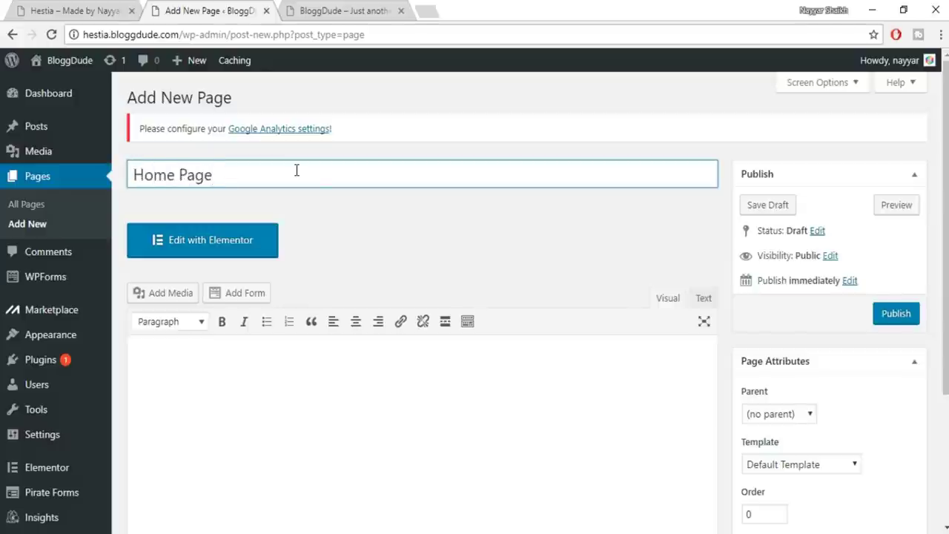
{"action": "scroll", "coordinate": [432, 193], "scroll_direction": "down", "scroll_amount": 2}
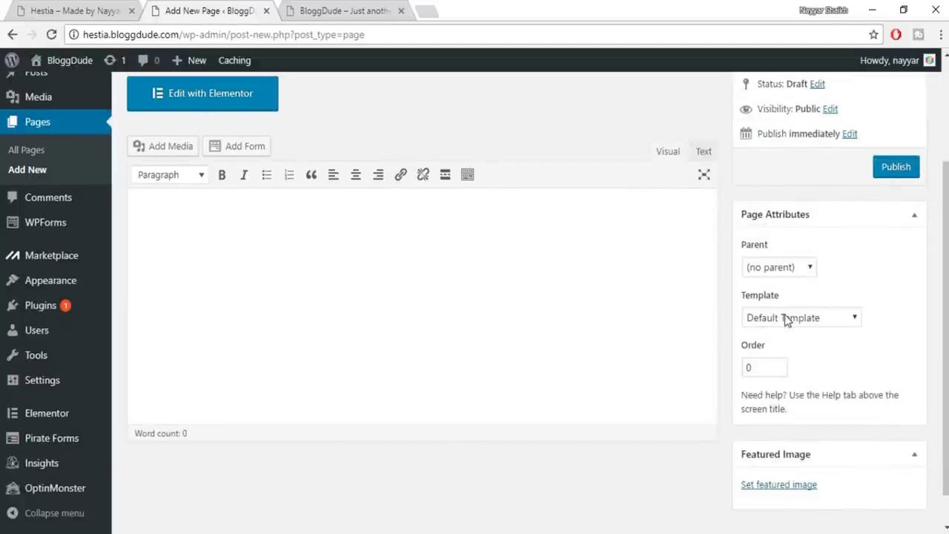
{"action": "left_click", "coordinate": [787, 321]}
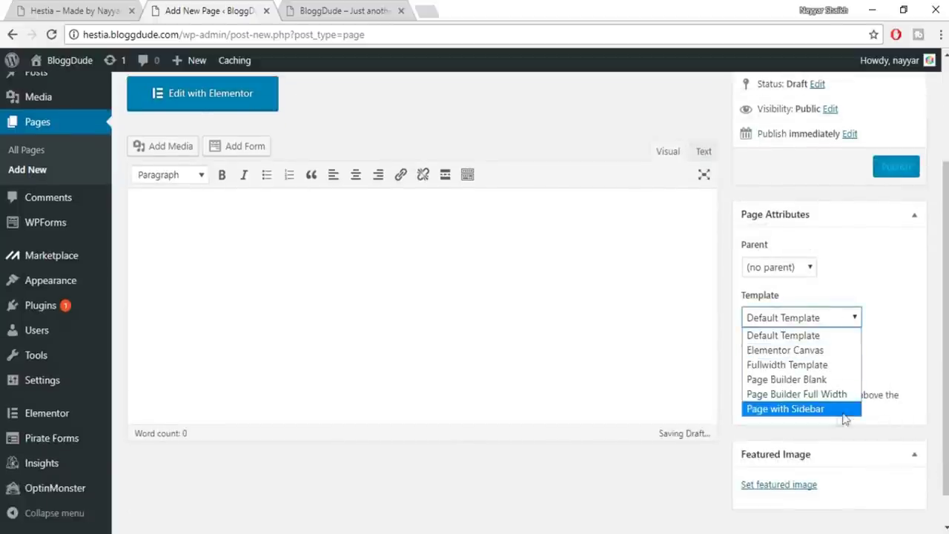
{"action": "left_click", "coordinate": [792, 393]}
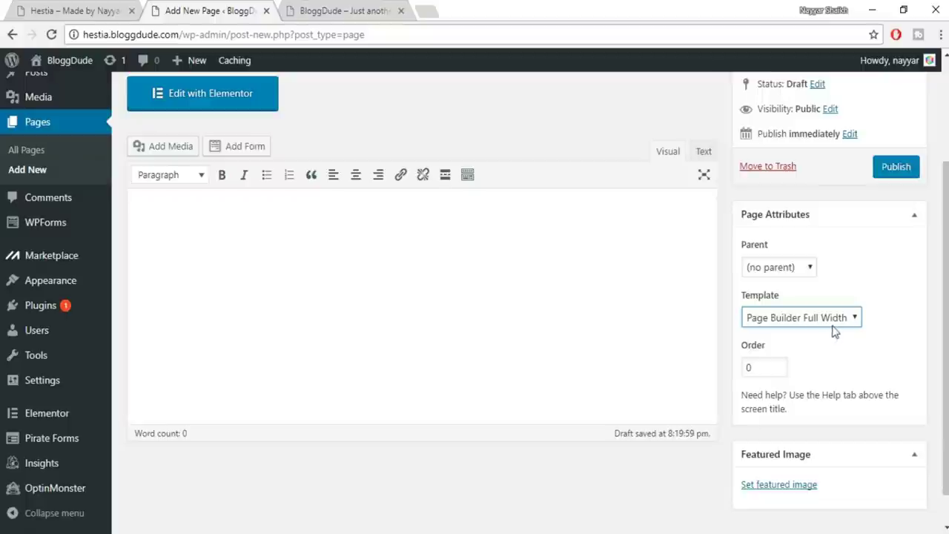
{"action": "scroll", "coordinate": [926, 345], "scroll_direction": "up", "scroll_amount": 2}
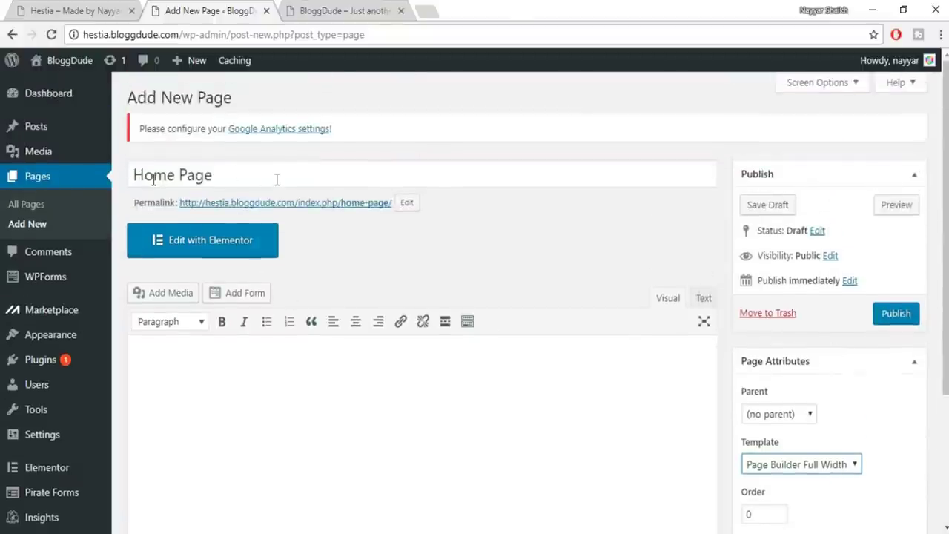
{"action": "scroll", "coordinate": [383, 343], "scroll_direction": "down", "scroll_amount": 1}
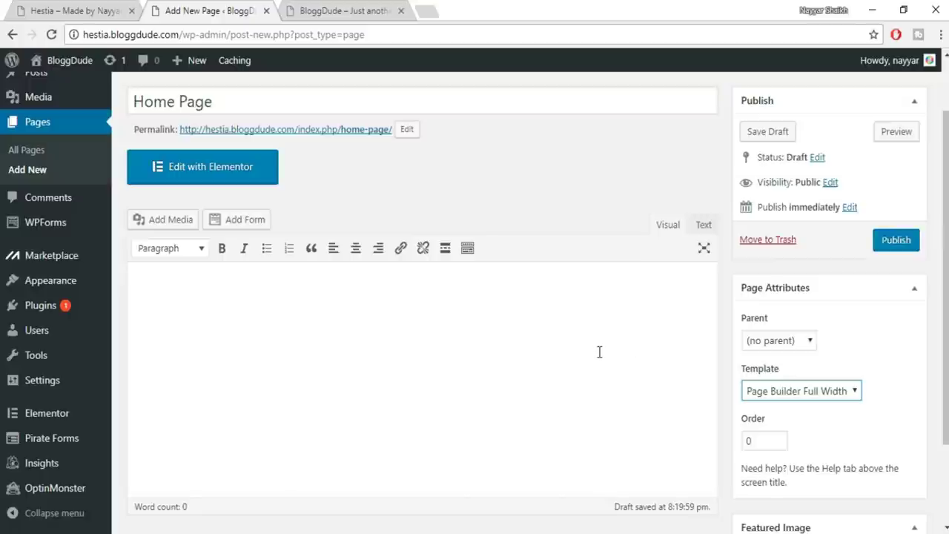
{"action": "scroll", "coordinate": [591, 392], "scroll_direction": "up", "scroll_amount": 1}
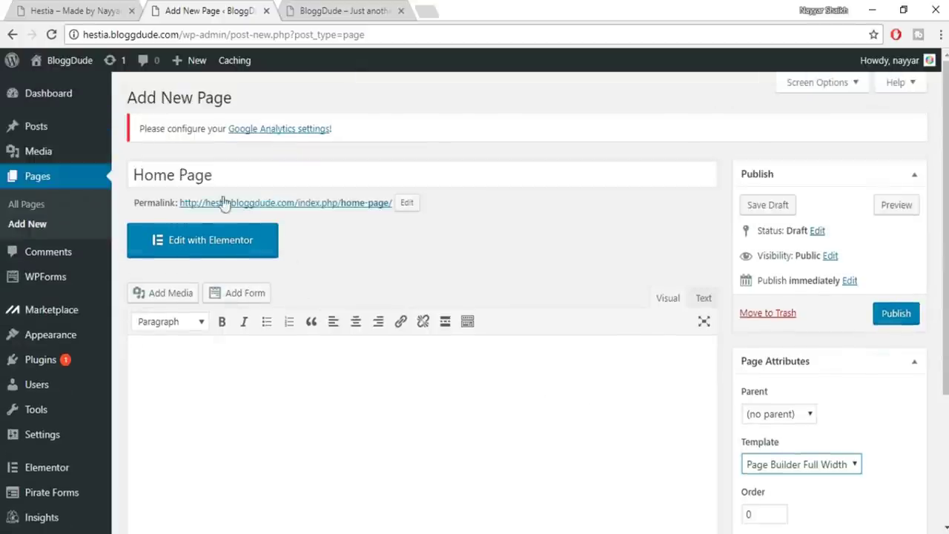
{"action": "scroll", "coordinate": [879, 448], "scroll_direction": "down", "scroll_amount": 1}
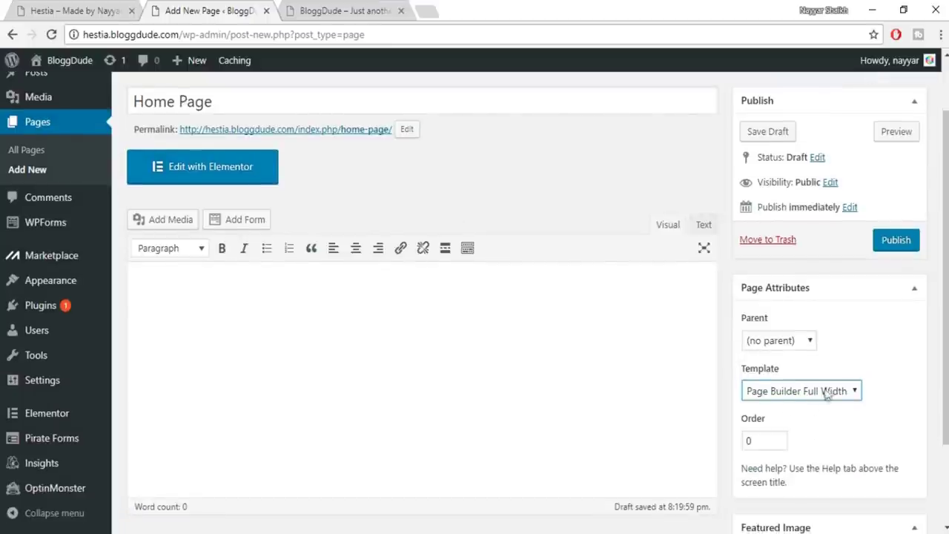
{"action": "left_click", "coordinate": [896, 249]}
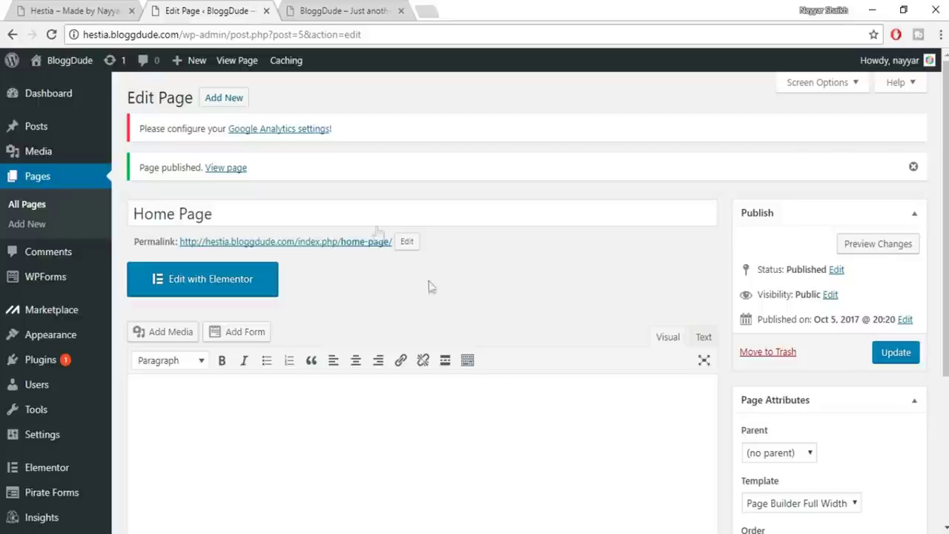
Reload the site's front page tab to check it after publishing
{"action": "left_click_drag", "start_coordinate": [945, 223], "coordinate": [946, 334]}
{"action": "scroll", "coordinate": [519, 296], "scroll_direction": "up", "scroll_amount": 2}
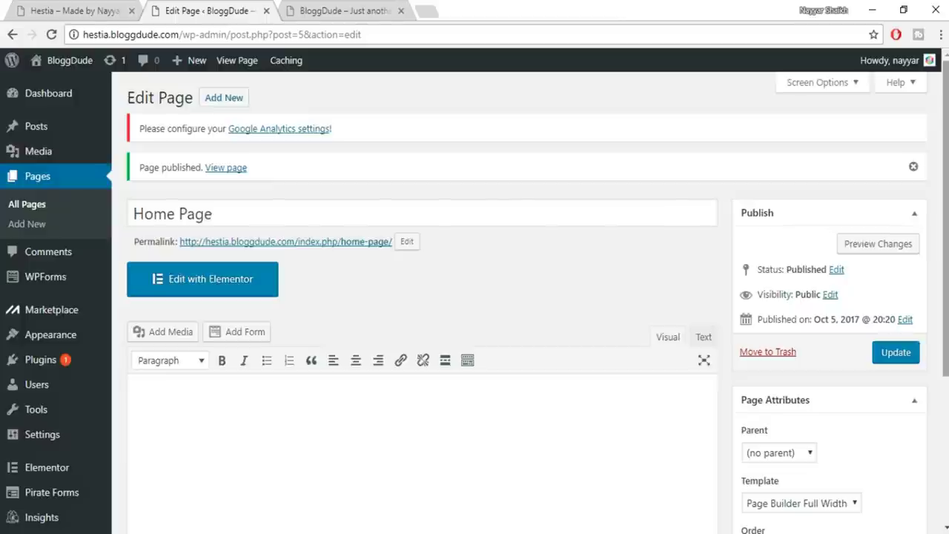
{"action": "left_click", "coordinate": [395, 9]}
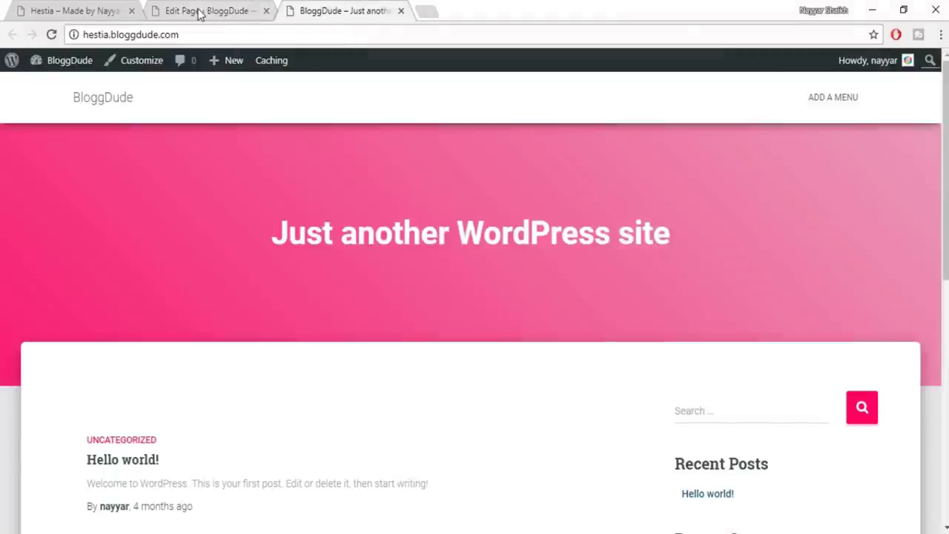
{"action": "left_click", "coordinate": [199, 12]}
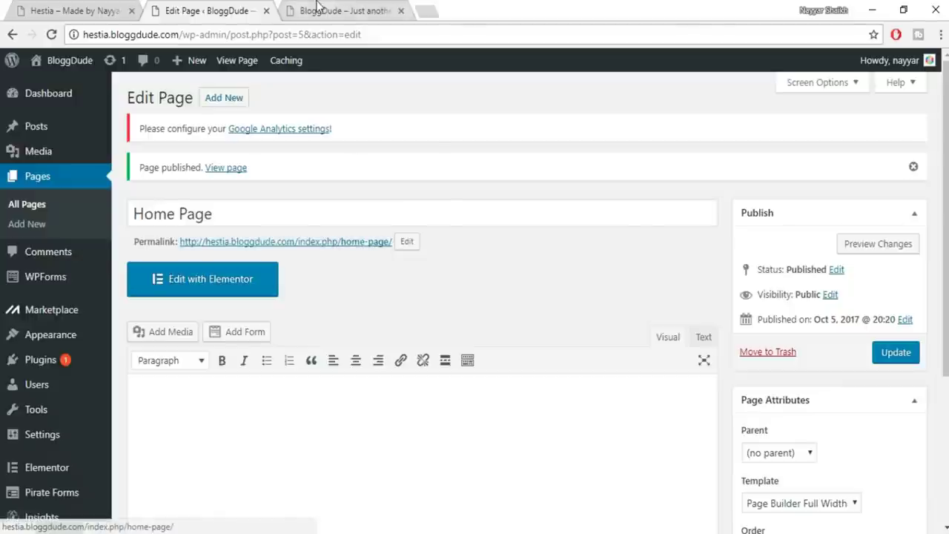
{"action": "left_click", "coordinate": [317, 9]}
{"action": "left_click", "coordinate": [51, 34]}
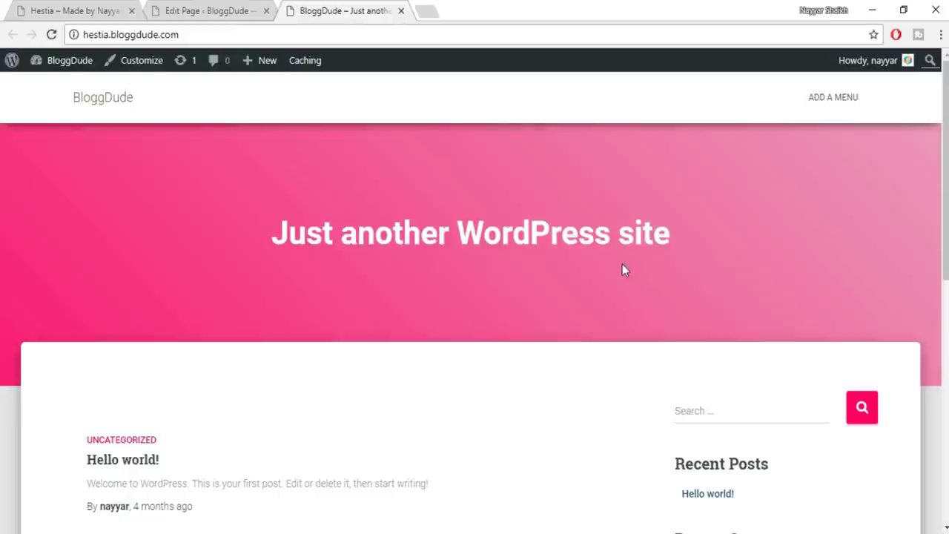
{"action": "scroll", "coordinate": [622, 269], "scroll_direction": "down", "scroll_amount": 3}
{"action": "scroll", "coordinate": [627, 301], "scroll_direction": "down", "scroll_amount": 5}
{"action": "scroll", "coordinate": [627, 305], "scroll_direction": "up", "scroll_amount": 10}
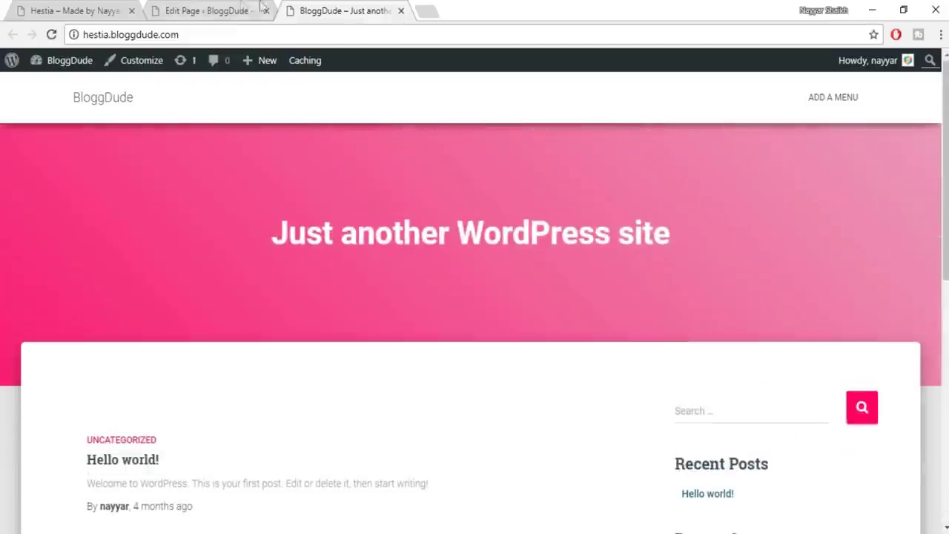
Open the published Home Page in a new tab from the 'View page' link
{"action": "key", "text": "ctrl+shift+Tab"}
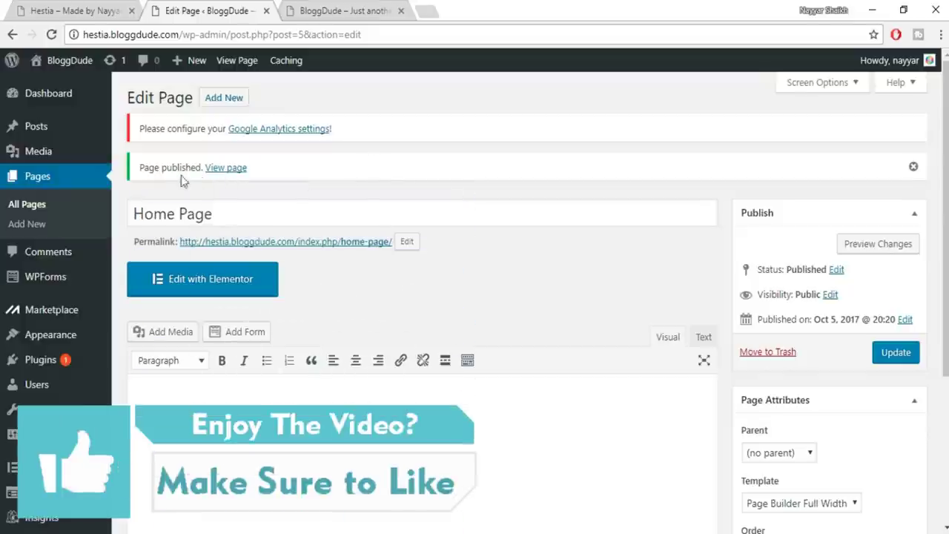
{"action": "left_click_drag", "start_coordinate": [146, 169], "coordinate": [265, 170]}
{"action": "left_click", "coordinate": [239, 178]}
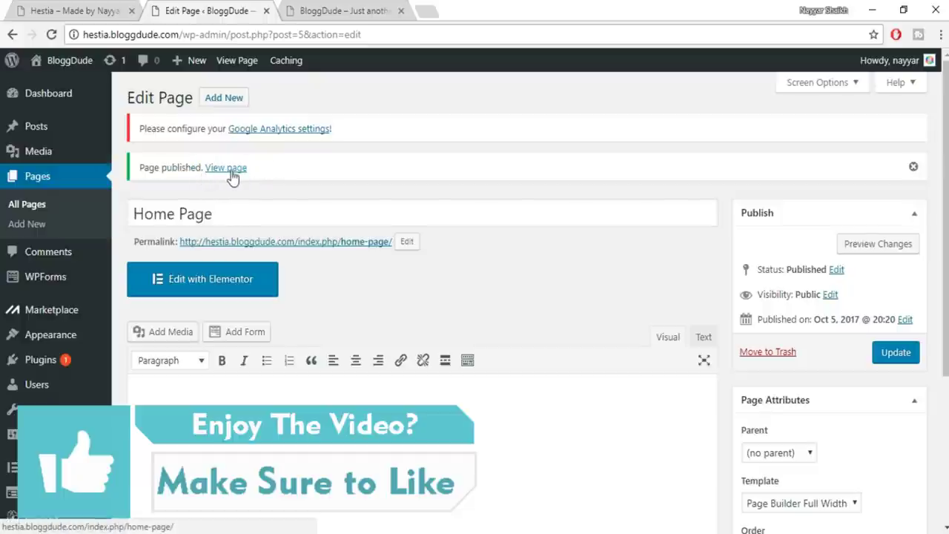
{"action": "right_click", "coordinate": [233, 178]}
{"action": "left_click", "coordinate": [249, 182]}
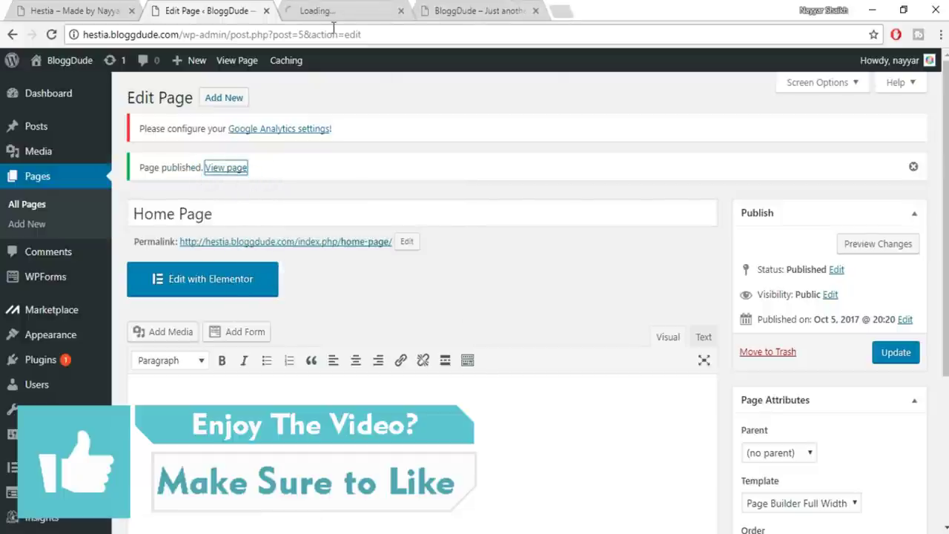
Close the Edit Page tab and display the live, empty Home Page
{"action": "left_click", "coordinate": [378, 8]}
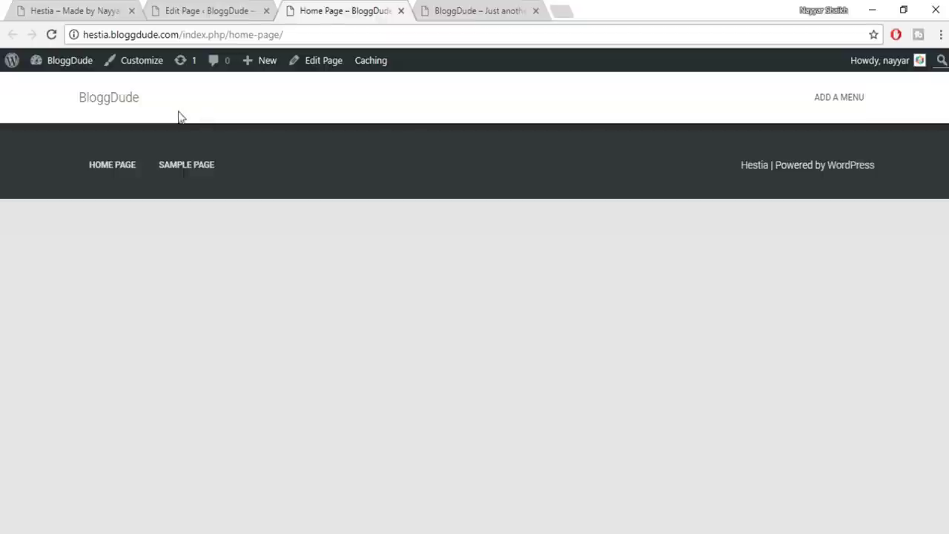
{"action": "left_click", "coordinate": [463, 11]}
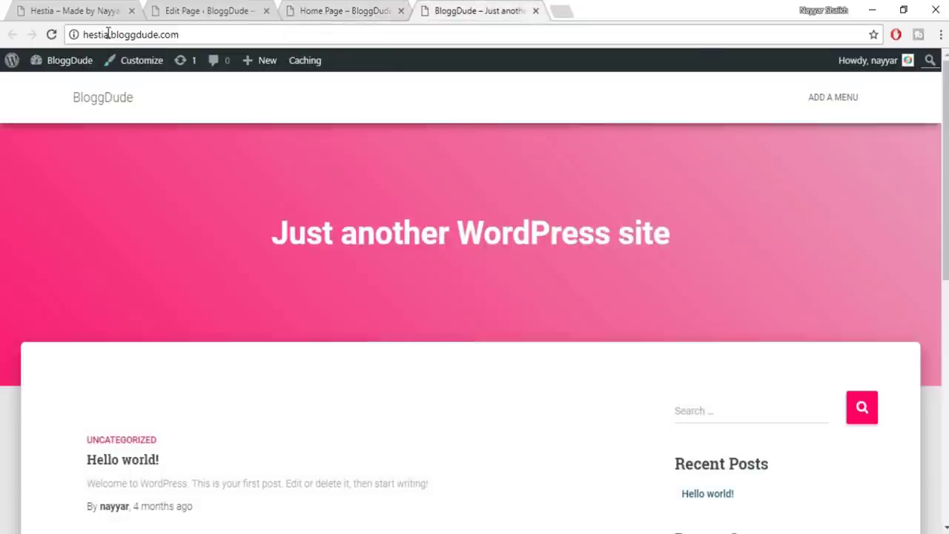
{"action": "left_click", "coordinate": [200, 34]}
{"action": "left_click", "coordinate": [266, 11]}
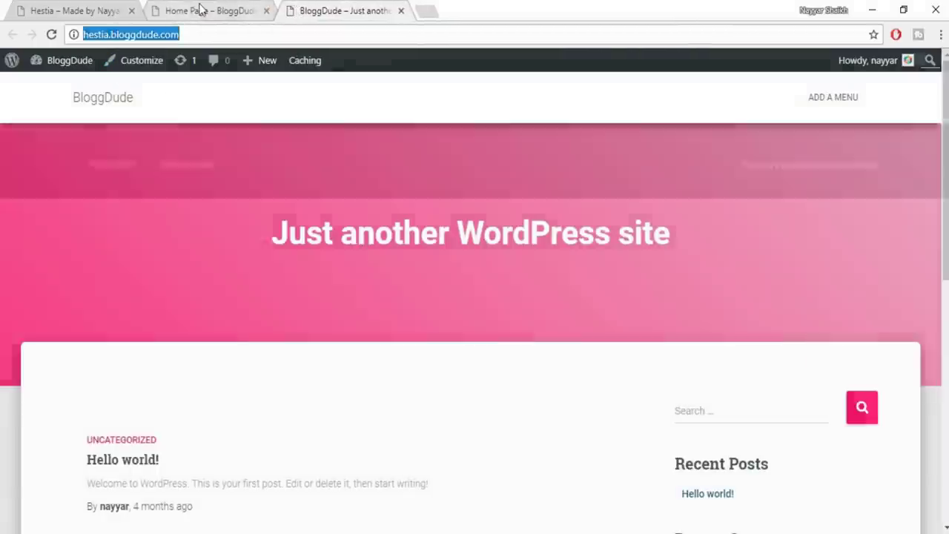
{"action": "left_click", "coordinate": [200, 10]}
{"action": "left_click", "coordinate": [322, 10]}
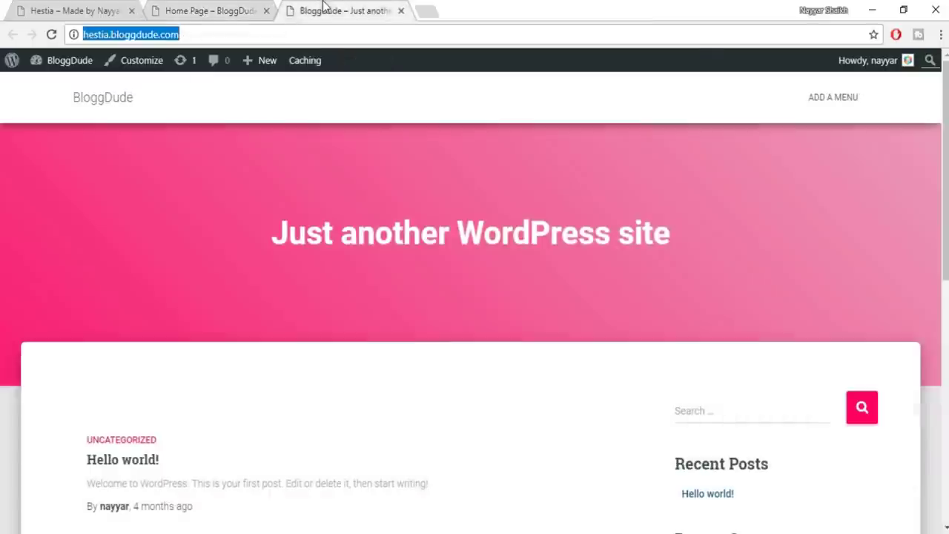
{"action": "left_click", "coordinate": [210, 9]}
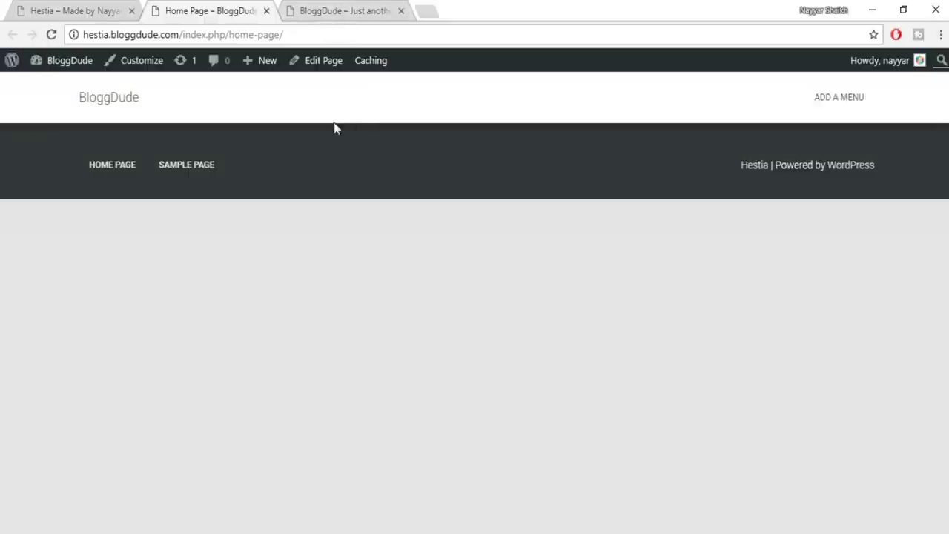
{"action": "mouse_move", "coordinate": [50, 68]}
Go from the dashboard to the Settings > Reading page
{"action": "left_click", "coordinate": [71, 89]}
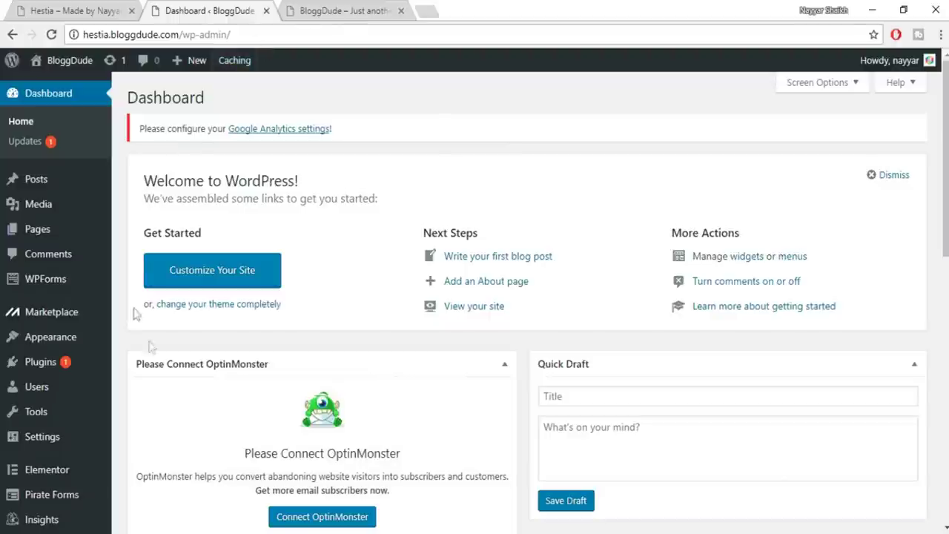
{"action": "mouse_move", "coordinate": [104, 217]}
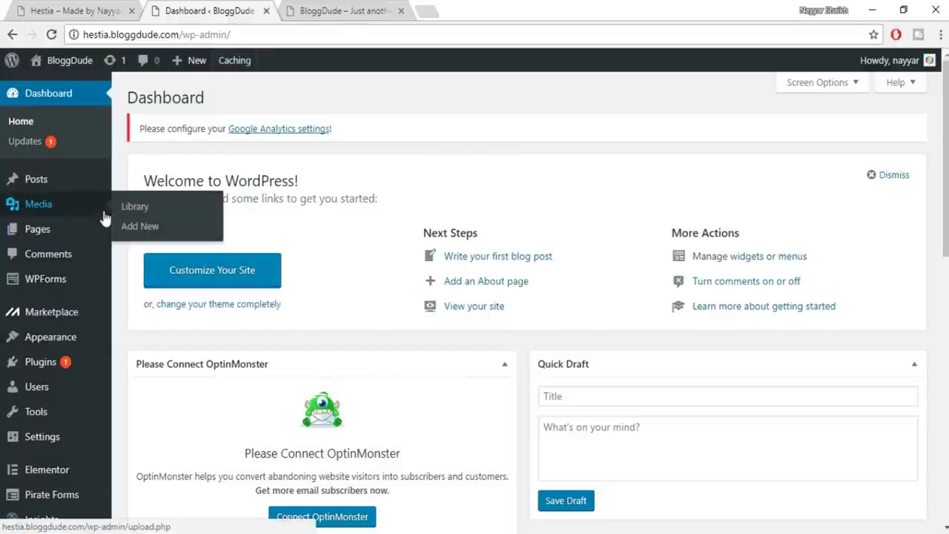
{"action": "left_click", "coordinate": [343, 11]}
{"action": "left_click", "coordinate": [252, 10]}
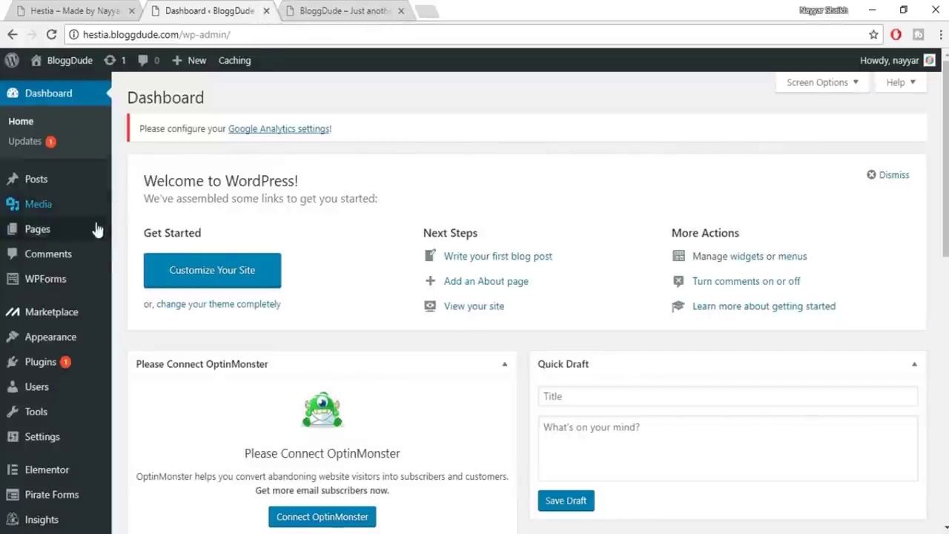
{"action": "scroll", "coordinate": [100, 281], "scroll_direction": "down", "scroll_amount": 2}
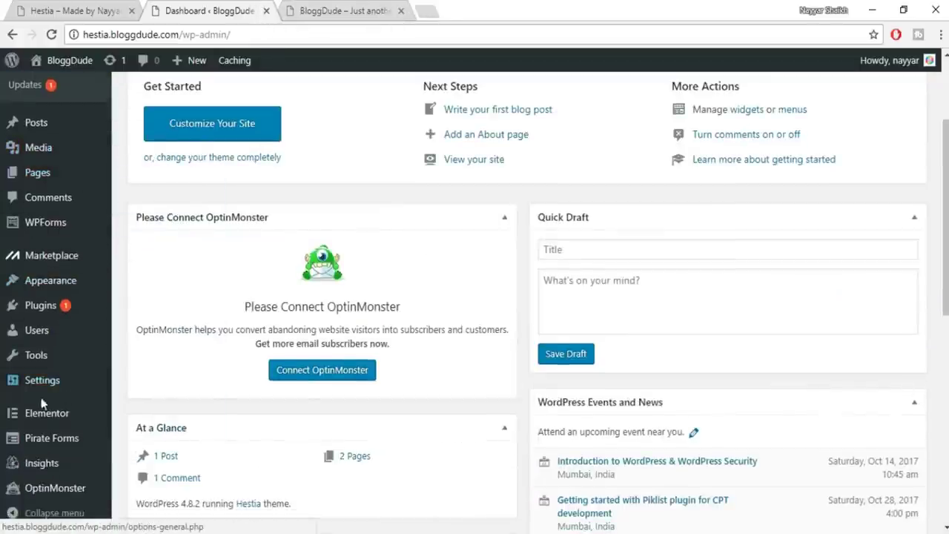
{"action": "mouse_move", "coordinate": [41, 387]}
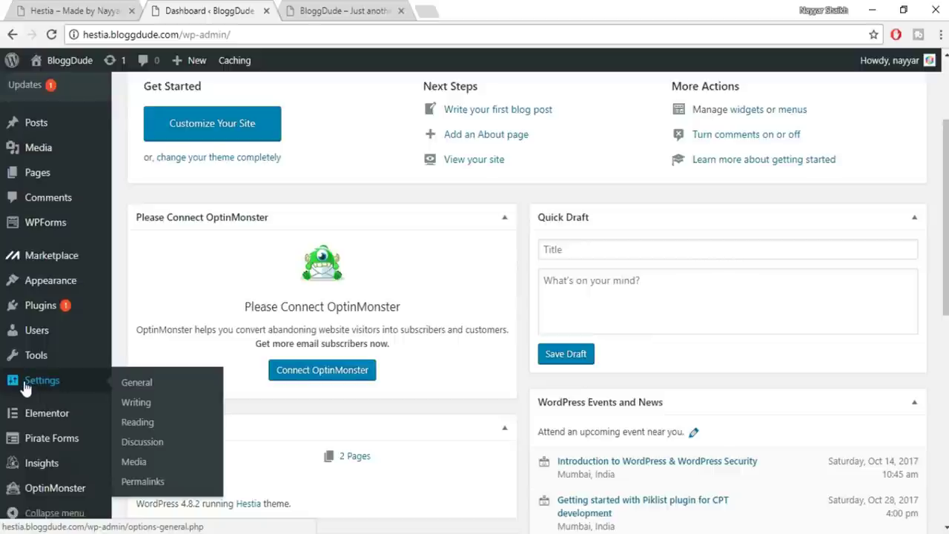
{"action": "left_click", "coordinate": [137, 424]}
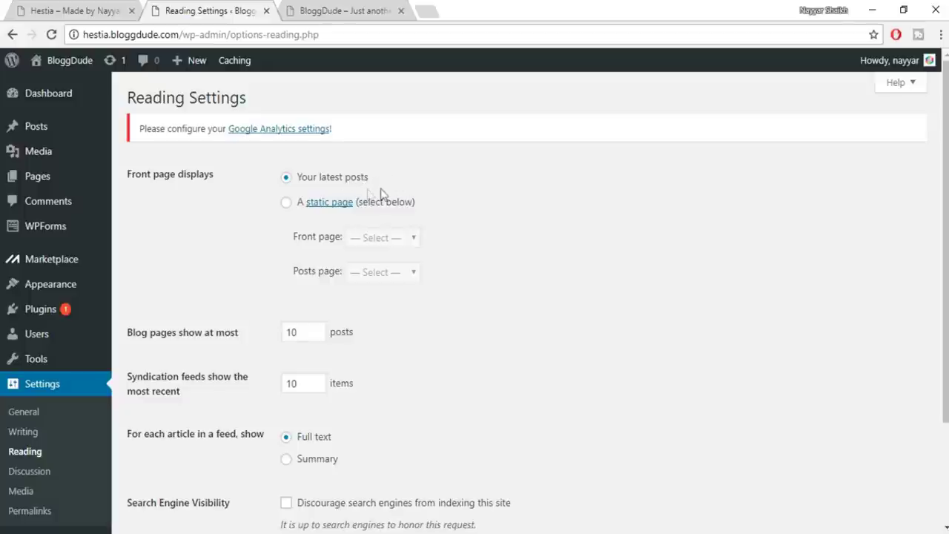
Set 'A static page' with Home Page as the front page and save the changes
{"action": "left_click", "coordinate": [288, 206]}
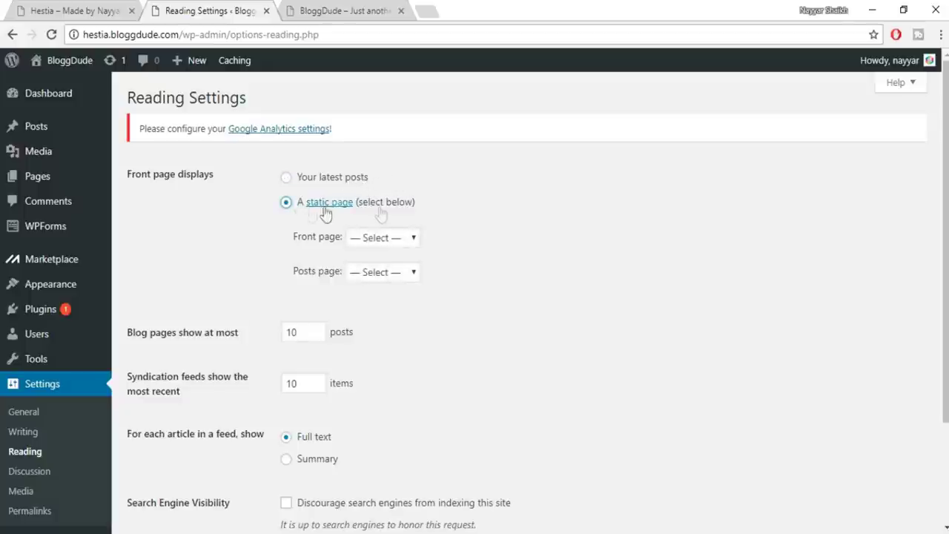
{"action": "left_click", "coordinate": [378, 238]}
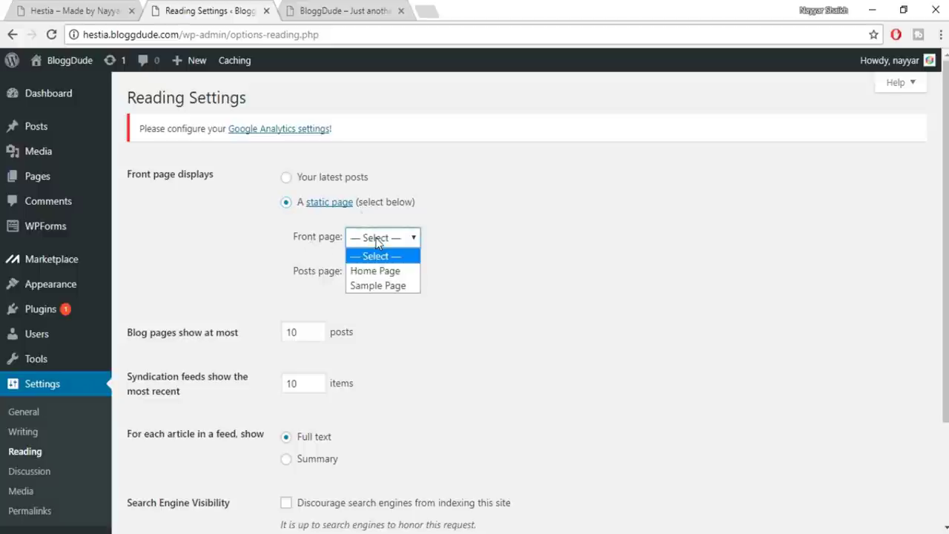
{"action": "left_click", "coordinate": [385, 272]}
{"action": "left_click", "coordinate": [385, 244]}
{"action": "left_click", "coordinate": [389, 247]}
{"action": "scroll", "coordinate": [482, 307], "scroll_direction": "down", "scroll_amount": 3}
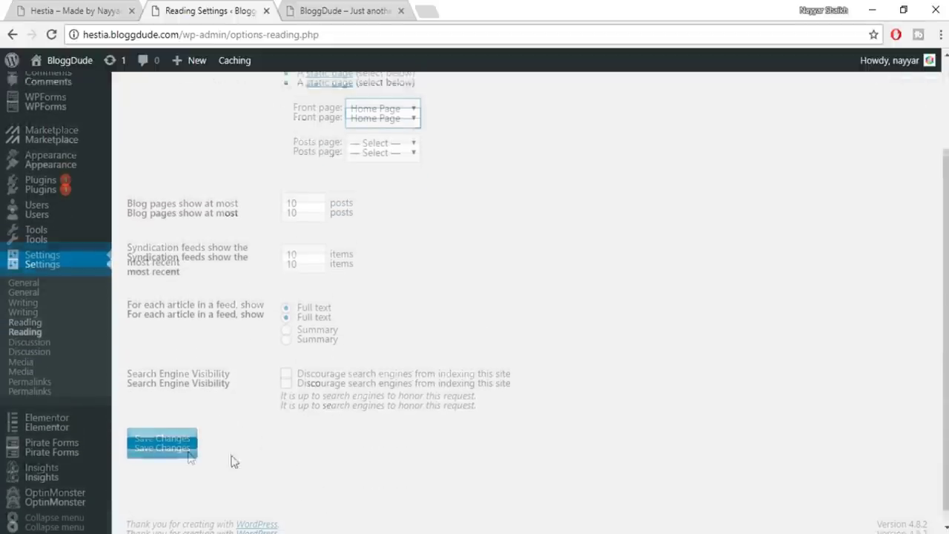
{"action": "left_click", "coordinate": [189, 435]}
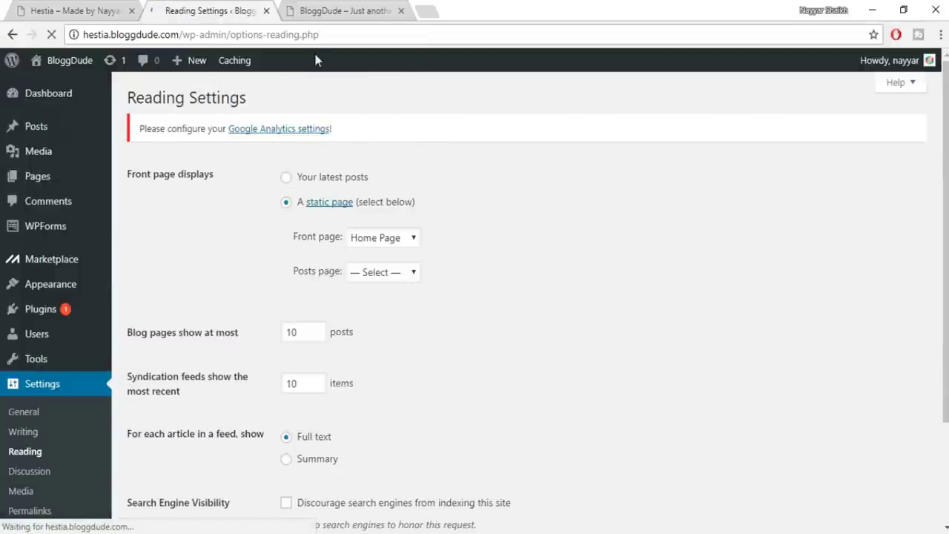
{"action": "left_click", "coordinate": [317, 9]}
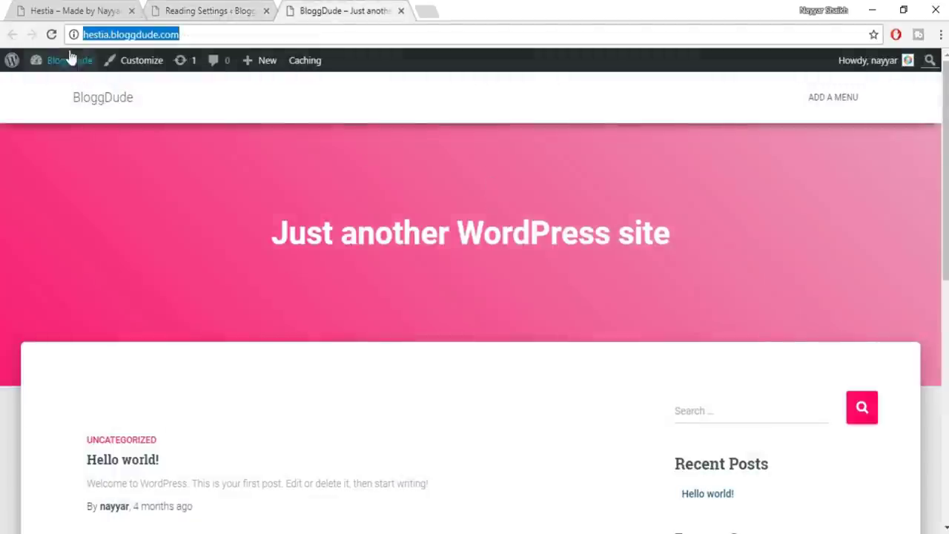
Reload the front page, then open the Home Page via Edit Page and Edit with Elementor
{"action": "left_click", "coordinate": [51, 34]}
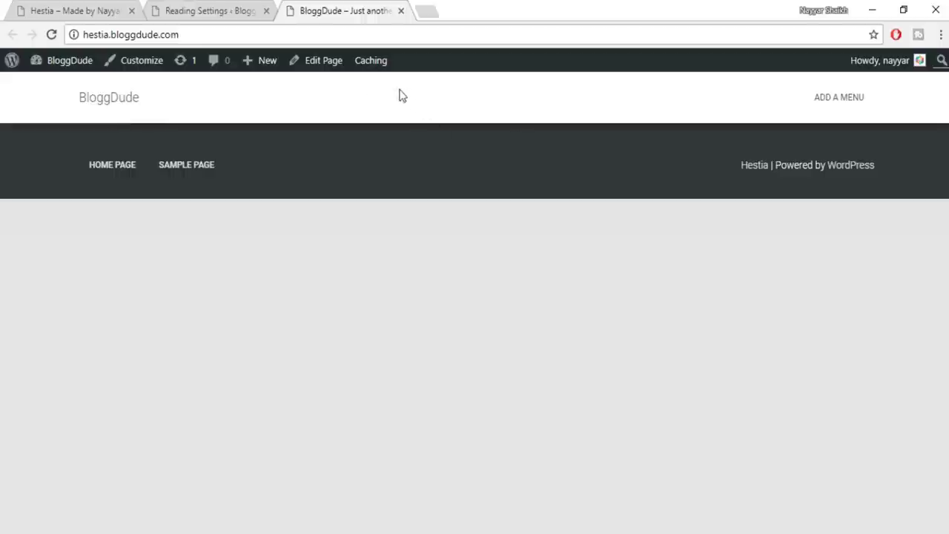
{"action": "left_click", "coordinate": [317, 71]}
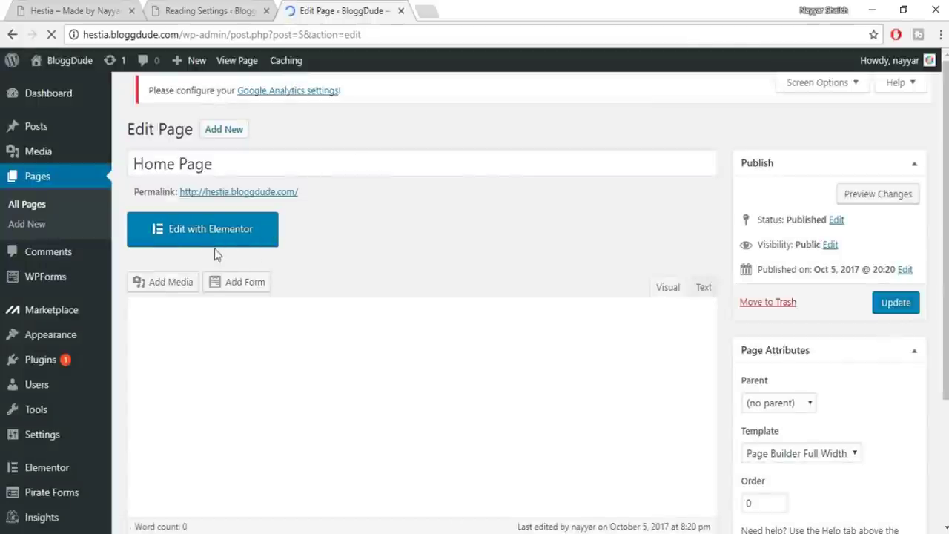
{"action": "left_click", "coordinate": [242, 237]}
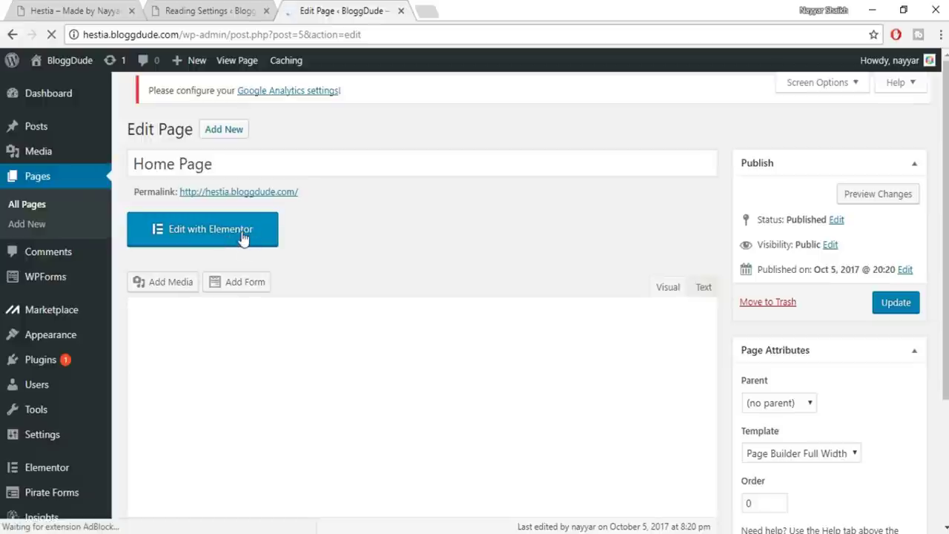
{"action": "left_click", "coordinate": [230, 239]}
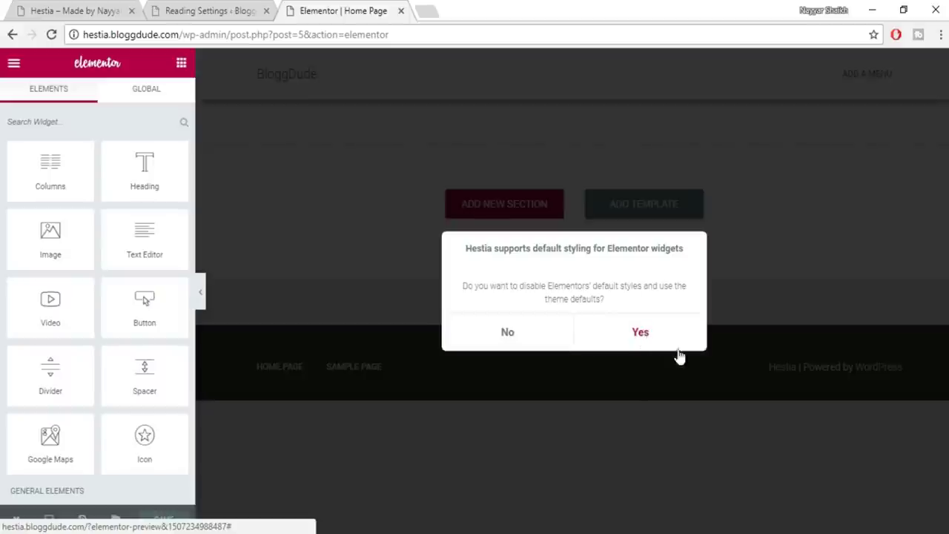
Accept Hestia's default widget styling, compare the editor with the live site, then open a new tab
{"action": "left_click", "coordinate": [639, 335]}
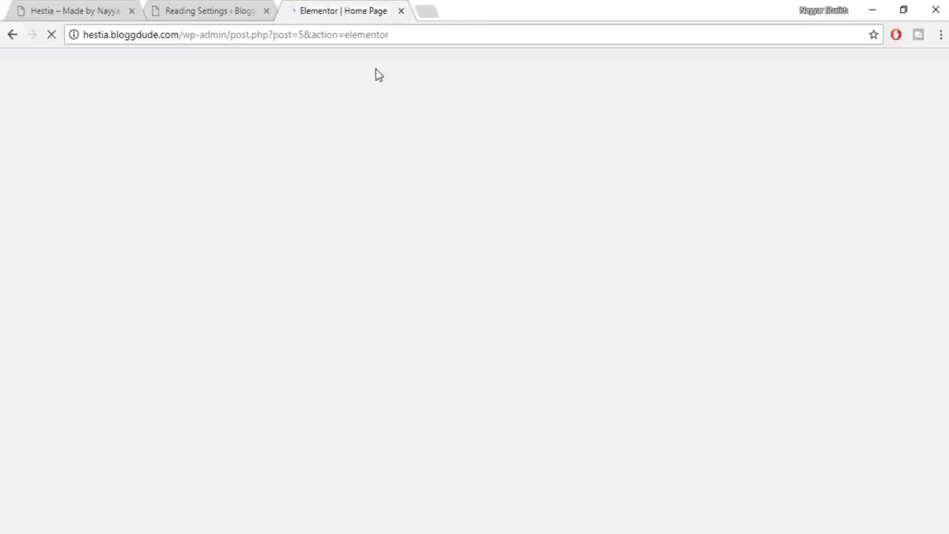
{"action": "left_click", "coordinate": [94, 7]}
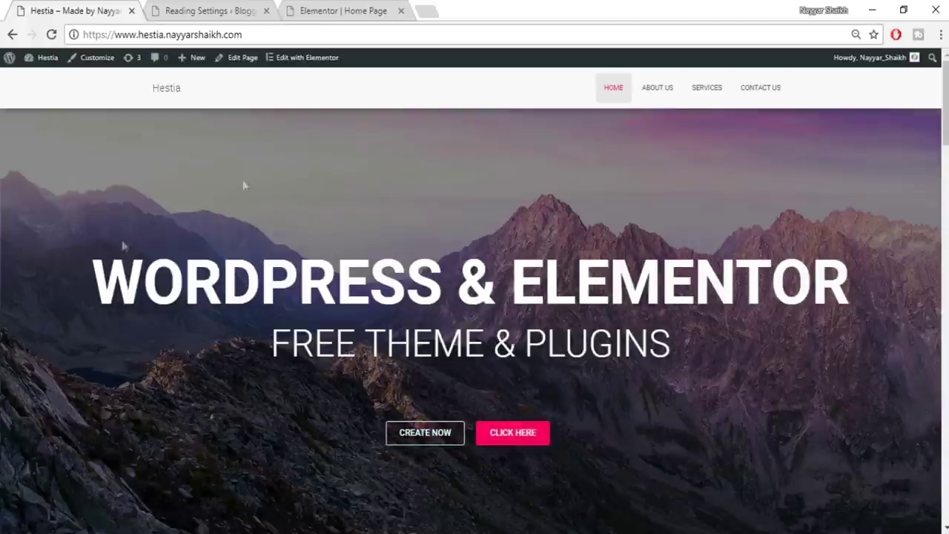
{"action": "left_click", "coordinate": [356, 15]}
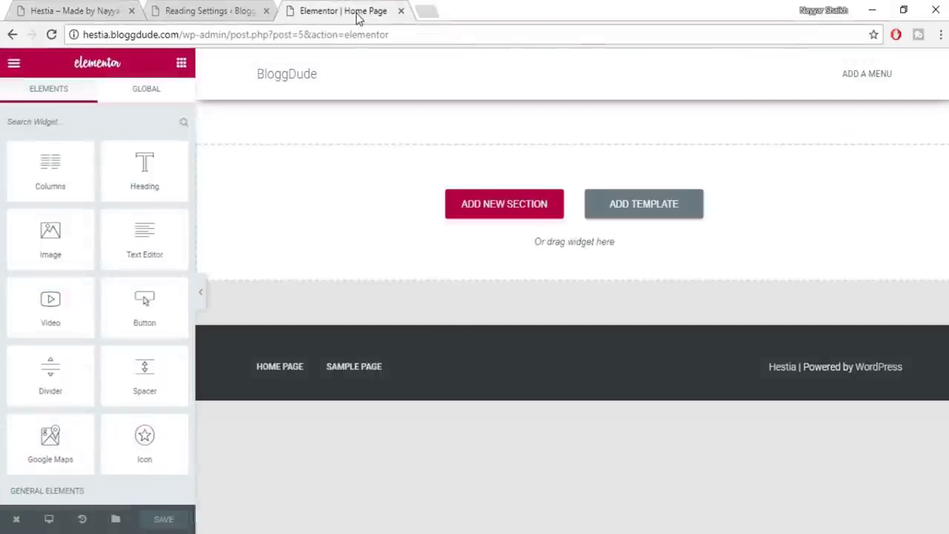
{"action": "left_click", "coordinate": [48, 7]}
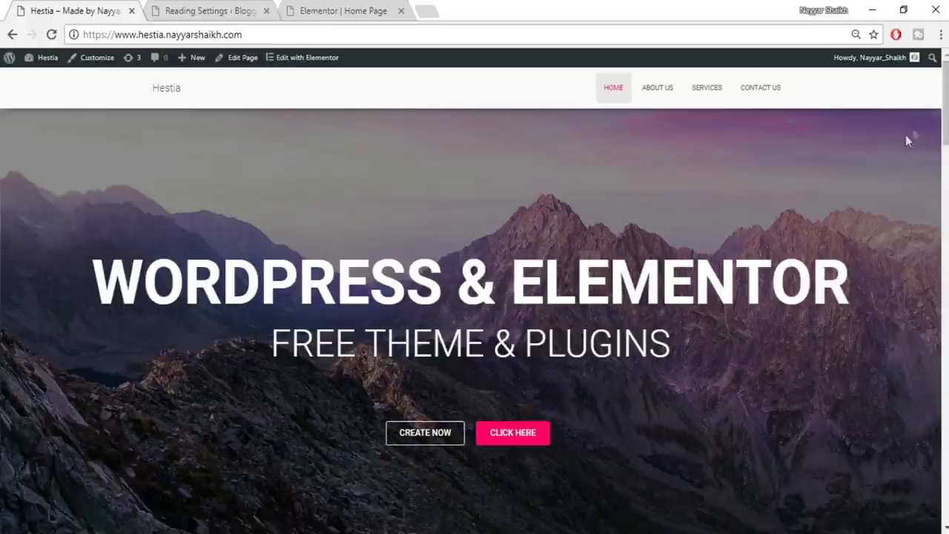
{"action": "left_click", "coordinate": [431, 12]}
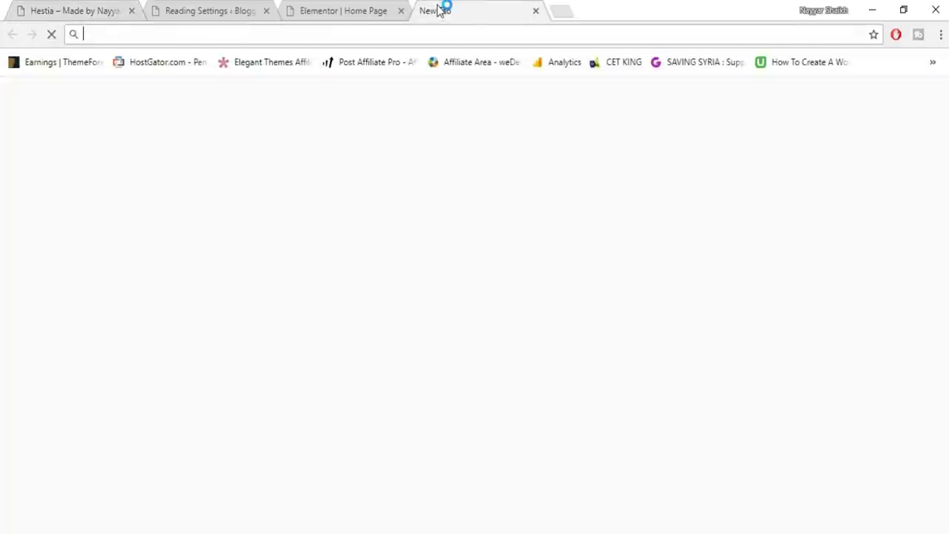
Load bloggdude.com and open the Elementor & Hestia tutorial post
{"action": "type", "text": "bloggdude.com"}
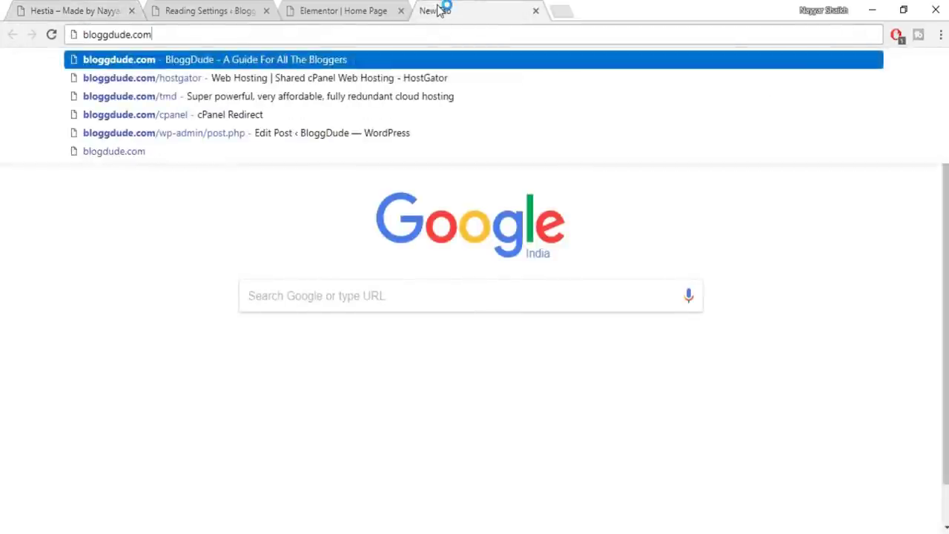
{"action": "key", "text": "Return"}
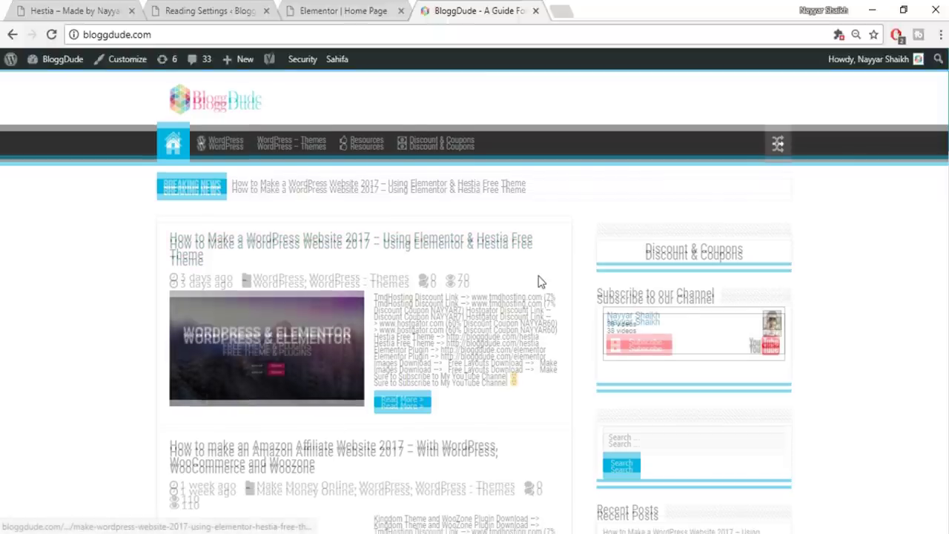
{"action": "scroll", "coordinate": [539, 279], "scroll_direction": "down", "scroll_amount": 3}
{"action": "scroll", "coordinate": [537, 271], "scroll_direction": "up", "scroll_amount": 2}
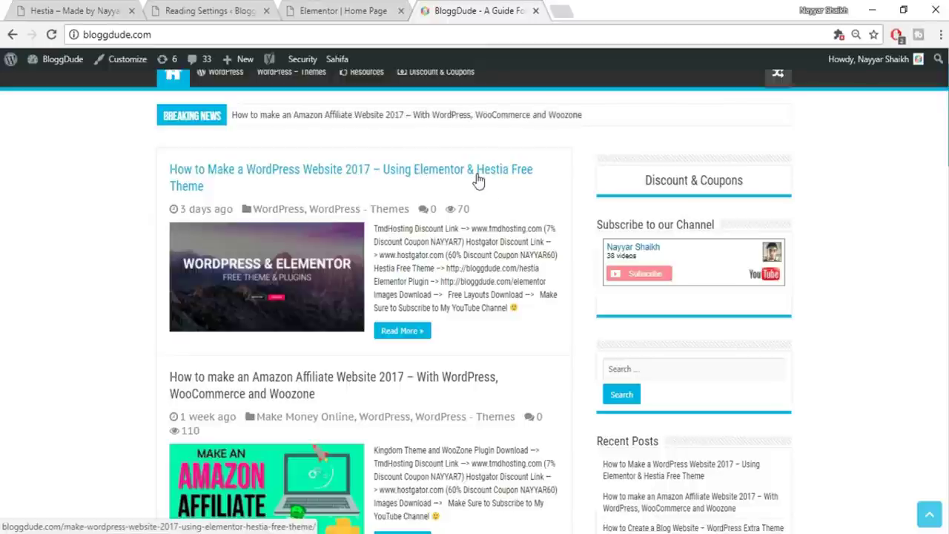
{"action": "left_click", "coordinate": [480, 176]}
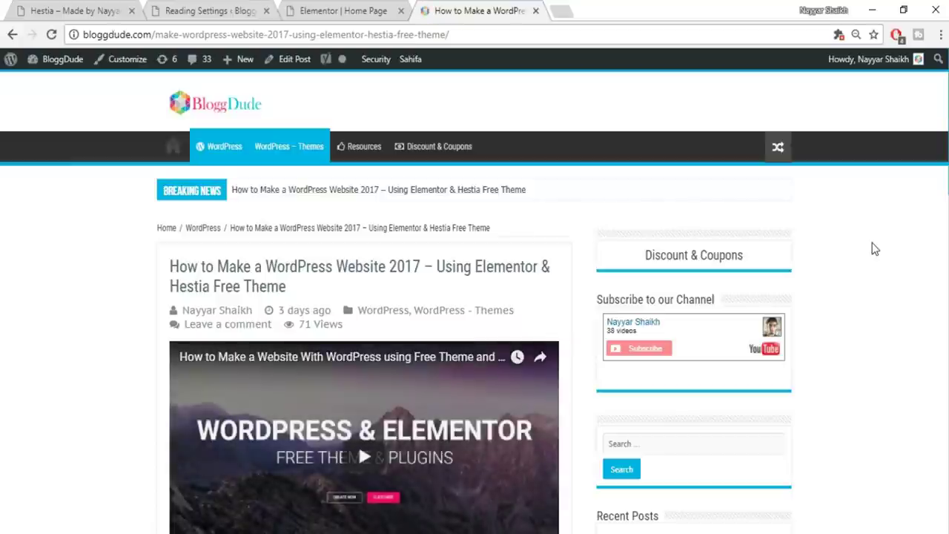
Scroll down to the Images Download and Free Layouts Download links in the post
{"action": "scroll", "coordinate": [811, 248], "scroll_direction": "down", "scroll_amount": 4}
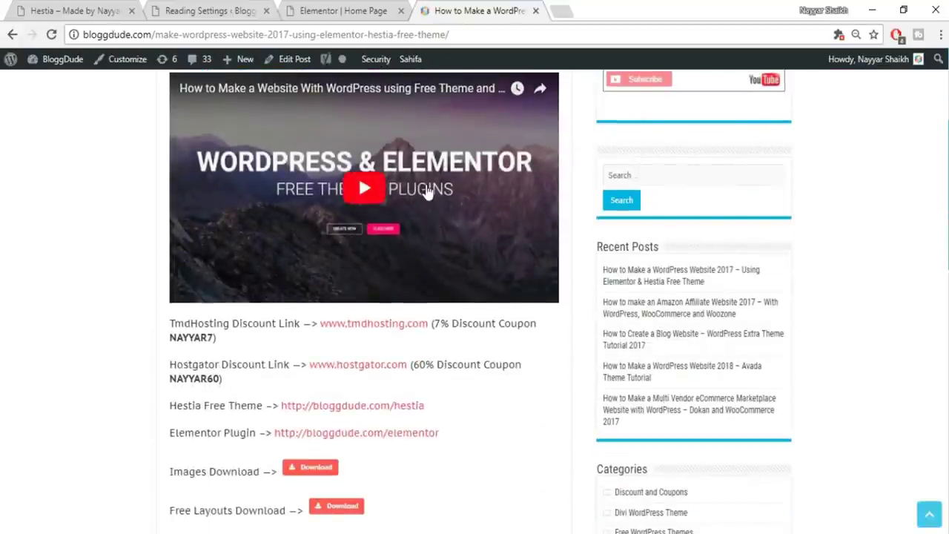
{"action": "scroll", "coordinate": [504, 236], "scroll_direction": "down", "scroll_amount": 2}
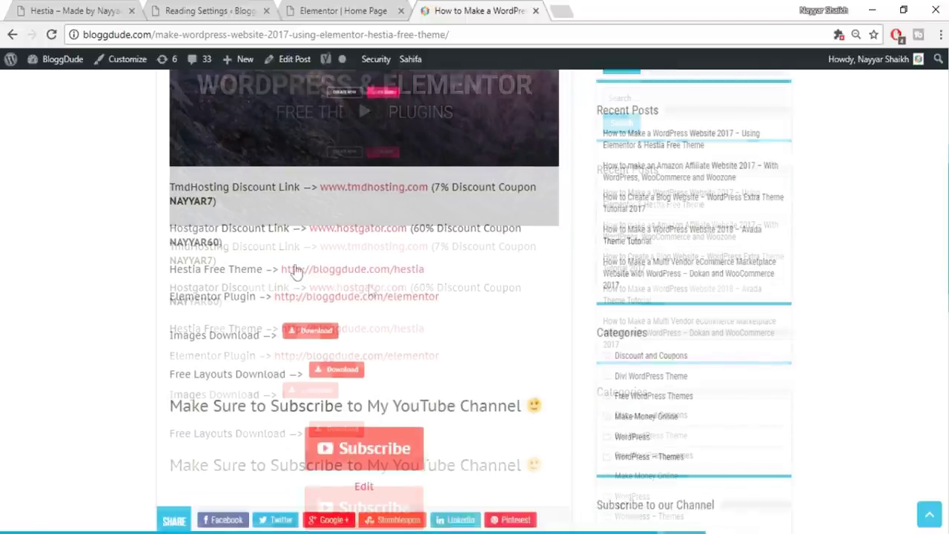
{"action": "scroll", "coordinate": [502, 290], "scroll_direction": "down", "scroll_amount": 1}
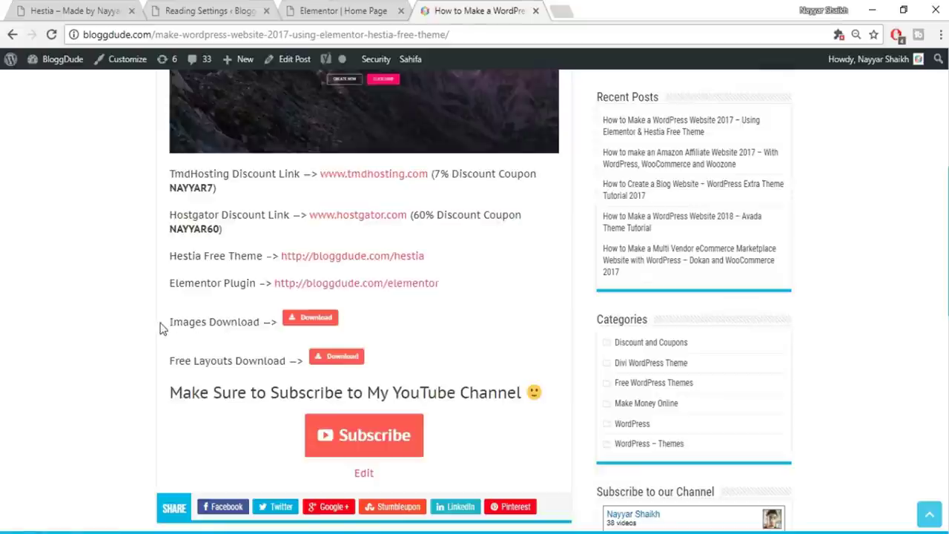
{"action": "left_click_drag", "start_coordinate": [163, 329], "coordinate": [256, 321]}
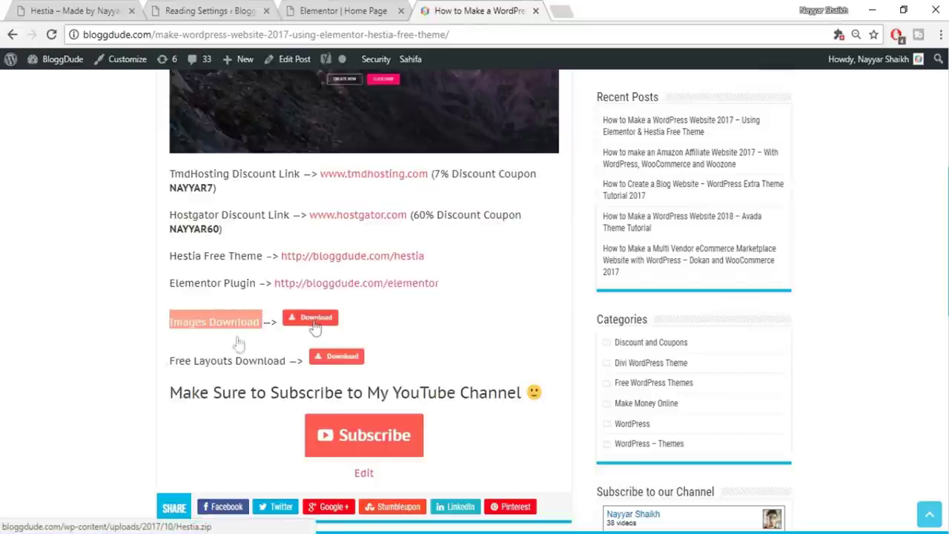
{"action": "left_click_drag", "start_coordinate": [174, 361], "coordinate": [281, 361]}
{"action": "left_click", "coordinate": [284, 361]}
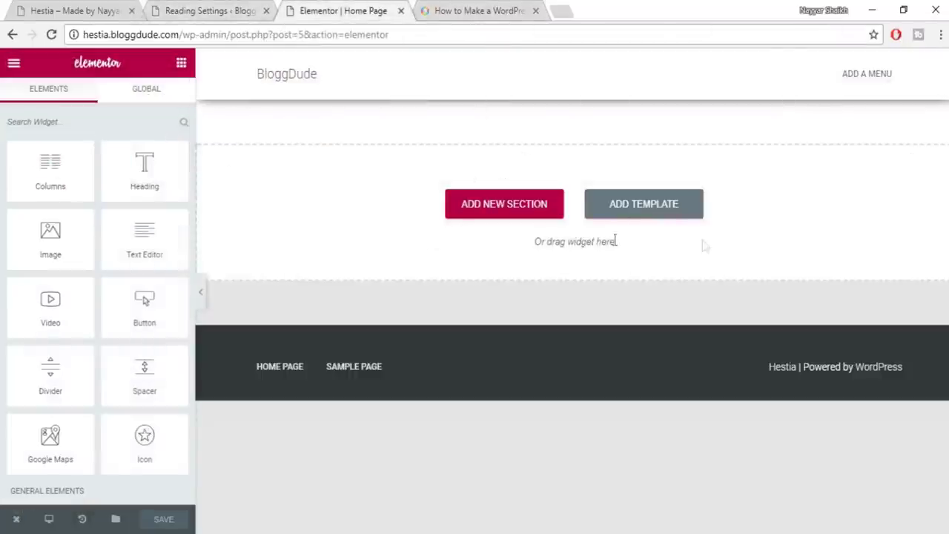
{"action": "scroll", "coordinate": [93, 290], "scroll_direction": "down", "scroll_amount": 4}
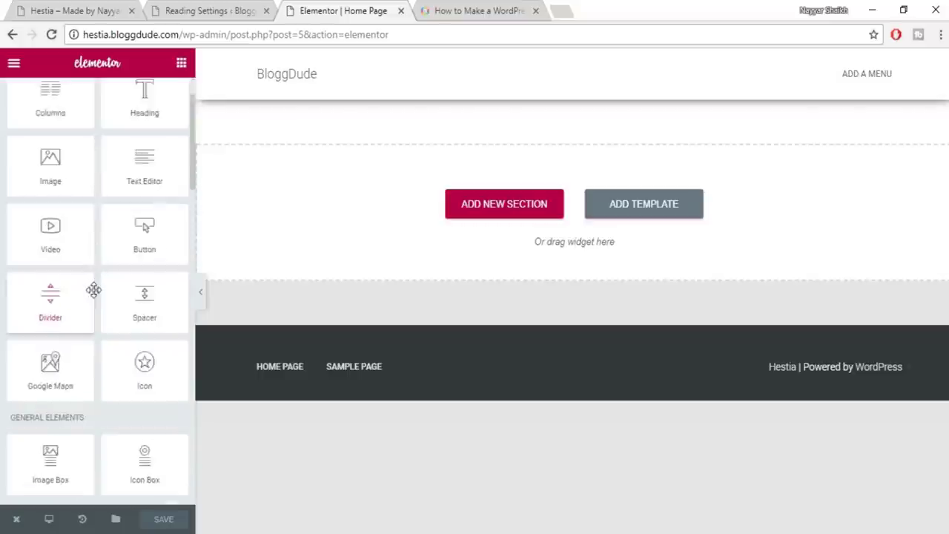
{"action": "scroll", "coordinate": [93, 290], "scroll_direction": "down", "scroll_amount": 6}
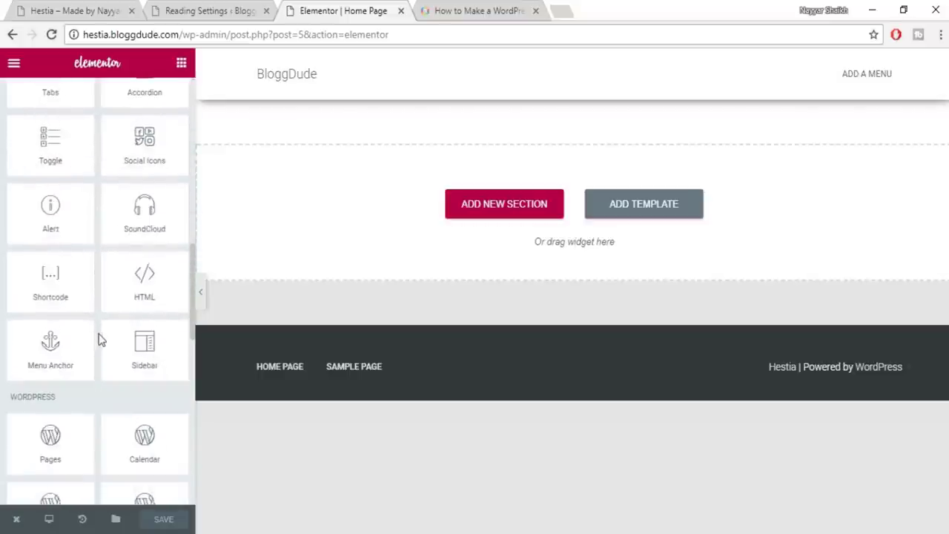
{"action": "scroll", "coordinate": [101, 350], "scroll_direction": "down", "scroll_amount": 2}
{"action": "scroll", "coordinate": [112, 370], "scroll_direction": "up", "scroll_amount": 8}
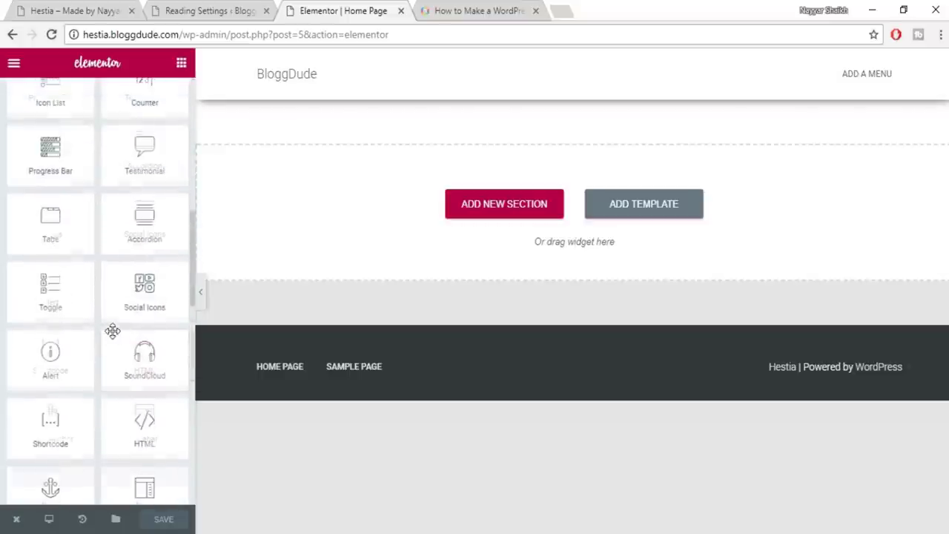
{"action": "scroll", "coordinate": [112, 331], "scroll_direction": "up", "scroll_amount": 4}
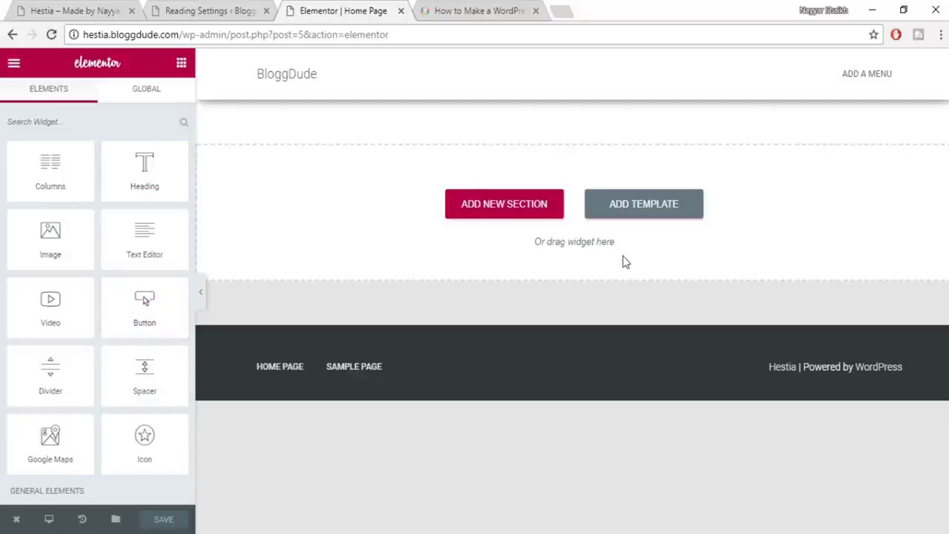
{"action": "left_click", "coordinate": [86, 8]}
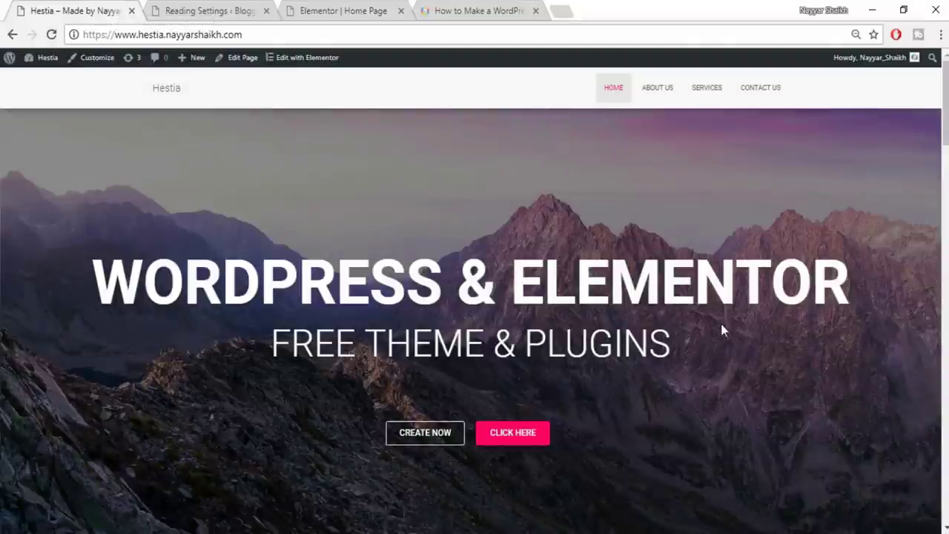
{"action": "left_click", "coordinate": [348, 10]}
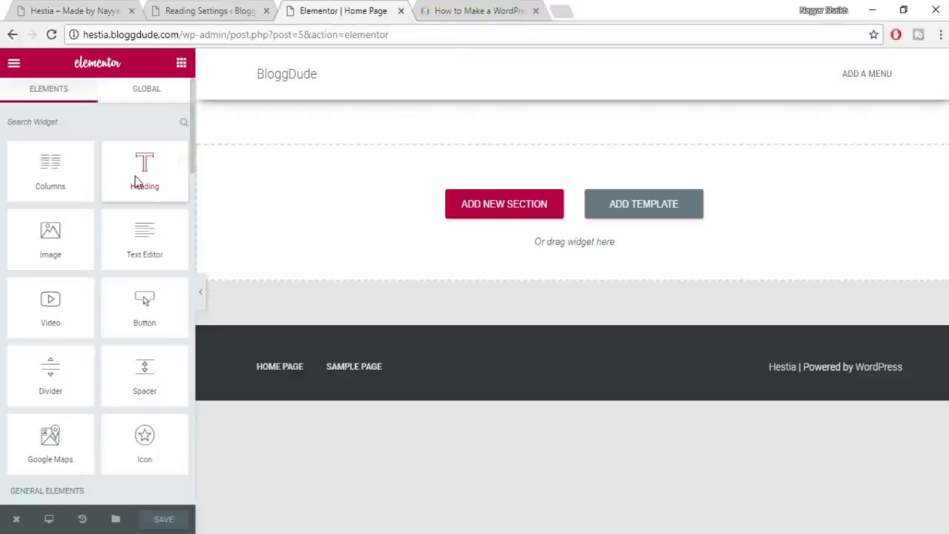
Drop a Heading widget onto the Home Page canvas and close the Reading Settings tab
{"action": "left_click_drag", "start_coordinate": [136, 182], "coordinate": [556, 209]}
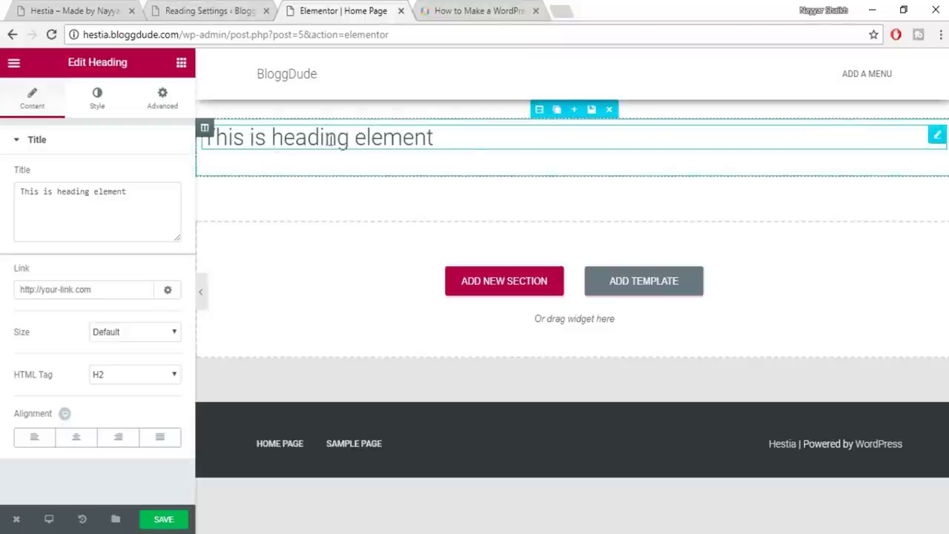
{"action": "left_click", "coordinate": [218, 9]}
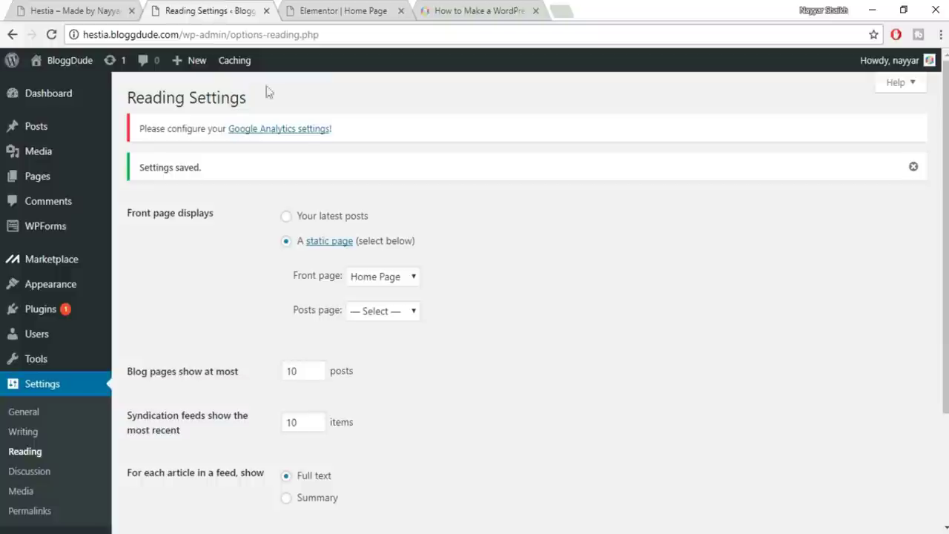
{"action": "left_click", "coordinate": [266, 10]}
{"action": "left_click", "coordinate": [74, 10]}
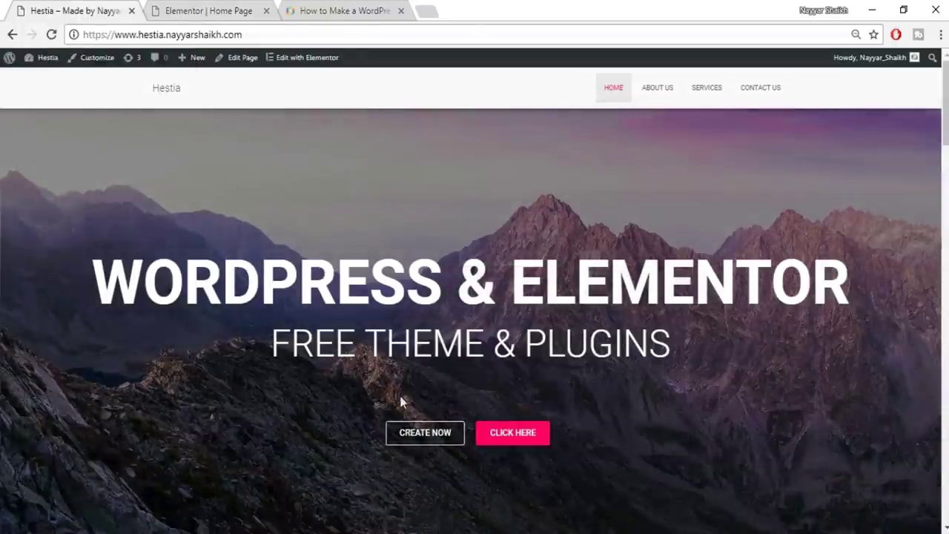
{"action": "left_click", "coordinate": [211, 9]}
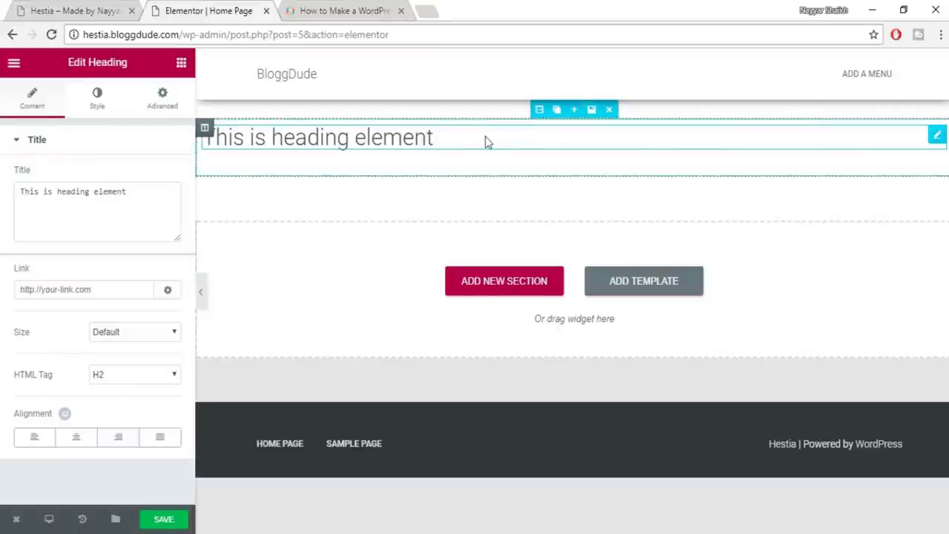
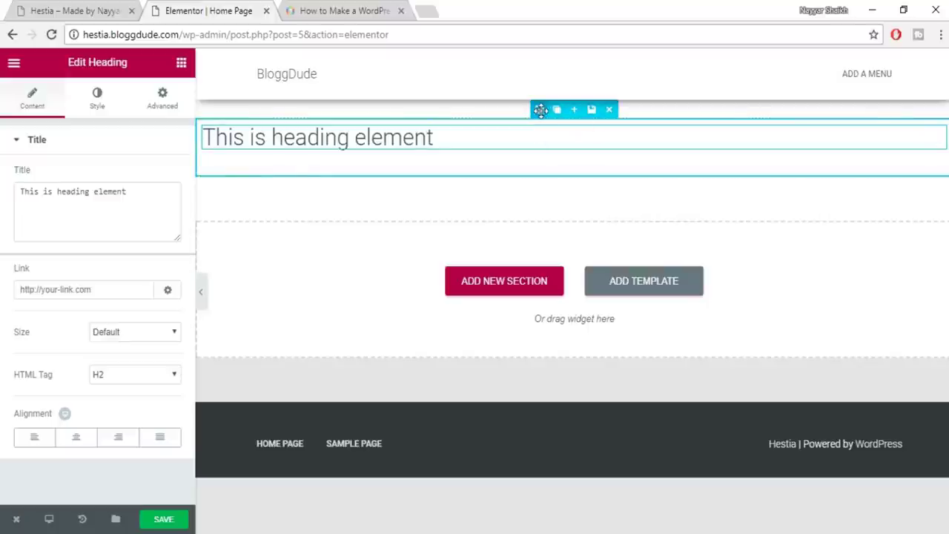
Select the section holding 'This is heading element' and show its Style settings
{"action": "left_click", "coordinate": [539, 111]}
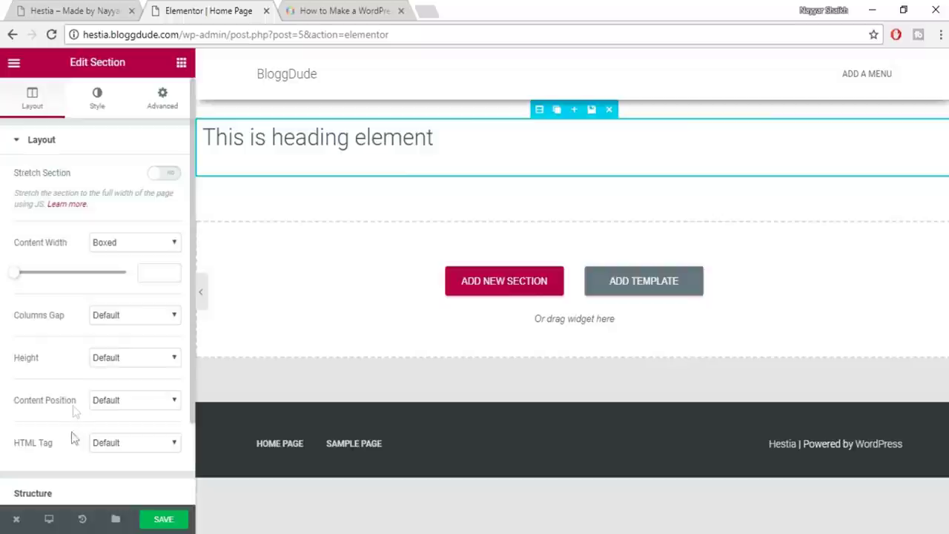
{"action": "scroll", "coordinate": [116, 367], "scroll_direction": "down", "scroll_amount": 2}
{"action": "scroll", "coordinate": [117, 368], "scroll_direction": "up", "scroll_amount": 2}
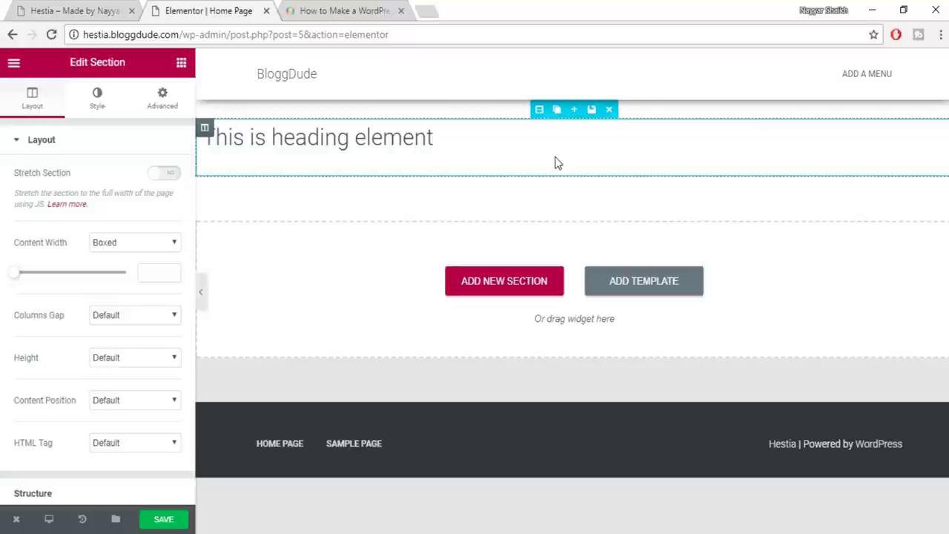
{"action": "left_click", "coordinate": [92, 109]}
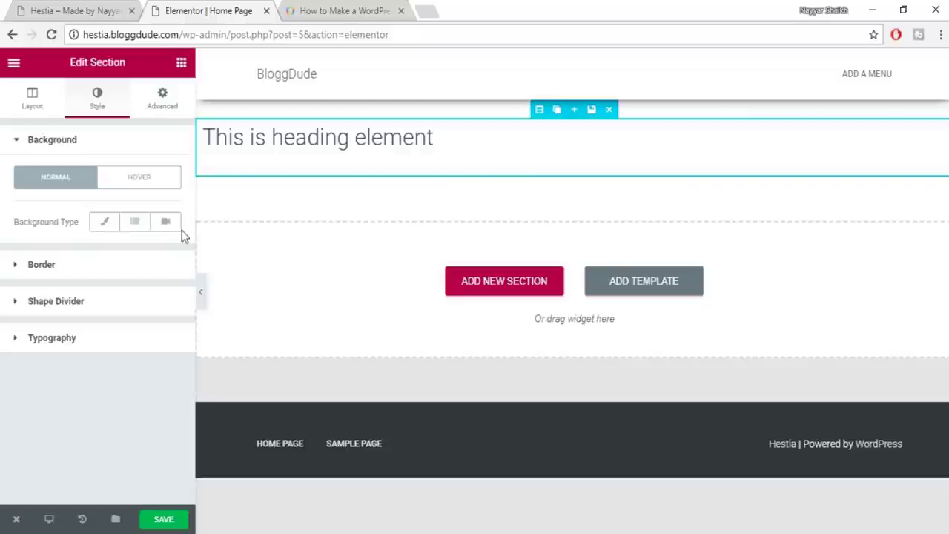
Set a Classic background, try green #23a455, then clear the colour back to none
{"action": "left_click", "coordinate": [103, 226]}
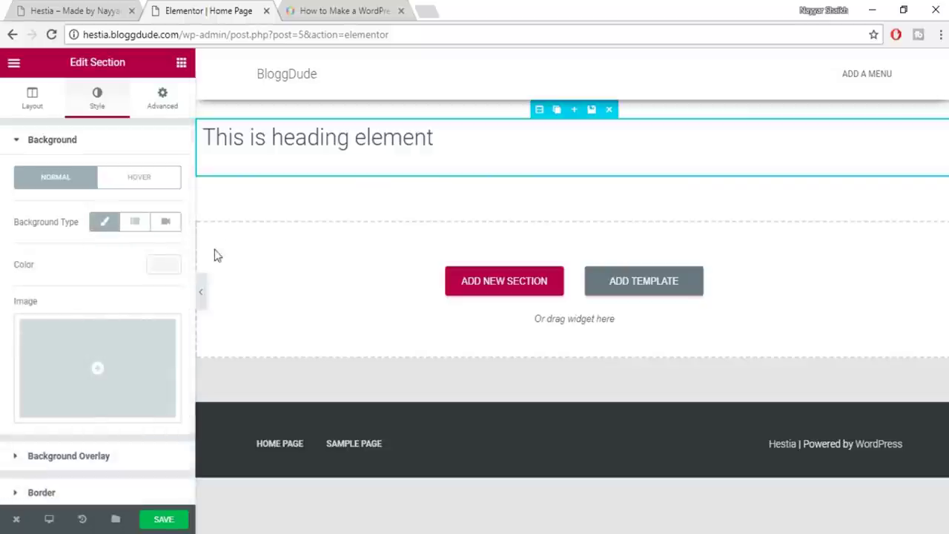
{"action": "scroll", "coordinate": [147, 263], "scroll_direction": "down", "scroll_amount": 2}
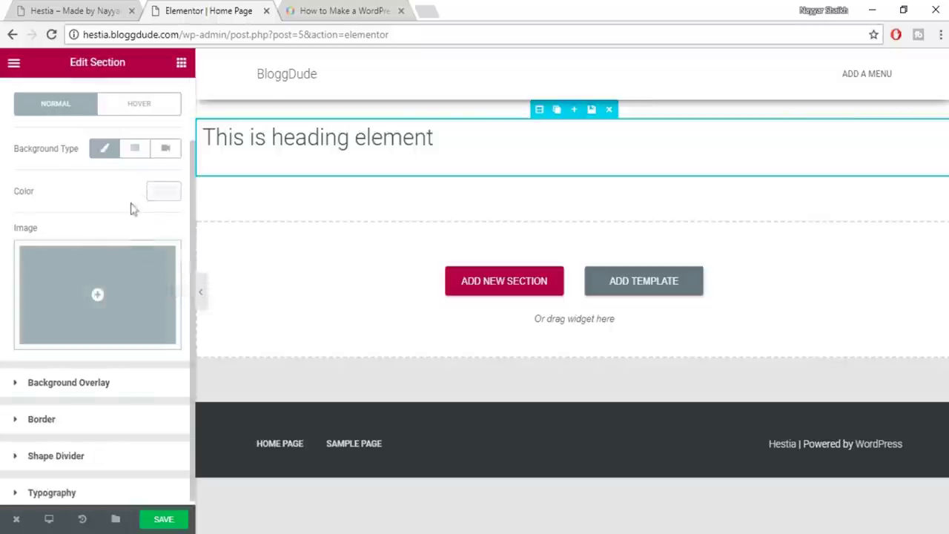
{"action": "left_click", "coordinate": [165, 195]}
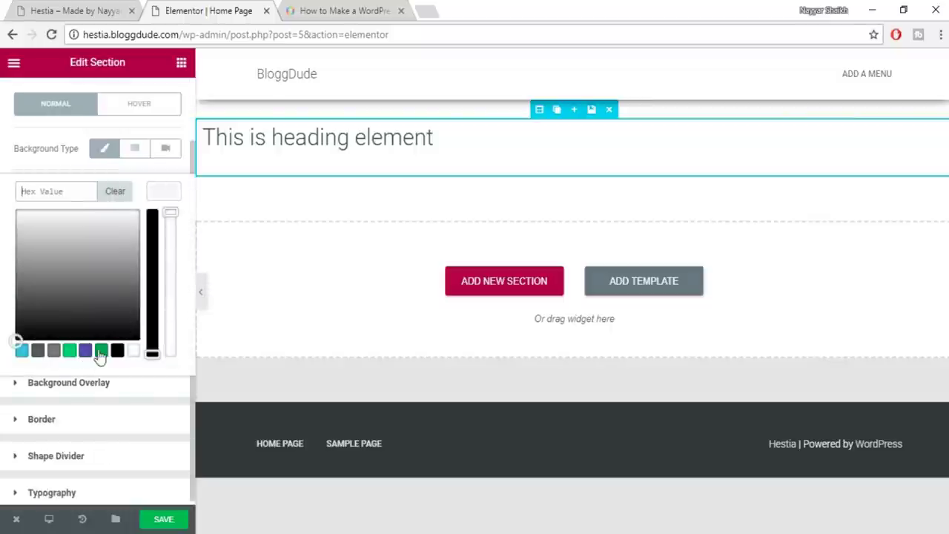
{"action": "left_click", "coordinate": [101, 350]}
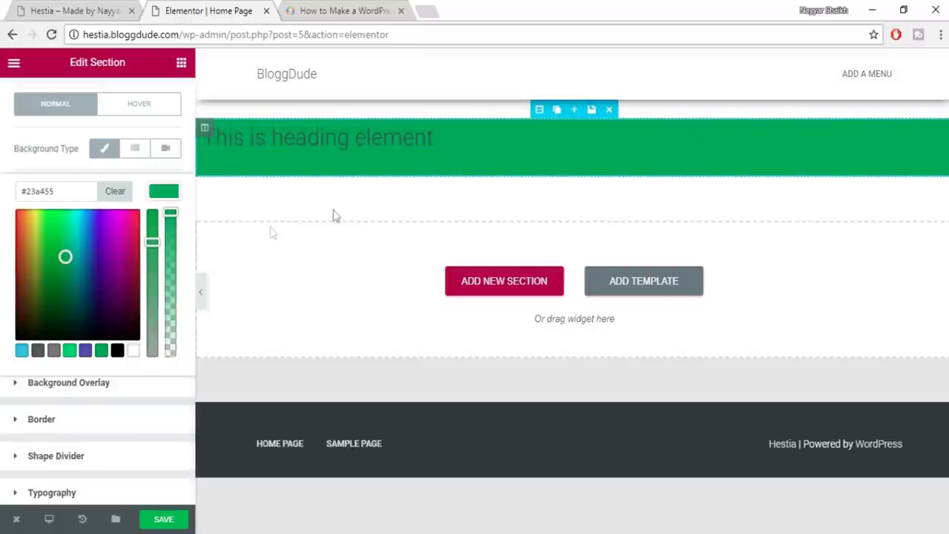
{"action": "left_click", "coordinate": [115, 192]}
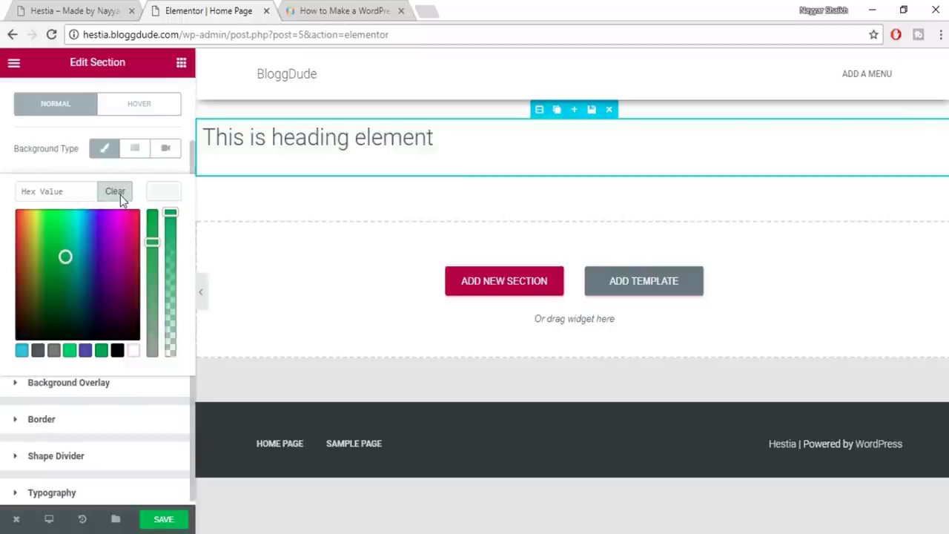
{"action": "left_click", "coordinate": [165, 193]}
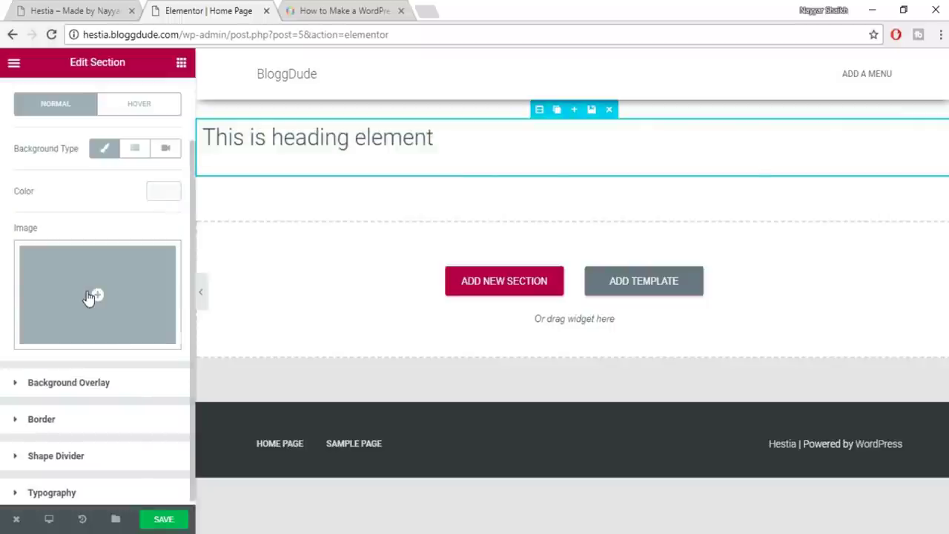
{"action": "left_click", "coordinate": [89, 297]}
Upload Mountains_comp from Desktop\Hestia and insert it as the section background image
{"action": "left_click", "coordinate": [59, 125]}
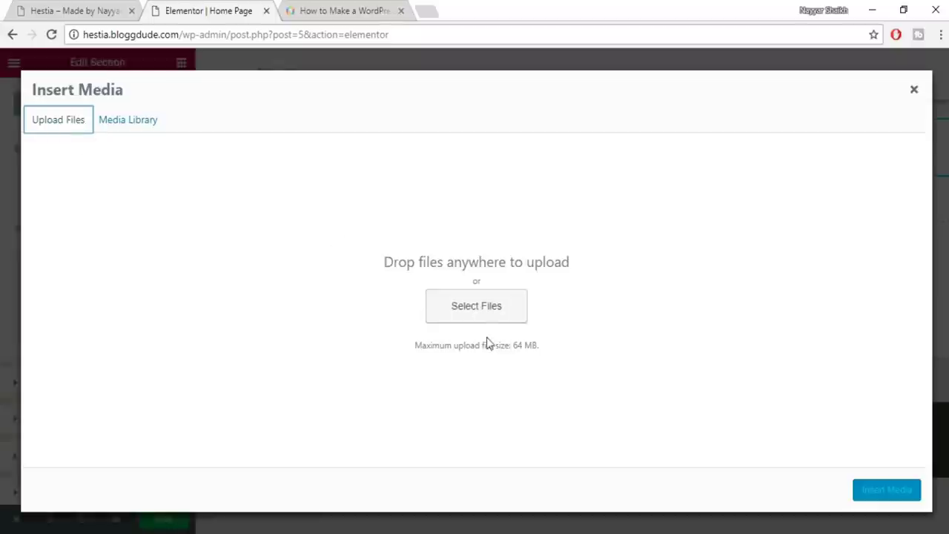
{"action": "left_click", "coordinate": [477, 317]}
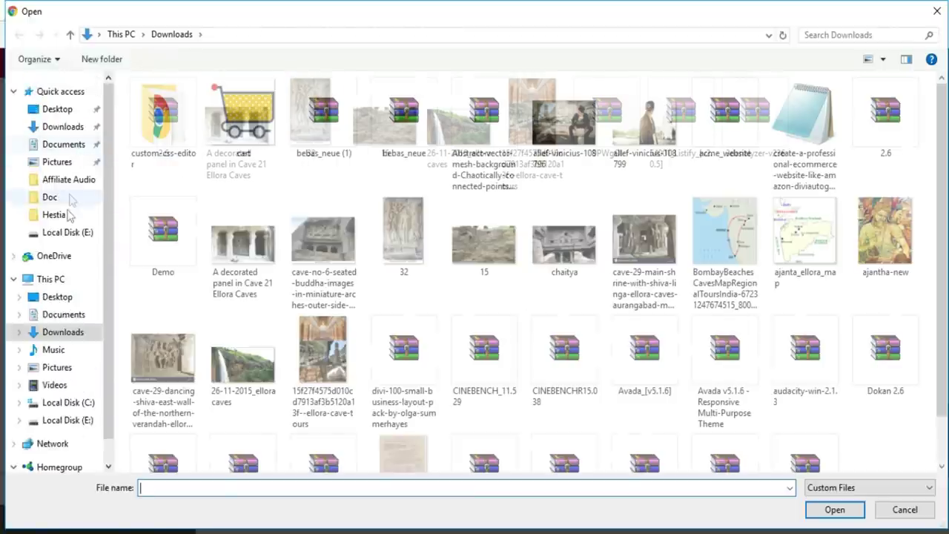
{"action": "left_click", "coordinate": [65, 214]}
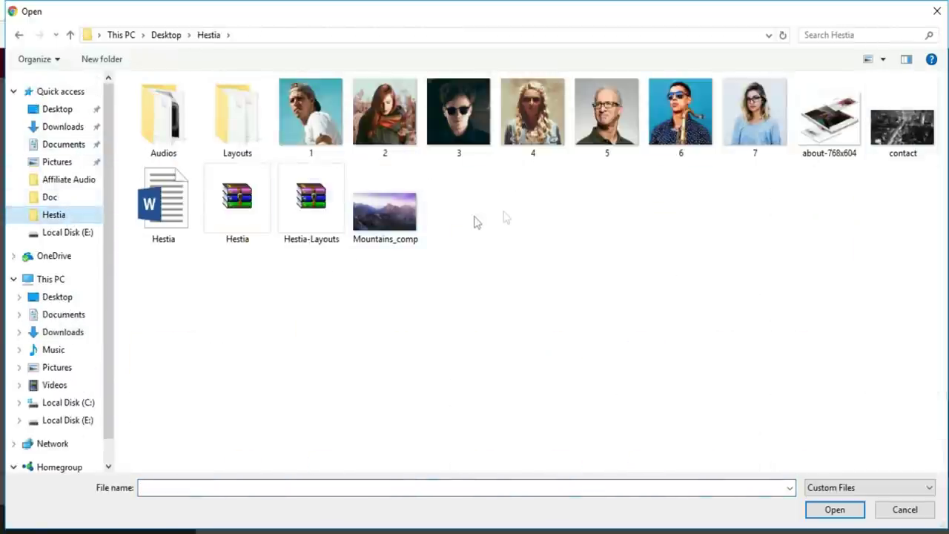
{"action": "left_click", "coordinate": [385, 212]}
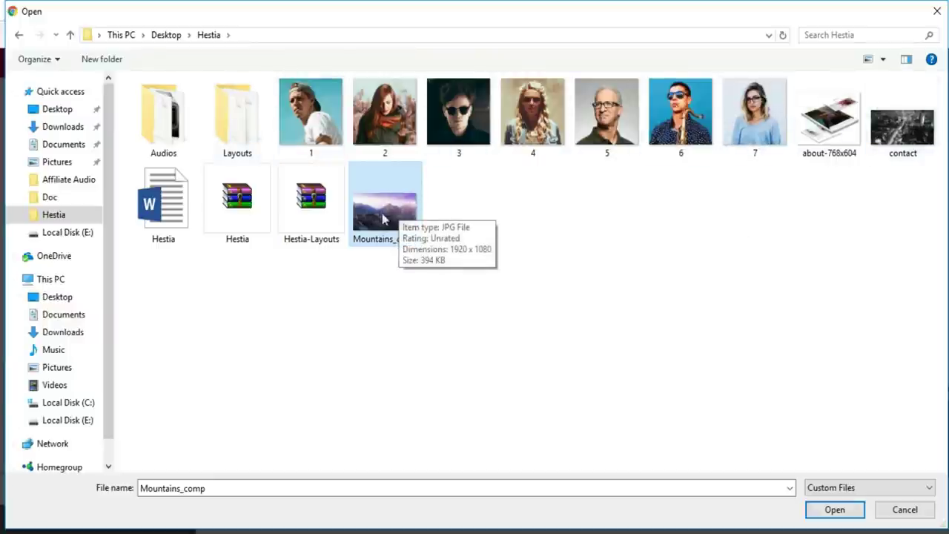
{"action": "left_click", "coordinate": [834, 509]}
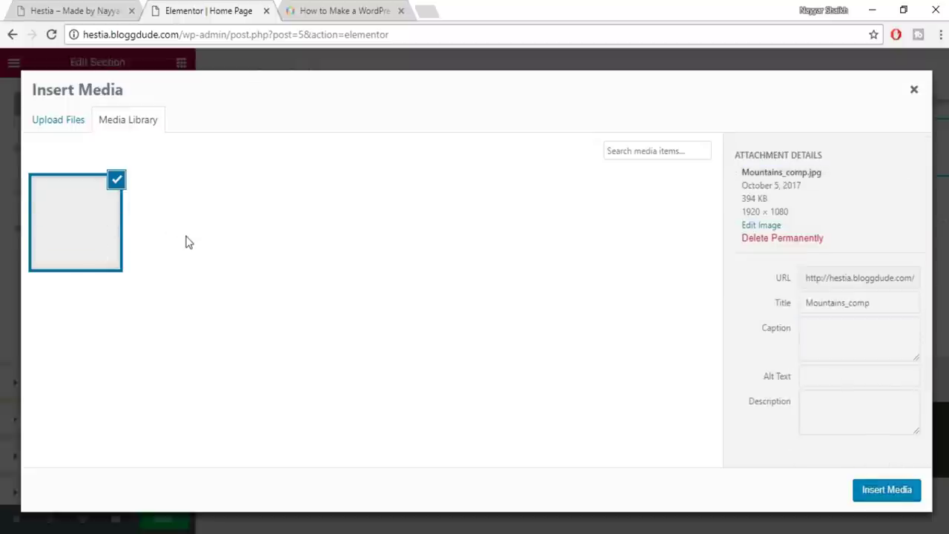
{"action": "left_click_drag", "start_coordinate": [883, 215], "coordinate": [831, 212]}
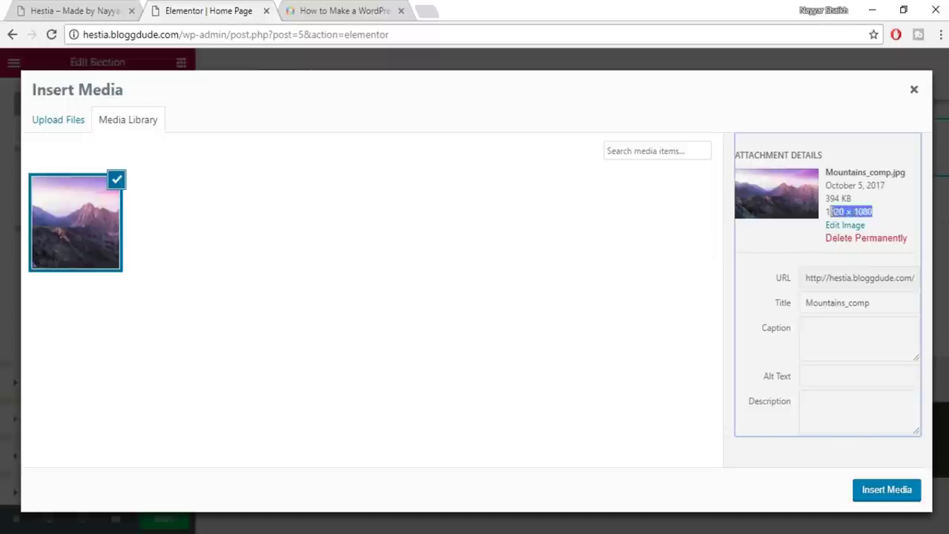
{"action": "left_click", "coordinate": [891, 492]}
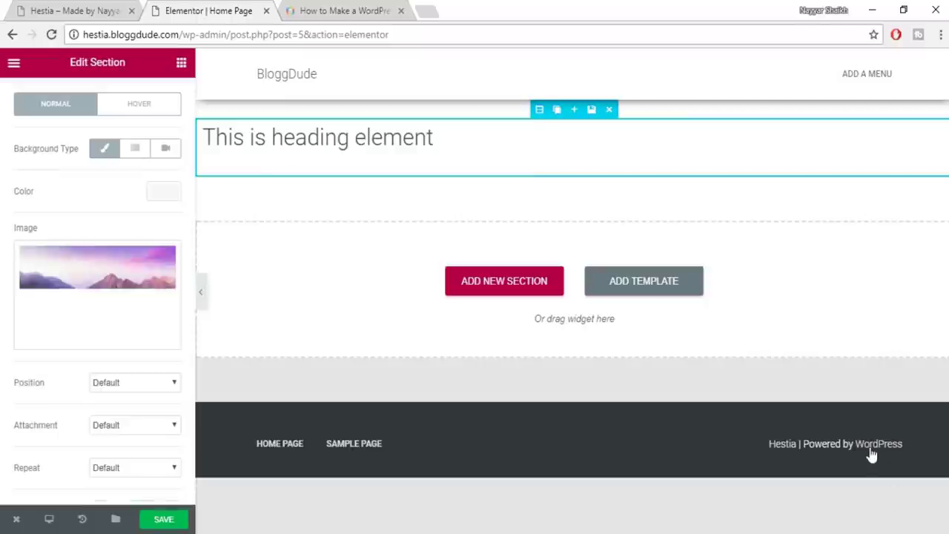
Dismiss the Microsoft account notification and compare the hero with the live site
{"action": "scroll", "coordinate": [142, 400], "scroll_direction": "down", "scroll_amount": 4}
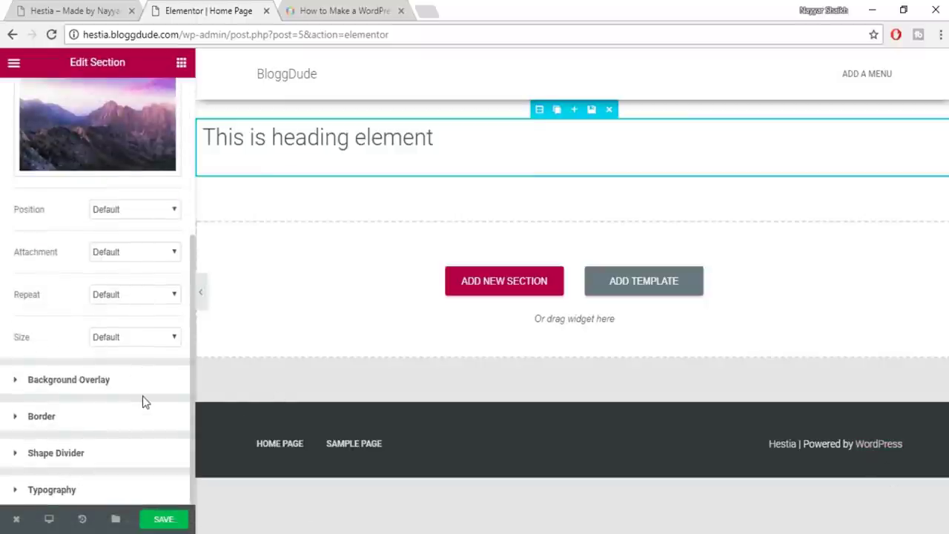
{"action": "scroll", "coordinate": [145, 401], "scroll_direction": "up", "scroll_amount": 4}
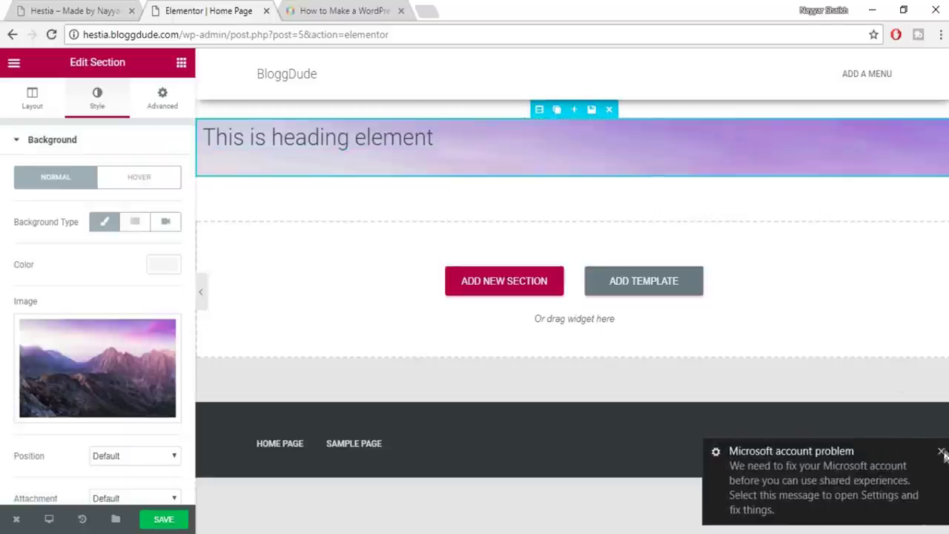
{"action": "left_click", "coordinate": [940, 451]}
{"action": "left_click", "coordinate": [85, 10]}
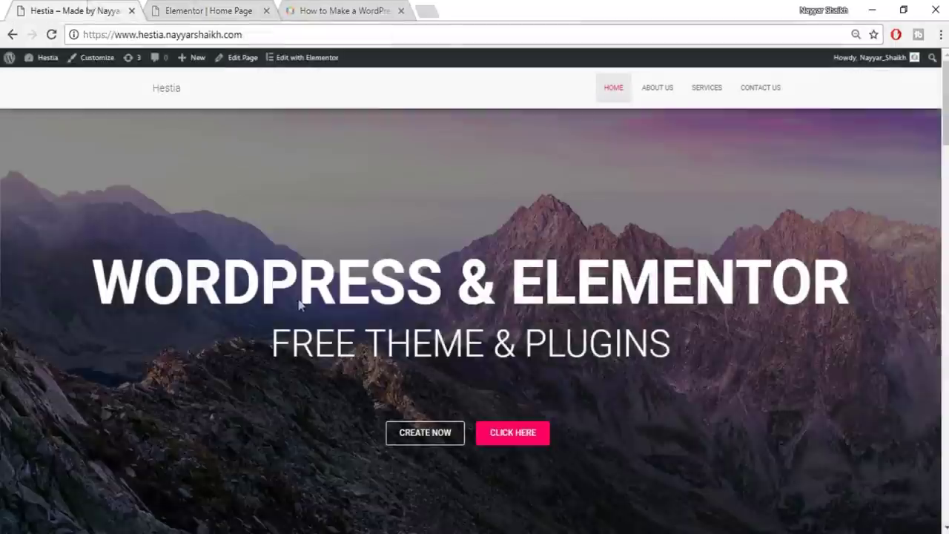
{"action": "left_click", "coordinate": [200, 10]}
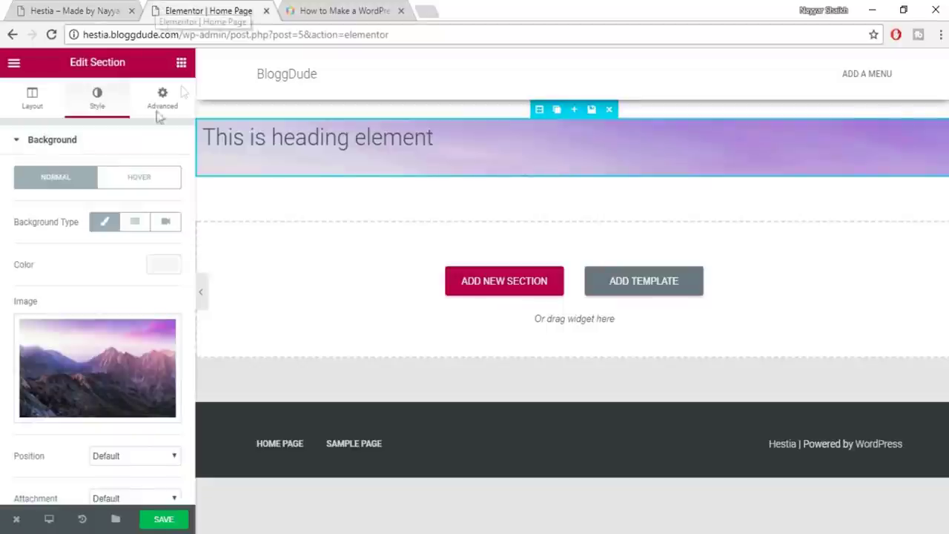
Set the section's Layout height to Fit To Screen
{"action": "left_click", "coordinate": [30, 111]}
{"action": "scroll", "coordinate": [122, 256], "scroll_direction": "down", "scroll_amount": 1}
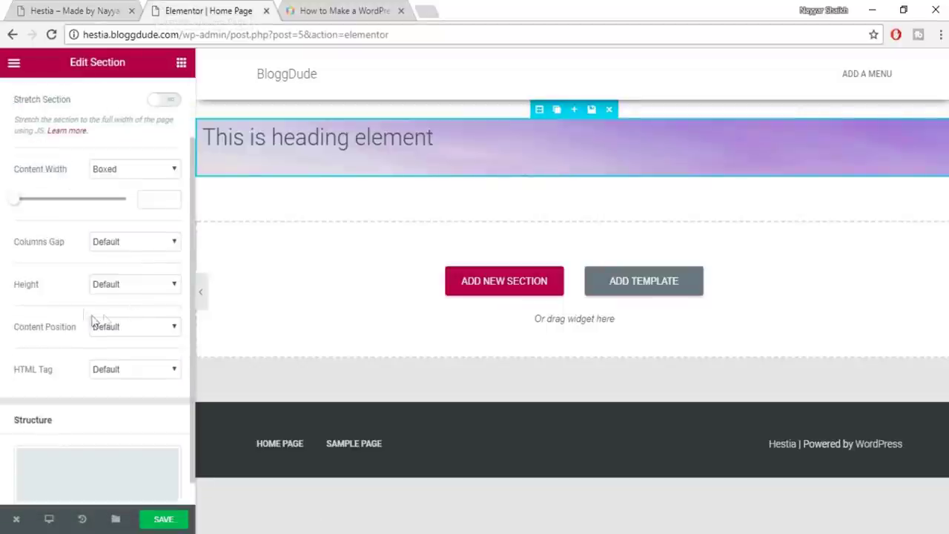
{"action": "left_click", "coordinate": [139, 287]}
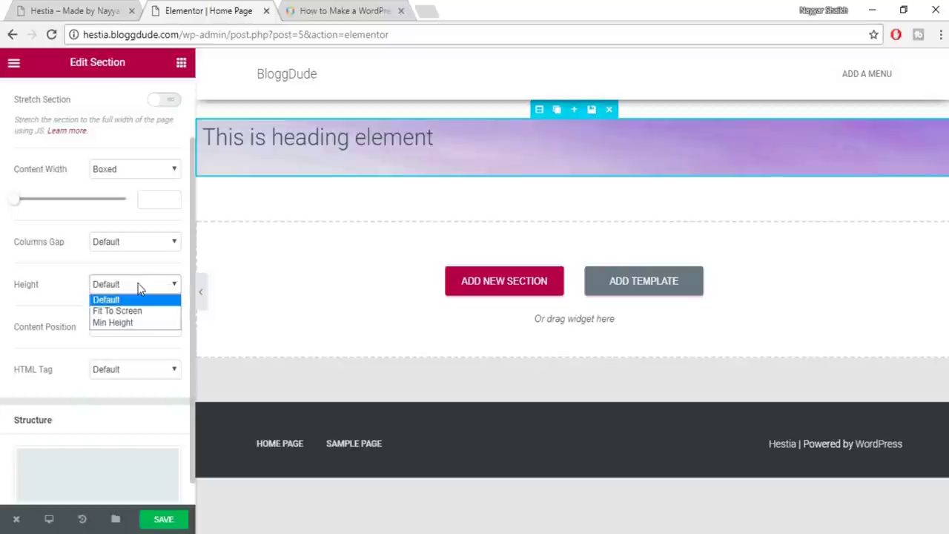
{"action": "left_click", "coordinate": [108, 311]}
{"action": "scroll", "coordinate": [663, 301], "scroll_direction": "down", "scroll_amount": 3}
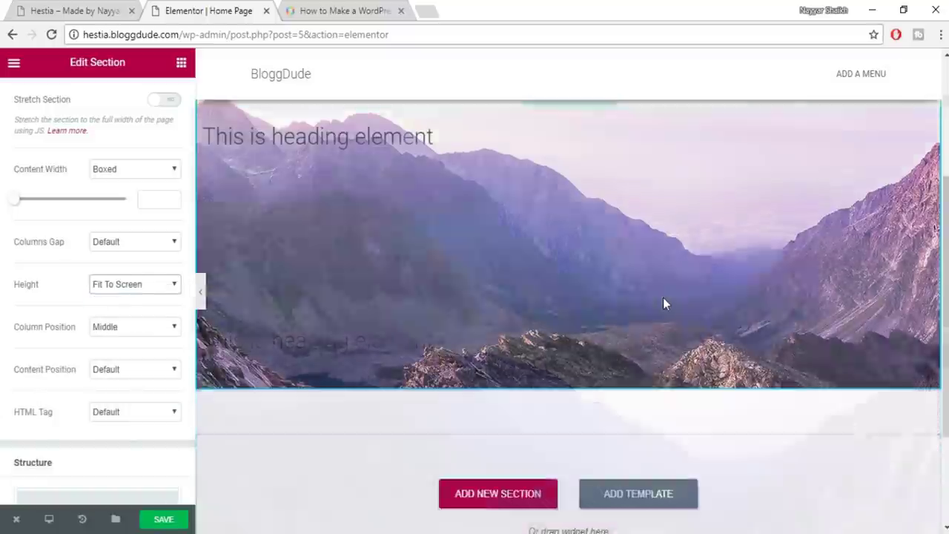
{"action": "scroll", "coordinate": [663, 301], "scroll_direction": "up", "scroll_amount": 4}
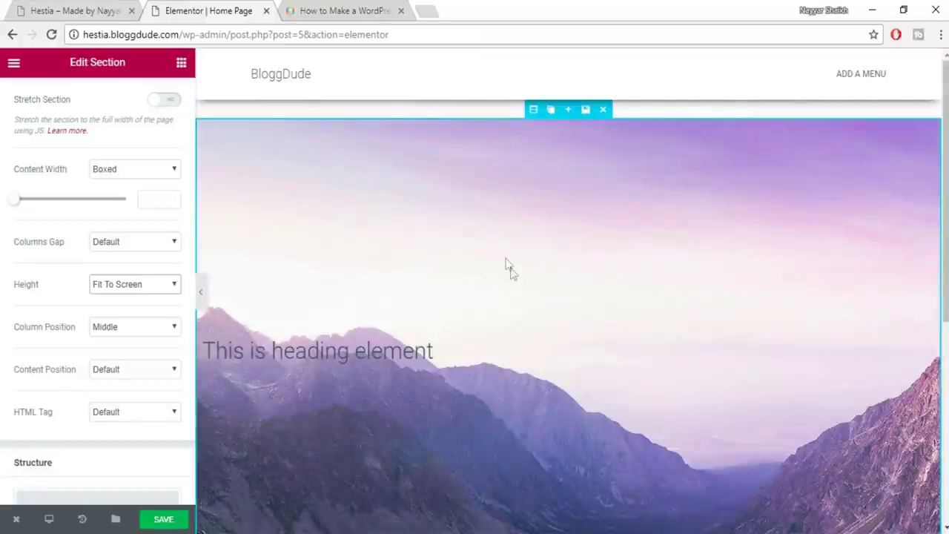
{"action": "scroll", "coordinate": [507, 261], "scroll_direction": "down", "scroll_amount": 1}
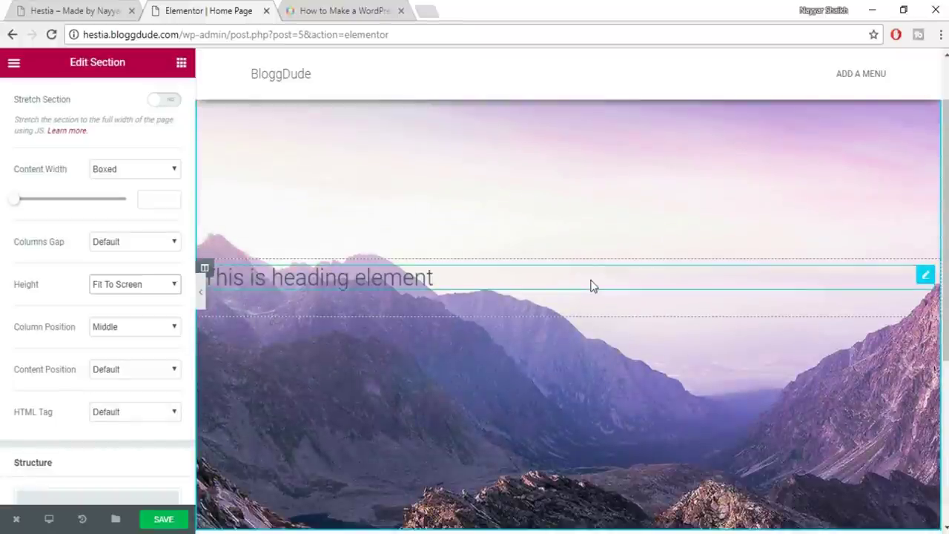
{"action": "scroll", "coordinate": [586, 223], "scroll_direction": "up", "scroll_amount": 1}
{"action": "scroll", "coordinate": [604, 346], "scroll_direction": "down", "scroll_amount": 2}
{"action": "scroll", "coordinate": [603, 342], "scroll_direction": "up", "scroll_amount": 1}
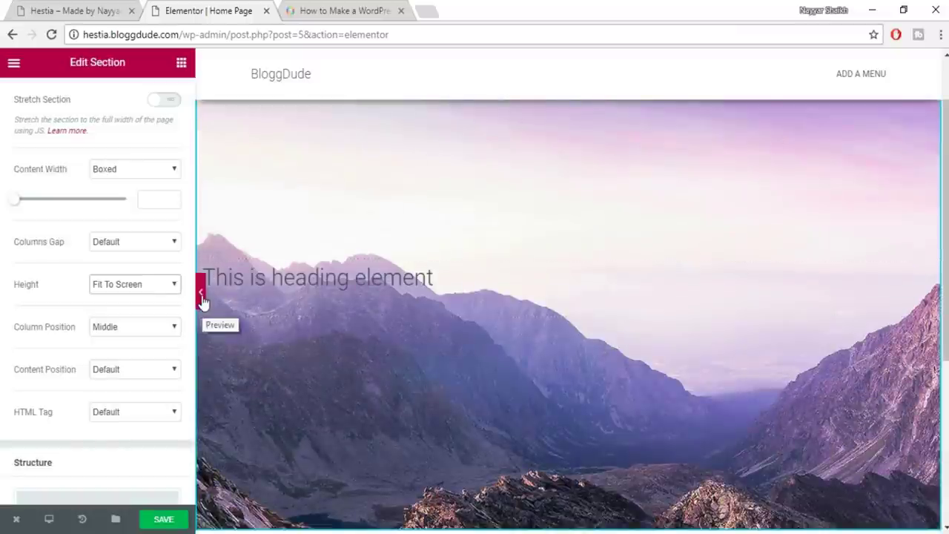
Preview the page without the editing panel, then restore the panel
{"action": "left_click", "coordinate": [201, 297]}
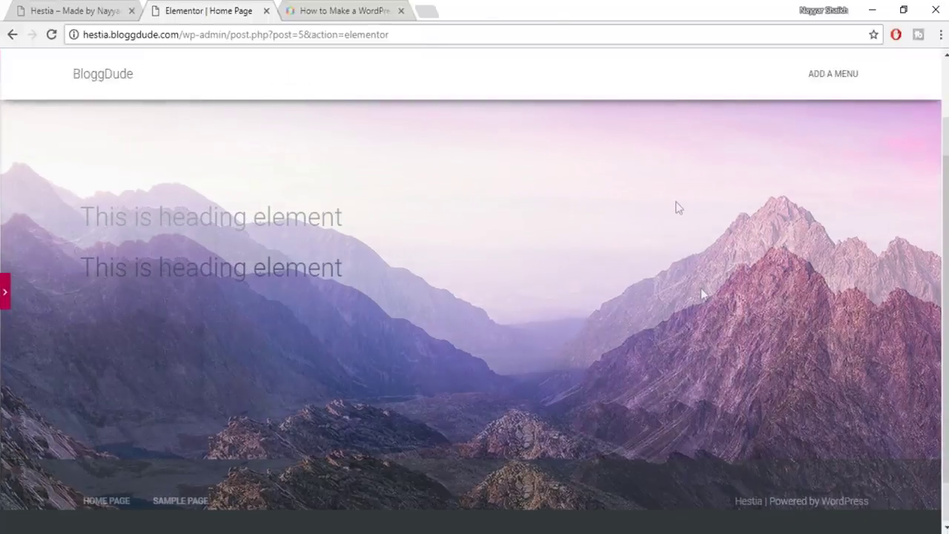
{"action": "scroll", "coordinate": [675, 205], "scroll_direction": "up", "scroll_amount": 2}
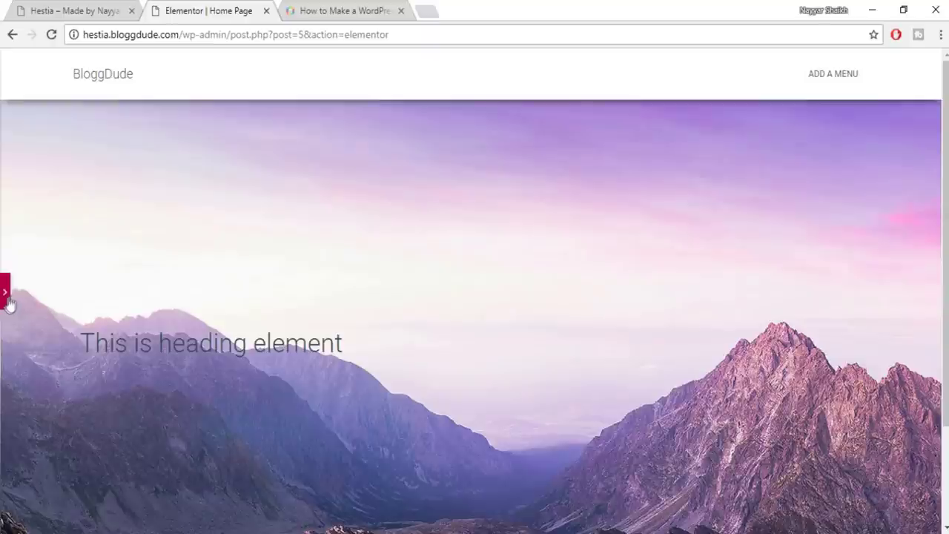
{"action": "left_click", "coordinate": [6, 301]}
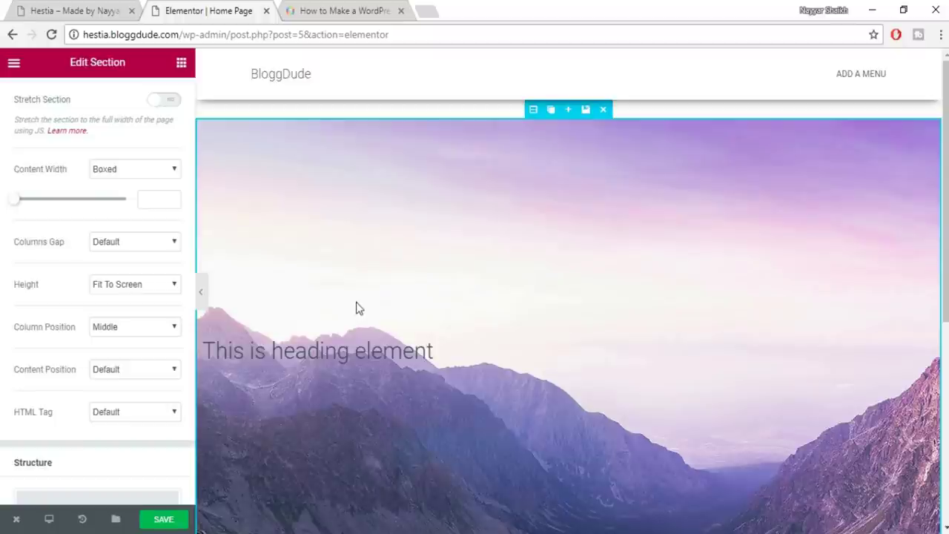
Save the page, check the live site's heading, then open the heading widget's settings
{"action": "left_click", "coordinate": [164, 522]}
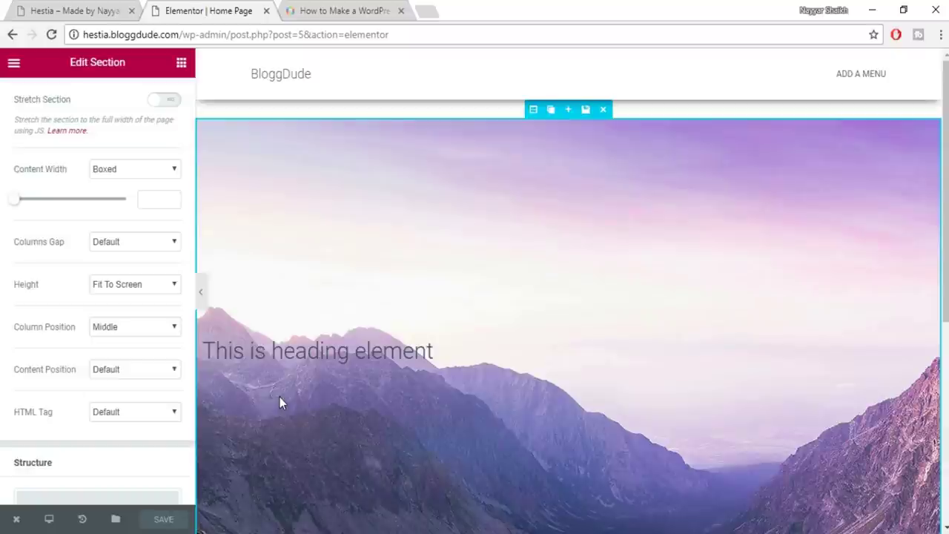
{"action": "left_click", "coordinate": [111, 10]}
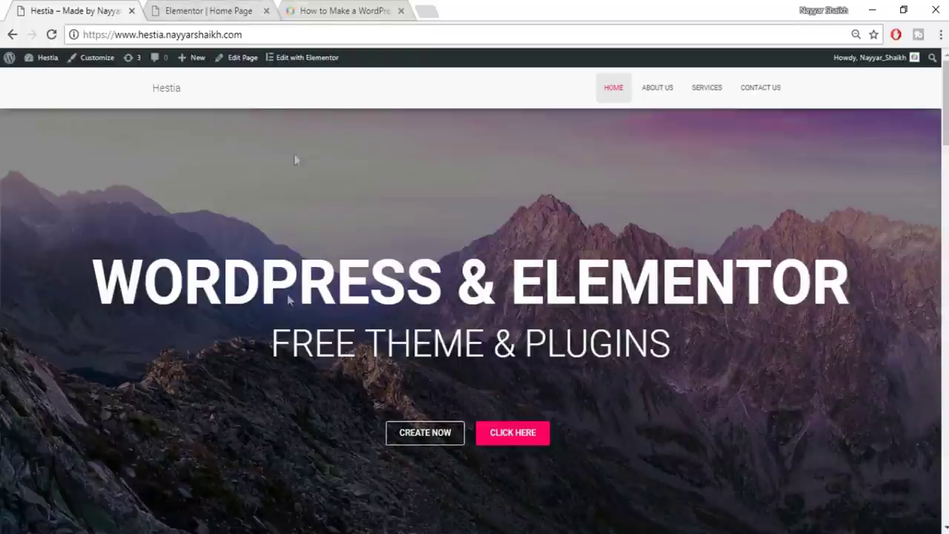
{"action": "left_click_drag", "start_coordinate": [89, 282], "coordinate": [852, 251]}
{"action": "key", "text": "ctrl+c"}
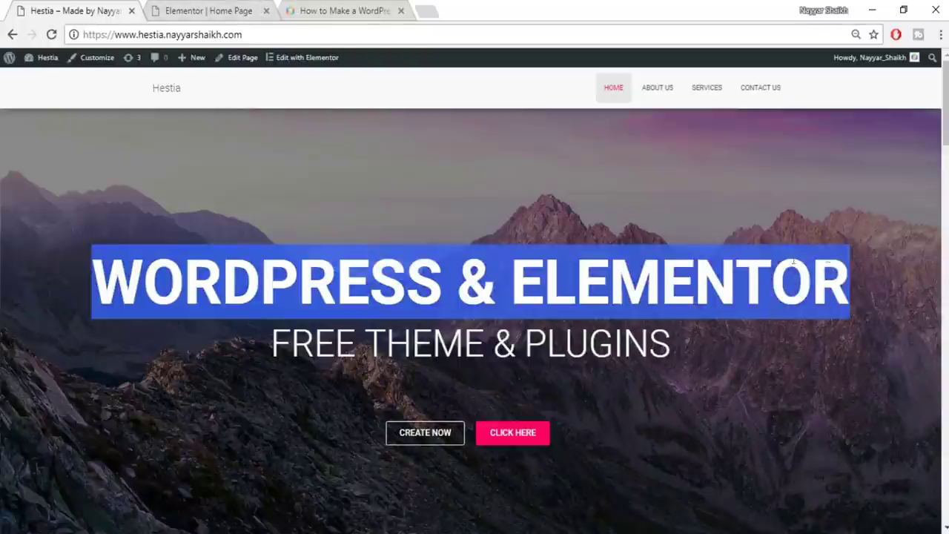
{"action": "left_click", "coordinate": [418, 335]}
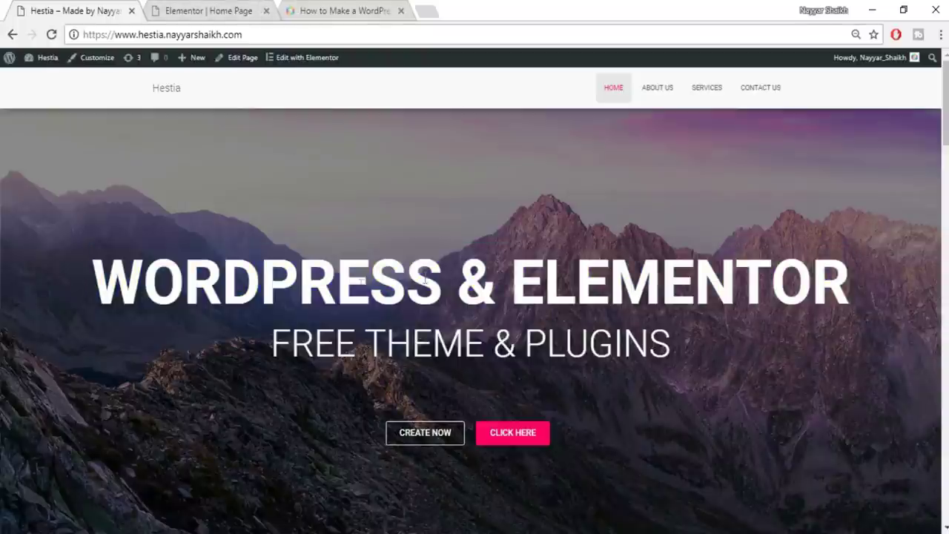
{"action": "left_click", "coordinate": [239, 7]}
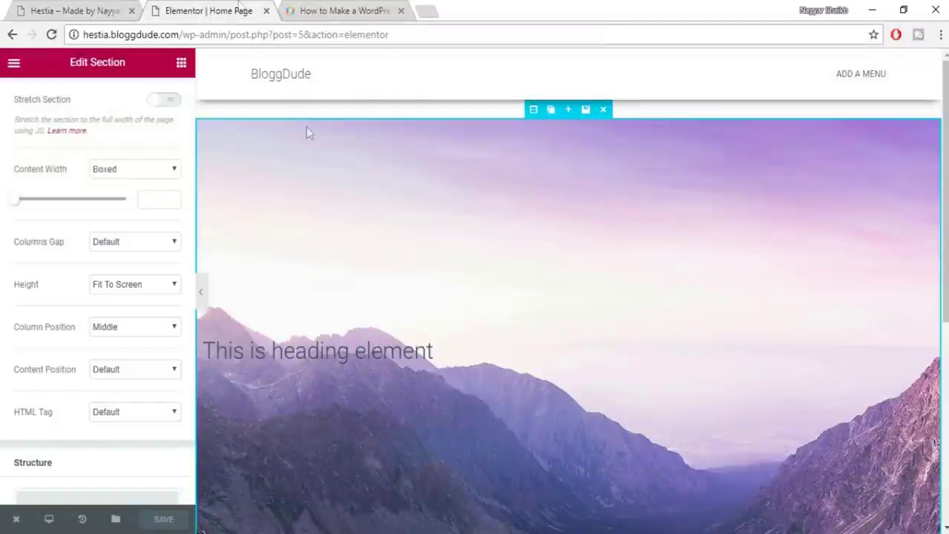
{"action": "left_click", "coordinate": [445, 351]}
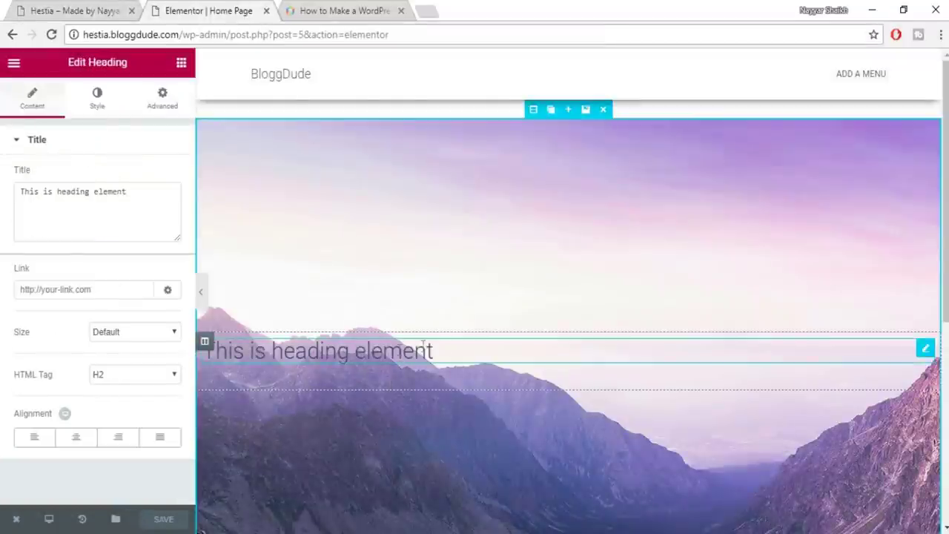
Replace the heading title with WORDPRESS & ELEMENTOR and centre-align it
{"action": "left_click_drag", "start_coordinate": [141, 205], "coordinate": [14, 209]}
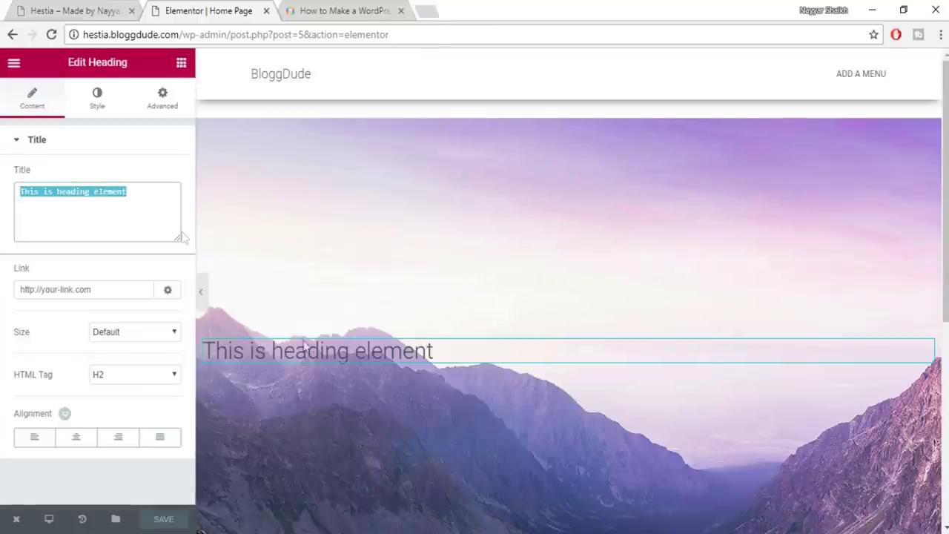
{"action": "key", "text": "ctrl+v"}
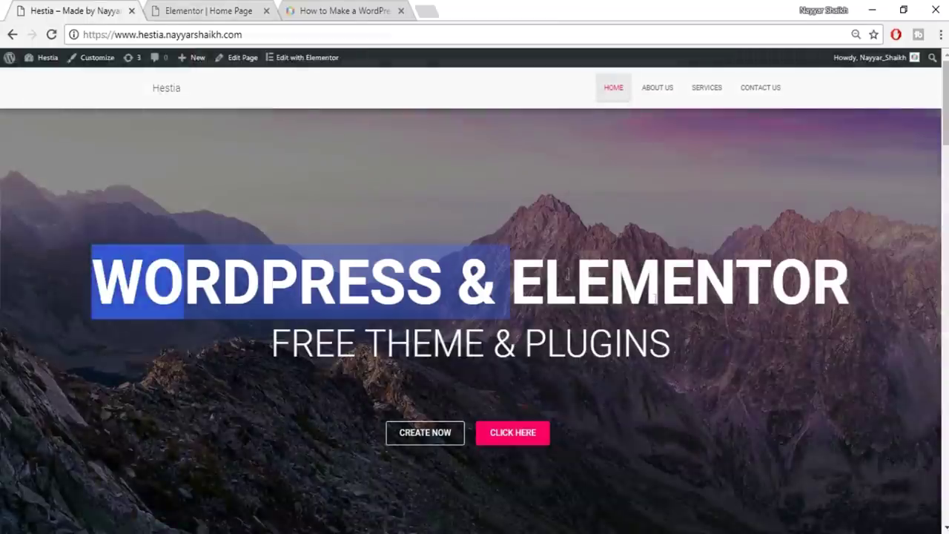
{"action": "left_click_drag", "start_coordinate": [567, 275], "coordinate": [747, 326]}
{"action": "left_click", "coordinate": [232, 66]}
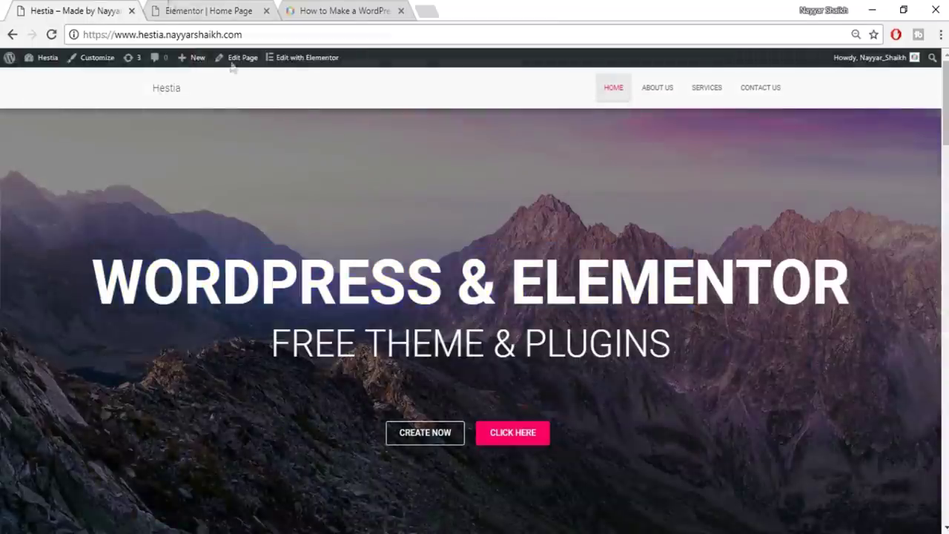
{"action": "left_click", "coordinate": [244, 7]}
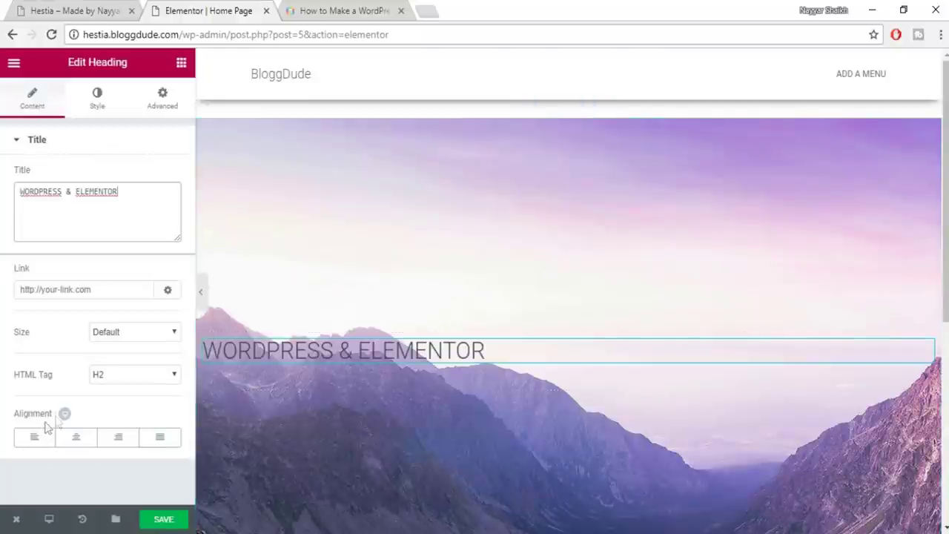
{"action": "left_click", "coordinate": [80, 445]}
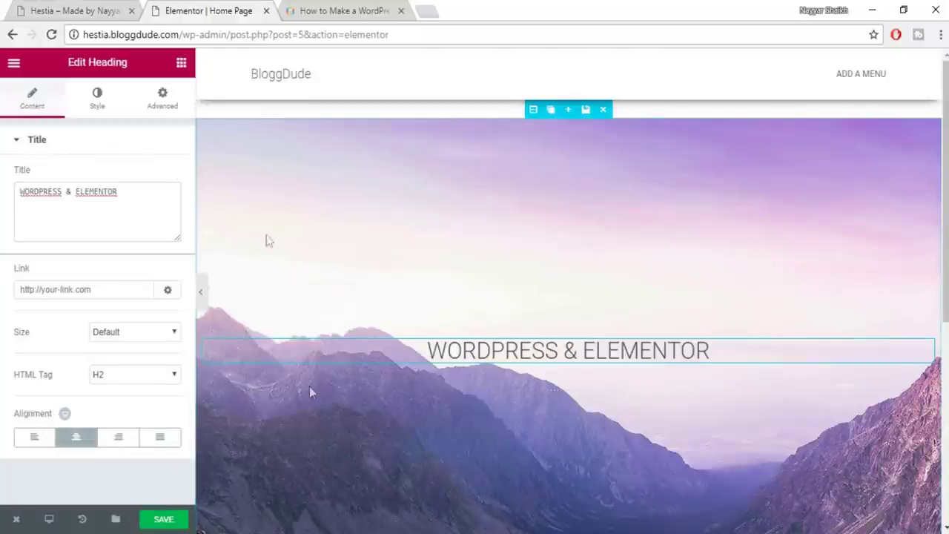
Set the heading text colour to white #ffffff
{"action": "left_click", "coordinate": [107, 108]}
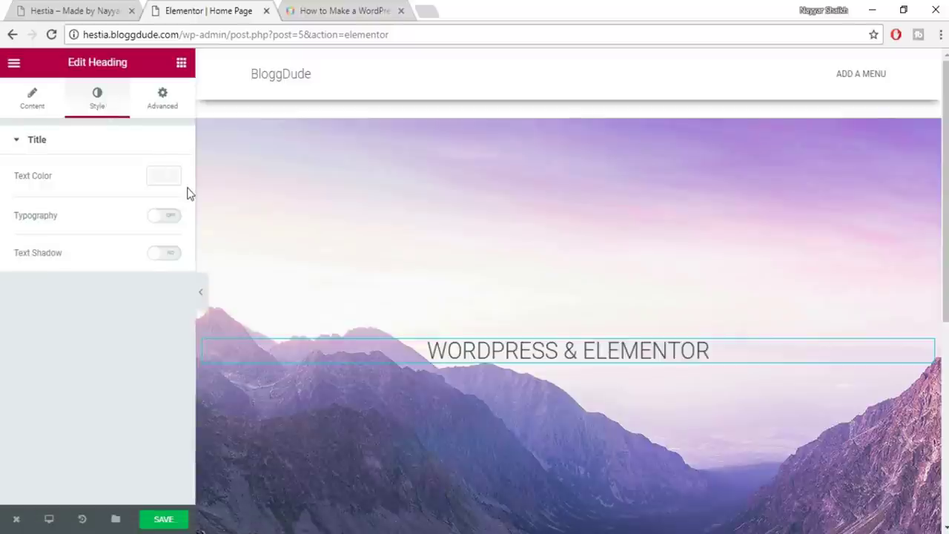
{"action": "left_click", "coordinate": [161, 183]}
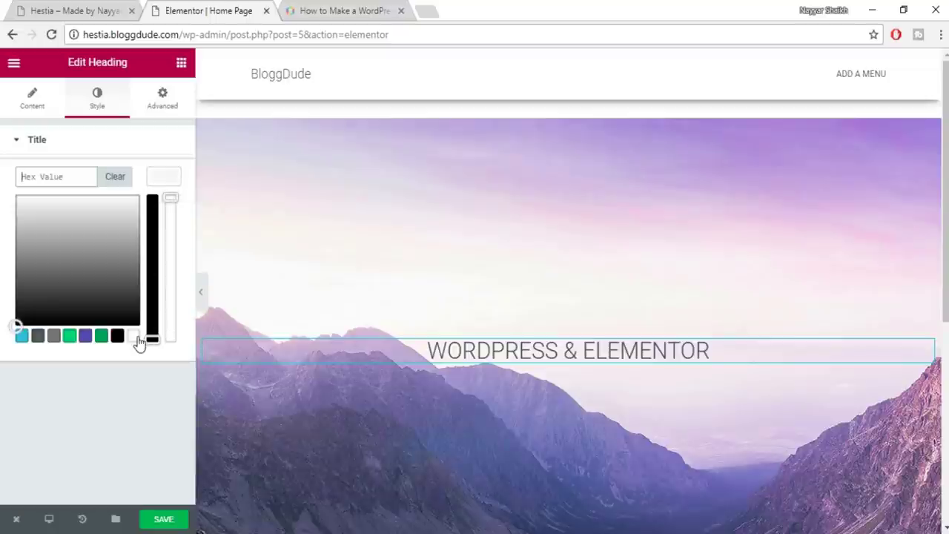
{"action": "left_click", "coordinate": [133, 337]}
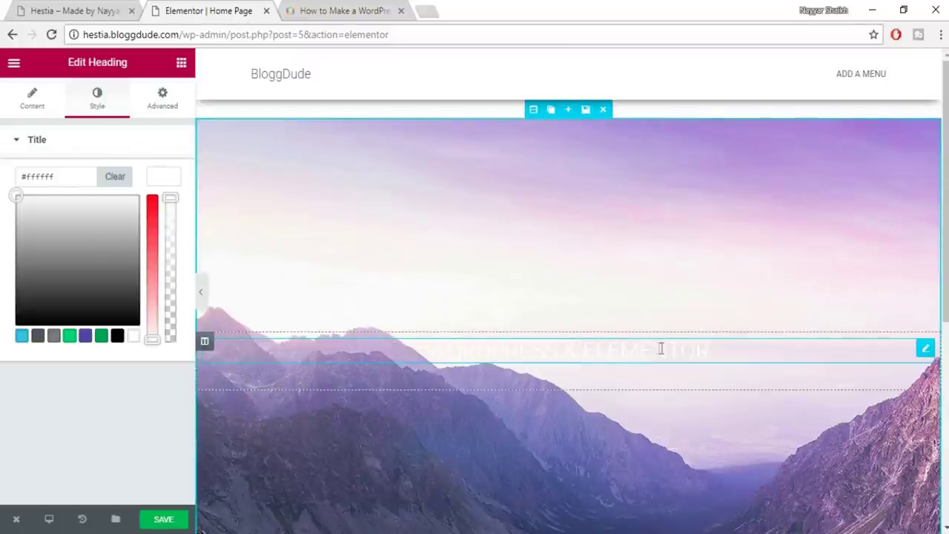
{"action": "scroll", "coordinate": [860, 306], "scroll_direction": "down", "scroll_amount": 2}
{"action": "scroll", "coordinate": [847, 324], "scroll_direction": "up", "scroll_amount": 2}
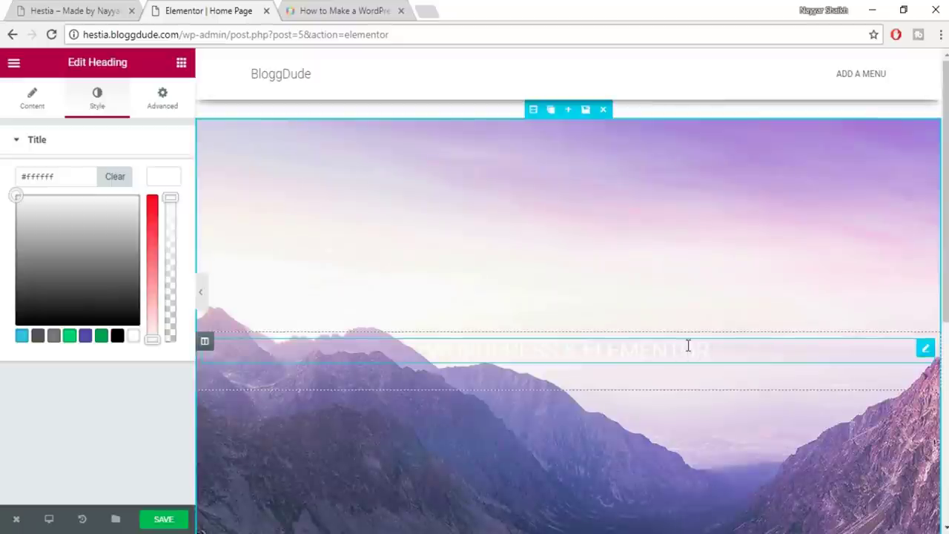
{"action": "left_click", "coordinate": [172, 185]}
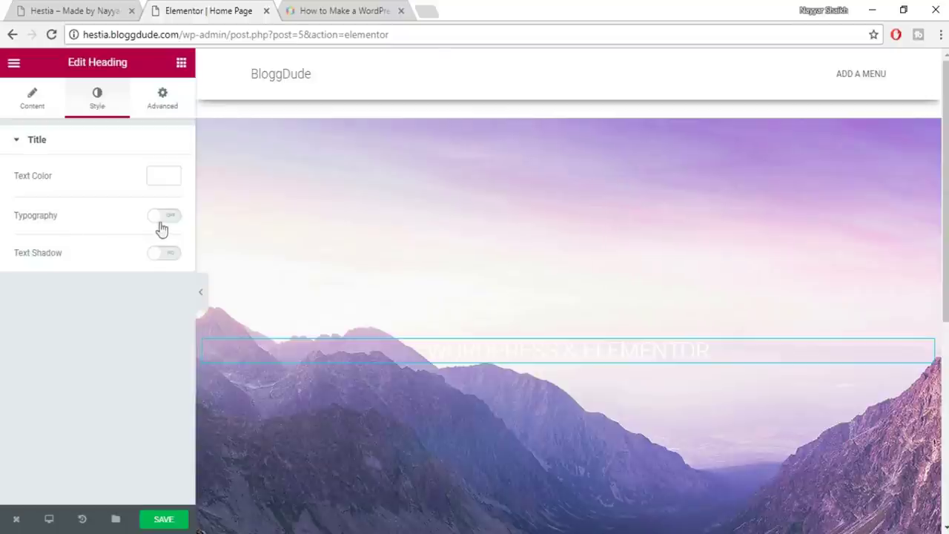
Enable custom typography and set the heading font size to 75 px
{"action": "left_click", "coordinate": [164, 221]}
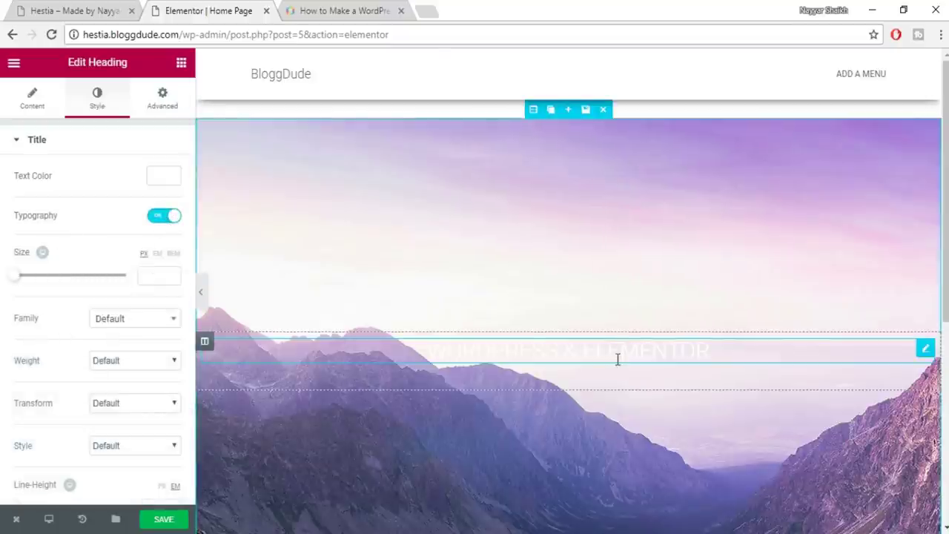
{"action": "scroll", "coordinate": [633, 345], "scroll_direction": "down", "scroll_amount": 2}
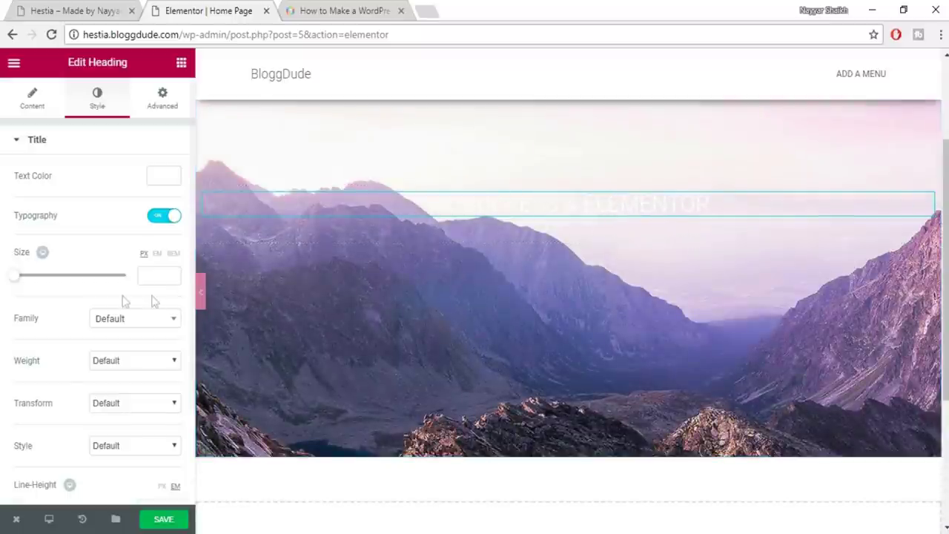
{"action": "left_click_drag", "start_coordinate": [25, 279], "coordinate": [55, 287]}
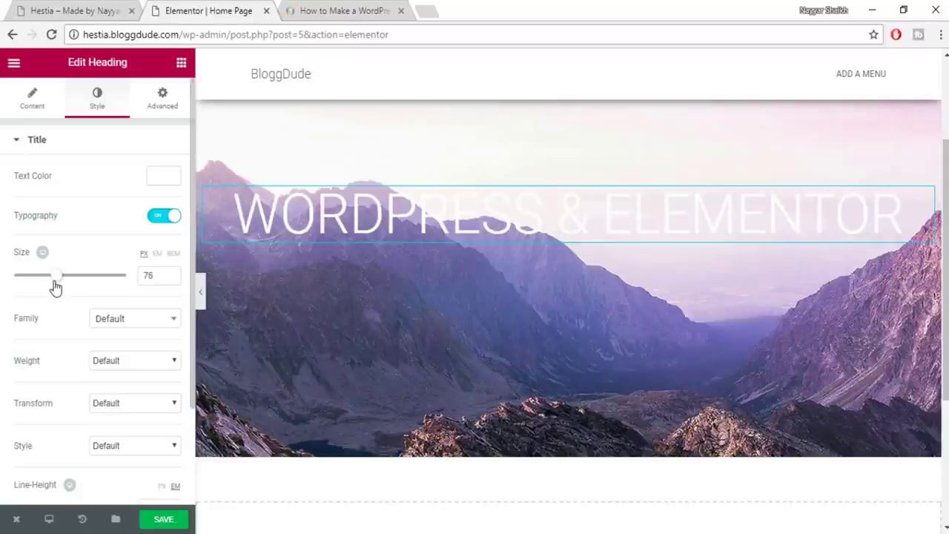
{"action": "left_click", "coordinate": [162, 276]}
{"action": "key", "text": "Down"}
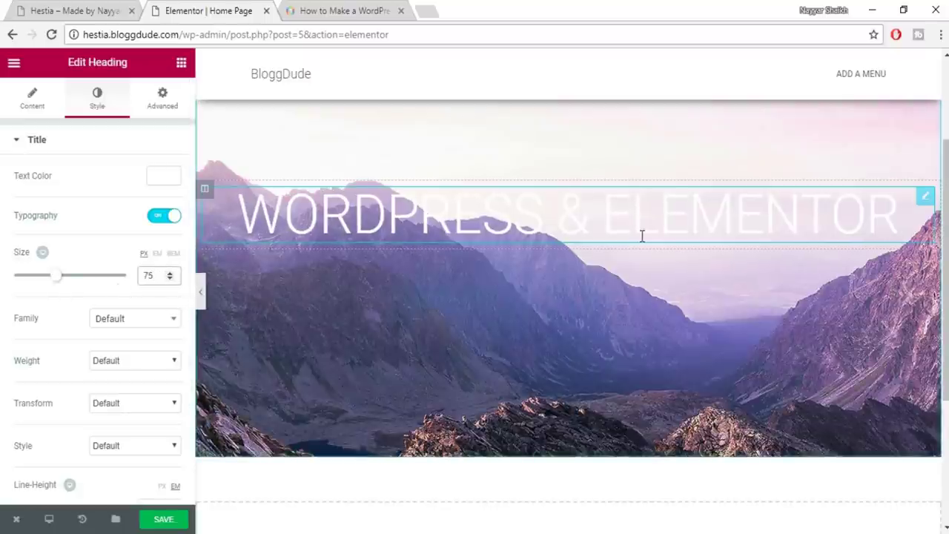
Set the heading font family to Roboto and compare it with the live site
{"action": "left_click", "coordinate": [164, 326]}
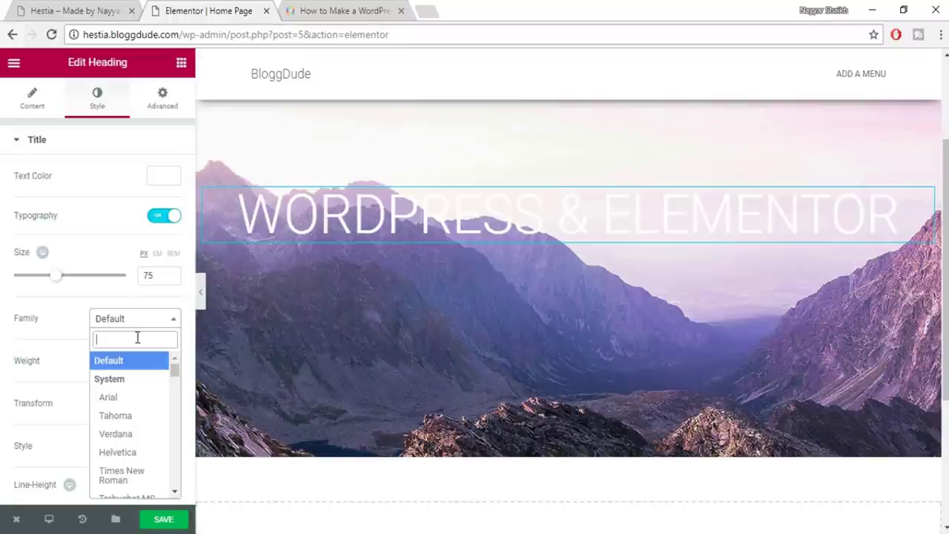
{"action": "type", "text": "robo"}
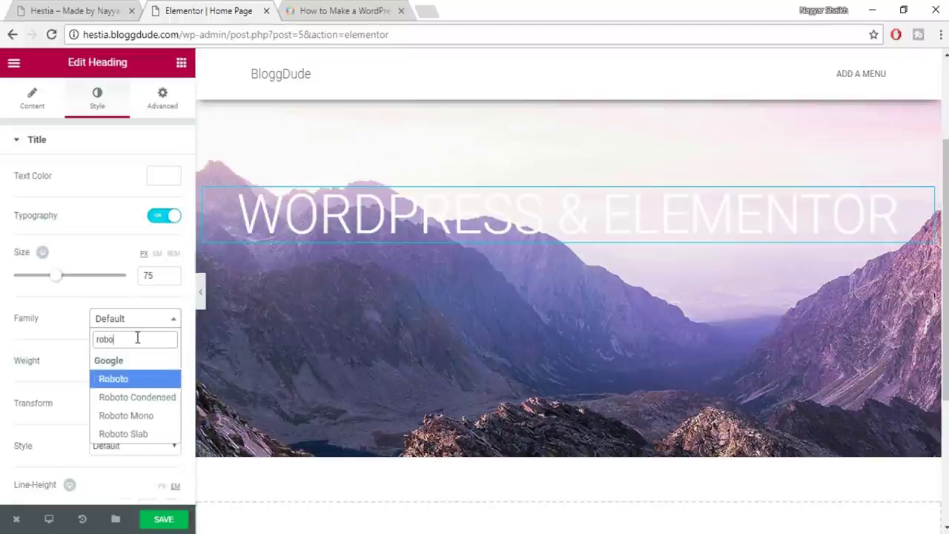
{"action": "left_click", "coordinate": [139, 381]}
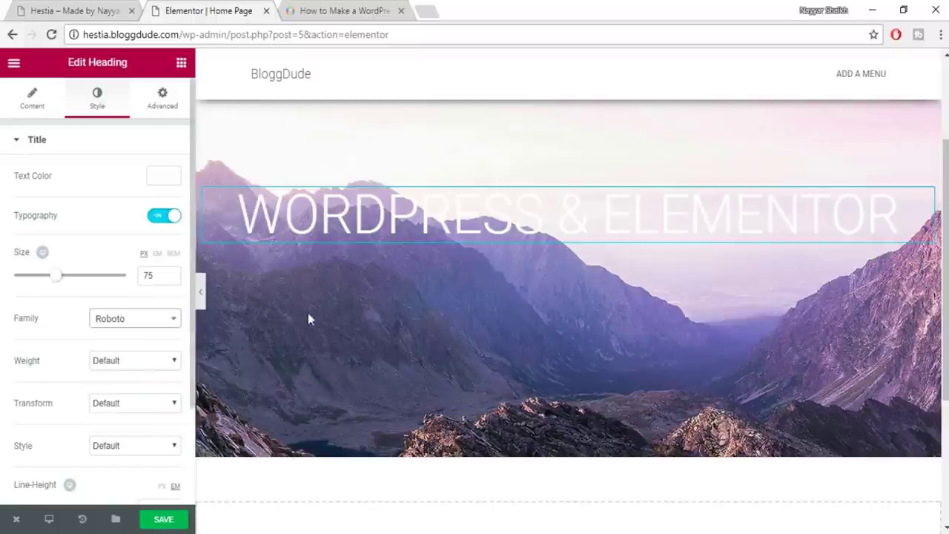
{"action": "scroll", "coordinate": [751, 267], "scroll_direction": "up", "scroll_amount": 2}
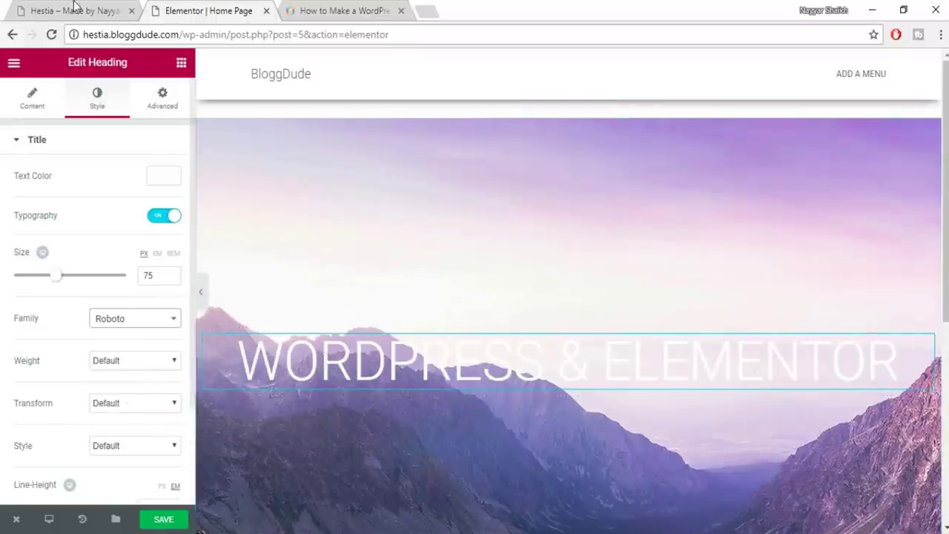
{"action": "key", "text": "ctrl+shift+Tab"}
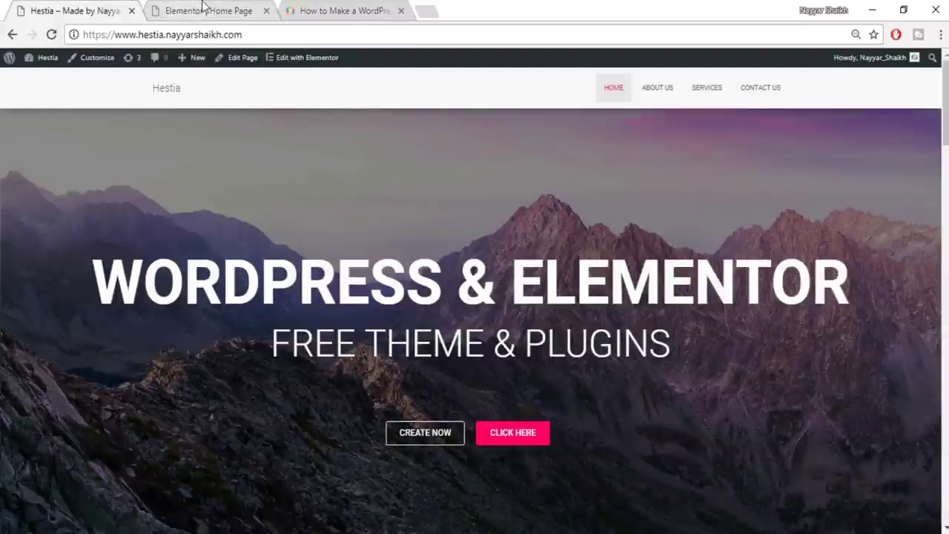
{"action": "left_click", "coordinate": [178, 11]}
{"action": "left_click", "coordinate": [130, 362]}
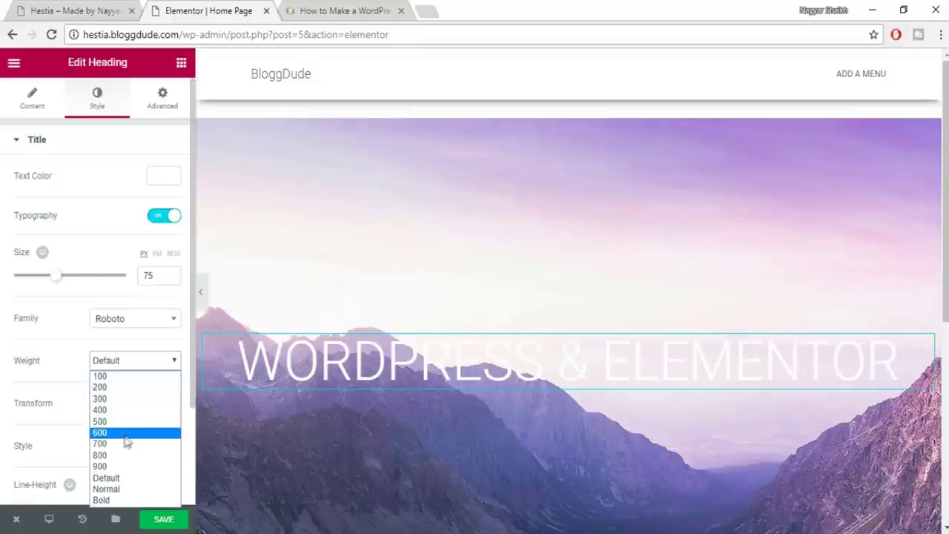
Set the heading font weight to 600 and compare it with the live site
{"action": "left_click", "coordinate": [125, 437]}
{"action": "scroll", "coordinate": [704, 311], "scroll_direction": "down", "scroll_amount": 2}
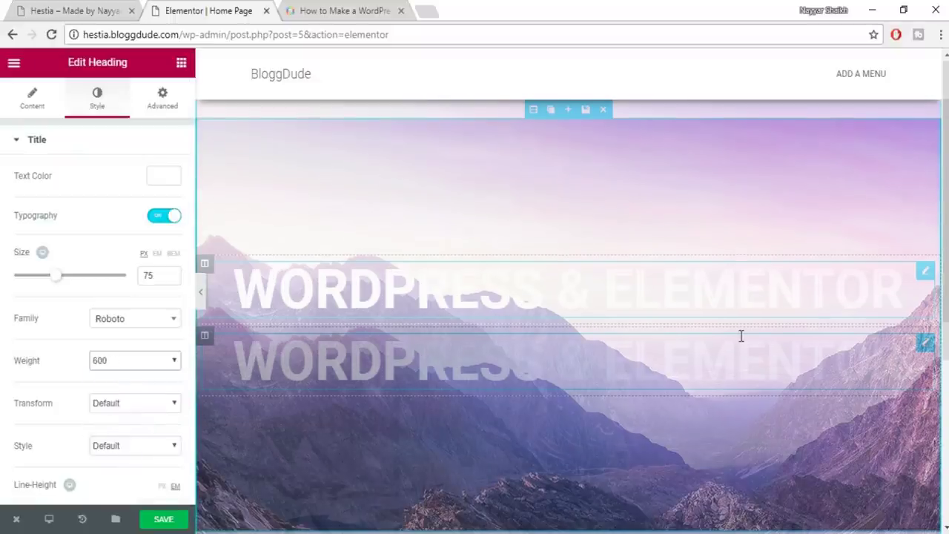
{"action": "scroll", "coordinate": [674, 282], "scroll_direction": "up", "scroll_amount": 1}
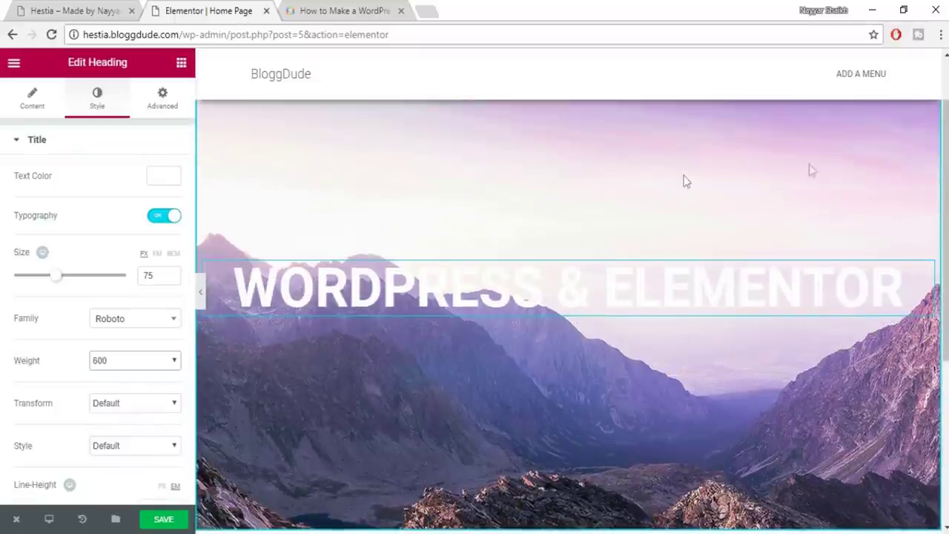
{"action": "left_click", "coordinate": [121, 10]}
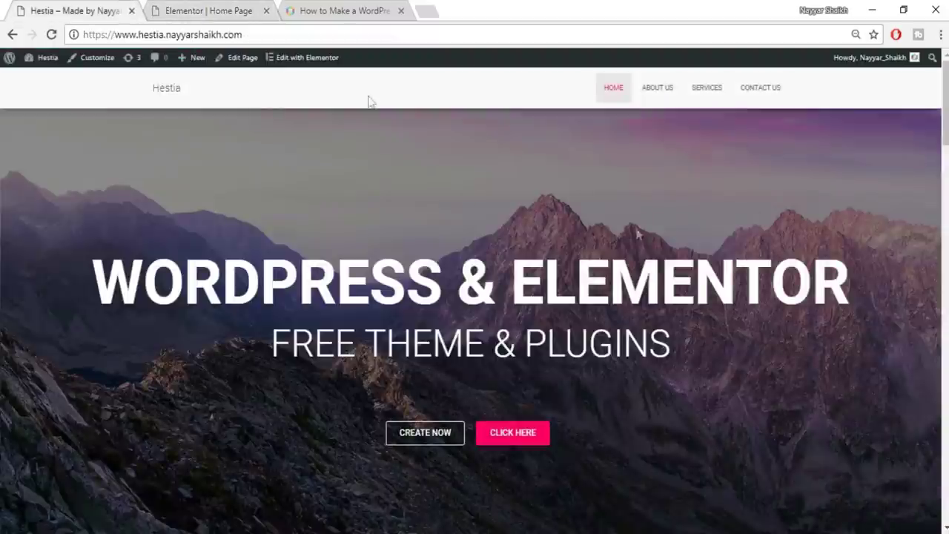
{"action": "left_click", "coordinate": [229, 10]}
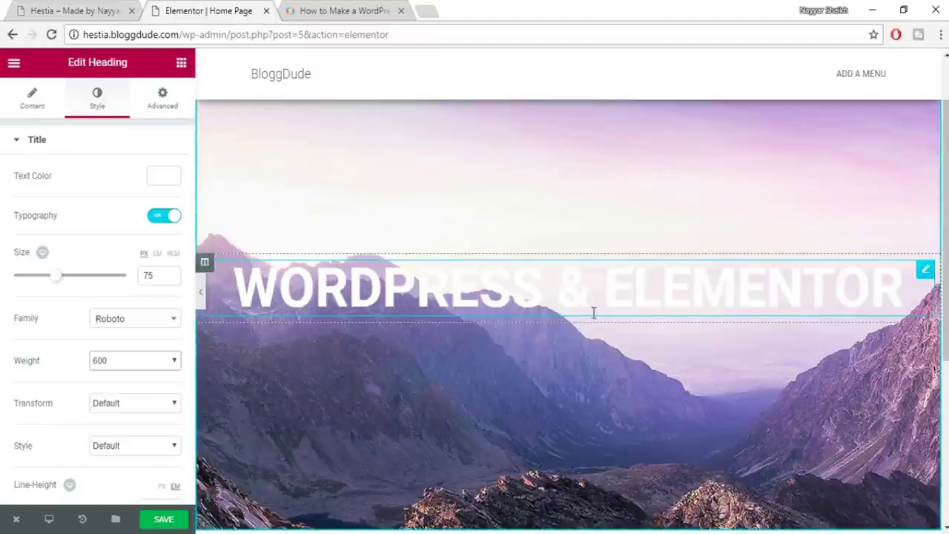
Save the page with the new heading styling
{"action": "scroll", "coordinate": [593, 315], "scroll_direction": "up", "scroll_amount": 1}
{"action": "scroll", "coordinate": [828, 278], "scroll_direction": "down", "scroll_amount": 2}
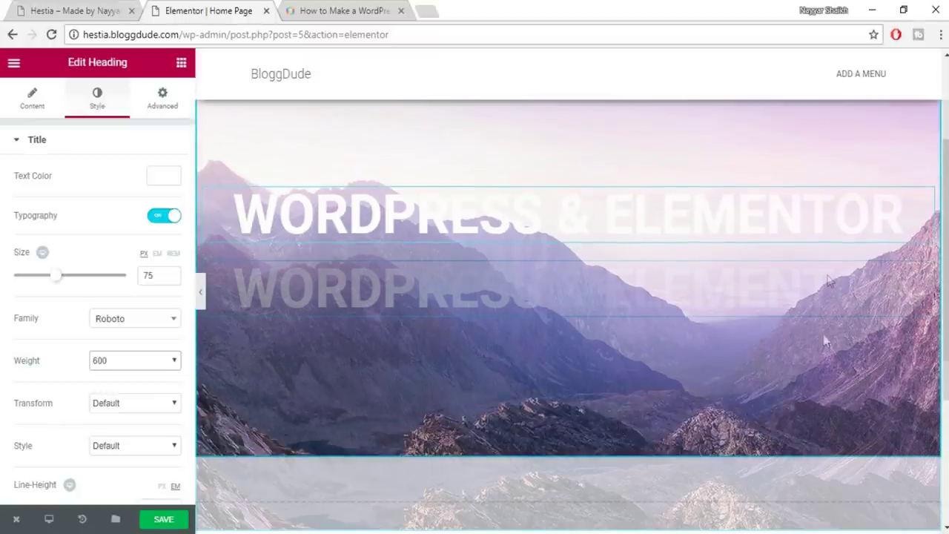
{"action": "scroll", "coordinate": [638, 319], "scroll_direction": "up", "scroll_amount": 1}
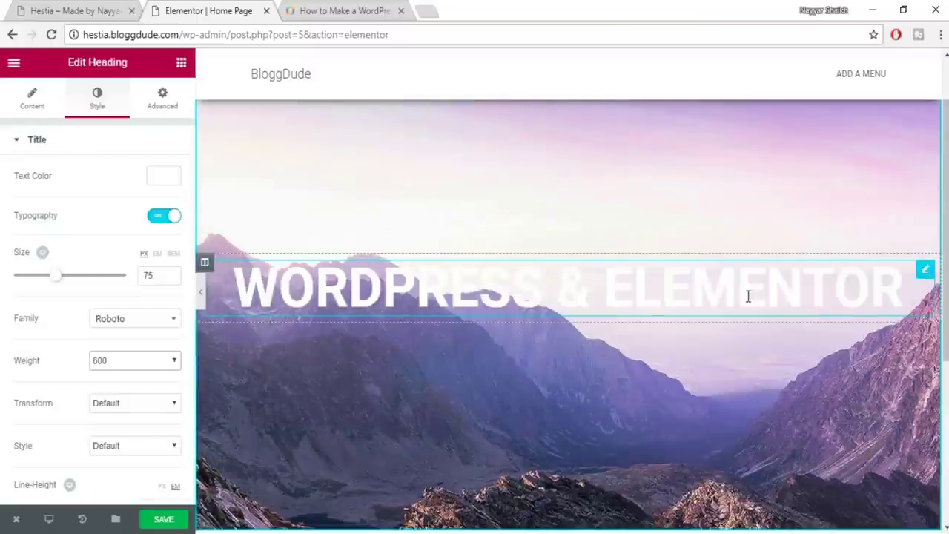
{"action": "left_click", "coordinate": [164, 520]}
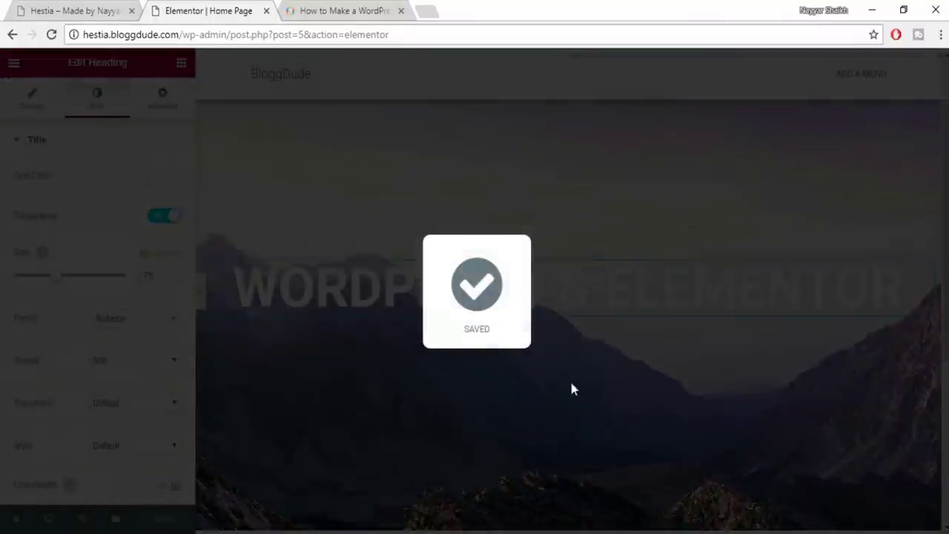
{"action": "scroll", "coordinate": [479, 175], "scroll_direction": "up", "scroll_amount": 1}
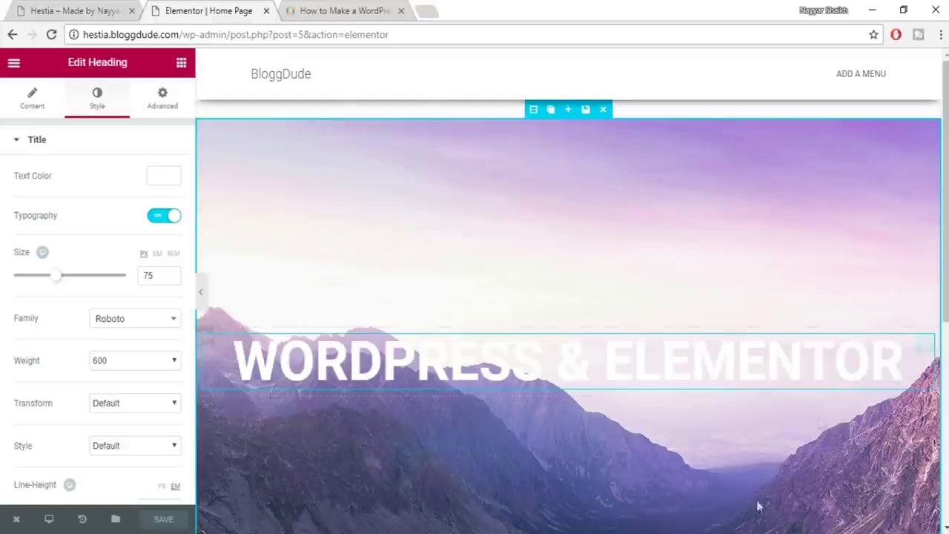
Select the hero section and open its Style settings
{"action": "left_click", "coordinate": [534, 109]}
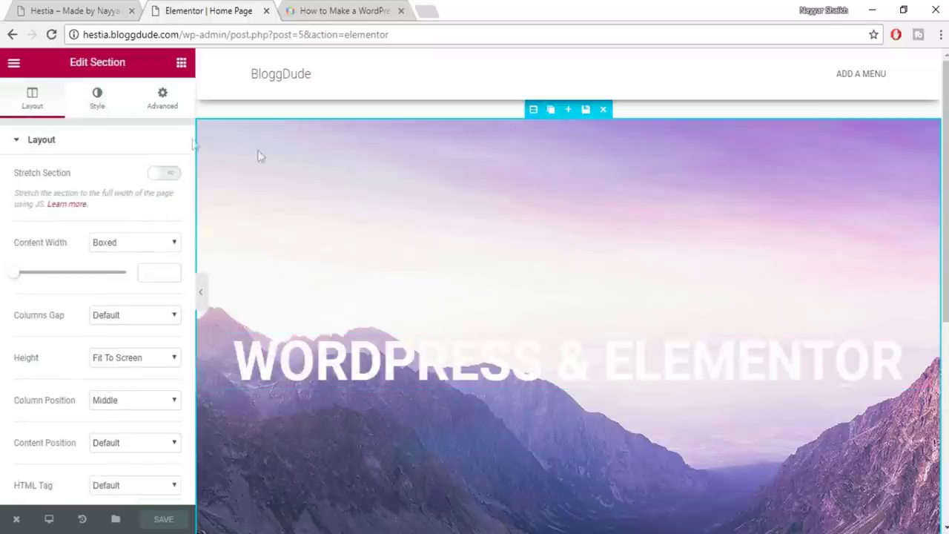
{"action": "left_click", "coordinate": [99, 106]}
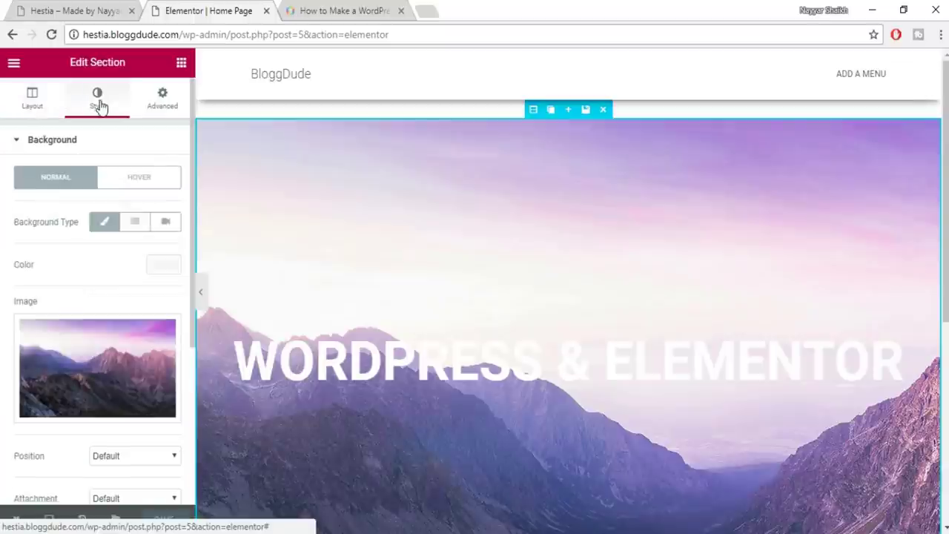
{"action": "mouse_move", "coordinate": [126, 347]}
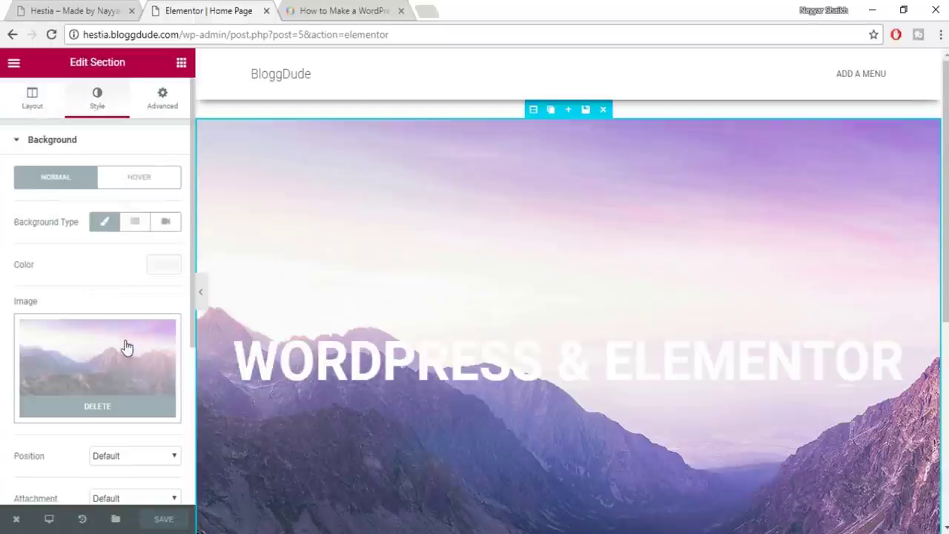
{"action": "scroll", "coordinate": [126, 347], "scroll_direction": "down", "scroll_amount": 4}
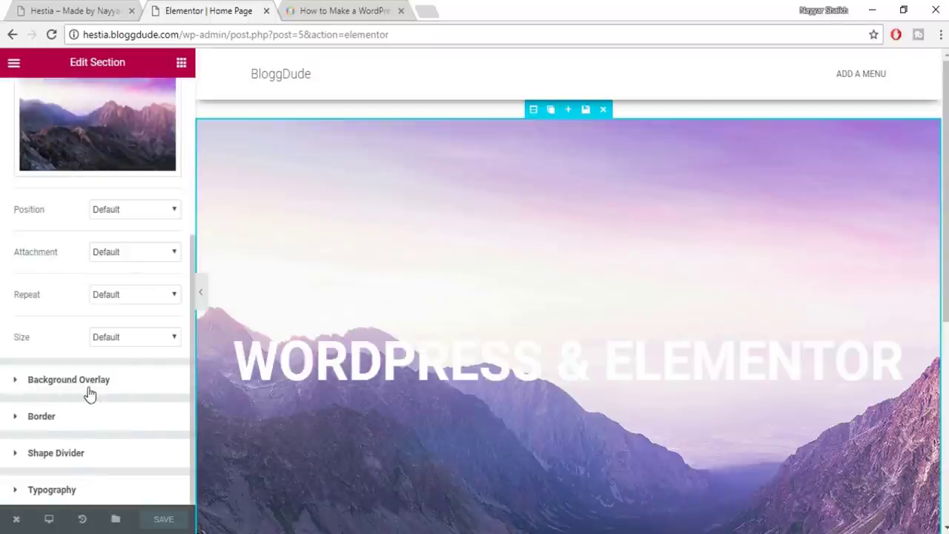
Add a Classic background overlay coloured black #000000
{"action": "left_click", "coordinate": [95, 381]}
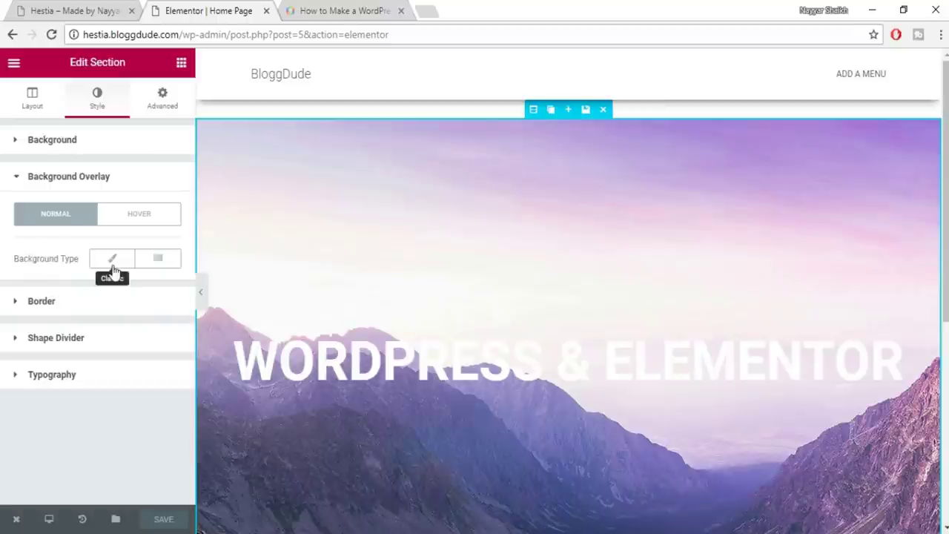
{"action": "left_click", "coordinate": [112, 266]}
{"action": "left_click", "coordinate": [163, 302]}
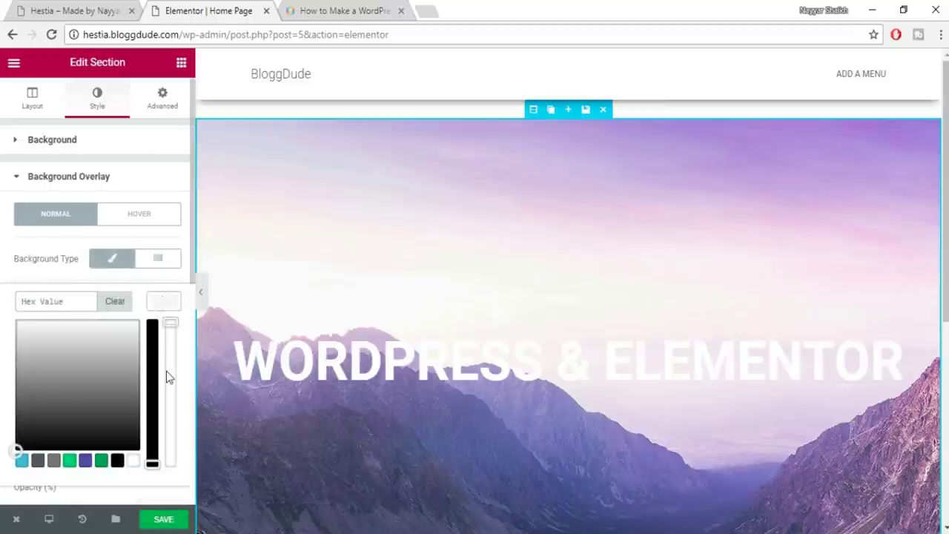
{"action": "scroll", "coordinate": [166, 374], "scroll_direction": "down", "scroll_amount": 1}
{"action": "left_click", "coordinate": [116, 397]}
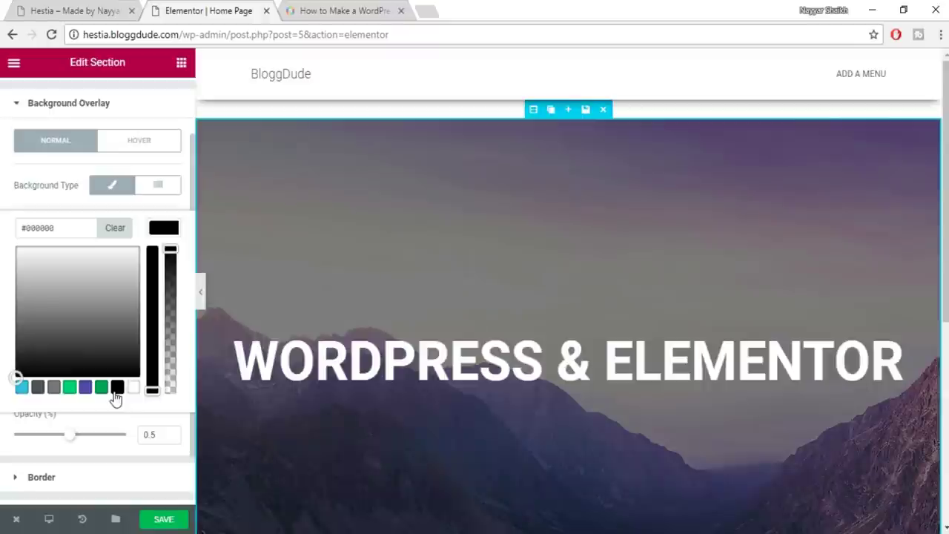
{"action": "scroll", "coordinate": [536, 295], "scroll_direction": "down", "scroll_amount": 5}
{"action": "scroll", "coordinate": [539, 311], "scroll_direction": "up", "scroll_amount": 5}
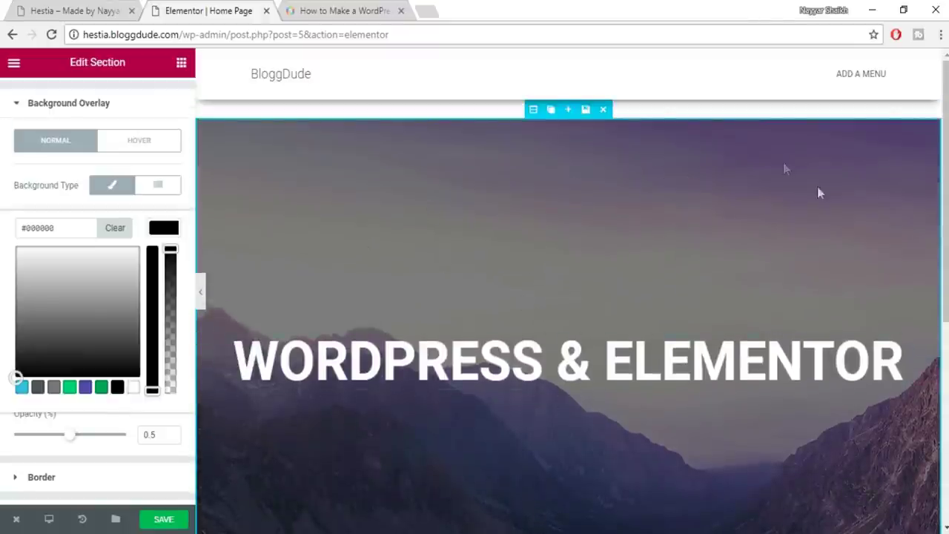
{"action": "scroll", "coordinate": [860, 239], "scroll_direction": "down", "scroll_amount": 1}
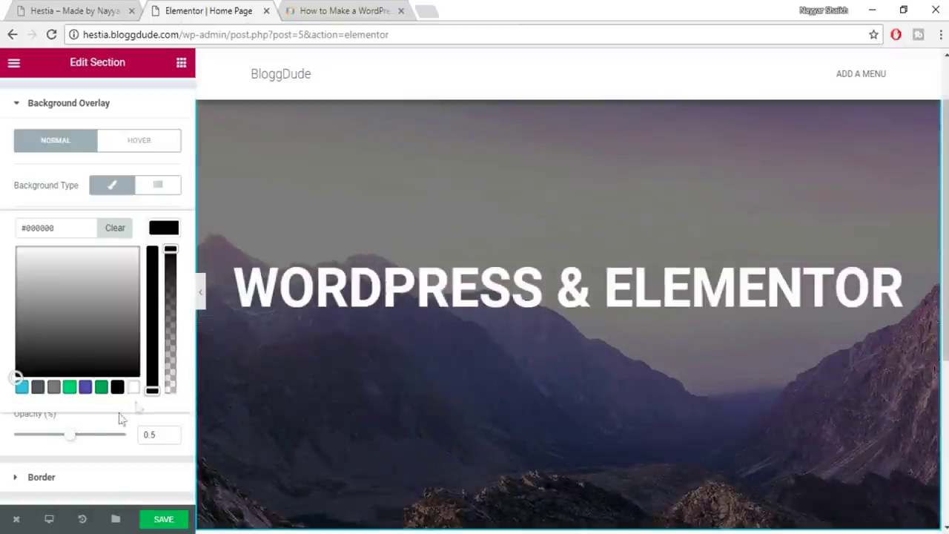
Set the hero overlay opacity to 0.5
{"action": "left_click_drag", "start_coordinate": [75, 442], "coordinate": [138, 442]}
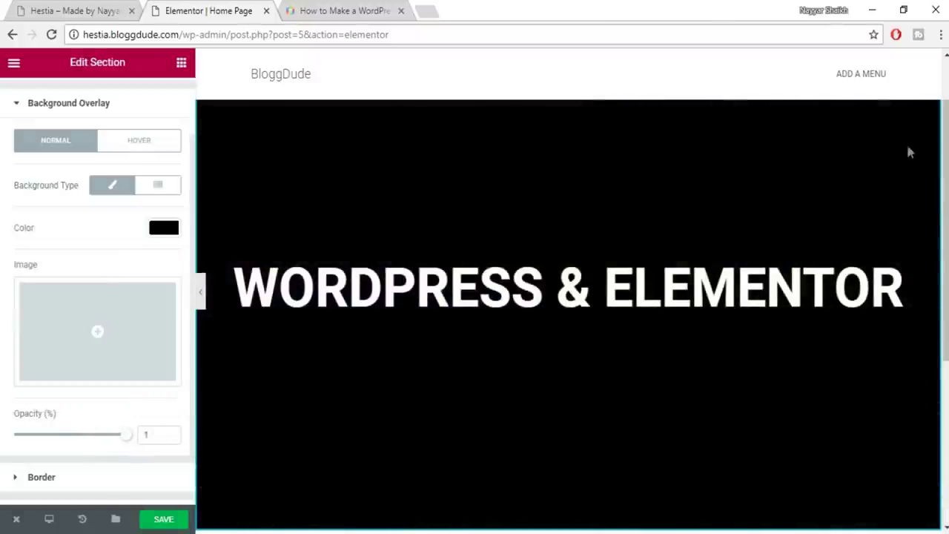
{"action": "left_click_drag", "start_coordinate": [119, 441], "coordinate": [75, 435]}
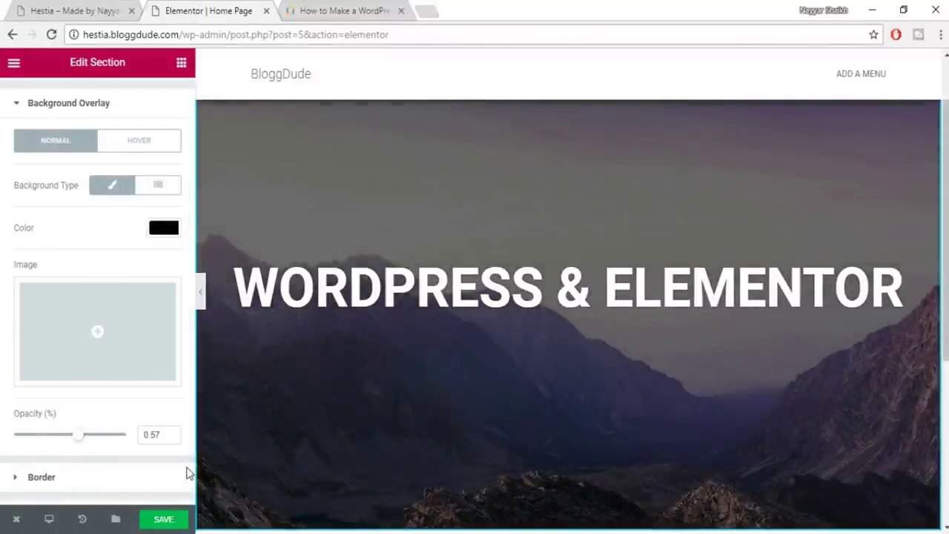
{"action": "left_click_drag", "start_coordinate": [164, 434], "coordinate": [138, 441]}
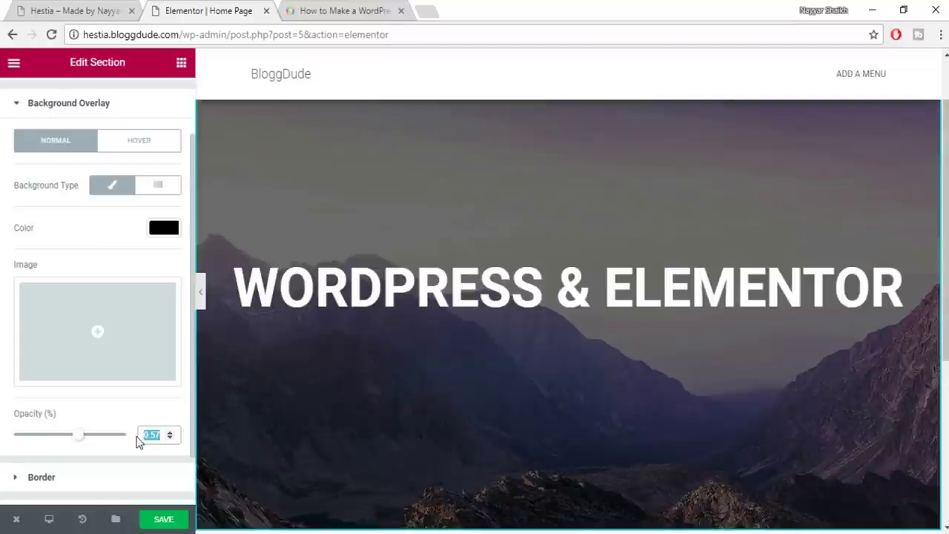
{"action": "type", "text": "0.5"}
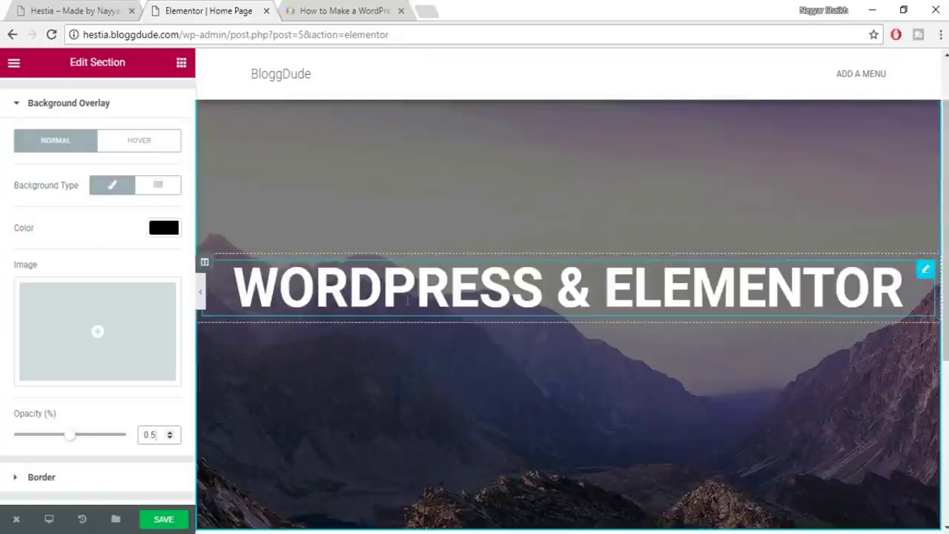
{"action": "scroll", "coordinate": [129, 391], "scroll_direction": "down", "scroll_amount": 2}
{"action": "scroll", "coordinate": [132, 400], "scroll_direction": "up", "scroll_amount": 3}
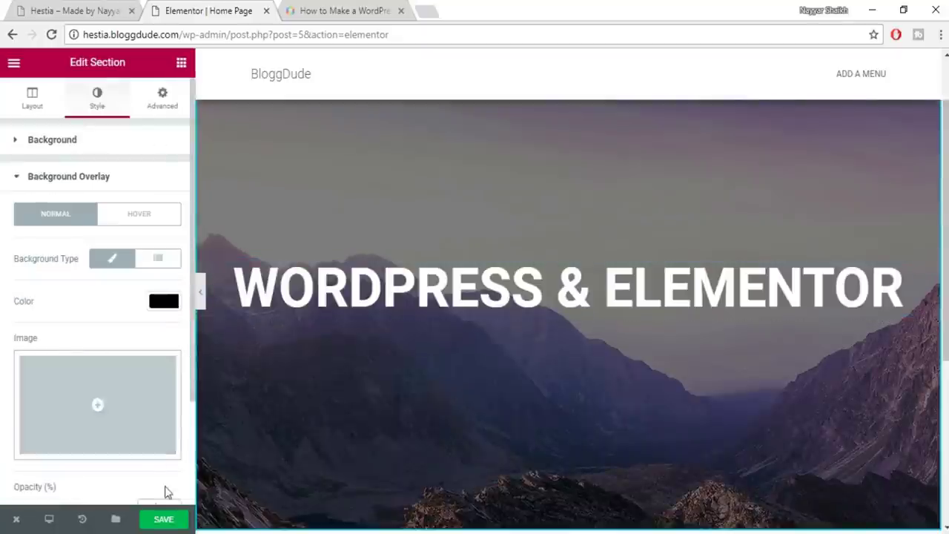
Save the page and check the live hero's FREE THEME & PLUGINS subtitle
{"action": "left_click", "coordinate": [172, 520]}
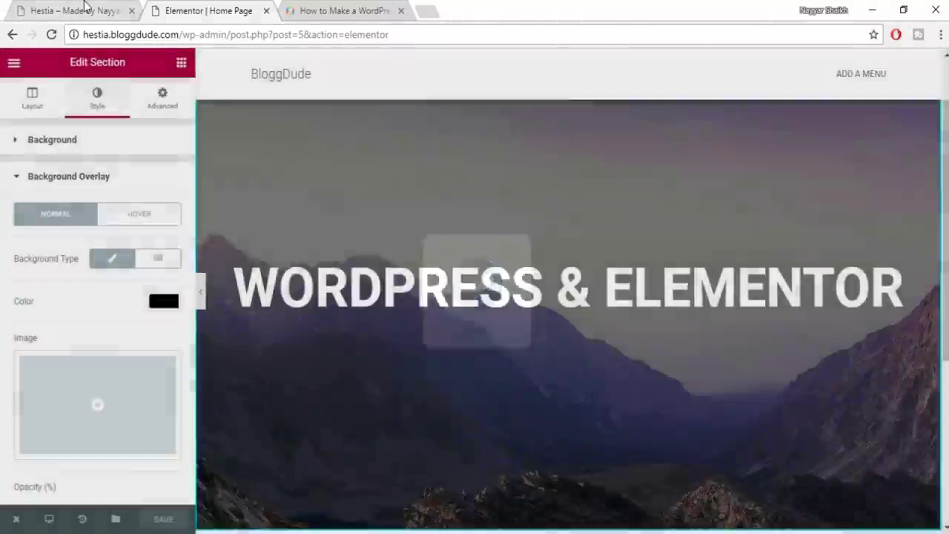
{"action": "left_click", "coordinate": [85, 9]}
{"action": "left_click_drag", "start_coordinate": [275, 346], "coordinate": [665, 337]}
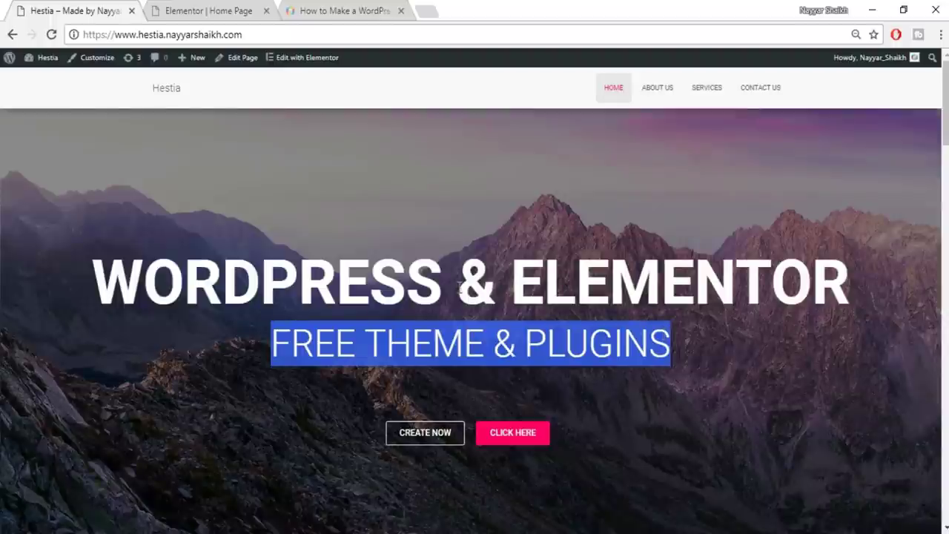
{"action": "left_click", "coordinate": [247, 9]}
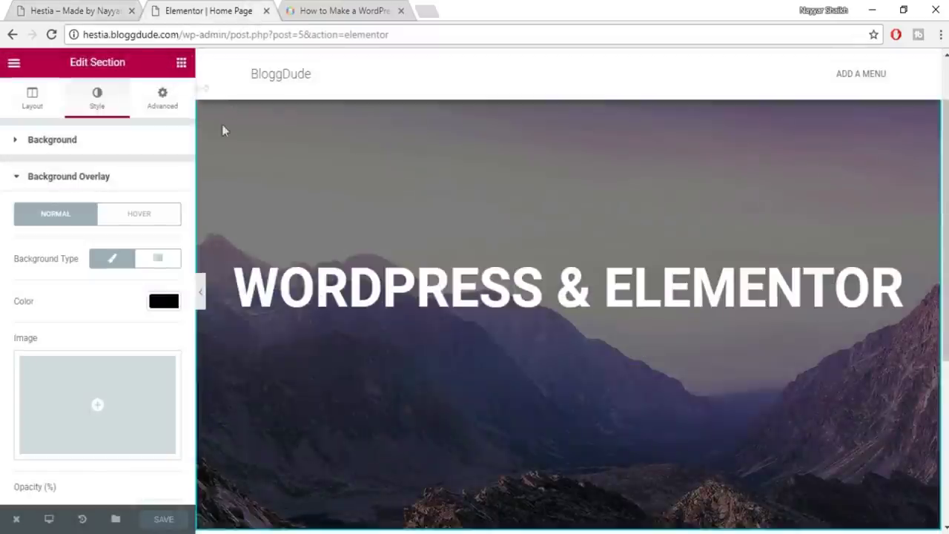
Add a centered 'FREE THEME & PLUGINS' heading below the hero title
{"action": "scroll", "coordinate": [74, 318], "scroll_direction": "down", "scroll_amount": 2}
{"action": "scroll", "coordinate": [76, 321], "scroll_direction": "up", "scroll_amount": 2}
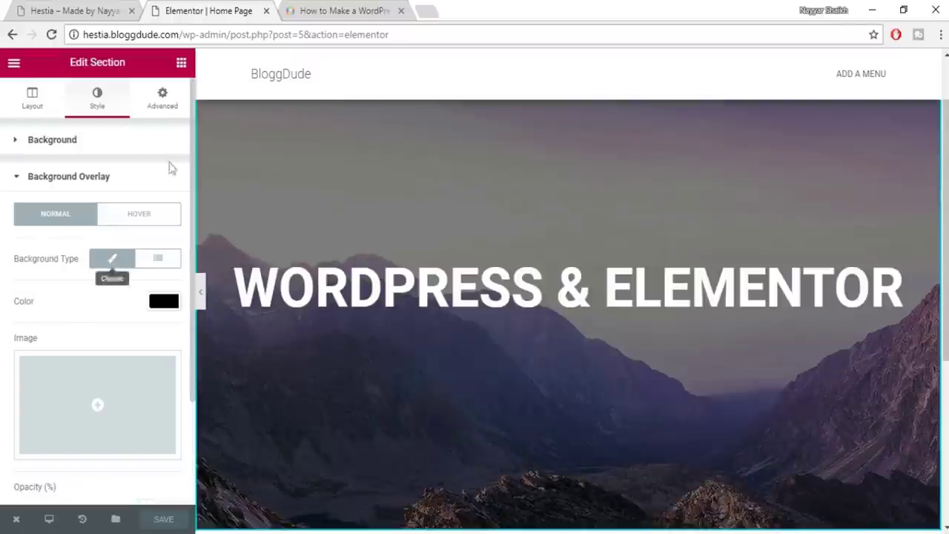
{"action": "left_click", "coordinate": [181, 65]}
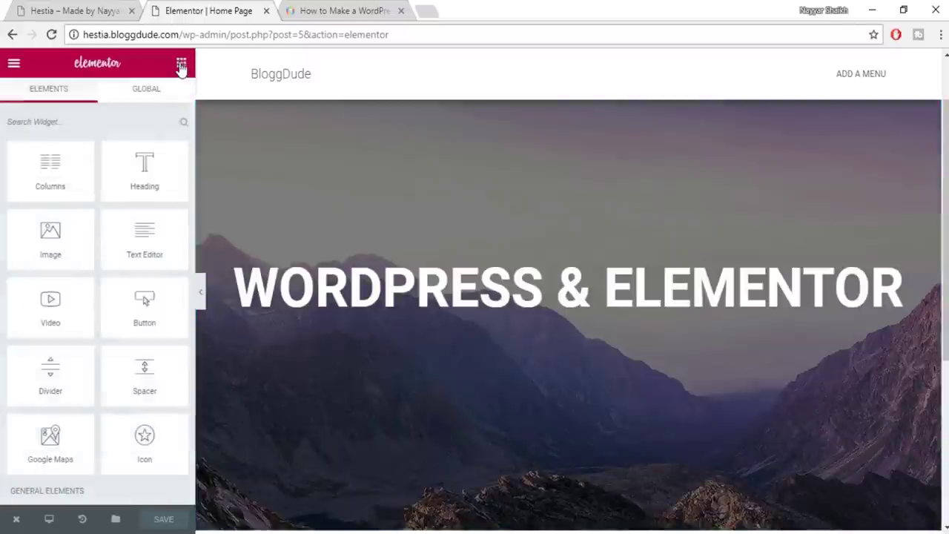
{"action": "scroll", "coordinate": [117, 335], "scroll_direction": "down", "scroll_amount": 2}
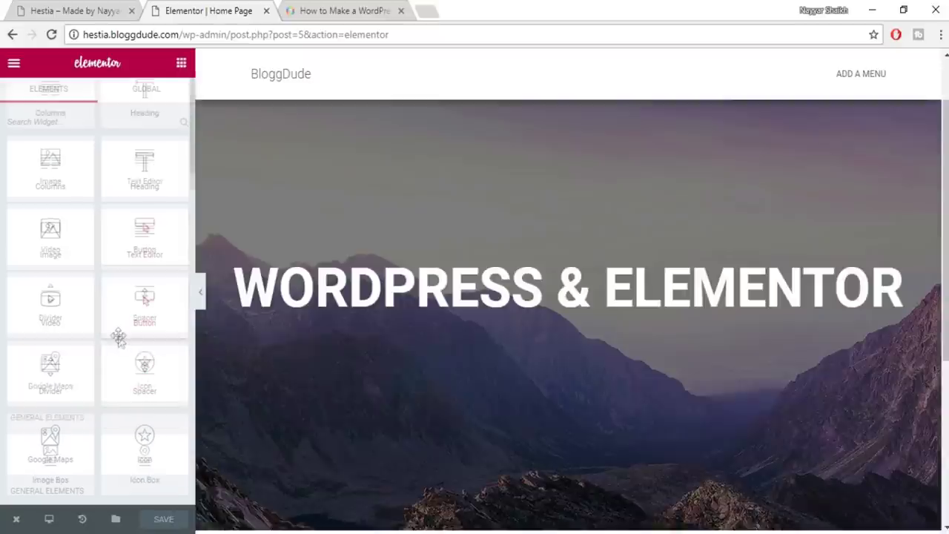
{"action": "scroll", "coordinate": [116, 371], "scroll_direction": "up", "scroll_amount": 2}
{"action": "left_click_drag", "start_coordinate": [142, 169], "coordinate": [561, 288]}
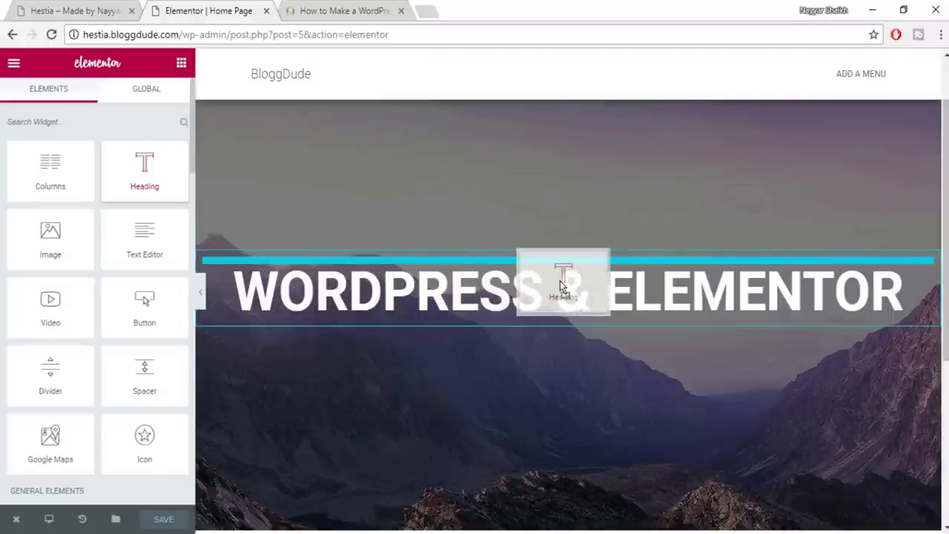
{"action": "left_click_drag", "start_coordinate": [562, 290], "coordinate": [562, 307]}
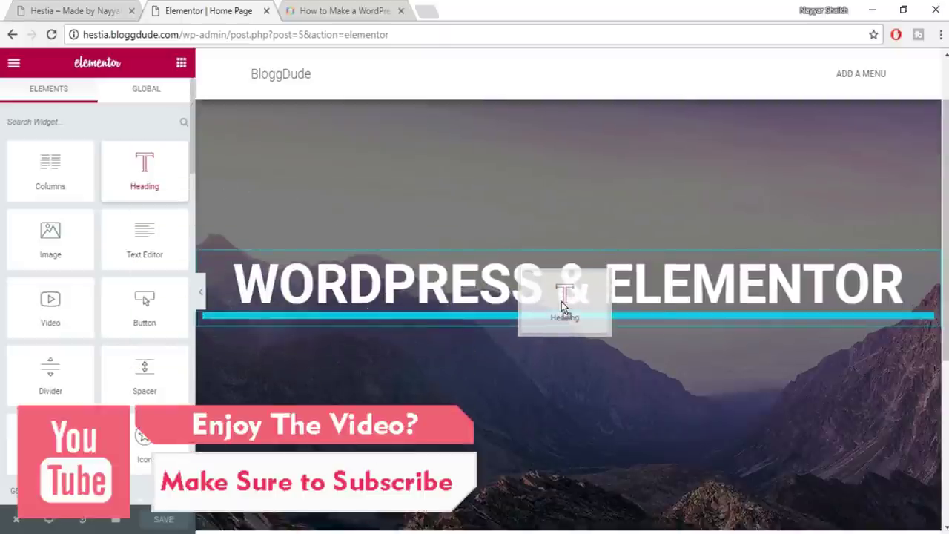
{"action": "left_click_drag", "start_coordinate": [562, 306], "coordinate": [593, 310]}
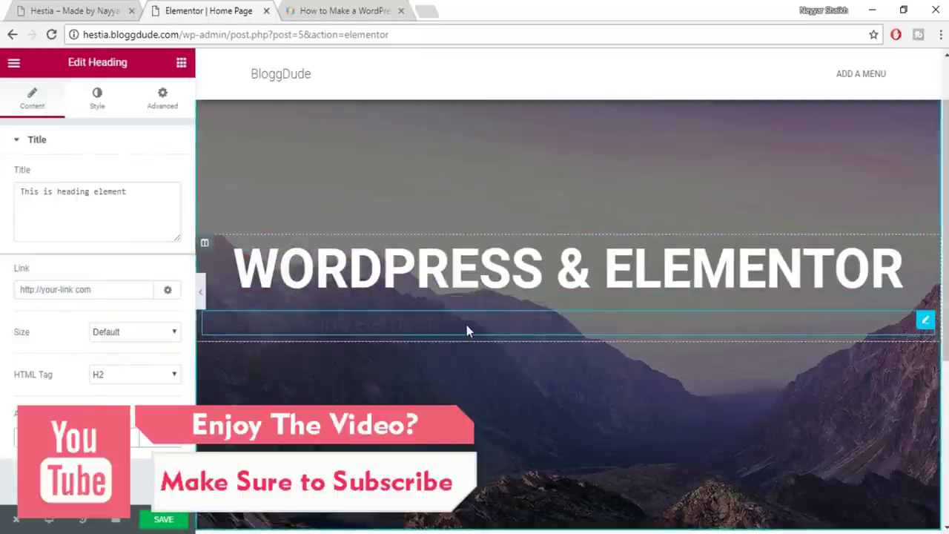
{"action": "left_click_drag", "start_coordinate": [16, 195], "coordinate": [180, 186]}
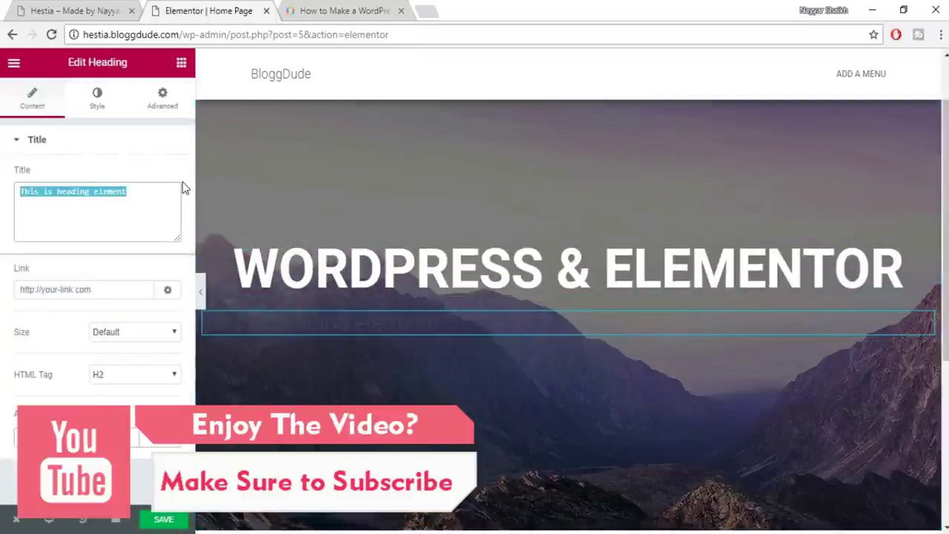
{"action": "type", "text": "FREE THEME & PLUGINS"}
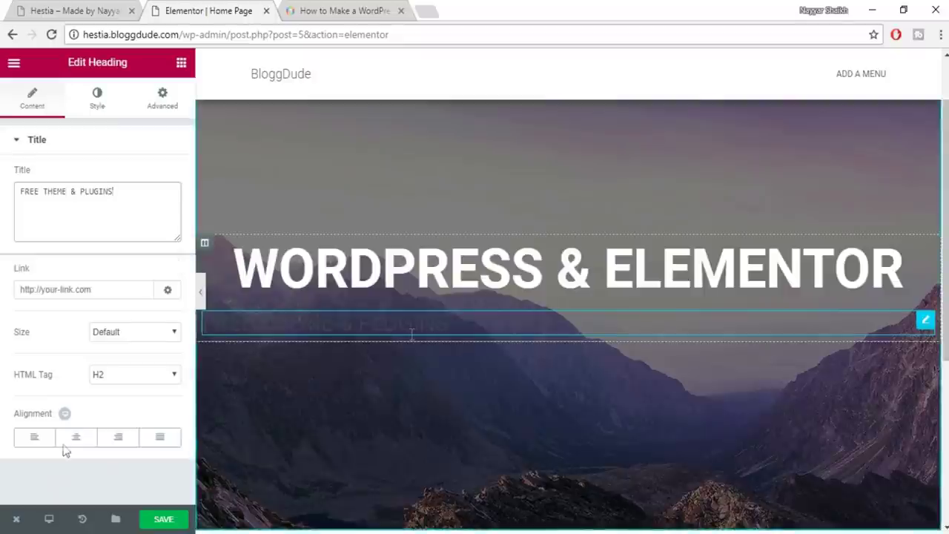
{"action": "left_click", "coordinate": [82, 439]}
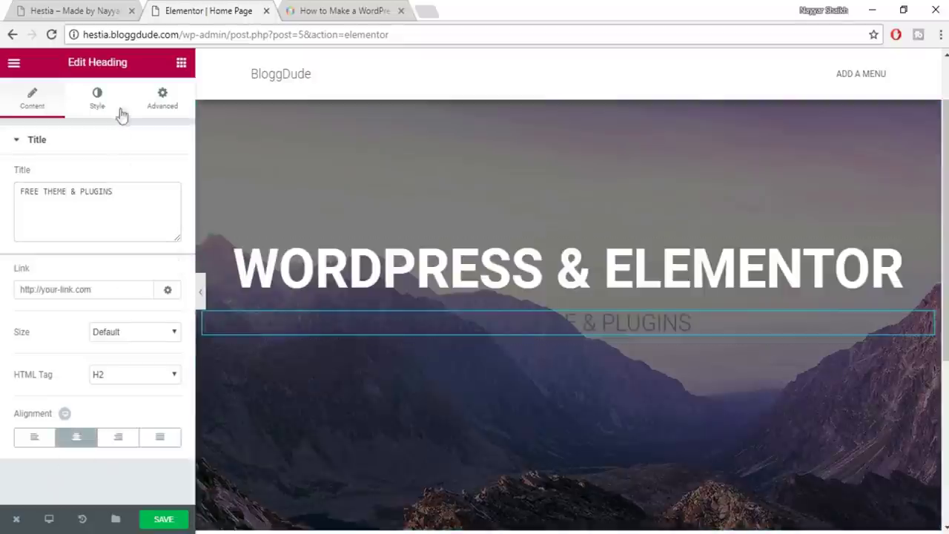
Style the subheading white with custom Roboto typography at about 60 px
{"action": "left_click", "coordinate": [96, 100]}
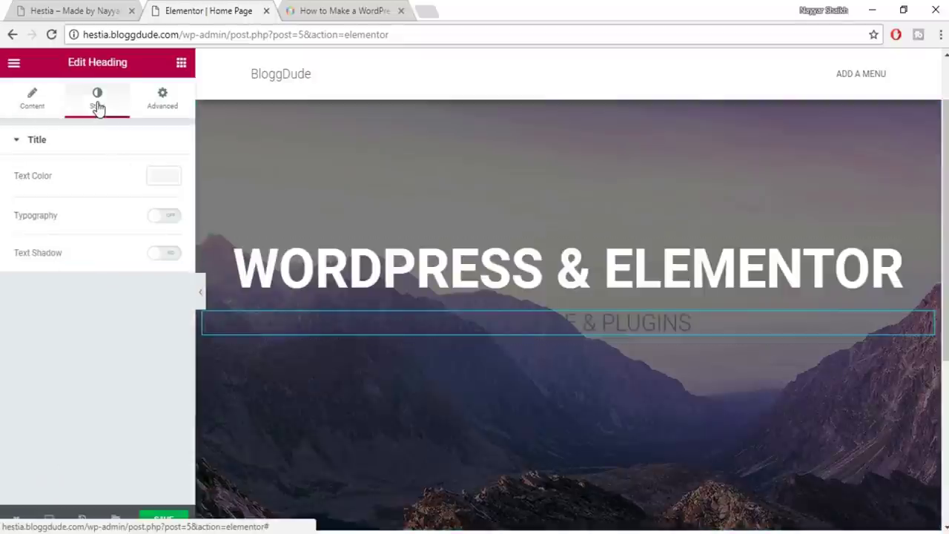
{"action": "left_click", "coordinate": [168, 181]}
{"action": "left_click", "coordinate": [133, 336]}
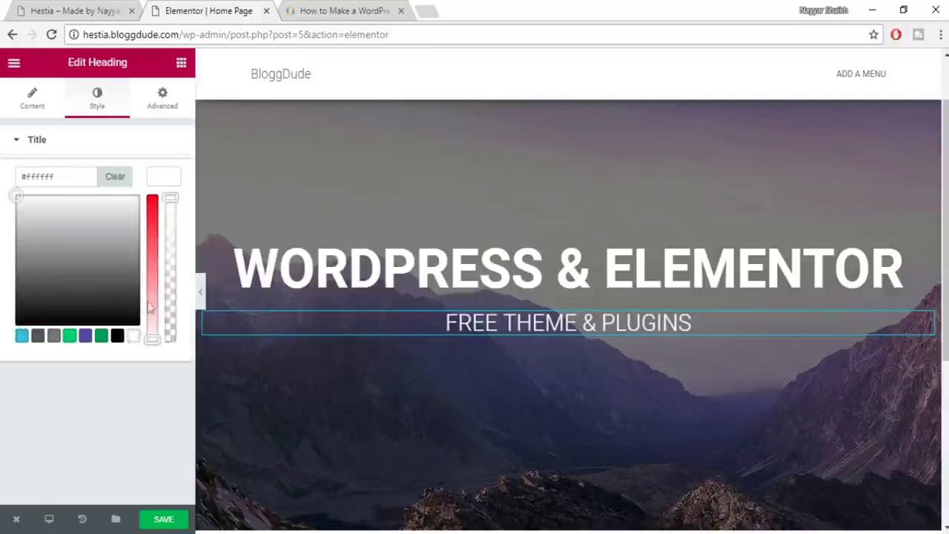
{"action": "left_click", "coordinate": [167, 182]}
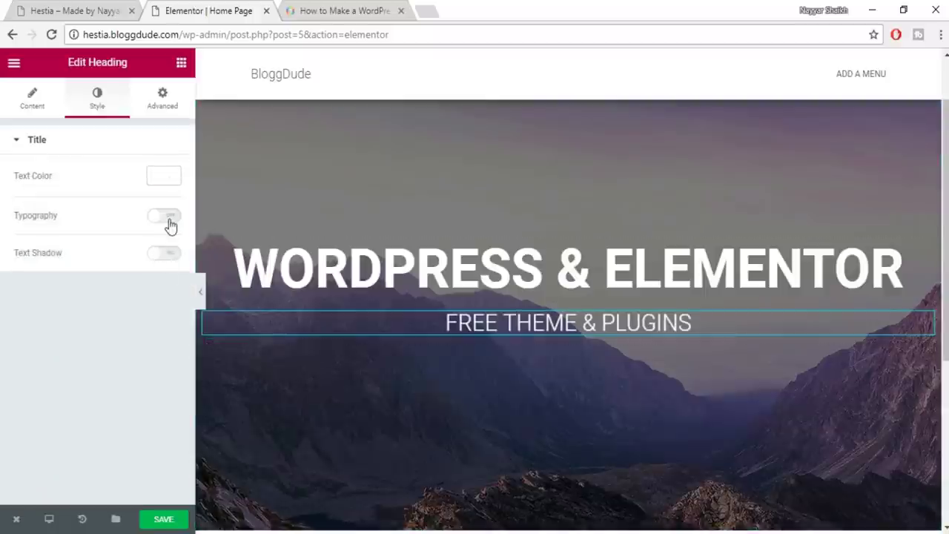
{"action": "left_click", "coordinate": [169, 225]}
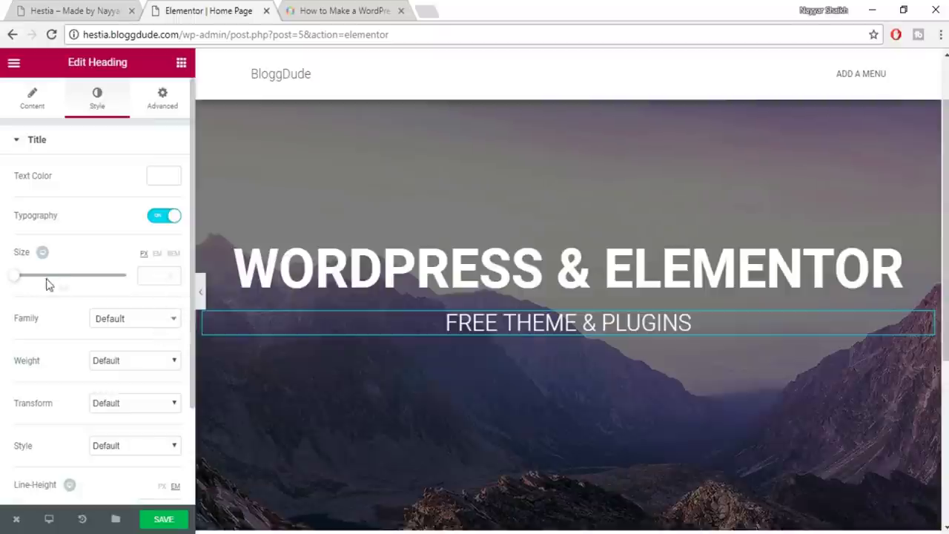
{"action": "left_click_drag", "start_coordinate": [16, 278], "coordinate": [49, 282]}
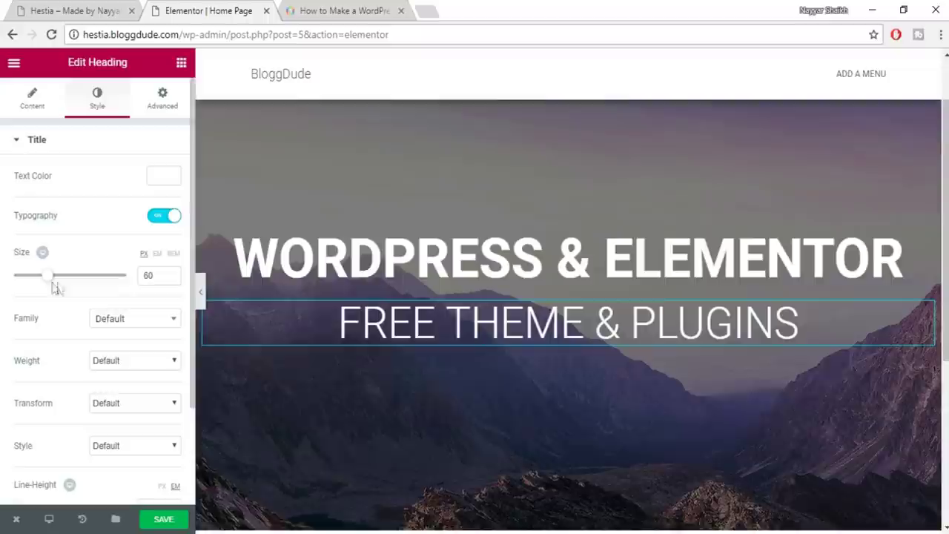
{"action": "left_click", "coordinate": [126, 318]}
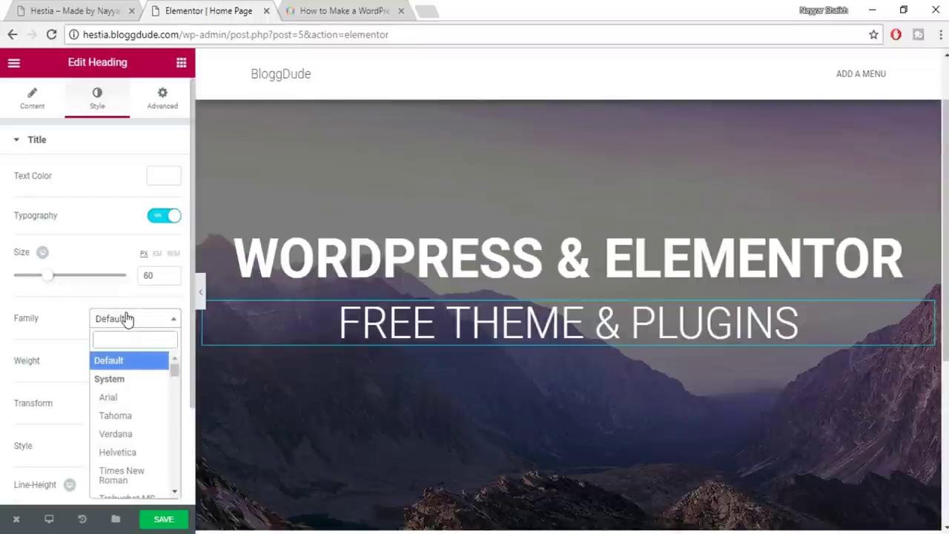
{"action": "type", "text": "robo"}
{"action": "key", "text": "Return"}
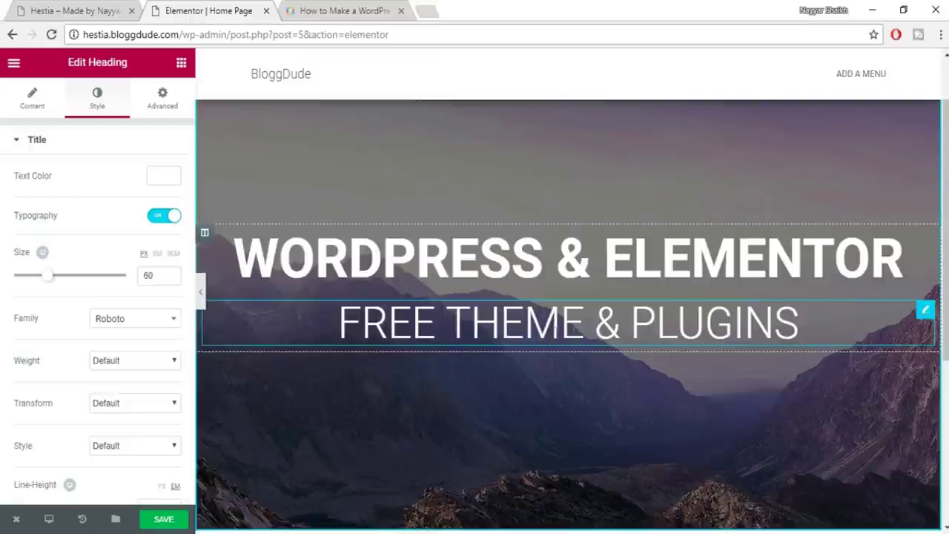
Bring up the live Hestia homepage for reference and clear its text selection
{"action": "left_click", "coordinate": [69, 10]}
{"action": "left_click", "coordinate": [426, 383]}
{"action": "scroll", "coordinate": [445, 384], "scroll_direction": "down", "scroll_amount": 1}
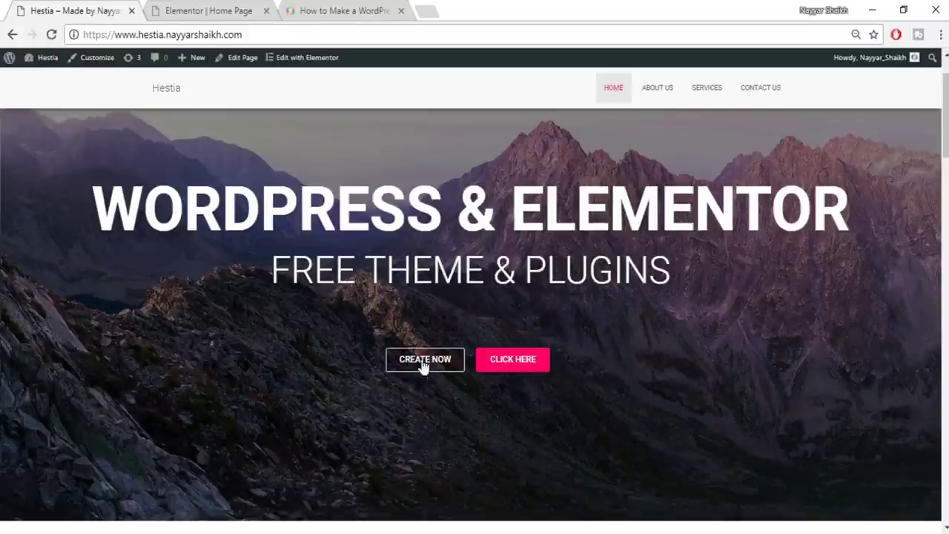
Add a Spacer widget below the subheading with its height set to about 53
{"action": "left_click", "coordinate": [208, 7]}
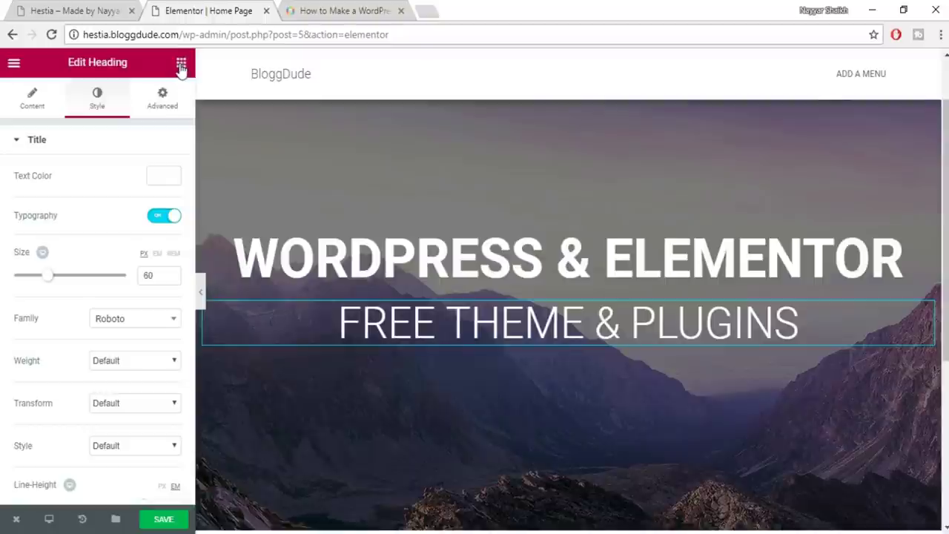
{"action": "left_click", "coordinate": [181, 64]}
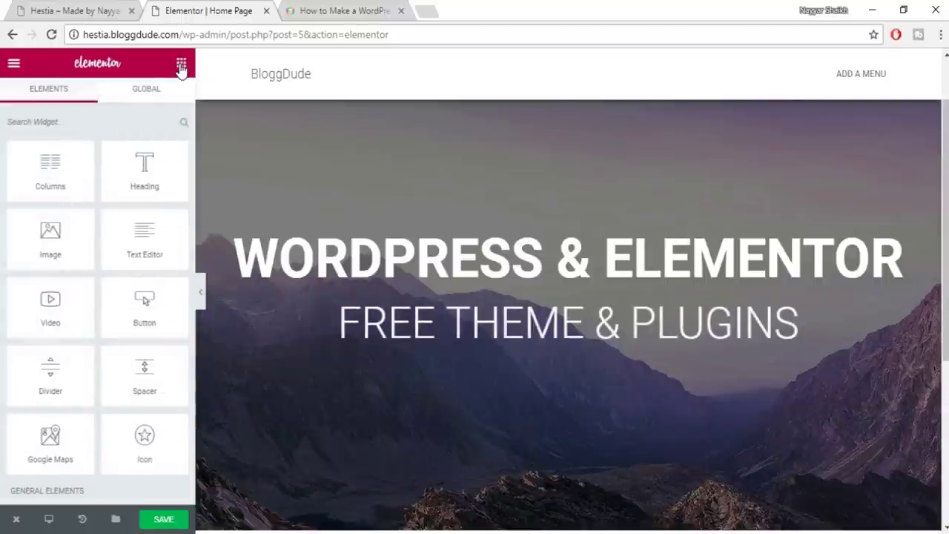
{"action": "scroll", "coordinate": [155, 262], "scroll_direction": "down", "scroll_amount": 1}
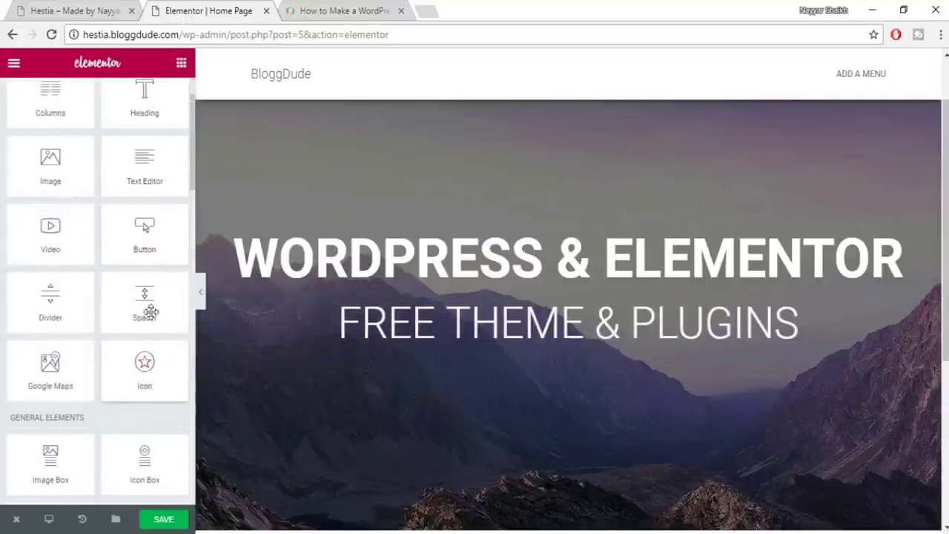
{"action": "left_click_drag", "start_coordinate": [136, 297], "coordinate": [506, 338]}
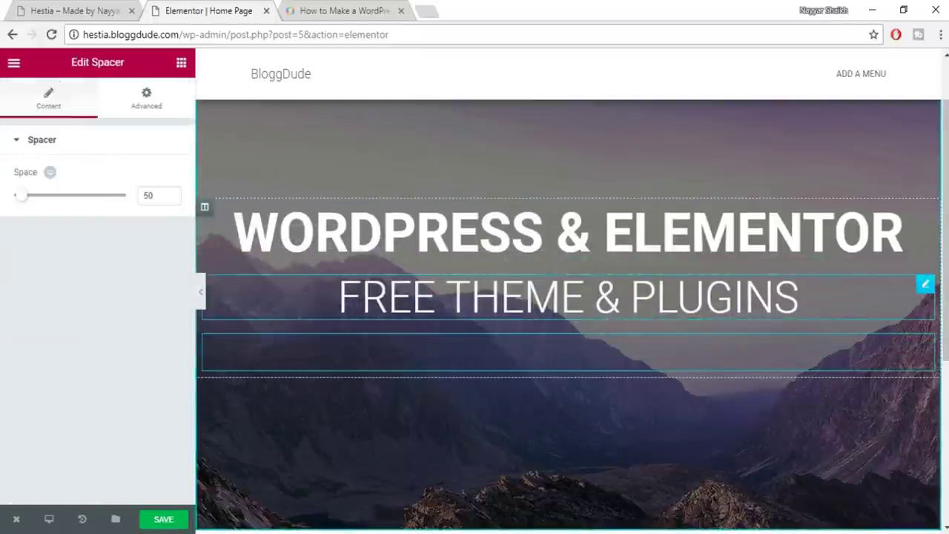
{"action": "double_click", "coordinate": [152, 195]}
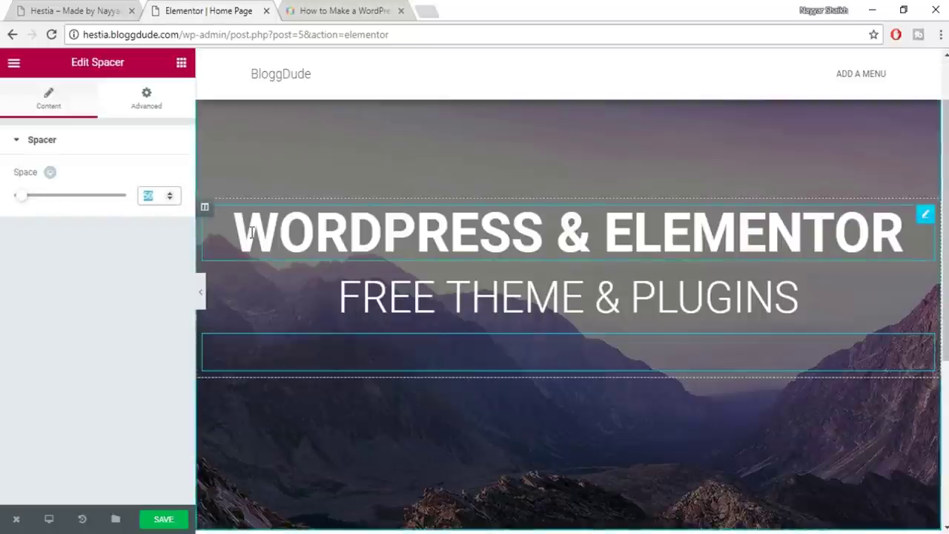
{"action": "mouse_move", "coordinate": [20, 197]}
{"action": "left_mouse_down"}
{"action": "mouse_move", "coordinate": [49, 204]}
{"action": "mouse_move", "coordinate": [24, 207]}
{"action": "left_mouse_up"}
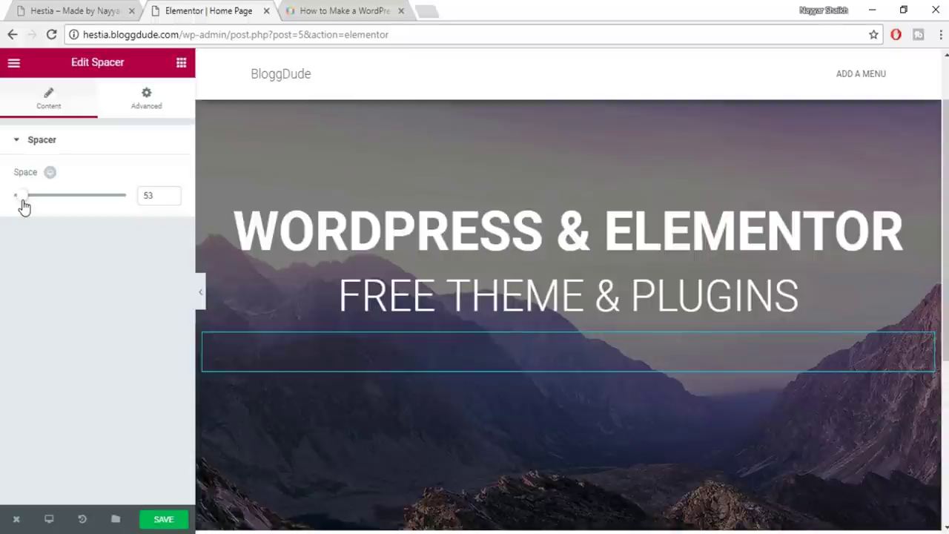
Compare against the live Hestia homepage's headings, then return to the editor
{"action": "left_click", "coordinate": [106, 11]}
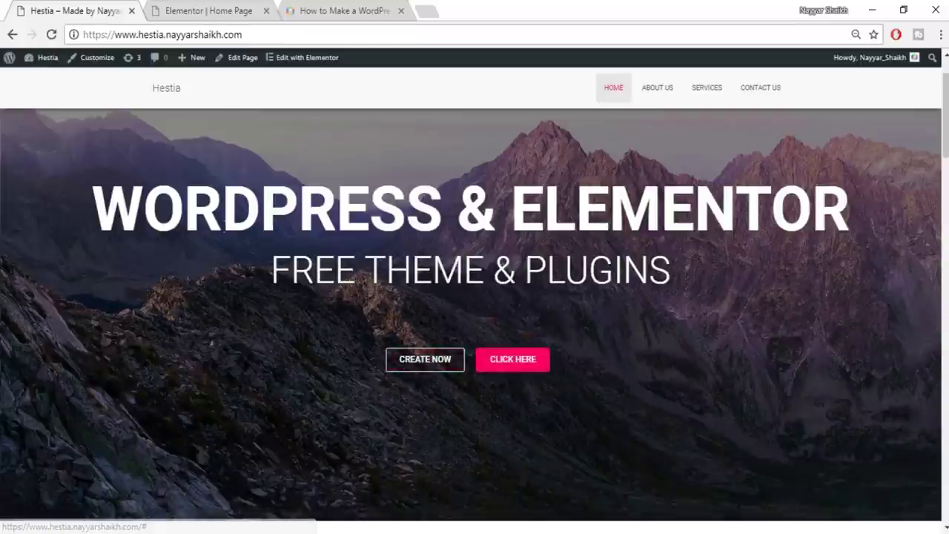
{"action": "left_click_drag", "start_coordinate": [102, 204], "coordinate": [900, 232]}
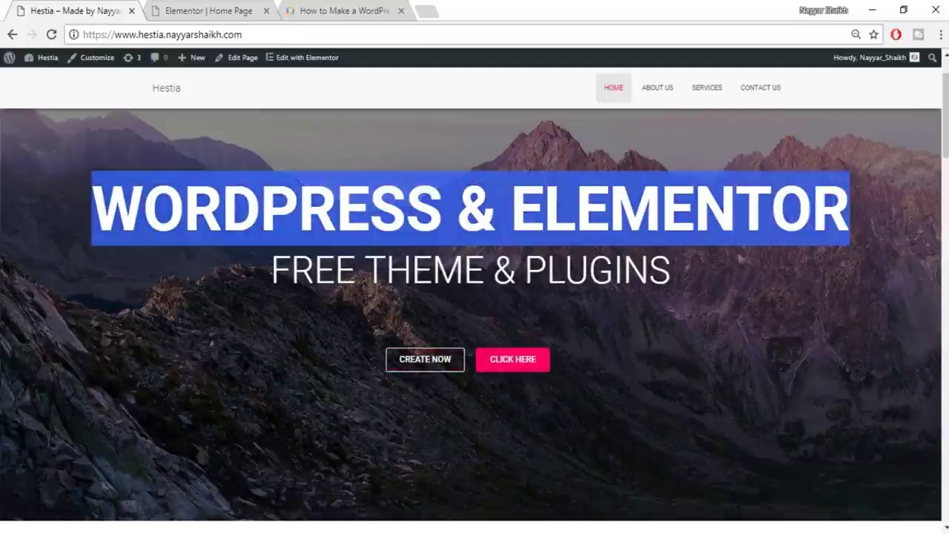
{"action": "left_click_drag", "start_coordinate": [220, 286], "coordinate": [779, 267]}
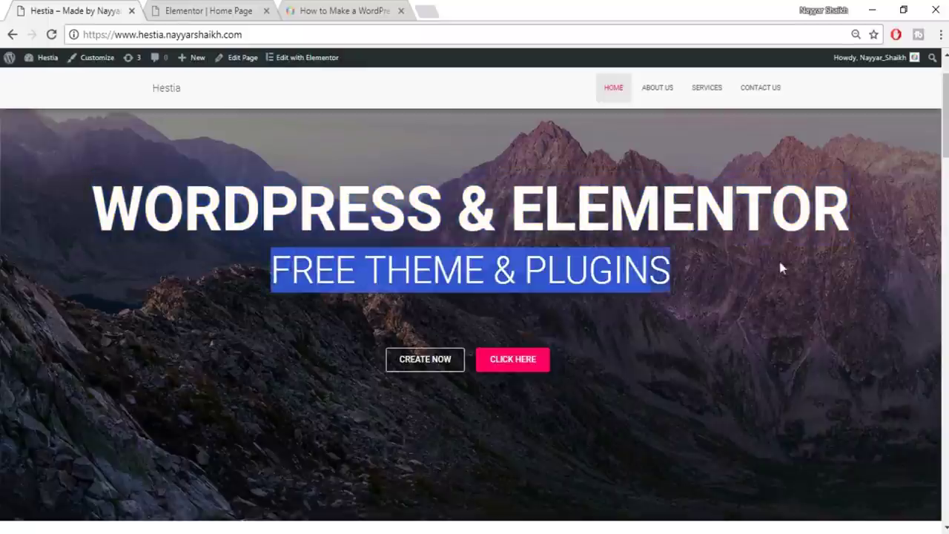
{"action": "left_click", "coordinate": [765, 286]}
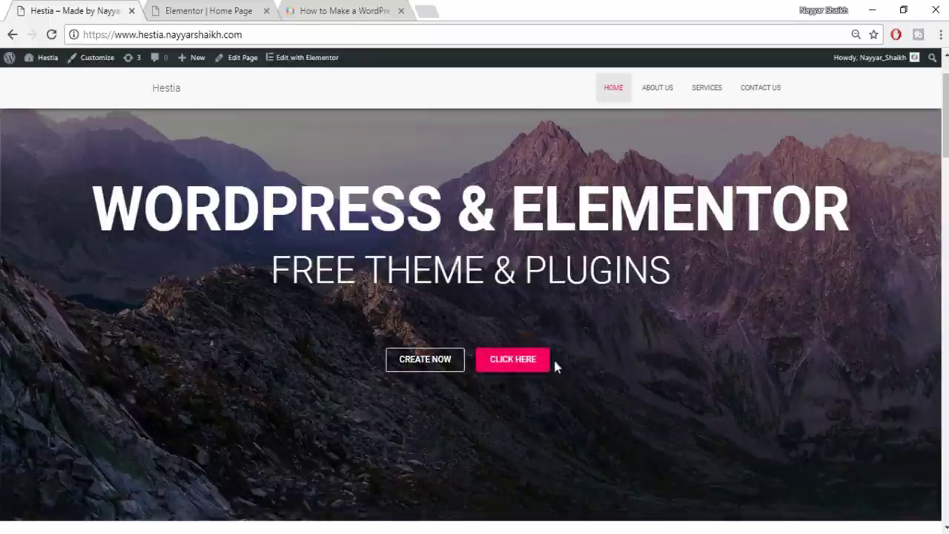
{"action": "left_click", "coordinate": [238, 11]}
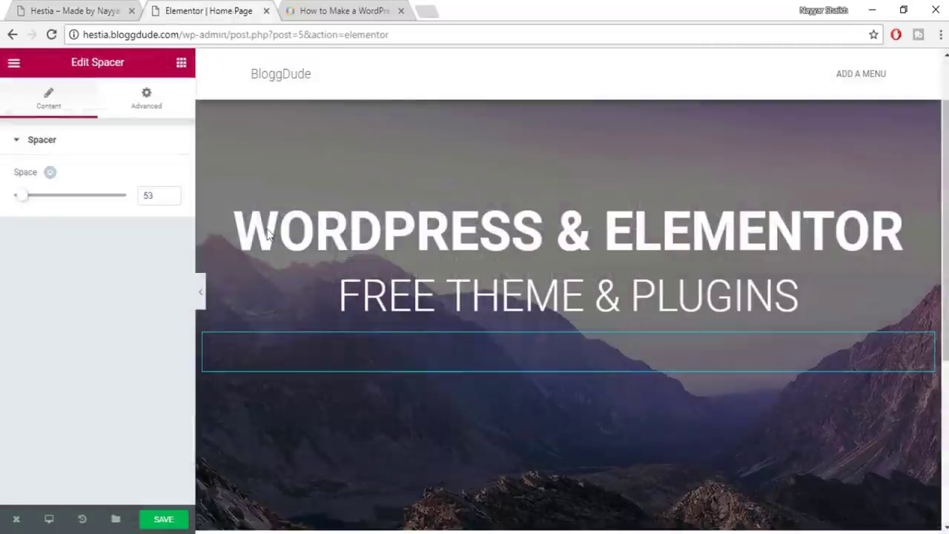
Add a two-column section below the spacer and place a button in its left column
{"action": "left_click", "coordinate": [182, 65]}
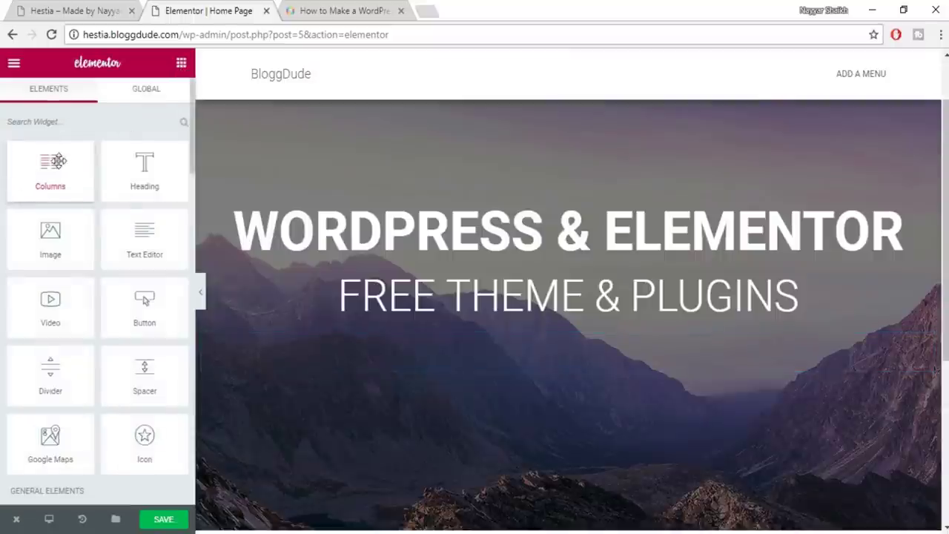
{"action": "left_click_drag", "start_coordinate": [49, 176], "coordinate": [558, 368]}
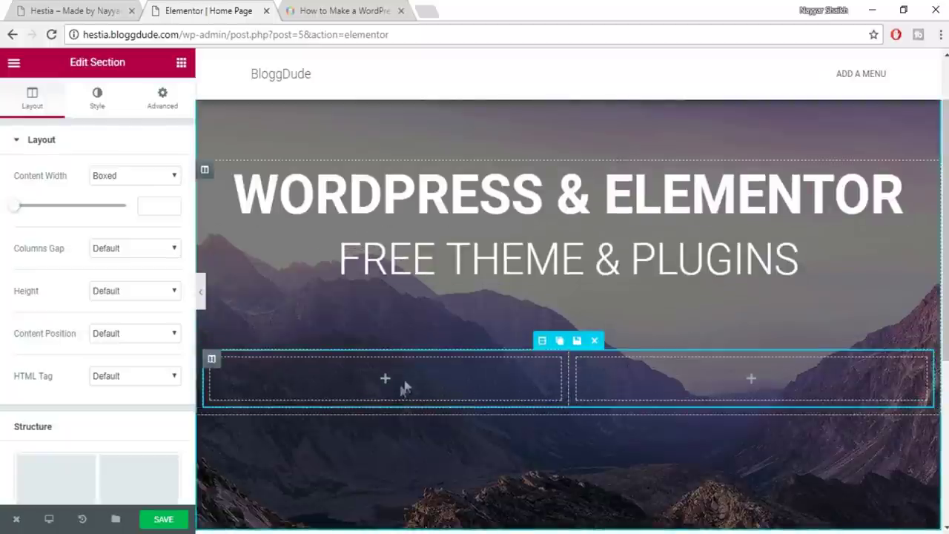
{"action": "left_click", "coordinate": [181, 65]}
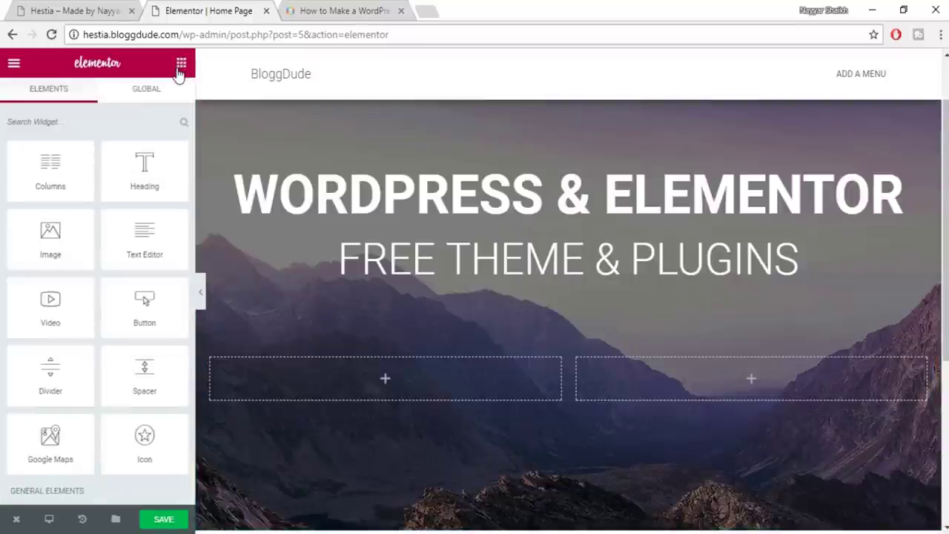
{"action": "scroll", "coordinate": [137, 296], "scroll_direction": "down", "scroll_amount": 2}
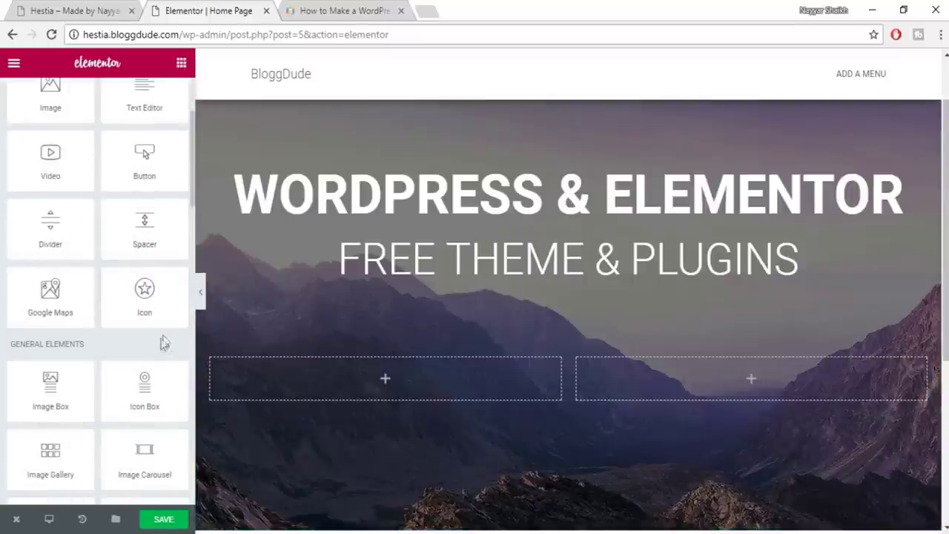
{"action": "left_click_drag", "start_coordinate": [144, 159], "coordinate": [426, 393]}
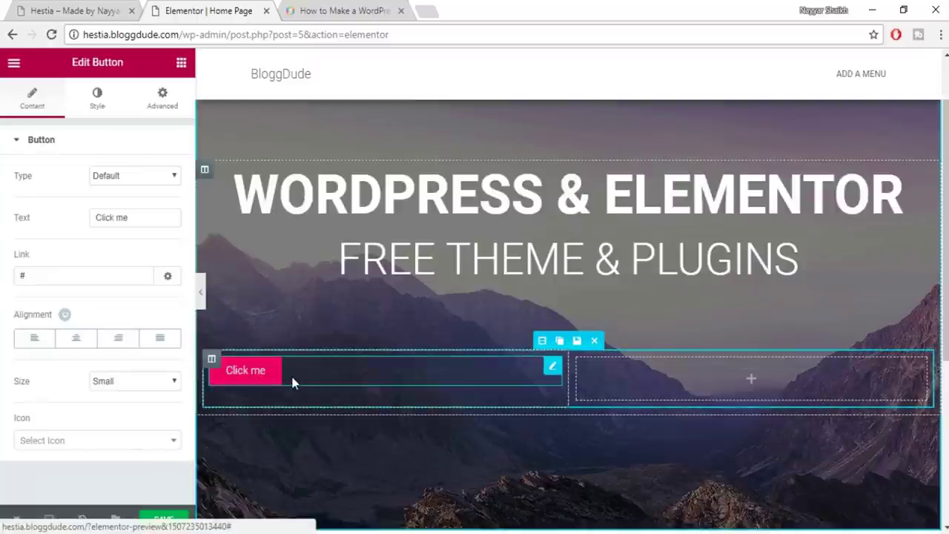
Right-align the Click me button, checking it against the live homepage's buttons
{"action": "left_click", "coordinate": [74, 11]}
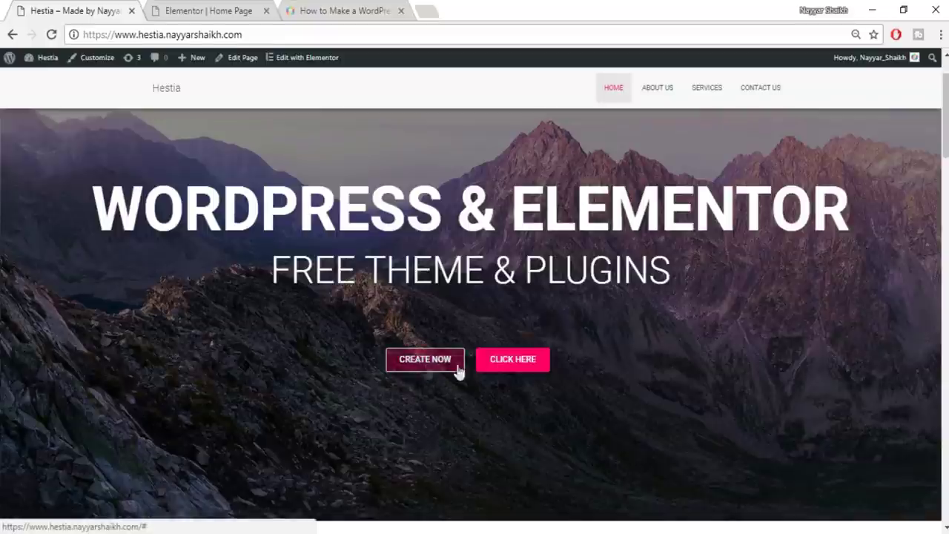
{"action": "left_click", "coordinate": [232, 7]}
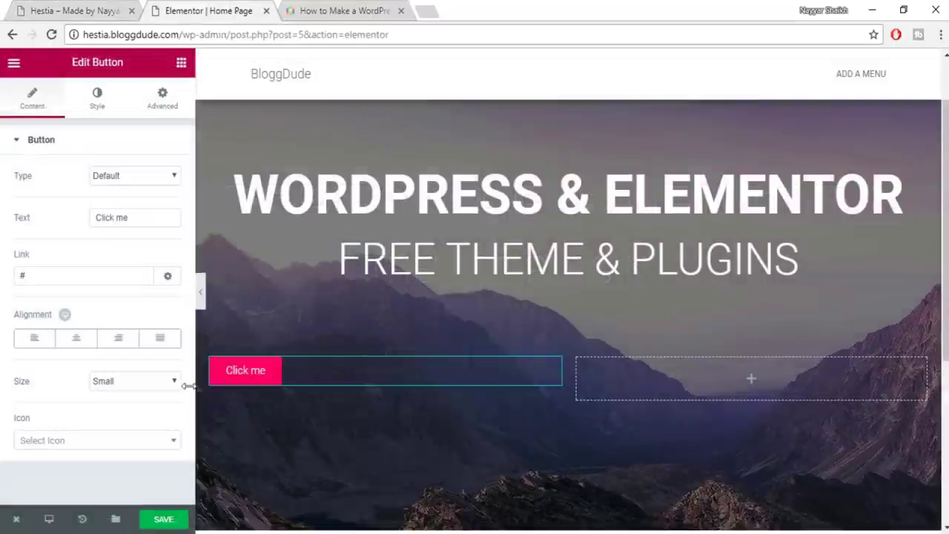
{"action": "left_click", "coordinate": [117, 338]}
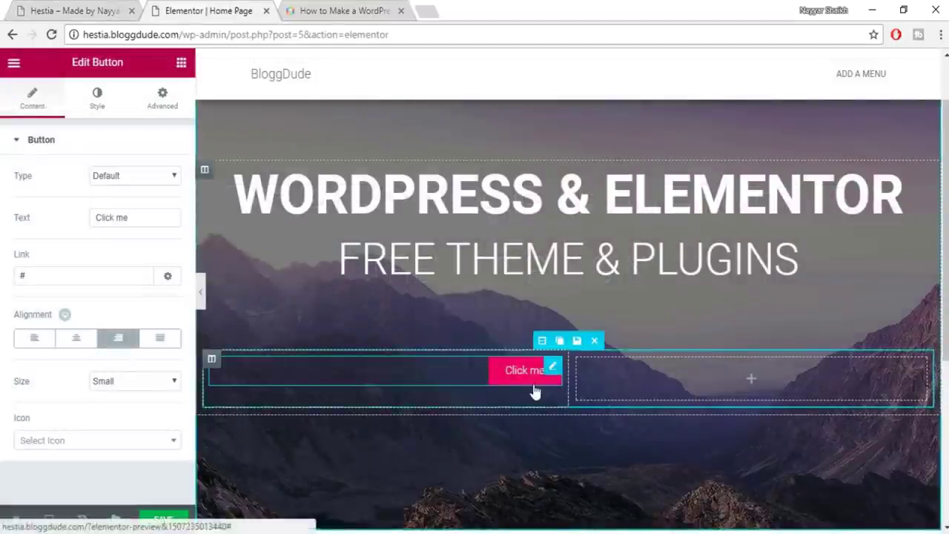
{"action": "left_click", "coordinate": [74, 10]}
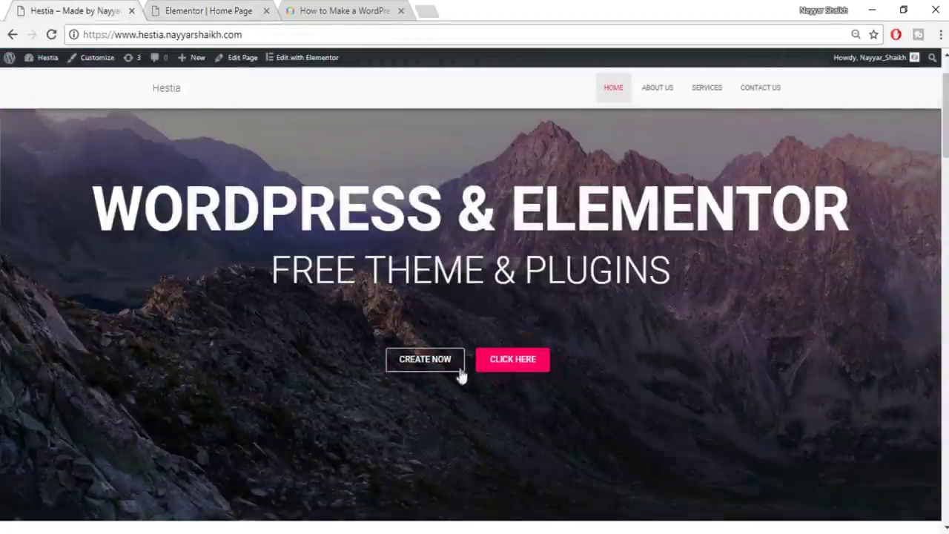
{"action": "left_click", "coordinate": [232, 7]}
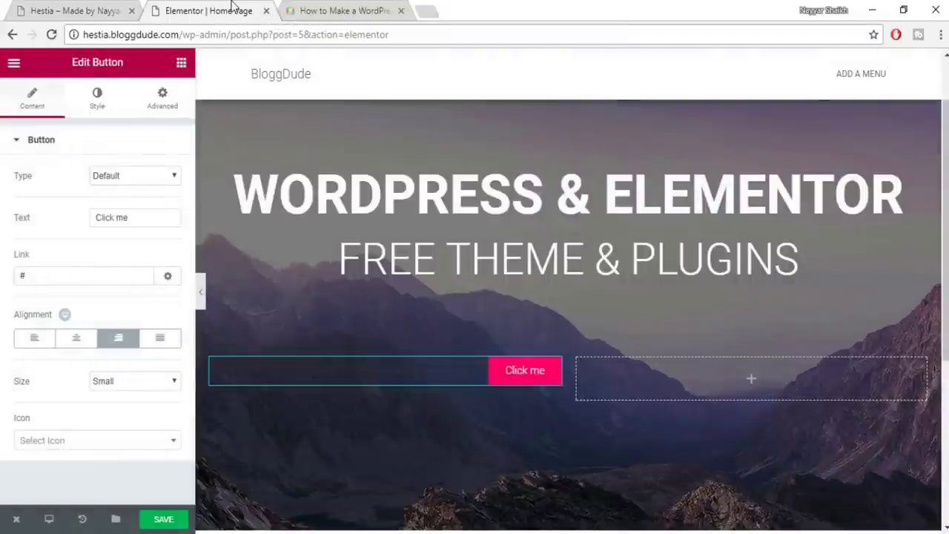
Try custom typography on the button, then set its text colour to white
{"action": "left_click", "coordinate": [97, 103]}
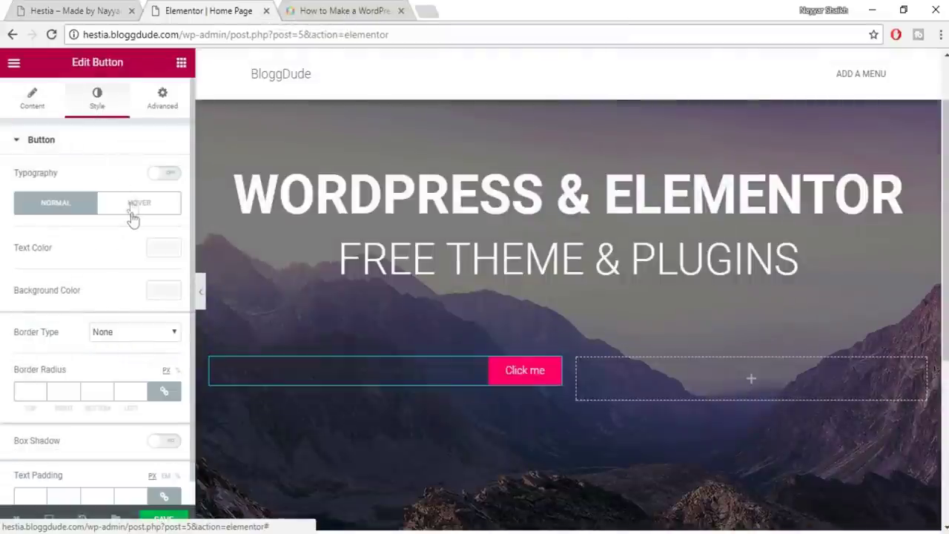
{"action": "left_click", "coordinate": [32, 97]}
{"action": "left_click", "coordinate": [98, 96]}
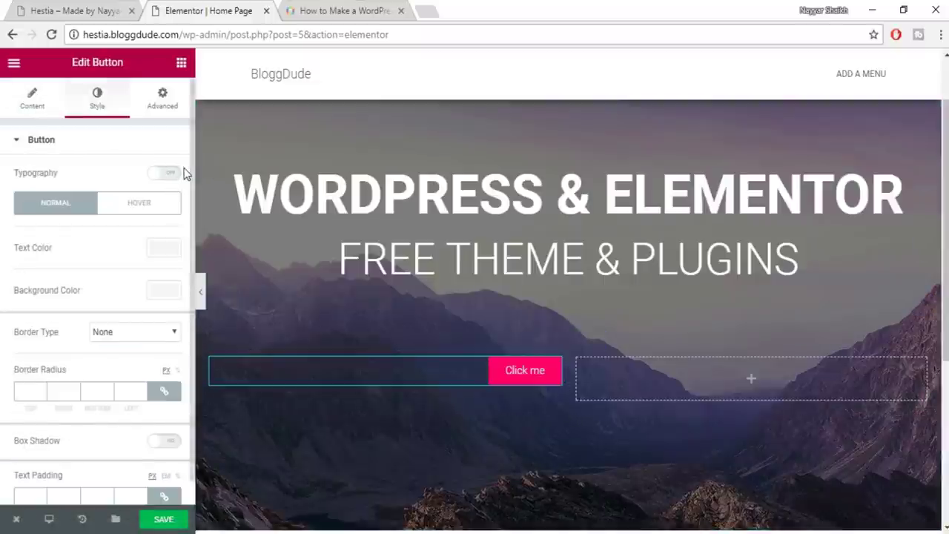
{"action": "left_click", "coordinate": [162, 177]}
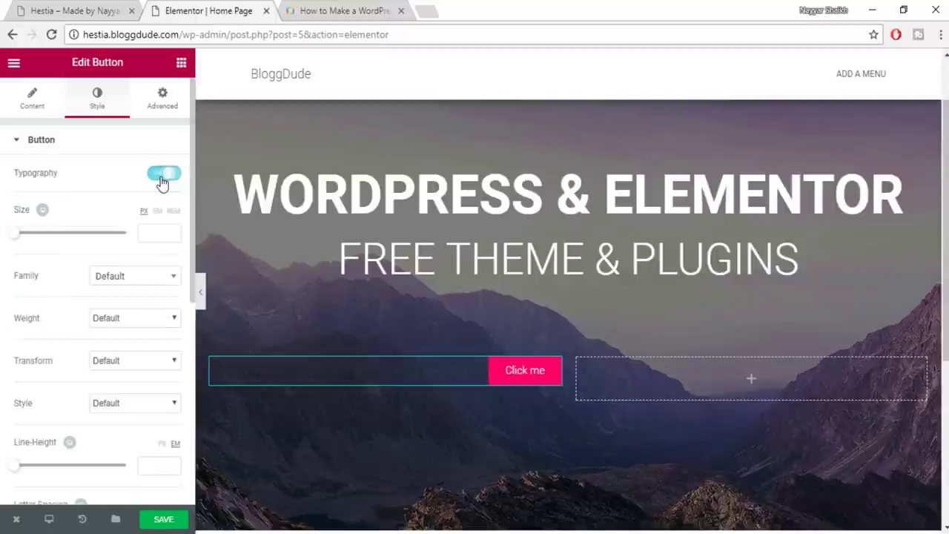
{"action": "left_click", "coordinate": [142, 286]}
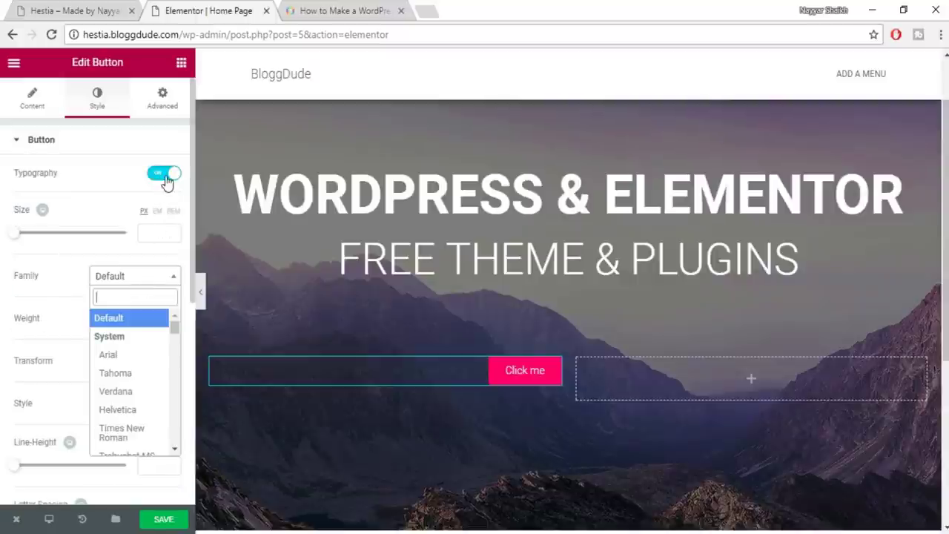
{"action": "left_click", "coordinate": [166, 178]}
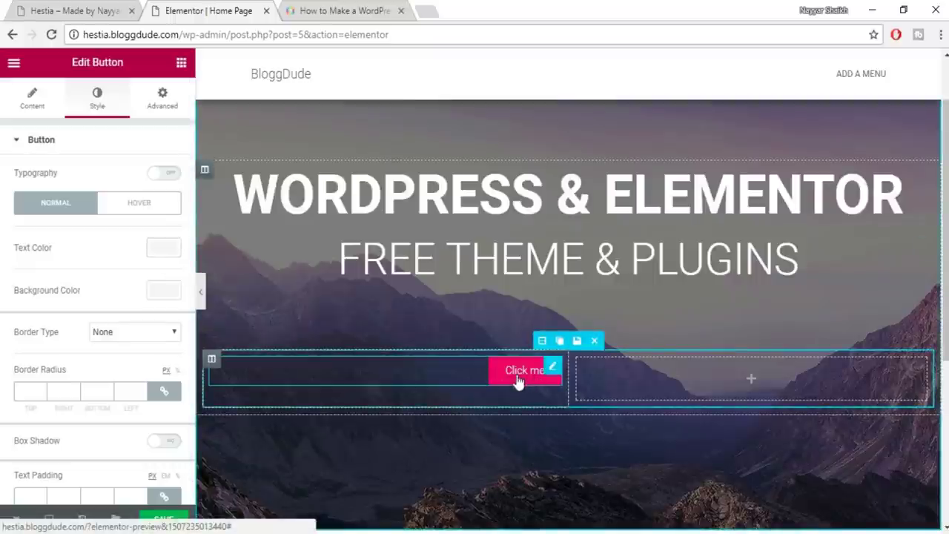
{"action": "left_click", "coordinate": [161, 249]}
{"action": "left_click", "coordinate": [36, 407]}
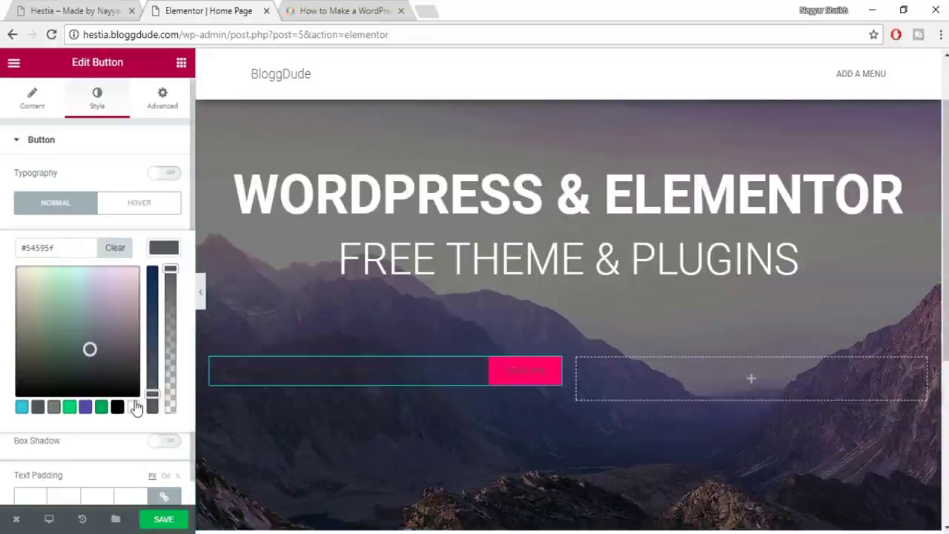
{"action": "left_click", "coordinate": [133, 407]}
{"action": "left_click", "coordinate": [170, 255]}
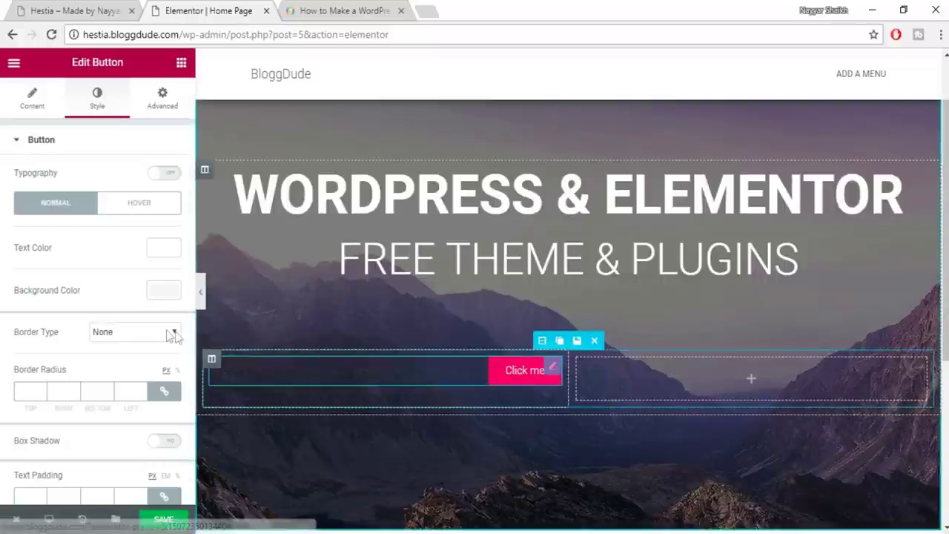
Try a green button background, then reset it to the default colour
{"action": "left_click", "coordinate": [171, 290]}
{"action": "left_click", "coordinate": [101, 450]}
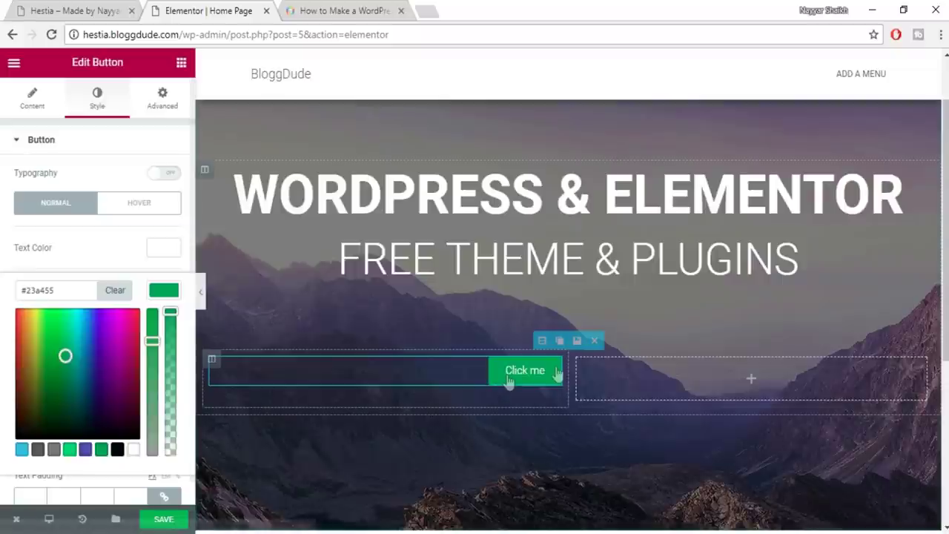
{"action": "left_click", "coordinate": [116, 292]}
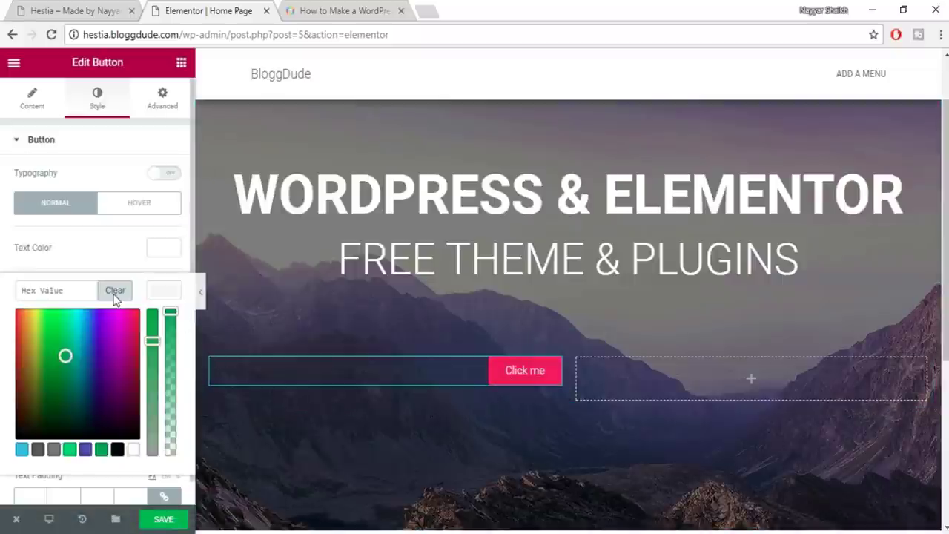
{"action": "left_click", "coordinate": [166, 290]}
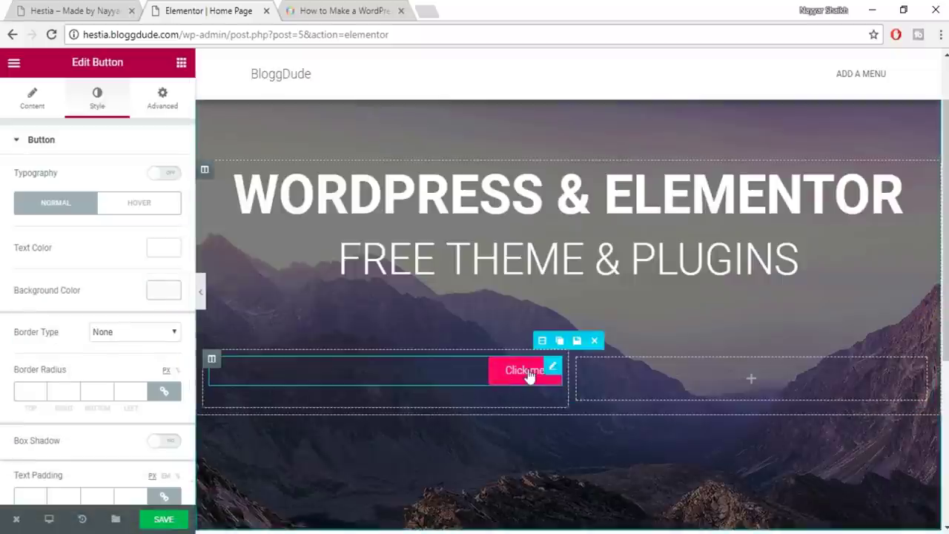
Set the button's border radius to 10 on all four corners
{"action": "scroll", "coordinate": [147, 412], "scroll_direction": "down", "scroll_amount": 1}
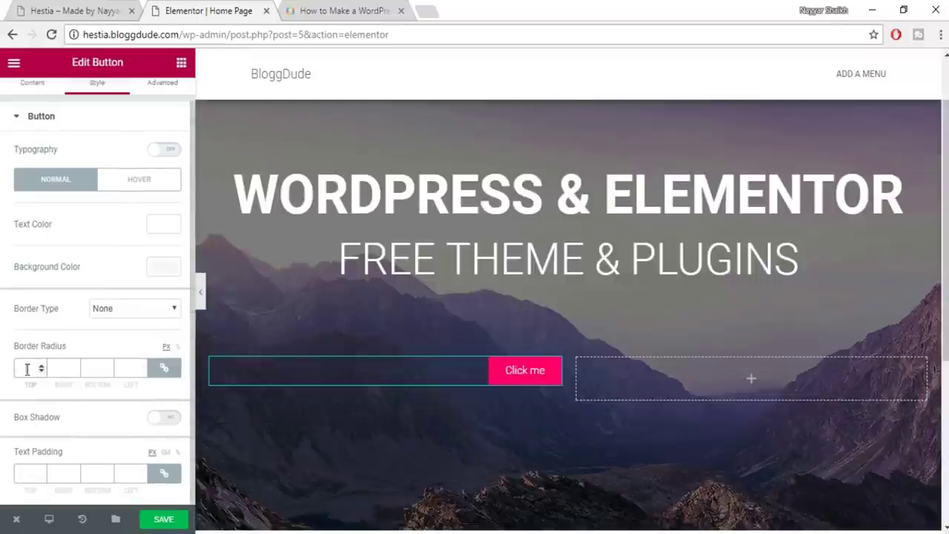
{"action": "left_click", "coordinate": [74, 10]}
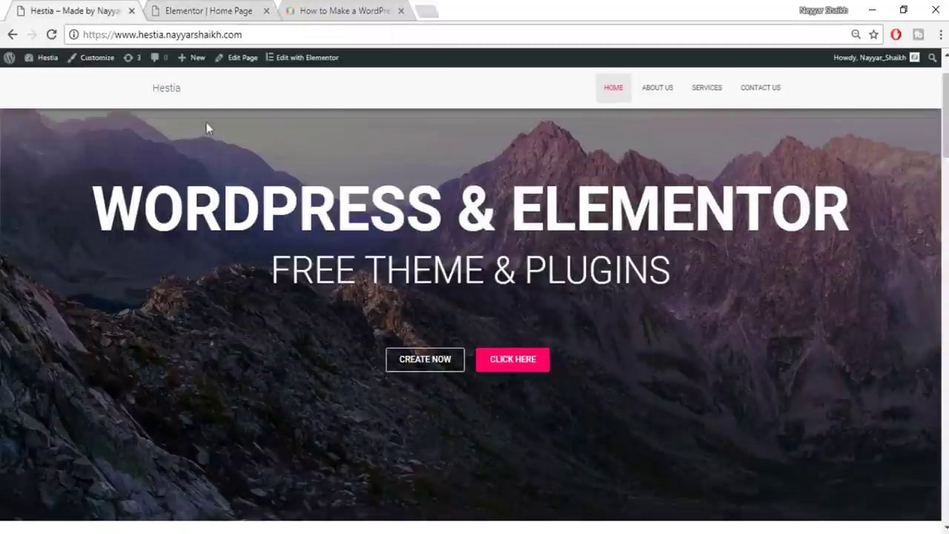
{"action": "left_click", "coordinate": [258, 7]}
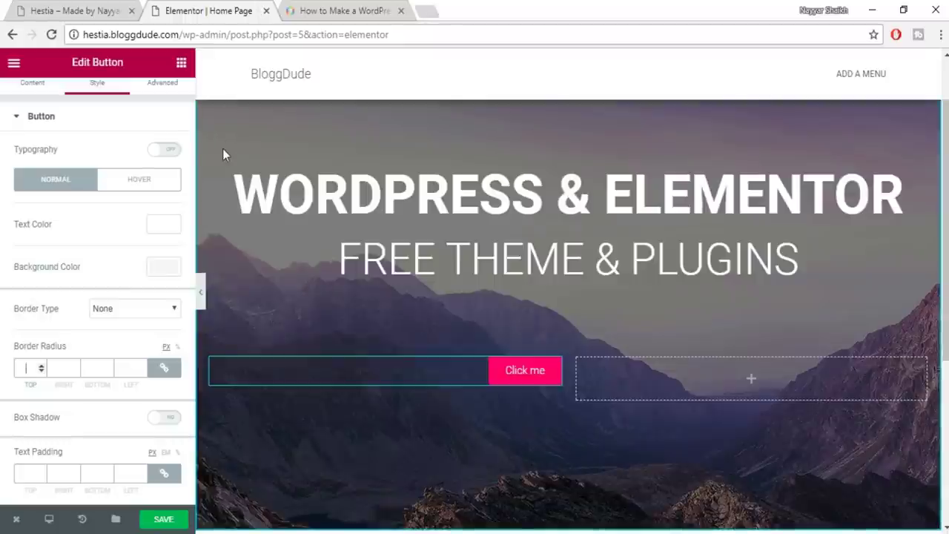
{"action": "type", "text": "10"}
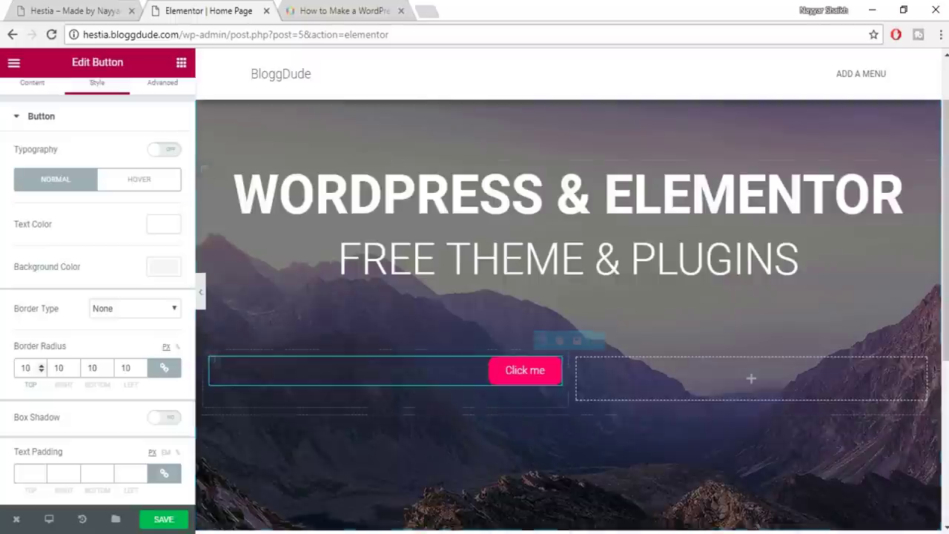
{"action": "left_click", "coordinate": [653, 376]}
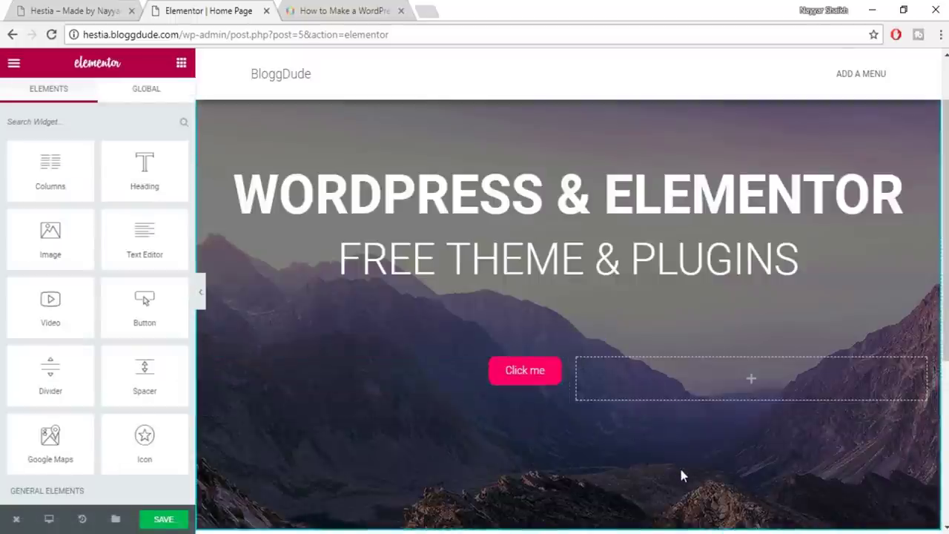
Compare the rounded Click me button with the live site's buttons
{"action": "left_click", "coordinate": [82, 10]}
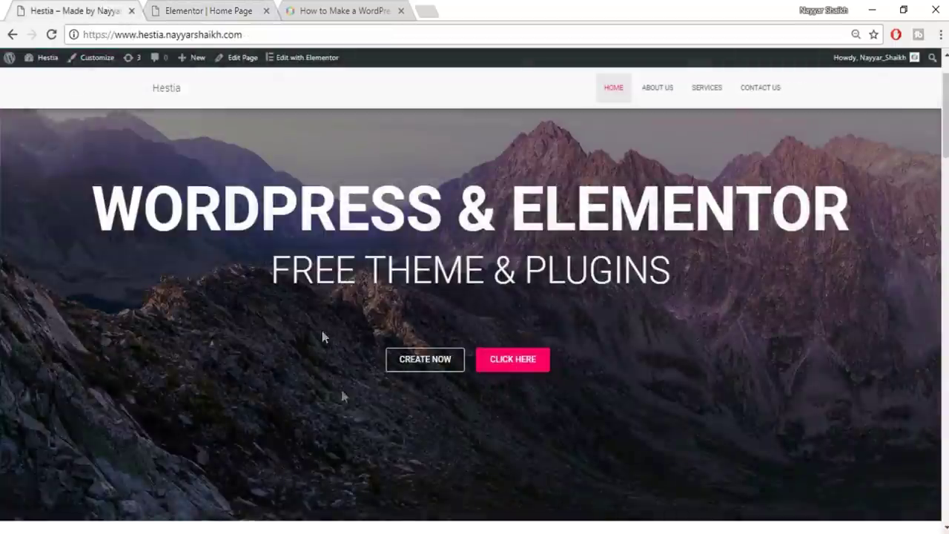
{"action": "left_click", "coordinate": [207, 9]}
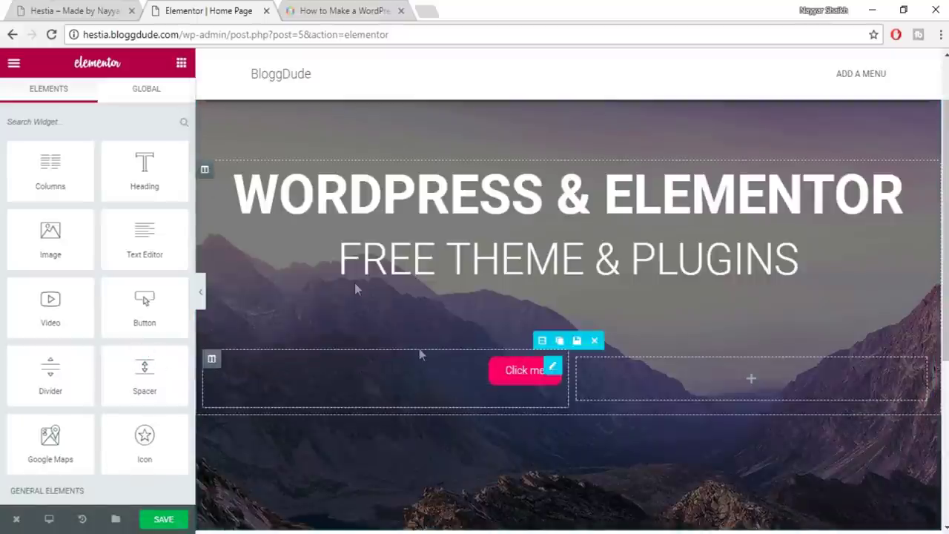
{"action": "left_click", "coordinate": [510, 378]}
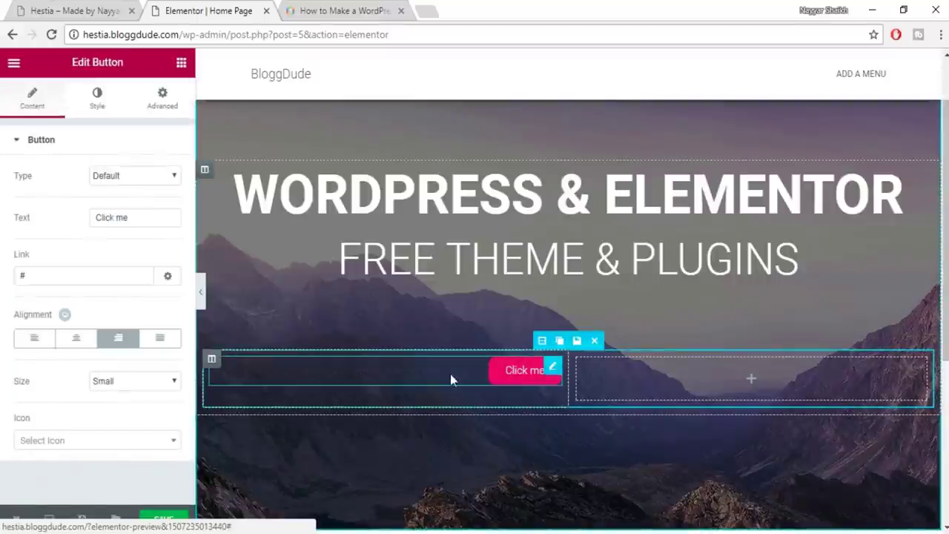
{"action": "left_click", "coordinate": [87, 9]}
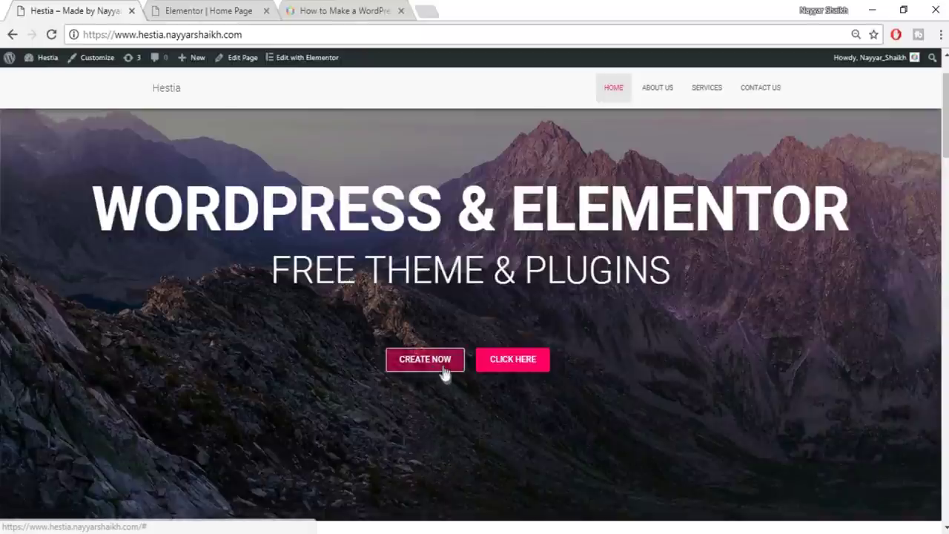
Select the #e91e63 colour code in the Hestia Word notes and return to the browser
{"action": "left_click", "coordinate": [413, 522]}
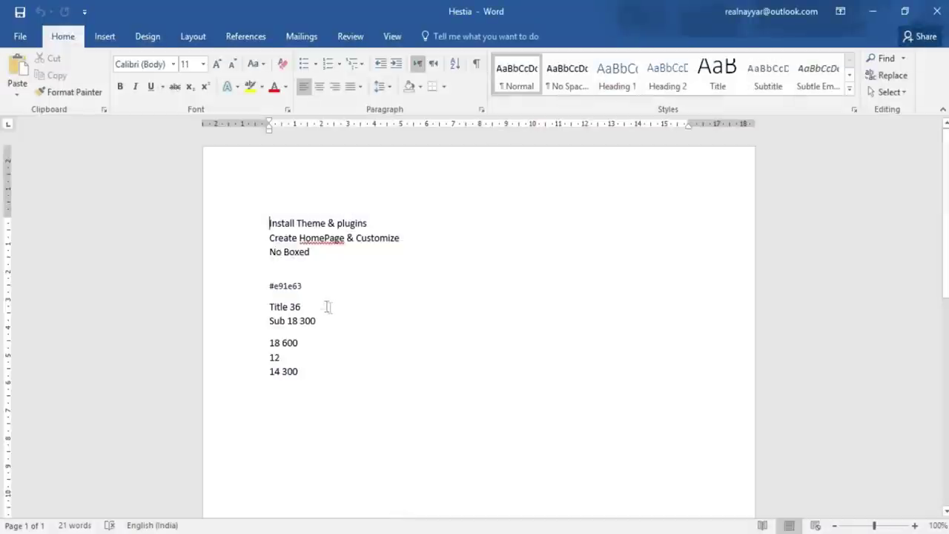
{"action": "left_click", "coordinate": [260, 287]}
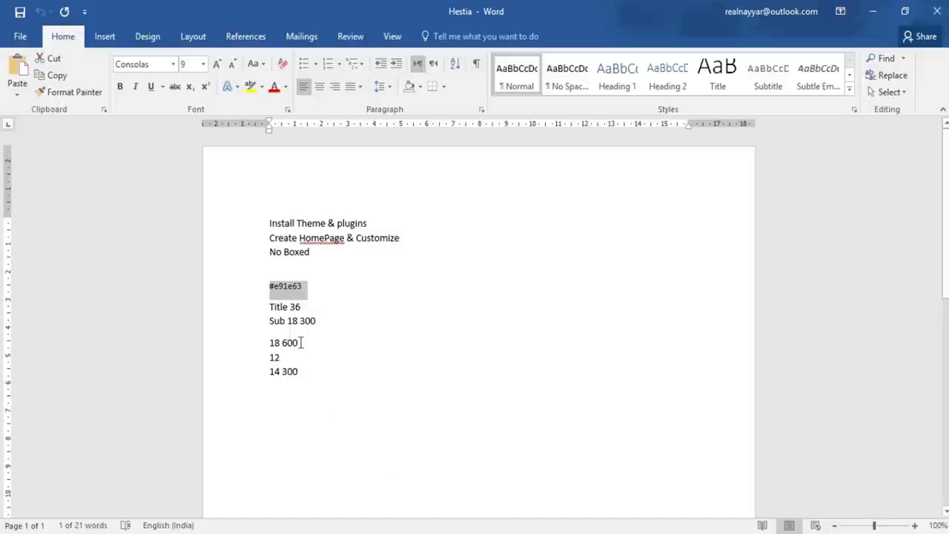
{"action": "key", "text": "alt+Tab"}
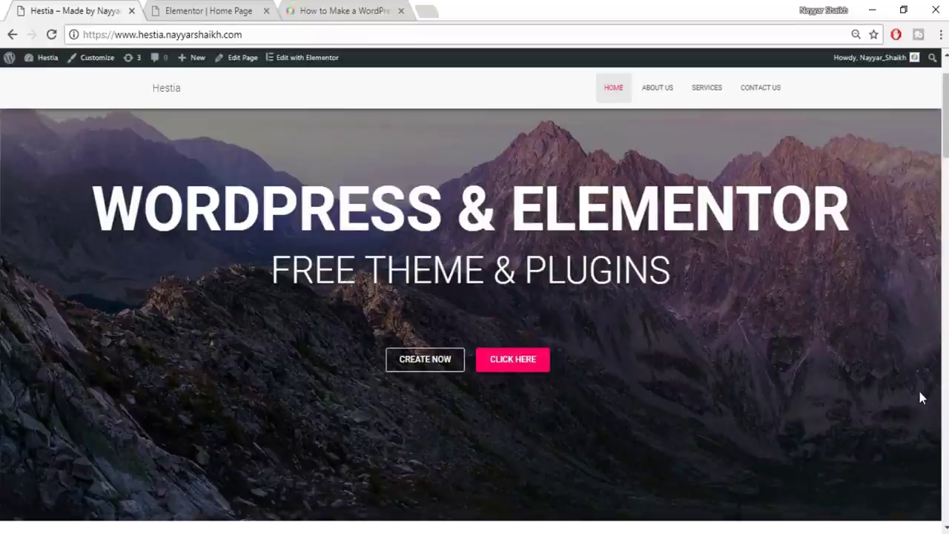
Scroll through the whole live Hestia homepage, then go back to the Elementor editor
{"action": "scroll", "coordinate": [475, 320], "scroll_direction": "down", "scroll_amount": 15}
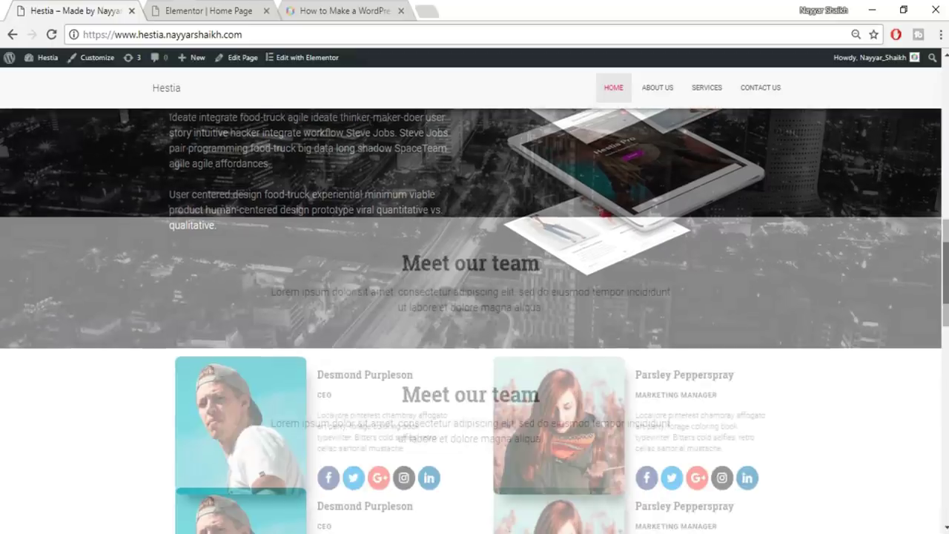
{"action": "scroll", "coordinate": [671, 172], "scroll_direction": "down", "scroll_amount": 5}
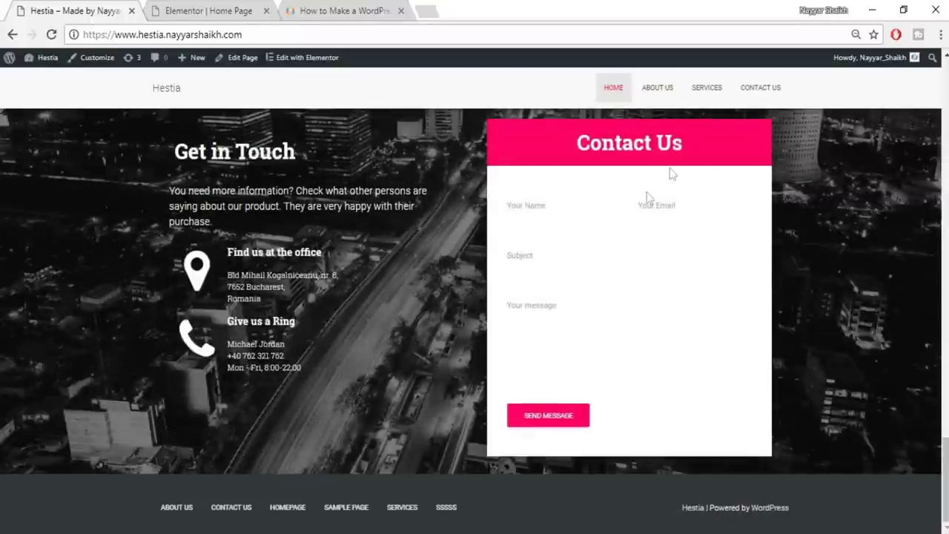
{"action": "left_click_drag", "start_coordinate": [945, 482], "coordinate": [945, 168]}
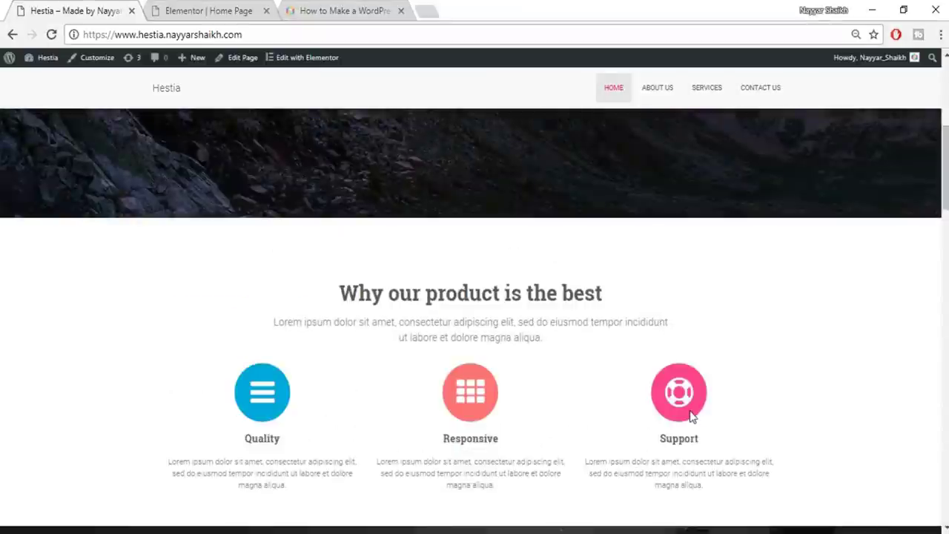
{"action": "scroll", "coordinate": [690, 415], "scroll_direction": "up", "scroll_amount": 5}
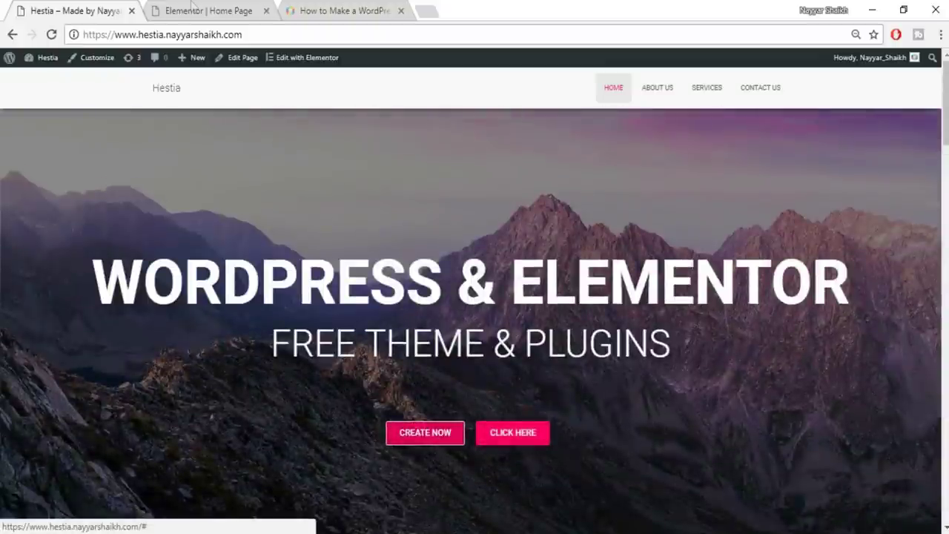
{"action": "left_click", "coordinate": [191, 10]}
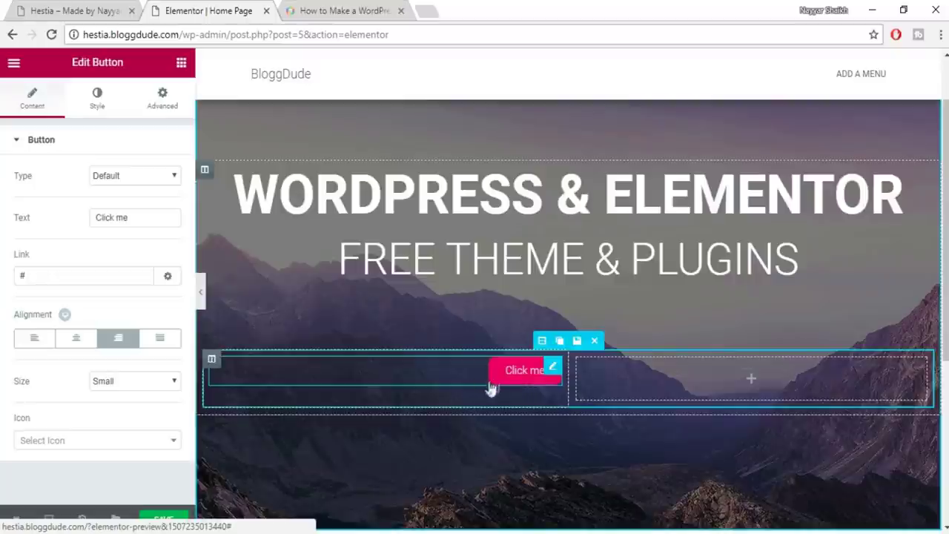
Give the Click me button a solid 1 px border
{"action": "left_click", "coordinate": [96, 112]}
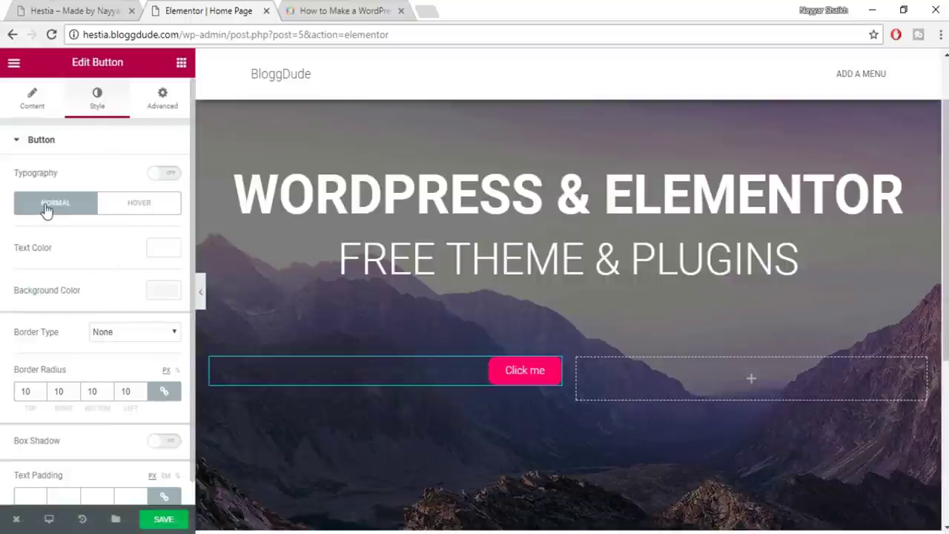
{"action": "scroll", "coordinate": [68, 230], "scroll_direction": "down", "scroll_amount": 1}
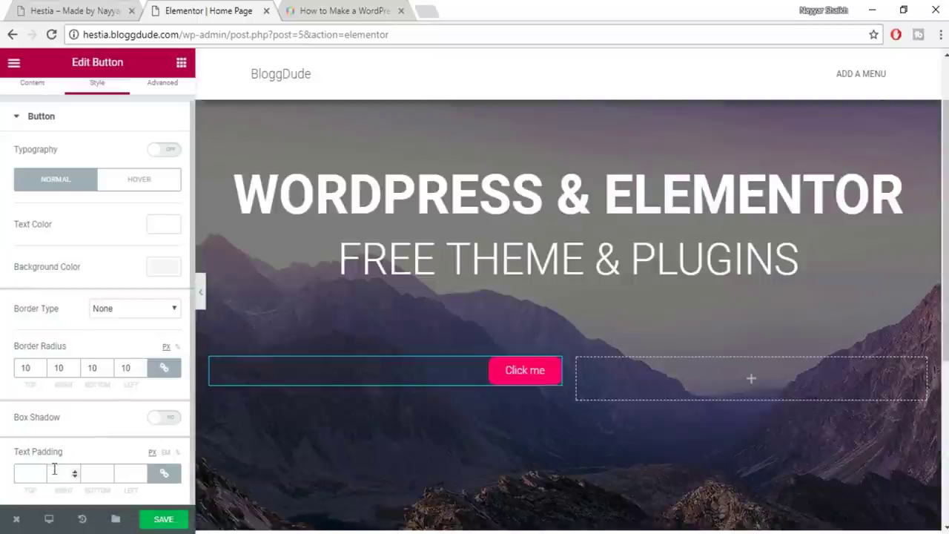
{"action": "left_click", "coordinate": [129, 311]}
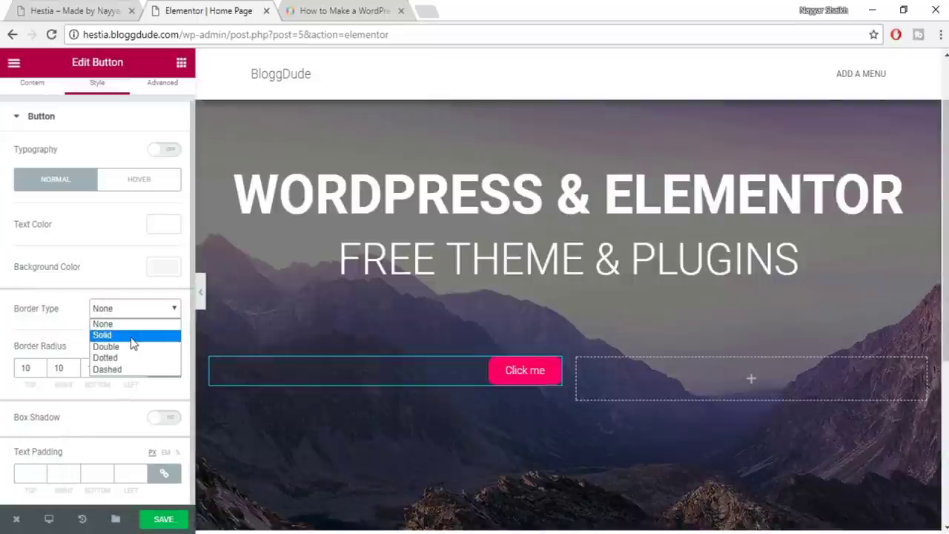
{"action": "left_click", "coordinate": [132, 336]}
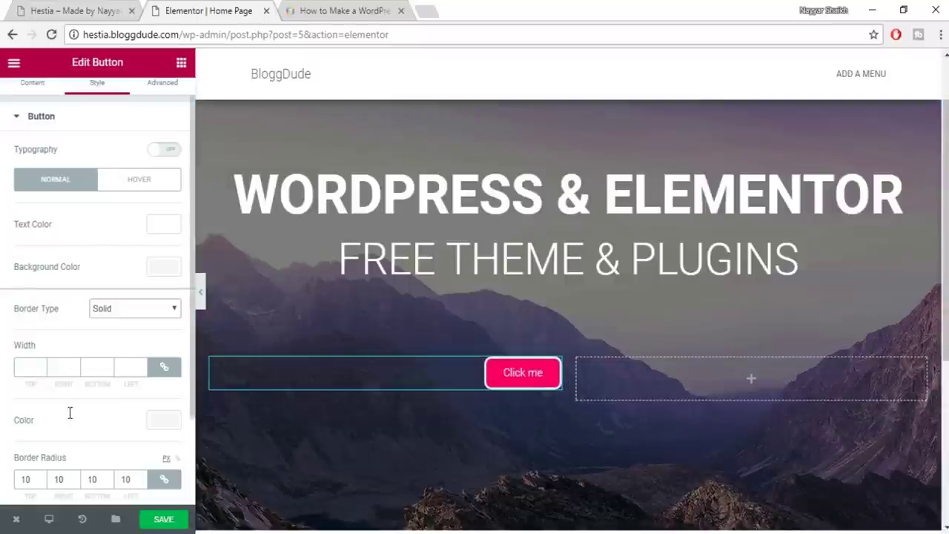
{"action": "scroll", "coordinate": [70, 412], "scroll_direction": "down", "scroll_amount": 2}
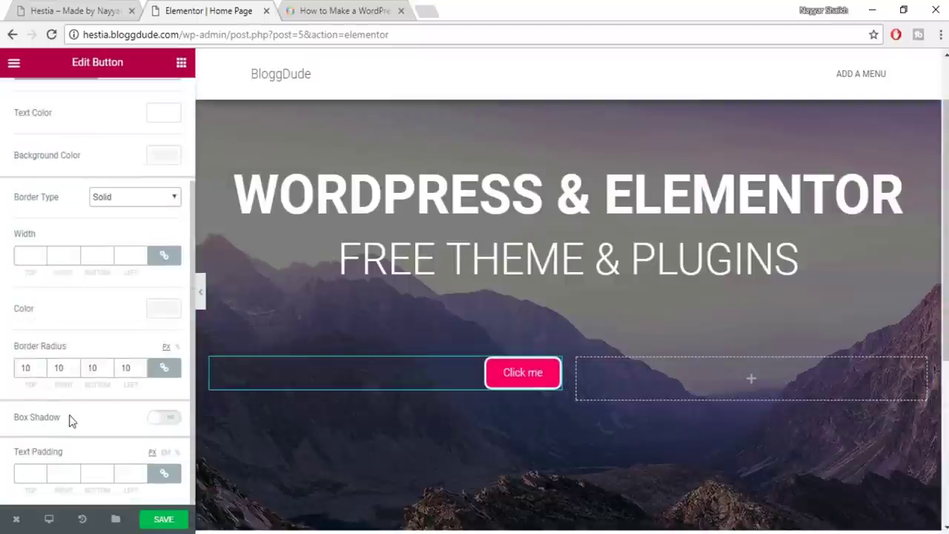
{"action": "left_click", "coordinate": [15, 251]}
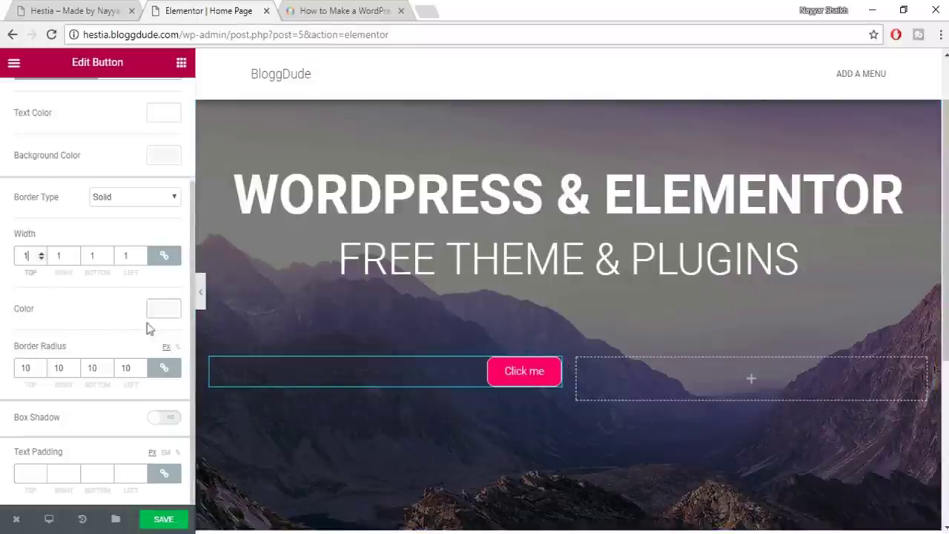
Set the button background to white with its opacity dragged down to 0
{"action": "scroll", "coordinate": [148, 323], "scroll_direction": "up", "scroll_amount": 1}
{"action": "left_click", "coordinate": [160, 228]}
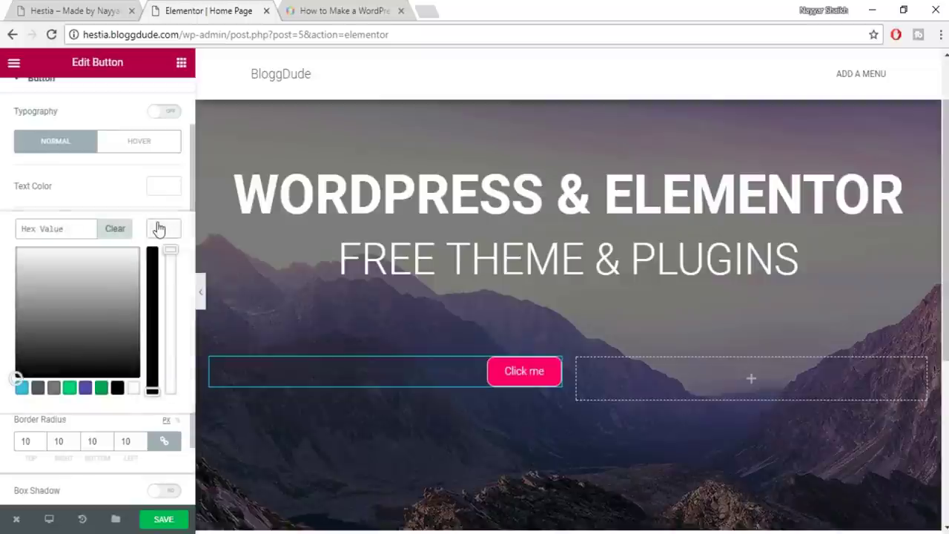
{"action": "left_click", "coordinate": [130, 388]}
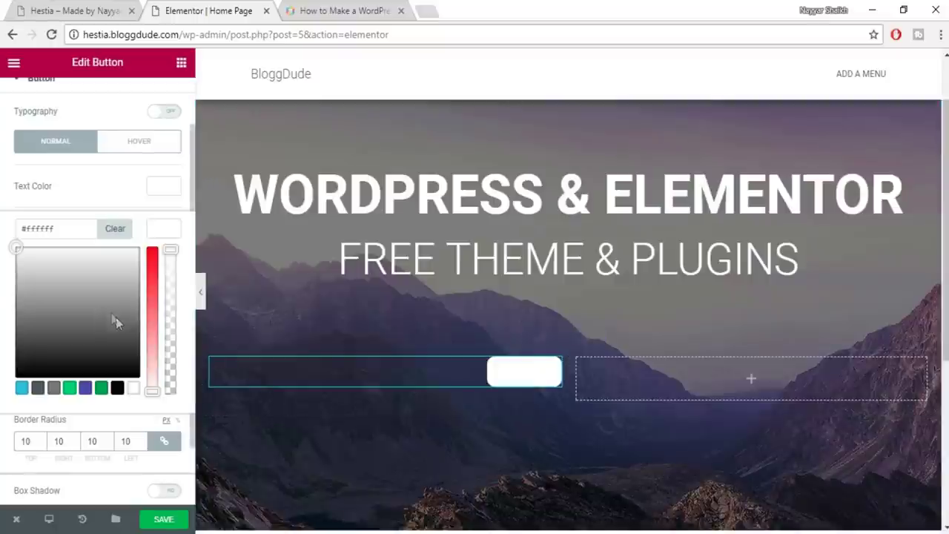
{"action": "left_click", "coordinate": [94, 10]}
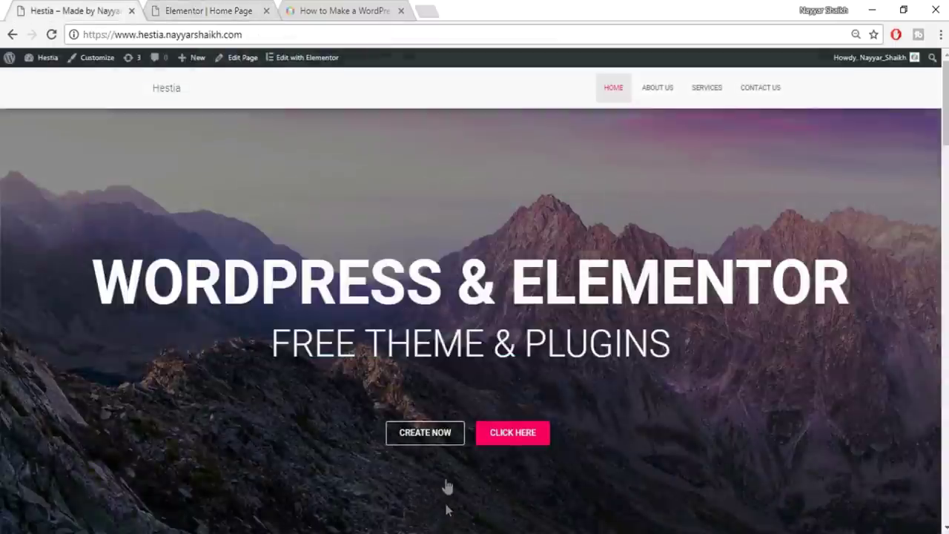
{"action": "scroll", "coordinate": [510, 510], "scroll_direction": "down", "scroll_amount": 1}
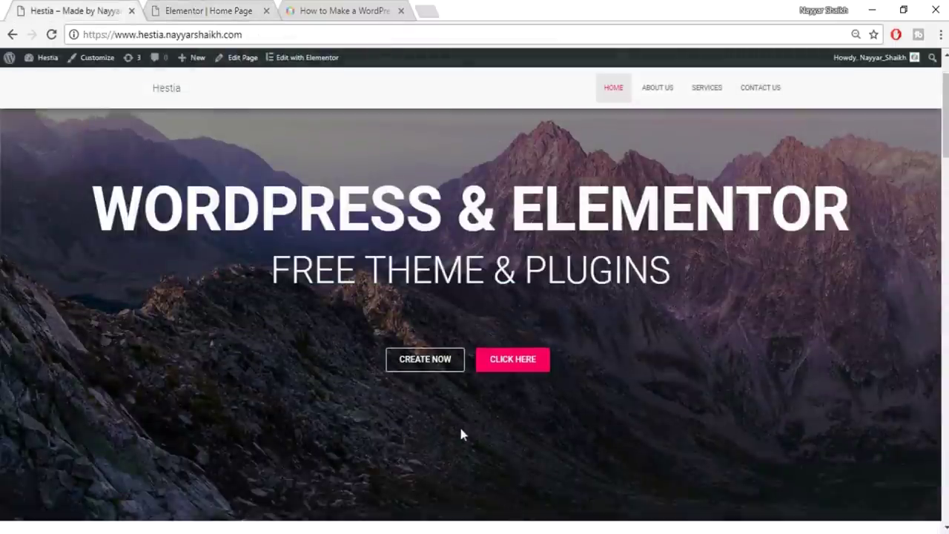
{"action": "left_click", "coordinate": [221, 9]}
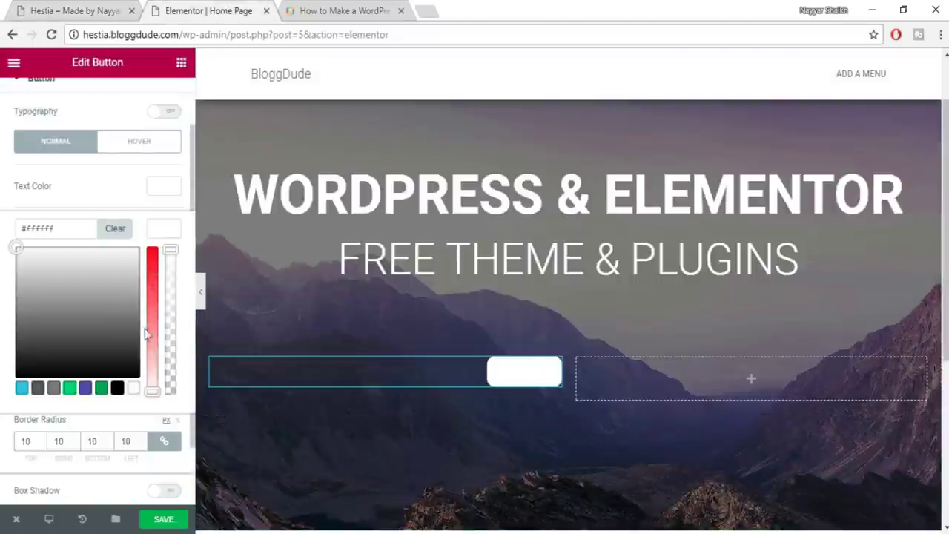
{"action": "left_click_drag", "start_coordinate": [173, 249], "coordinate": [166, 415]}
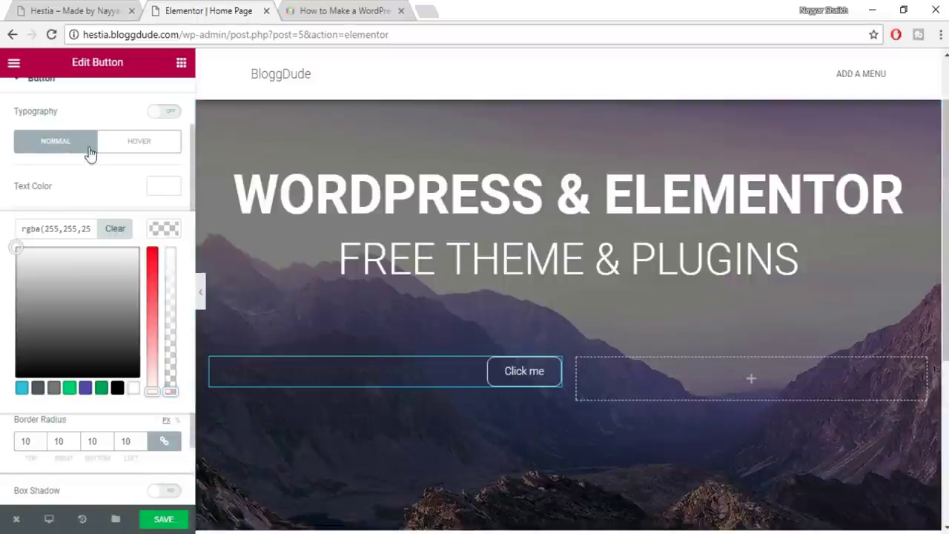
Set the button's hover background colour to pink #e91e63
{"action": "left_click", "coordinate": [126, 150]}
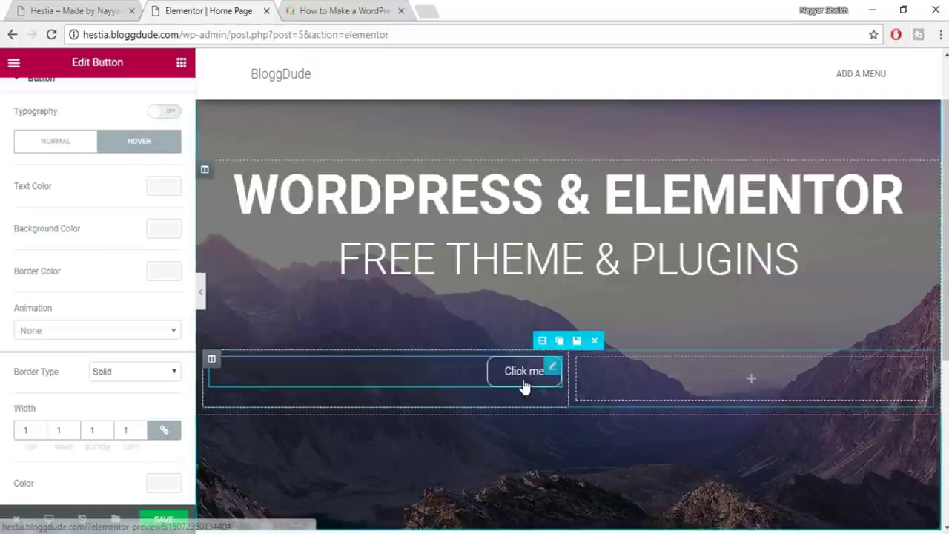
{"action": "left_click", "coordinate": [163, 230]}
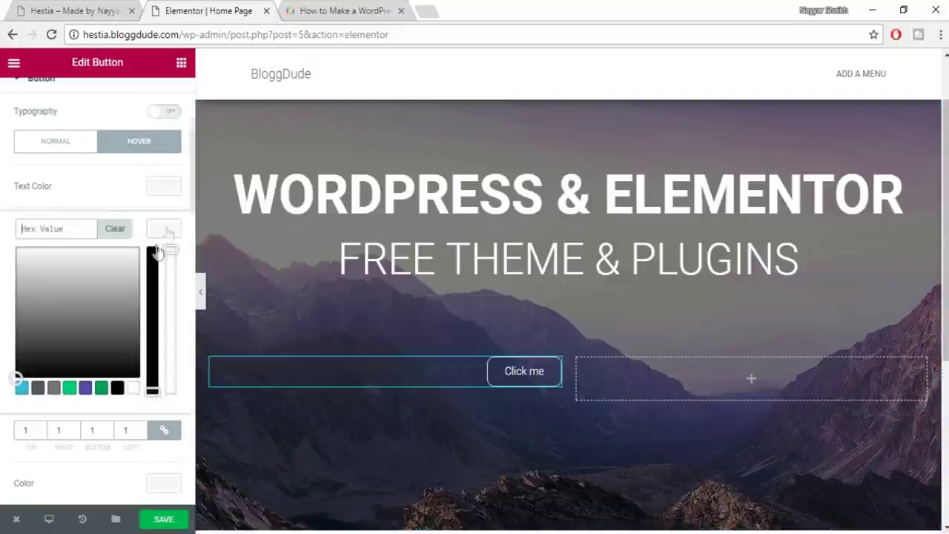
{"action": "key", "text": "Return"}
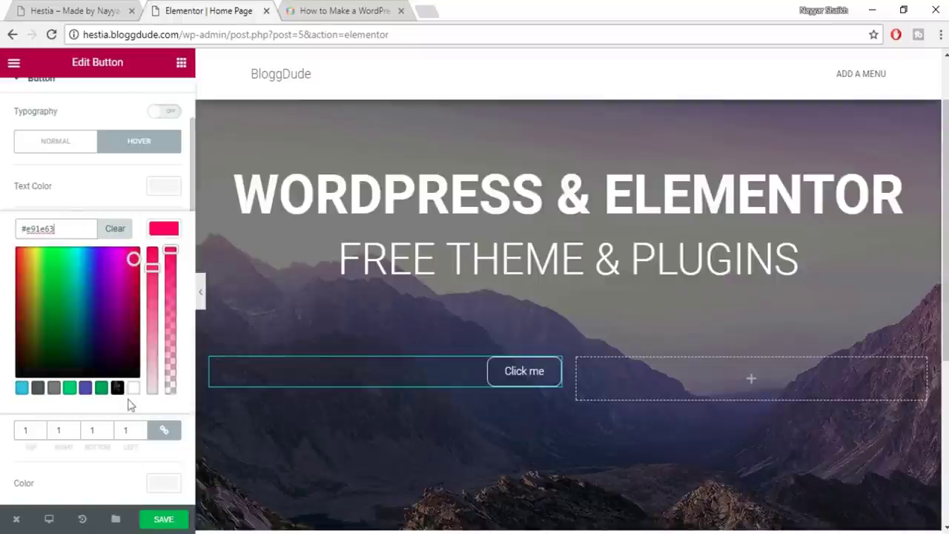
{"action": "left_click", "coordinate": [158, 233]}
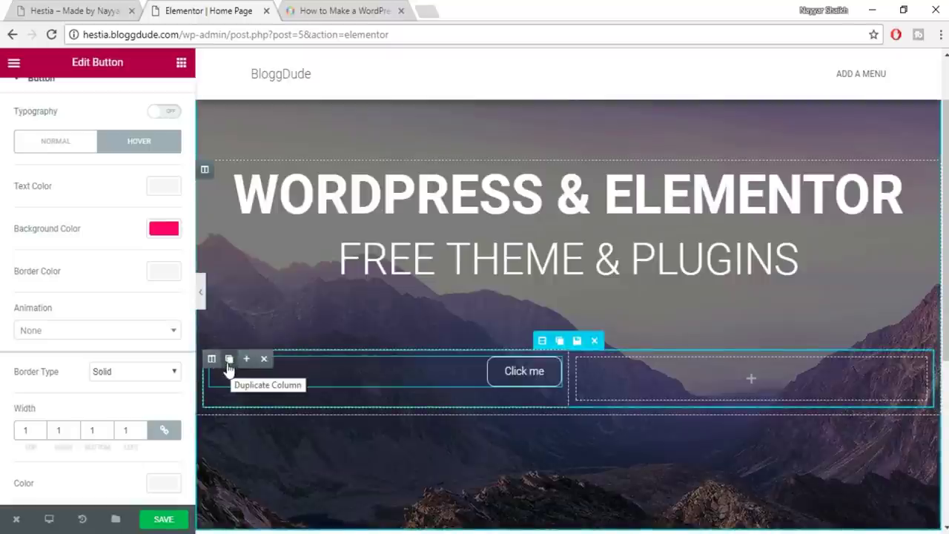
Duplicate the button column, delete the empty third column, and left-align the second button
{"action": "left_click", "coordinate": [229, 362]}
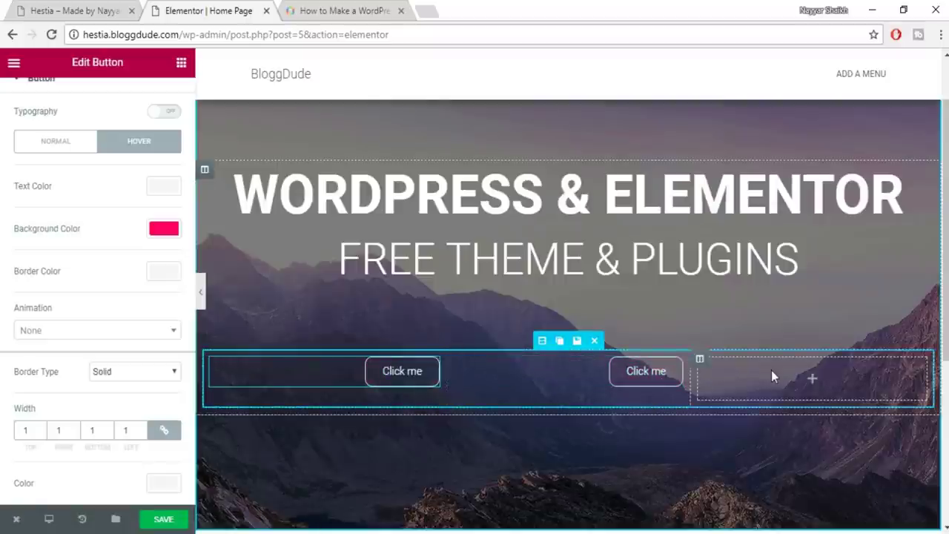
{"action": "mouse_move", "coordinate": [701, 359]}
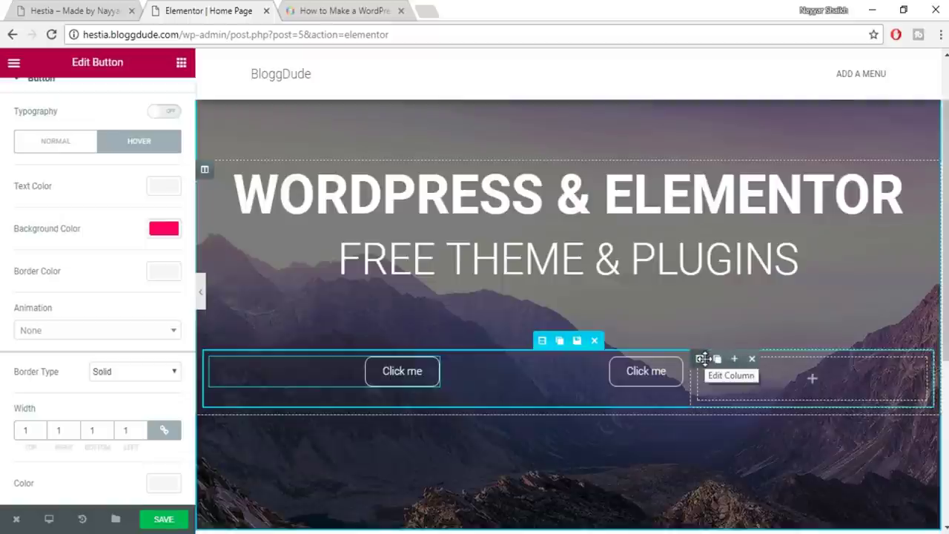
{"action": "left_click", "coordinate": [752, 359]}
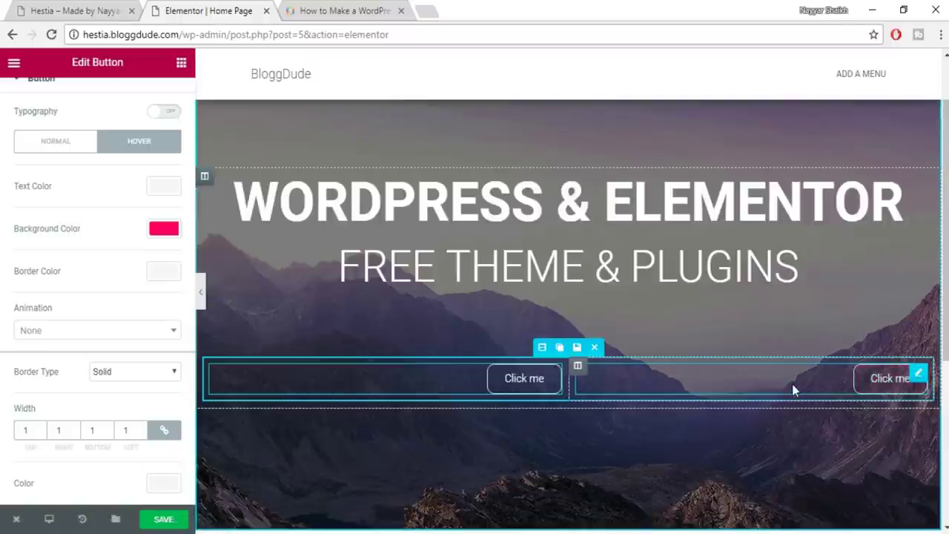
{"action": "left_click", "coordinate": [818, 380]}
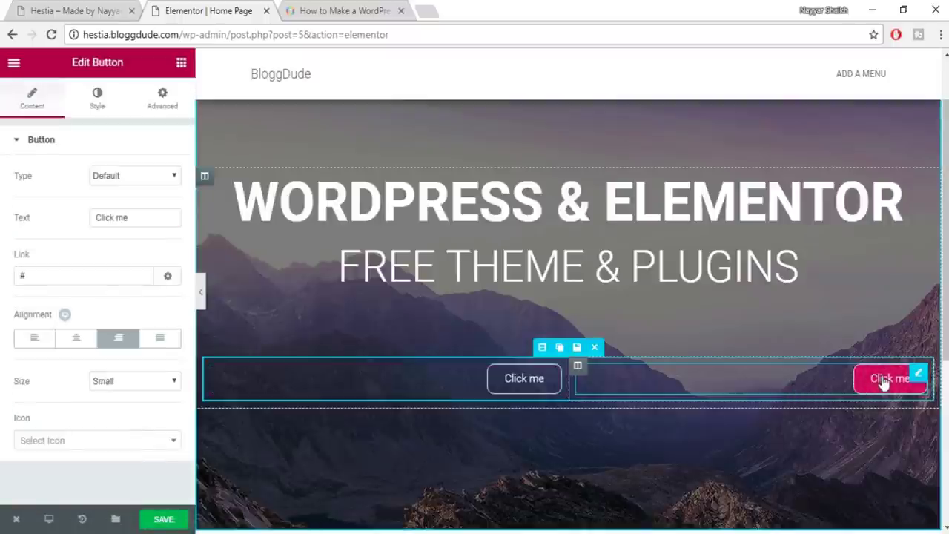
{"action": "left_click", "coordinate": [32, 339]}
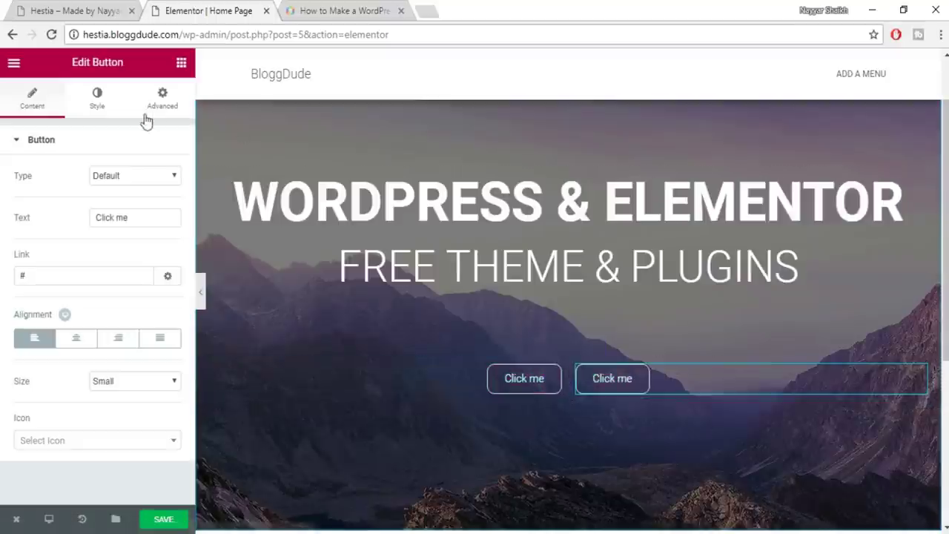
Give the second button a pink #e91e63 background that turns fully transparent on hover
{"action": "left_click", "coordinate": [97, 96]}
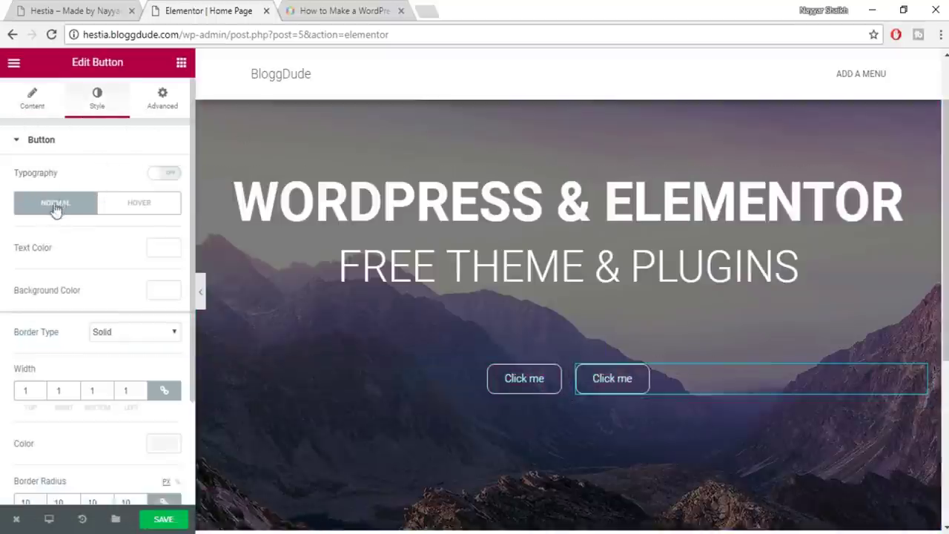
{"action": "scroll", "coordinate": [111, 330], "scroll_direction": "down", "scroll_amount": 2}
{"action": "scroll", "coordinate": [120, 326], "scroll_direction": "up", "scroll_amount": 1}
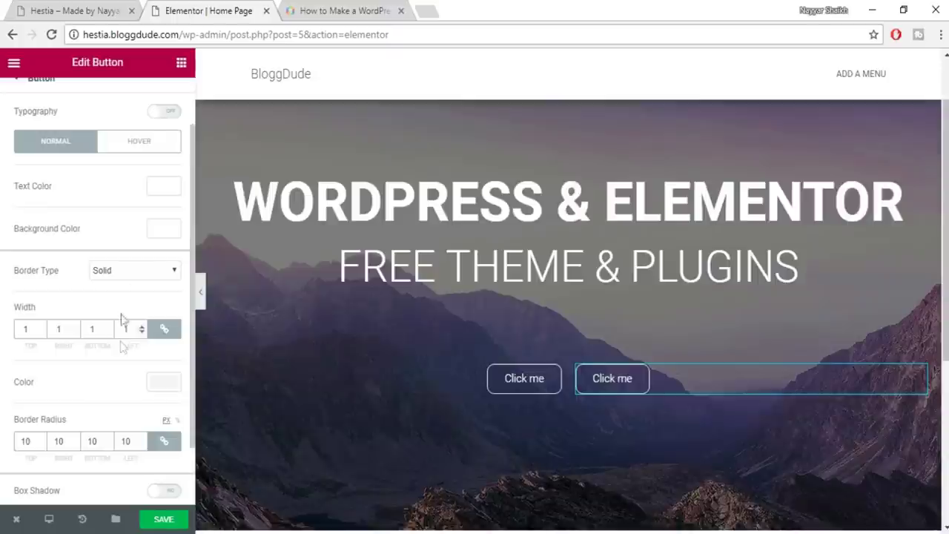
{"action": "left_click", "coordinate": [164, 229]}
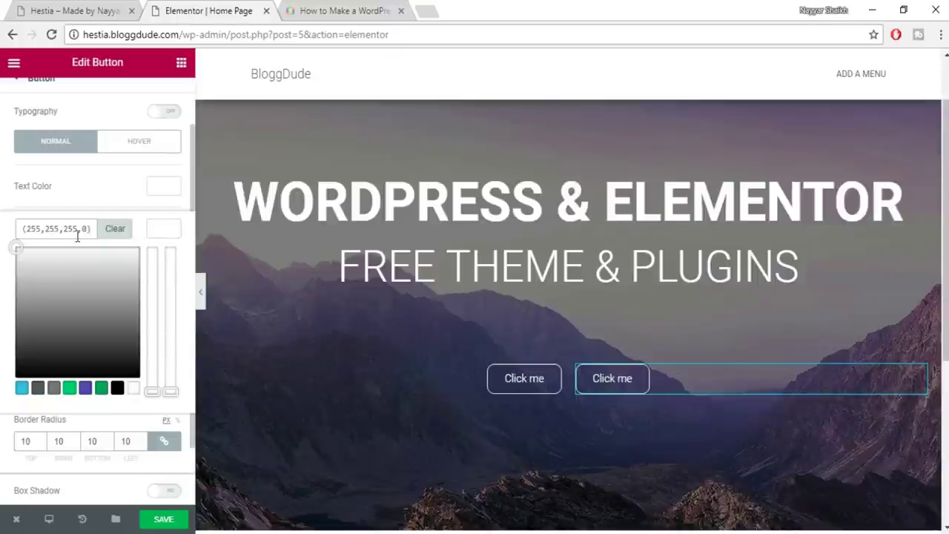
{"action": "key", "text": "ctrl+a"}
{"action": "type", "text": "#e91e63"}
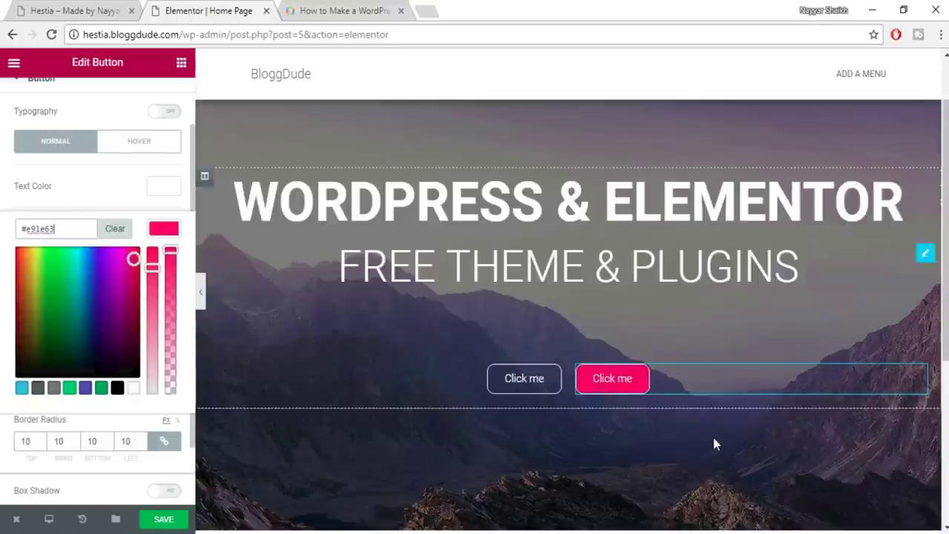
{"action": "left_click", "coordinate": [149, 149]}
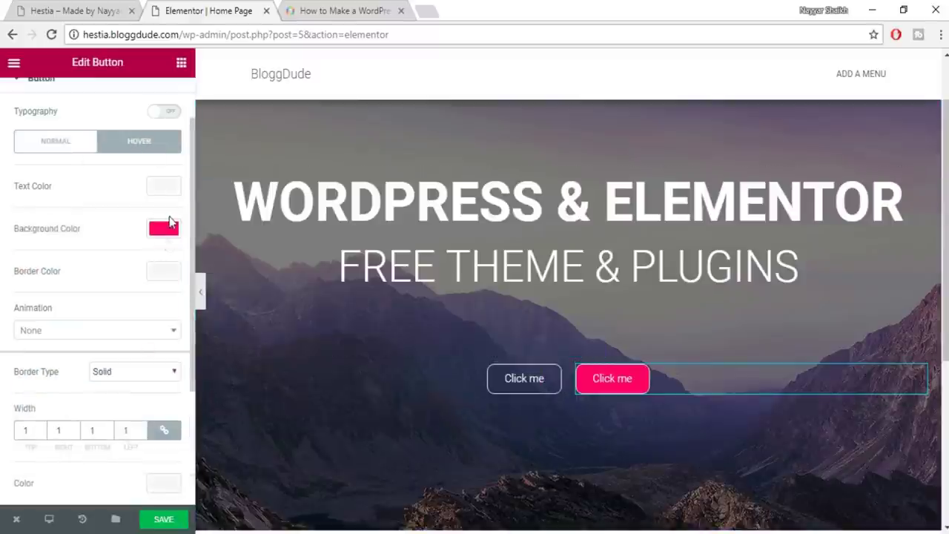
{"action": "left_click", "coordinate": [164, 229]}
{"action": "left_click_drag", "start_coordinate": [168, 254], "coordinate": [169, 412]}
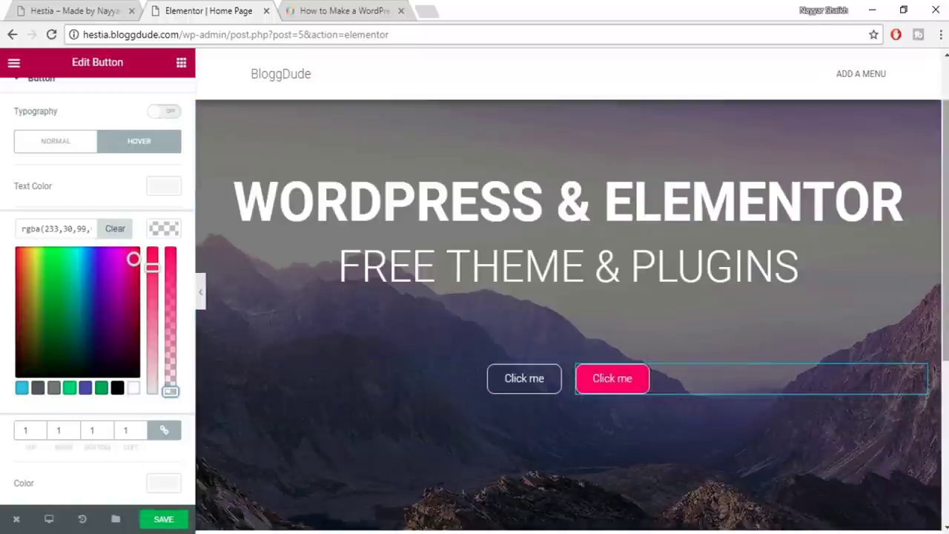
Save the page with Ctrl+S and preview the two-button hero full width
{"action": "key", "text": "ctrl+s"}
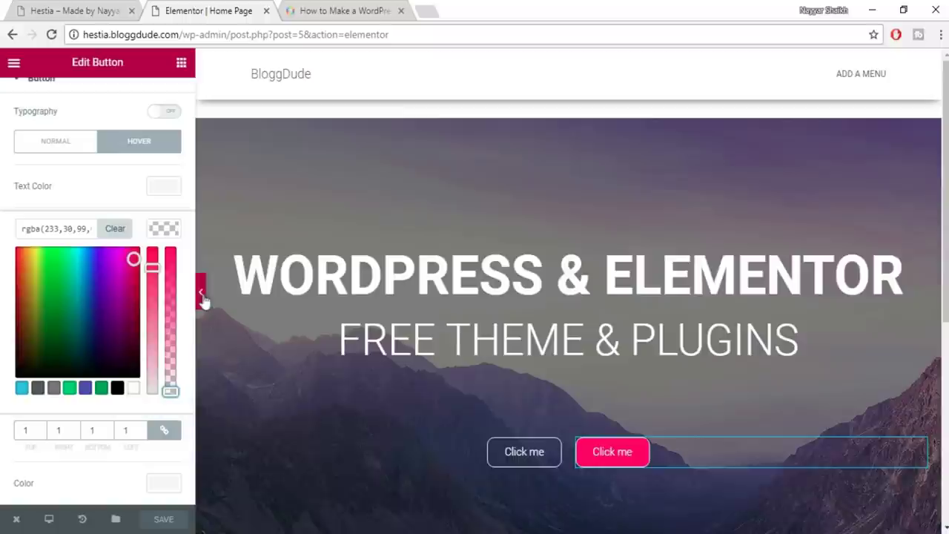
{"action": "left_click", "coordinate": [202, 296]}
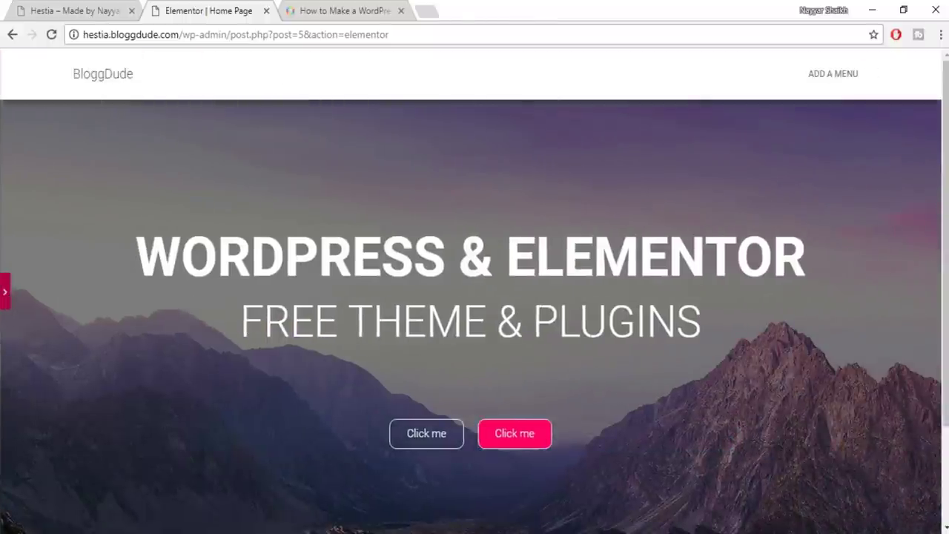
{"action": "scroll", "coordinate": [605, 356], "scroll_direction": "down", "scroll_amount": 2}
{"action": "scroll", "coordinate": [615, 393], "scroll_direction": "up", "scroll_amount": 2}
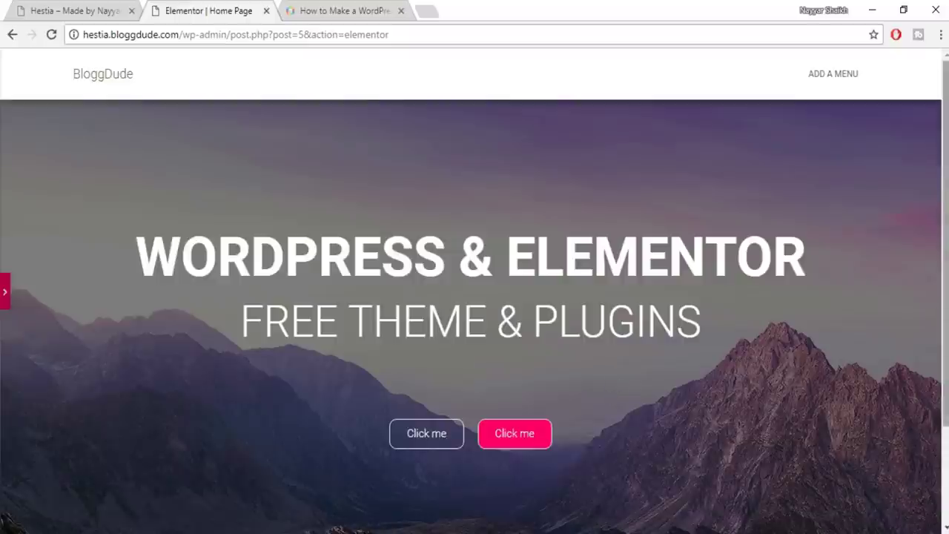
{"action": "scroll", "coordinate": [611, 371], "scroll_direction": "down", "scroll_amount": 1}
{"action": "scroll", "coordinate": [947, 140], "scroll_direction": "down", "scroll_amount": 1}
{"action": "scroll", "coordinate": [946, 140], "scroll_direction": "up", "scroll_amount": 2}
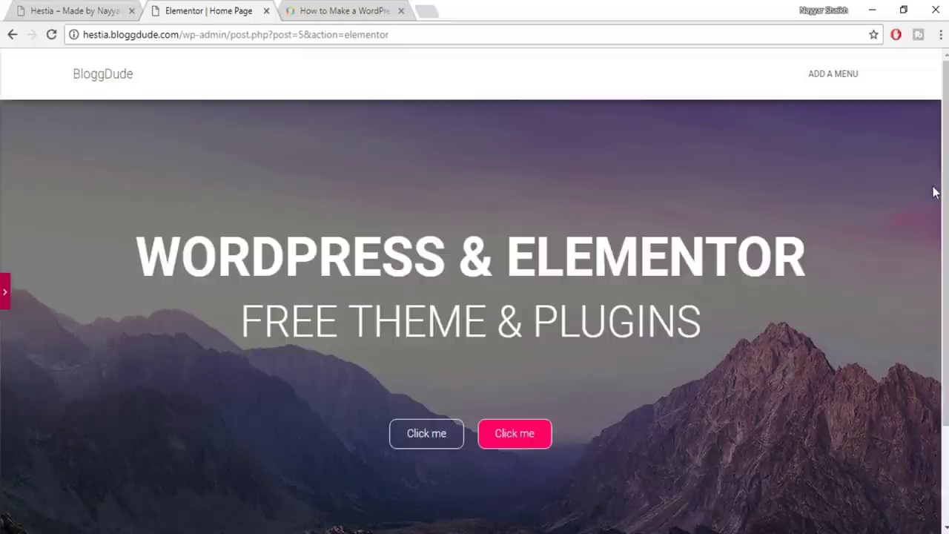
{"action": "left_click", "coordinate": [5, 295]}
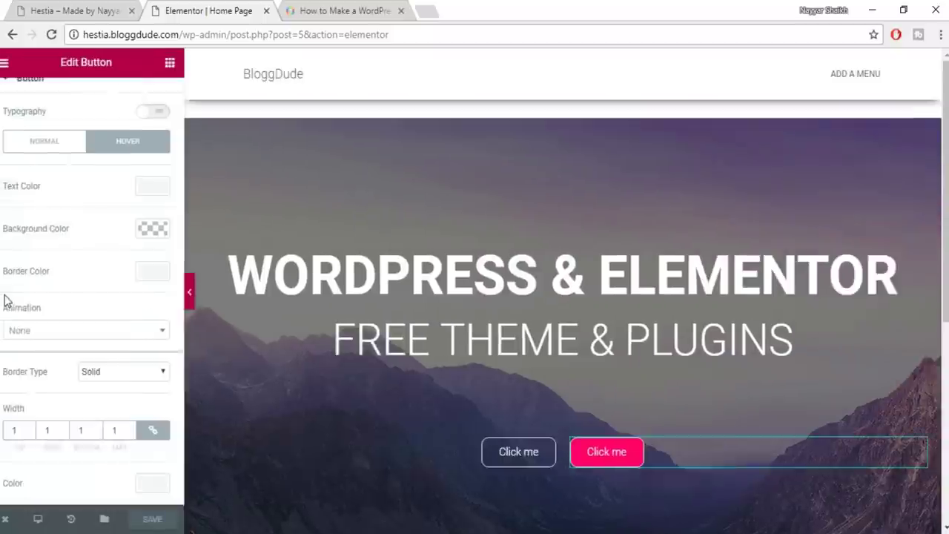
Check the live site's product section, then drop a Heading widget into the empty section below the hero
{"action": "scroll", "coordinate": [639, 329], "scroll_direction": "down", "scroll_amount": 10}
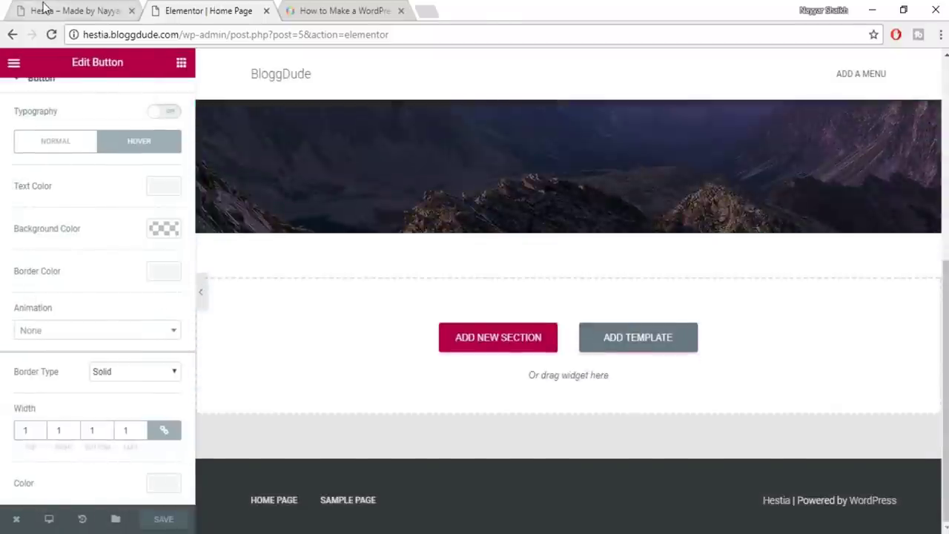
{"action": "key", "text": "ctrl+shift+Tab"}
{"action": "scroll", "coordinate": [799, 201], "scroll_direction": "down", "scroll_amount": 5}
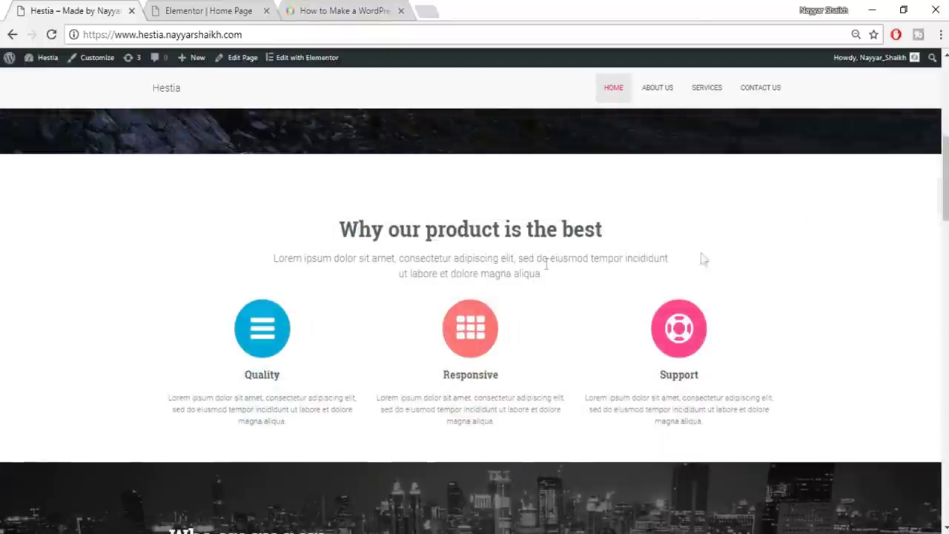
{"action": "left_click", "coordinate": [235, 6]}
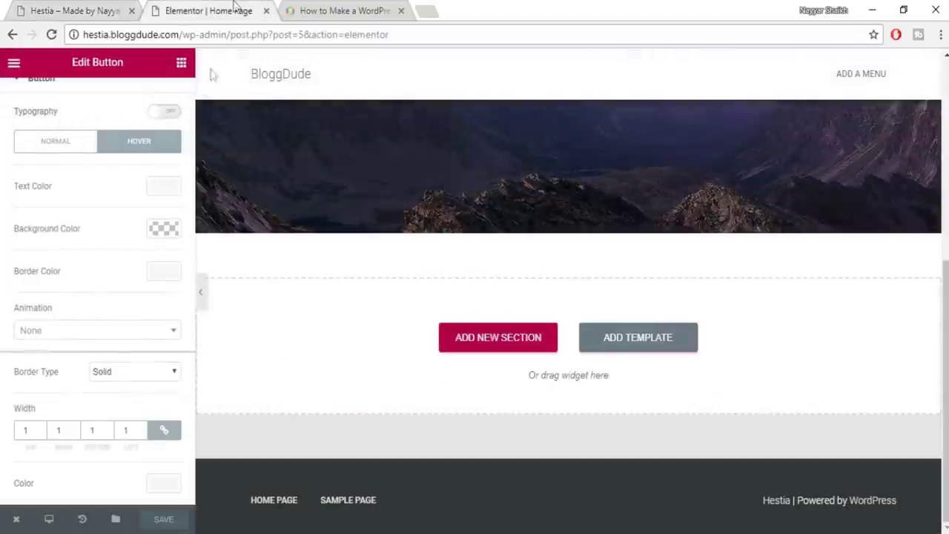
{"action": "left_click", "coordinate": [182, 64]}
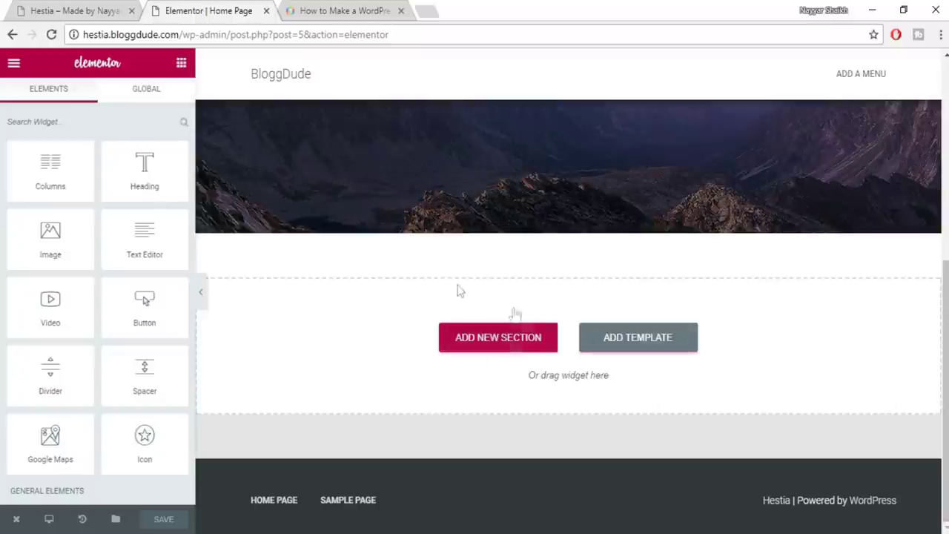
{"action": "left_click", "coordinate": [75, 10]}
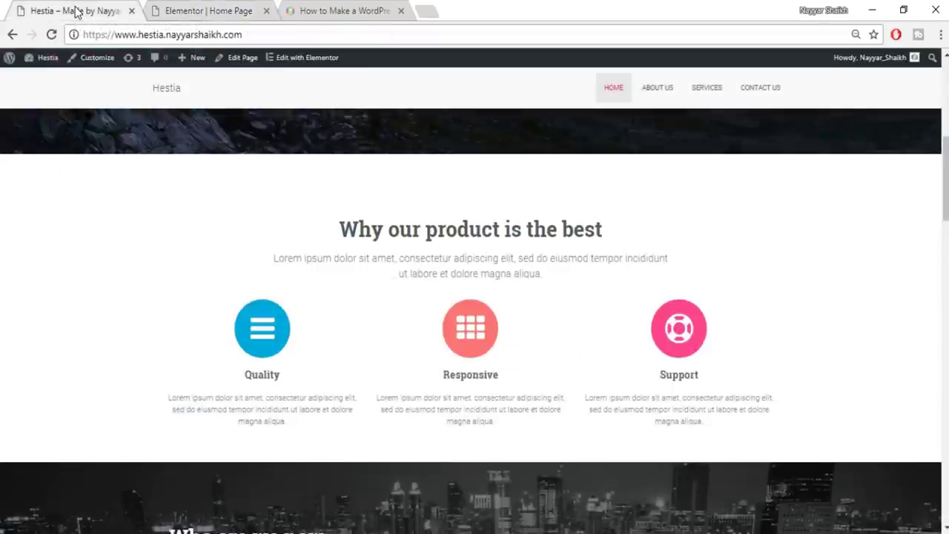
{"action": "left_click", "coordinate": [154, 9]}
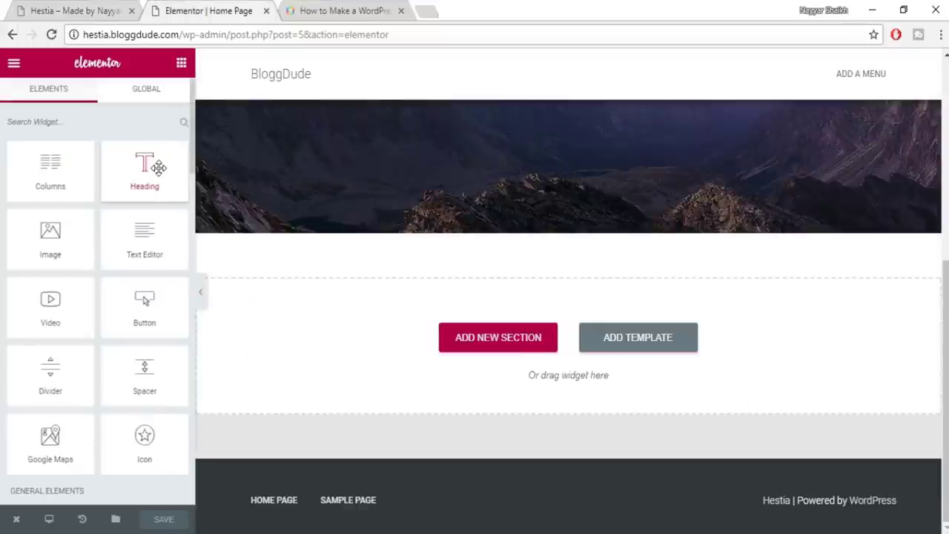
{"action": "left_click_drag", "start_coordinate": [219, 185], "coordinate": [530, 360]}
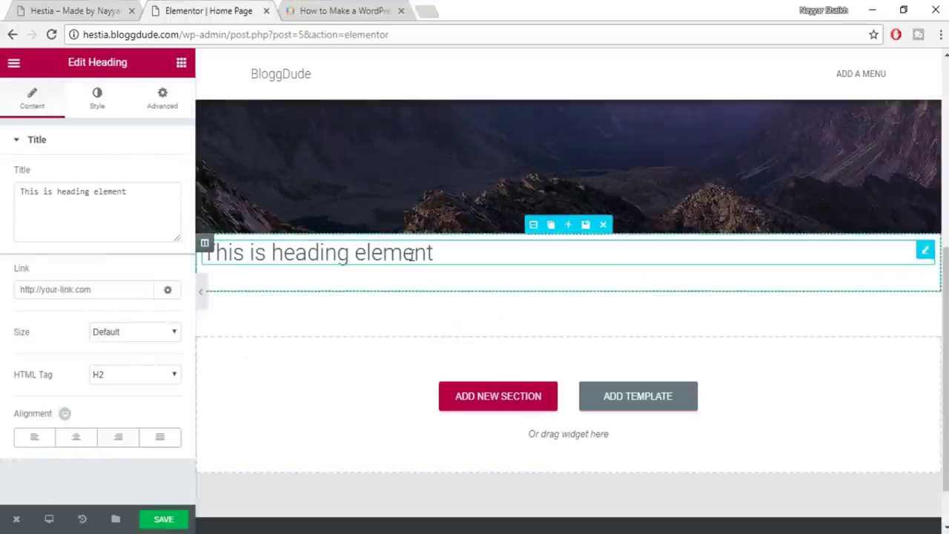
Copy 'Why our product is the best' from the live site into the heading title and centre it
{"action": "left_click", "coordinate": [71, 10]}
{"action": "left_click_drag", "start_coordinate": [340, 230], "coordinate": [665, 223]}
{"action": "key", "text": "ctrl+c"}
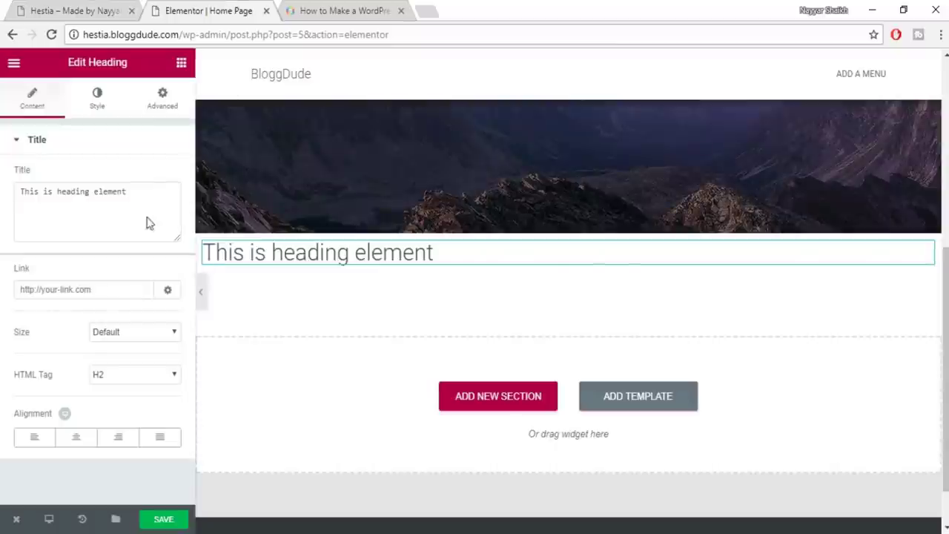
{"action": "left_click", "coordinate": [121, 190]}
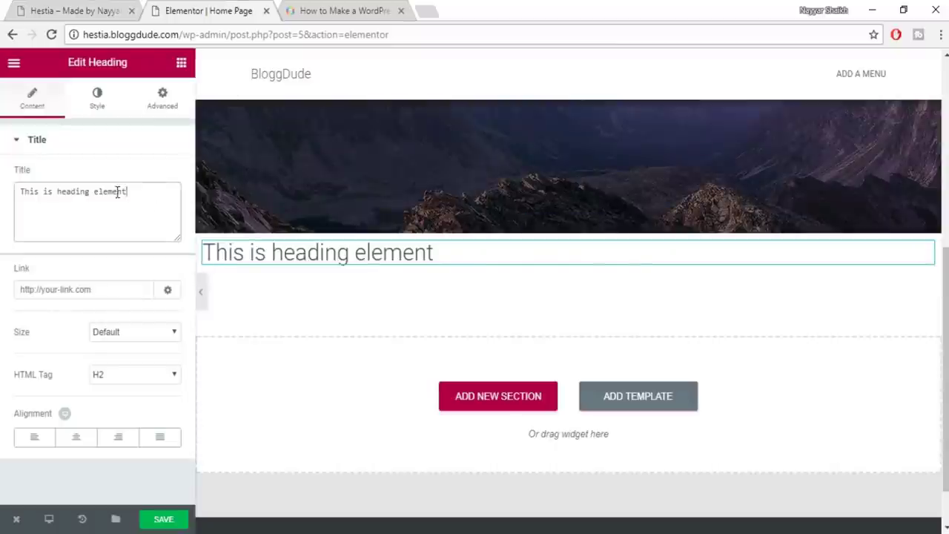
{"action": "left_click_drag", "start_coordinate": [126, 191], "coordinate": [16, 189]}
{"action": "key", "text": "ctrl+v"}
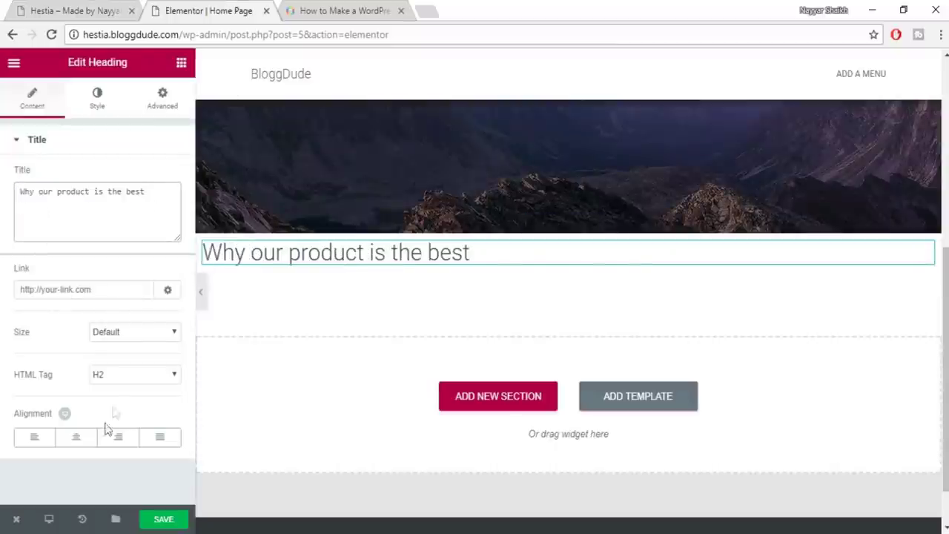
{"action": "left_click", "coordinate": [76, 440]}
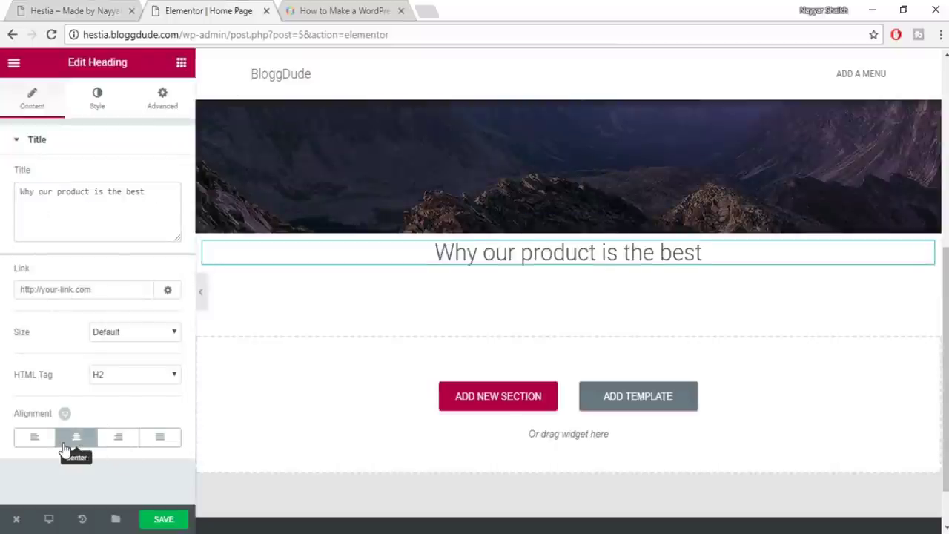
{"action": "left_click", "coordinate": [101, 102]}
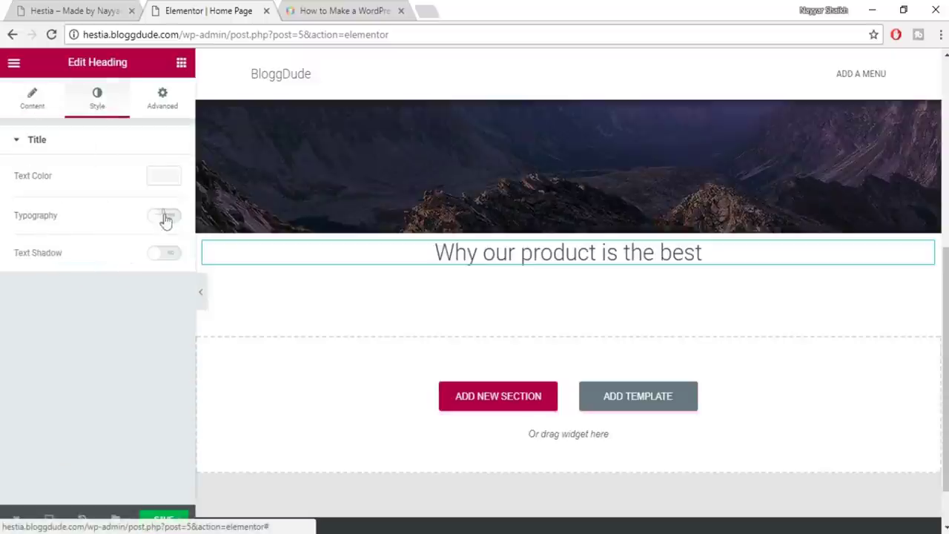
Set the heading text colour to dark grey #54595f, then check the lorem paragraph on the live site
{"action": "left_click", "coordinate": [166, 177]}
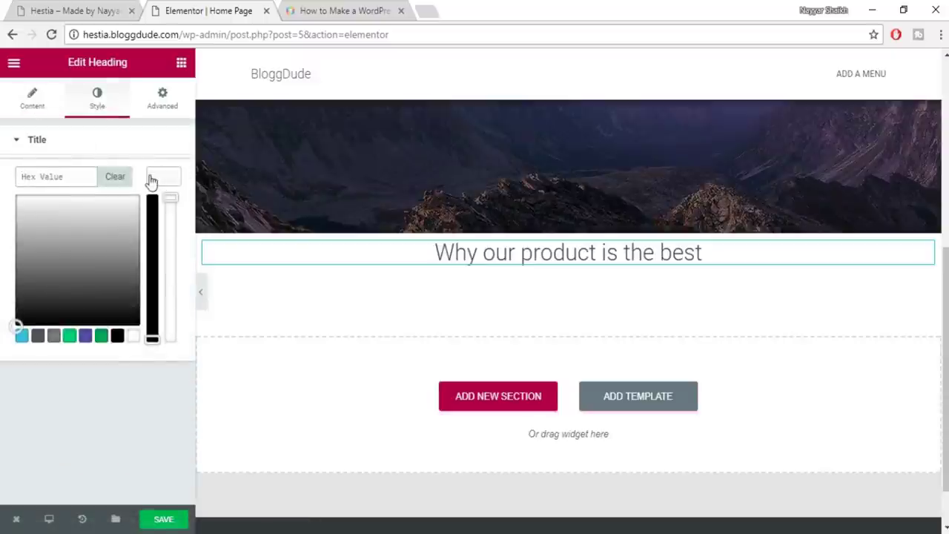
{"action": "left_click", "coordinate": [38, 337]}
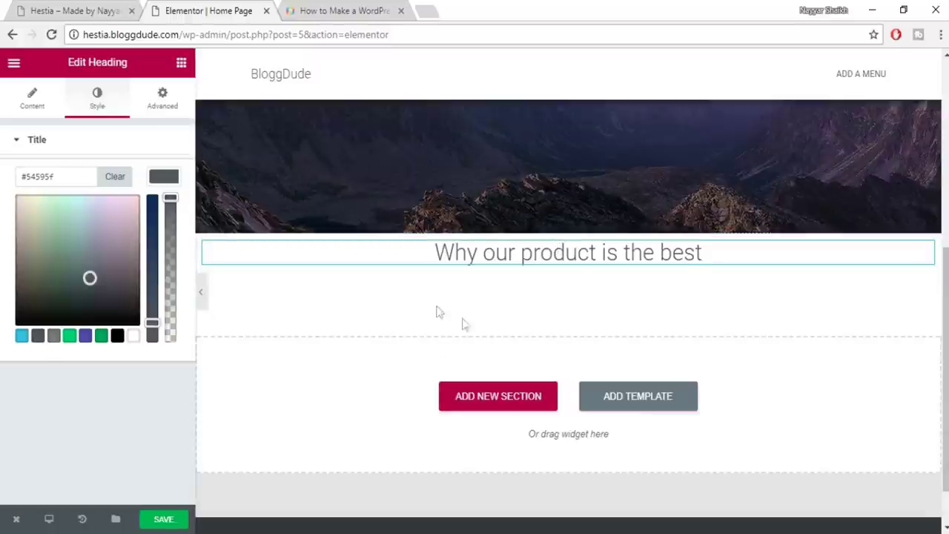
{"action": "left_click", "coordinate": [41, 11]}
{"action": "left_click_drag", "start_coordinate": [544, 274], "coordinate": [487, 258]}
{"action": "left_click_drag", "start_coordinate": [502, 422], "coordinate": [408, 389]}
{"action": "left_click", "coordinate": [415, 367]}
Close the colour picker and enable custom typography for the heading
{"action": "left_click", "coordinate": [215, 8]}
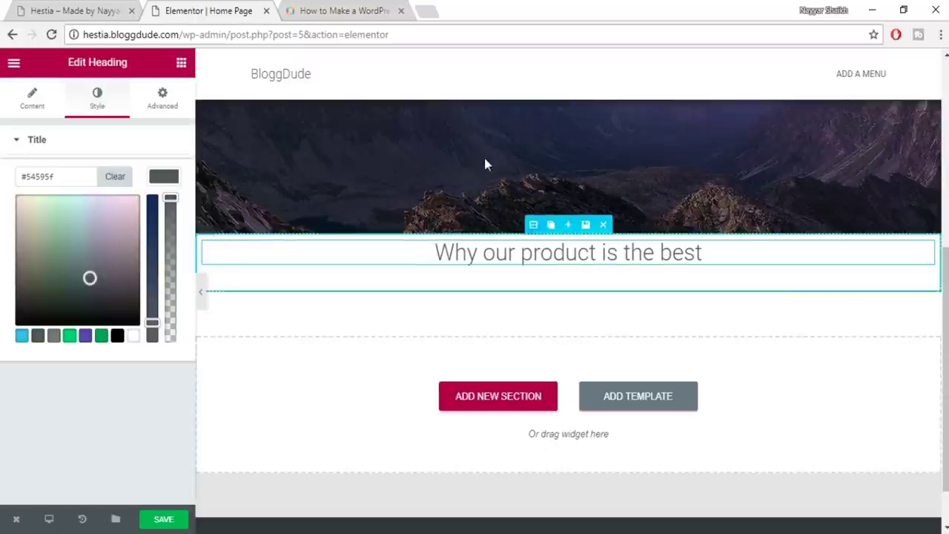
{"action": "left_click", "coordinate": [164, 180]}
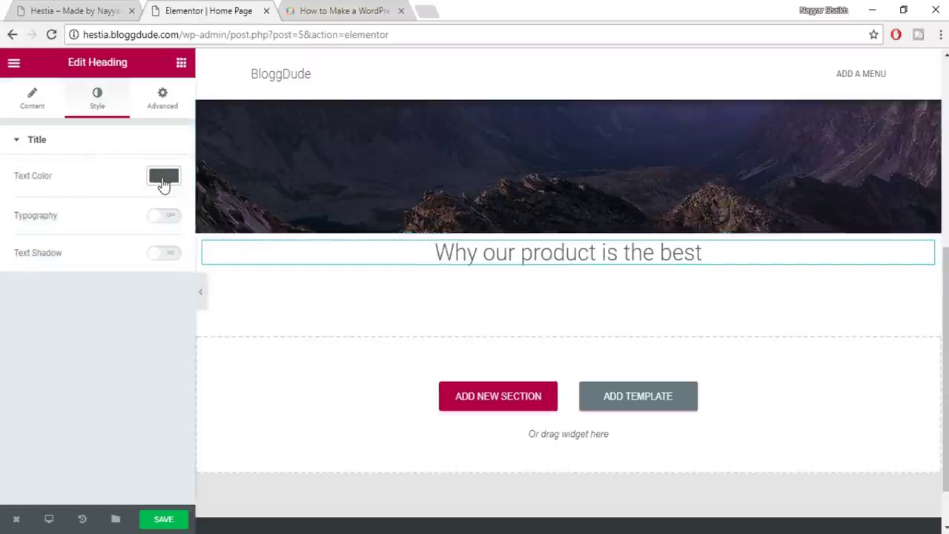
{"action": "left_click", "coordinate": [165, 222]}
Style the heading as 35 px Roboto Slab, weight 600, and save the page
{"action": "left_click", "coordinate": [161, 281]}
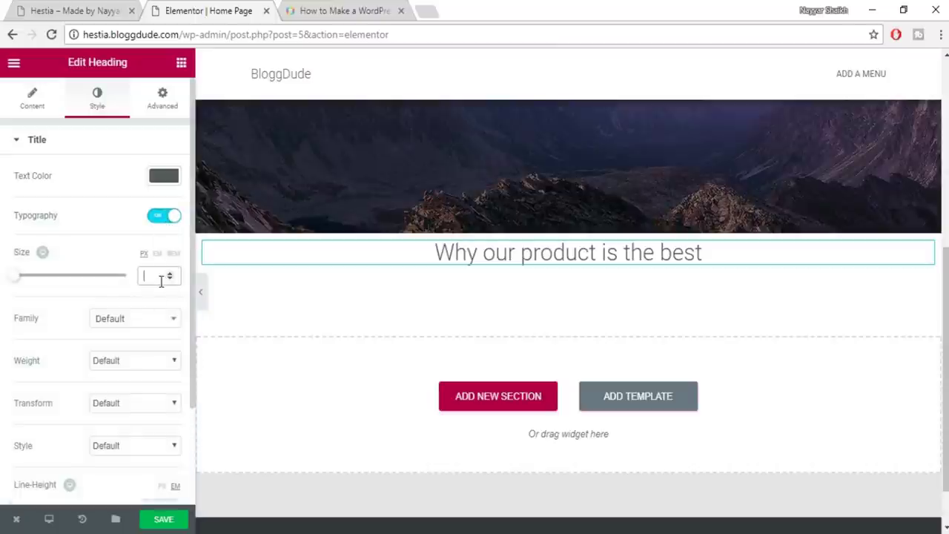
{"action": "type", "text": "35"}
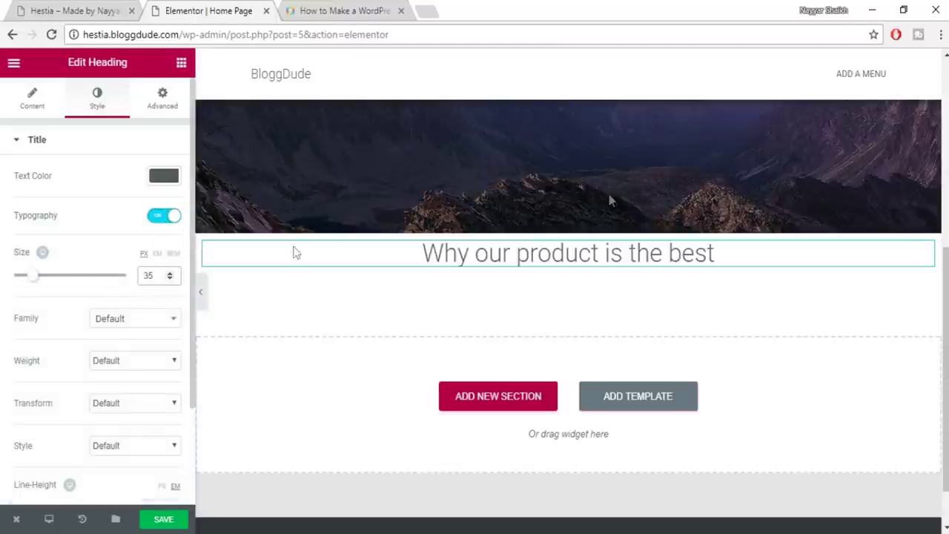
{"action": "left_click", "coordinate": [100, 323]}
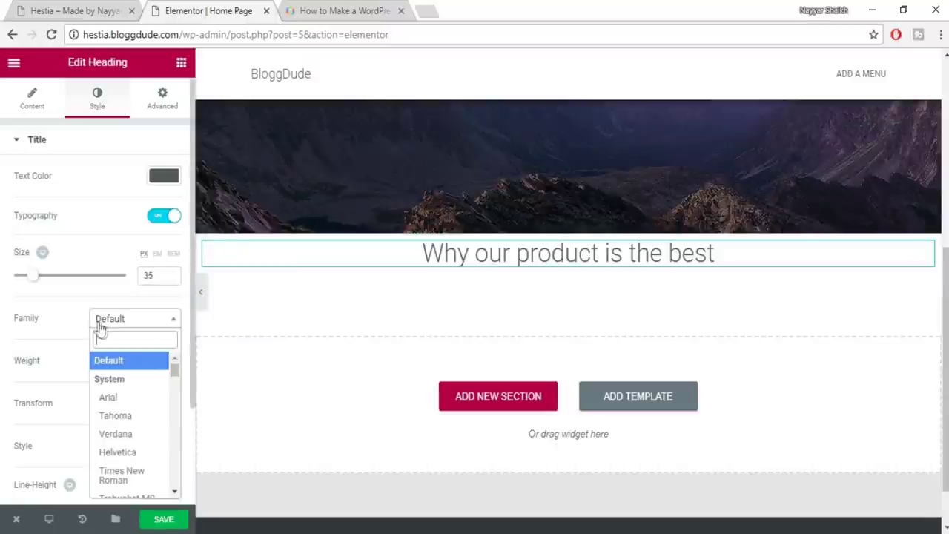
{"action": "type", "text": "robo"}
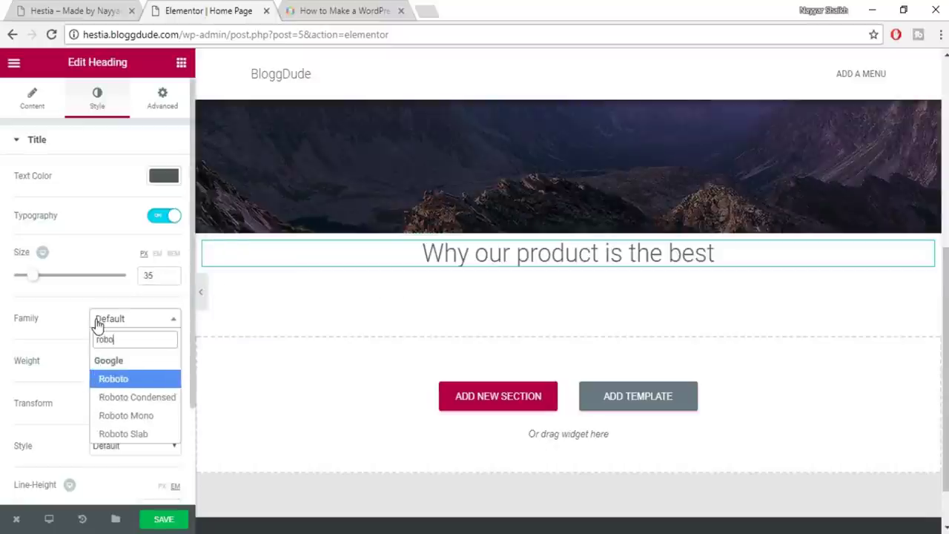
{"action": "left_click", "coordinate": [152, 436]}
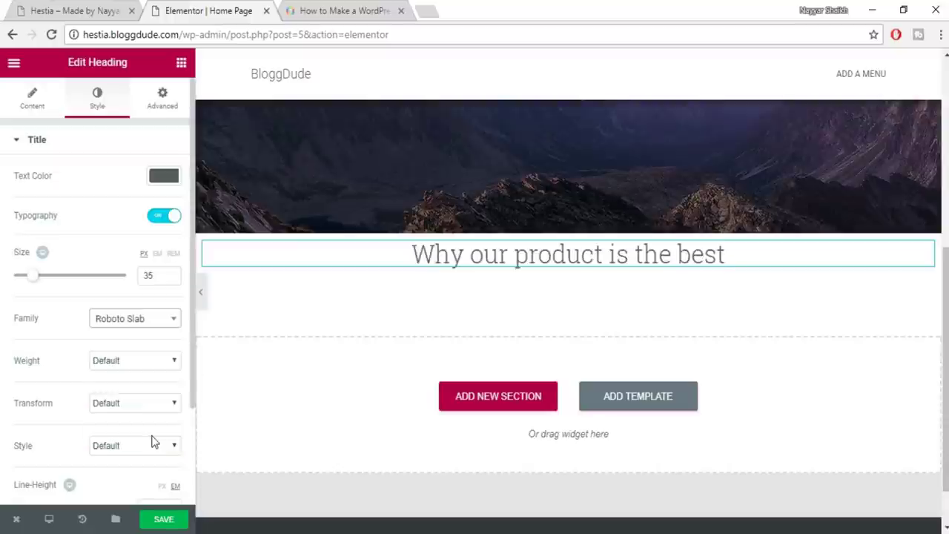
{"action": "left_click", "coordinate": [146, 363]}
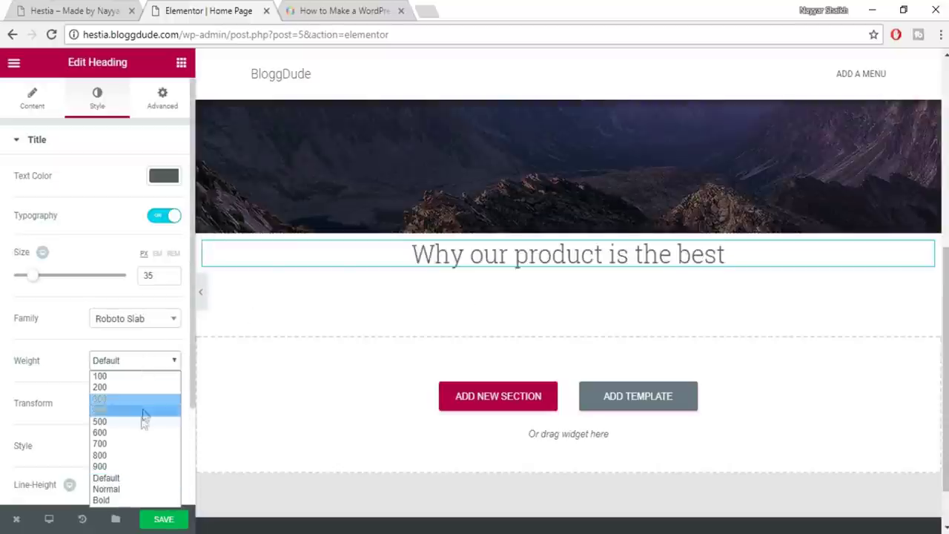
{"action": "left_click", "coordinate": [141, 433]}
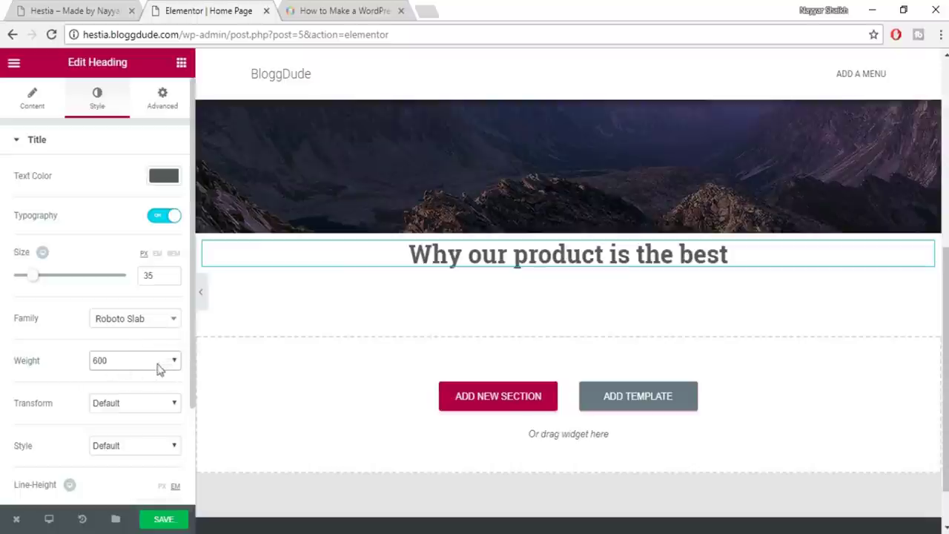
{"action": "left_click", "coordinate": [178, 519]}
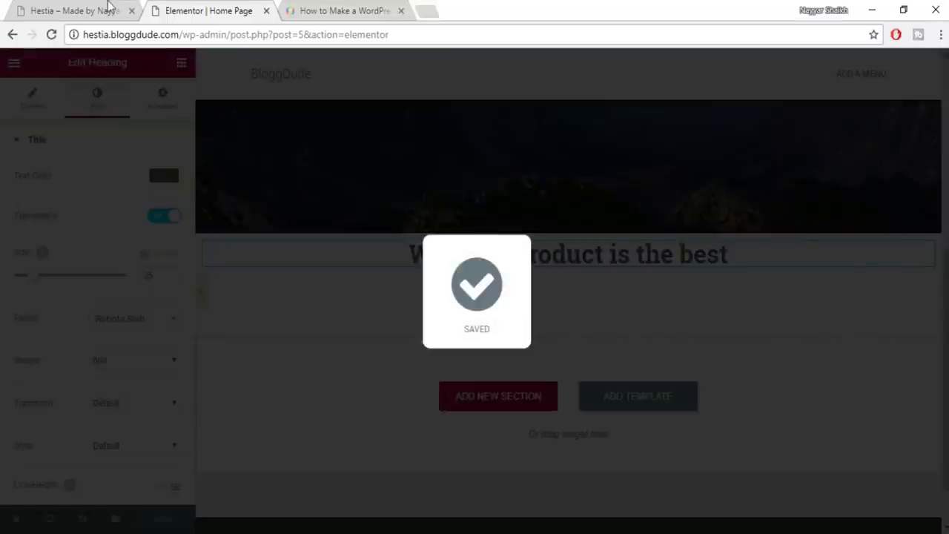
{"action": "left_click", "coordinate": [108, 9]}
Copy the lorem ipsum paragraph from the live site and add a new Heading widget under the title
{"action": "left_click_drag", "start_coordinate": [275, 257], "coordinate": [583, 284]}
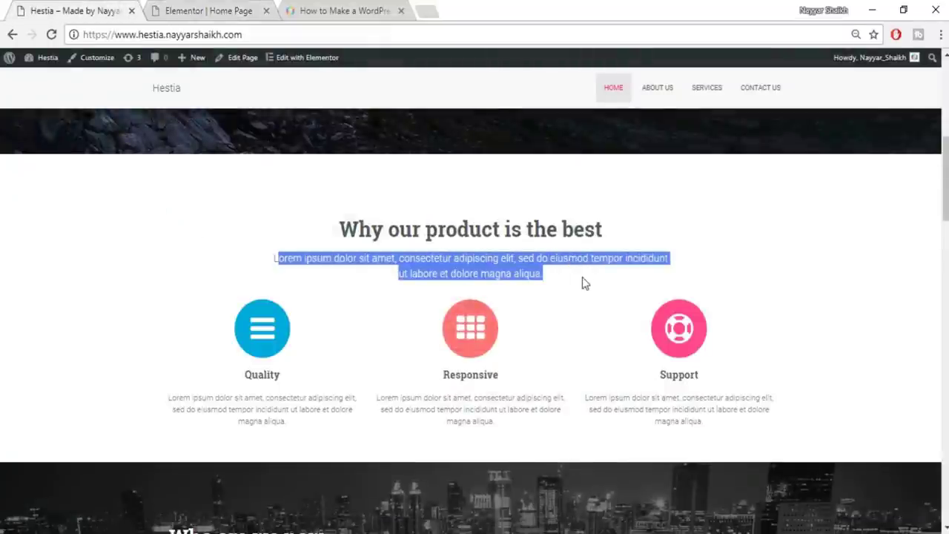
{"action": "left_click", "coordinate": [355, 285]}
{"action": "left_click_drag", "start_coordinate": [265, 267], "coordinate": [558, 277]}
{"action": "key", "text": "ctrl+c"}
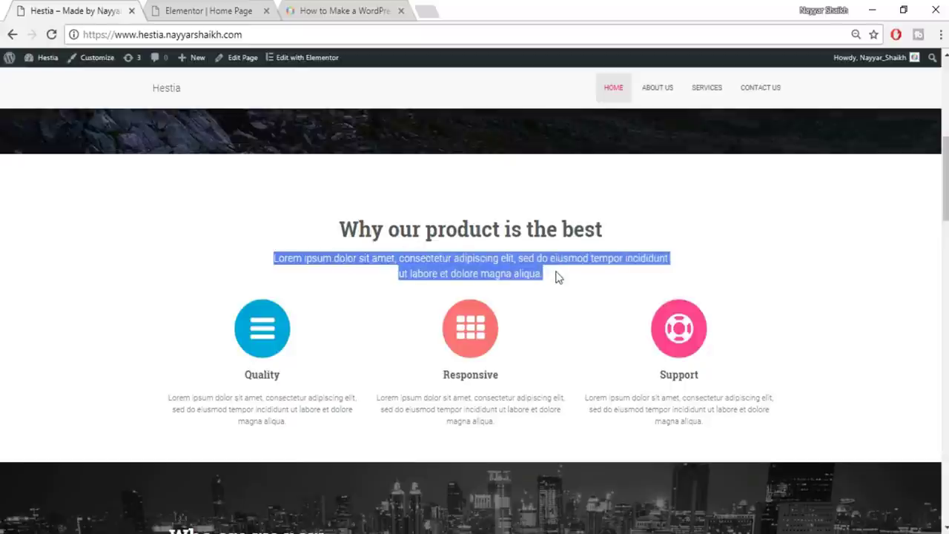
{"action": "left_click", "coordinate": [239, 10]}
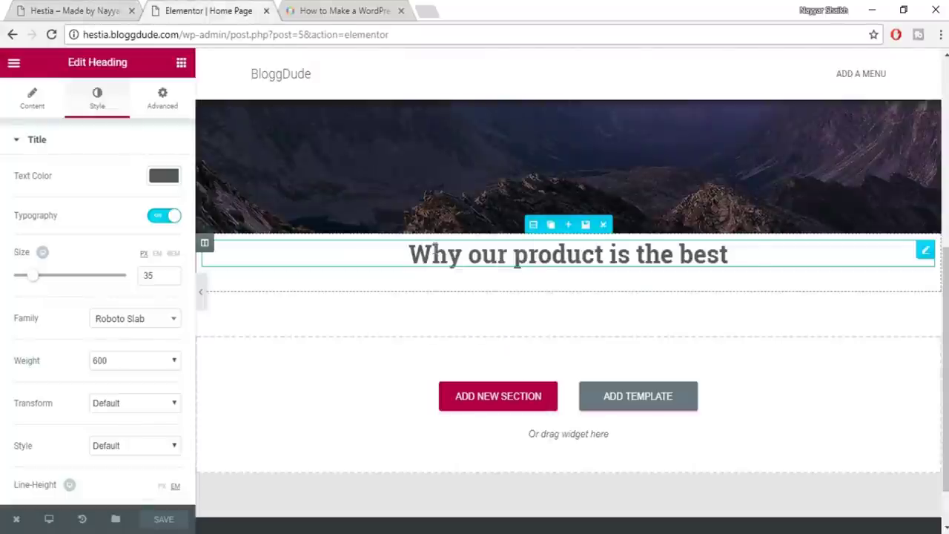
{"action": "left_click", "coordinate": [183, 62]}
{"action": "left_click_drag", "start_coordinate": [145, 164], "coordinate": [532, 270]}
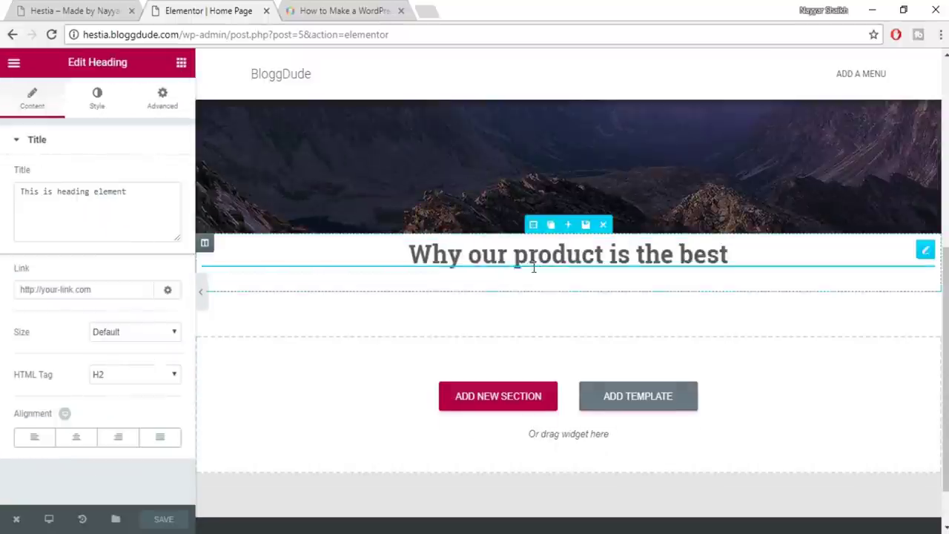
Paste the lorem paragraph into the new widget's title, centre it, and colour it grey #7a7a7a
{"action": "left_click", "coordinate": [95, 215]}
{"action": "key", "text": "ctrl+a"}
{"action": "key", "text": "ctrl+v"}
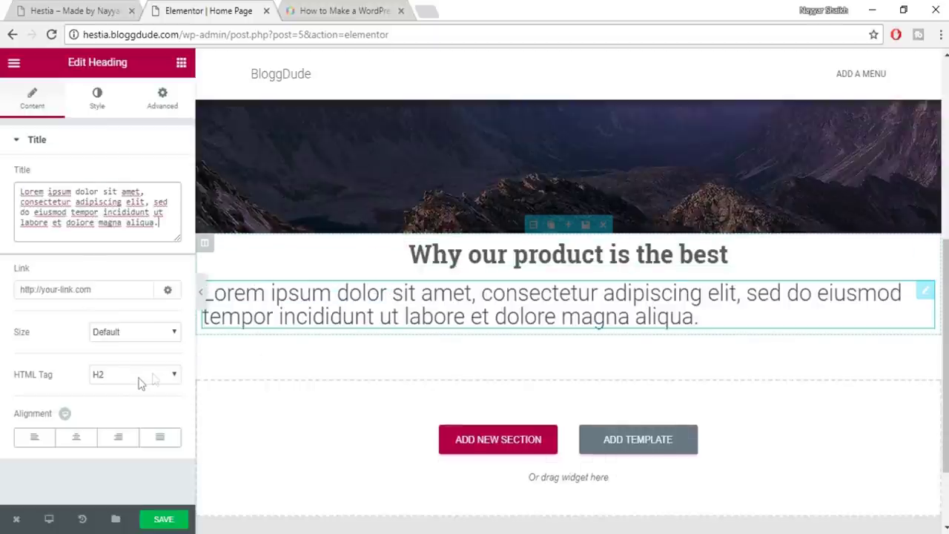
{"action": "left_click", "coordinate": [77, 439]}
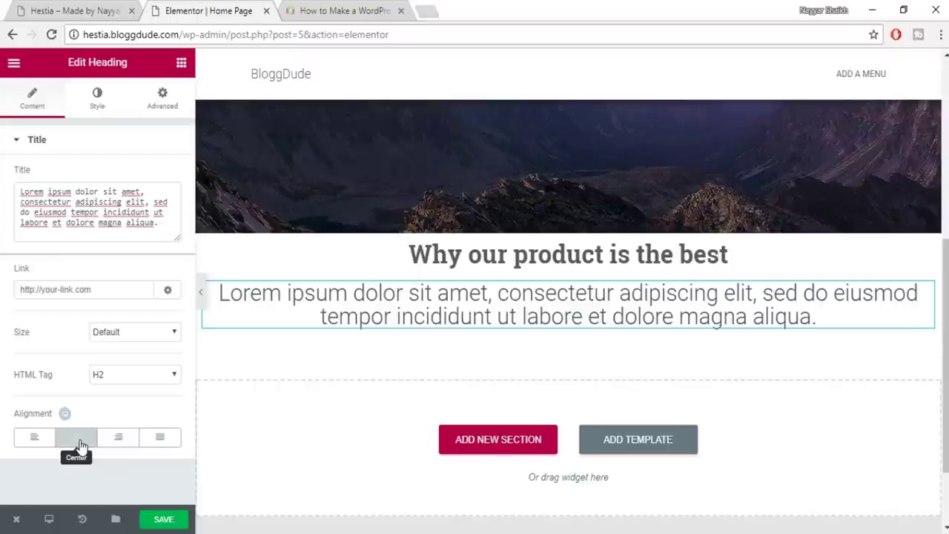
{"action": "left_click", "coordinate": [94, 102]}
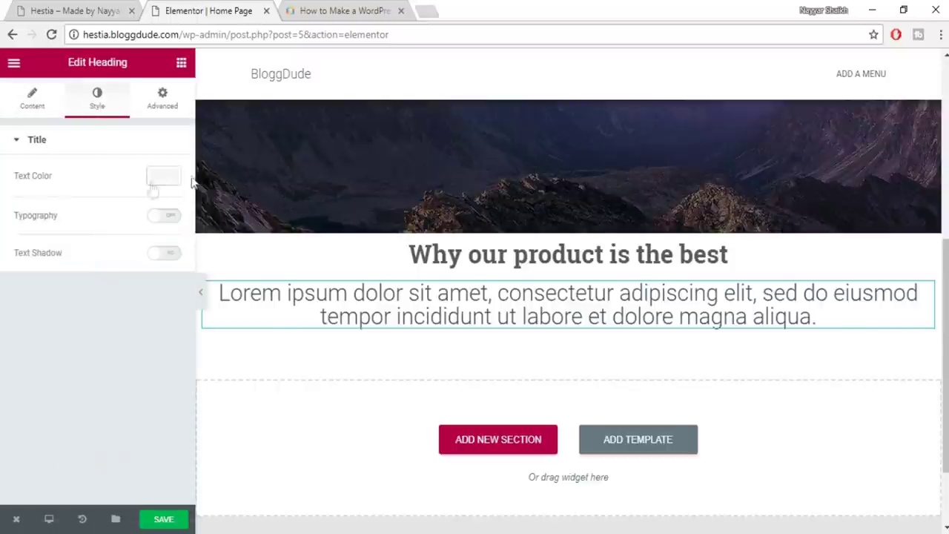
{"action": "left_click", "coordinate": [174, 179]}
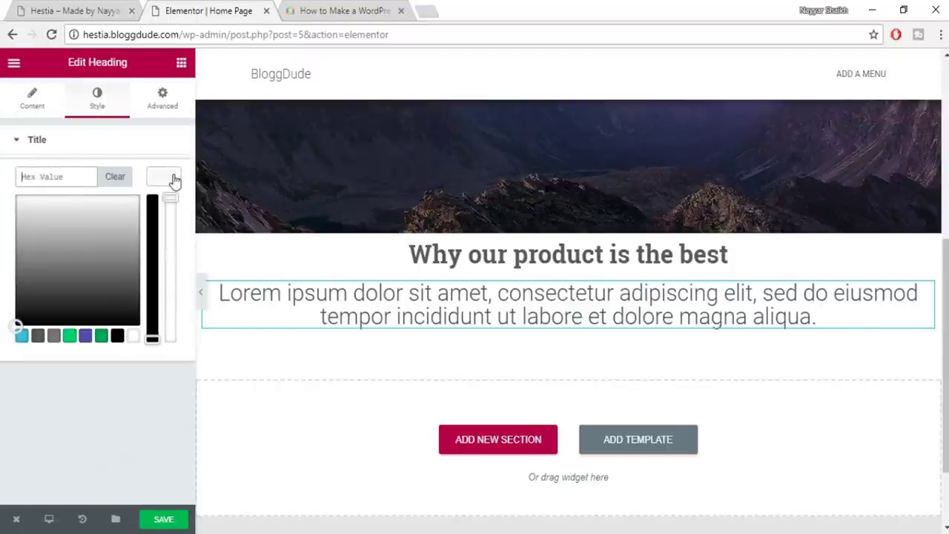
{"action": "left_click", "coordinate": [55, 337]}
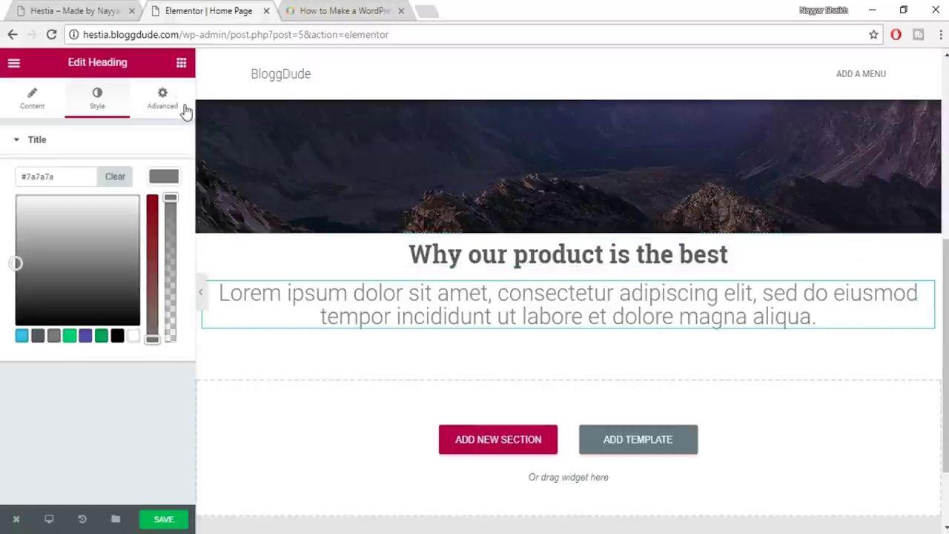
{"action": "left_click", "coordinate": [163, 179]}
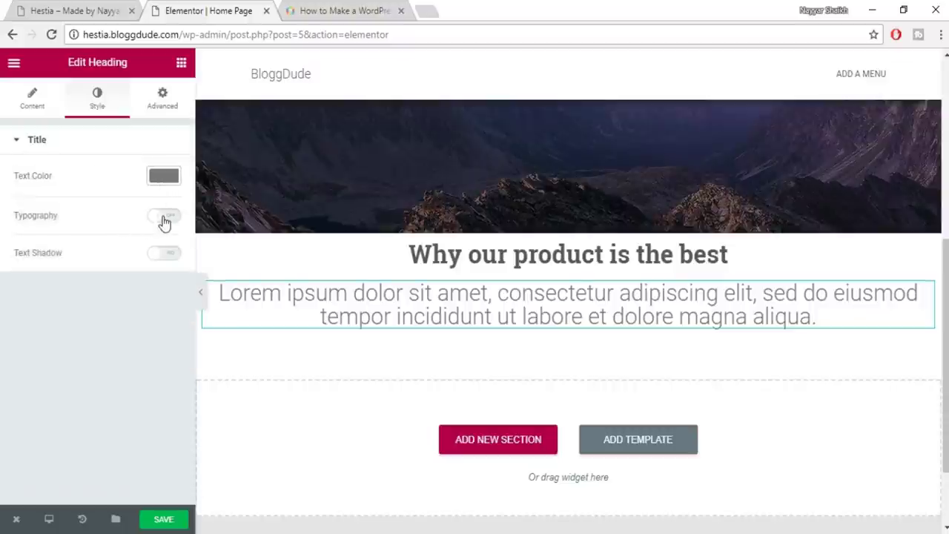
Enable custom typography and set the paragraph to 18 px Roboto
{"action": "left_click", "coordinate": [165, 217]}
{"action": "left_click", "coordinate": [161, 275]}
{"action": "type", "text": "1"}
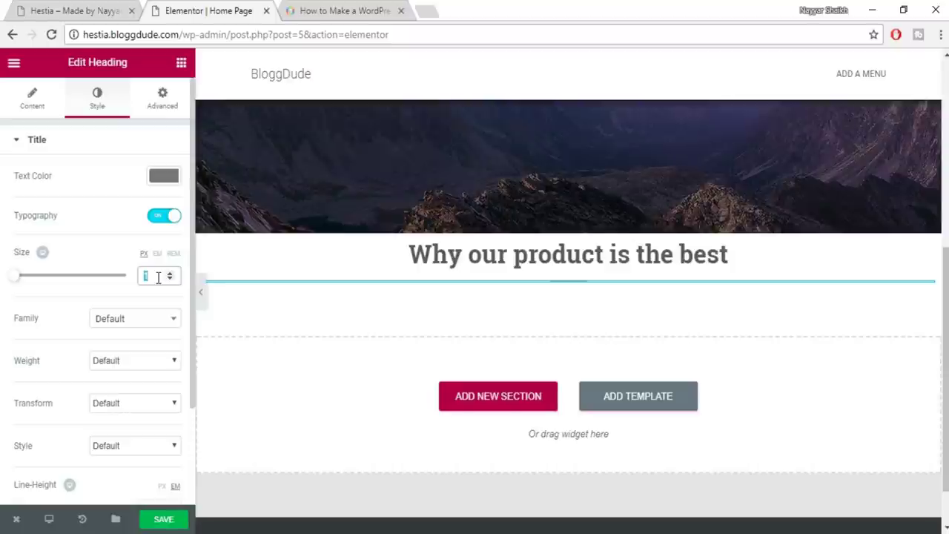
{"action": "type", "text": "8"}
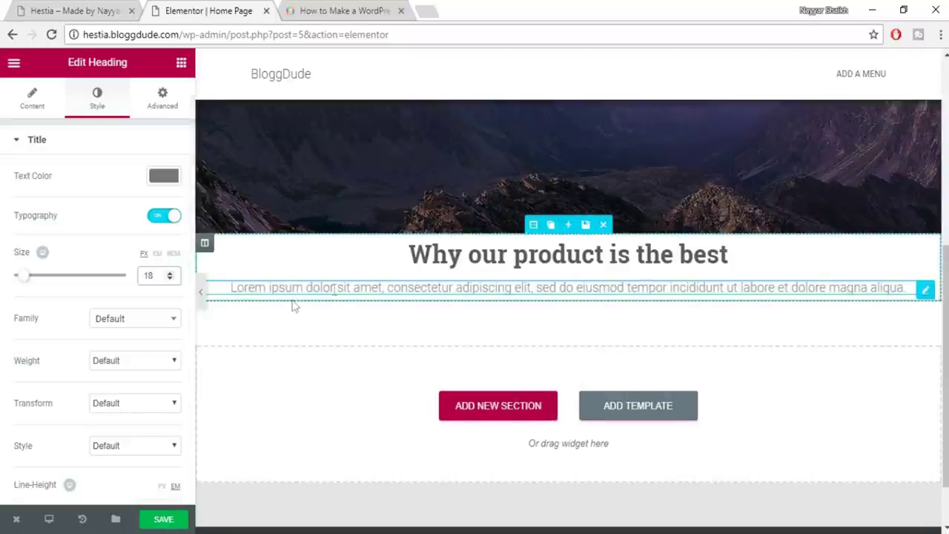
{"action": "left_click", "coordinate": [138, 317]}
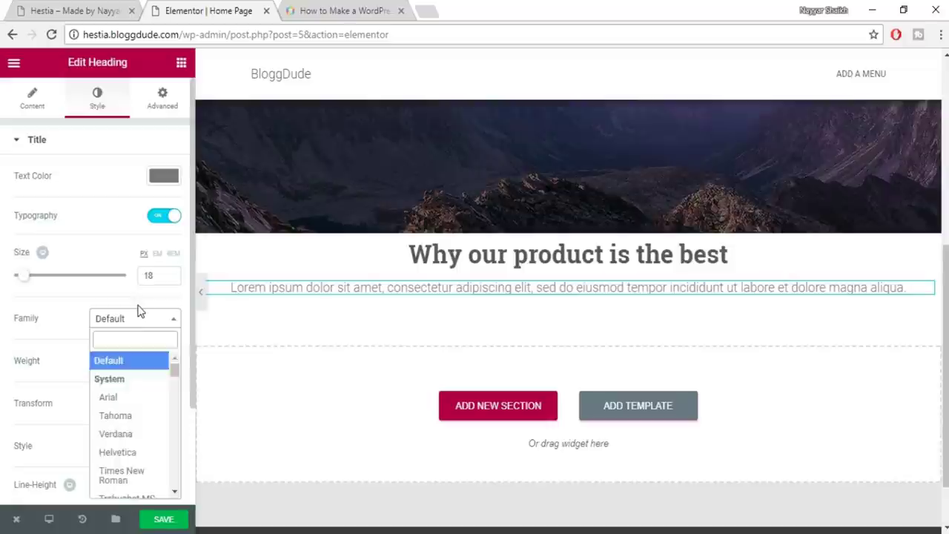
{"action": "type", "text": "robo"}
{"action": "key", "text": "Return"}
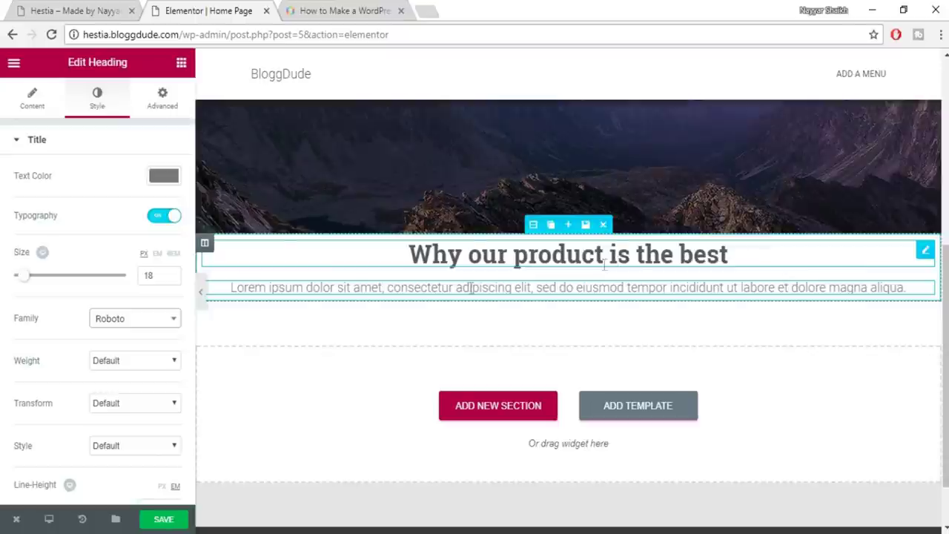
Save the page and compare the lorem paragraph against the live site's version
{"action": "scroll", "coordinate": [131, 383], "scroll_direction": "down", "scroll_amount": 2}
{"action": "left_click", "coordinate": [163, 520]}
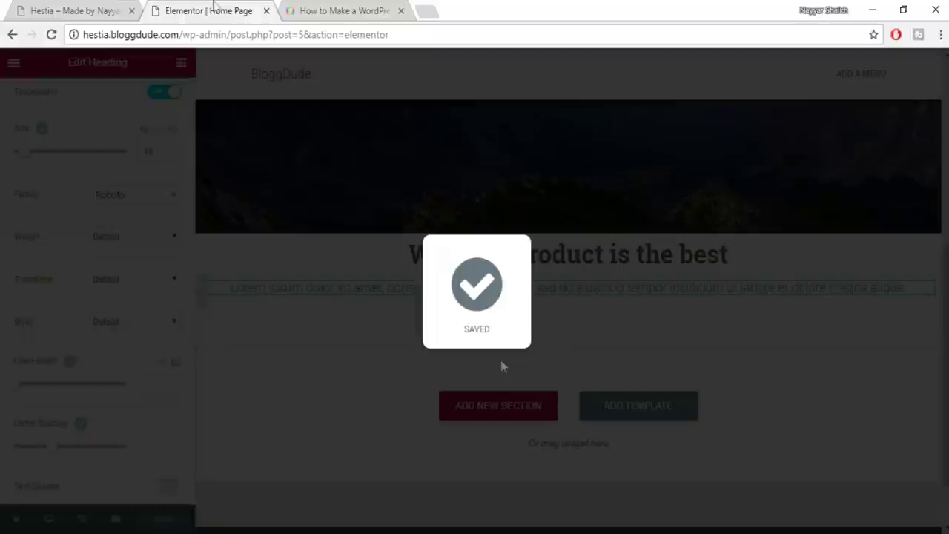
{"action": "left_click", "coordinate": [78, 10]}
{"action": "left_click", "coordinate": [374, 246]}
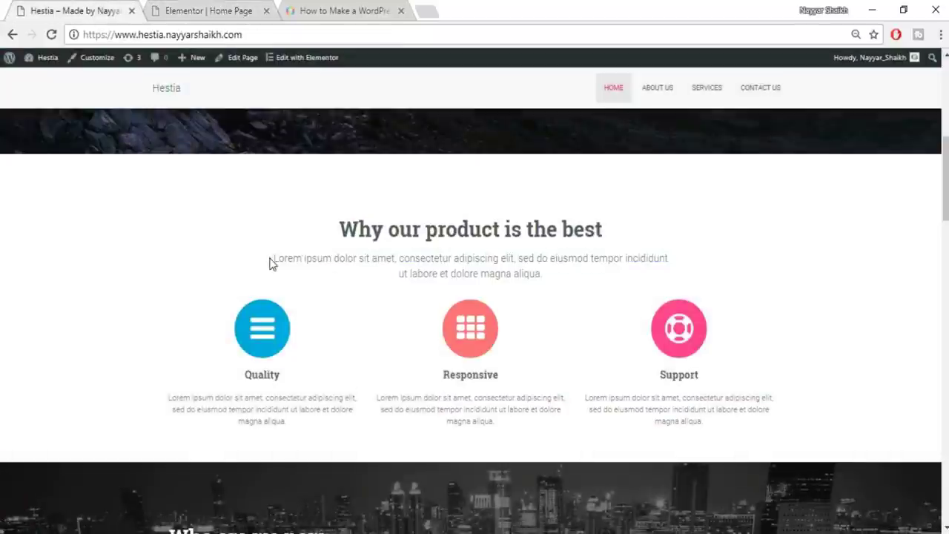
{"action": "left_click_drag", "start_coordinate": [271, 263], "coordinate": [581, 289]}
{"action": "left_click", "coordinate": [580, 289]}
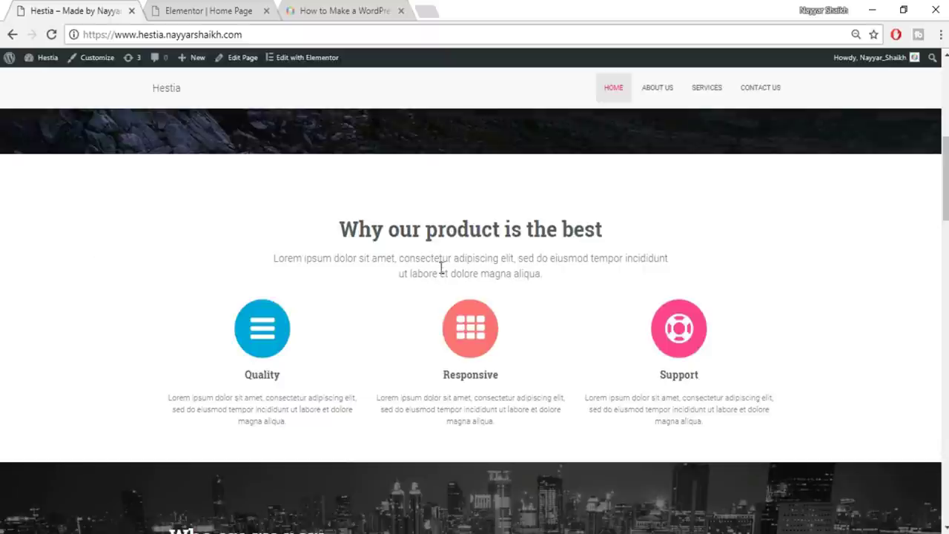
Back in the editor, hide and restore the side panel to preview the full-width page
{"action": "left_click", "coordinate": [215, 10]}
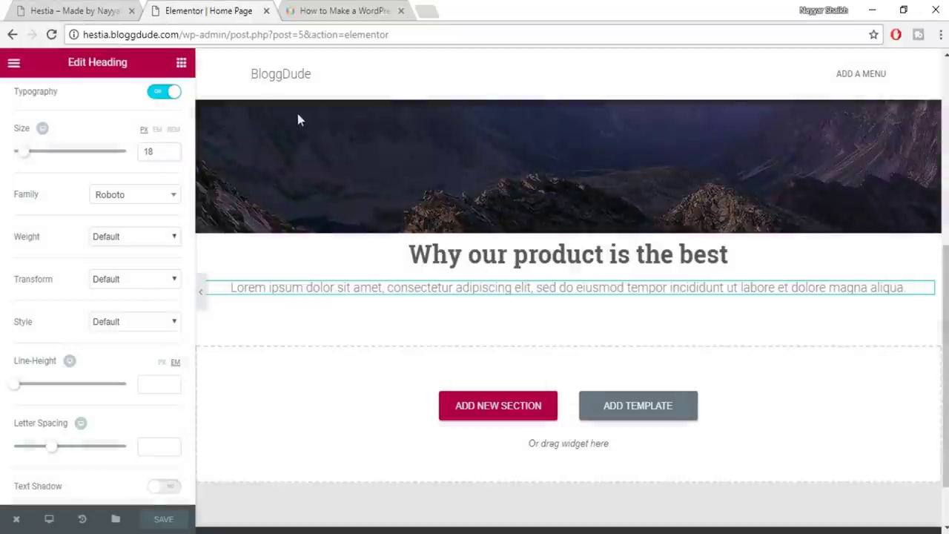
{"action": "left_click", "coordinate": [201, 293]}
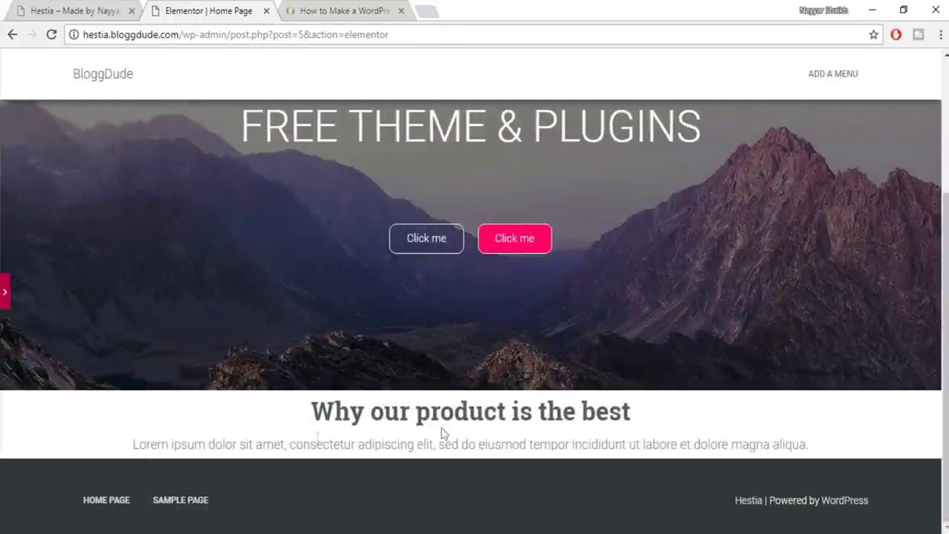
{"action": "left_click", "coordinate": [6, 298]}
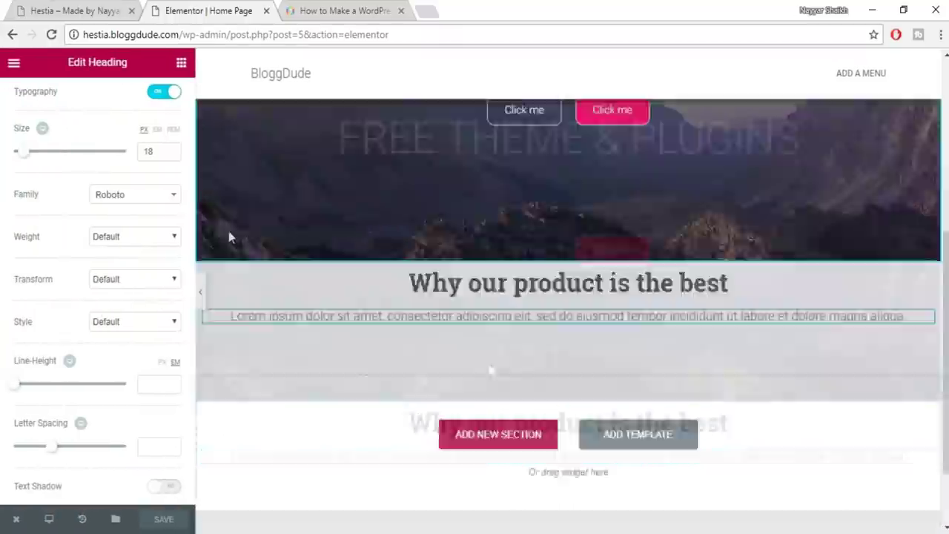
{"action": "scroll", "coordinate": [182, 260], "scroll_direction": "up", "scroll_amount": 3}
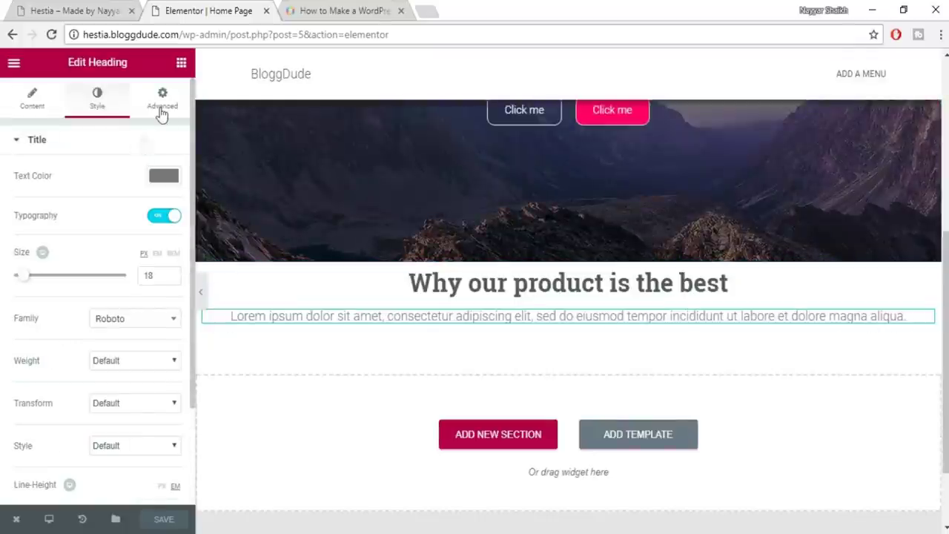
In the paragraph's Advanced settings, enter 100 px as linked padding
{"action": "left_click", "coordinate": [163, 108]}
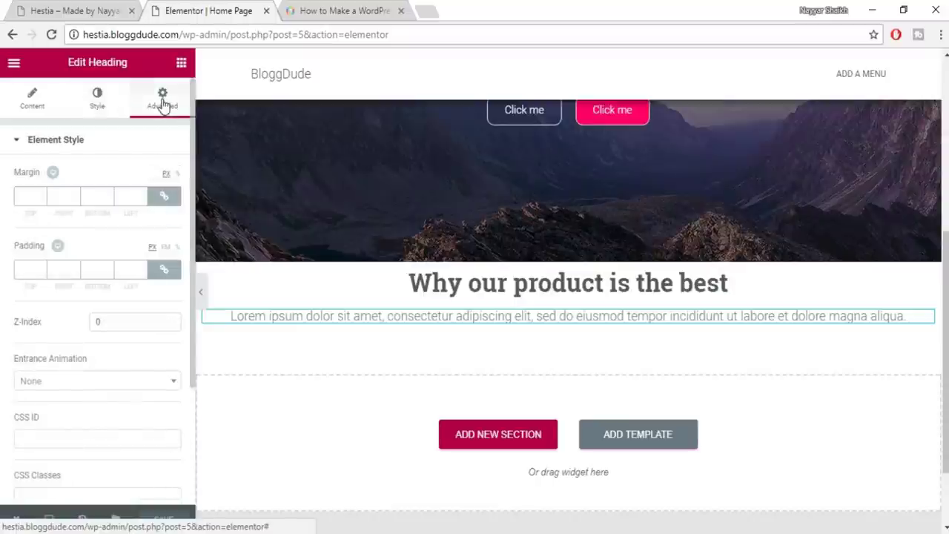
{"action": "left_click", "coordinate": [30, 273]}
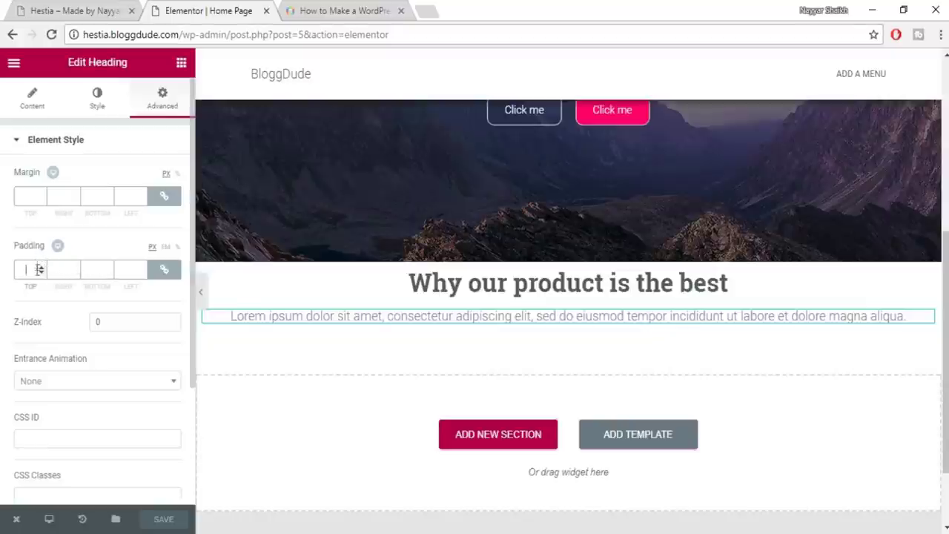
{"action": "left_click", "coordinate": [83, 272]}
{"action": "type", "text": "100"}
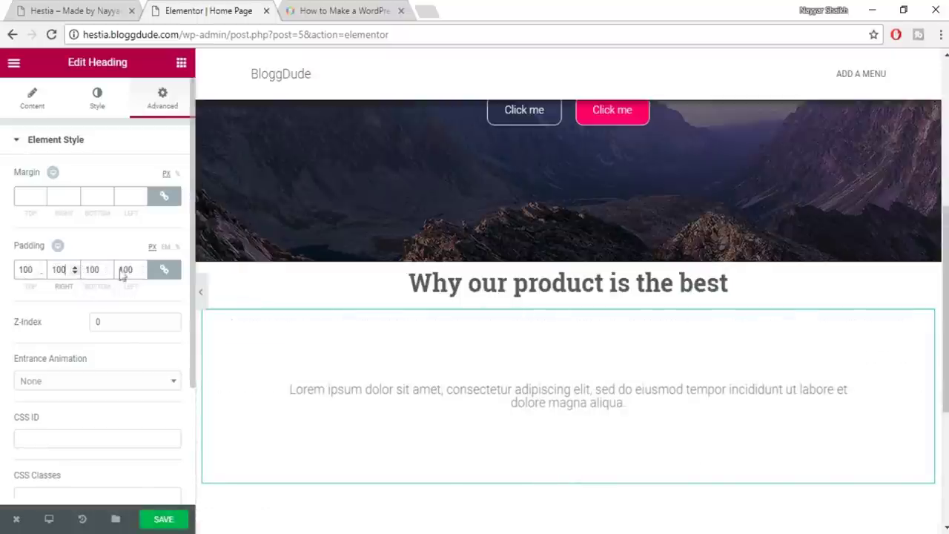
Unlink padding and set Top 0, Right 100, Bottom 0, Left 100 px, then compare with the live site
{"action": "left_click", "coordinate": [165, 270]}
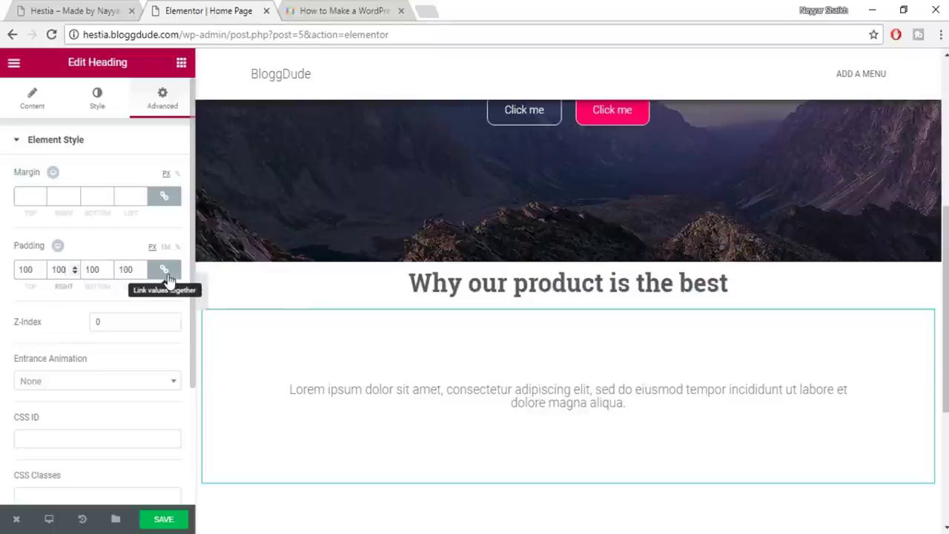
{"action": "left_click", "coordinate": [166, 273]}
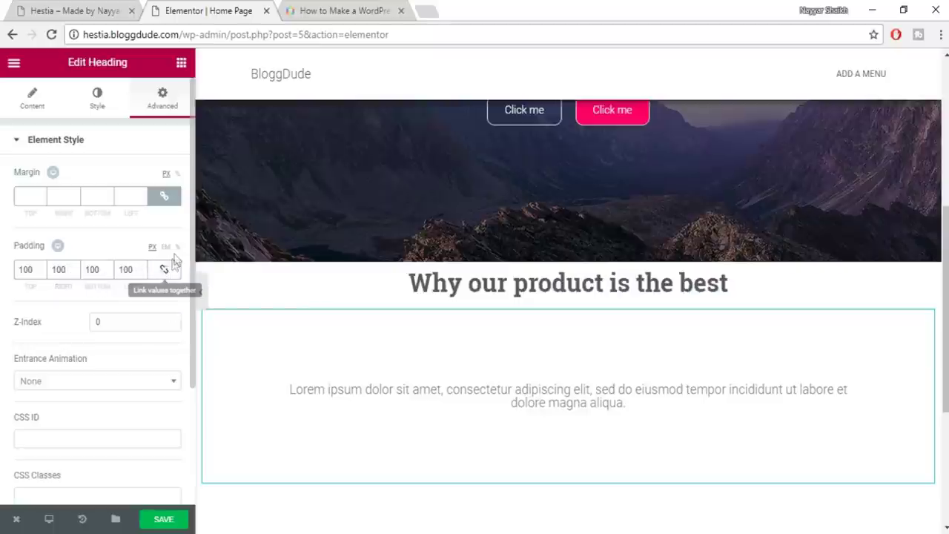
{"action": "left_click", "coordinate": [178, 247]}
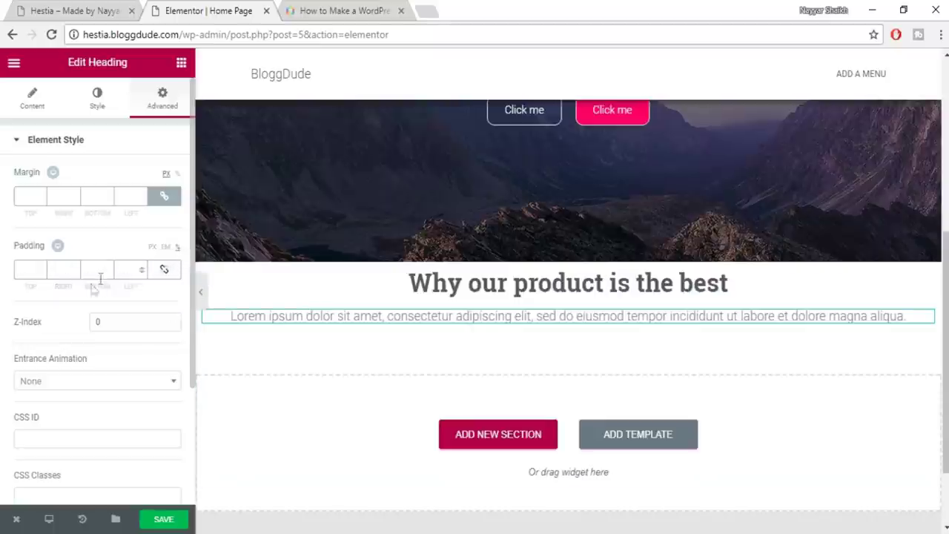
{"action": "left_click", "coordinate": [67, 275]}
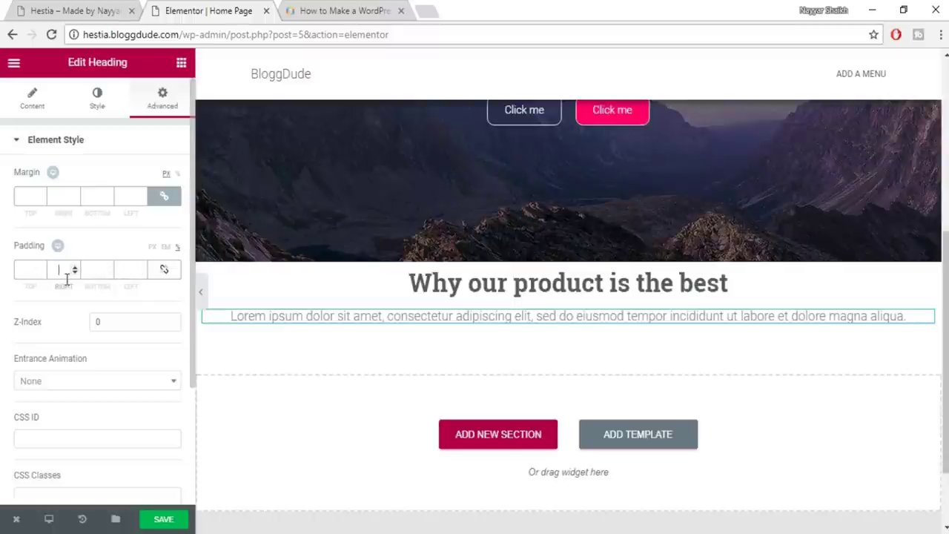
{"action": "type", "text": "100"}
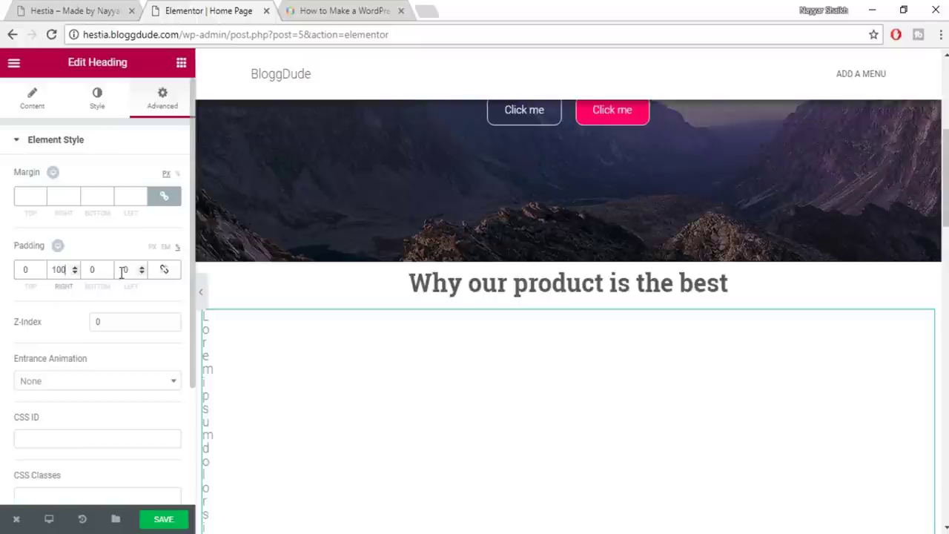
{"action": "type", "text": "100"}
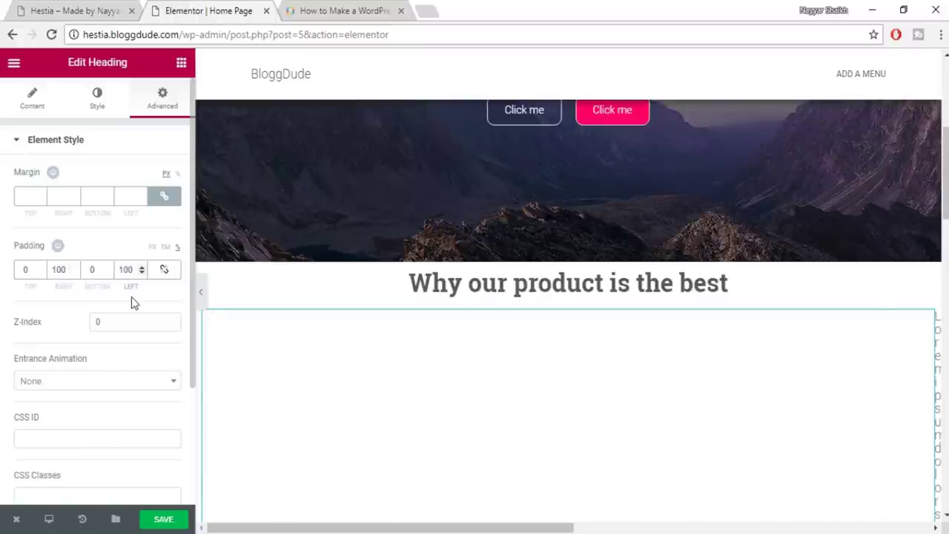
{"action": "left_click", "coordinate": [152, 249]}
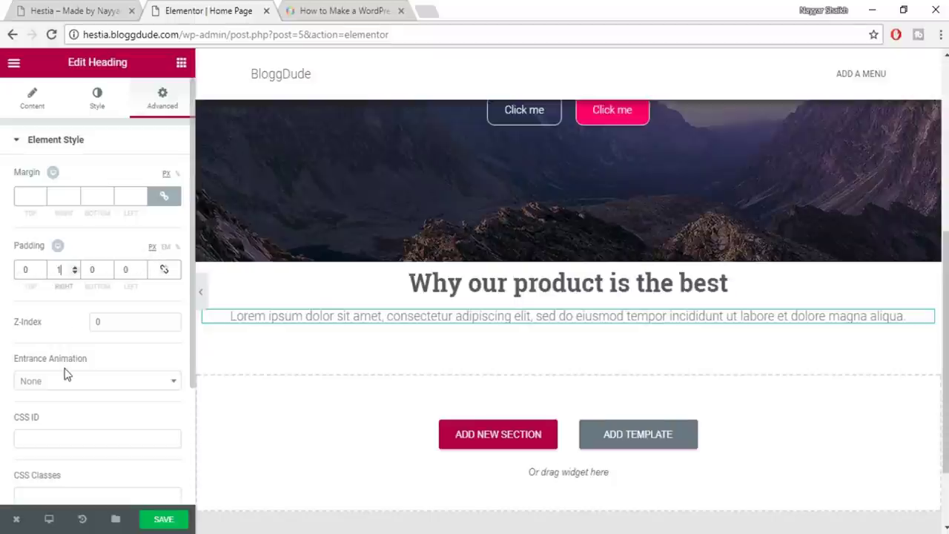
{"action": "key", "text": "ctrl+z"}
{"action": "double_click", "coordinate": [127, 269]}
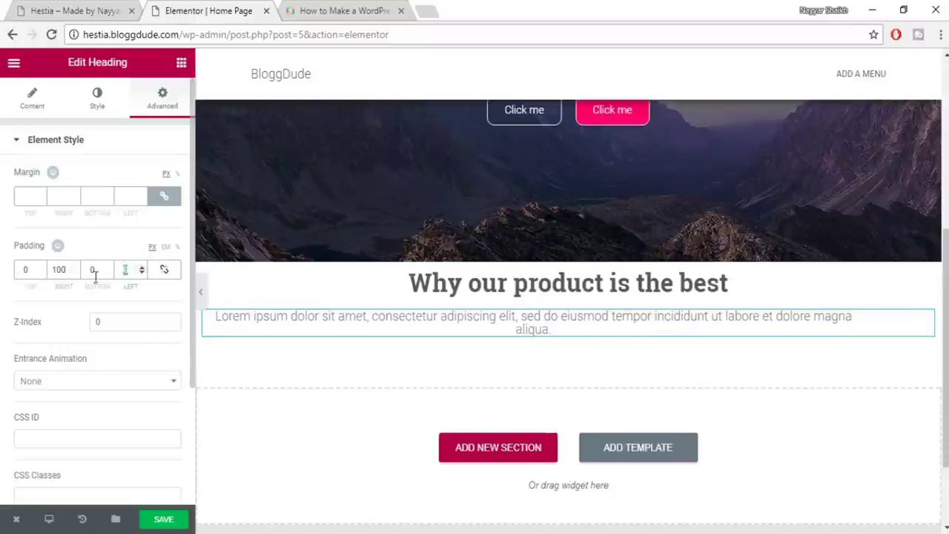
{"action": "type", "text": "100"}
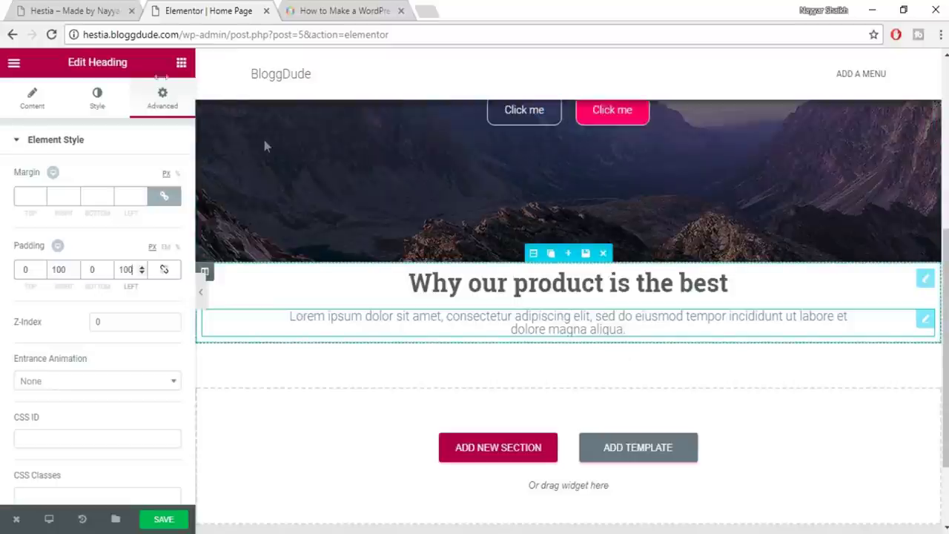
{"action": "left_click", "coordinate": [99, 10]}
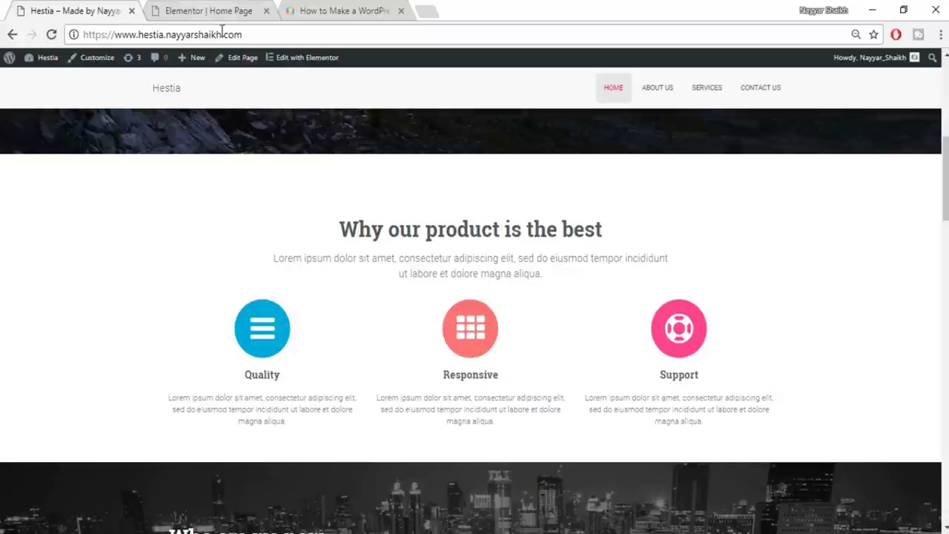
{"action": "left_click", "coordinate": [208, 10]}
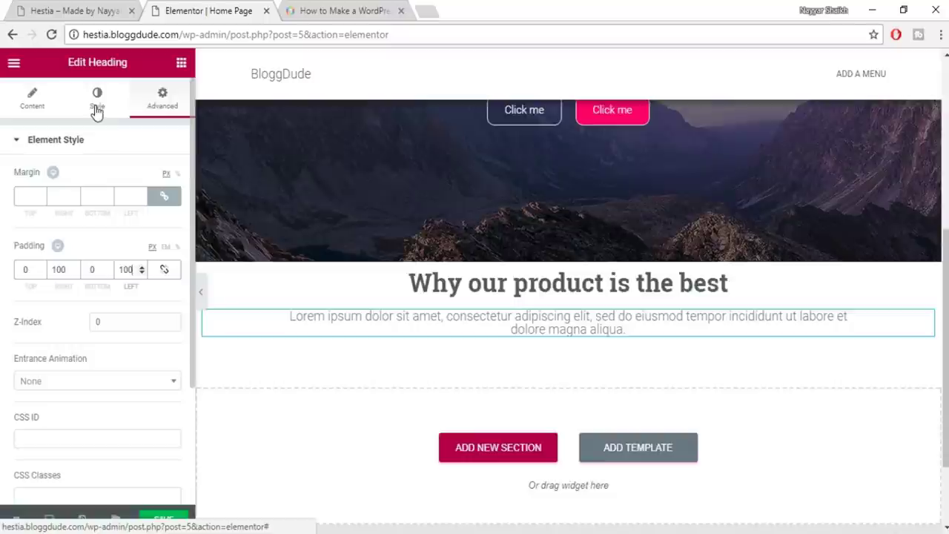
Set the paragraph's typography line height to 1.4 em
{"action": "left_click", "coordinate": [96, 110]}
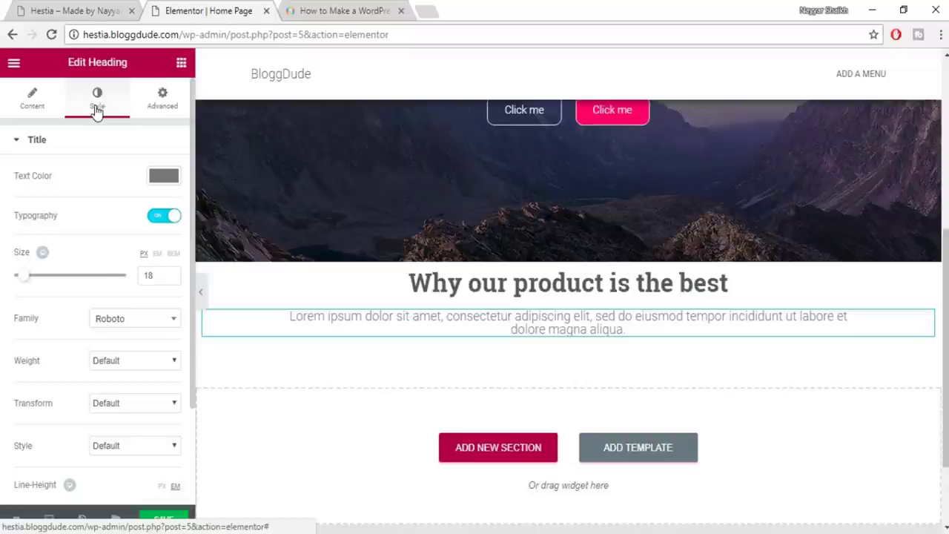
{"action": "scroll", "coordinate": [153, 442], "scroll_direction": "down", "scroll_amount": 1}
{"action": "scroll", "coordinate": [169, 430], "scroll_direction": "down", "scroll_amount": 1}
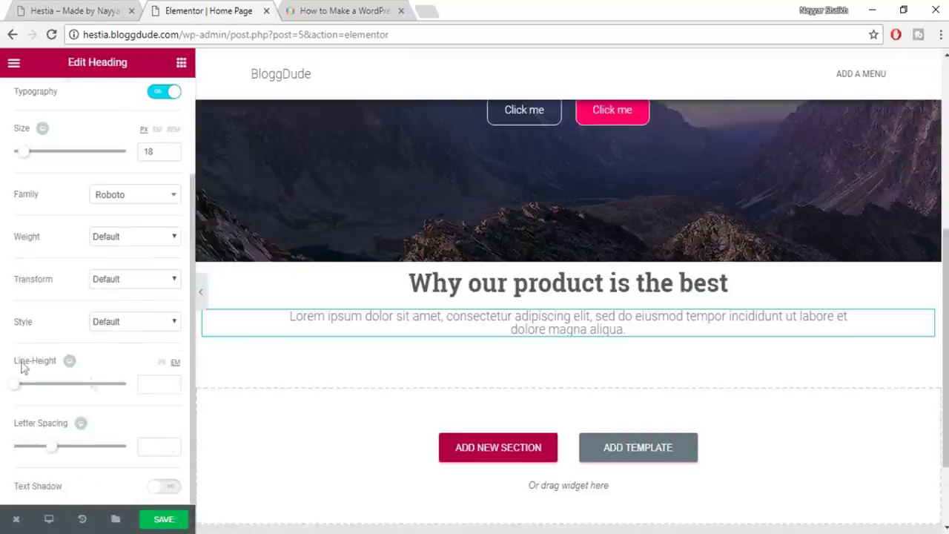
{"action": "mouse_move", "coordinate": [19, 390]}
{"action": "left_mouse_down"}
{"action": "mouse_move", "coordinate": [68, 386]}
{"action": "mouse_move", "coordinate": [30, 390]}
{"action": "left_mouse_up"}
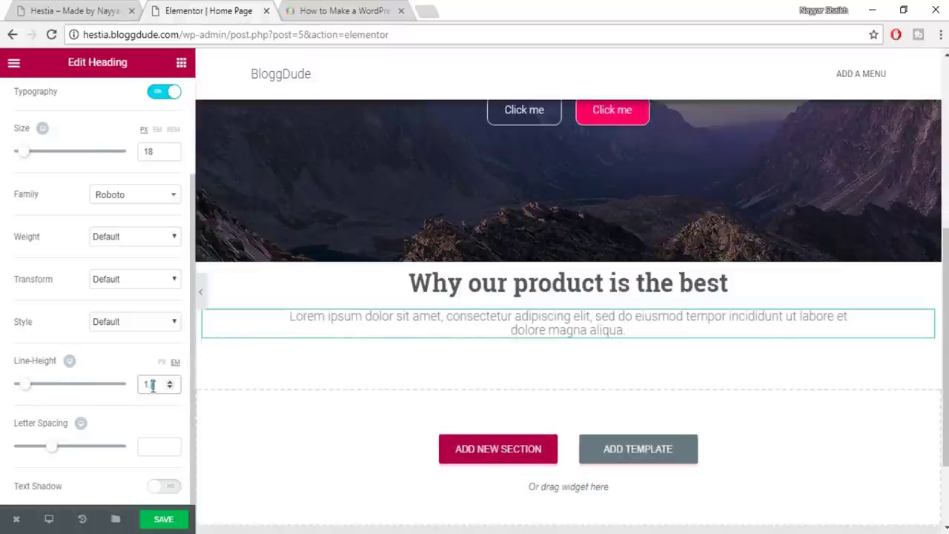
{"action": "type", "text": "4"}
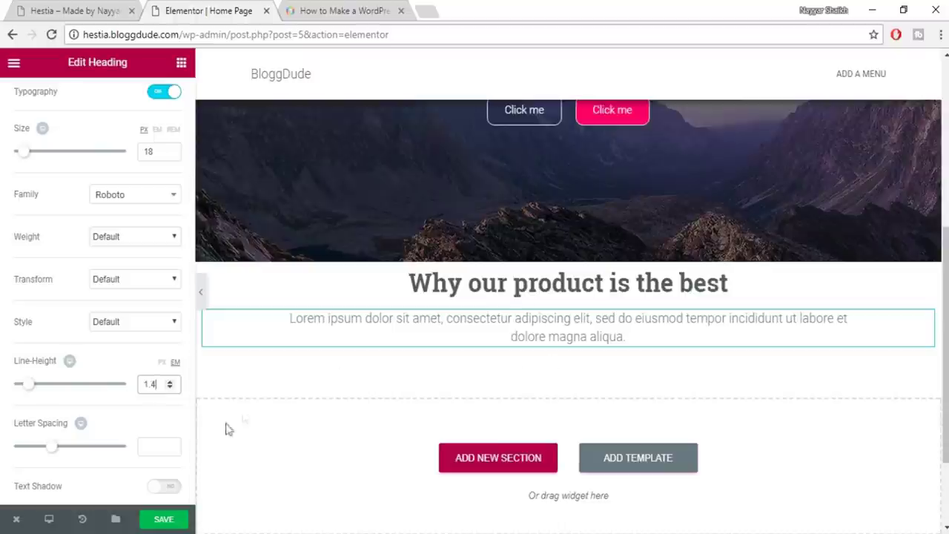
Save the page and compare it with the live reference site
{"action": "left_click", "coordinate": [186, 518]}
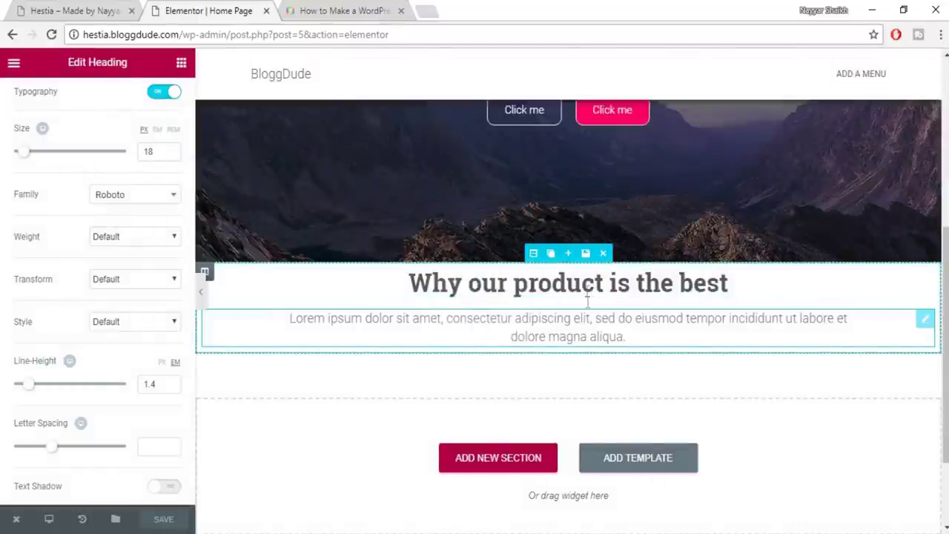
{"action": "scroll", "coordinate": [596, 319], "scroll_direction": "up", "scroll_amount": 2}
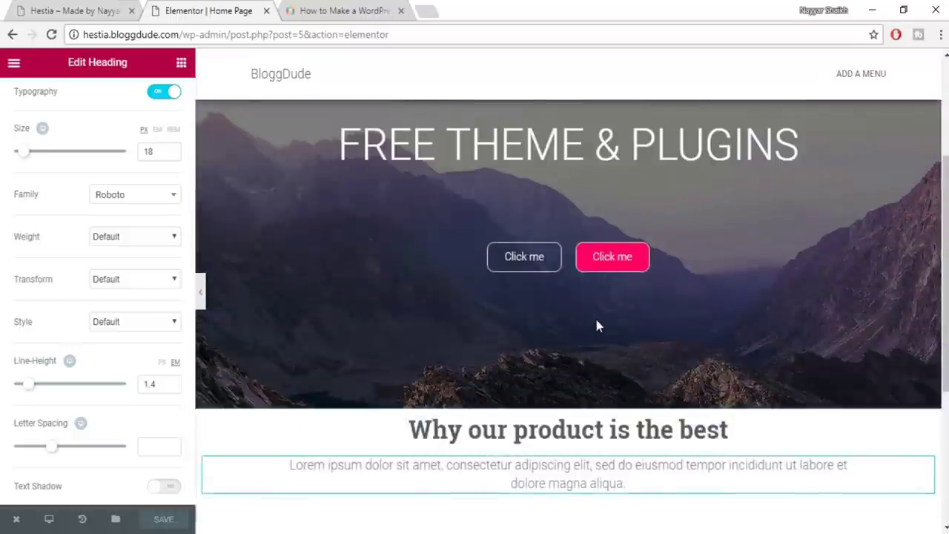
{"action": "scroll", "coordinate": [593, 465], "scroll_direction": "down", "scroll_amount": 1}
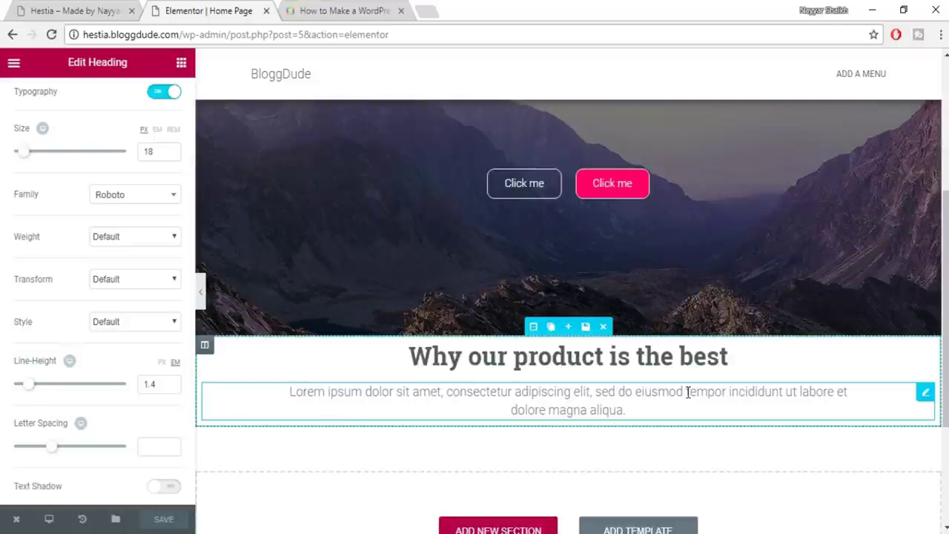
{"action": "left_click", "coordinate": [84, 10]}
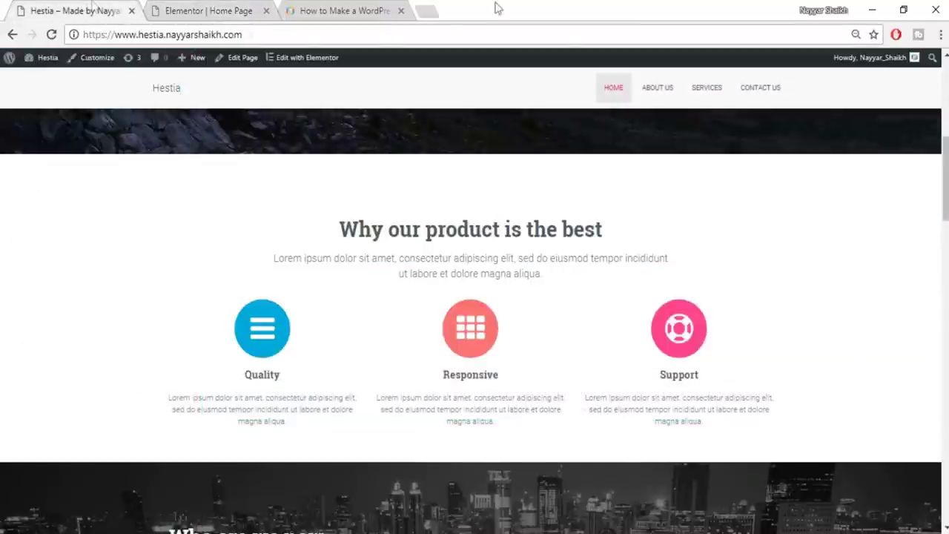
{"action": "scroll", "coordinate": [745, 237], "scroll_direction": "down", "scroll_amount": 1}
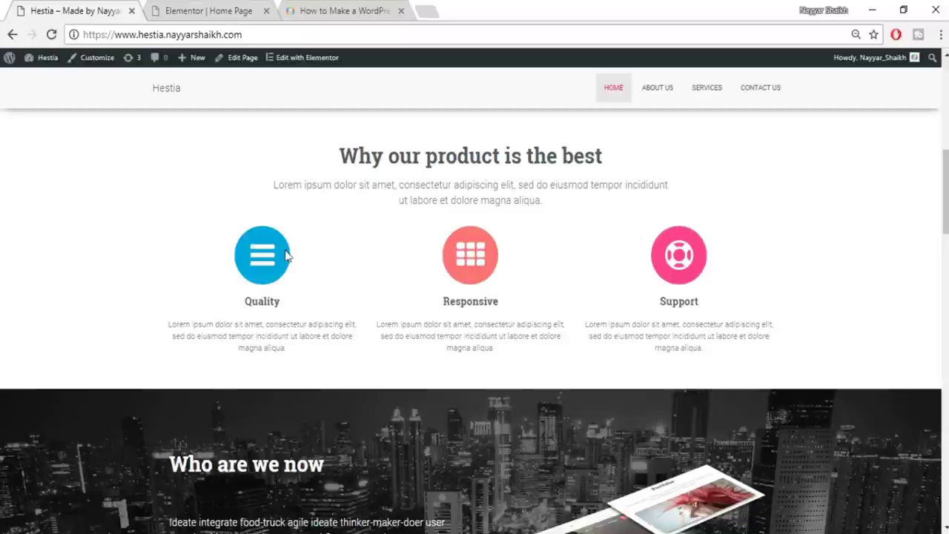
{"action": "left_click", "coordinate": [208, 9]}
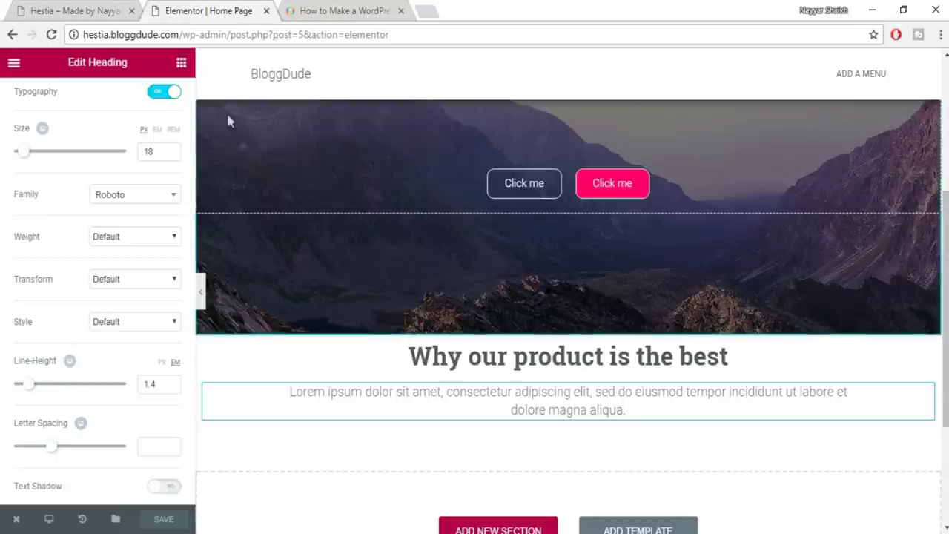
Drag an Icon Box widget under the lorem paragraph, delete it, then drag a new Icon Box in
{"action": "left_click", "coordinate": [182, 66]}
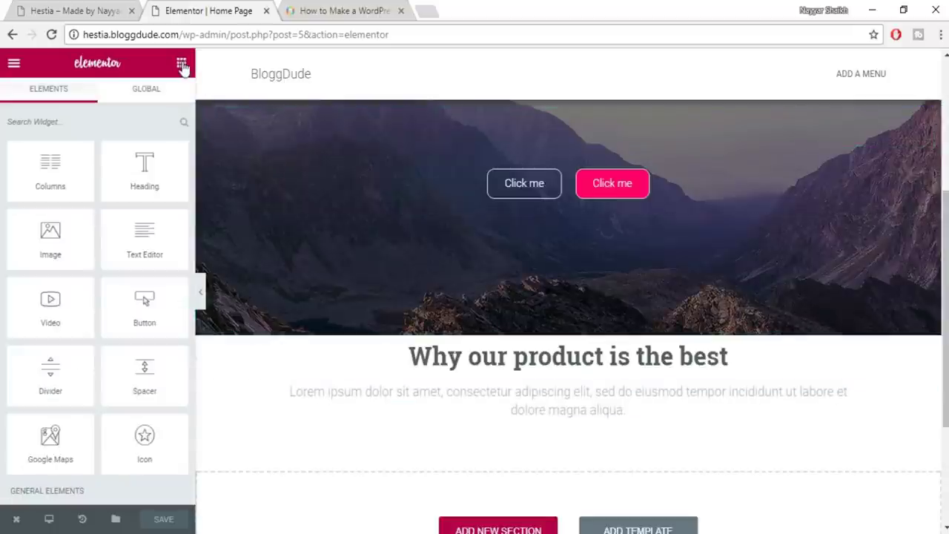
{"action": "scroll", "coordinate": [114, 296], "scroll_direction": "down", "scroll_amount": 3}
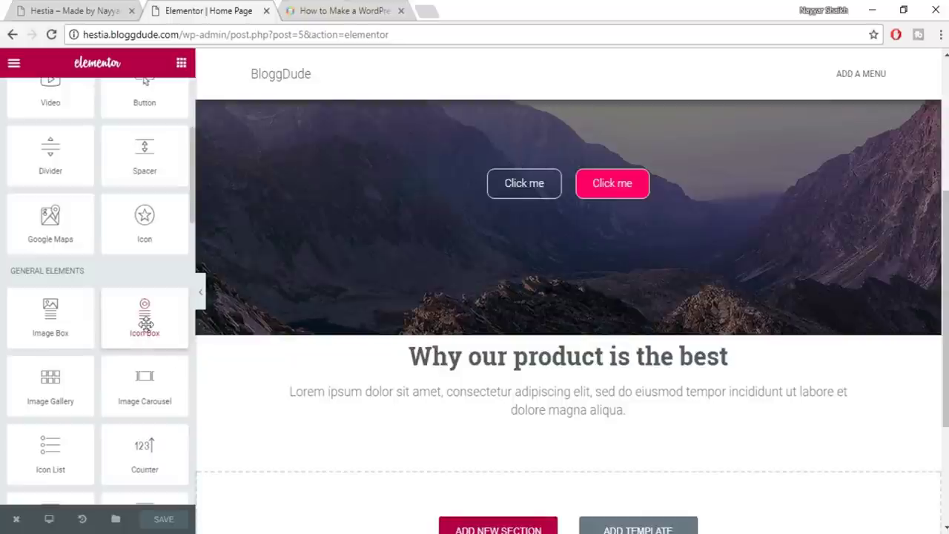
{"action": "left_click_drag", "start_coordinate": [145, 324], "coordinate": [593, 424]}
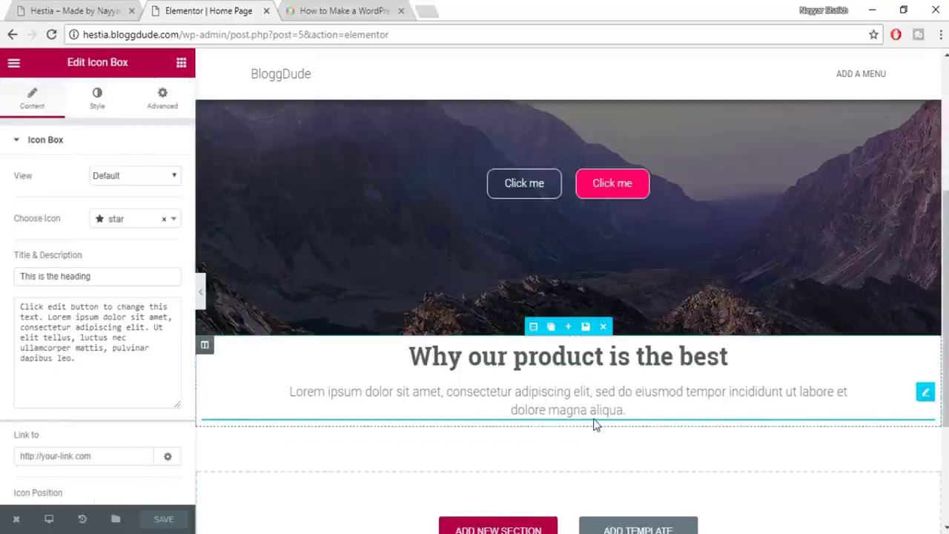
{"action": "scroll", "coordinate": [627, 415], "scroll_direction": "down", "scroll_amount": 2}
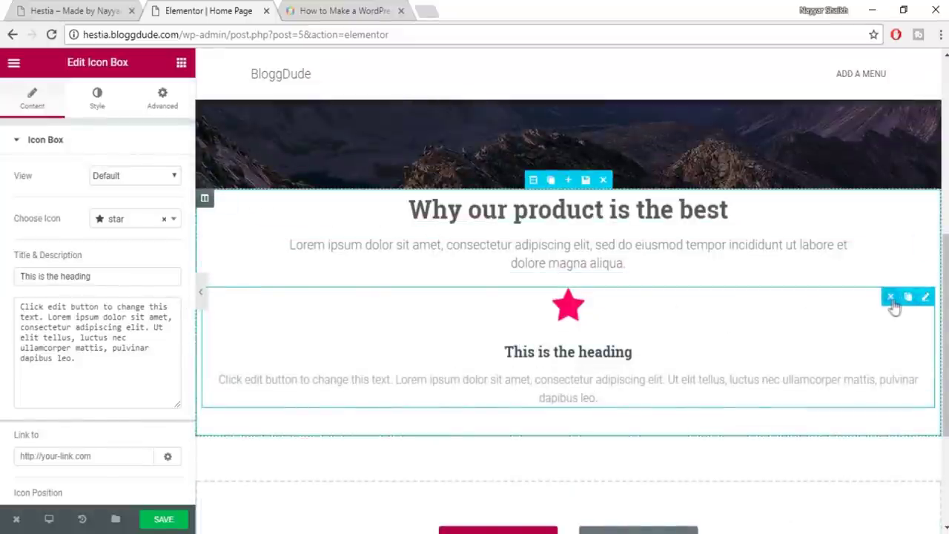
{"action": "left_click", "coordinate": [890, 297]}
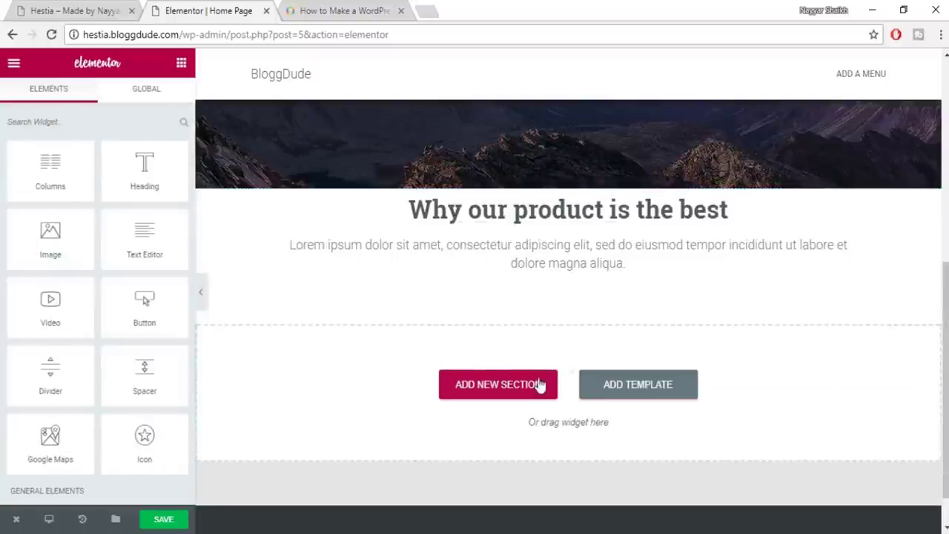
{"action": "scroll", "coordinate": [126, 334], "scroll_direction": "down", "scroll_amount": 3}
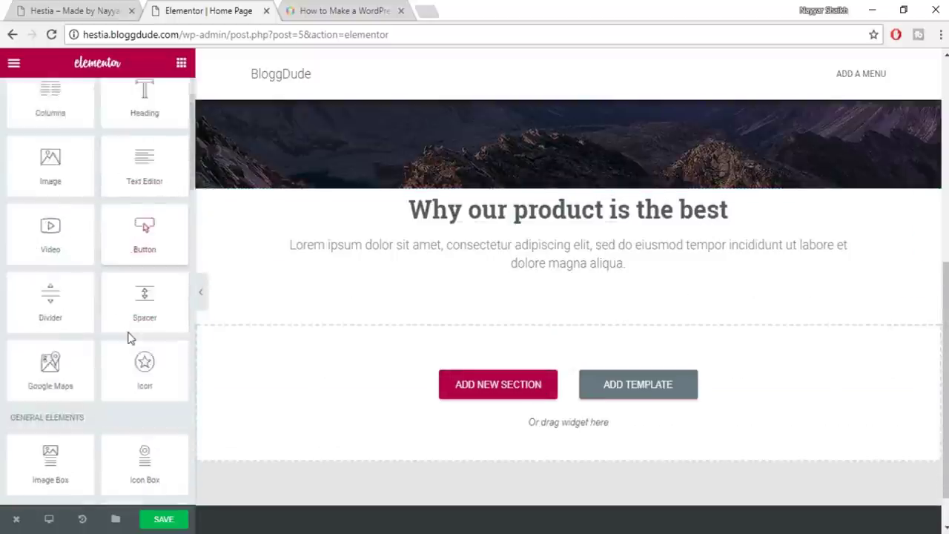
{"action": "left_click_drag", "start_coordinate": [160, 393], "coordinate": [568, 402]}
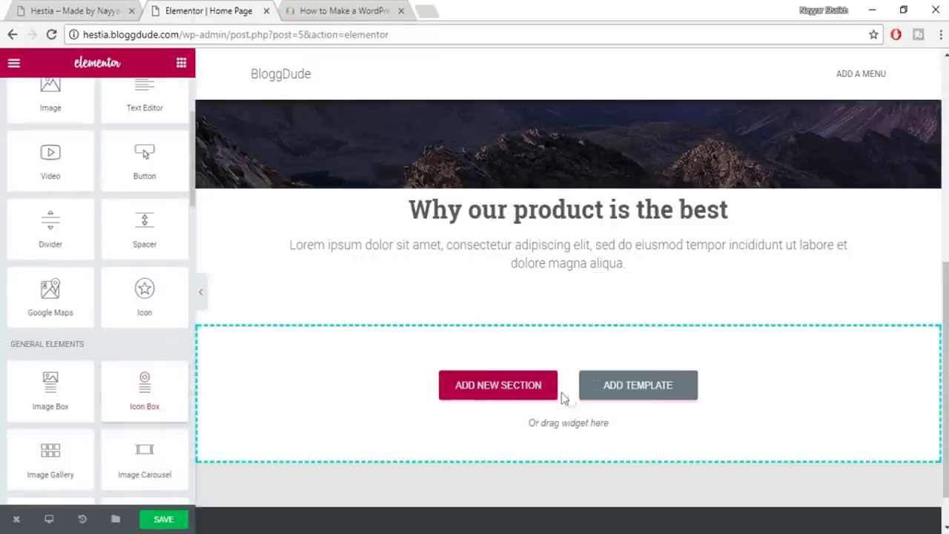
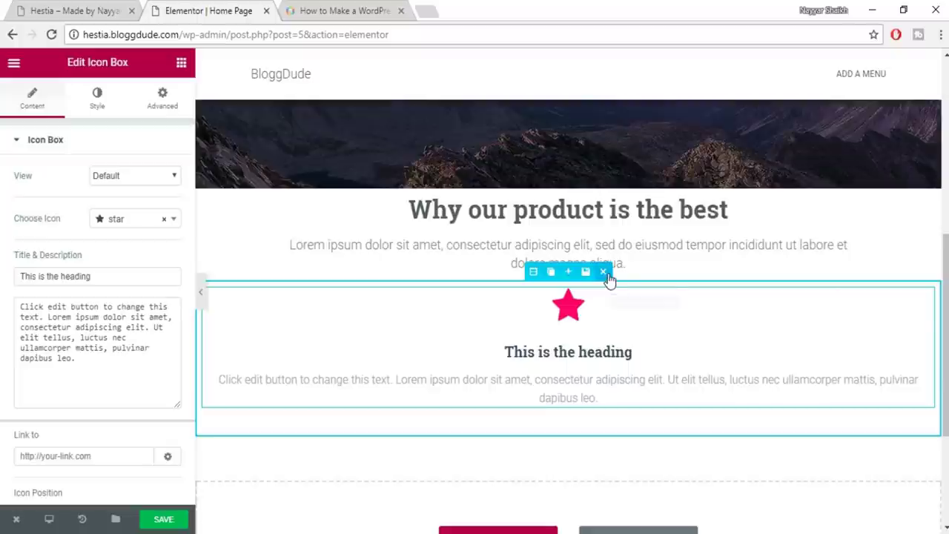
Delete the separate icon box section
{"action": "scroll", "coordinate": [209, 228], "scroll_direction": "down", "scroll_amount": 1}
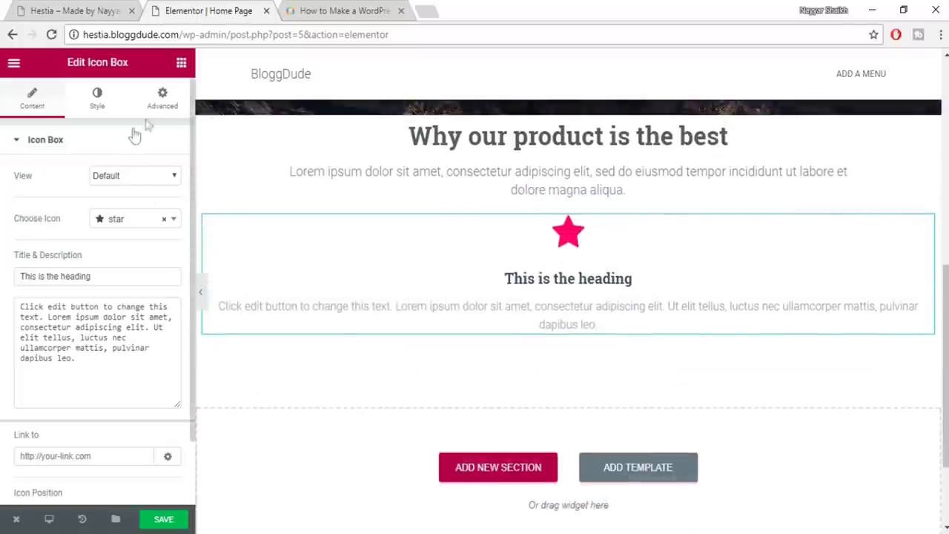
{"action": "scroll", "coordinate": [539, 419], "scroll_direction": "down", "scroll_amount": 2}
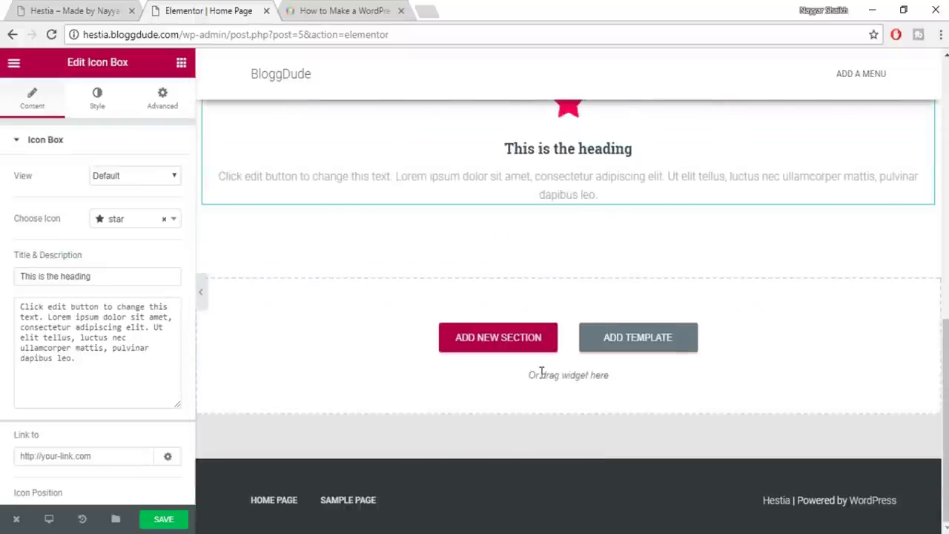
{"action": "scroll", "coordinate": [541, 373], "scroll_direction": "up", "scroll_amount": 4}
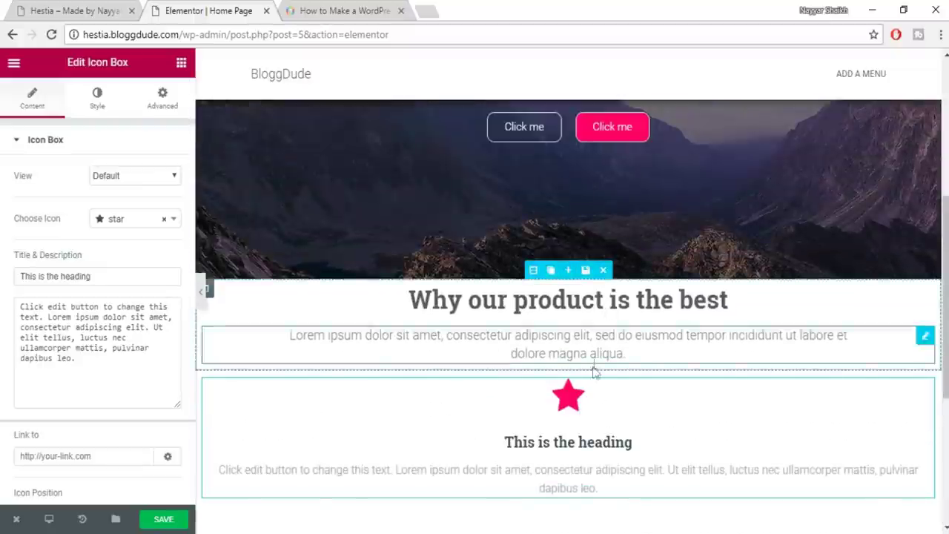
{"action": "left_click", "coordinate": [604, 360]}
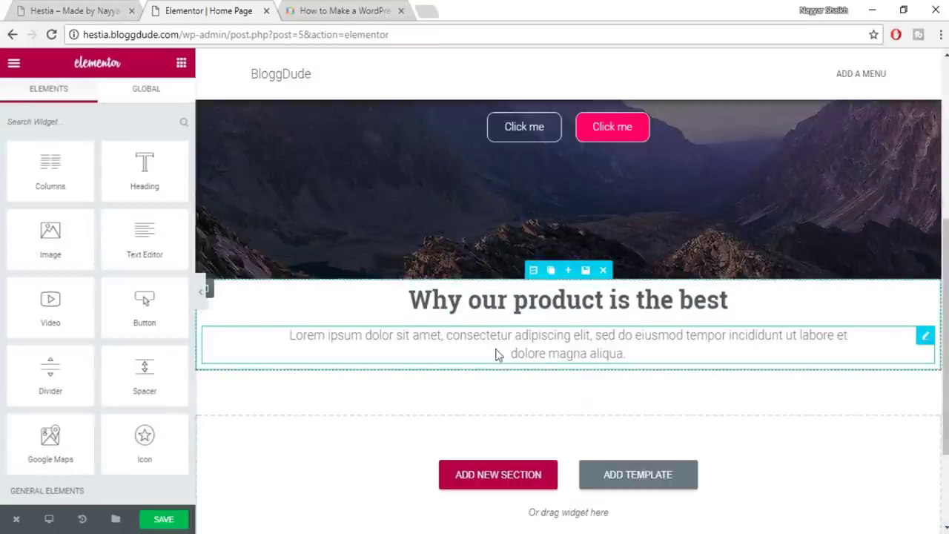
Check the live Hestia homepage, then drag an Icon Box into the product text section
{"action": "scroll", "coordinate": [152, 359], "scroll_direction": "down", "scroll_amount": 1}
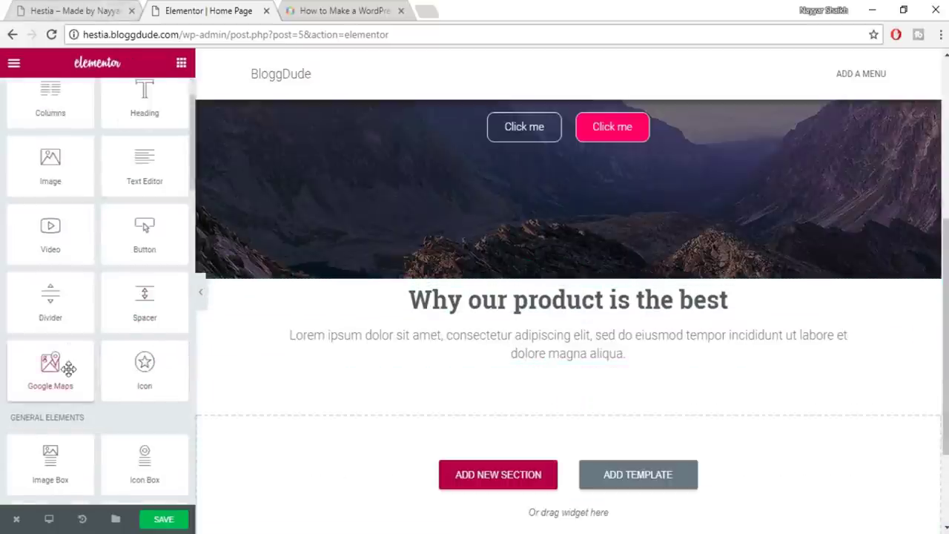
{"action": "scroll", "coordinate": [68, 368], "scroll_direction": "down", "scroll_amount": 1}
{"action": "left_click", "coordinate": [24, 9]}
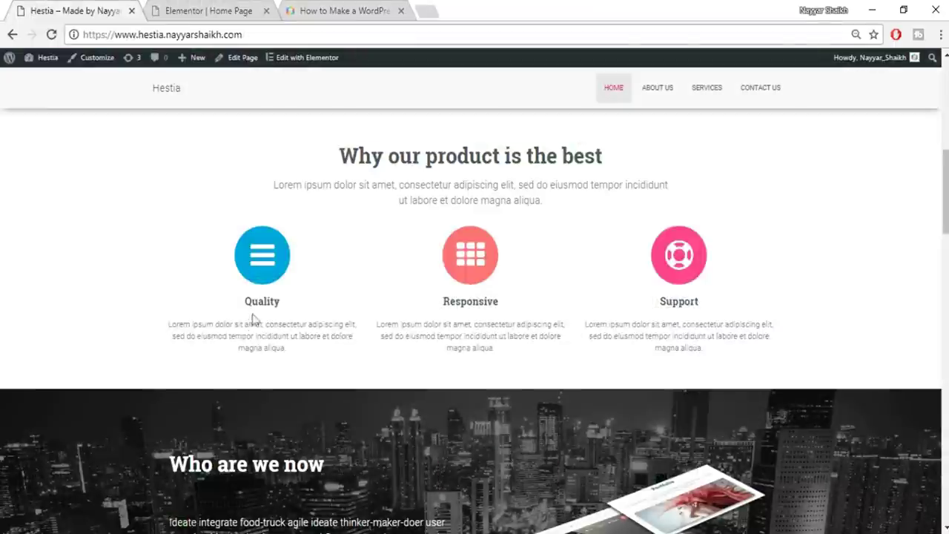
{"action": "left_click", "coordinate": [245, 6]}
{"action": "left_click_drag", "start_coordinate": [145, 398], "coordinate": [620, 369]}
Add a second column and undo it, then remove the icon box widget
{"action": "scroll", "coordinate": [667, 259], "scroll_direction": "down", "scroll_amount": 2}
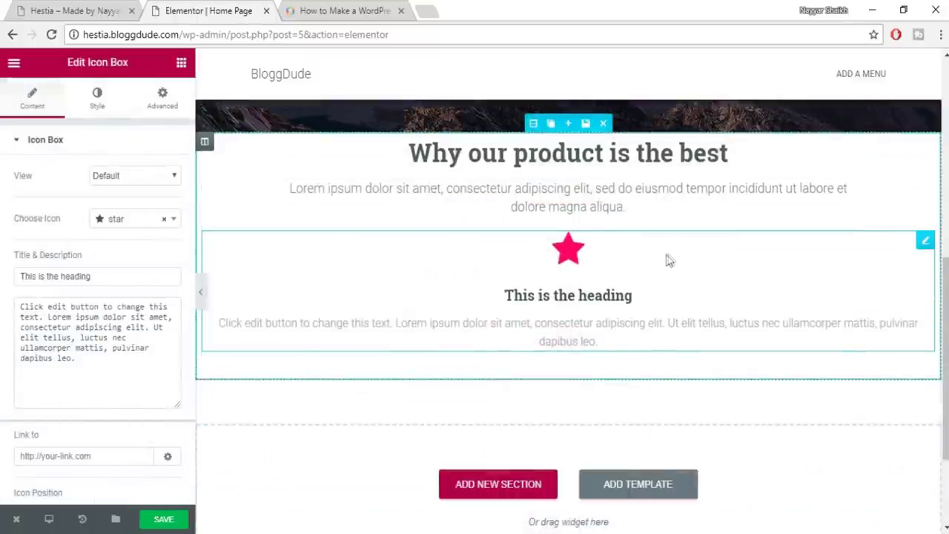
{"action": "scroll", "coordinate": [445, 260], "scroll_direction": "up", "scroll_amount": 1}
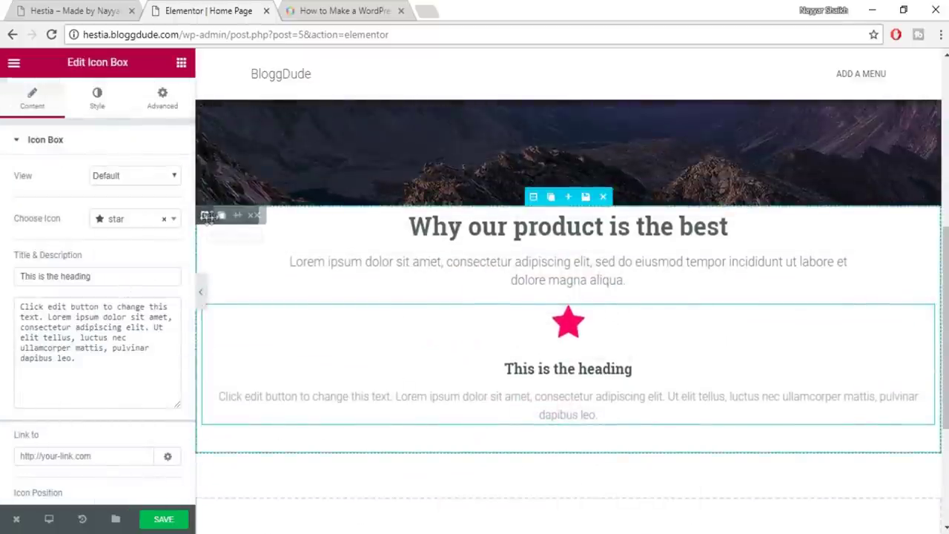
{"action": "left_click", "coordinate": [239, 215]}
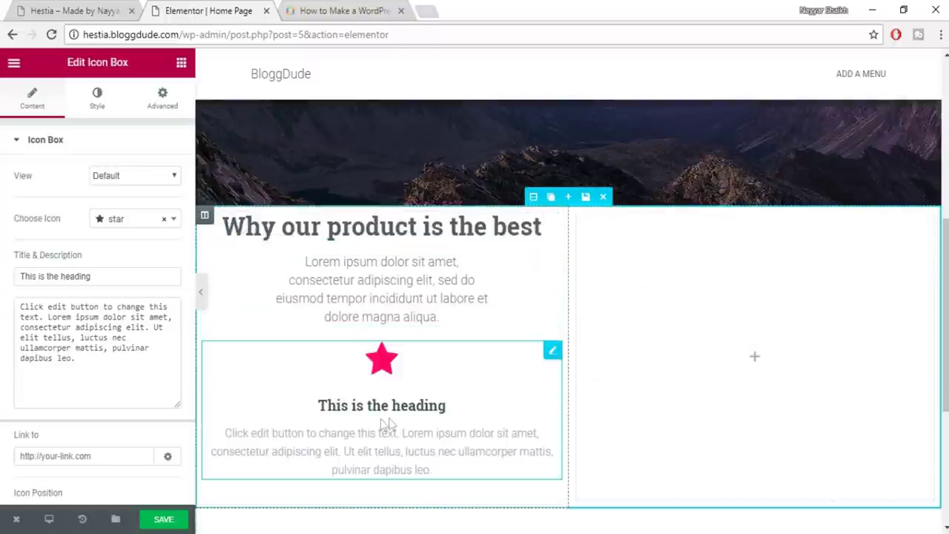
{"action": "key", "text": "ctrl+z"}
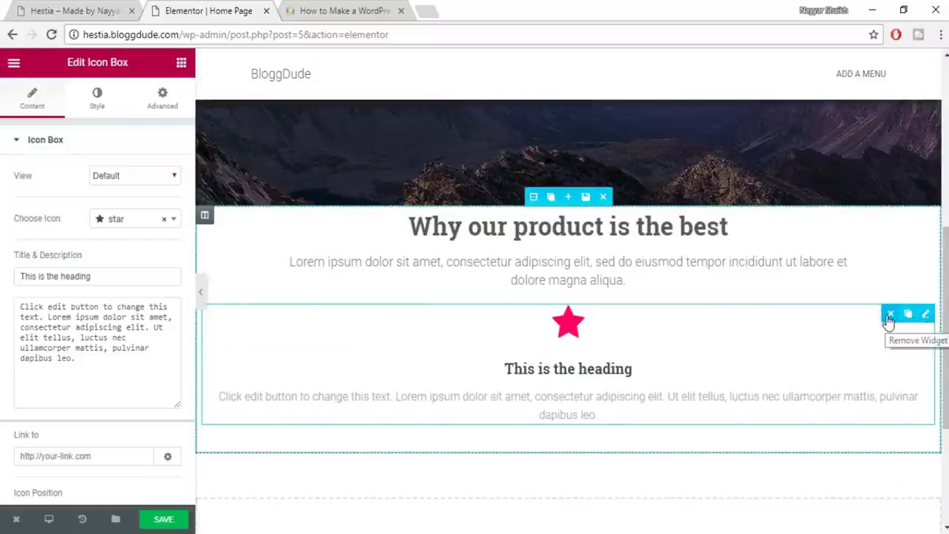
{"action": "left_click", "coordinate": [926, 315]}
Place a two-column structure below the product paragraph with an Icon Box in the left column
{"action": "scroll", "coordinate": [141, 355], "scroll_direction": "down", "scroll_amount": 2}
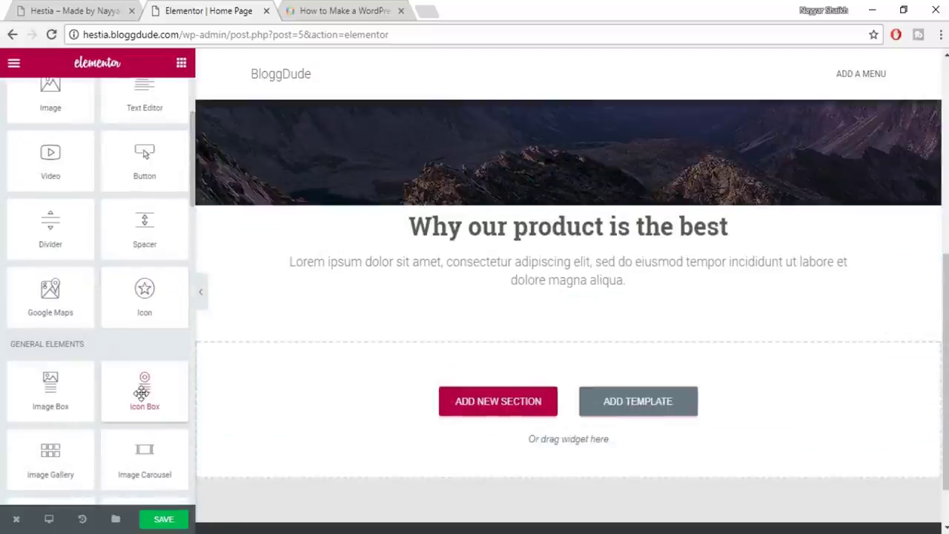
{"action": "scroll", "coordinate": [140, 386], "scroll_direction": "up", "scroll_amount": 2}
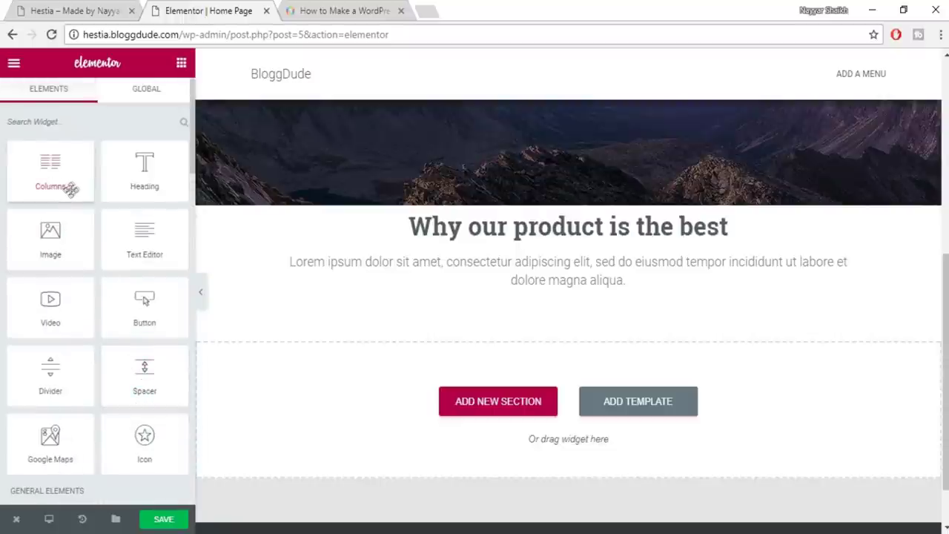
{"action": "left_click_drag", "start_coordinate": [44, 182], "coordinate": [591, 327]}
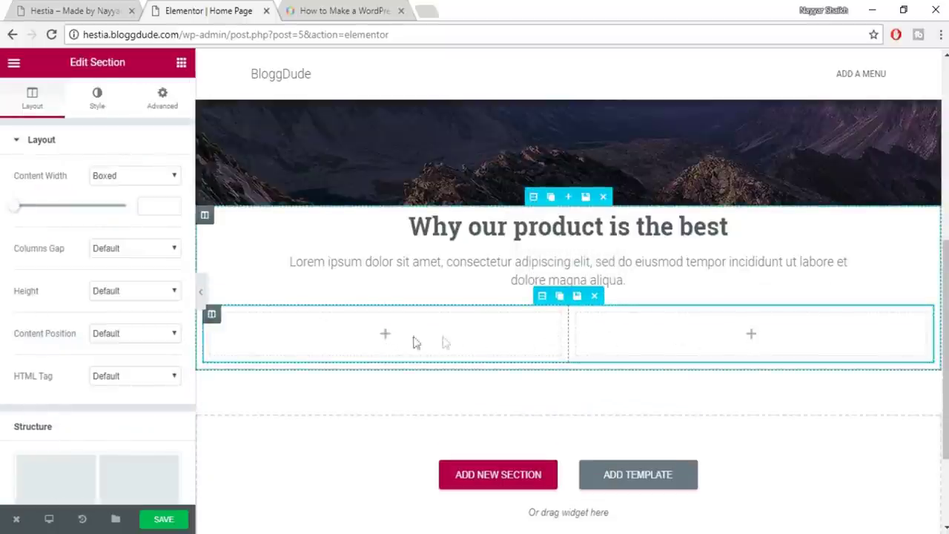
{"action": "left_click", "coordinate": [181, 65]}
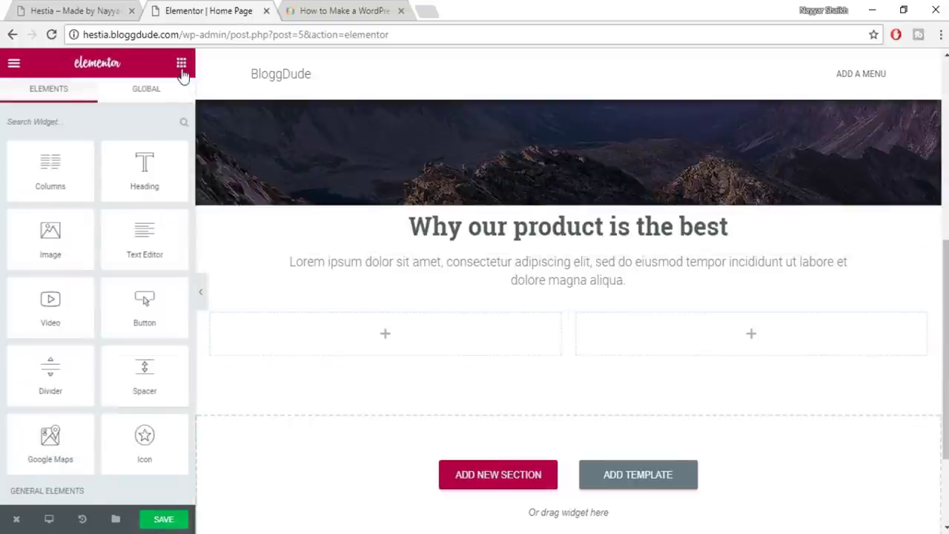
{"action": "scroll", "coordinate": [138, 334], "scroll_direction": "down", "scroll_amount": 2}
{"action": "left_click_drag", "start_coordinate": [153, 406], "coordinate": [427, 335]}
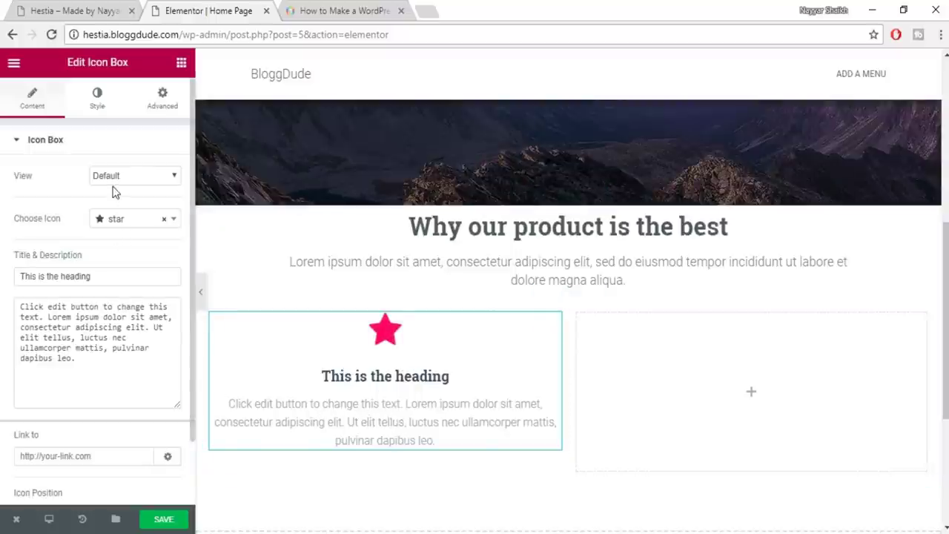
Compare with the live homepage and replace the star icon with the amazon icon
{"action": "left_click", "coordinate": [64, 6]}
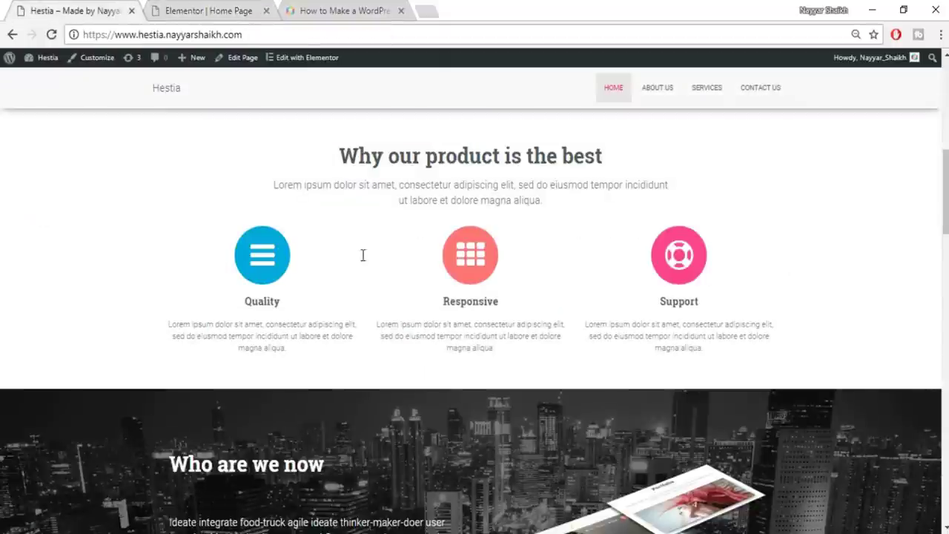
{"action": "left_click", "coordinate": [211, 10]}
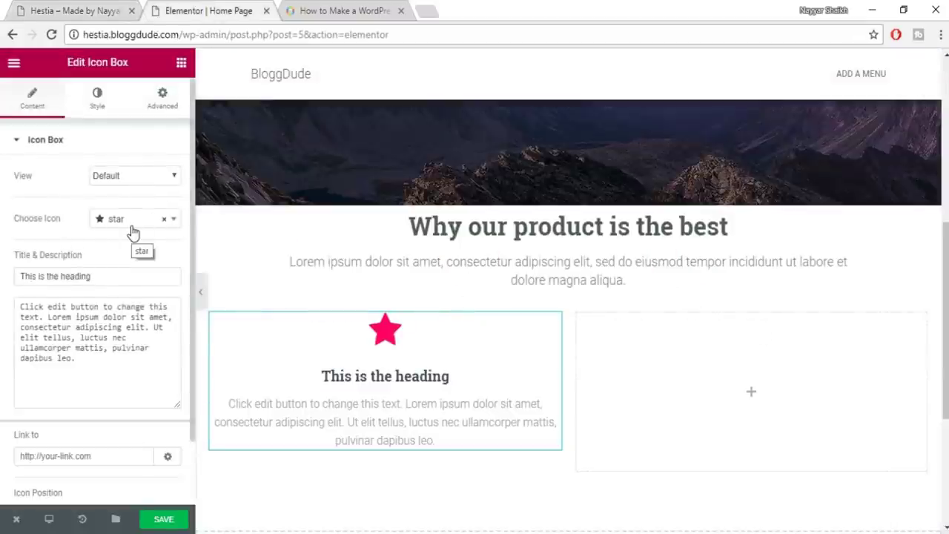
{"action": "left_click", "coordinate": [132, 223]}
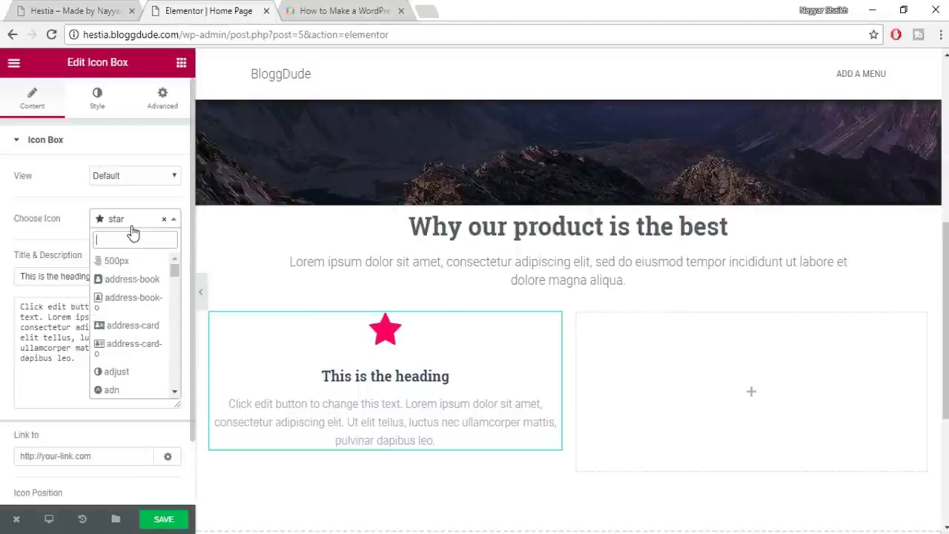
{"action": "scroll", "coordinate": [150, 339], "scroll_direction": "down", "scroll_amount": 1}
{"action": "scroll", "coordinate": [150, 339], "scroll_direction": "down", "scroll_amount": 3}
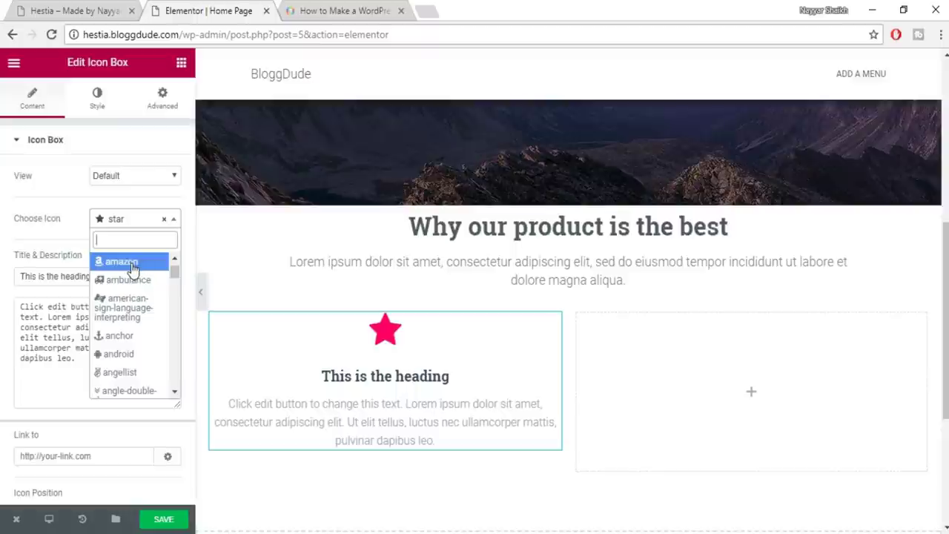
{"action": "left_click", "coordinate": [132, 263]}
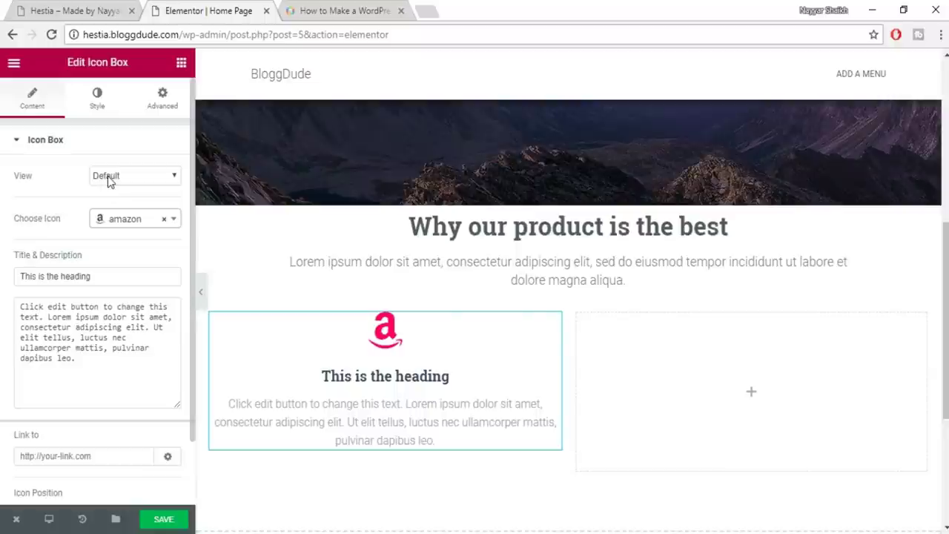
Set the icon view to Stacked, trying a square shape before settling on circle
{"action": "key", "text": "ctrl+shift+Tab"}
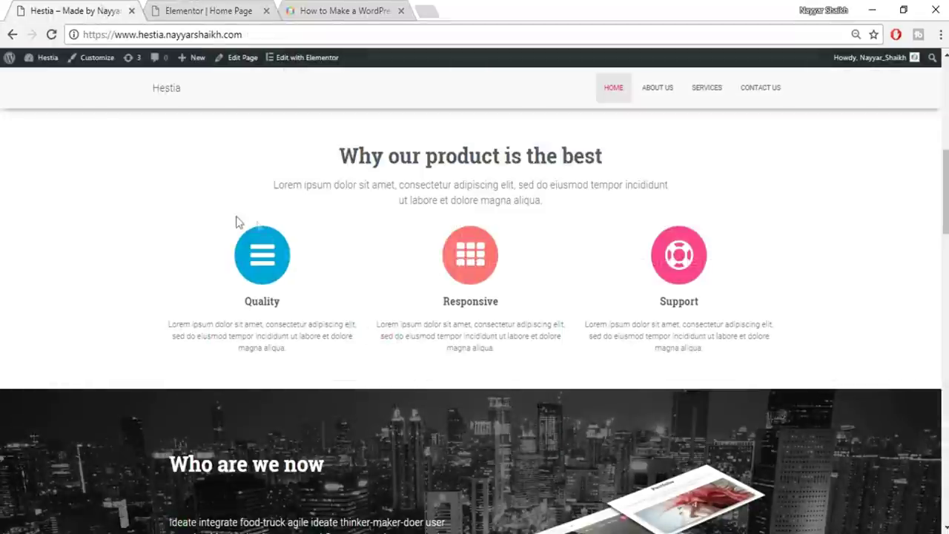
{"action": "left_click", "coordinate": [237, 6]}
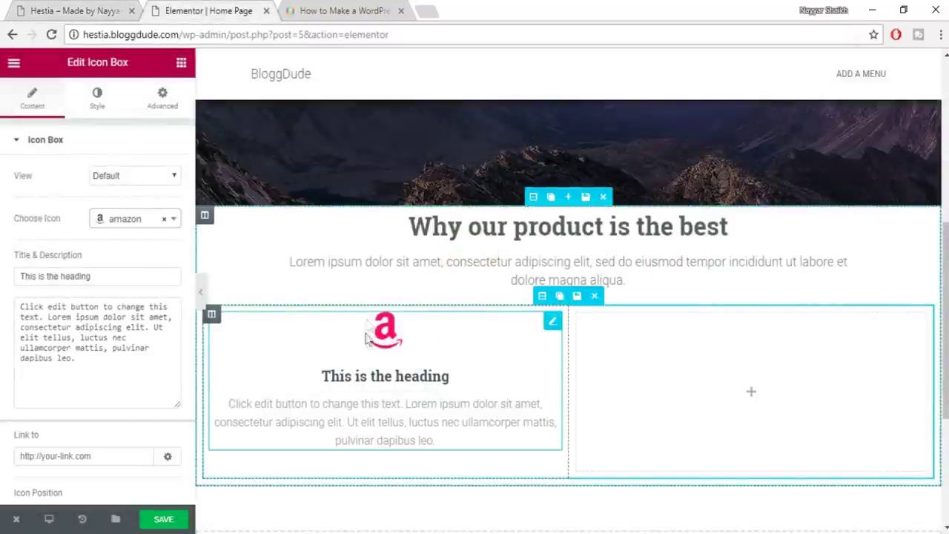
{"action": "left_click", "coordinate": [146, 176]}
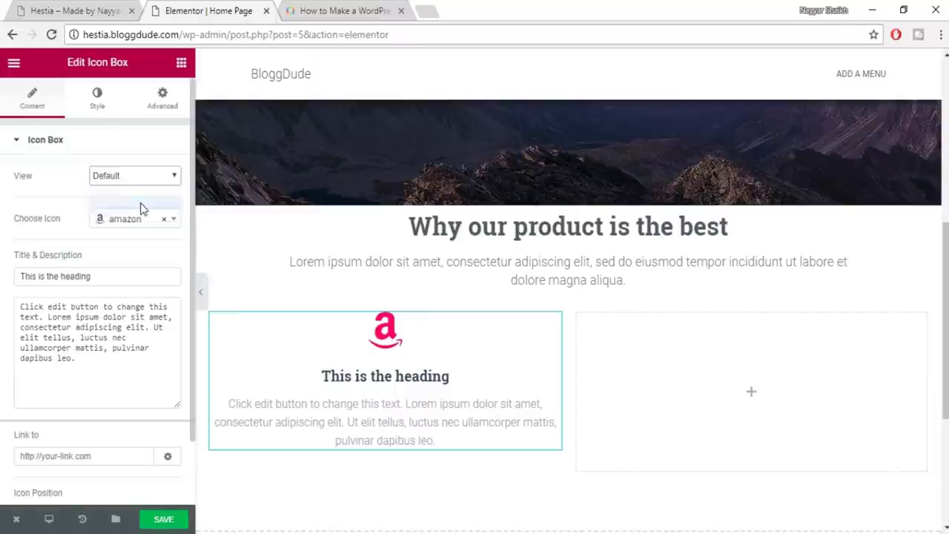
{"action": "left_click", "coordinate": [141, 203]}
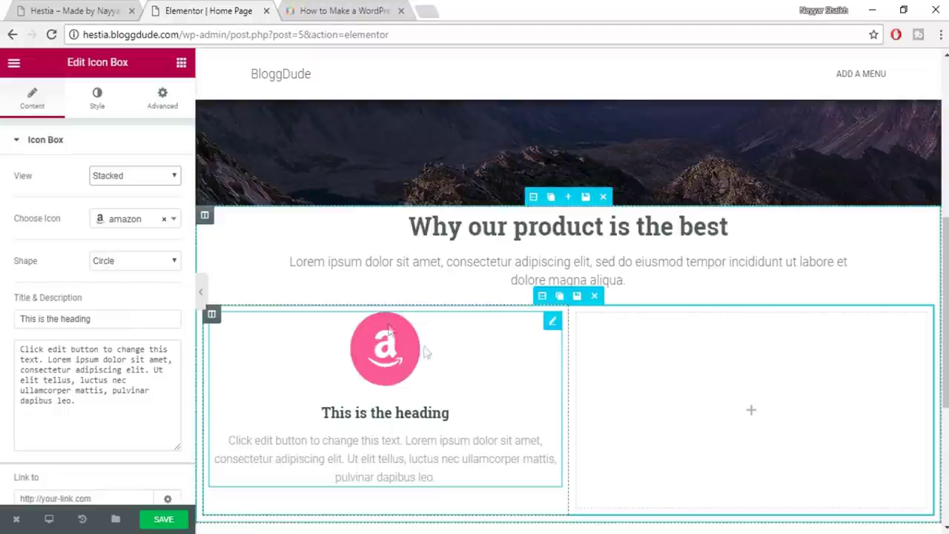
{"action": "left_click", "coordinate": [124, 267]}
{"action": "left_click", "coordinate": [120, 289]}
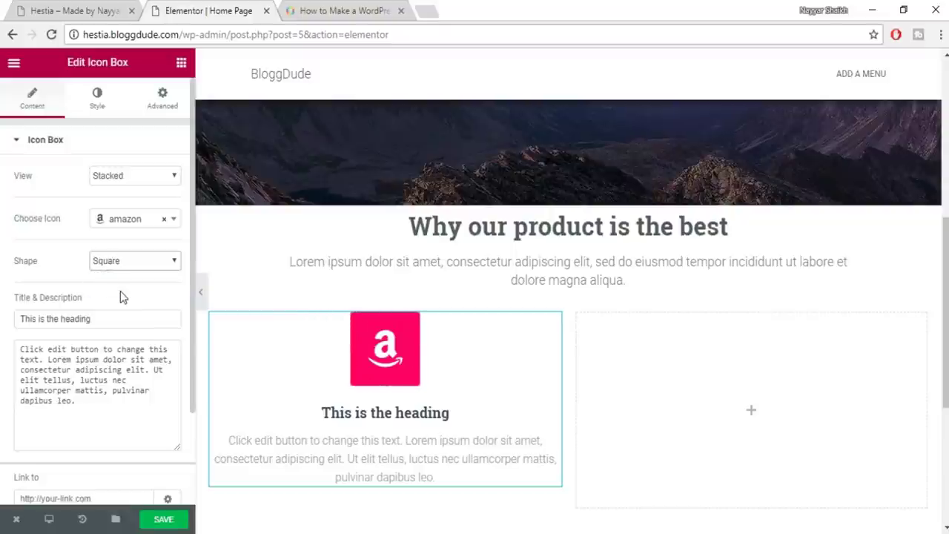
{"action": "left_click", "coordinate": [111, 260]}
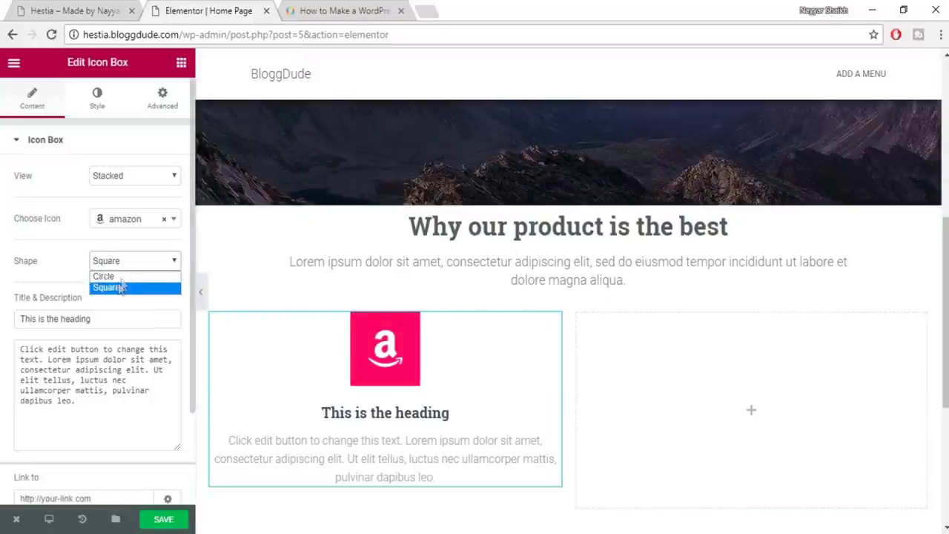
{"action": "left_click", "coordinate": [109, 276]}
Switch the icon view to Framed with a circle shape, then view the live Hestia site
{"action": "left_click", "coordinate": [133, 185]}
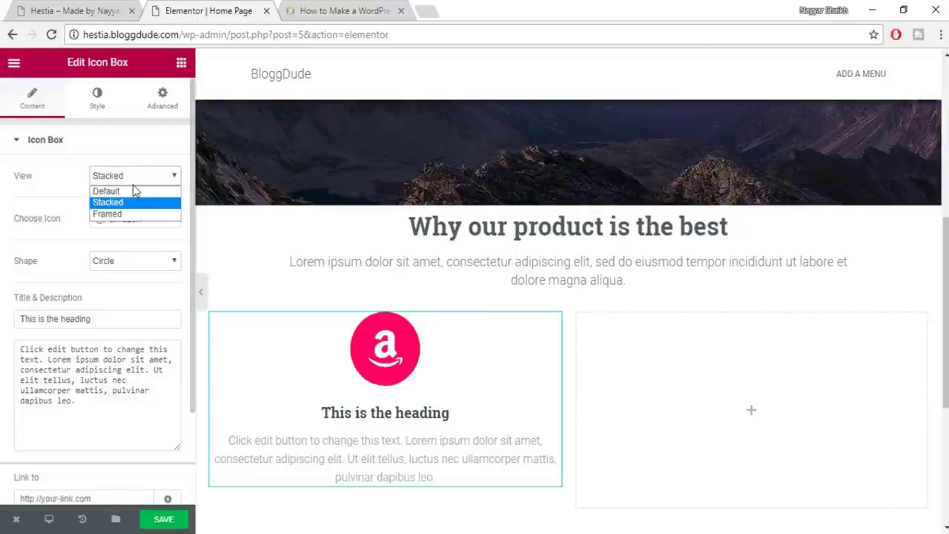
{"action": "left_click", "coordinate": [131, 215]}
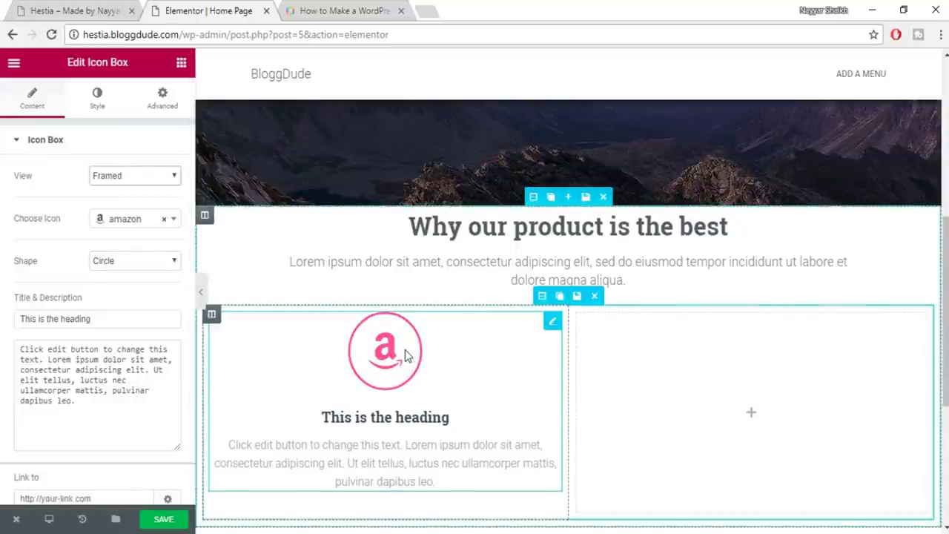
{"action": "left_click", "coordinate": [115, 261]}
{"action": "left_click", "coordinate": [115, 289]}
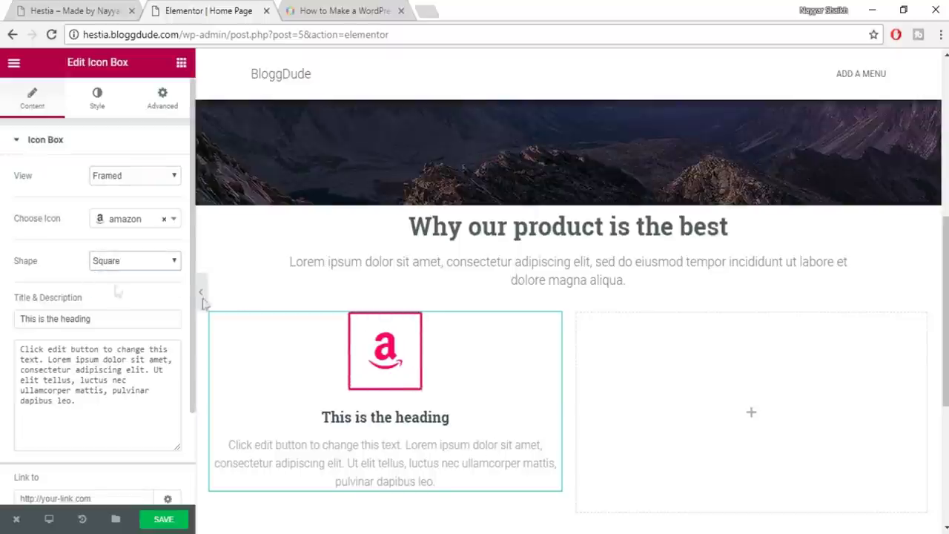
{"action": "left_click", "coordinate": [131, 263]}
{"action": "left_click", "coordinate": [123, 276]}
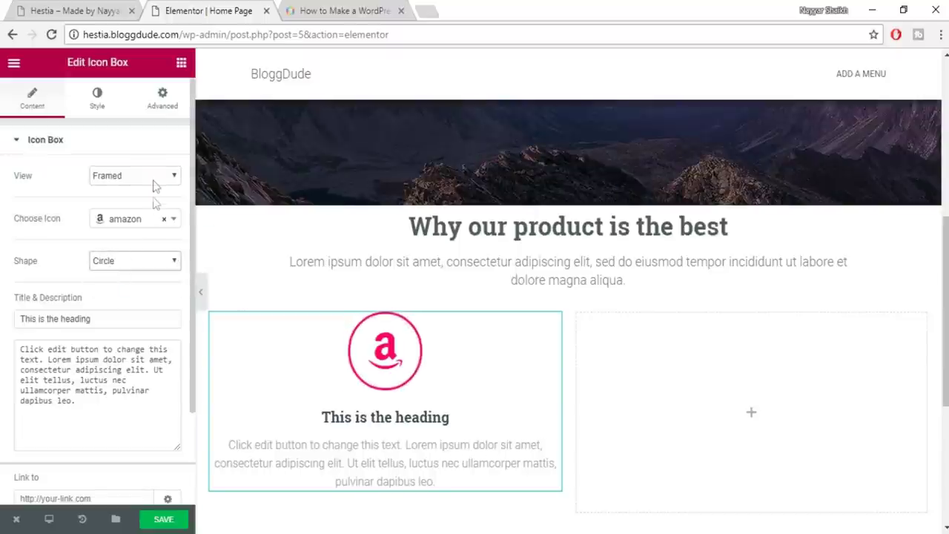
{"action": "left_click", "coordinate": [115, 9]}
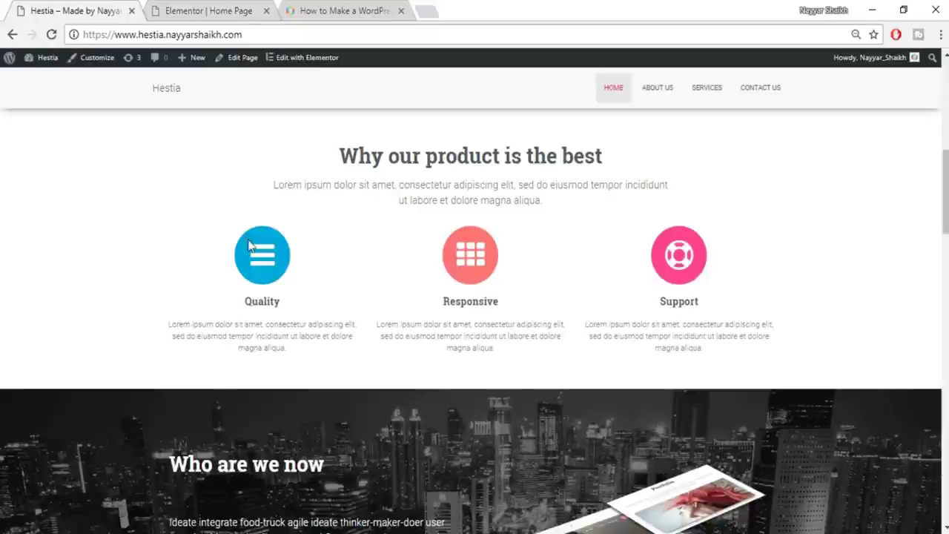
Copy the heading from the live site and set the icon box title to 'Quality'
{"action": "key", "text": "ctrl+Tab"}
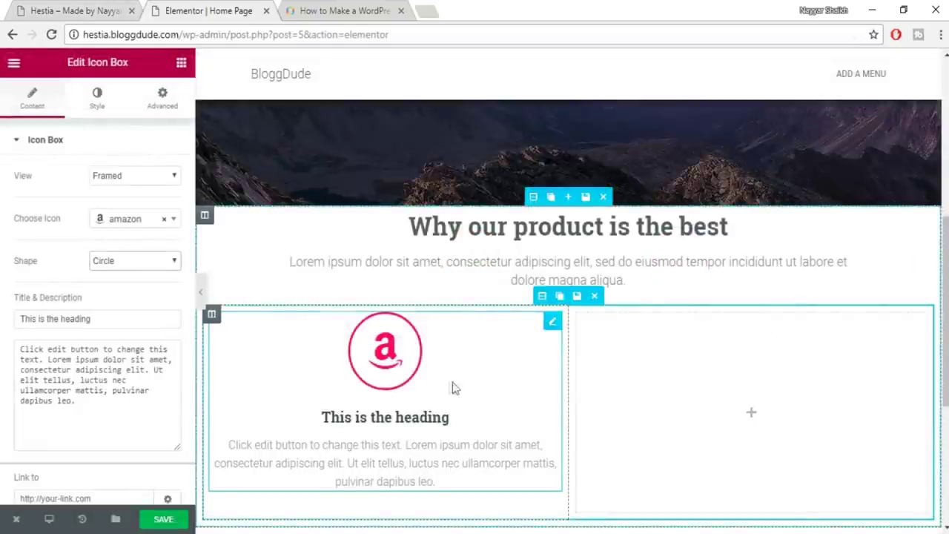
{"action": "key", "text": "ctrl+shift+Tab"}
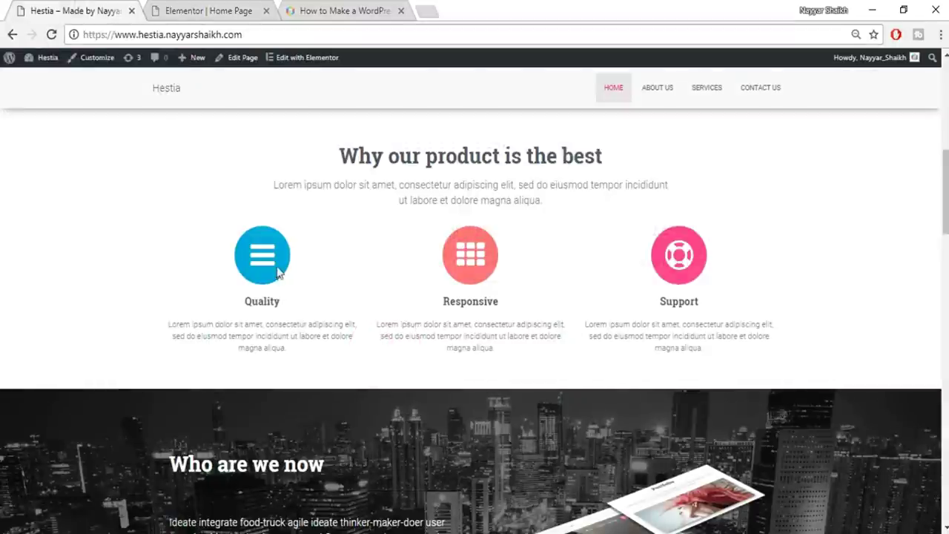
{"action": "left_click", "coordinate": [220, 7]}
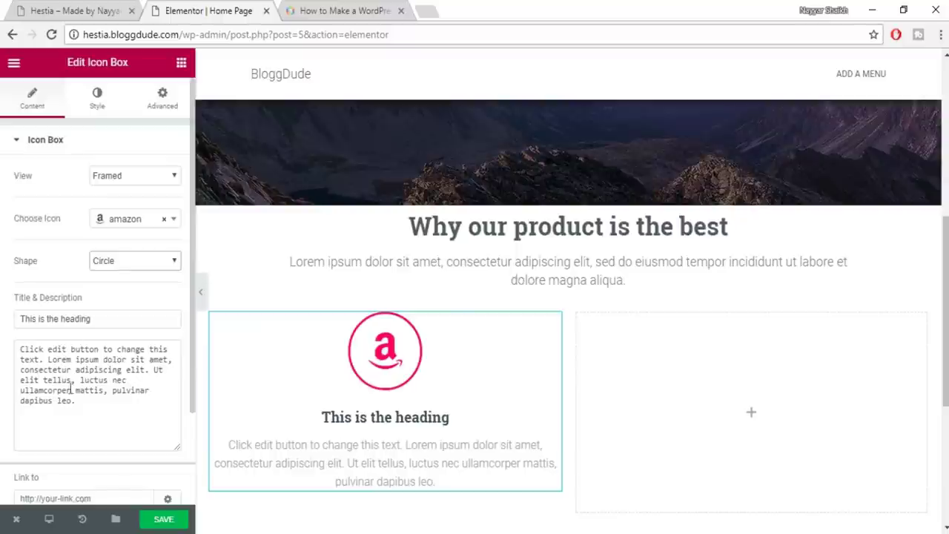
{"action": "left_click", "coordinate": [85, 11]}
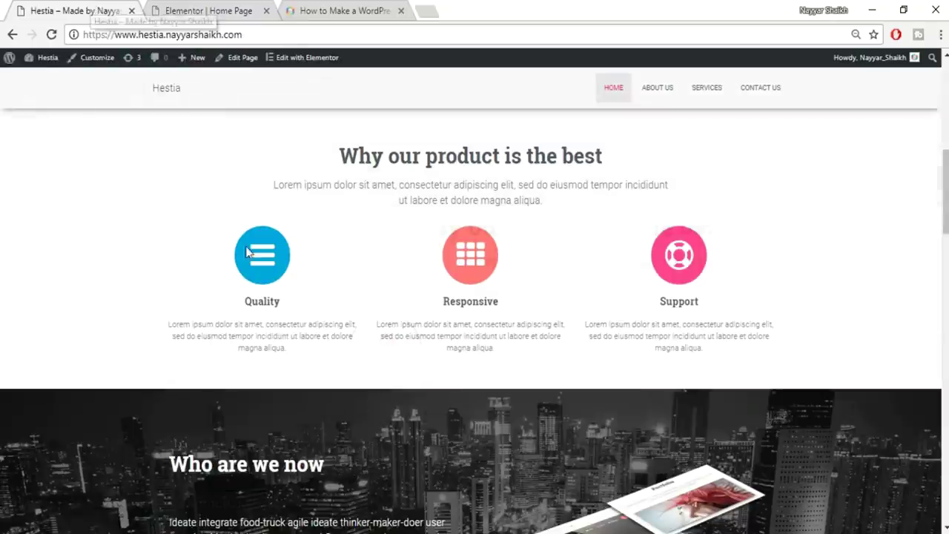
{"action": "double_click", "coordinate": [270, 298]}
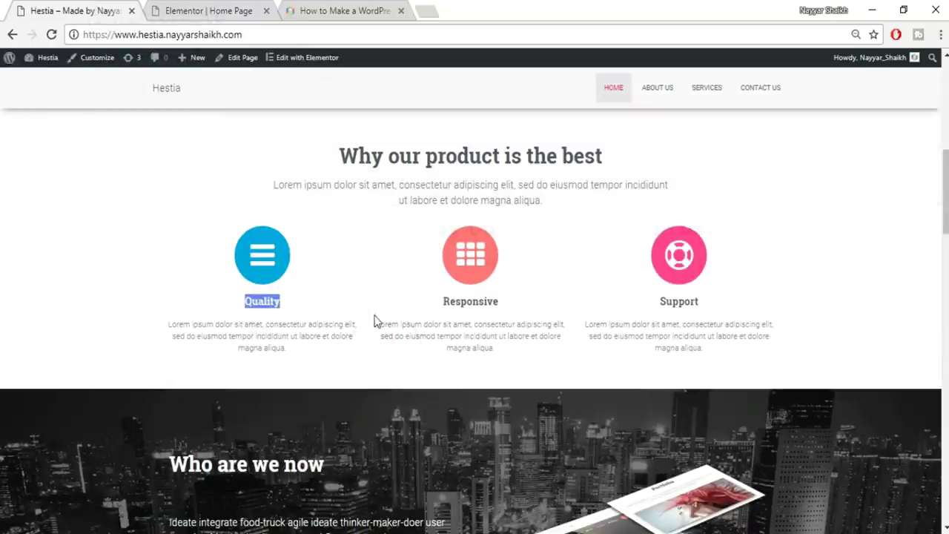
{"action": "left_click", "coordinate": [239, 9]}
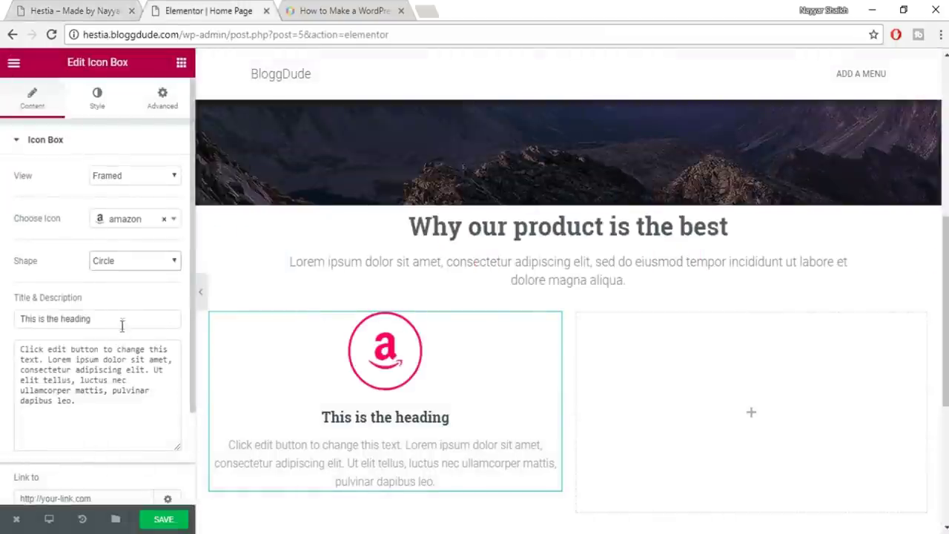
{"action": "left_click_drag", "start_coordinate": [93, 319], "coordinate": [23, 317]}
{"action": "type", "text": "Quality"}
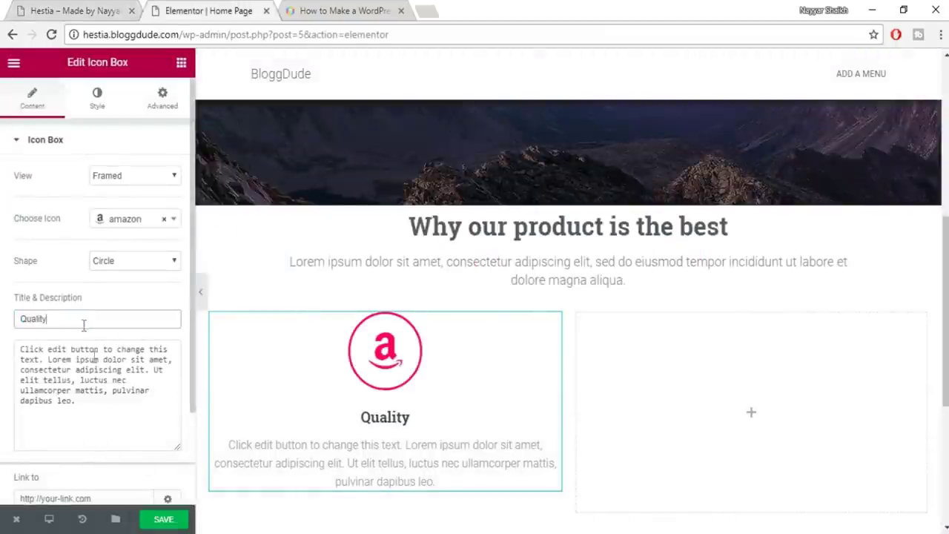
Replace the icon box description with the Lorem ipsum paragraph copied from the live site
{"action": "left_click", "coordinate": [109, 6]}
{"action": "left_click_drag", "start_coordinate": [167, 339], "coordinate": [184, 321]}
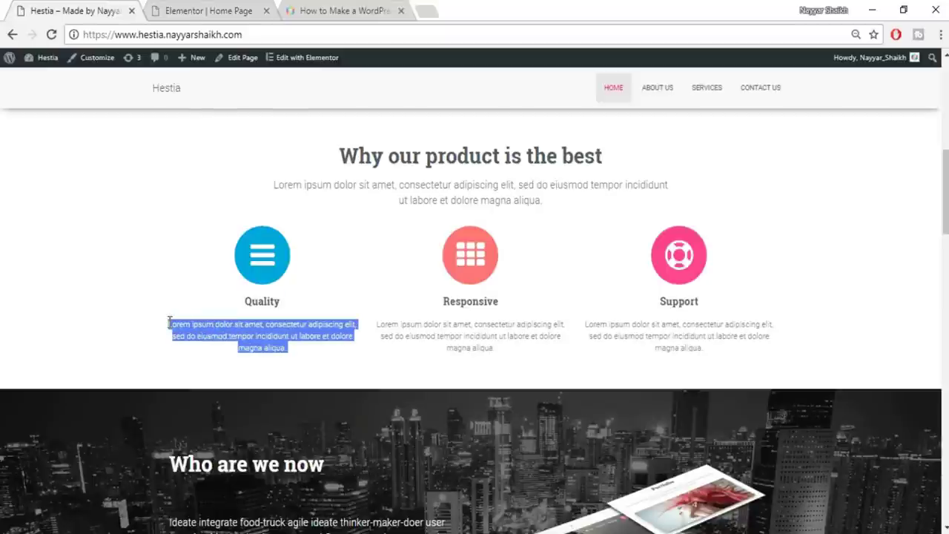
{"action": "left_click", "coordinate": [184, 6]}
{"action": "left_click", "coordinate": [159, 385]}
{"action": "key", "text": "ctrl+a"}
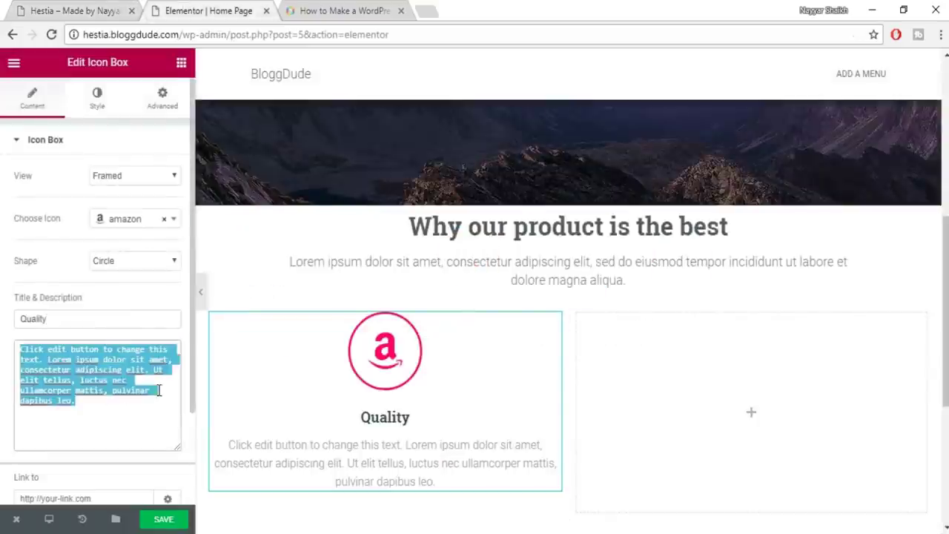
{"action": "type", "text": "Lorem ipsum dolor sit amet, consectetur adipiscing elit, sed do eiusmod tempor incididunt ut labore et dolore magna aliqua."}
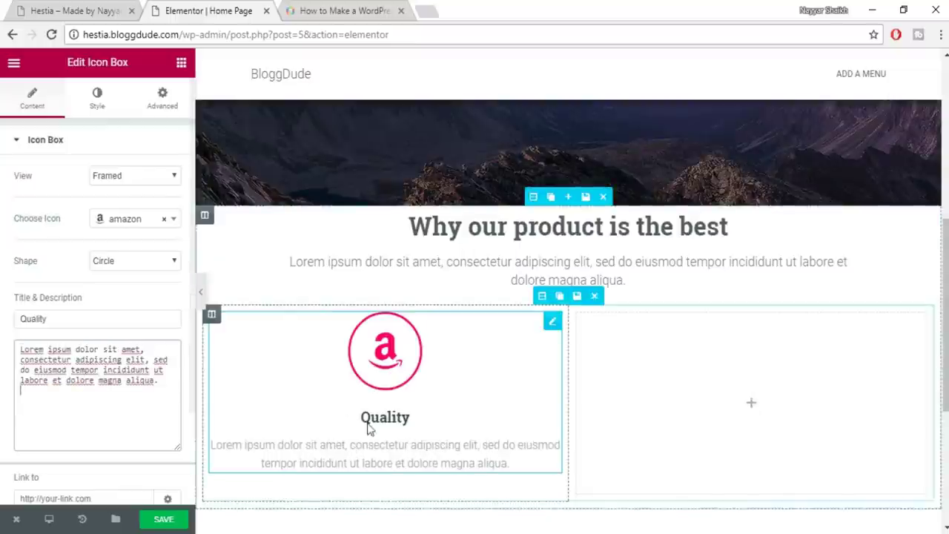
{"action": "left_click", "coordinate": [97, 99]}
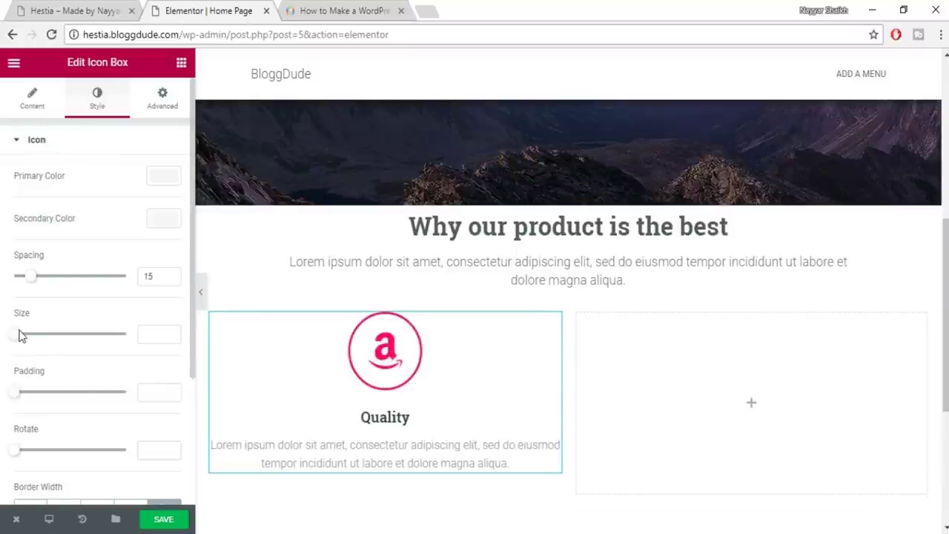
Set the amazon icon size to 43 and expand the Content style section
{"action": "mouse_move", "coordinate": [24, 337]}
{"action": "left_mouse_down"}
{"action": "mouse_move", "coordinate": [42, 339]}
{"action": "mouse_move", "coordinate": [28, 345]}
{"action": "left_mouse_up"}
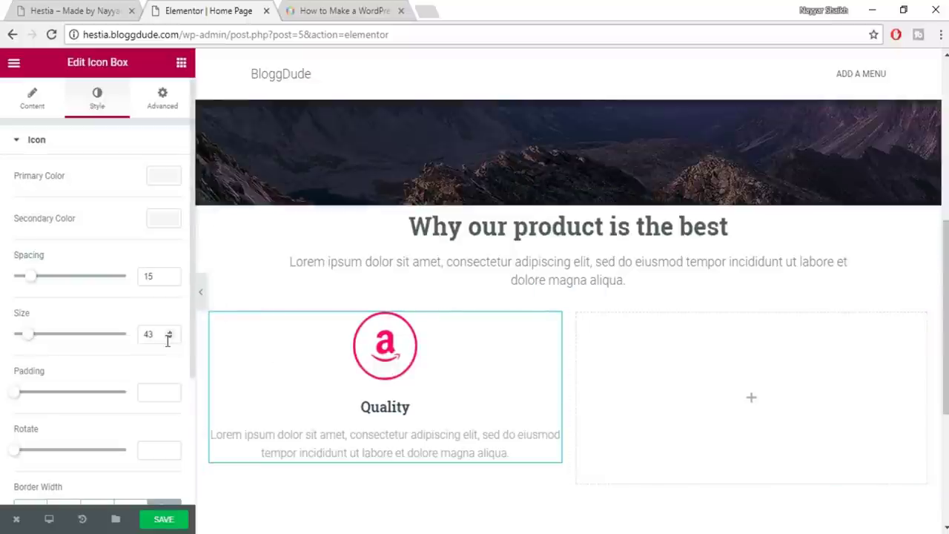
{"action": "scroll", "coordinate": [440, 412], "scroll_direction": "down", "scroll_amount": 3}
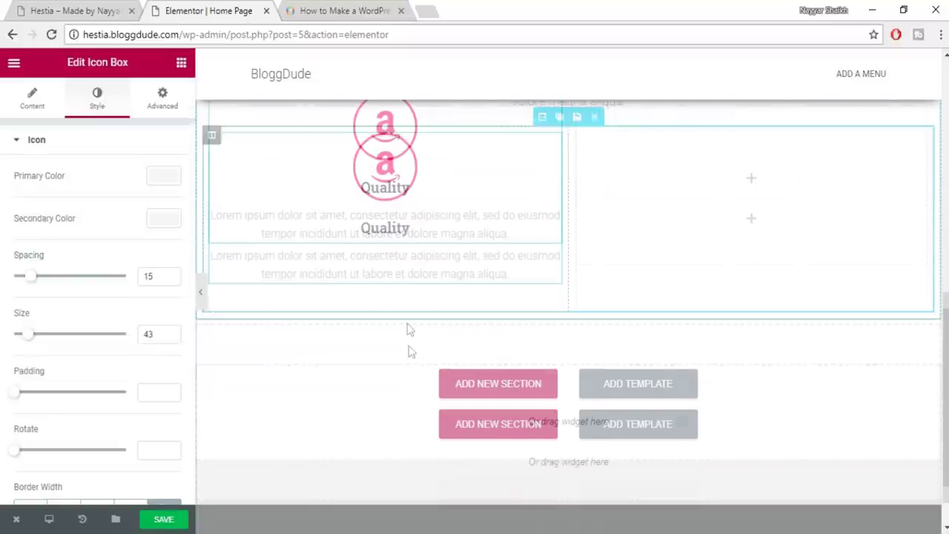
{"action": "scroll", "coordinate": [227, 383], "scroll_direction": "up", "scroll_amount": 3}
{"action": "scroll", "coordinate": [91, 393], "scroll_direction": "down", "scroll_amount": 3}
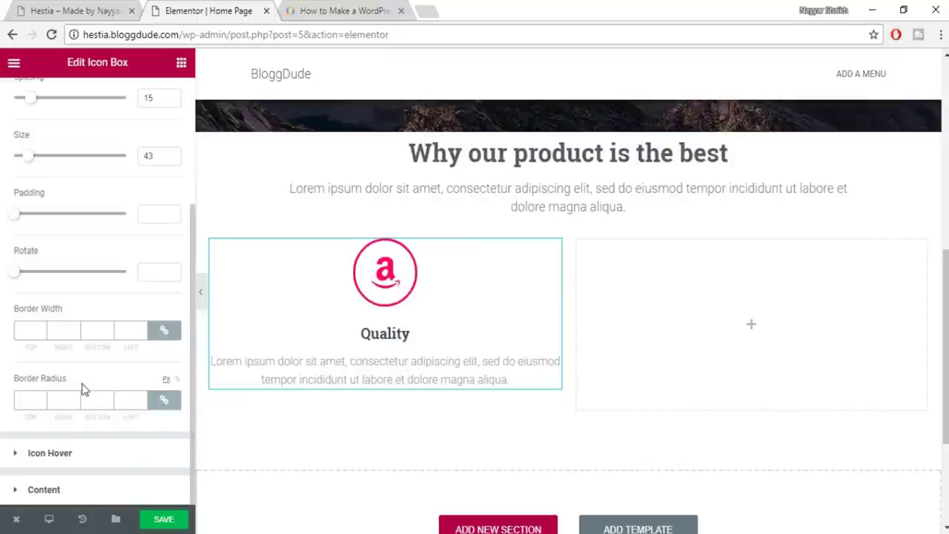
{"action": "scroll", "coordinate": [83, 389], "scroll_direction": "up", "scroll_amount": 3}
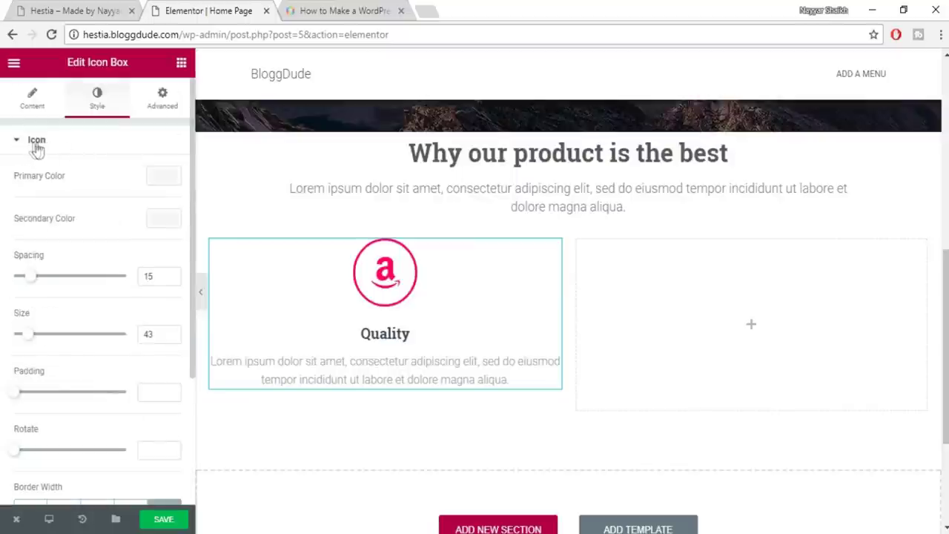
{"action": "scroll", "coordinate": [70, 203], "scroll_direction": "down", "scroll_amount": 3}
{"action": "scroll", "coordinate": [89, 233], "scroll_direction": "down", "scroll_amount": 1}
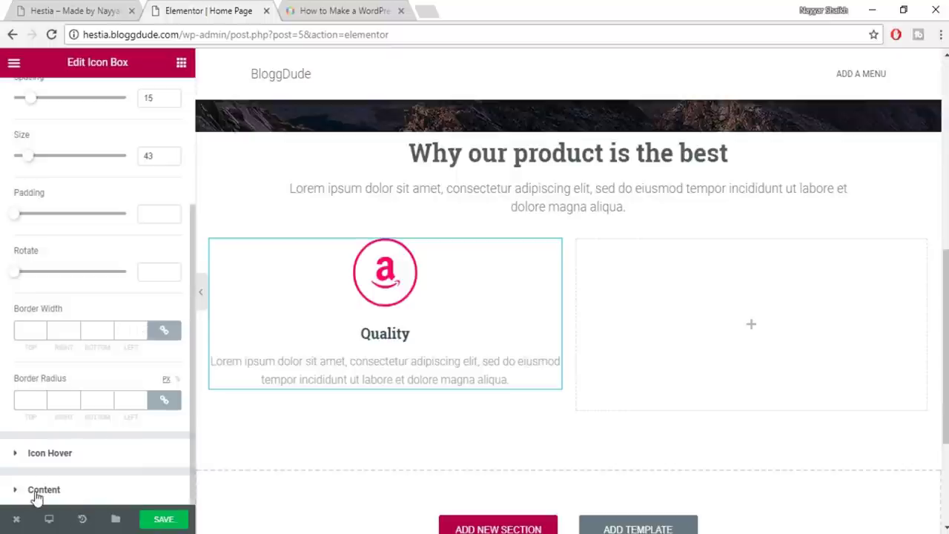
{"action": "left_click", "coordinate": [99, 467]}
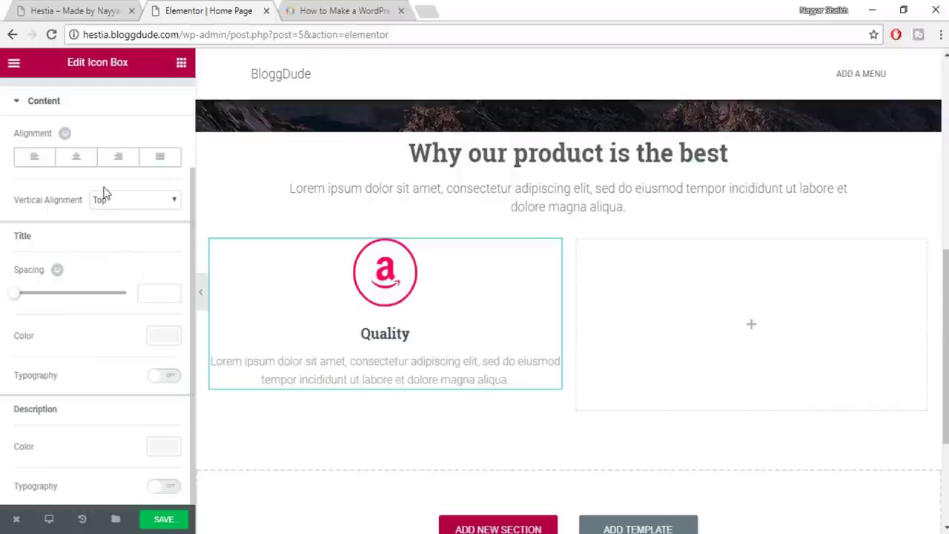
Center the icon box content and colour the title dark grey #54595f
{"action": "left_click", "coordinate": [75, 157]}
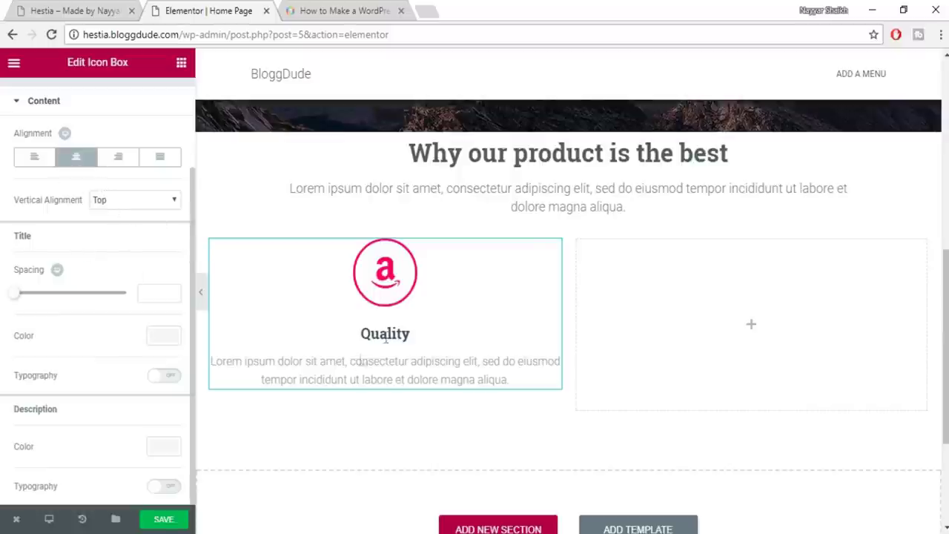
{"action": "left_click", "coordinate": [164, 336]}
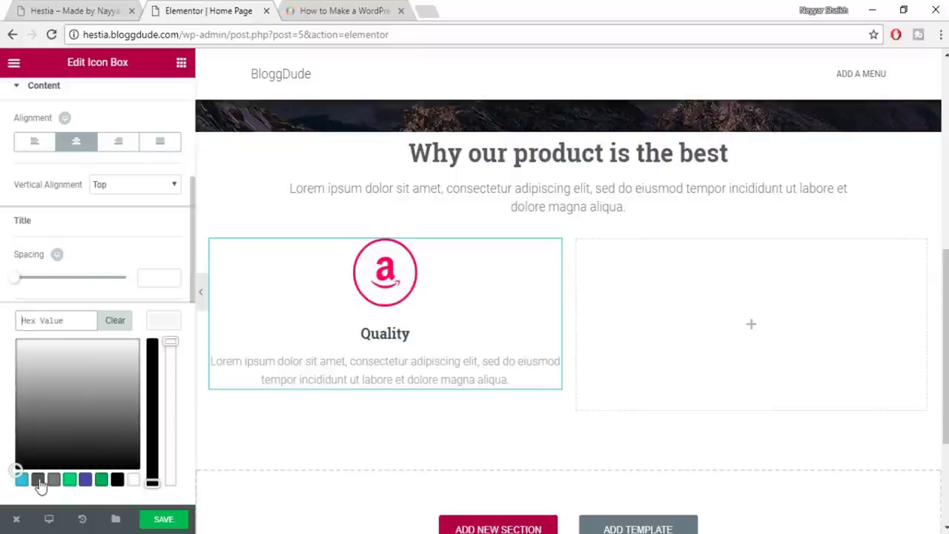
{"action": "left_click", "coordinate": [38, 480]}
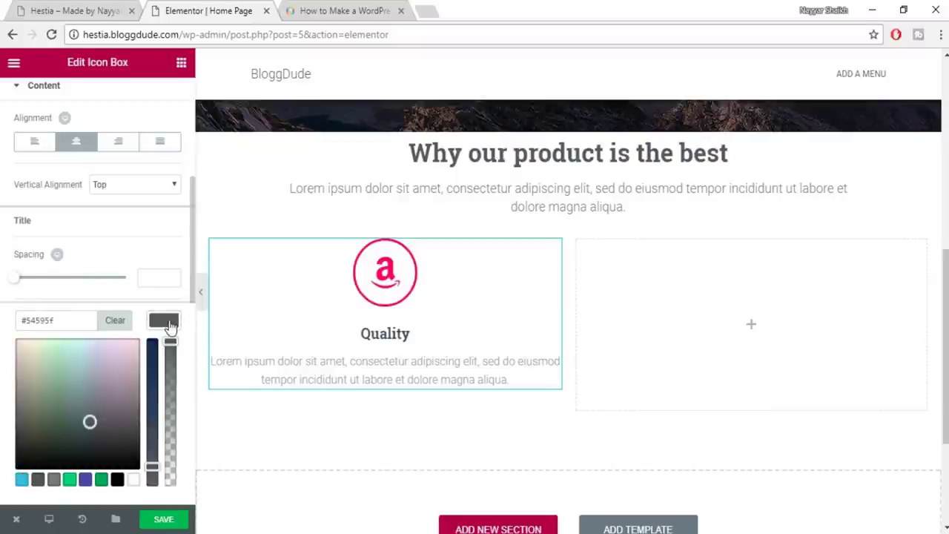
{"action": "left_click", "coordinate": [170, 327]}
Give the title custom typography in Roboto Slab at 18 px
{"action": "left_click", "coordinate": [160, 361]}
{"action": "scroll", "coordinate": [134, 411], "scroll_direction": "down", "scroll_amount": 1}
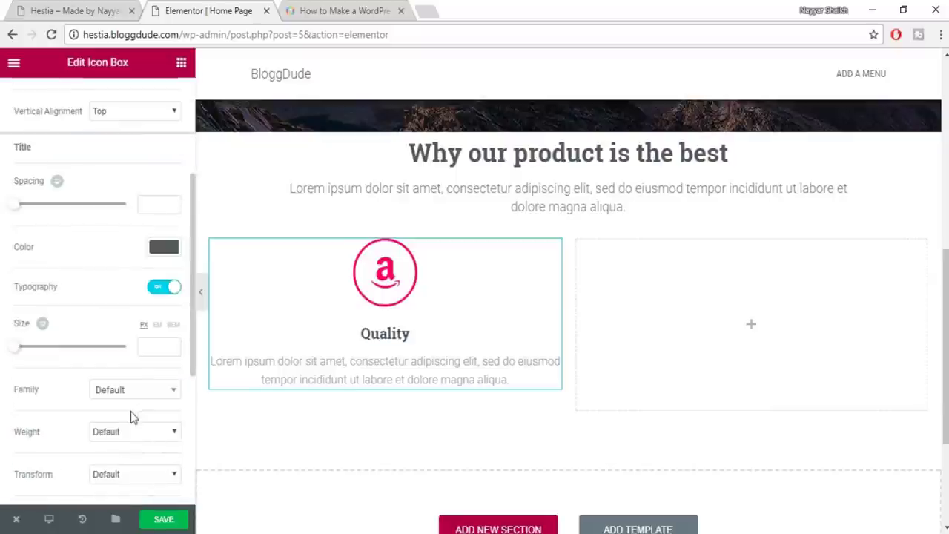
{"action": "scroll", "coordinate": [136, 385], "scroll_direction": "down", "scroll_amount": 1}
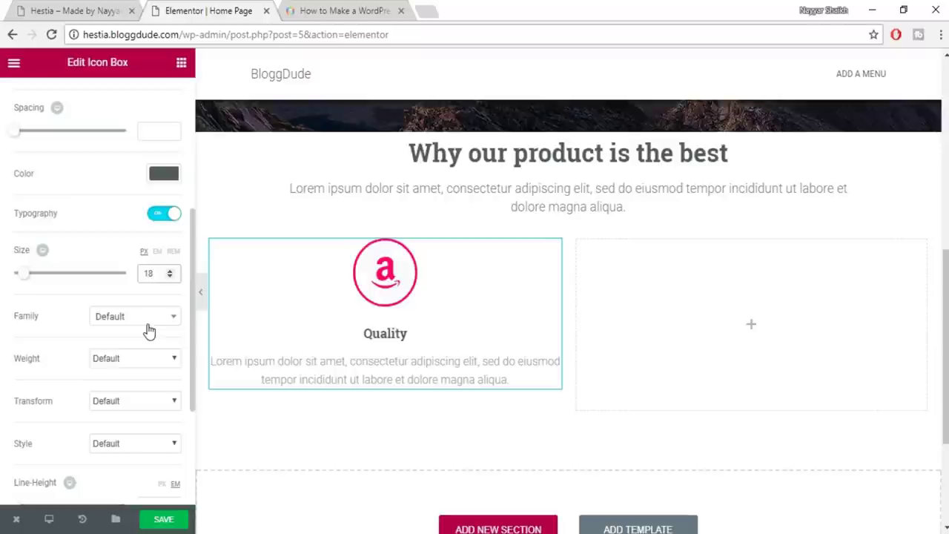
{"action": "left_click", "coordinate": [133, 319]}
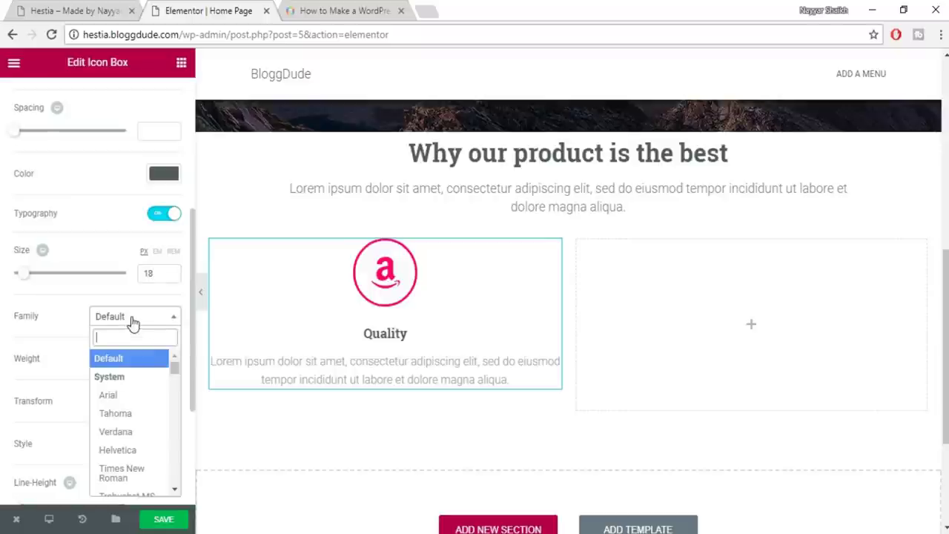
{"action": "type", "text": "robo"}
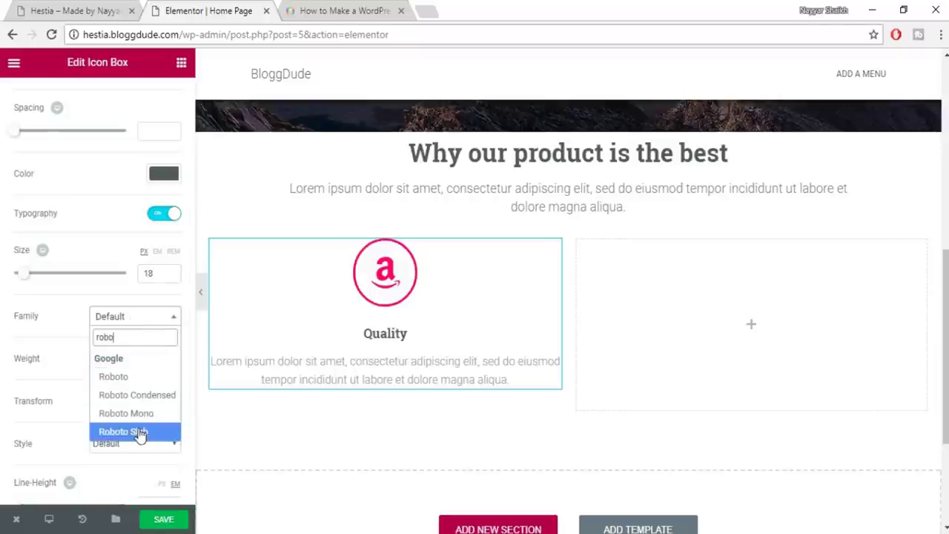
{"action": "left_click", "coordinate": [140, 432]}
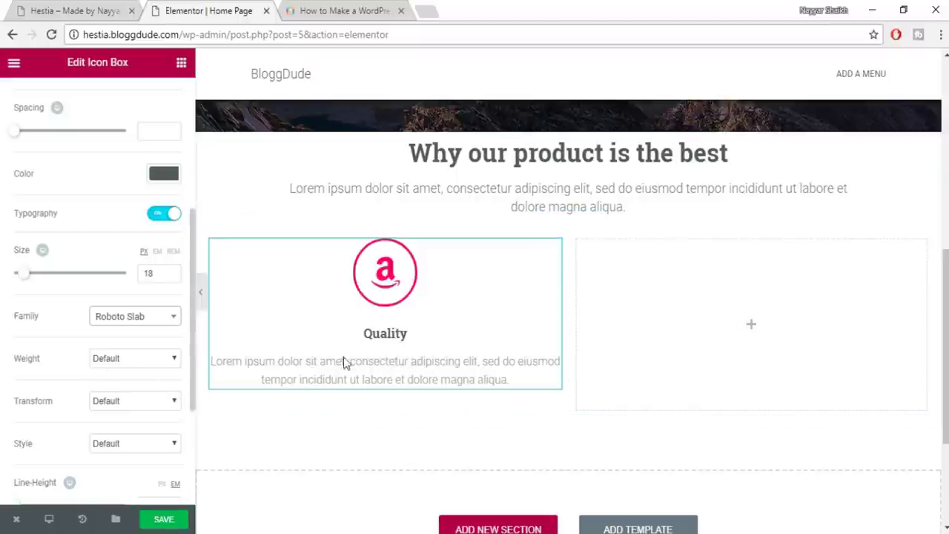
{"action": "scroll", "coordinate": [123, 383], "scroll_direction": "down", "scroll_amount": 3}
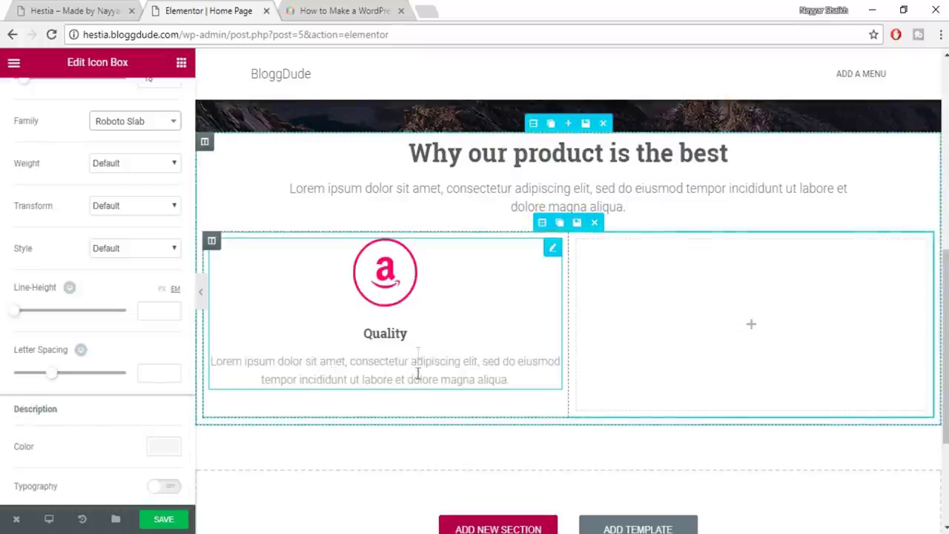
{"action": "left_click", "coordinate": [161, 446]}
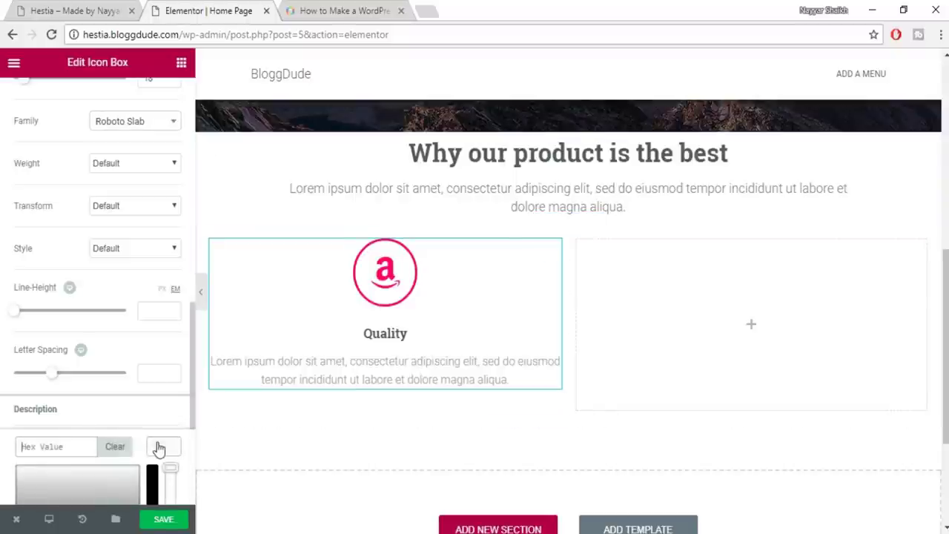
Colour the Quality description grey #7a7a7a
{"action": "scroll", "coordinate": [178, 436], "scroll_direction": "down", "scroll_amount": 2}
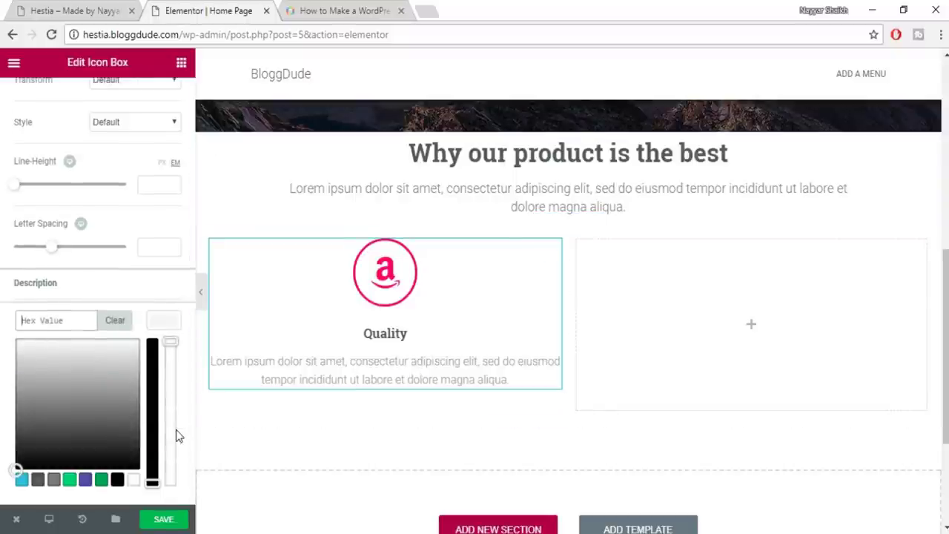
{"action": "left_click", "coordinate": [60, 480]}
{"action": "left_click", "coordinate": [180, 326]}
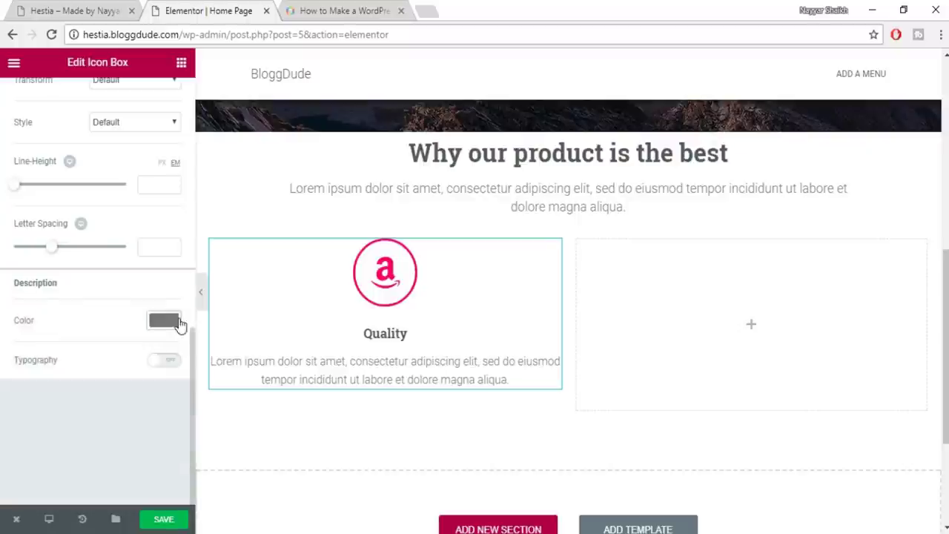
Set the description typography to Roboto at 14 px
{"action": "left_click", "coordinate": [172, 367]}
{"action": "scroll", "coordinate": [174, 393], "scroll_direction": "down", "scroll_amount": 1}
{"action": "scroll", "coordinate": [175, 393], "scroll_direction": "down", "scroll_amount": 1}
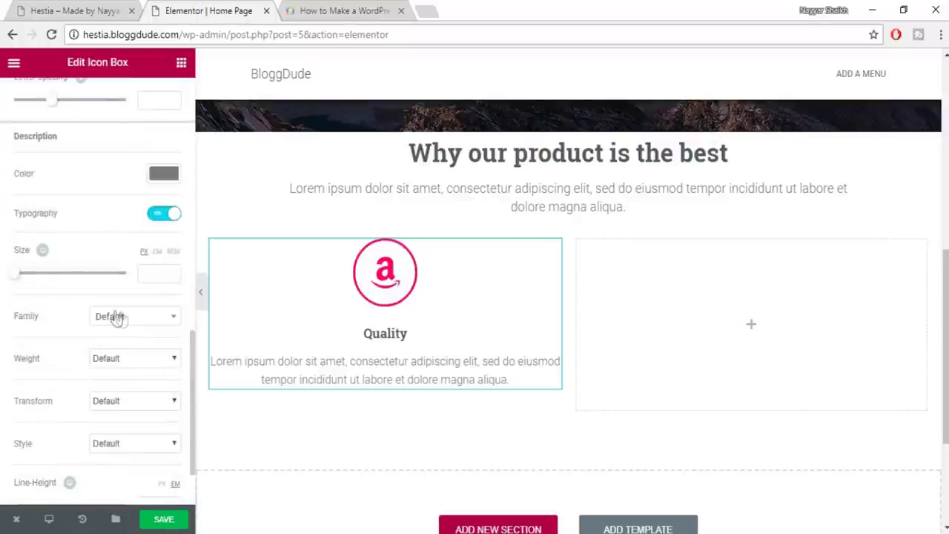
{"action": "left_click_drag", "start_coordinate": [18, 281], "coordinate": [24, 282]}
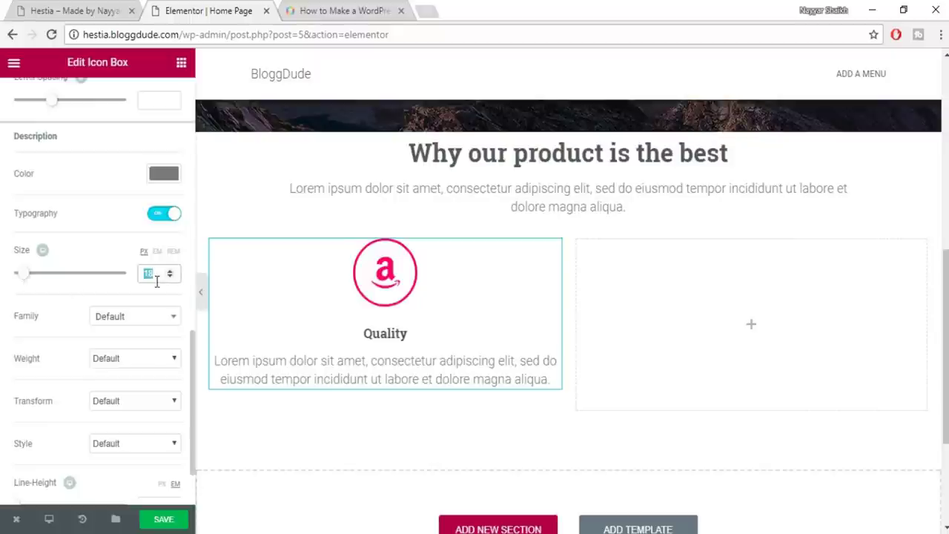
{"action": "type", "text": "14"}
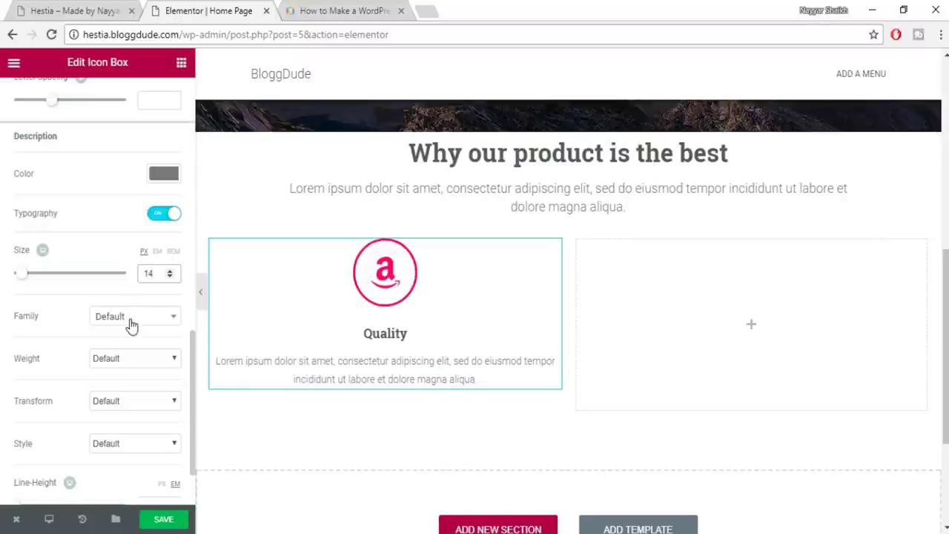
{"action": "left_click", "coordinate": [131, 318]}
{"action": "type", "text": "robo"}
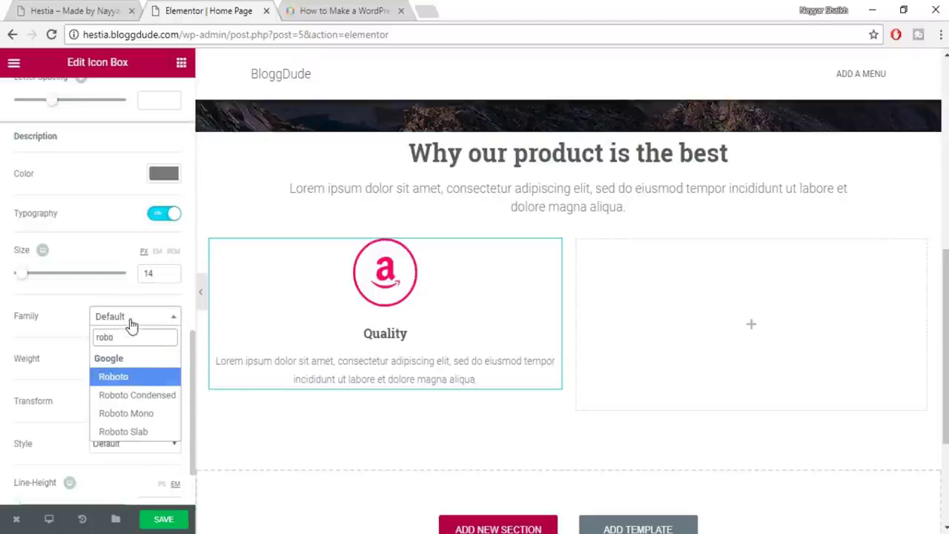
{"action": "key", "text": "Return"}
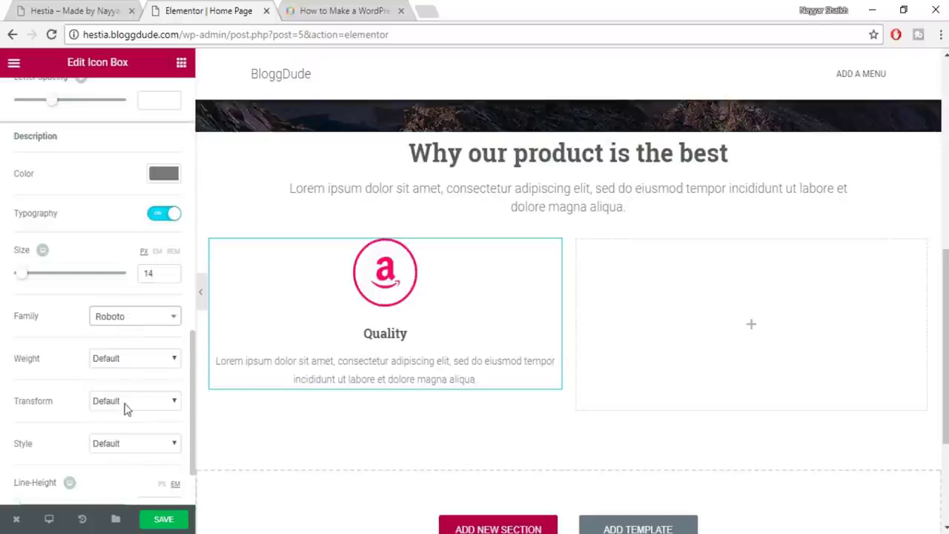
Save the page
{"action": "scroll", "coordinate": [161, 385], "scroll_direction": "down", "scroll_amount": 1}
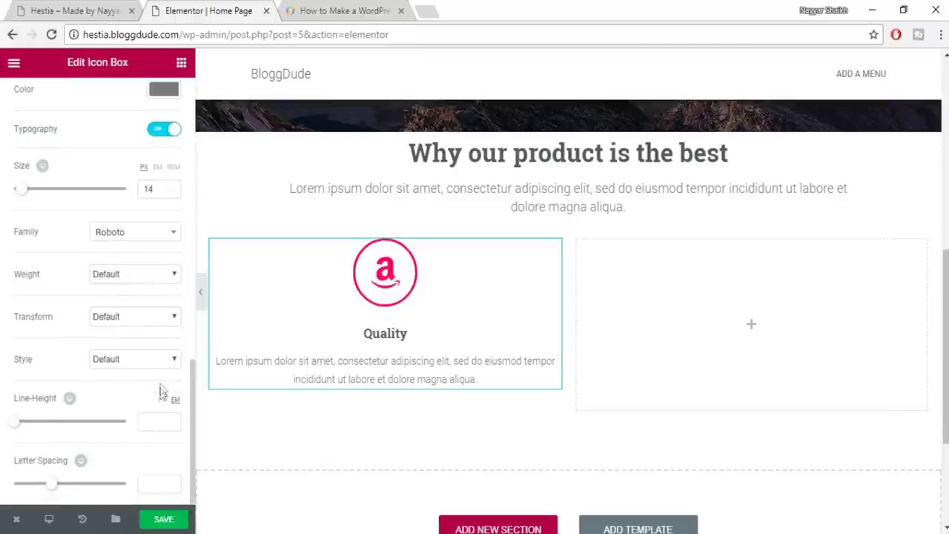
{"action": "scroll", "coordinate": [104, 427], "scroll_direction": "up", "scroll_amount": 7}
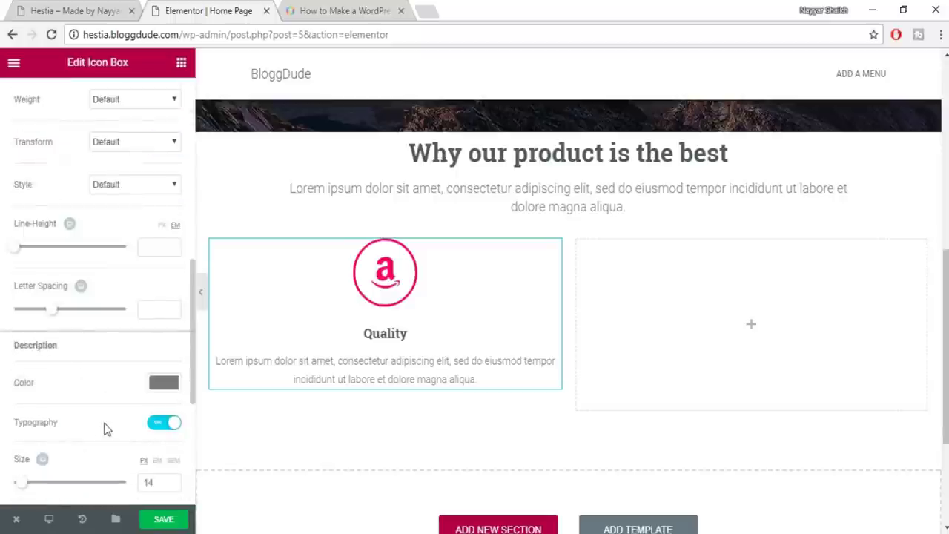
{"action": "left_click", "coordinate": [161, 518]}
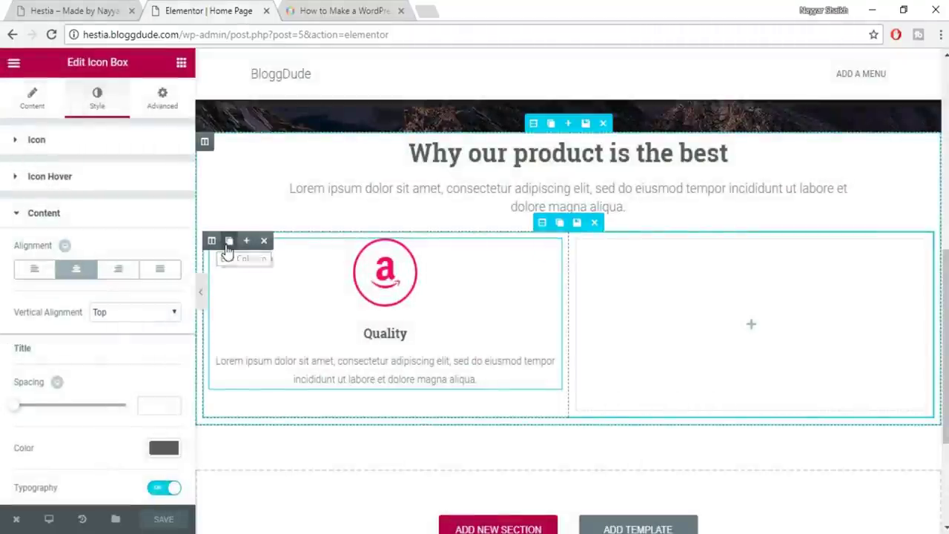
Duplicate the Quality column twice and delete the empty fourth column
{"action": "left_click", "coordinate": [228, 246]}
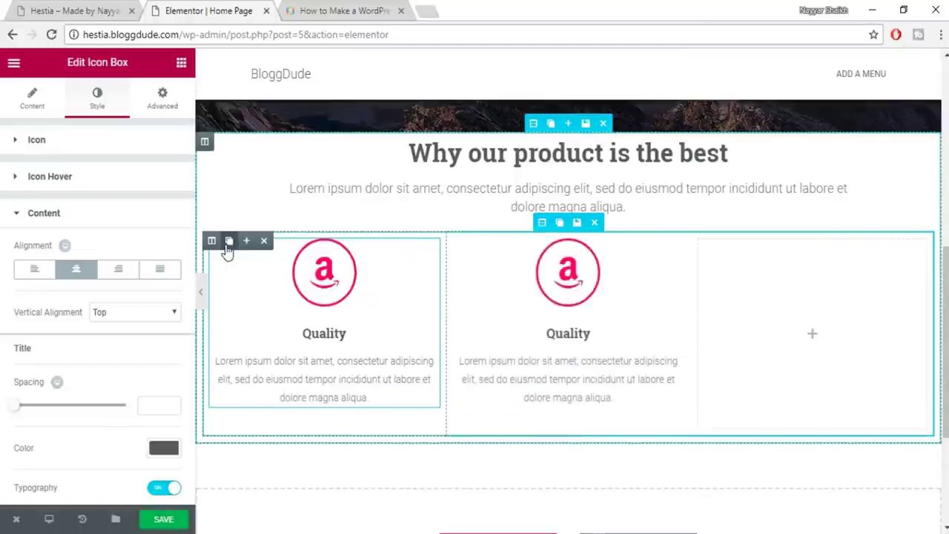
{"action": "left_click", "coordinate": [228, 246]}
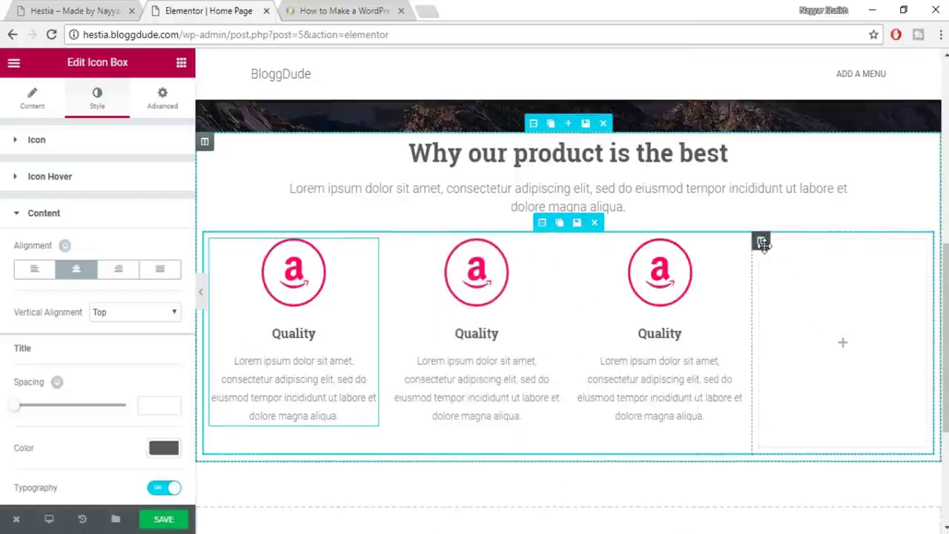
{"action": "mouse_move", "coordinate": [760, 241]}
{"action": "left_click", "coordinate": [813, 241]}
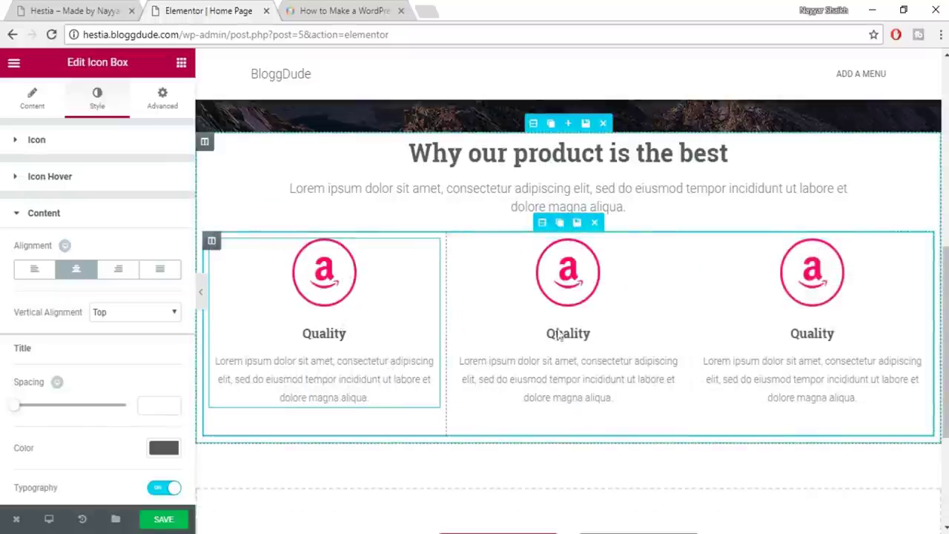
Give the middle Quality icon box the ambulance icon
{"action": "left_click", "coordinate": [571, 291]}
{"action": "left_click", "coordinate": [138, 221]}
{"action": "left_click", "coordinate": [132, 219]}
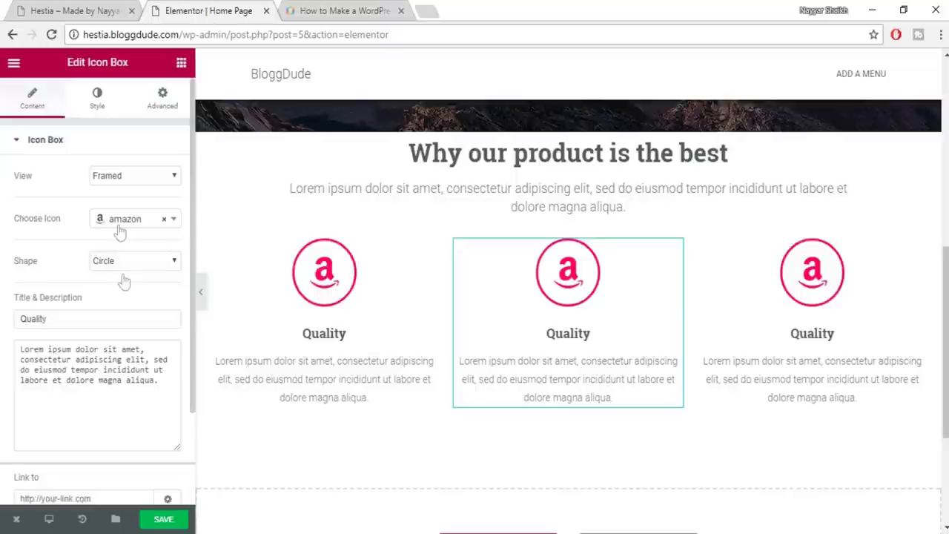
{"action": "left_click", "coordinate": [118, 222]}
{"action": "left_click", "coordinate": [137, 299]}
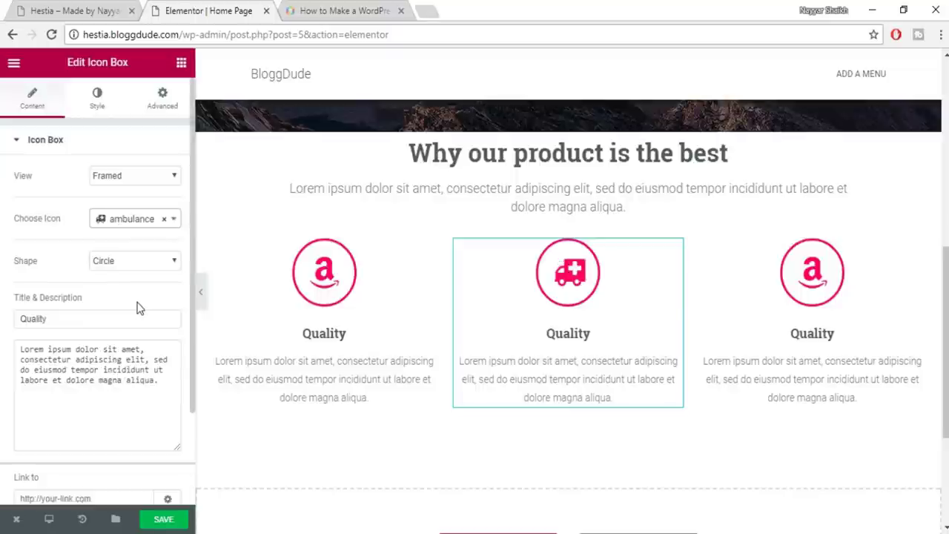
{"action": "left_click", "coordinate": [97, 98]}
{"action": "left_click", "coordinate": [32, 98]}
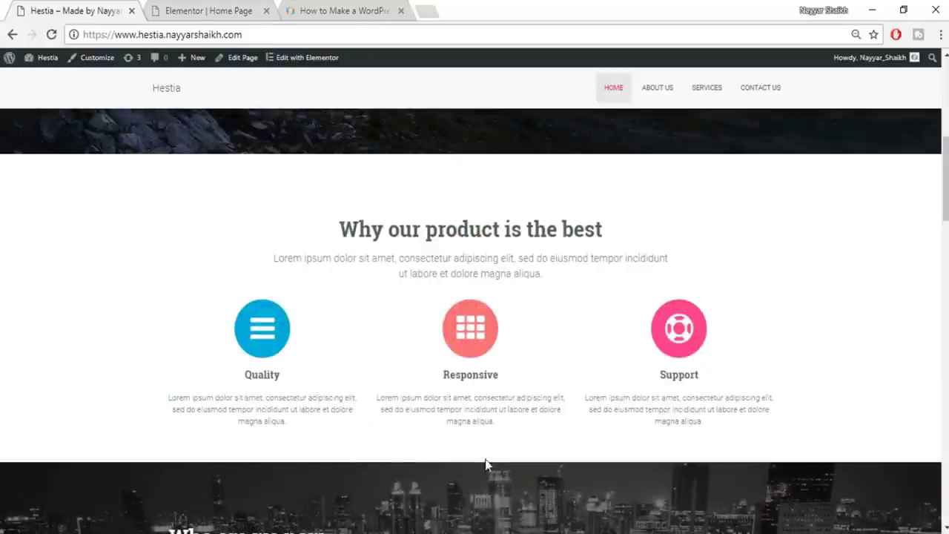
Back in the editor, open Edit Section for the section holding the three Quality boxes
{"action": "left_click", "coordinate": [243, 9]}
{"action": "scroll", "coordinate": [598, 186], "scroll_direction": "up", "scroll_amount": 1}
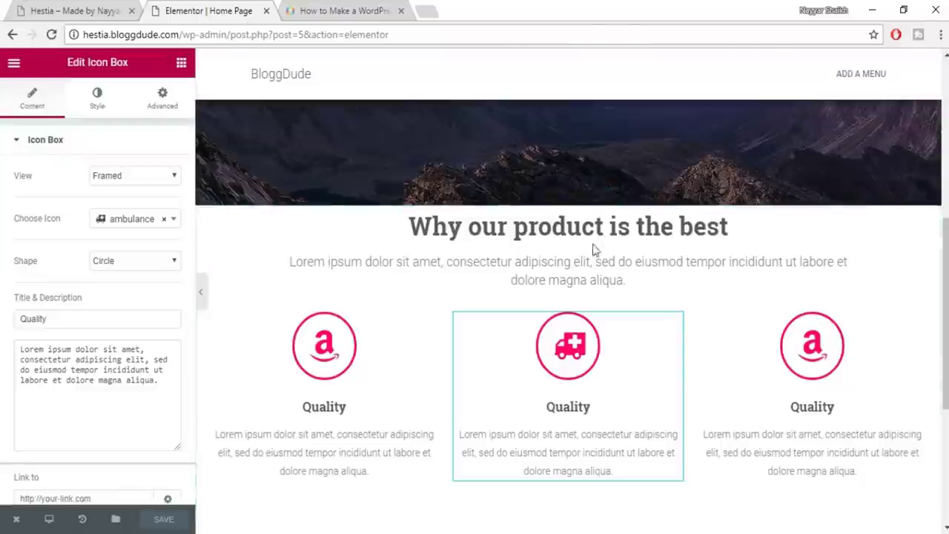
{"action": "scroll", "coordinate": [588, 437], "scroll_direction": "down", "scroll_amount": 1}
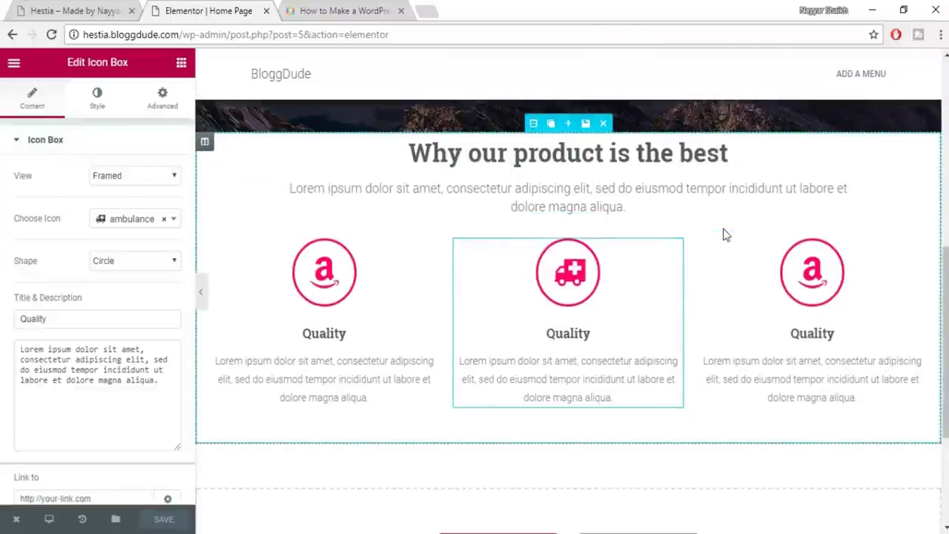
{"action": "scroll", "coordinate": [725, 234], "scroll_direction": "up", "scroll_amount": 1}
{"action": "left_click", "coordinate": [532, 196]}
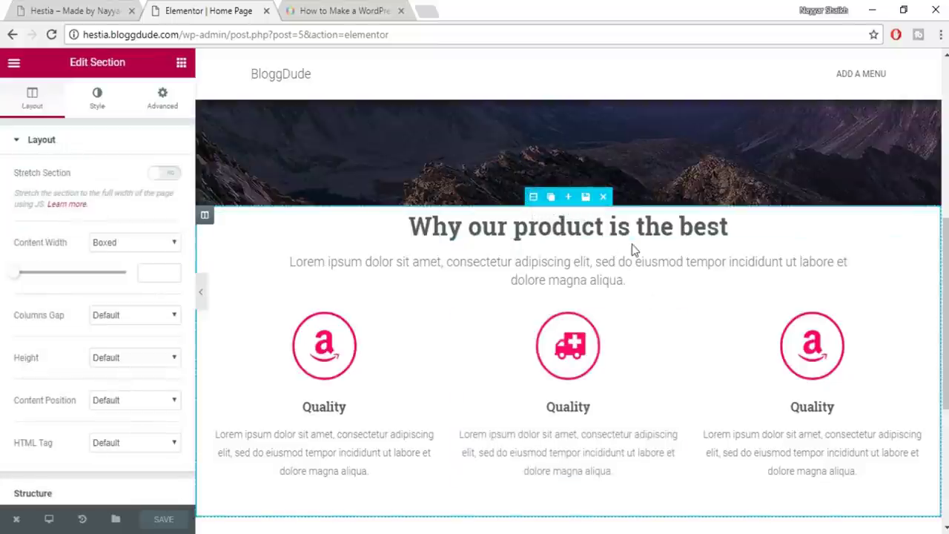
{"action": "scroll", "coordinate": [633, 251], "scroll_direction": "down", "scroll_amount": 1}
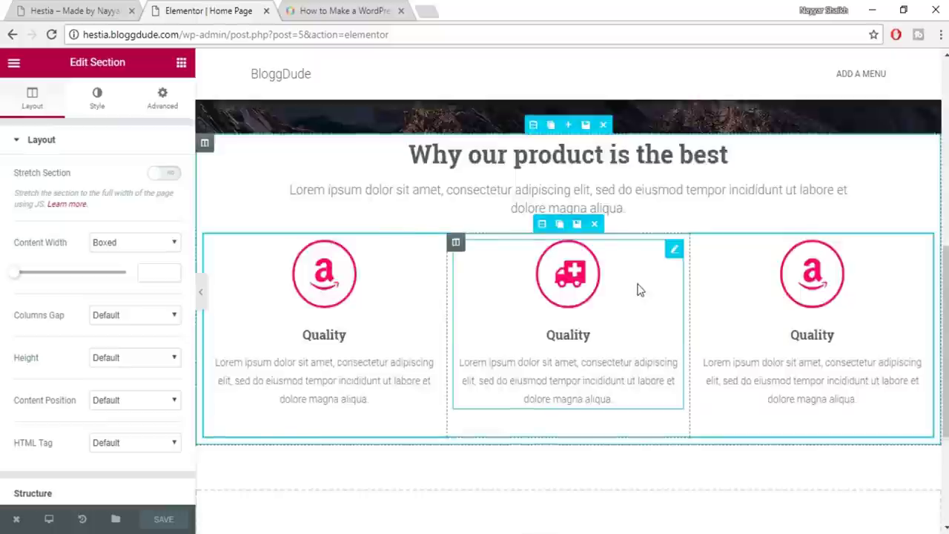
{"action": "scroll", "coordinate": [534, 203], "scroll_direction": "up", "scroll_amount": 1}
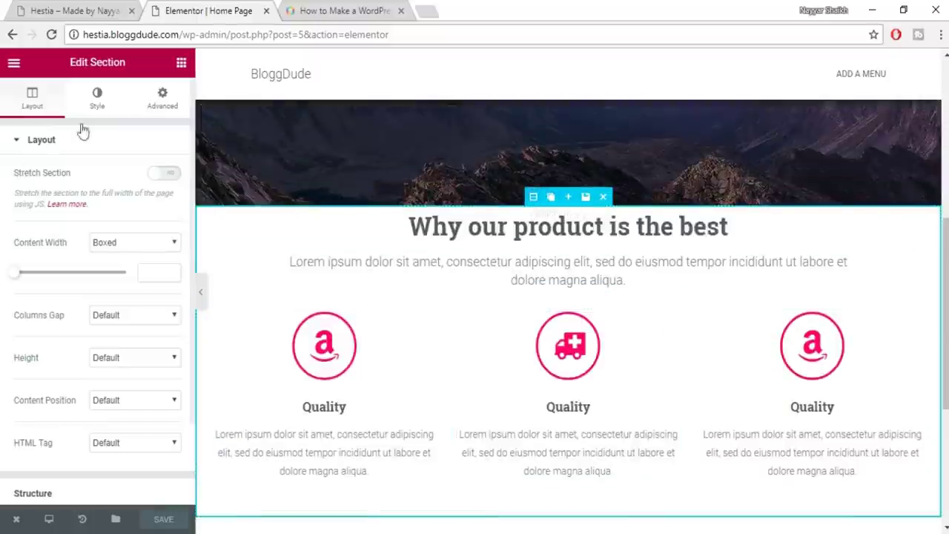
Unlink the section padding and set top to 100 px and bottom to 50 px
{"action": "left_click", "coordinate": [159, 104]}
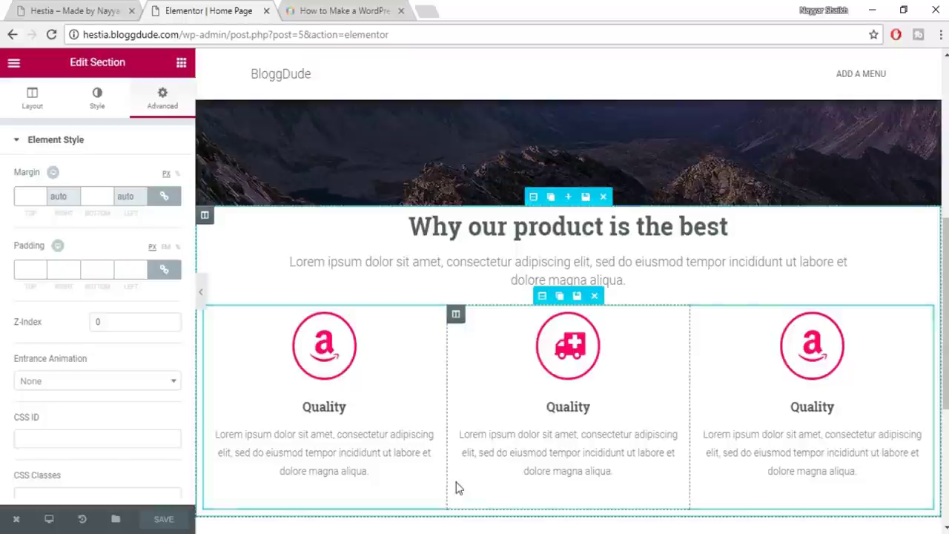
{"action": "left_click", "coordinate": [168, 273]}
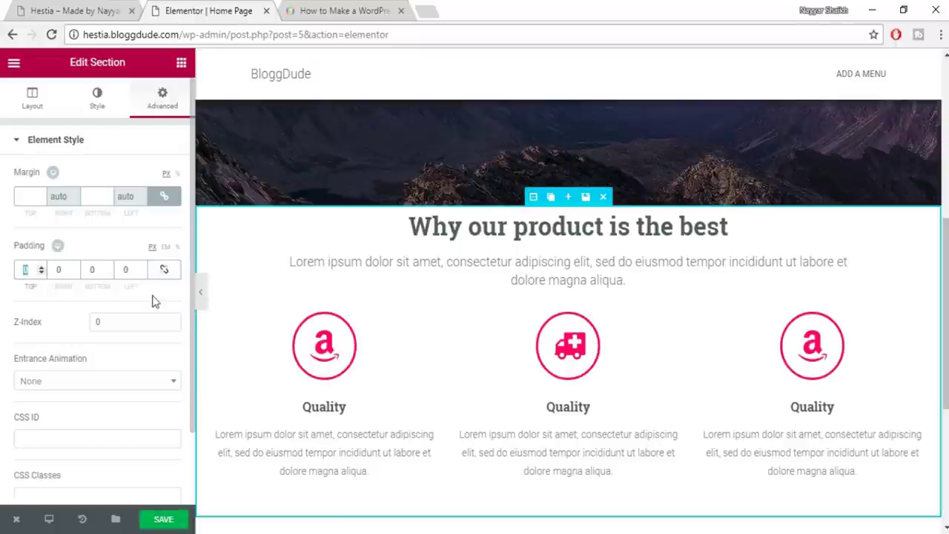
{"action": "type", "text": "100"}
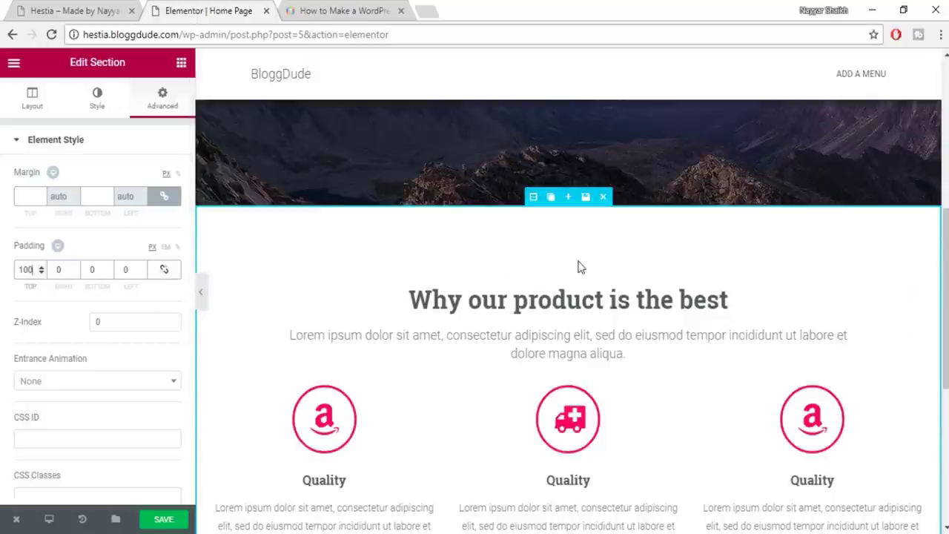
{"action": "scroll", "coordinate": [581, 268], "scroll_direction": "down", "scroll_amount": 4}
{"action": "double_click", "coordinate": [90, 271]}
{"action": "type", "text": "50"}
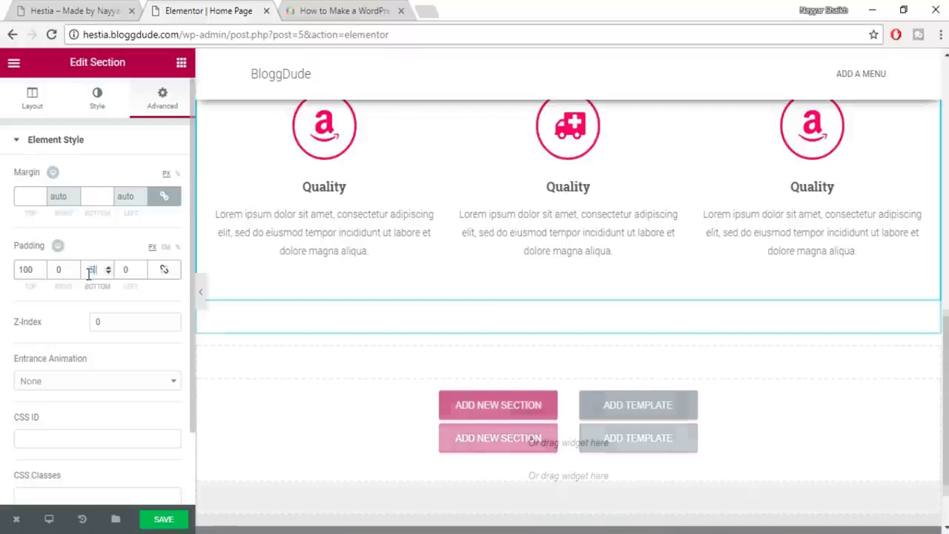
Save the page
{"action": "scroll", "coordinate": [550, 331], "scroll_direction": "up", "scroll_amount": 3}
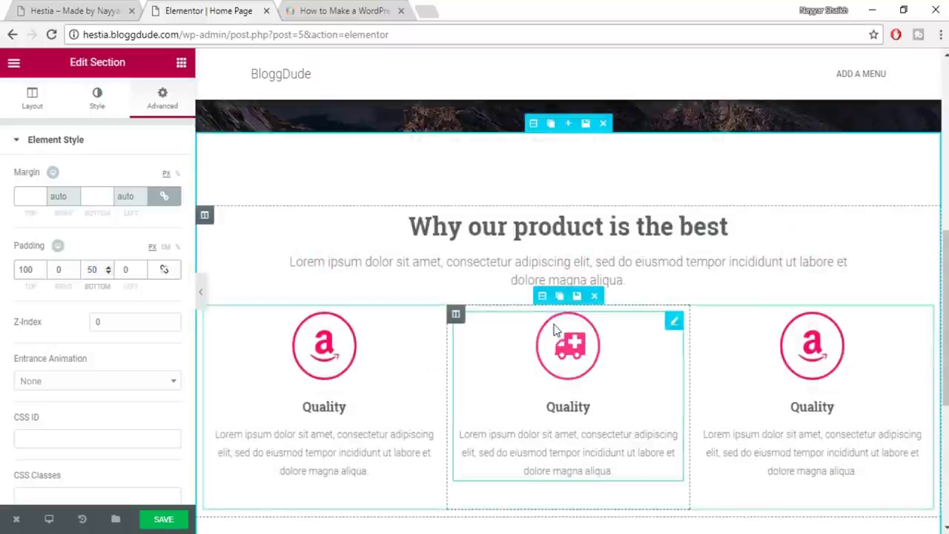
{"action": "scroll", "coordinate": [646, 197], "scroll_direction": "down", "scroll_amount": 4}
{"action": "left_click", "coordinate": [169, 518]}
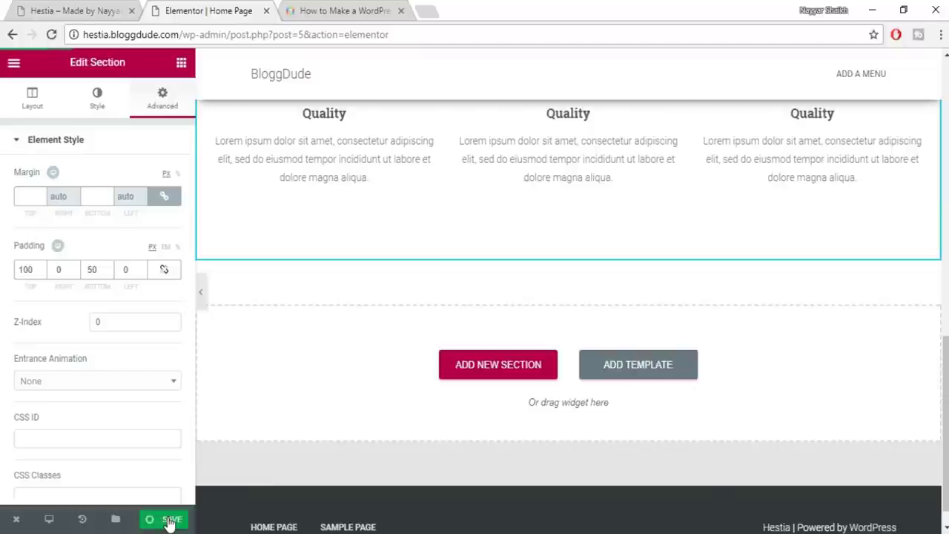
Look over the live Hestia homepage's 'Who are we now' section, then return to the Elementor editor
{"action": "left_click", "coordinate": [106, 10]}
{"action": "scroll", "coordinate": [627, 264], "scroll_direction": "down", "scroll_amount": 1}
{"action": "scroll", "coordinate": [522, 261], "scroll_direction": "down", "scroll_amount": 4}
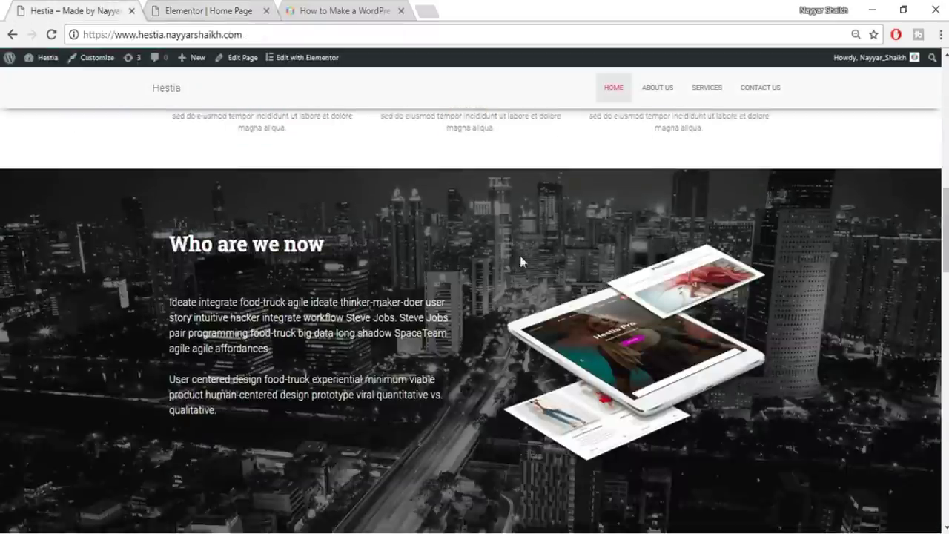
{"action": "scroll", "coordinate": [804, 282], "scroll_direction": "down", "scroll_amount": 1}
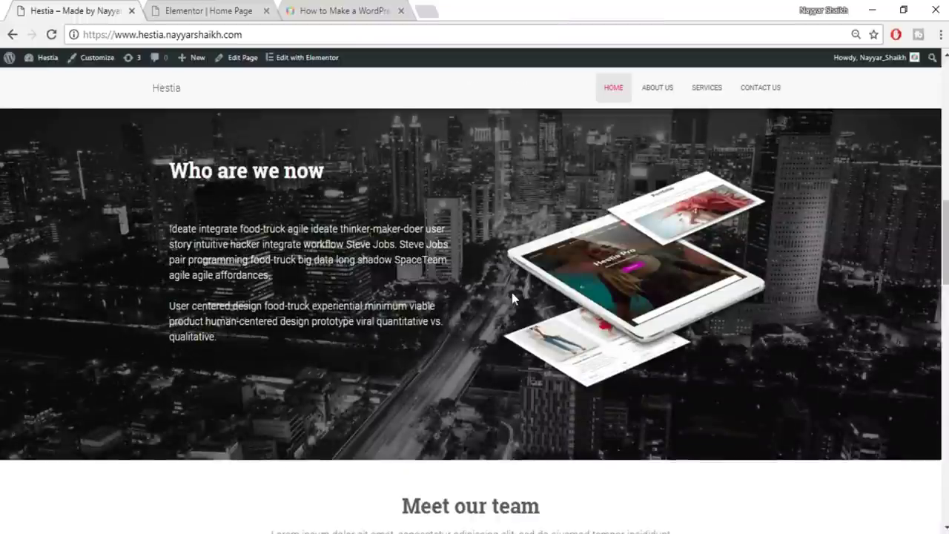
{"action": "scroll", "coordinate": [517, 299], "scroll_direction": "up", "scroll_amount": 1}
{"action": "scroll", "coordinate": [862, 310], "scroll_direction": "down", "scroll_amount": 1}
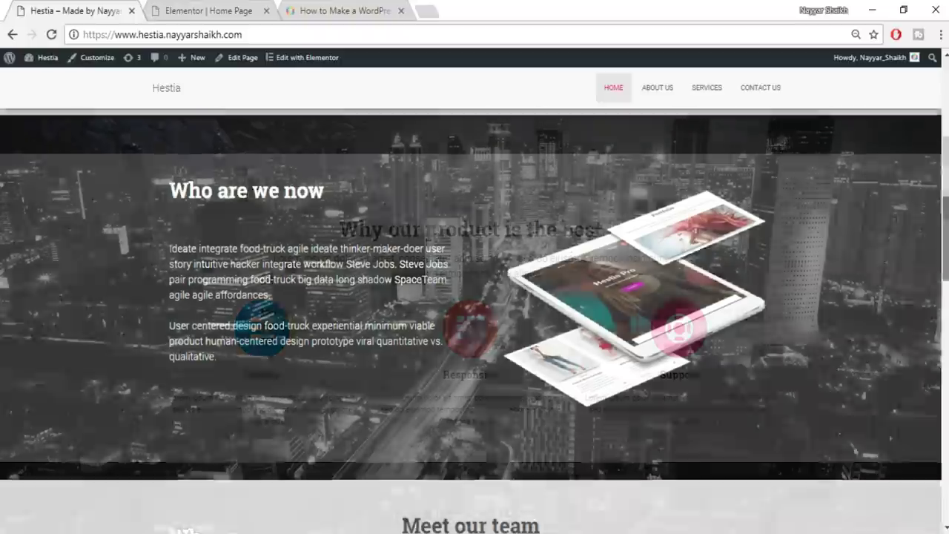
{"action": "scroll", "coordinate": [406, 225], "scroll_direction": "up", "scroll_amount": 9}
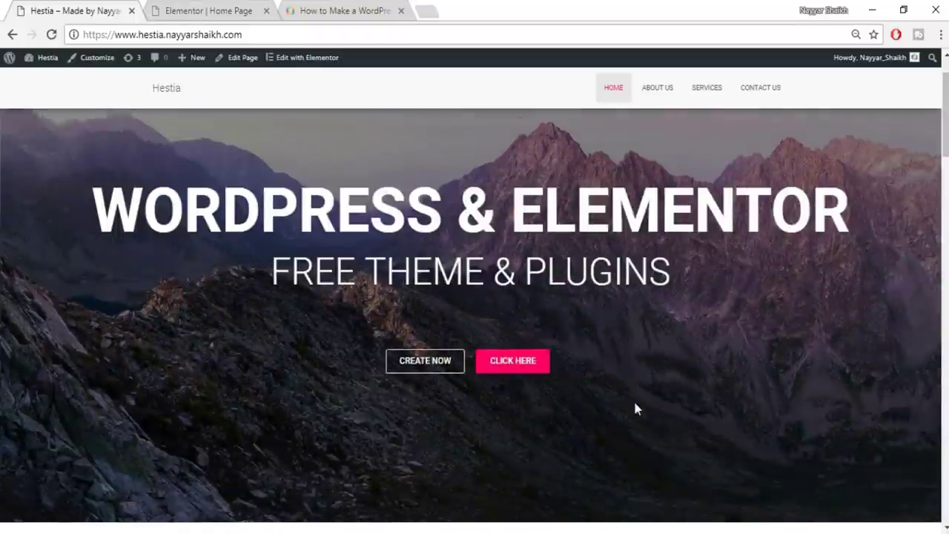
{"action": "left_click", "coordinate": [542, 364]}
{"action": "scroll", "coordinate": [542, 364], "scroll_direction": "down", "scroll_amount": 4}
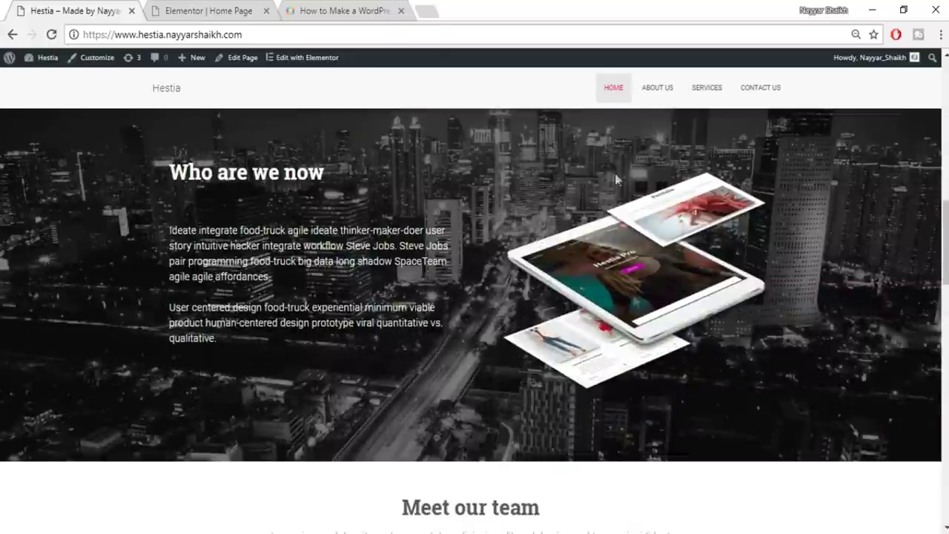
{"action": "left_click", "coordinate": [195, 11]}
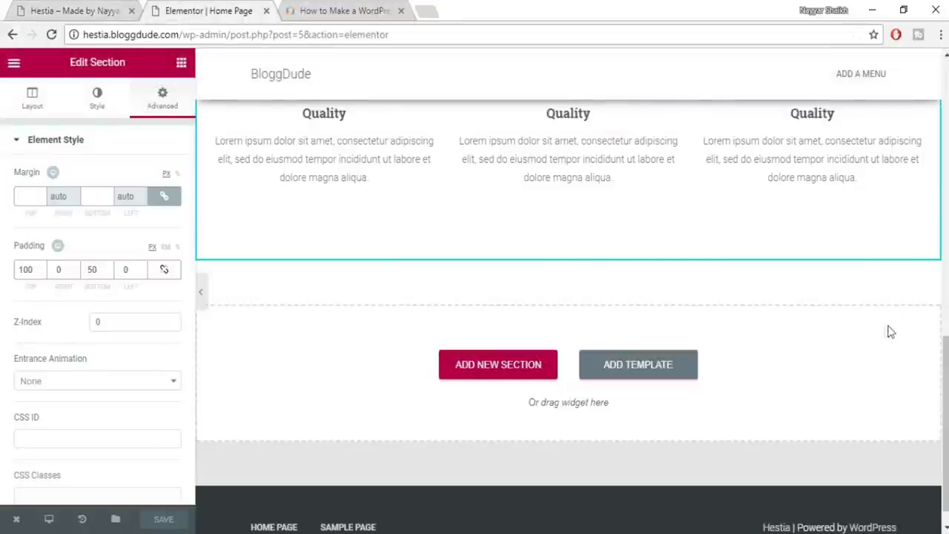
Drop a Heading widget into the empty section below Quality and start a Classic background image for it
{"action": "left_click", "coordinate": [182, 63]}
{"action": "left_click_drag", "start_coordinate": [141, 176], "coordinate": [525, 383]}
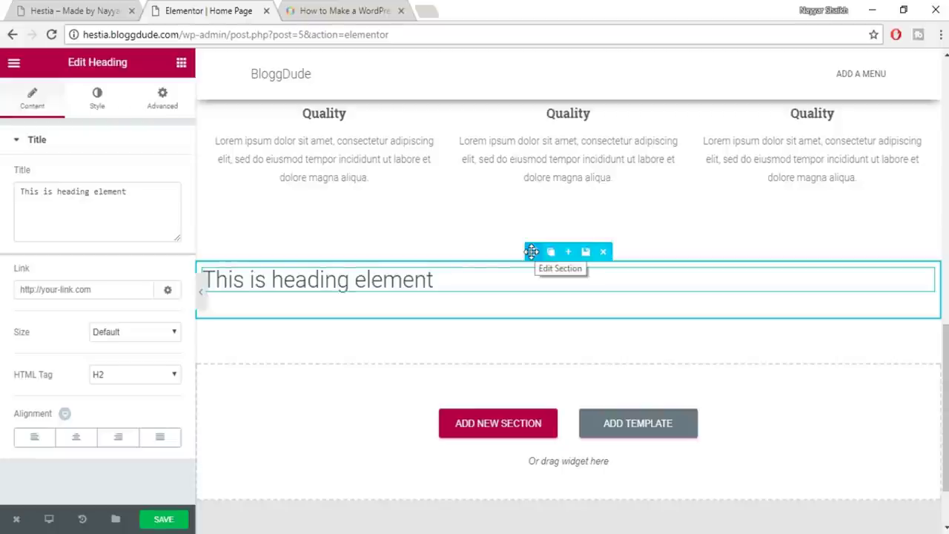
{"action": "left_click", "coordinate": [532, 251]}
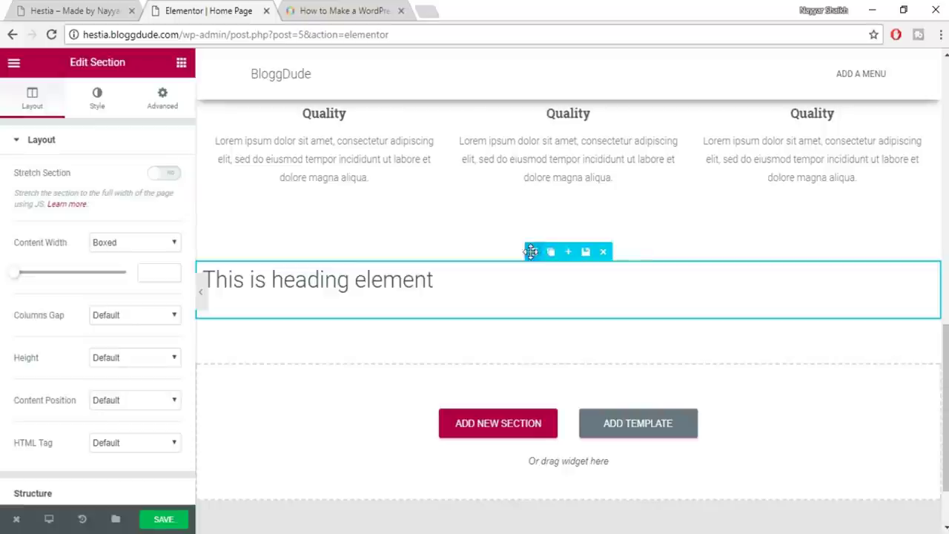
{"action": "left_click", "coordinate": [97, 104]}
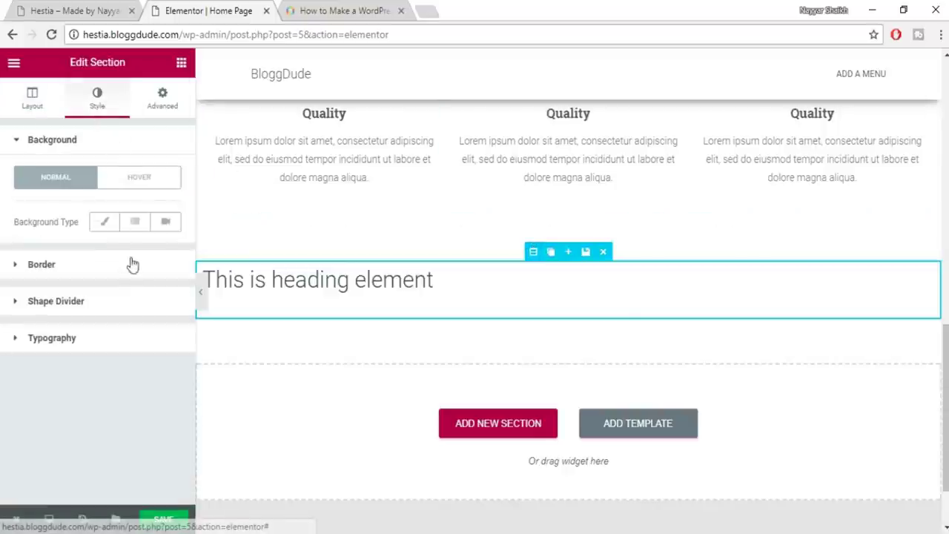
{"action": "left_click", "coordinate": [105, 223]}
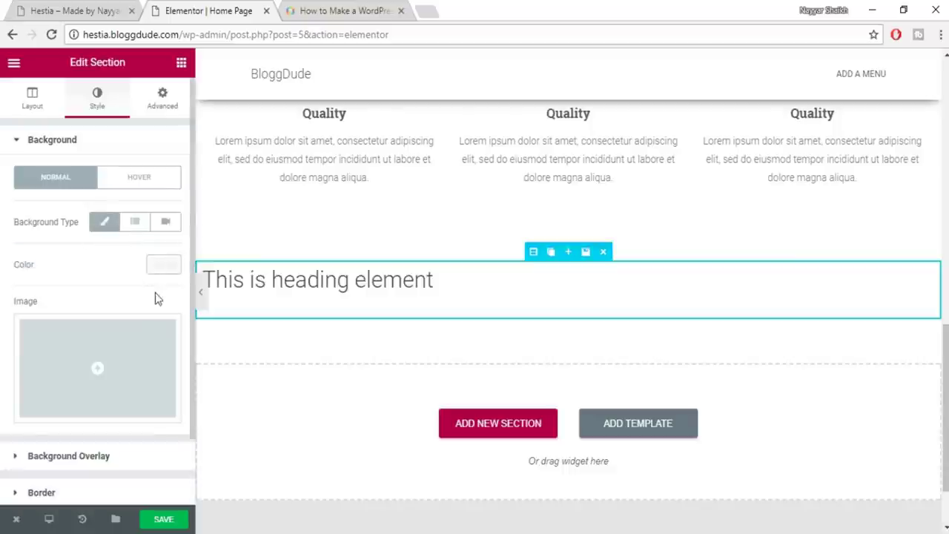
{"action": "left_click", "coordinate": [76, 378]}
Upload contact.jpg from the computer and insert it as the section's background image
{"action": "left_click", "coordinate": [74, 122]}
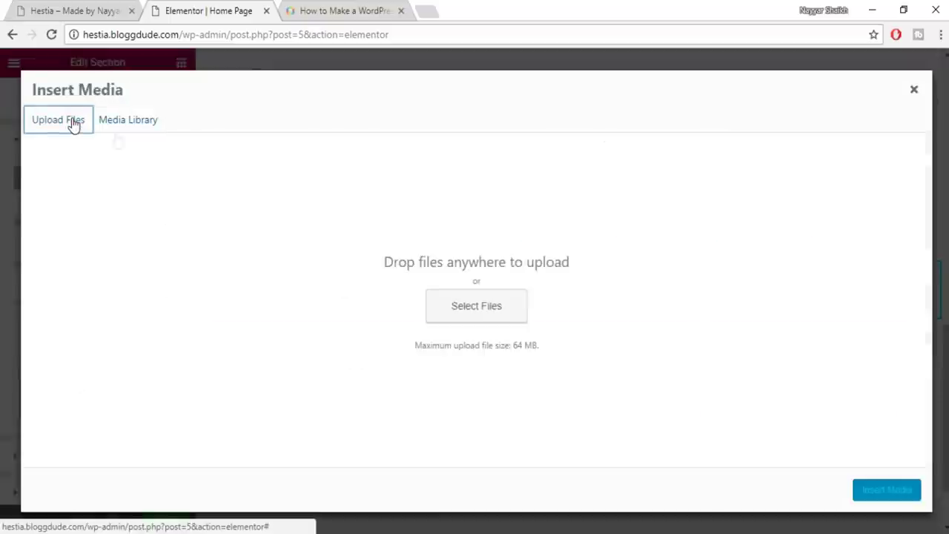
{"action": "left_click", "coordinate": [478, 312]}
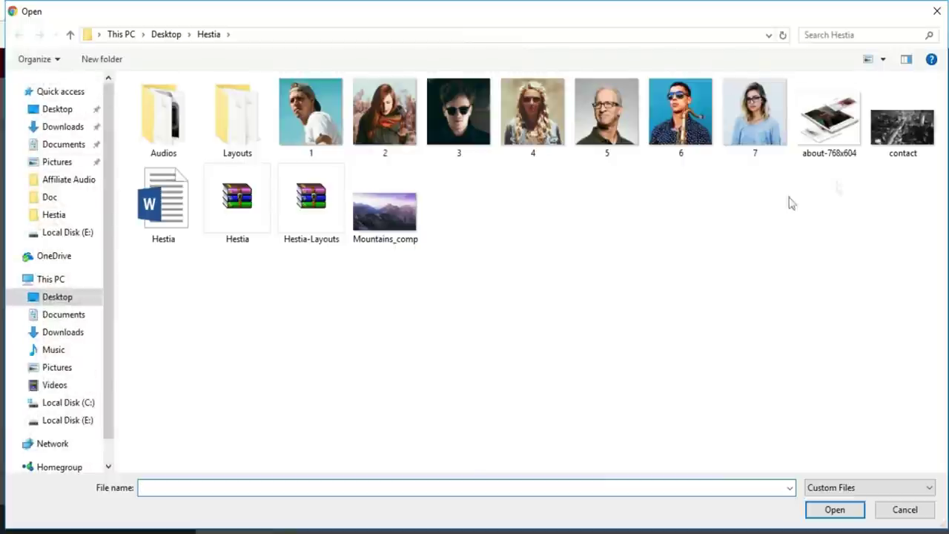
{"action": "left_click", "coordinate": [932, 147]}
{"action": "left_click", "coordinate": [834, 510]}
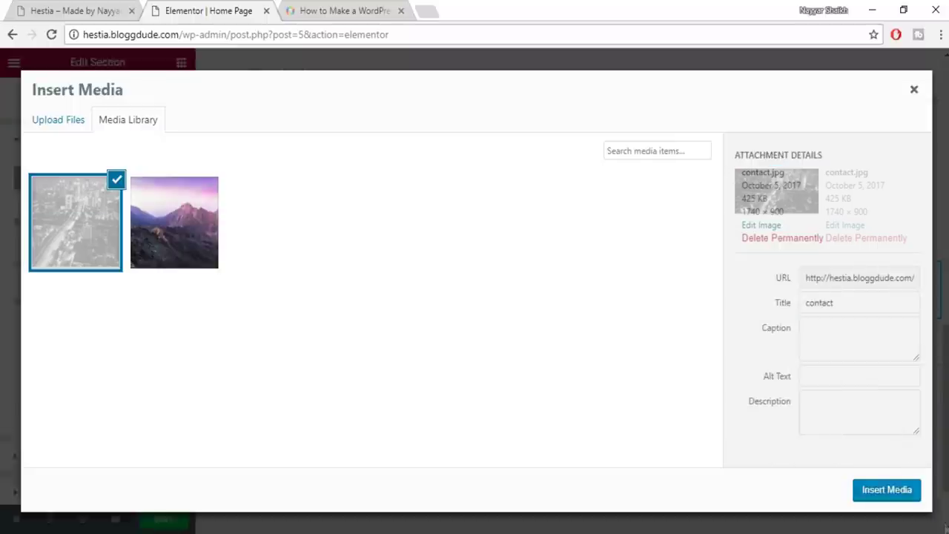
{"action": "left_click", "coordinate": [886, 490]}
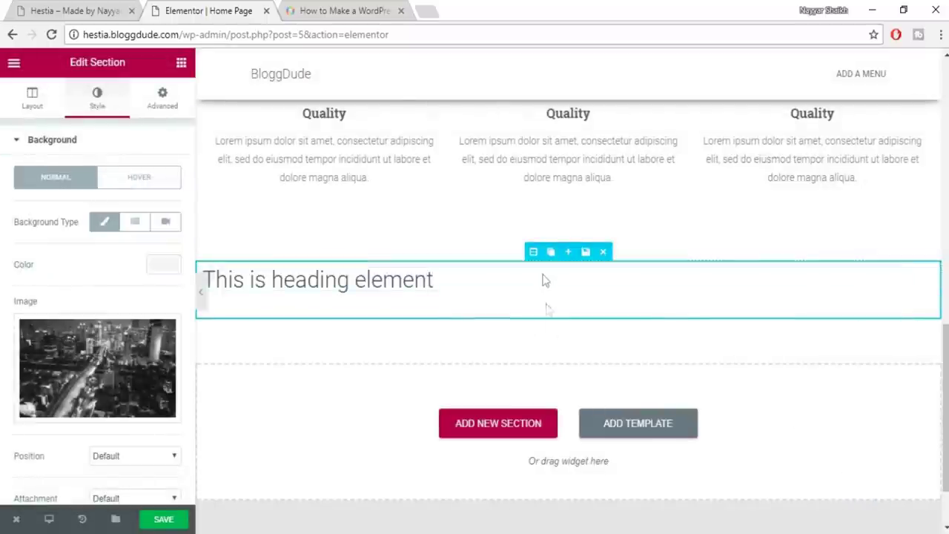
Leave the section Height at Default and expand its Background Overlay settings under Style
{"action": "left_click", "coordinate": [34, 109]}
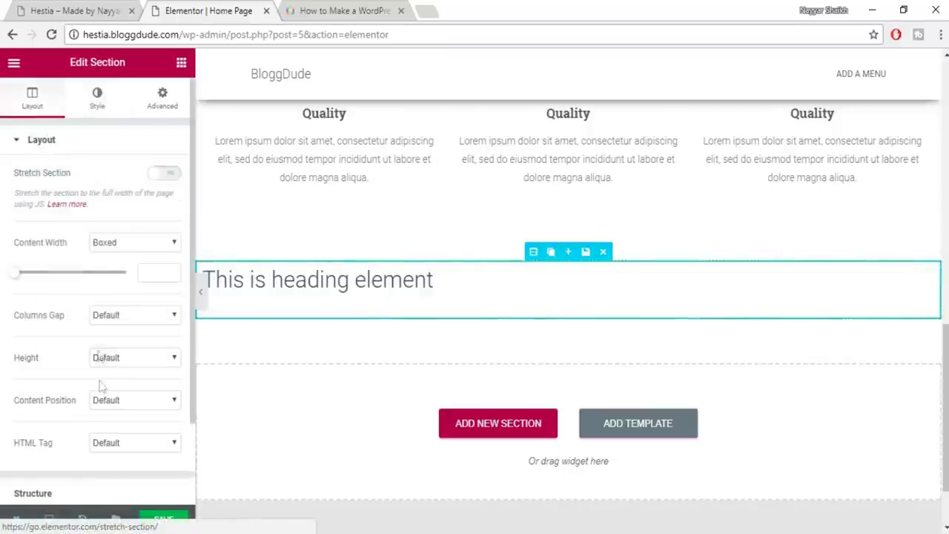
{"action": "left_click", "coordinate": [133, 359]}
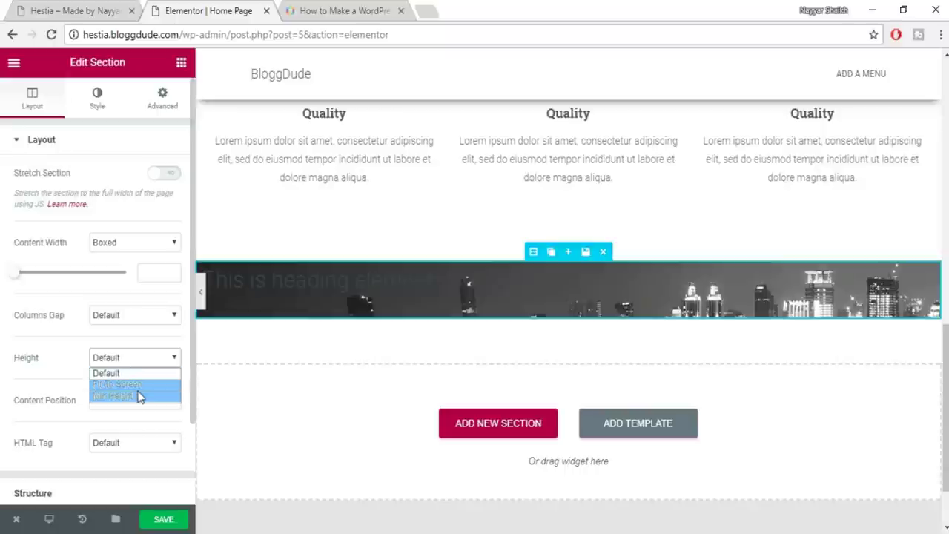
{"action": "left_click", "coordinate": [78, 337]}
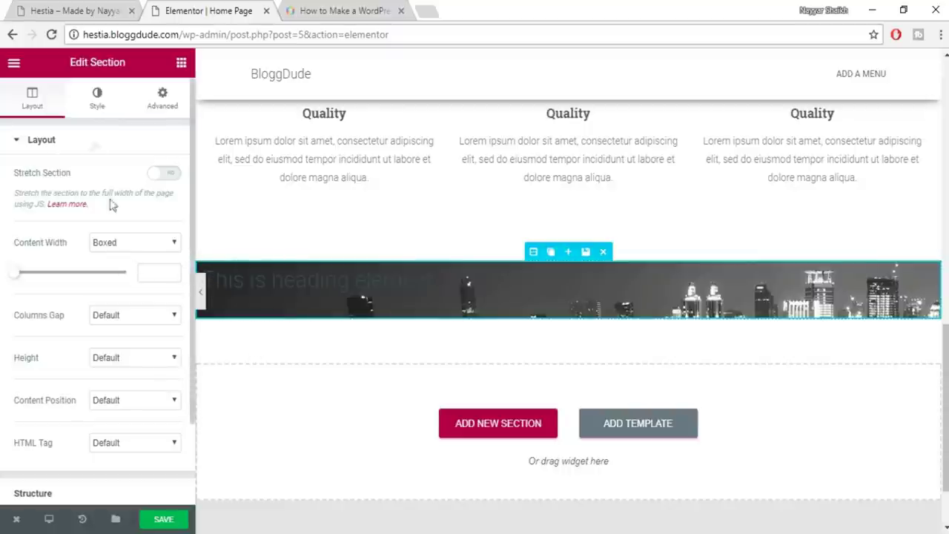
{"action": "left_click", "coordinate": [98, 108]}
{"action": "scroll", "coordinate": [133, 371], "scroll_direction": "down", "scroll_amount": 3}
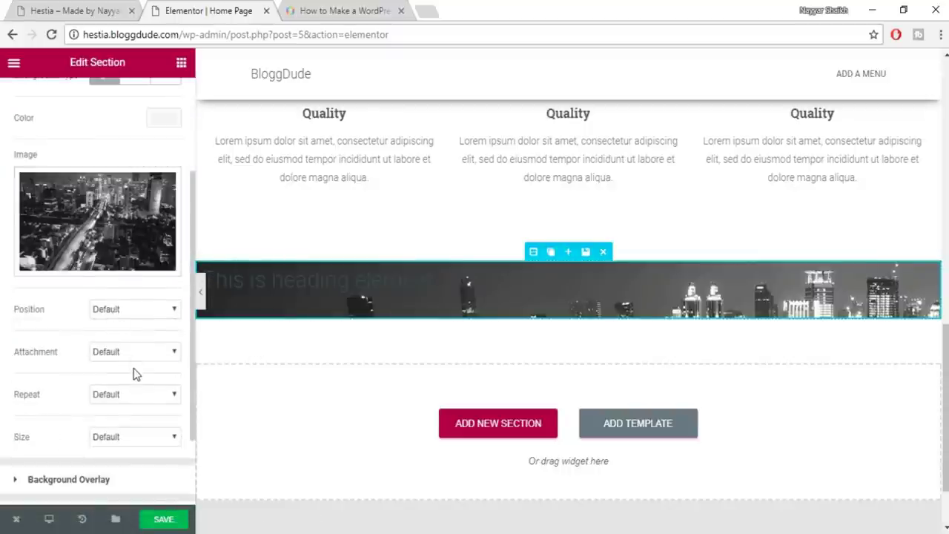
{"action": "left_click", "coordinate": [132, 385]}
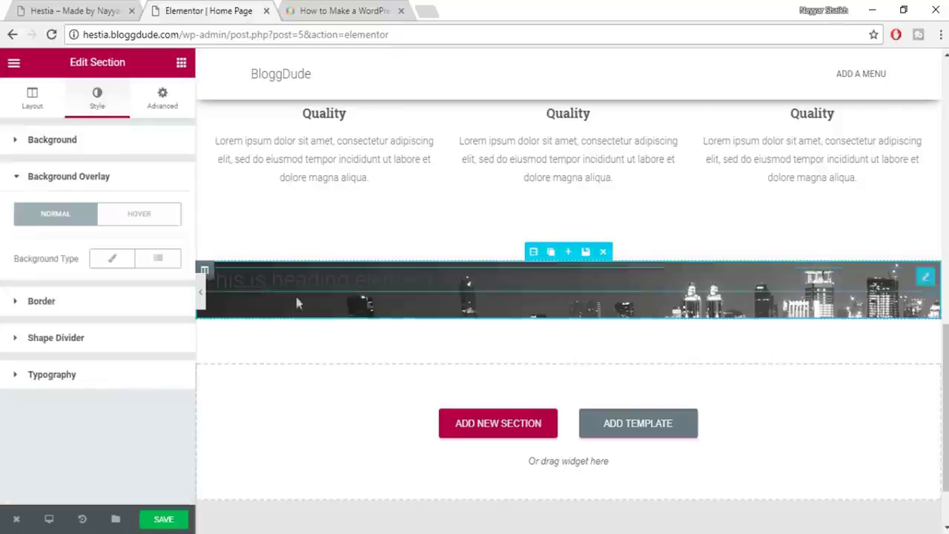
Give the city-photo section a Classic black overlay, save the page and view the live site
{"action": "left_click", "coordinate": [112, 257]}
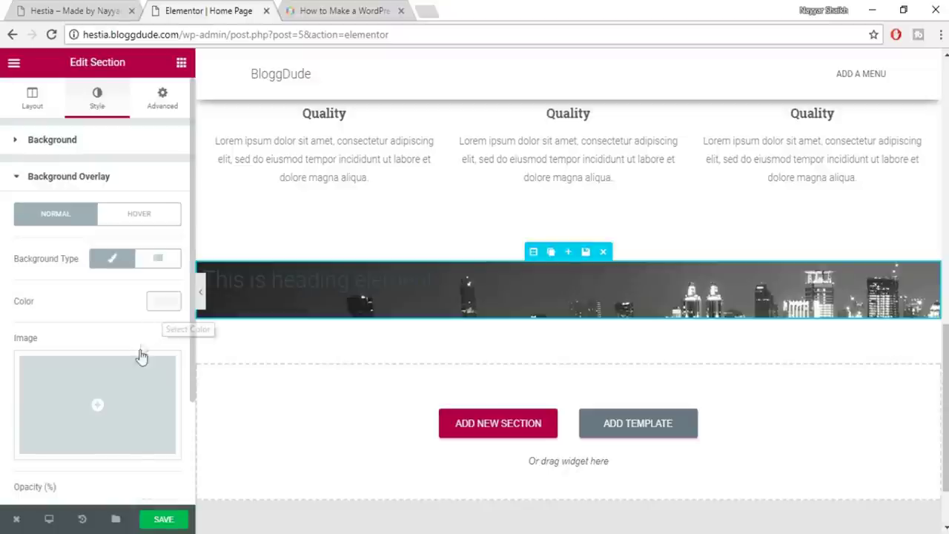
{"action": "scroll", "coordinate": [140, 356], "scroll_direction": "down", "scroll_amount": 2}
{"action": "scroll", "coordinate": [178, 338], "scroll_direction": "up", "scroll_amount": 1}
{"action": "left_click", "coordinate": [155, 248]}
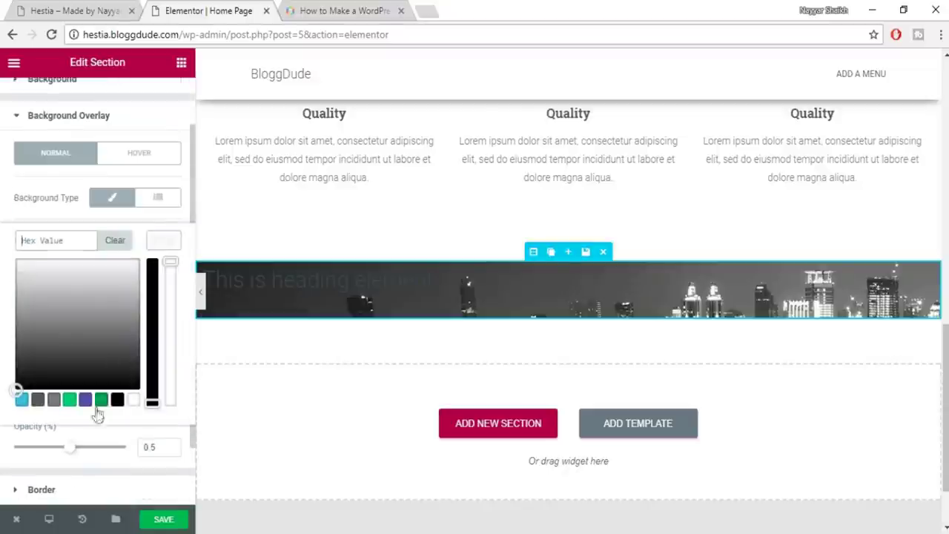
{"action": "left_click", "coordinate": [117, 400]}
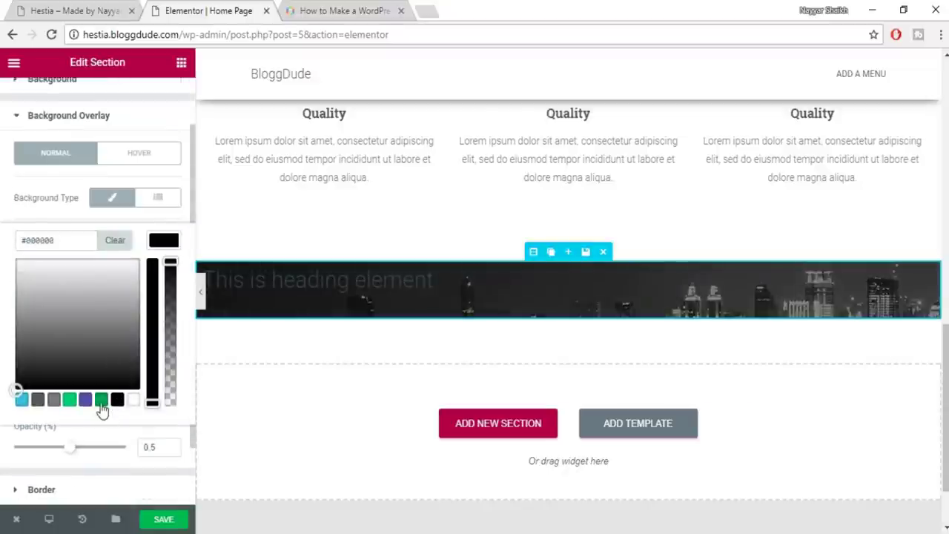
{"action": "left_click", "coordinate": [101, 404]}
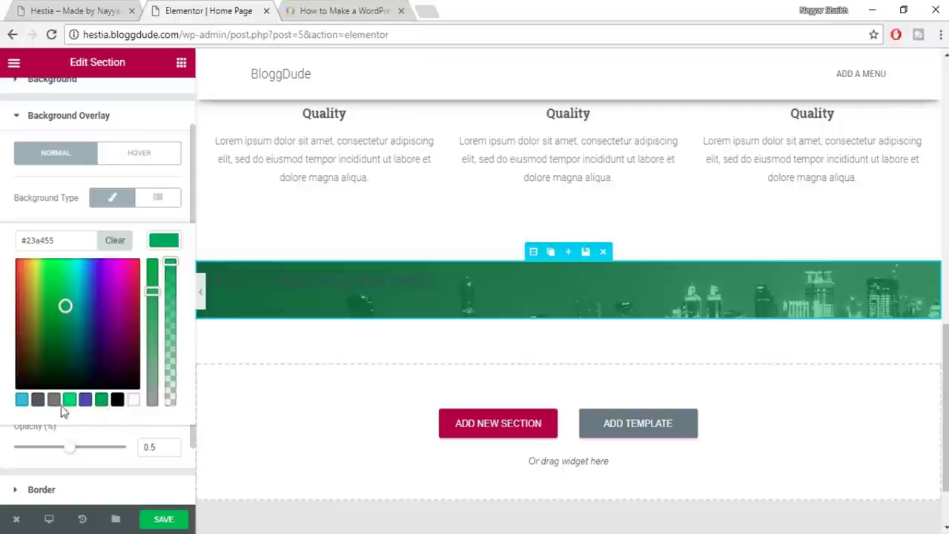
{"action": "left_click", "coordinate": [21, 402]}
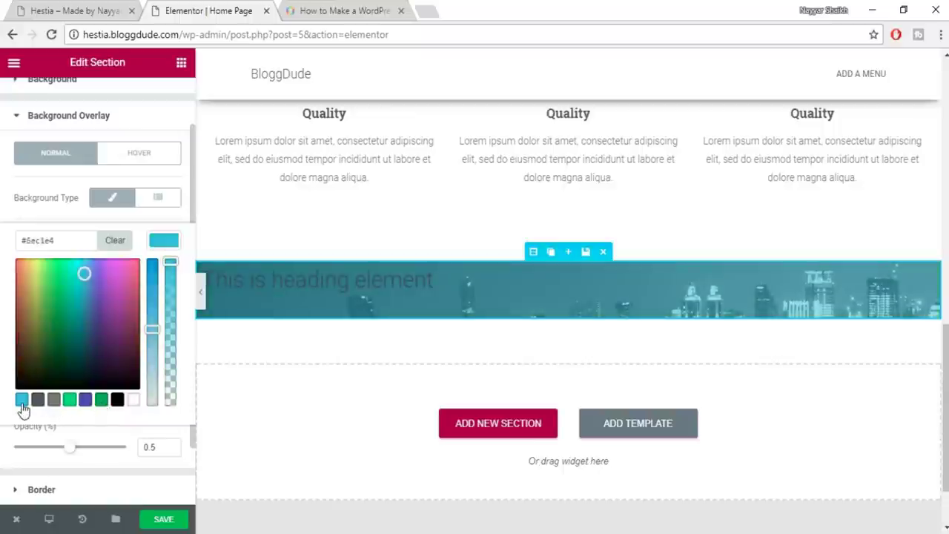
{"action": "left_click", "coordinate": [118, 402]}
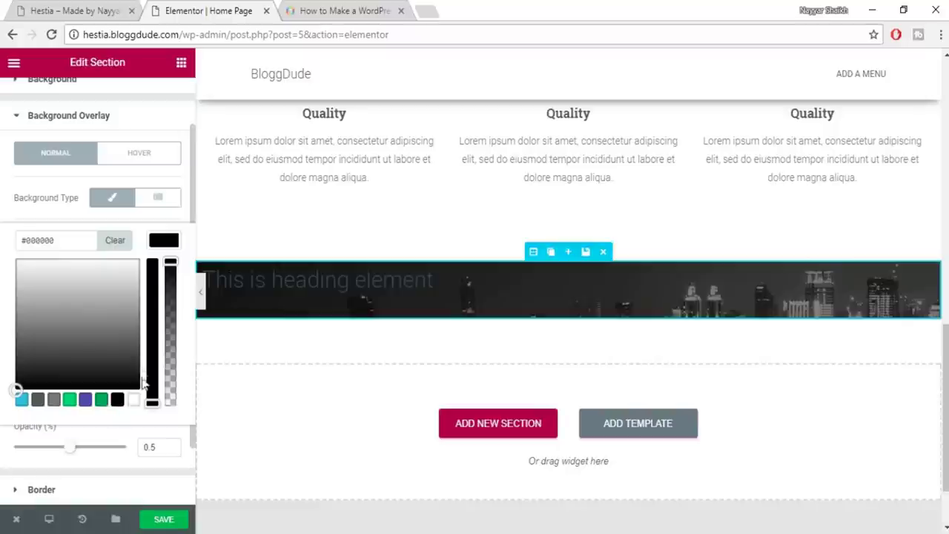
{"action": "left_click", "coordinate": [168, 521]}
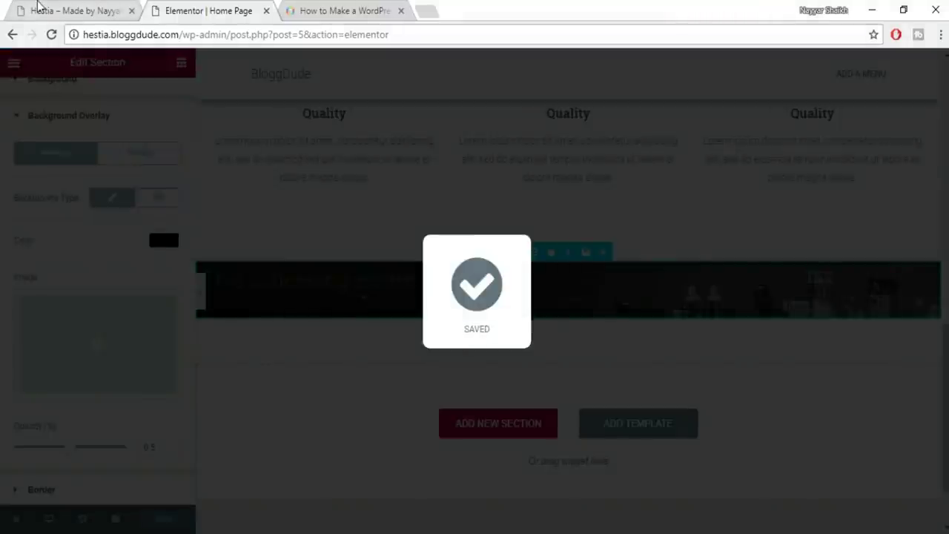
{"action": "left_click", "coordinate": [40, 10]}
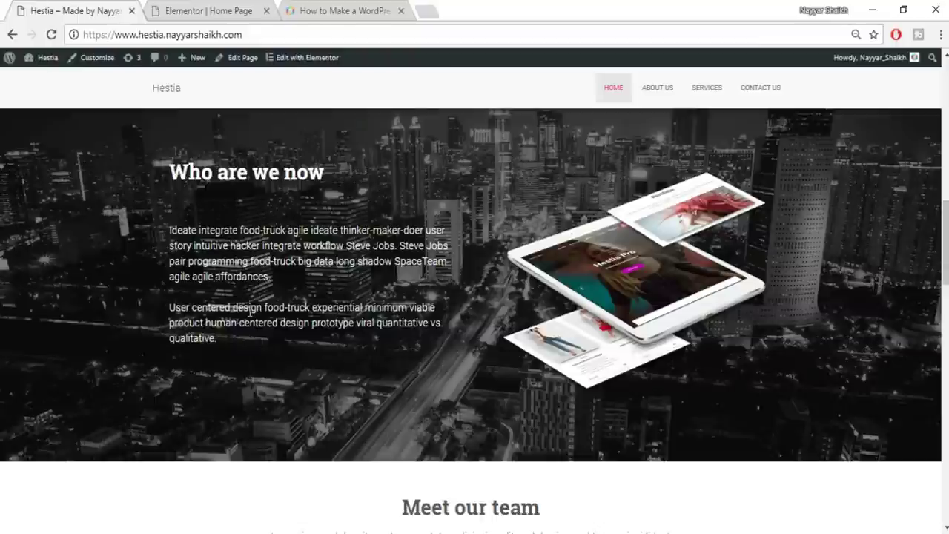
Copy 'Who are we now' from the live site and paste it over the heading's placeholder Title
{"action": "scroll", "coordinate": [266, 213], "scroll_direction": "up", "scroll_amount": 2}
{"action": "left_click", "coordinate": [214, 10]}
{"action": "left_click", "coordinate": [345, 280]}
{"action": "left_click", "coordinate": [161, 196]}
{"action": "left_click", "coordinate": [91, 9]}
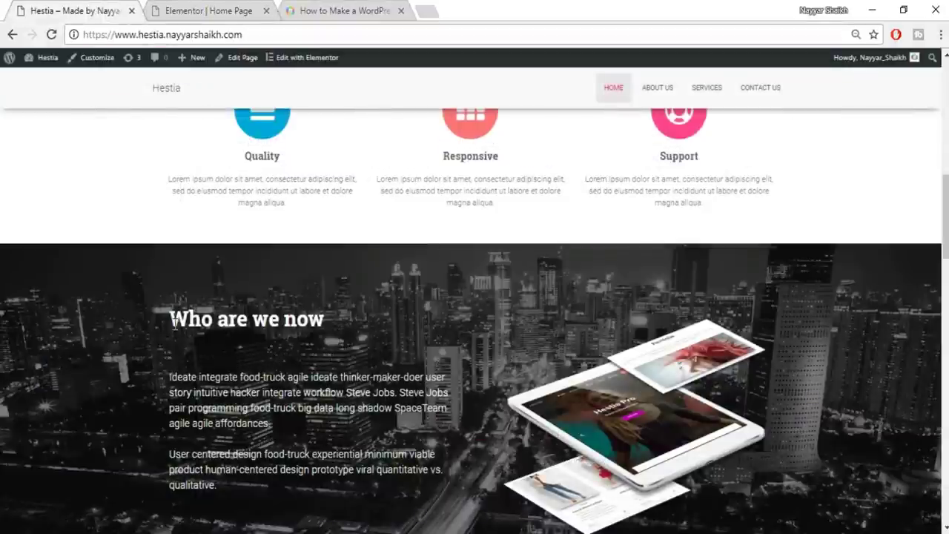
{"action": "left_click_drag", "start_coordinate": [172, 320], "coordinate": [339, 328]}
{"action": "key", "text": "ctrl+c"}
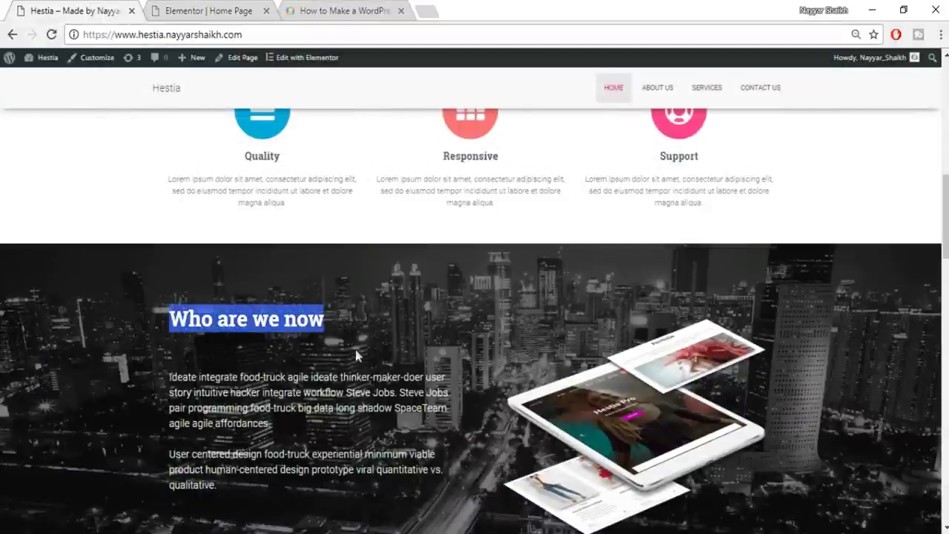
{"action": "left_click", "coordinate": [185, 7]}
{"action": "left_click", "coordinate": [109, 206]}
{"action": "key", "text": "ctrl+a"}
{"action": "key", "text": "ctrl+v"}
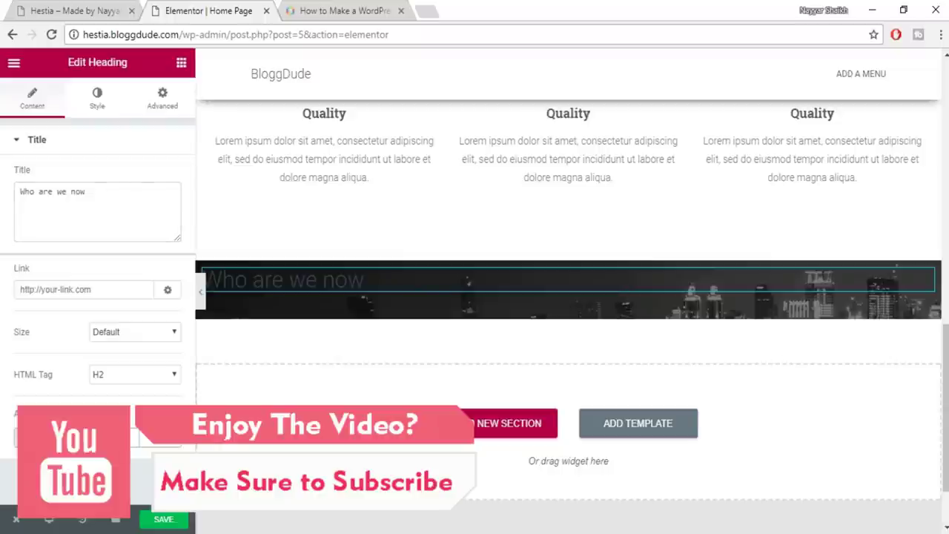
Set the 'Who are we now' heading's text colour to white (#FFFFFF)
{"action": "left_click", "coordinate": [104, 104]}
{"action": "left_click", "coordinate": [174, 186]}
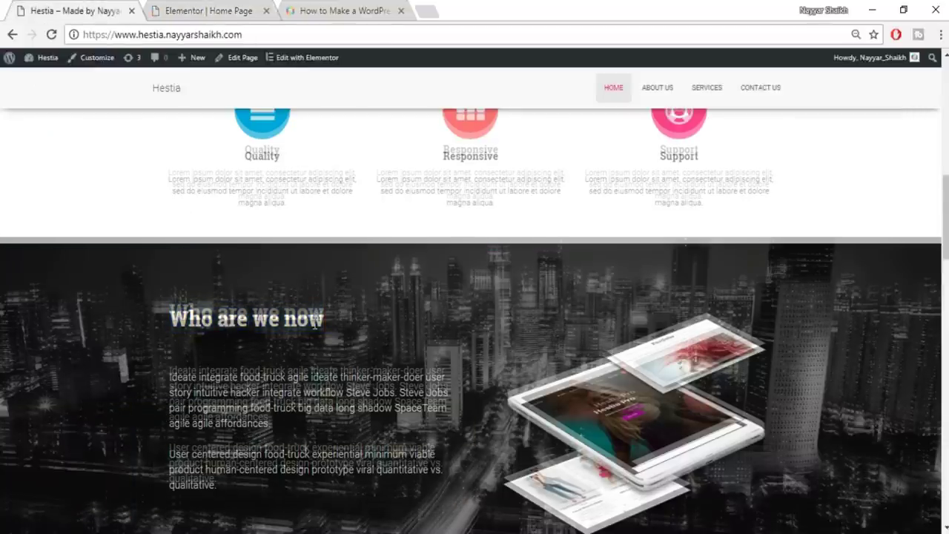
{"action": "scroll", "coordinate": [315, 321], "scroll_direction": "down", "scroll_amount": 1}
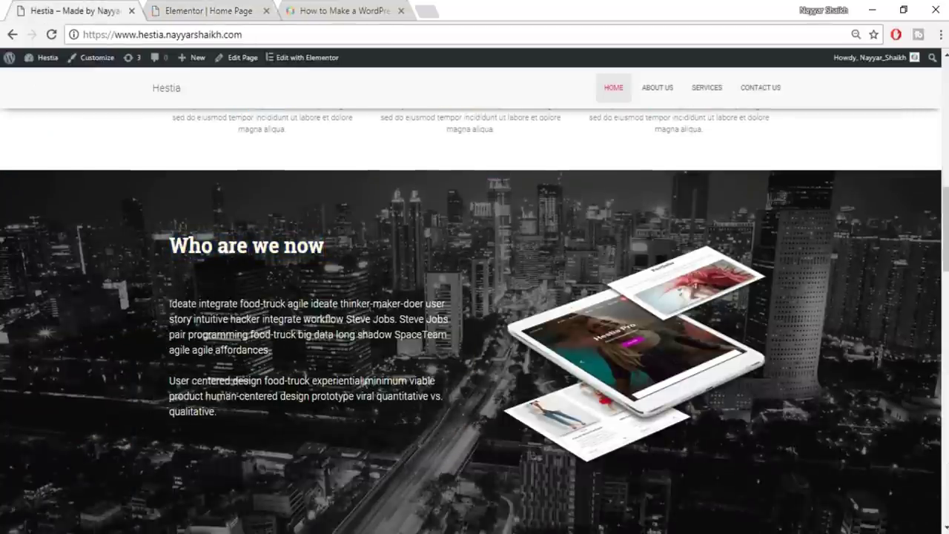
{"action": "scroll", "coordinate": [766, 312], "scroll_direction": "down", "scroll_amount": 2}
{"action": "scroll", "coordinate": [766, 311], "scroll_direction": "up", "scroll_amount": 2}
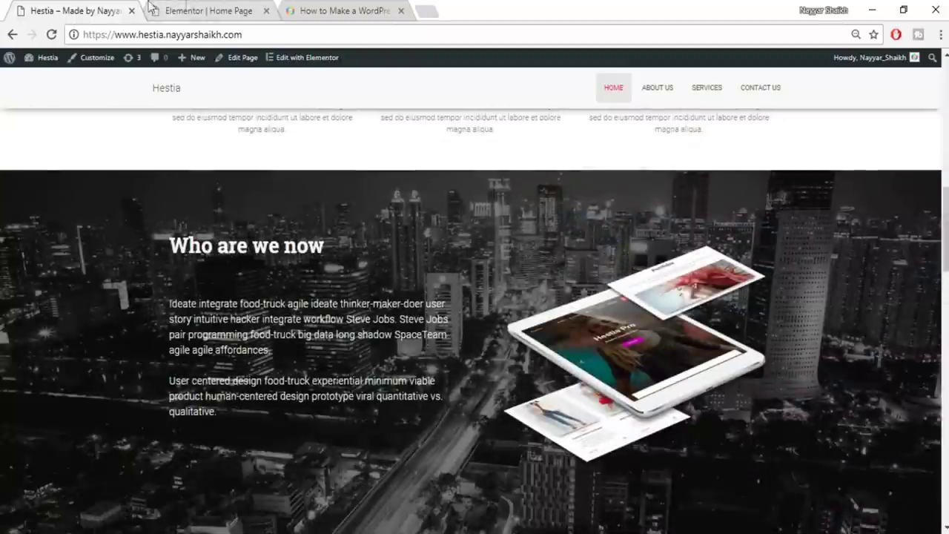
{"action": "left_click", "coordinate": [220, 8]}
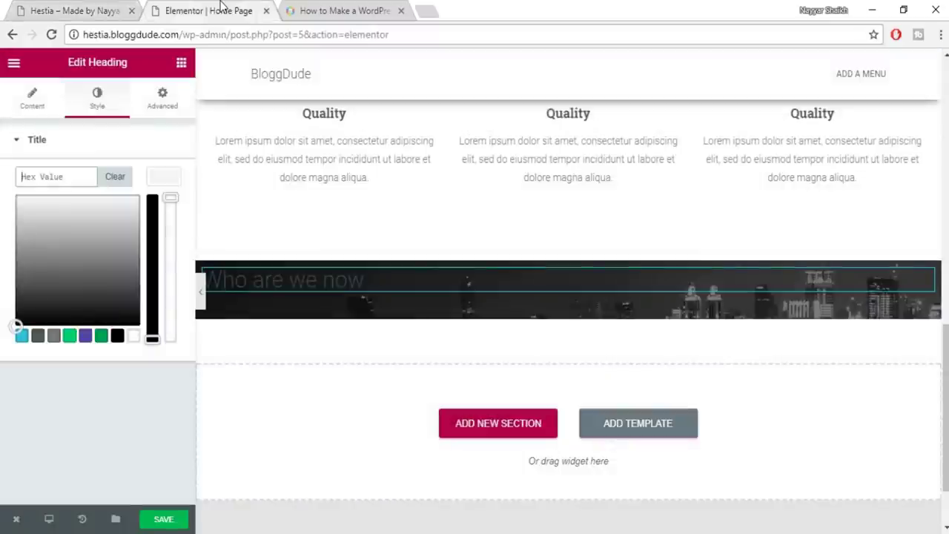
{"action": "left_click", "coordinate": [133, 337]}
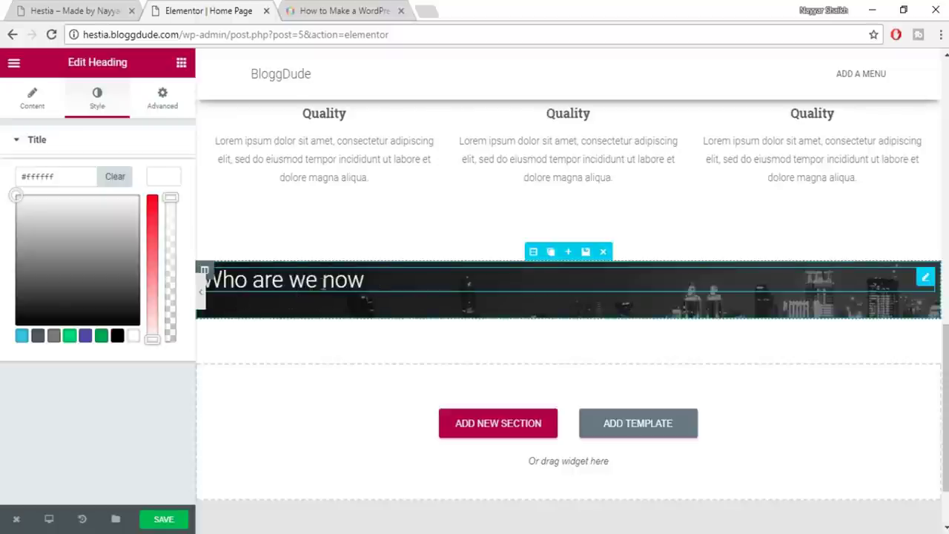
{"action": "left_click", "coordinate": [169, 183]}
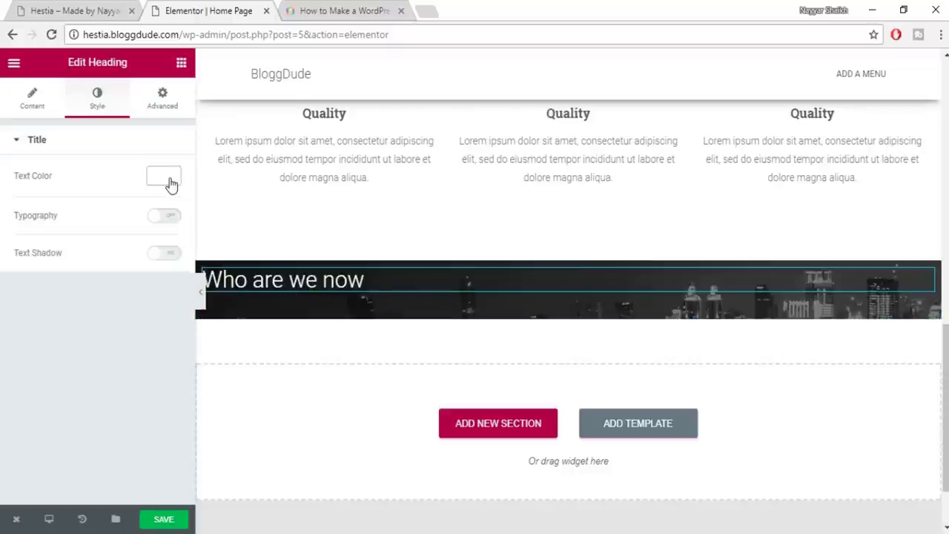
Give the heading 35 px Roboto Slab typography at weight 600 and save the page
{"action": "left_click", "coordinate": [163, 218]}
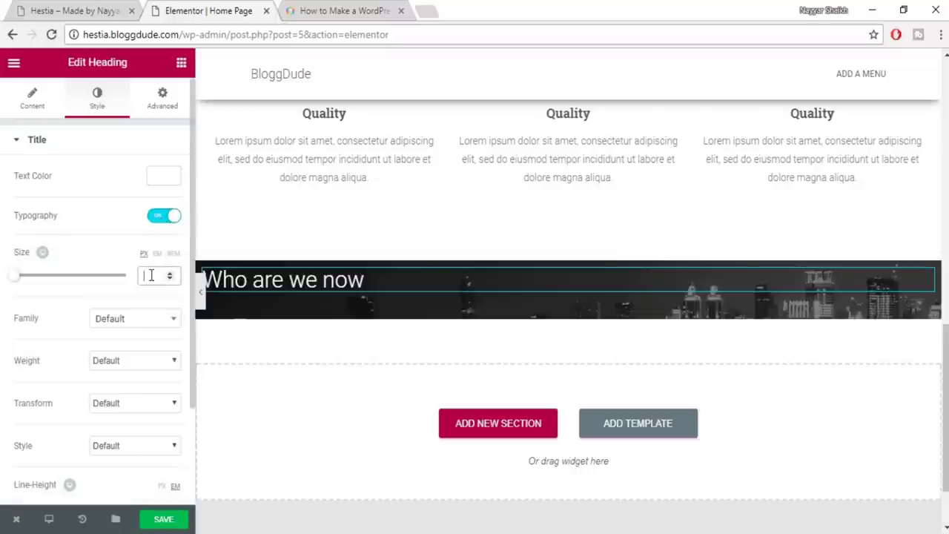
{"action": "type", "text": "35"}
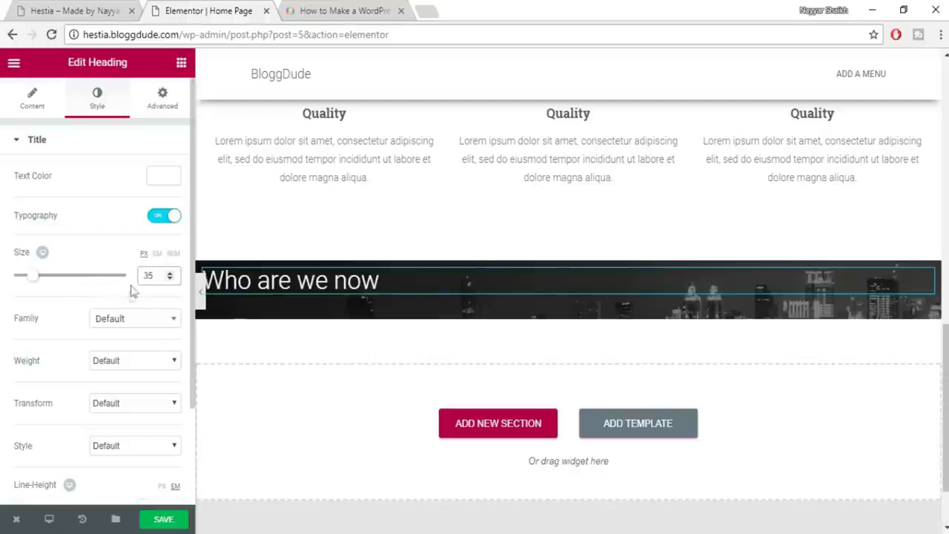
{"action": "left_click", "coordinate": [122, 321]}
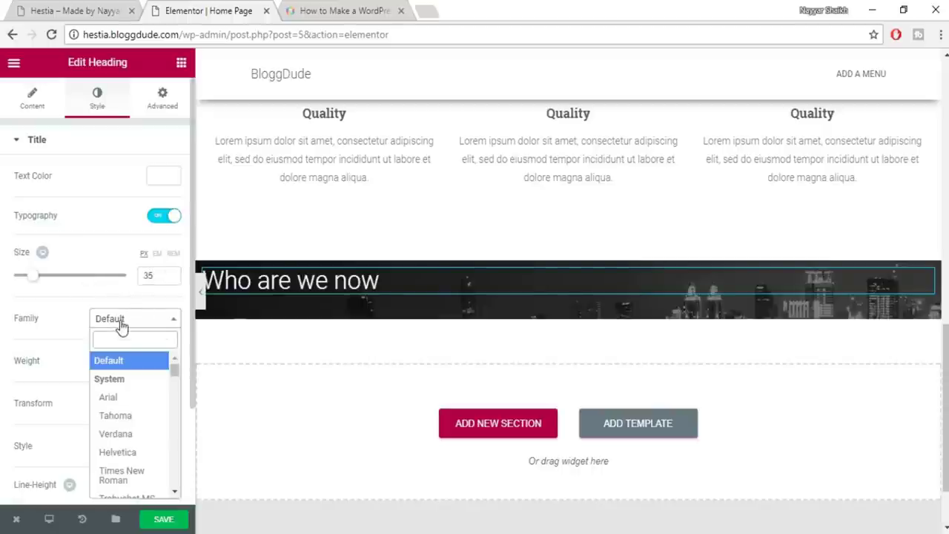
{"action": "type", "text": "robo"}
{"action": "key", "text": "Down"}
{"action": "key", "text": "Down"}
{"action": "key", "text": "Down"}
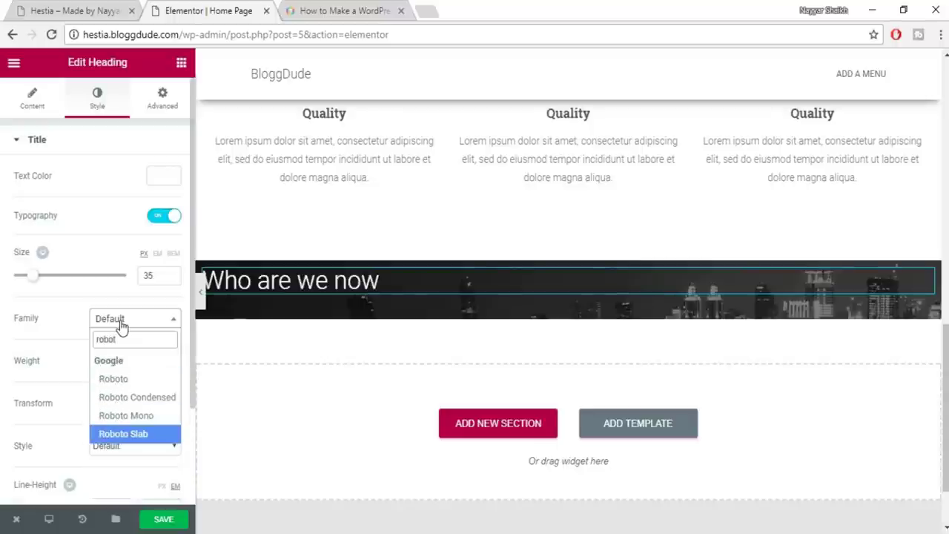
{"action": "key", "text": "Return"}
{"action": "left_click", "coordinate": [126, 363]}
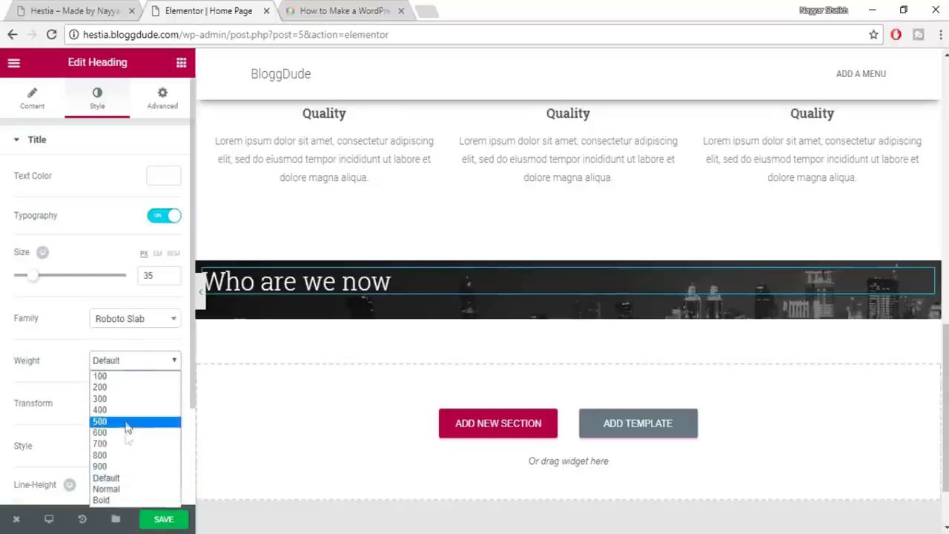
{"action": "left_click", "coordinate": [126, 441]}
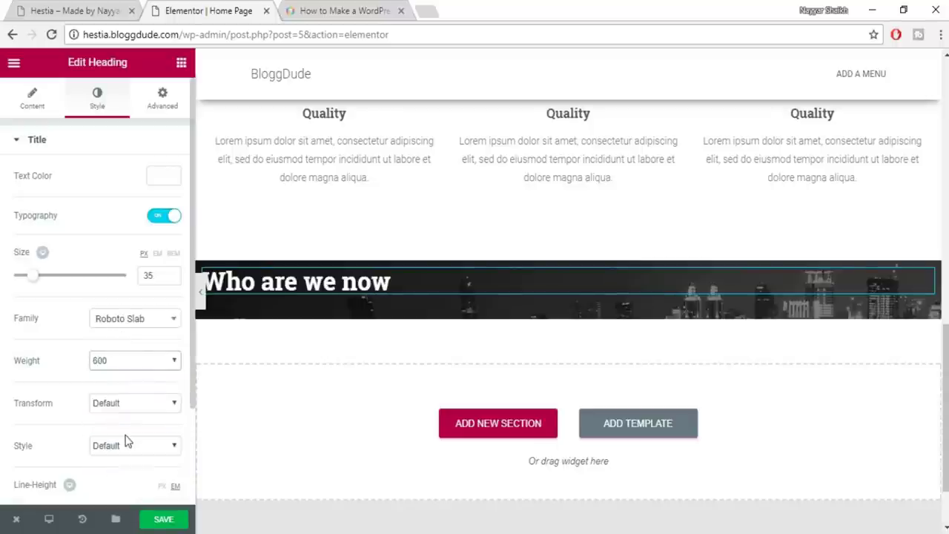
{"action": "left_click", "coordinate": [167, 520]}
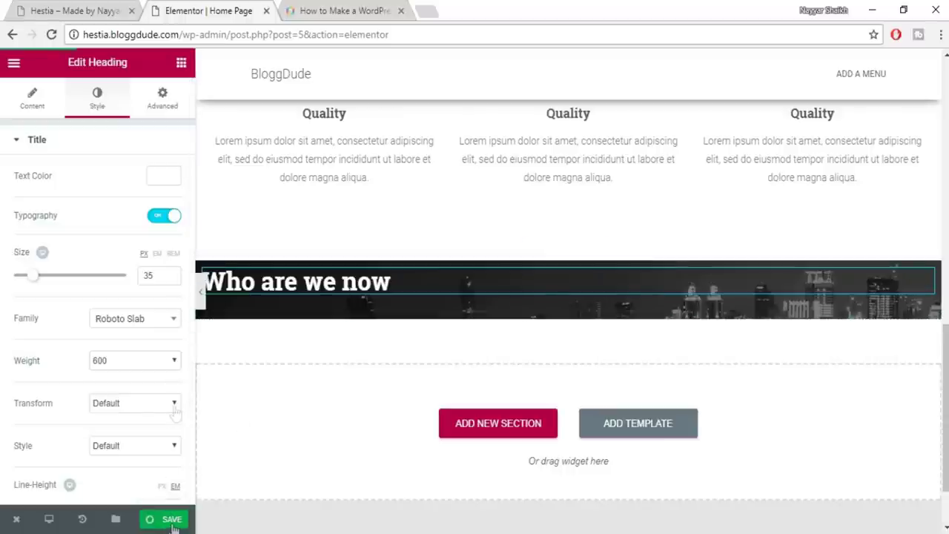
{"action": "key", "text": "ctrl+shift+Tab"}
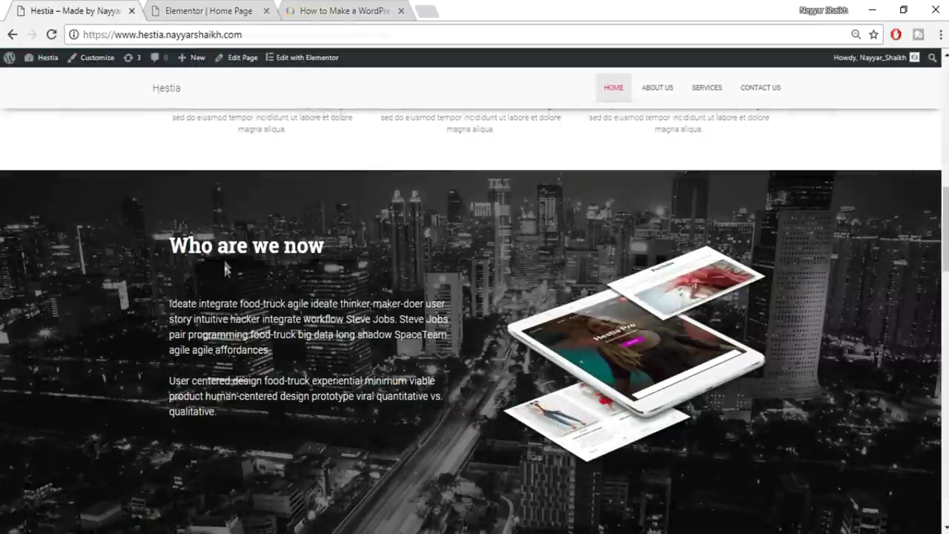
Bring up the widgets panel and copy both lorem paragraphs from the live homepage
{"action": "left_click", "coordinate": [213, 9]}
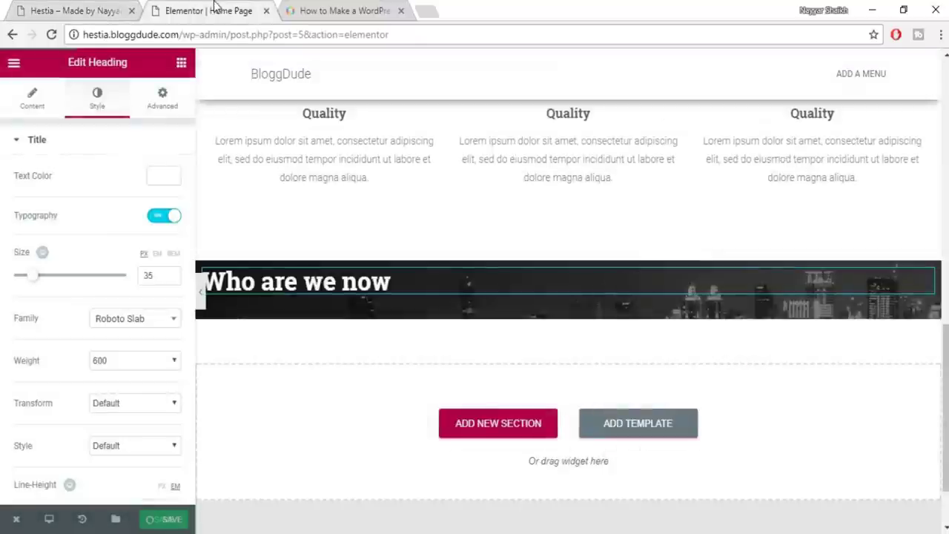
{"action": "left_click", "coordinate": [181, 63]}
{"action": "scroll", "coordinate": [173, 297], "scroll_direction": "down", "scroll_amount": 1}
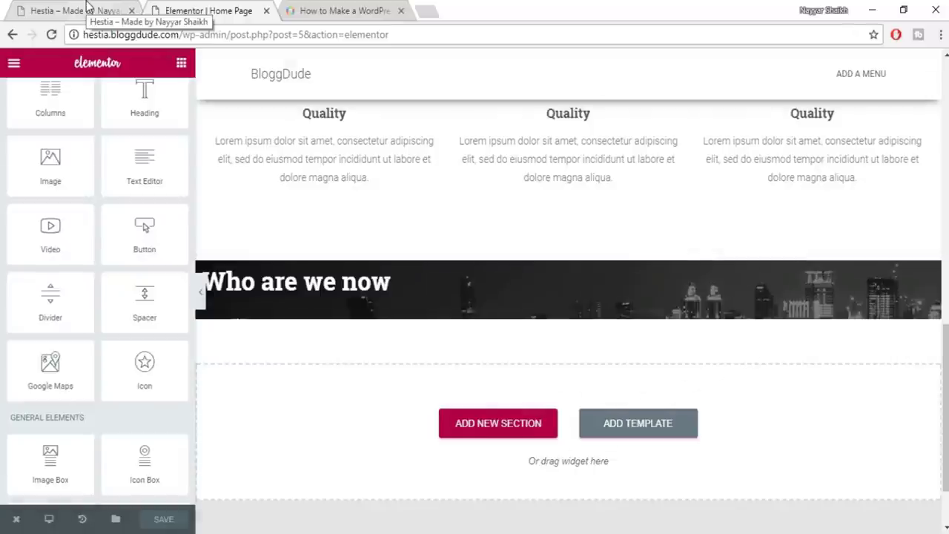
{"action": "left_click", "coordinate": [87, 6]}
{"action": "left_click_drag", "start_coordinate": [170, 300], "coordinate": [268, 350]}
{"action": "left_click", "coordinate": [170, 301]}
{"action": "left_click_drag", "start_coordinate": [170, 300], "coordinate": [247, 416]}
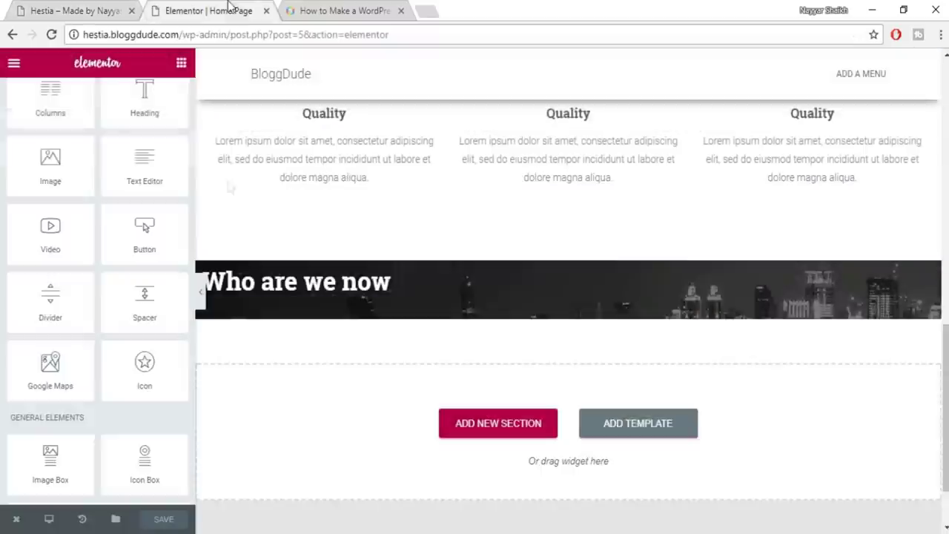
Drag a new Heading widget beneath 'Who are we now' in the city-photo section
{"action": "left_click", "coordinate": [231, 9]}
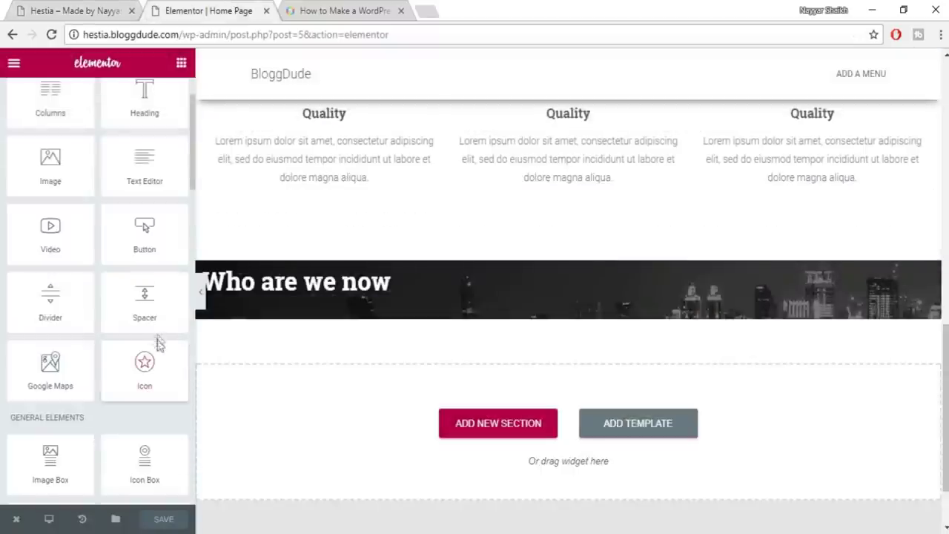
{"action": "scroll", "coordinate": [158, 343], "scroll_direction": "up", "scroll_amount": 2}
{"action": "left_click_drag", "start_coordinate": [291, 261], "coordinate": [335, 305]}
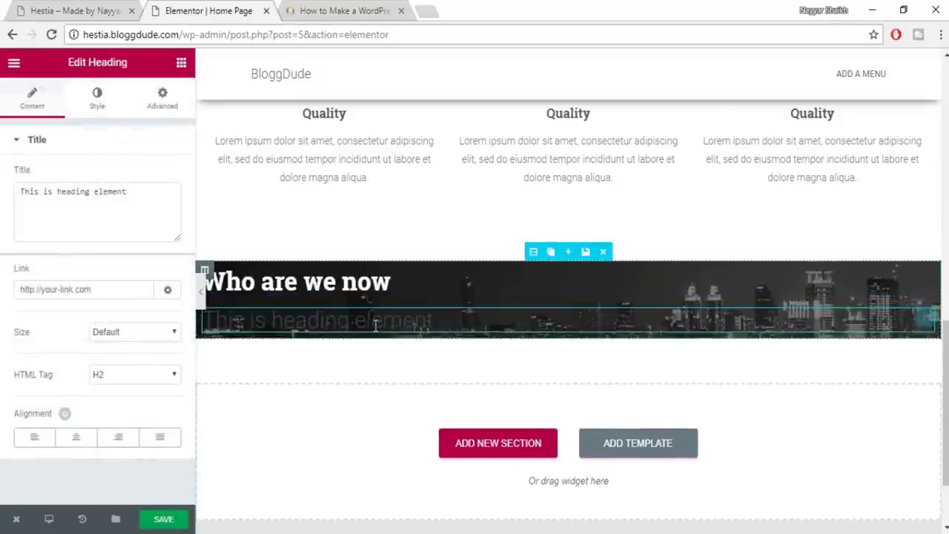
Paste the lorem paragraphs as the new heading's title and make the text white
{"action": "triple_click", "coordinate": [81, 214]}
{"action": "key", "text": "ctrl+v"}
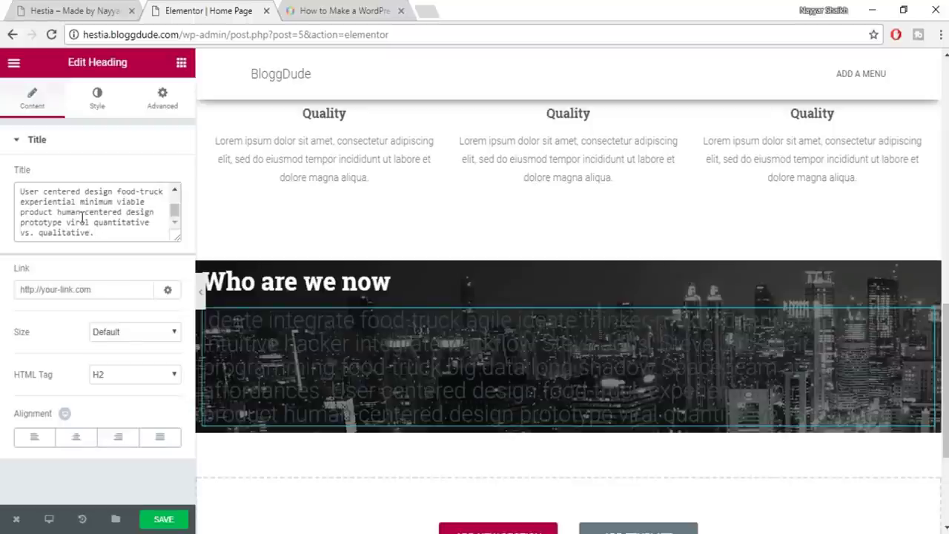
{"action": "left_click", "coordinate": [97, 98]}
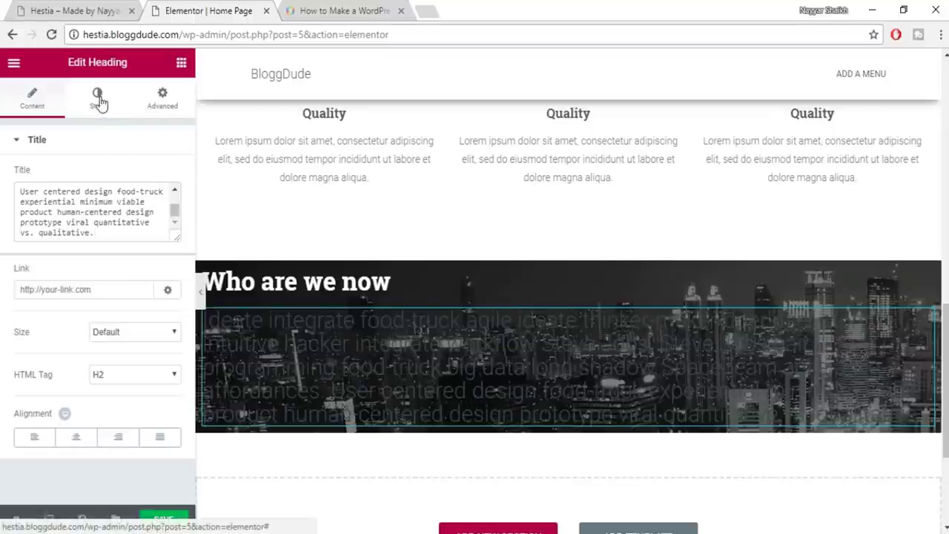
{"action": "left_click", "coordinate": [163, 177]}
{"action": "left_click", "coordinate": [133, 336]}
{"action": "left_click", "coordinate": [160, 207]}
Set the paragraph typography to 14 px Roboto with a 1.5 em line height
{"action": "left_click", "coordinate": [163, 215]}
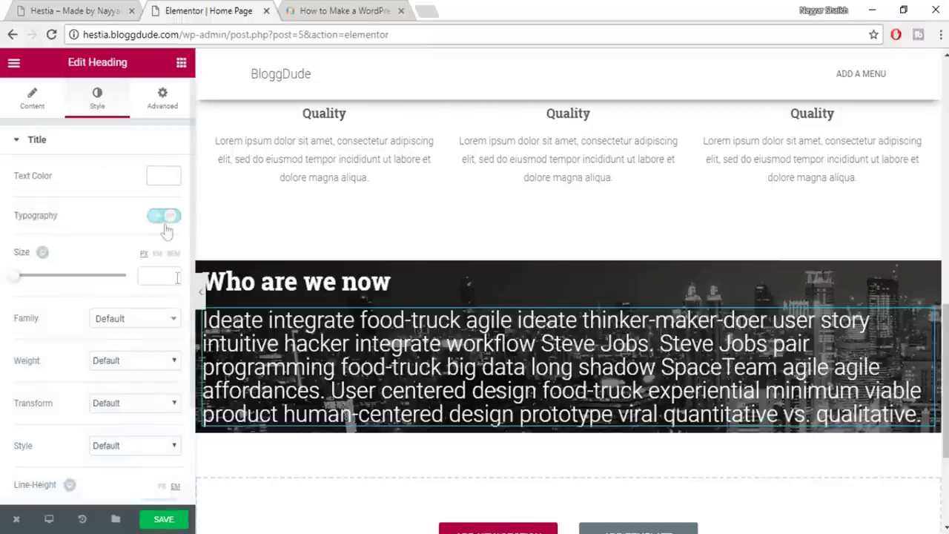
{"action": "left_click", "coordinate": [150, 282]}
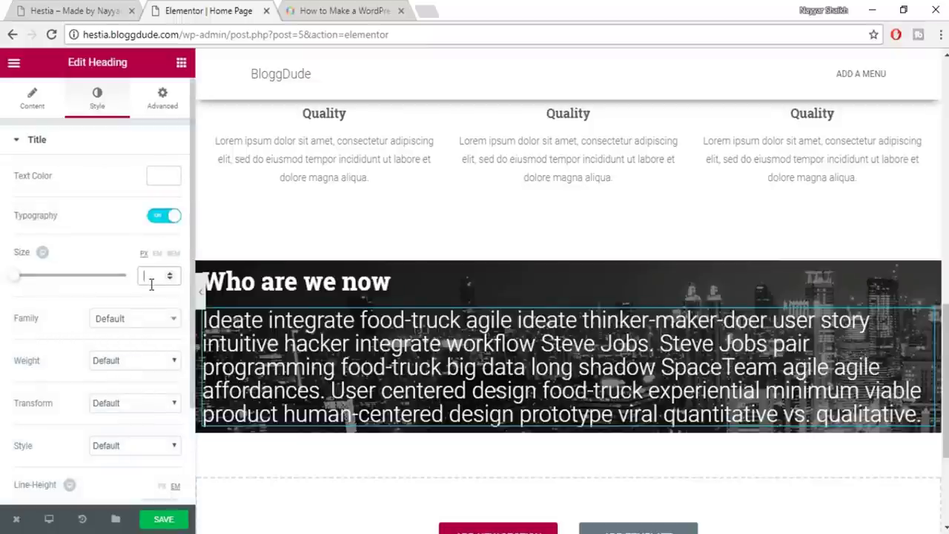
{"action": "type", "text": "14"}
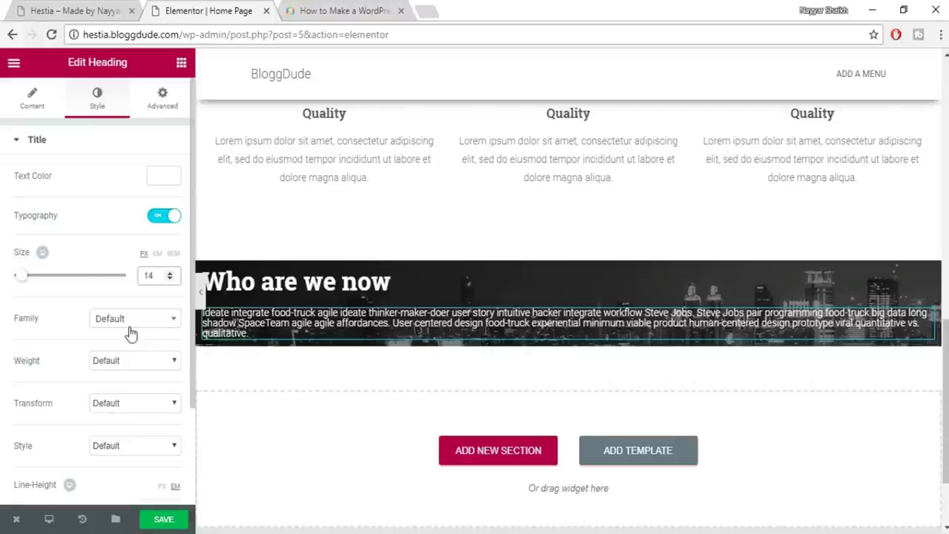
{"action": "left_click", "coordinate": [131, 331]}
{"action": "type", "text": "robo"}
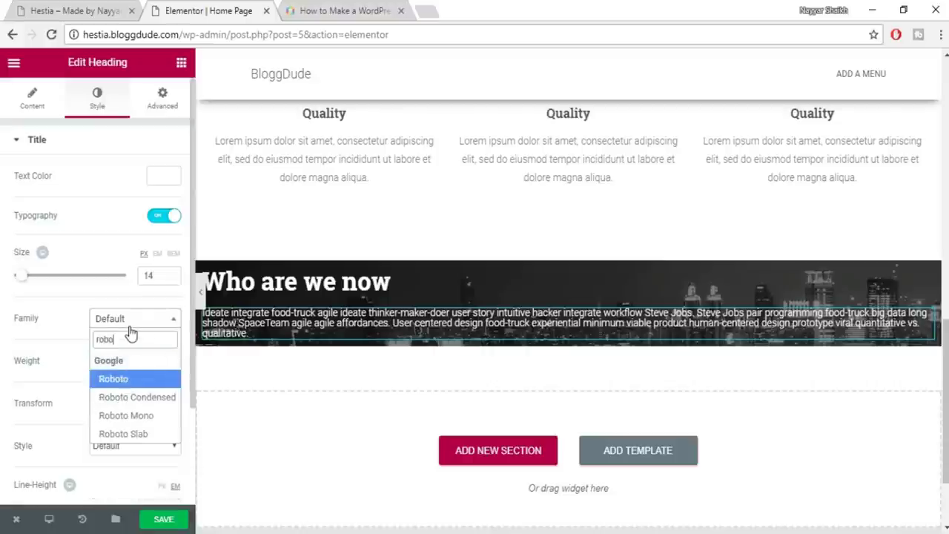
{"action": "key", "text": "Return"}
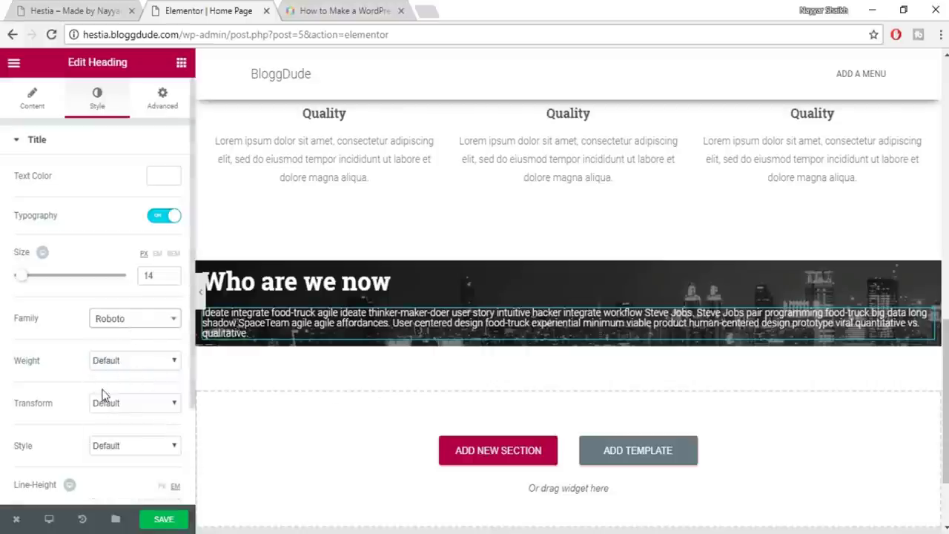
{"action": "scroll", "coordinate": [104, 395], "scroll_direction": "down", "scroll_amount": 1}
{"action": "scroll", "coordinate": [131, 417], "scroll_direction": "down", "scroll_amount": 1}
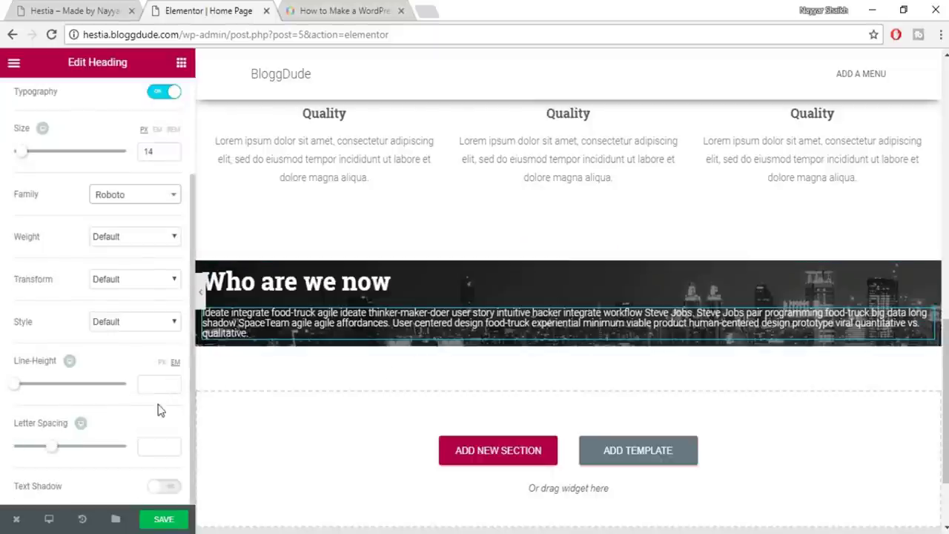
{"action": "left_click", "coordinate": [148, 382]}
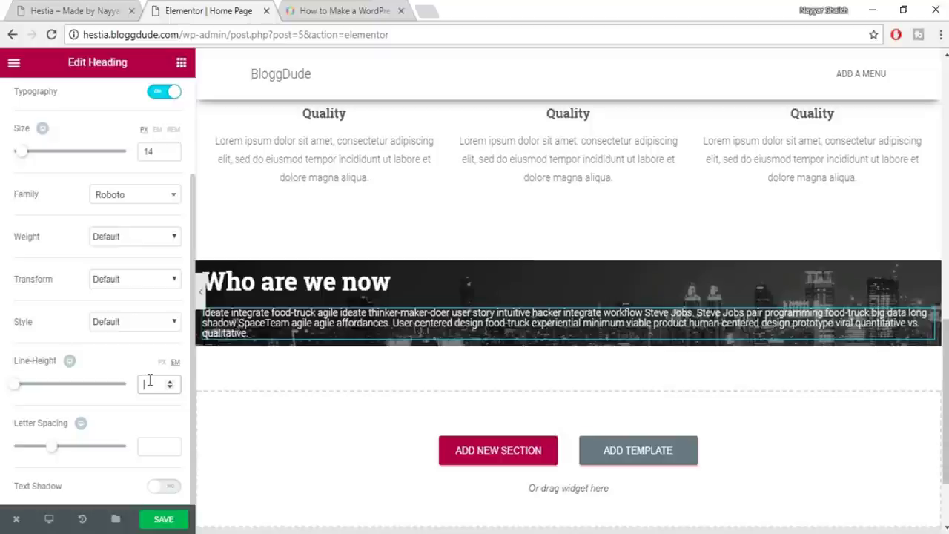
{"action": "type", "text": "1.5"}
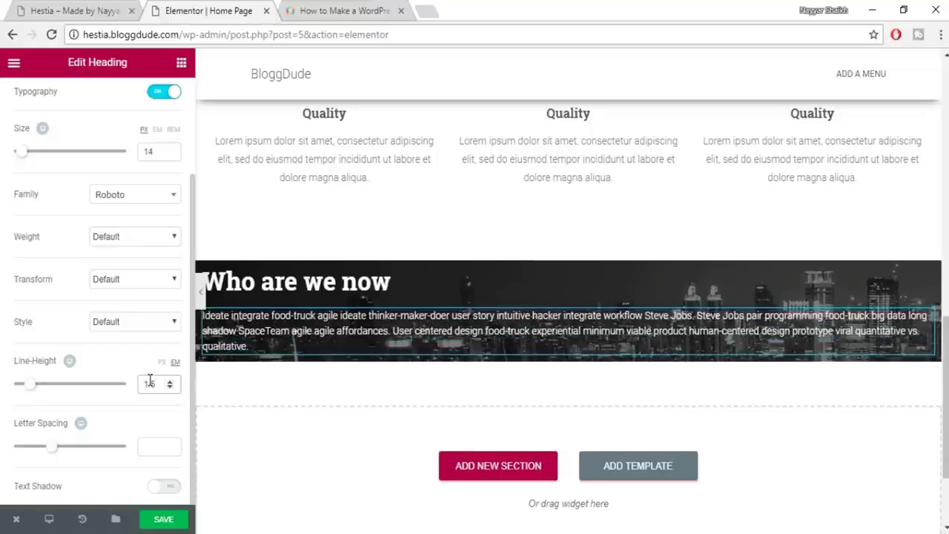
Save the page and compare the paragraph against the live site
{"action": "left_click", "coordinate": [166, 520]}
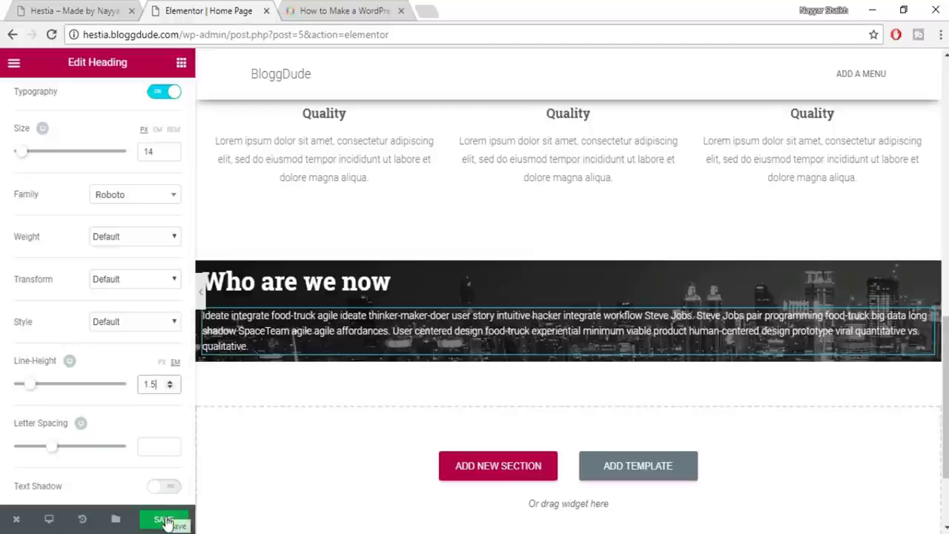
{"action": "left_click", "coordinate": [41, 10]}
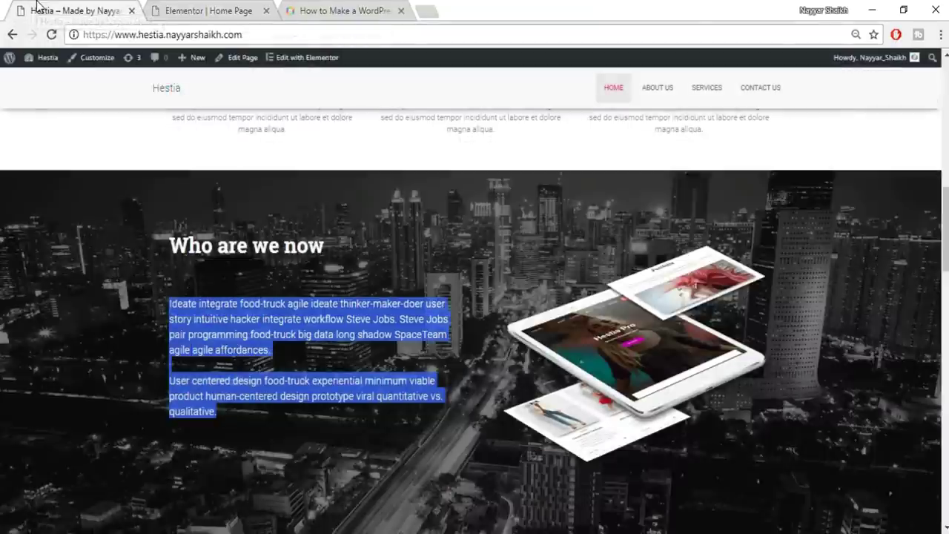
{"action": "left_click", "coordinate": [338, 292]}
{"action": "left_click", "coordinate": [230, 9]}
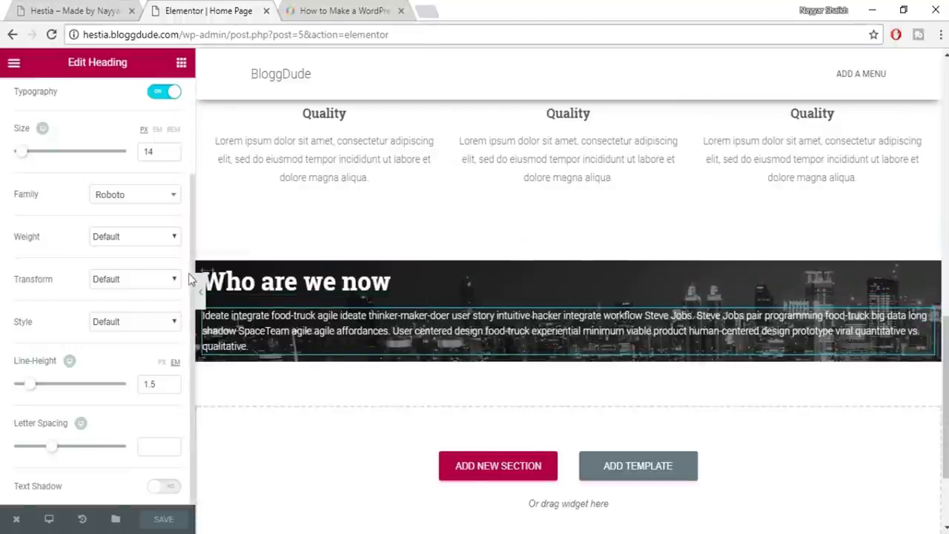
{"action": "scroll", "coordinate": [222, 223], "scroll_direction": "down", "scroll_amount": 3}
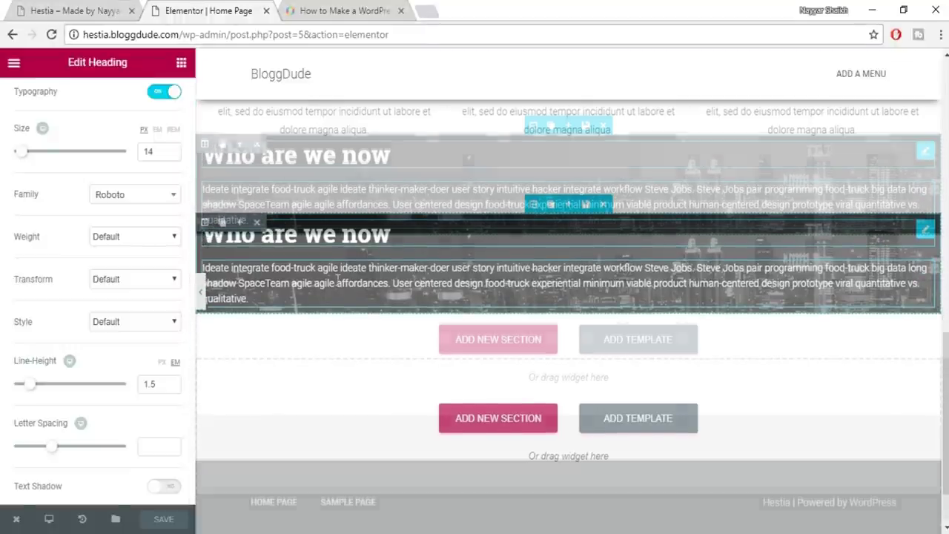
{"action": "scroll", "coordinate": [240, 174], "scroll_direction": "up", "scroll_amount": 1}
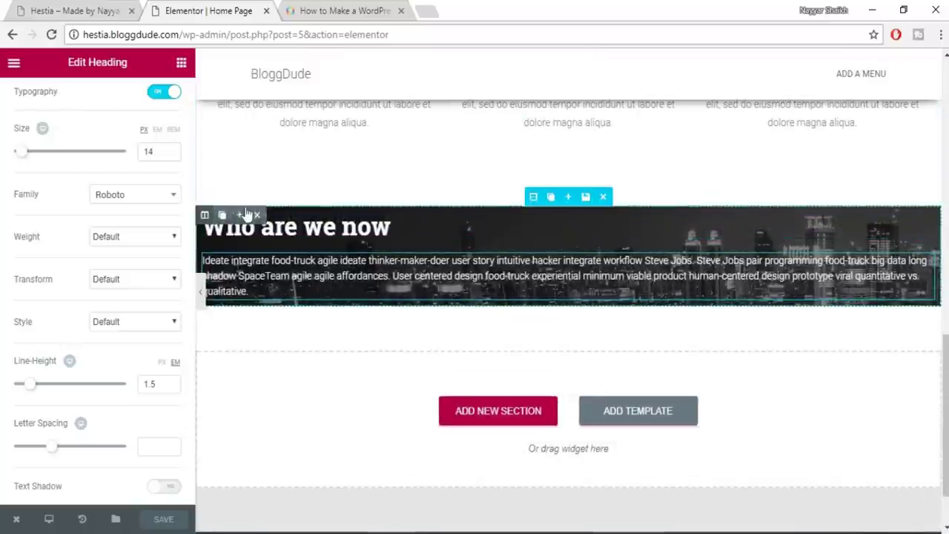
{"action": "left_click", "coordinate": [240, 215]}
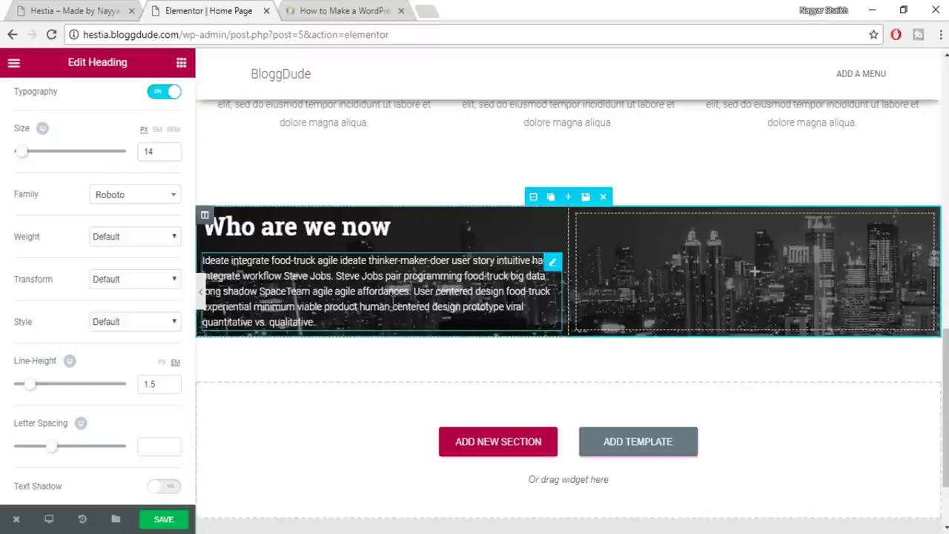
{"action": "left_click", "coordinate": [105, 9]}
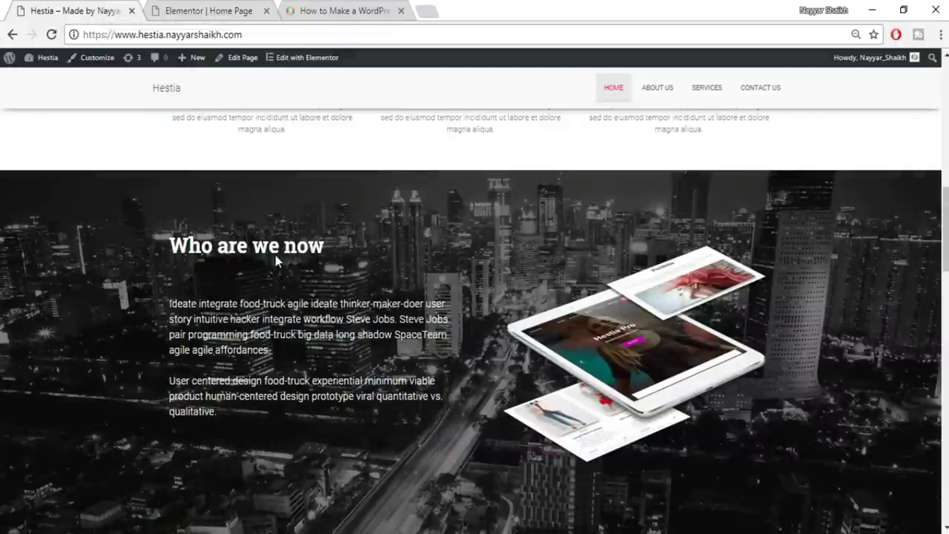
{"action": "left_click_drag", "start_coordinate": [165, 313], "coordinate": [201, 396]}
{"action": "left_click", "coordinate": [201, 395]}
{"action": "left_click_drag", "start_coordinate": [273, 351], "coordinate": [171, 293]}
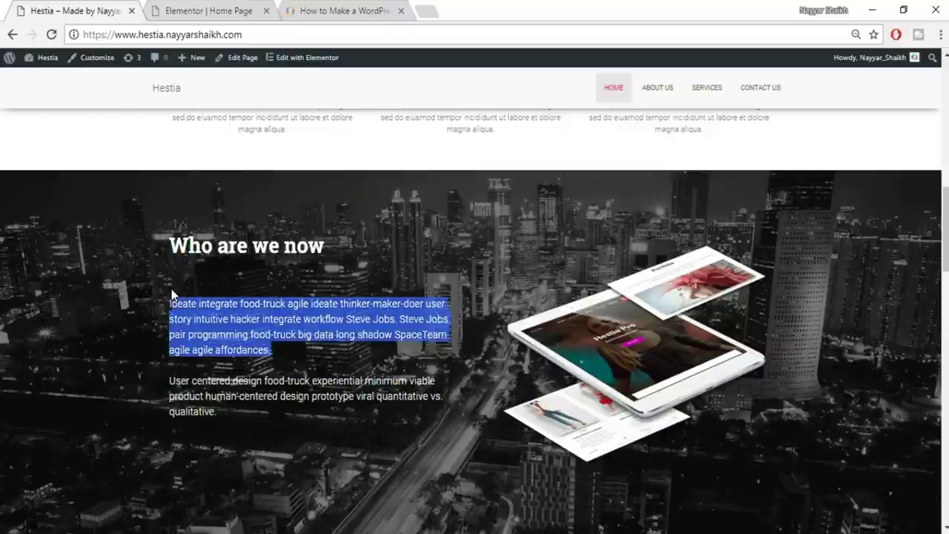
{"action": "left_click_drag", "start_coordinate": [155, 395], "coordinate": [221, 422]}
{"action": "left_click", "coordinate": [221, 421]}
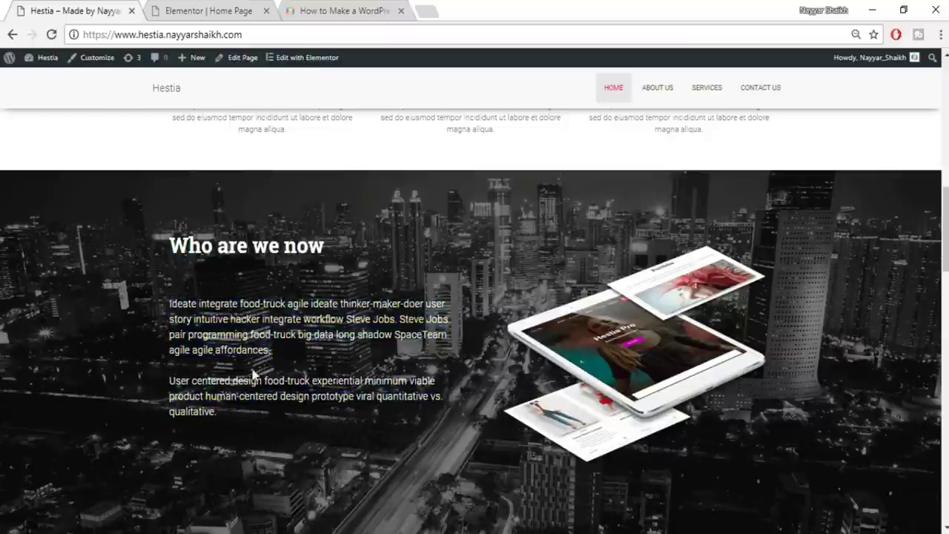
{"action": "left_click", "coordinate": [186, 6]}
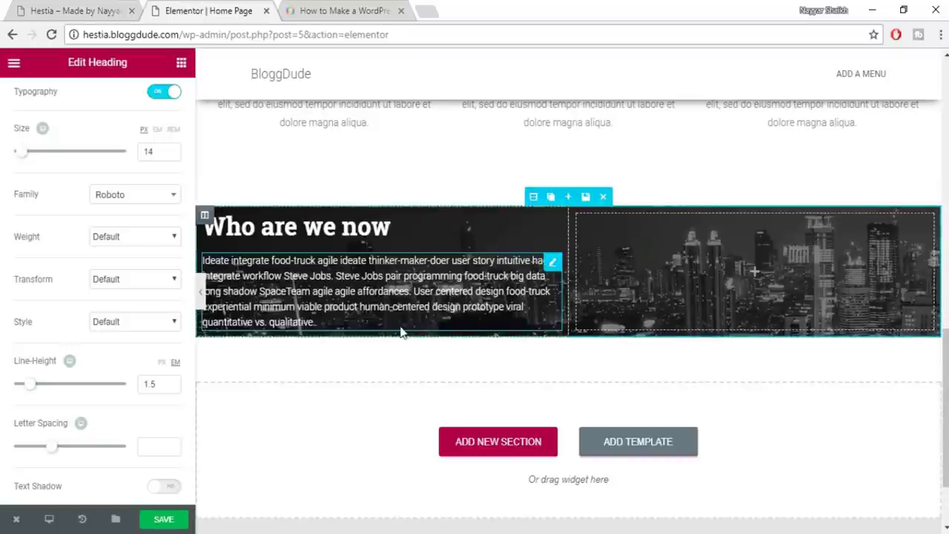
{"action": "scroll", "coordinate": [160, 101], "scroll_direction": "up", "scroll_amount": 3}
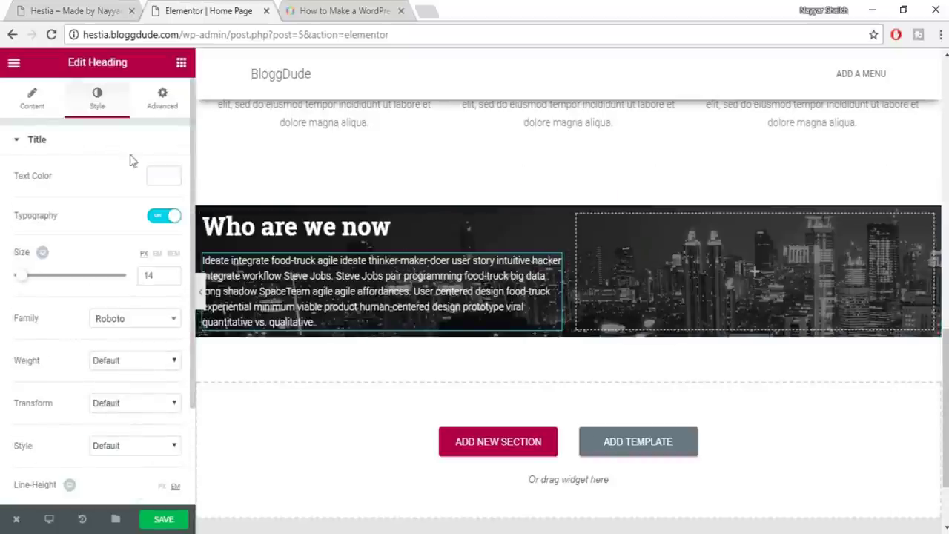
Insert two </br> tags after 'affordances.' in the Title text, then compare with the live site
{"action": "left_click", "coordinate": [26, 100]}
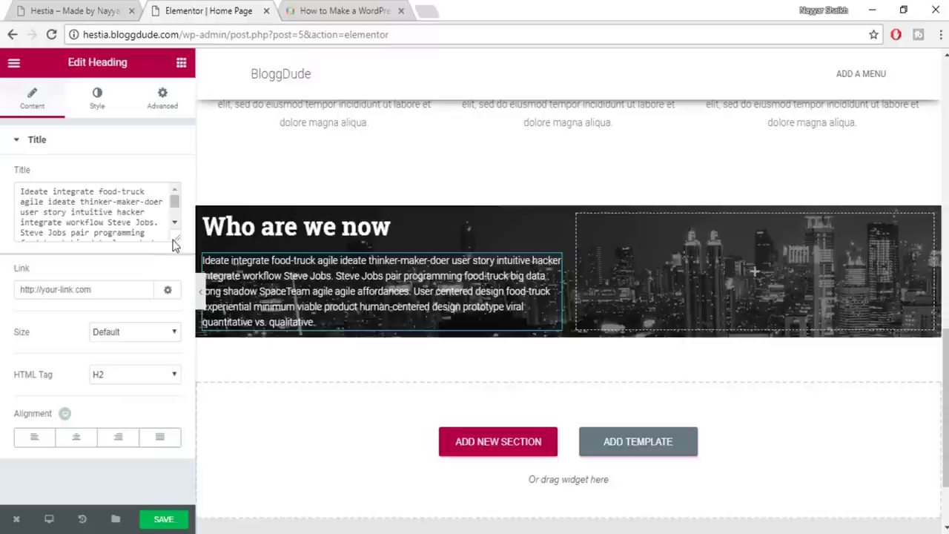
{"action": "left_click_drag", "start_coordinate": [180, 345], "coordinate": [184, 377]}
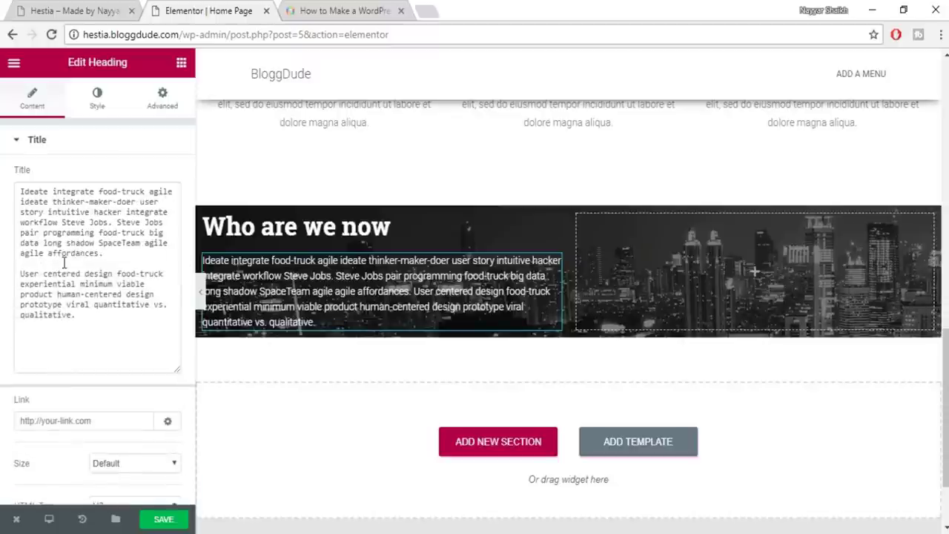
{"action": "left_click", "coordinate": [142, 255]}
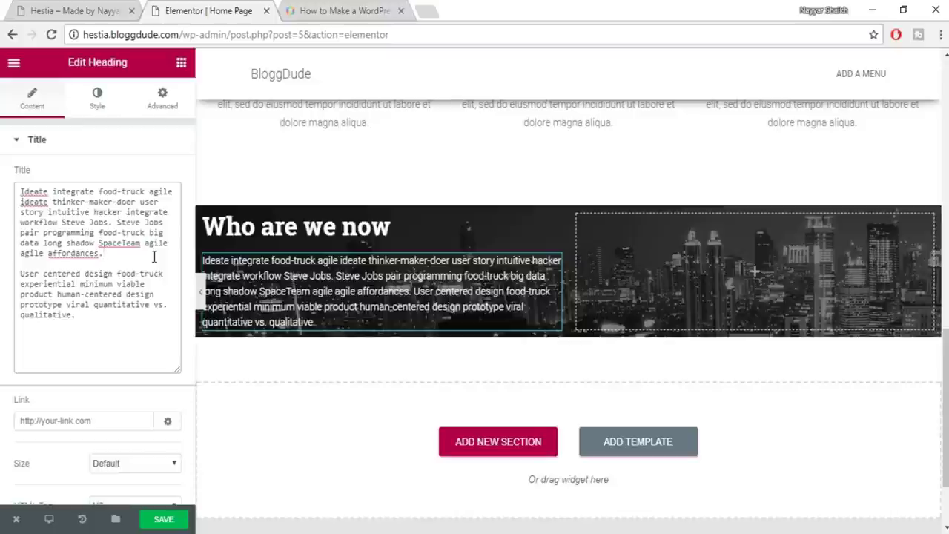
{"action": "type", "text": "<"}
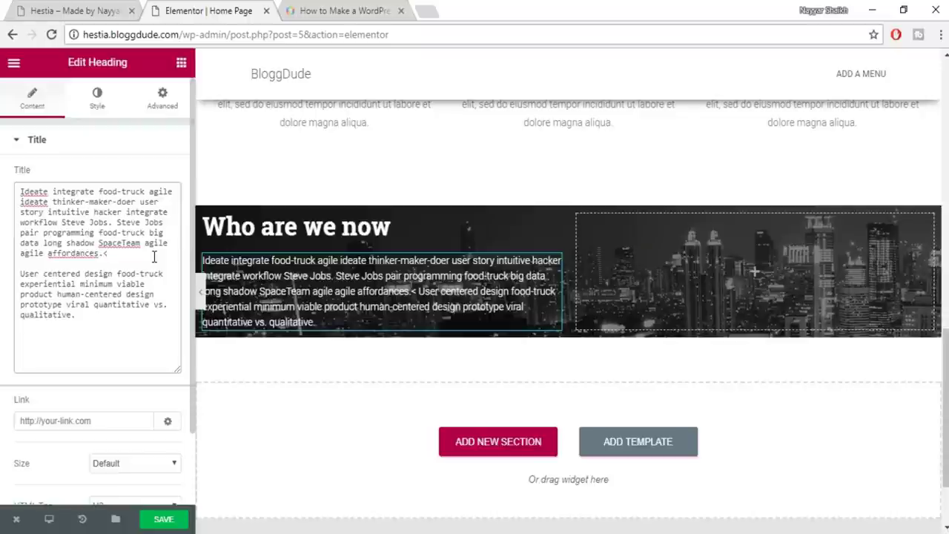
{"action": "type", "text": "/"}
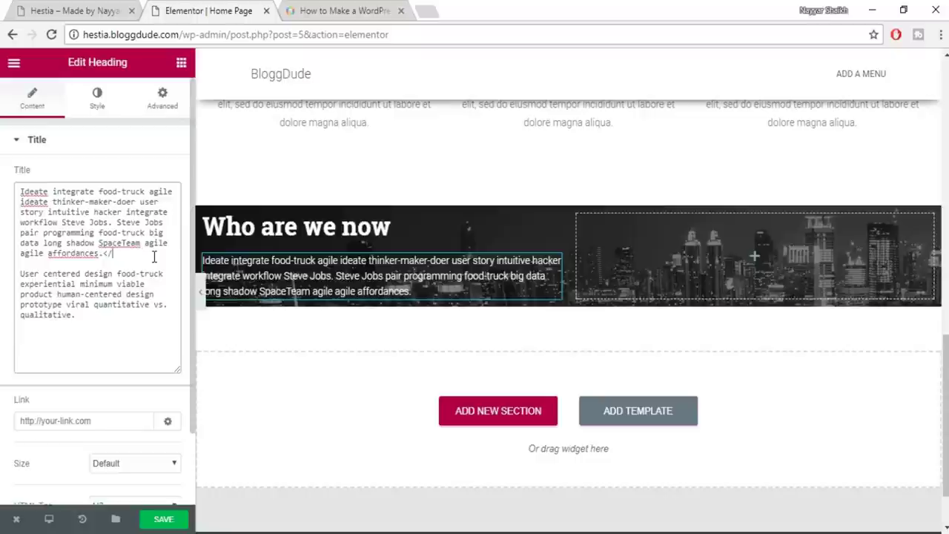
{"action": "type", "text": "br>"}
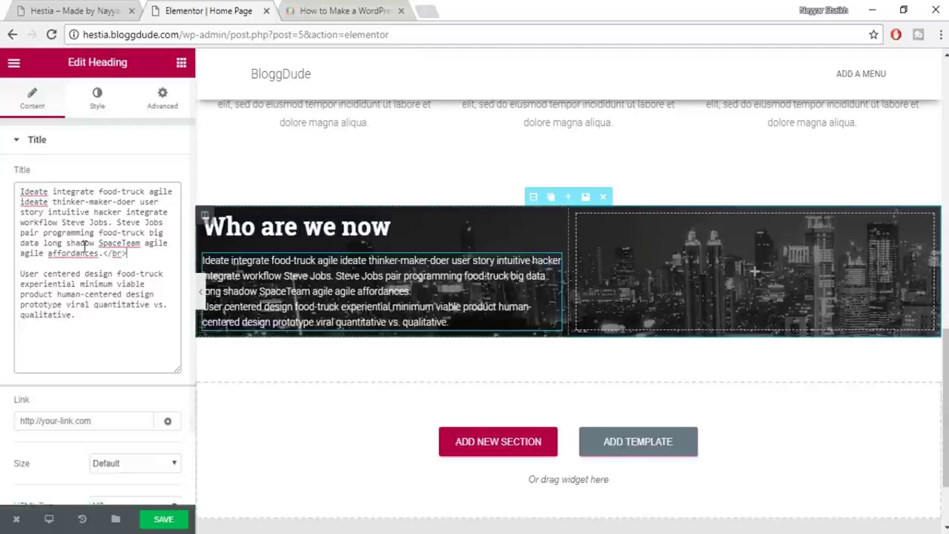
{"action": "left_click_drag", "start_coordinate": [128, 253], "coordinate": [108, 255]}
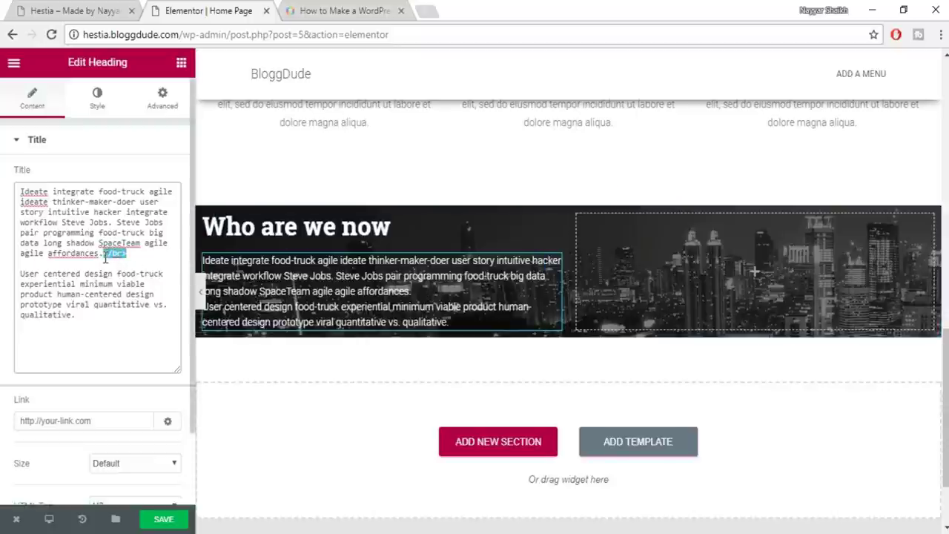
{"action": "left_click", "coordinate": [145, 258]}
{"action": "type", "text": "</br>"}
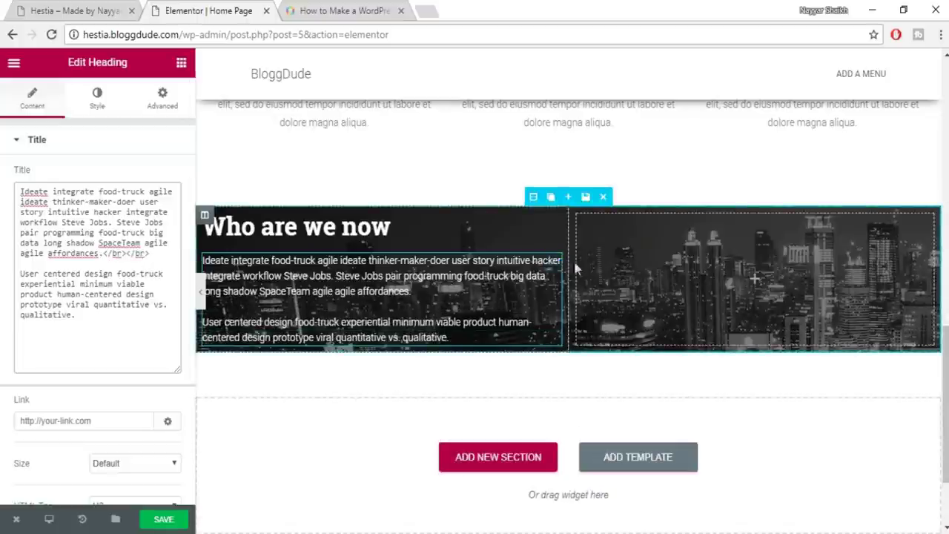
{"action": "left_click", "coordinate": [77, 9]}
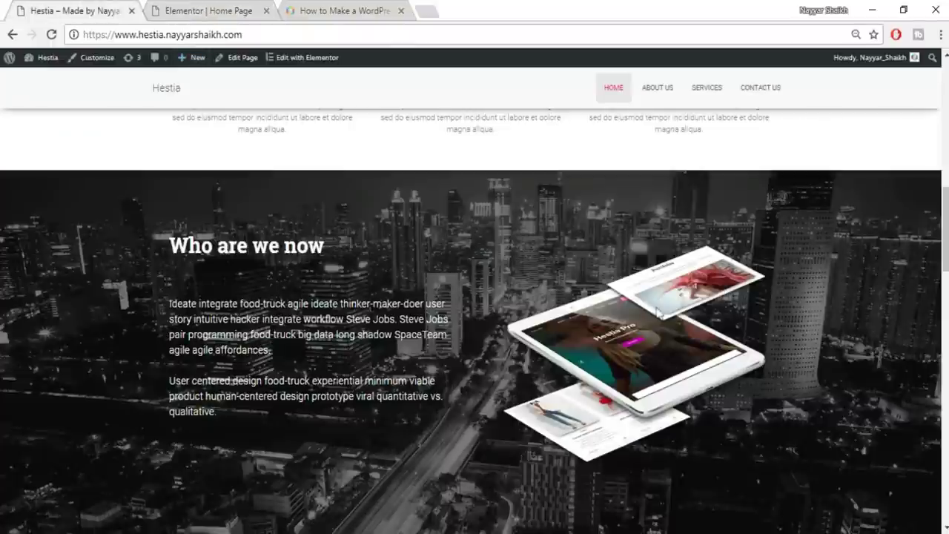
{"action": "left_click", "coordinate": [215, 11]}
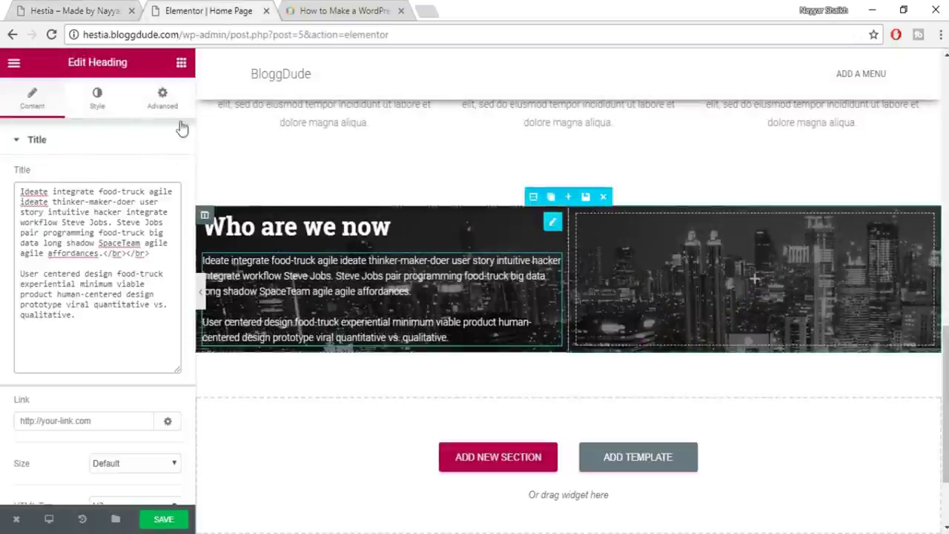
Add an Image widget to the right column showing the uploaded about-768x604 tablet mockup
{"action": "left_click", "coordinate": [183, 63]}
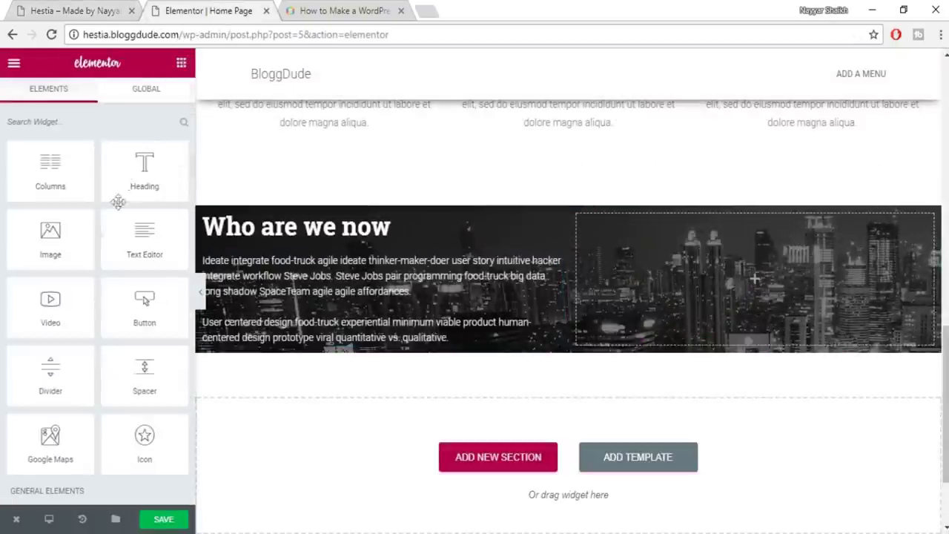
{"action": "left_click_drag", "start_coordinate": [73, 222], "coordinate": [708, 267]}
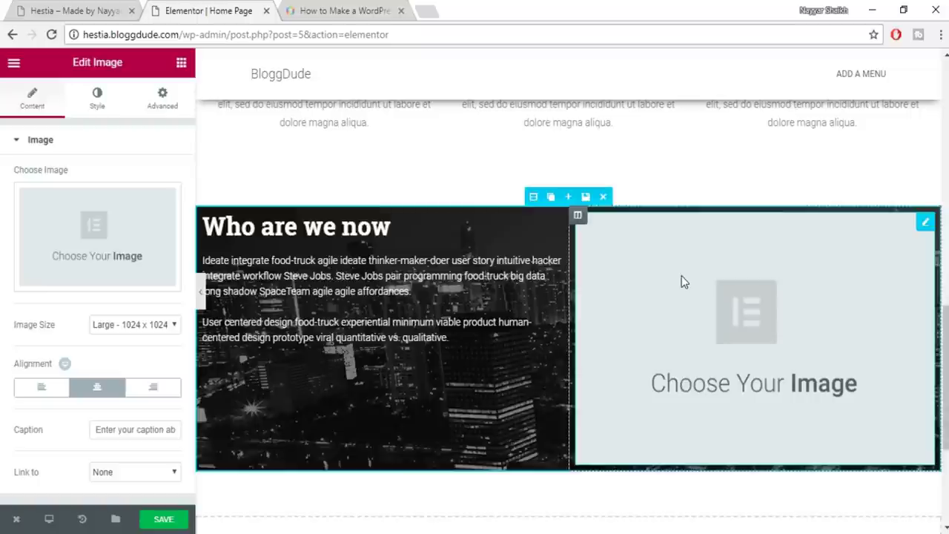
{"action": "left_click", "coordinate": [76, 239]}
{"action": "left_click", "coordinate": [57, 127]}
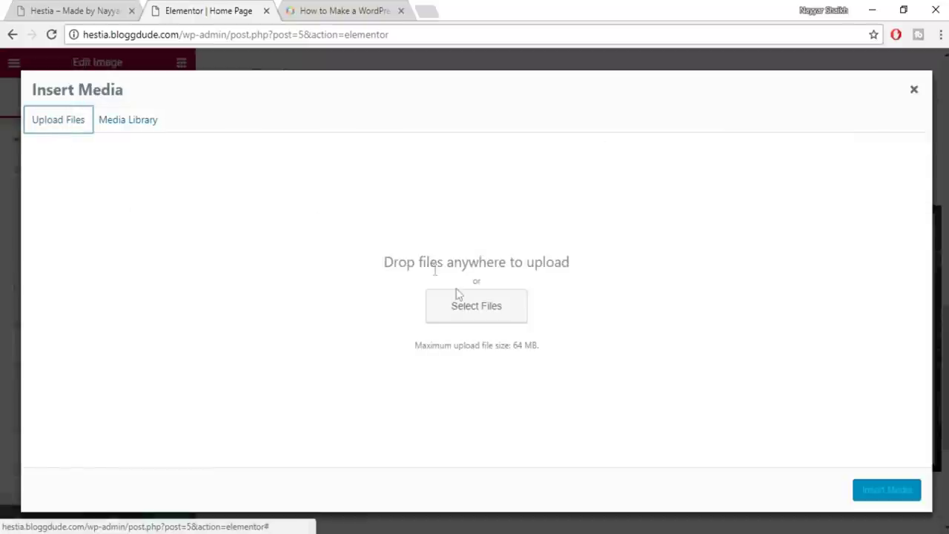
{"action": "left_click", "coordinate": [490, 300]}
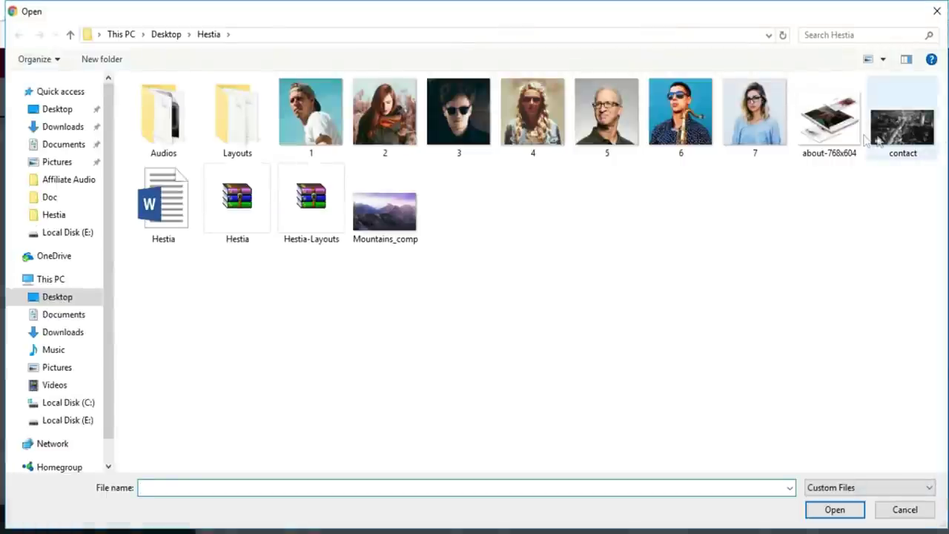
{"action": "left_click", "coordinate": [821, 148]}
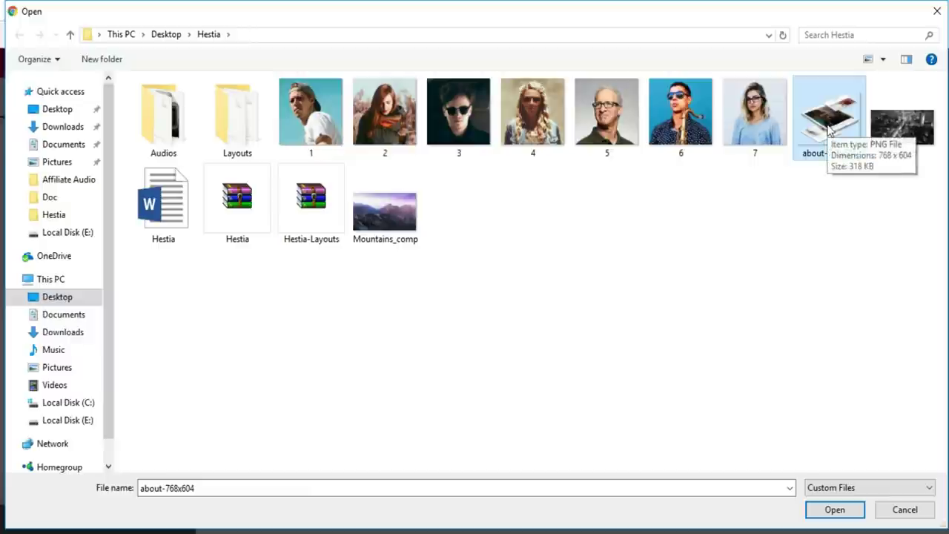
{"action": "left_click", "coordinate": [836, 512]}
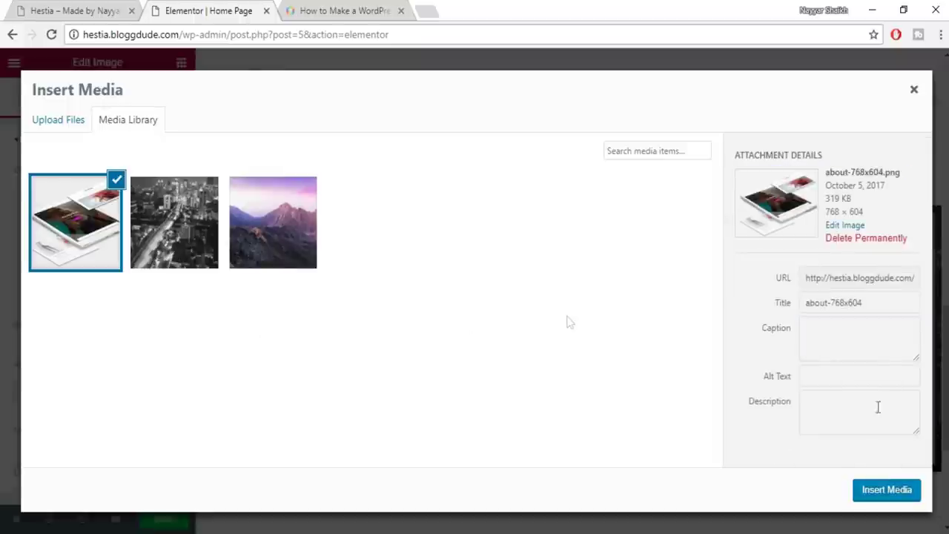
{"action": "left_click", "coordinate": [873, 496]}
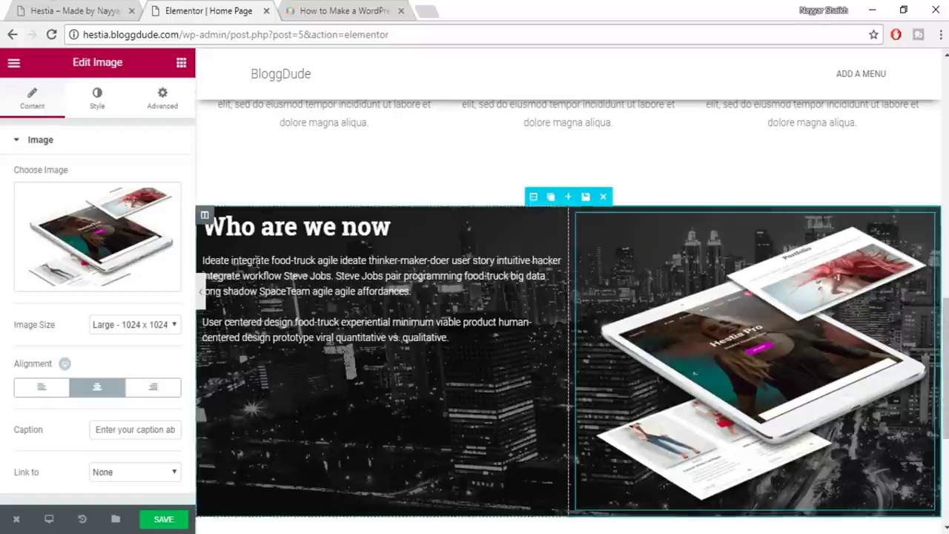
{"action": "left_click", "coordinate": [99, 8]}
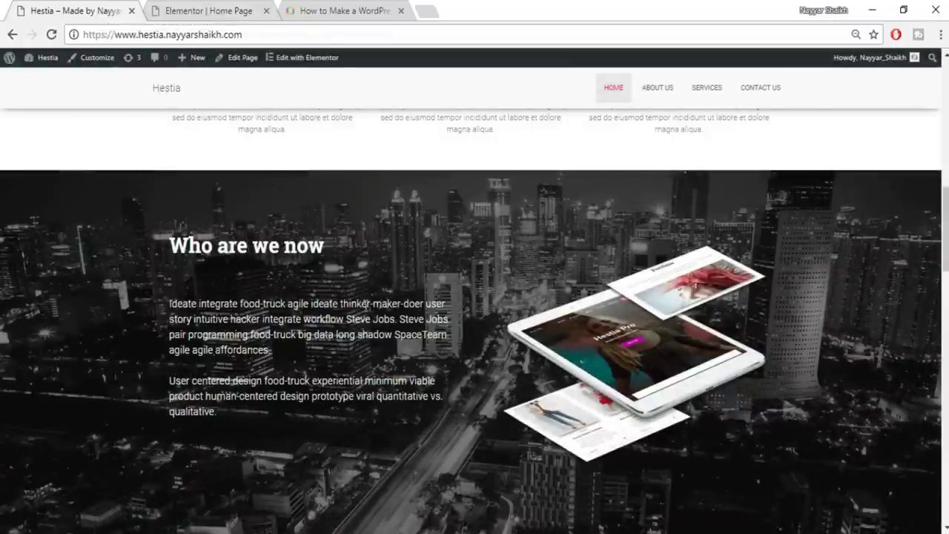
Give the Who are we now section unlinked padding of 100 px top and 60 px bottom
{"action": "scroll", "coordinate": [363, 304], "scroll_direction": "down", "scroll_amount": 2}
{"action": "scroll", "coordinate": [504, 381], "scroll_direction": "up", "scroll_amount": 3}
{"action": "left_click", "coordinate": [209, 10]}
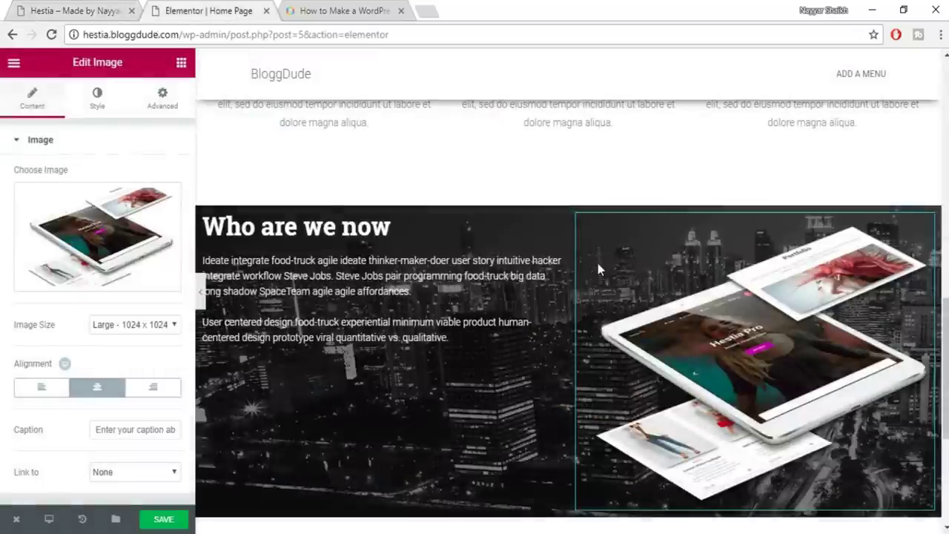
{"action": "mouse_move", "coordinate": [548, 197]}
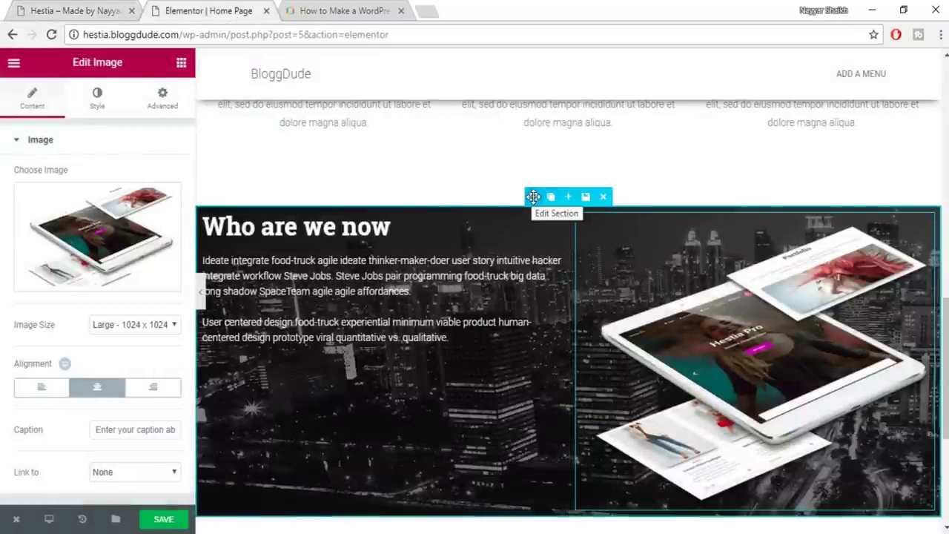
{"action": "left_click", "coordinate": [533, 196]}
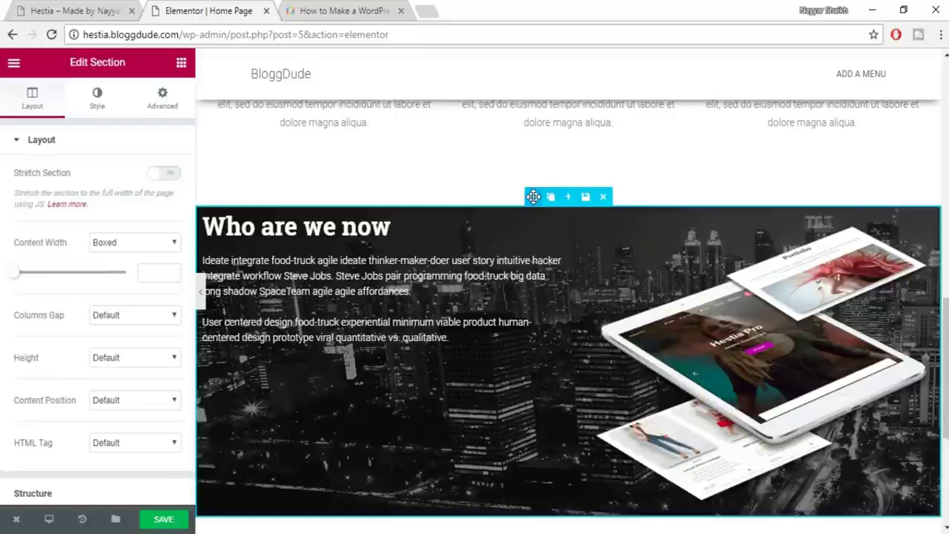
{"action": "left_click", "coordinate": [169, 110]}
{"action": "left_click", "coordinate": [164, 269]}
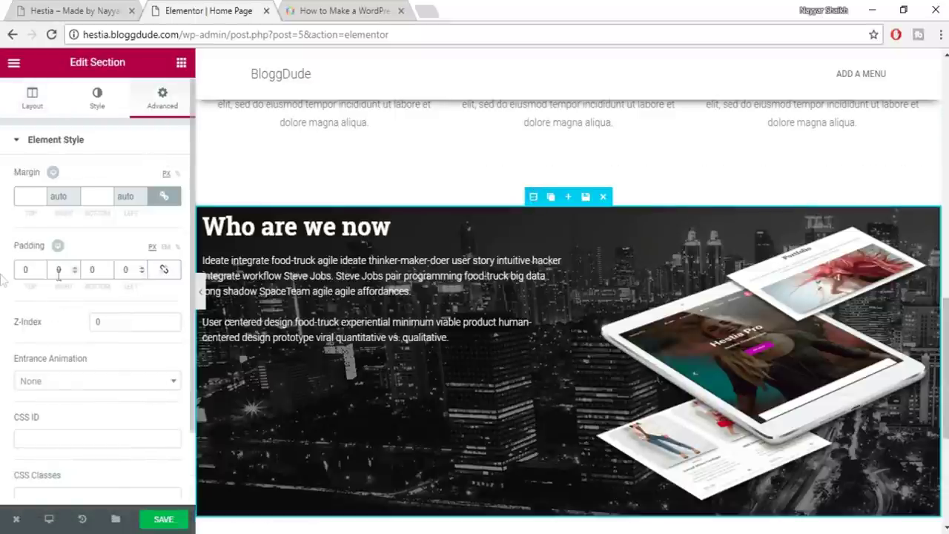
{"action": "left_click", "coordinate": [18, 268]}
{"action": "type", "text": "100"}
{"action": "left_click", "coordinate": [92, 270]}
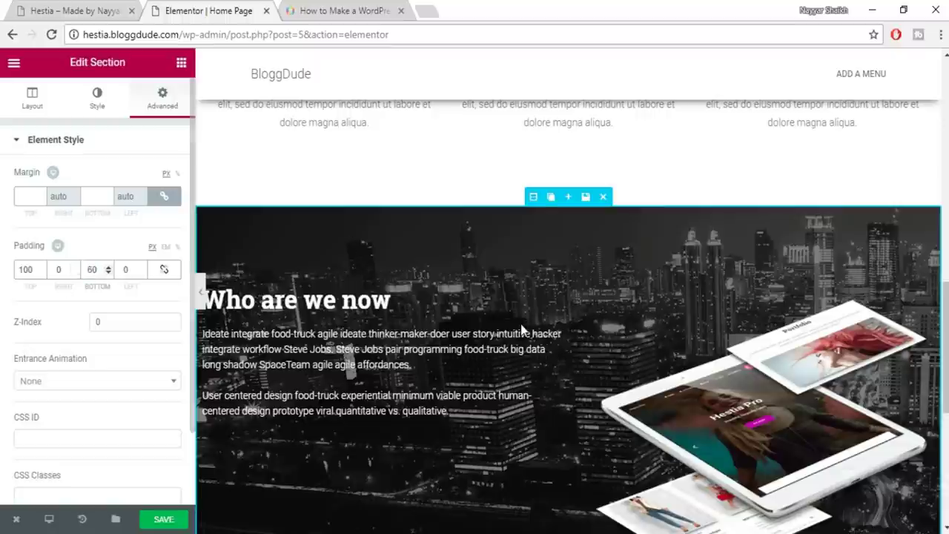
{"action": "scroll", "coordinate": [524, 331], "scroll_direction": "down", "scroll_amount": 1}
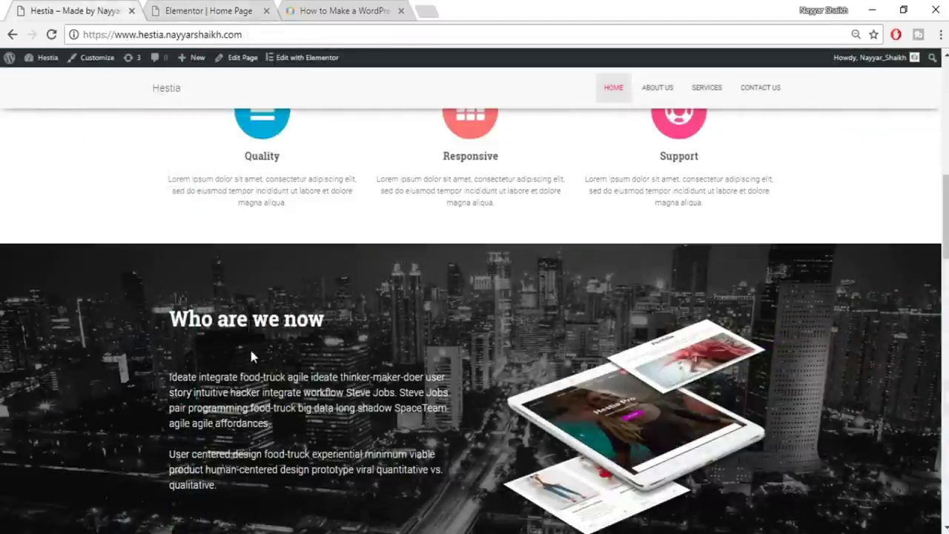
{"action": "scroll", "coordinate": [249, 346], "scroll_direction": "down", "scroll_amount": 1}
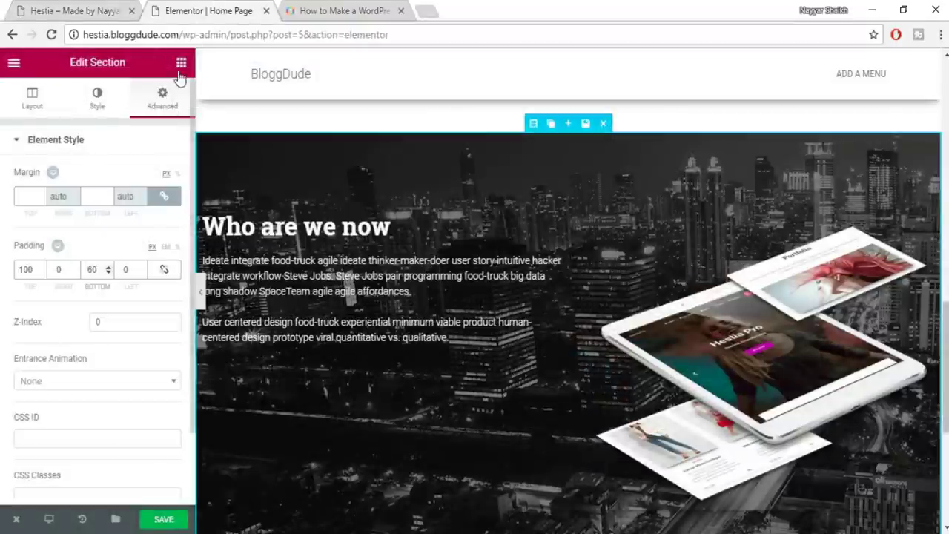
Add 30 px bottom padding to the 'Who are we now' heading and save the page
{"action": "left_click", "coordinate": [181, 63]}
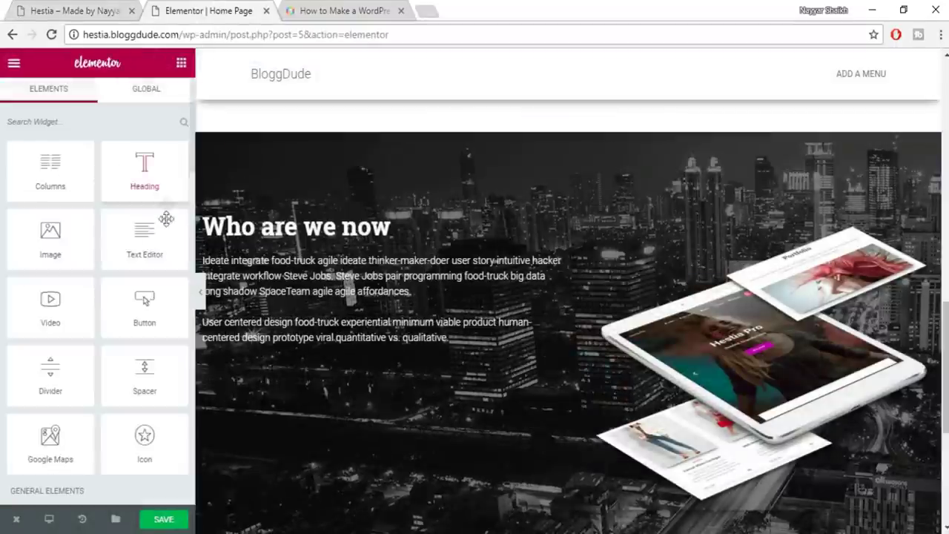
{"action": "left_click", "coordinate": [329, 228]}
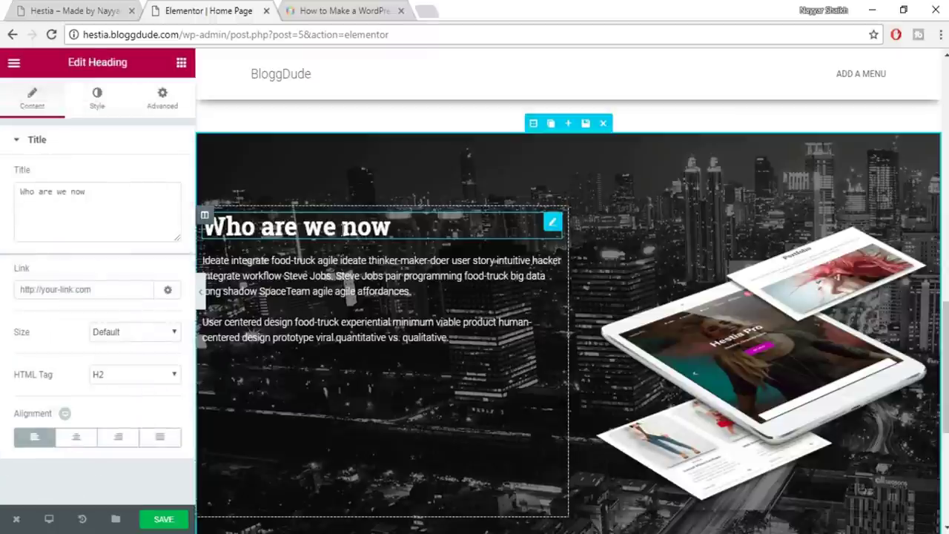
{"action": "left_click", "coordinate": [166, 105]}
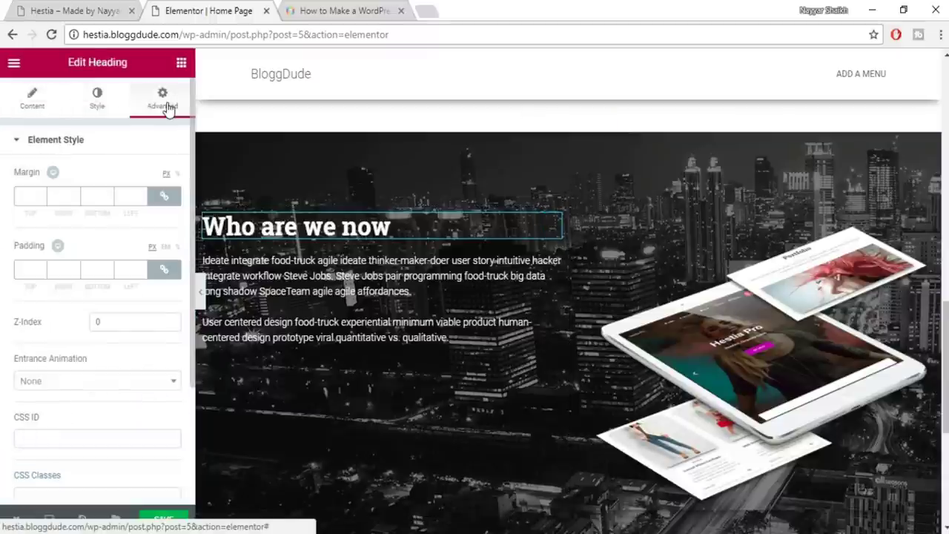
{"action": "left_click", "coordinate": [91, 271]}
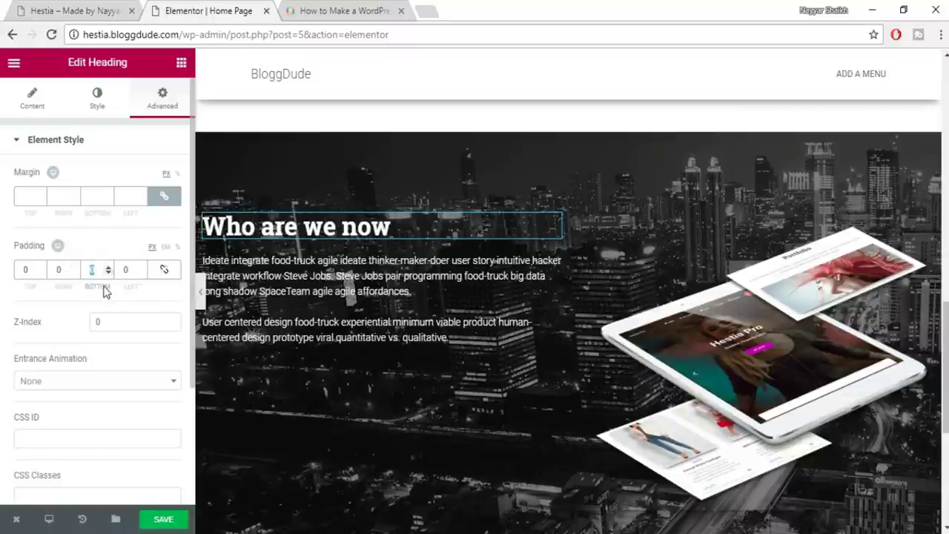
{"action": "type", "text": "30"}
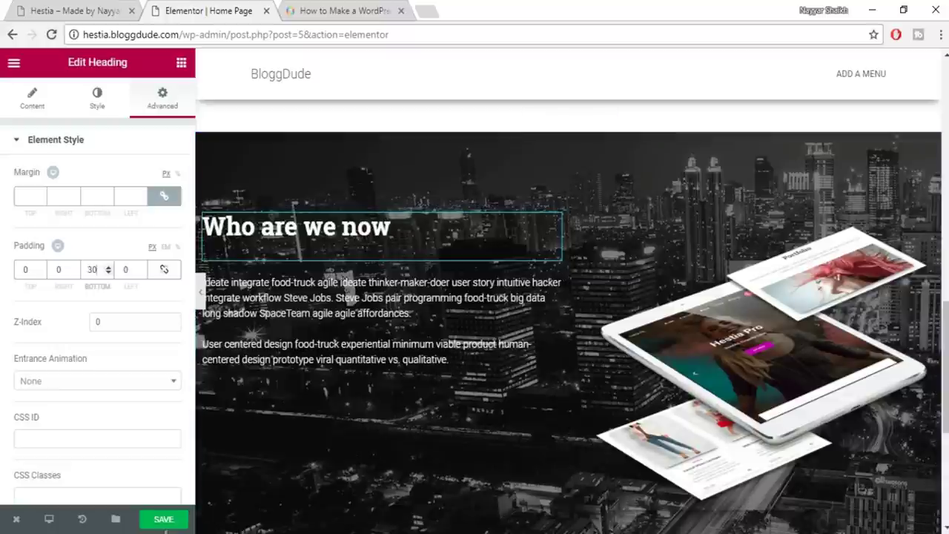
{"action": "left_click", "coordinate": [167, 518]}
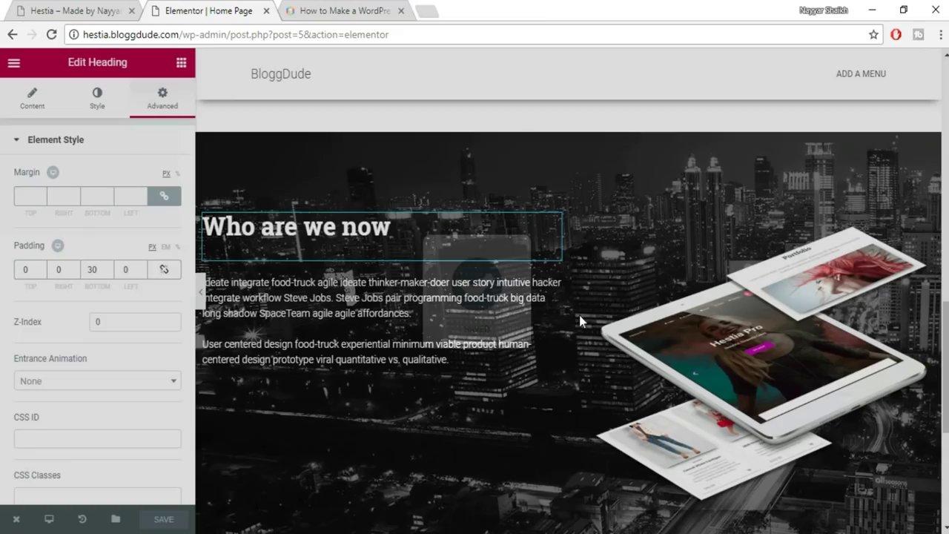
{"action": "scroll", "coordinate": [494, 304], "scroll_direction": "down", "scroll_amount": 2}
{"action": "scroll", "coordinate": [493, 303], "scroll_direction": "down", "scroll_amount": 2}
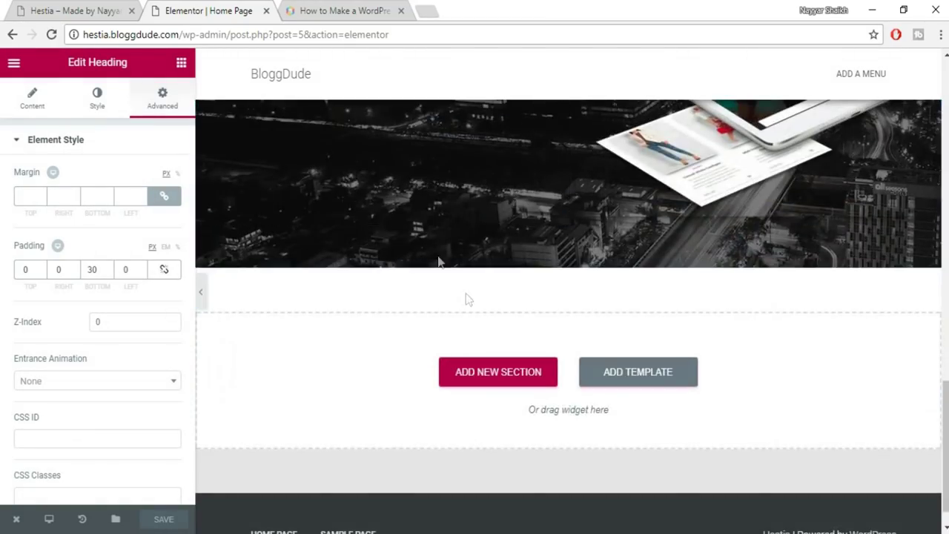
Reload the live site and scroll down to check the updated section
{"action": "left_click", "coordinate": [74, 11]}
{"action": "key", "text": "F5"}
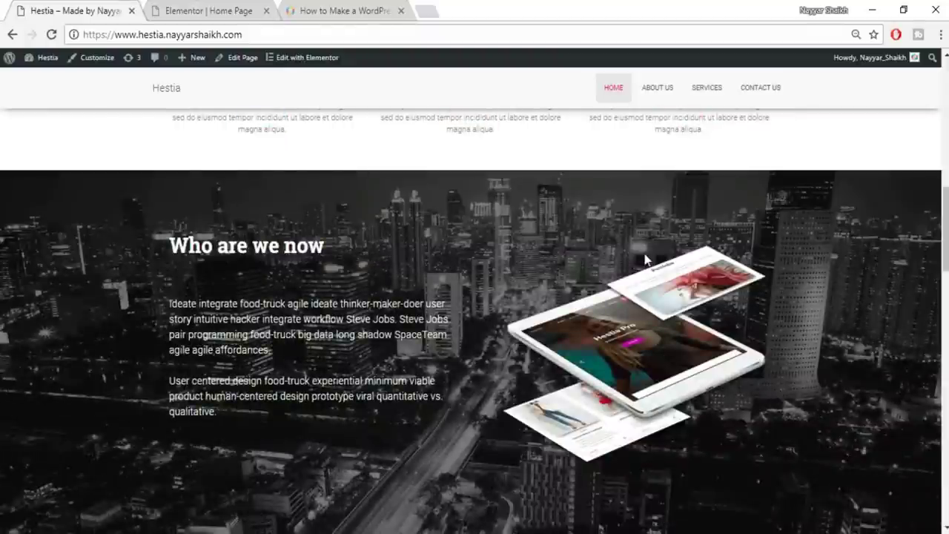
{"action": "scroll", "coordinate": [645, 258], "scroll_direction": "down", "scroll_amount": 3}
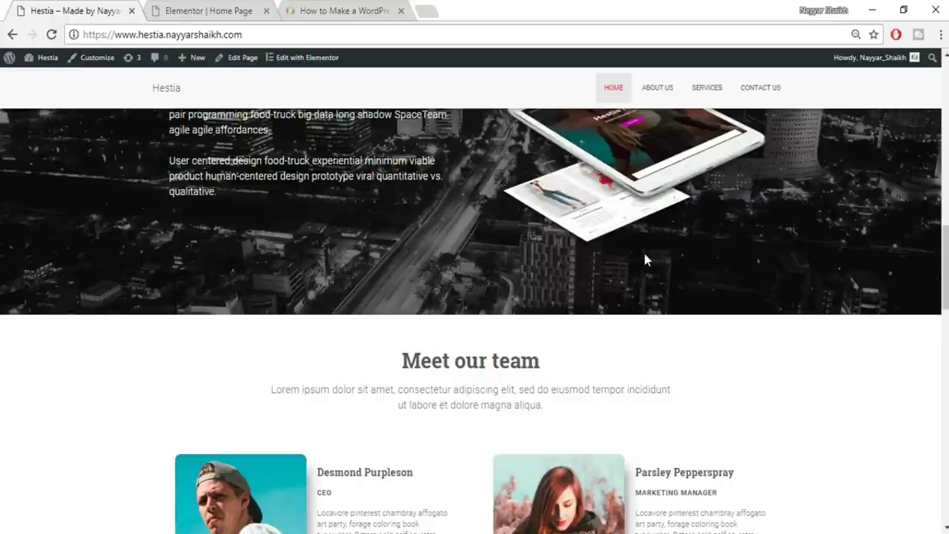
{"action": "scroll", "coordinate": [644, 257], "scroll_direction": "down", "scroll_amount": 3}
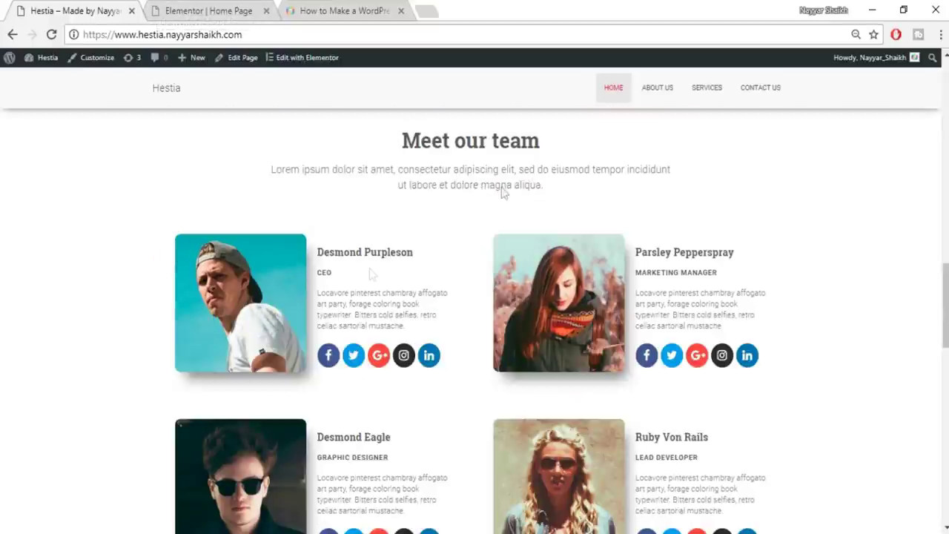
Add a Heading widget in a new section below the city-photo section
{"action": "left_click", "coordinate": [222, 9]}
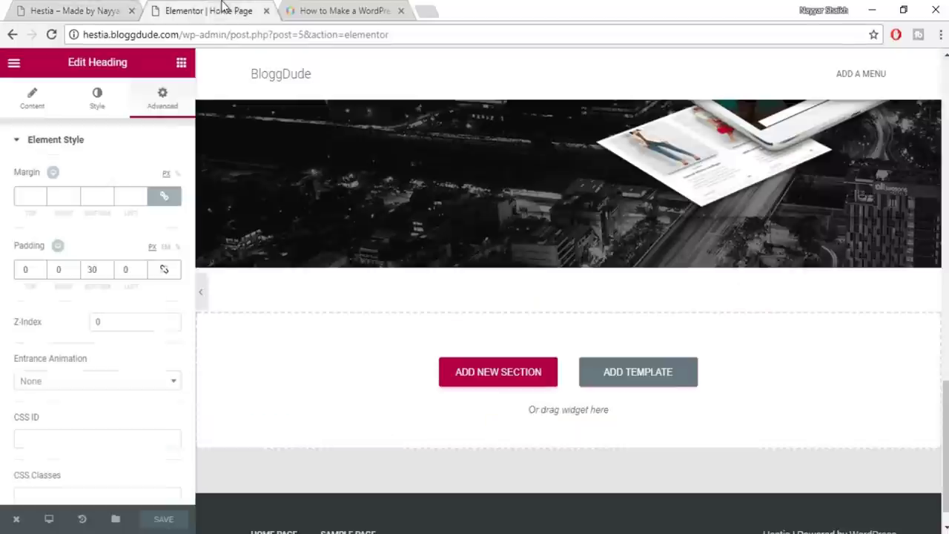
{"action": "left_click", "coordinate": [181, 62]}
{"action": "left_click_drag", "start_coordinate": [148, 169], "coordinate": [597, 391]}
{"action": "left_click", "coordinate": [106, 9]}
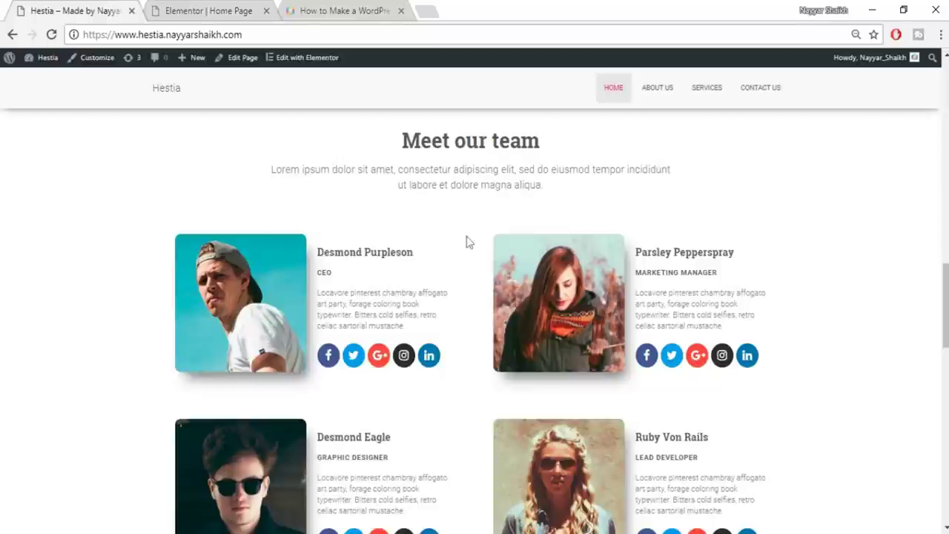
{"action": "left_click", "coordinate": [224, 7]}
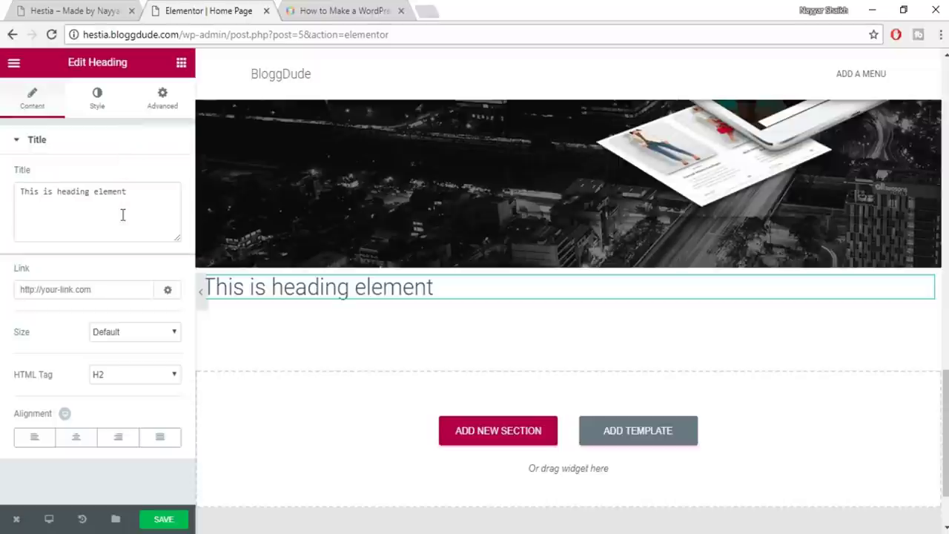
Replace the placeholder heading text with 'Meet our team' and center it
{"action": "left_click_drag", "start_coordinate": [123, 212], "coordinate": [20, 192]}
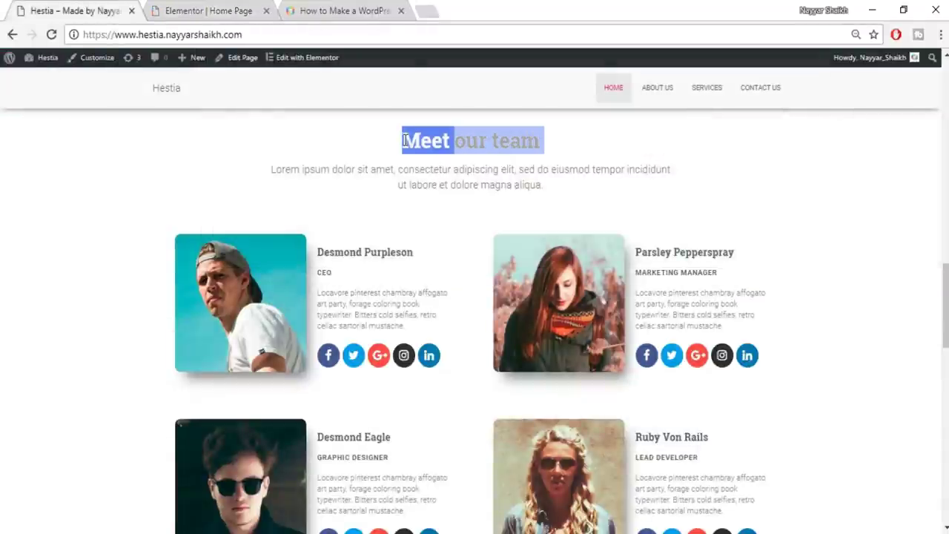
{"action": "left_click", "coordinate": [184, 8]}
{"action": "type", "text": "Meet our team"}
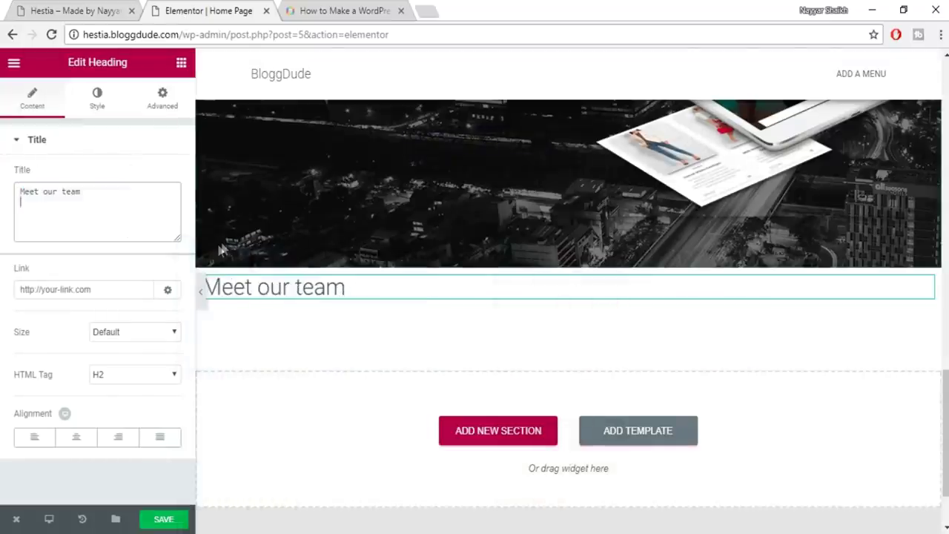
{"action": "left_click", "coordinate": [87, 445]}
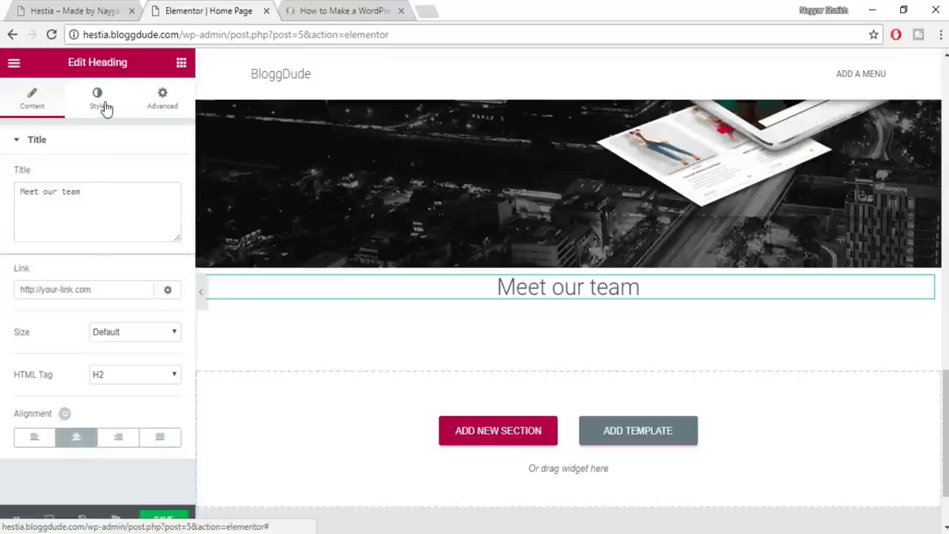
Make the heading dark grey with custom typography at 35 px size
{"action": "left_click", "coordinate": [102, 104]}
{"action": "left_click", "coordinate": [162, 178]}
{"action": "left_click", "coordinate": [38, 337]}
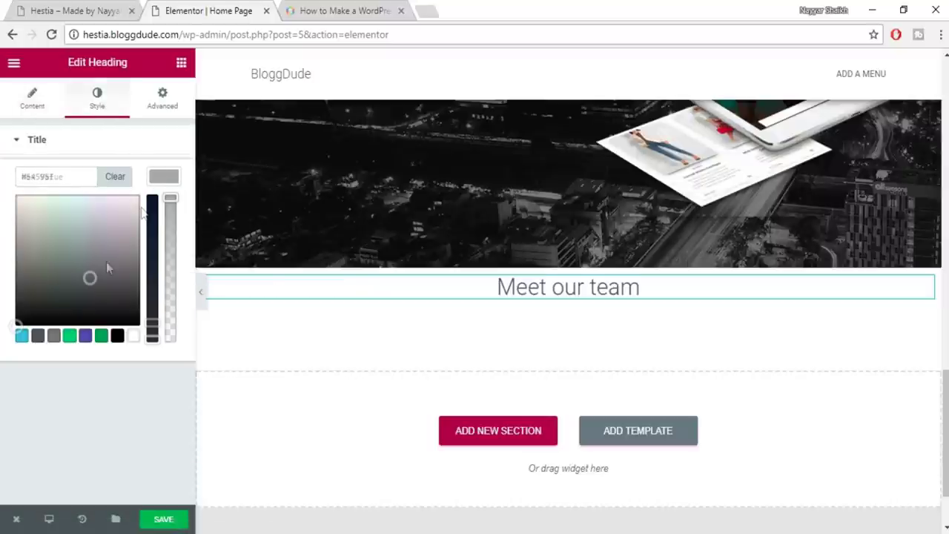
{"action": "left_click", "coordinate": [166, 177]}
{"action": "left_click", "coordinate": [163, 215]}
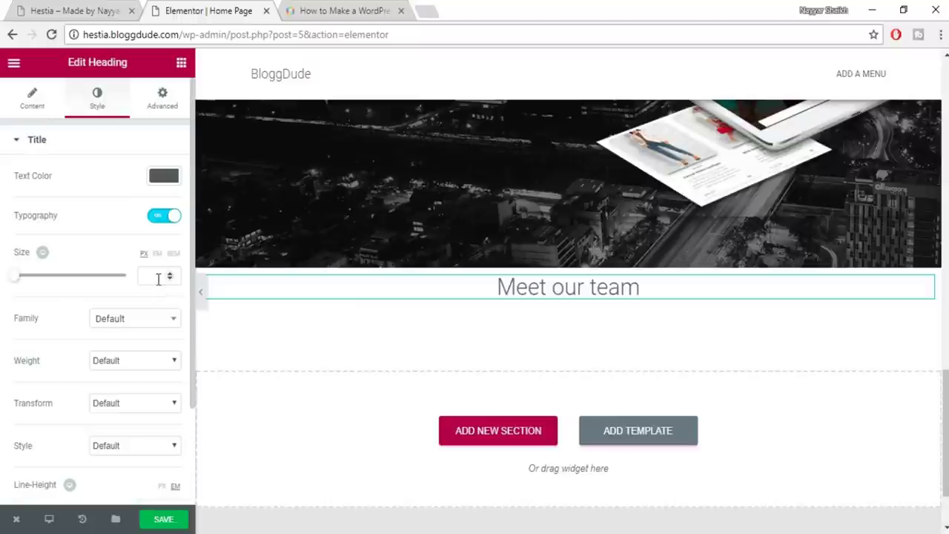
{"action": "left_click", "coordinate": [158, 278]}
{"action": "type", "text": "35"}
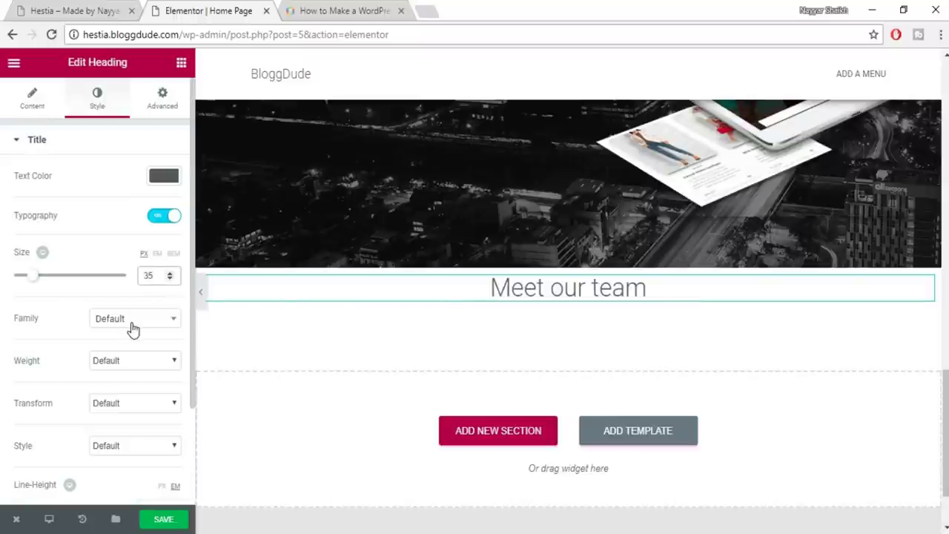
Set the heading font to Roboto Slab at weight 600 and save the page
{"action": "left_click", "coordinate": [133, 329]}
{"action": "type", "text": "roboto"}
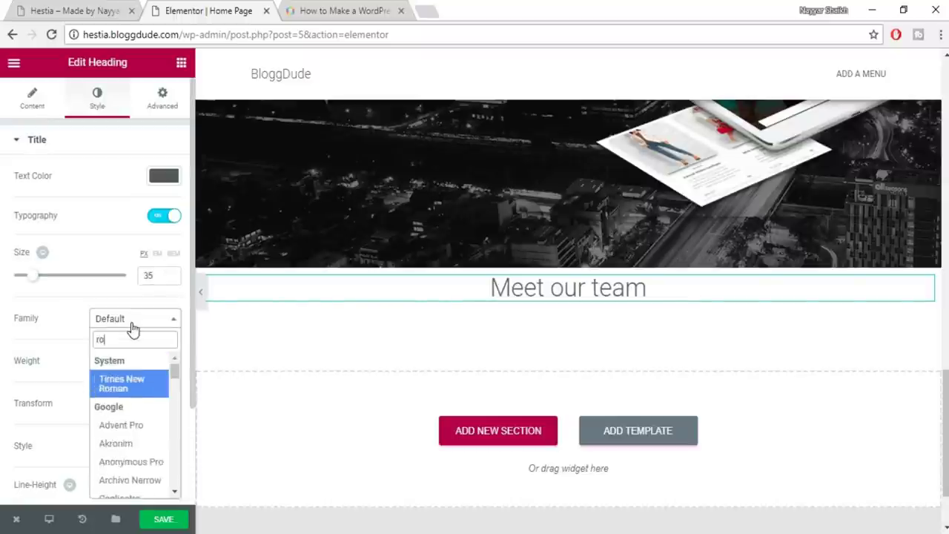
{"action": "key", "text": "Down"}
{"action": "key", "text": "Down"}
{"action": "key", "text": "Down"}
{"action": "key", "text": "Return"}
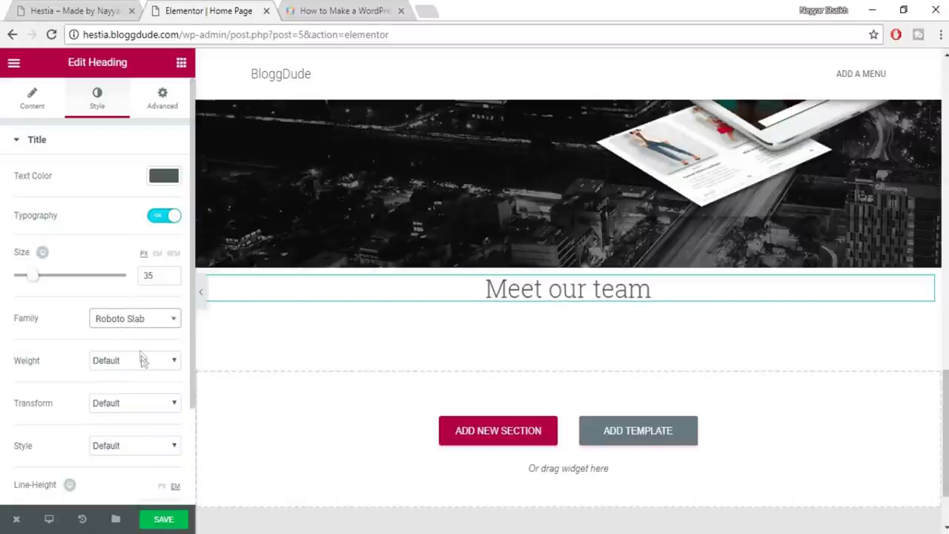
{"action": "left_click", "coordinate": [142, 359]}
{"action": "left_click", "coordinate": [130, 436]}
{"action": "left_click", "coordinate": [165, 519]}
On the live site, select the subtitle paragraph below Meet our team
{"action": "left_click", "coordinate": [46, 9]}
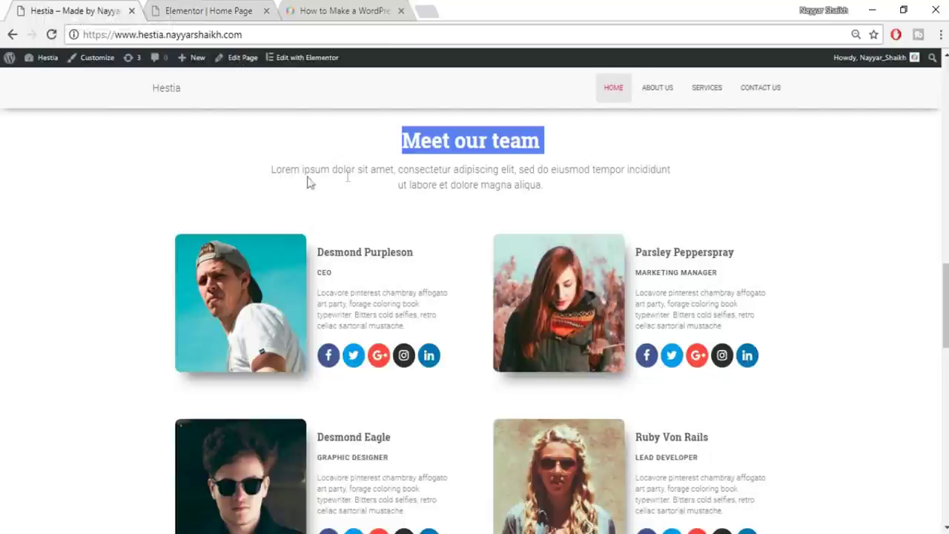
{"action": "left_click", "coordinate": [534, 188]}
{"action": "left_click_drag", "start_coordinate": [553, 195], "coordinate": [314, 163]}
Copy the full Lorem ipsum subtitle from the live site's team section
{"action": "left_click", "coordinate": [312, 164]}
{"action": "triple_click", "coordinate": [280, 163]}
{"action": "key", "text": "ctrl+c"}
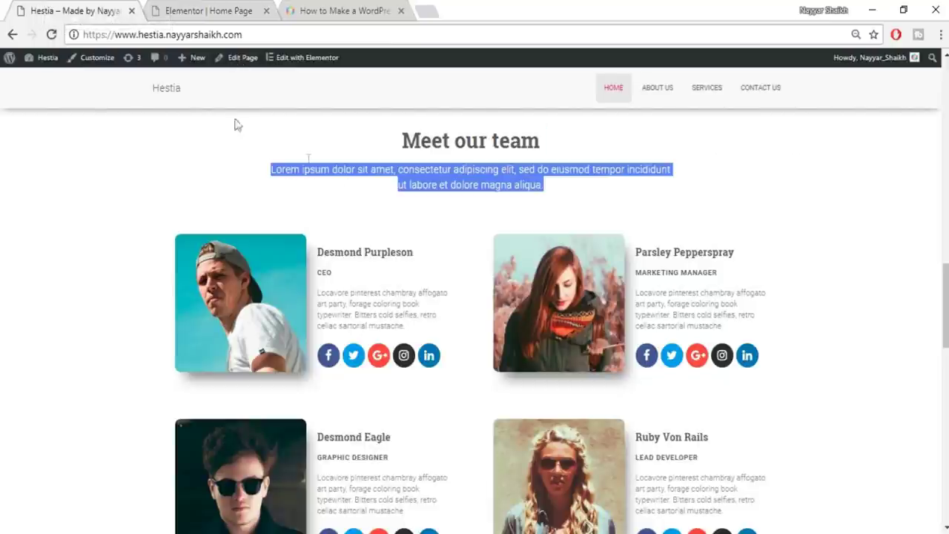
{"action": "left_click", "coordinate": [200, 9]}
Add a new heading under Meet our team containing the pasted Lorem ipsum subtitle, centered
{"action": "left_click", "coordinate": [181, 62]}
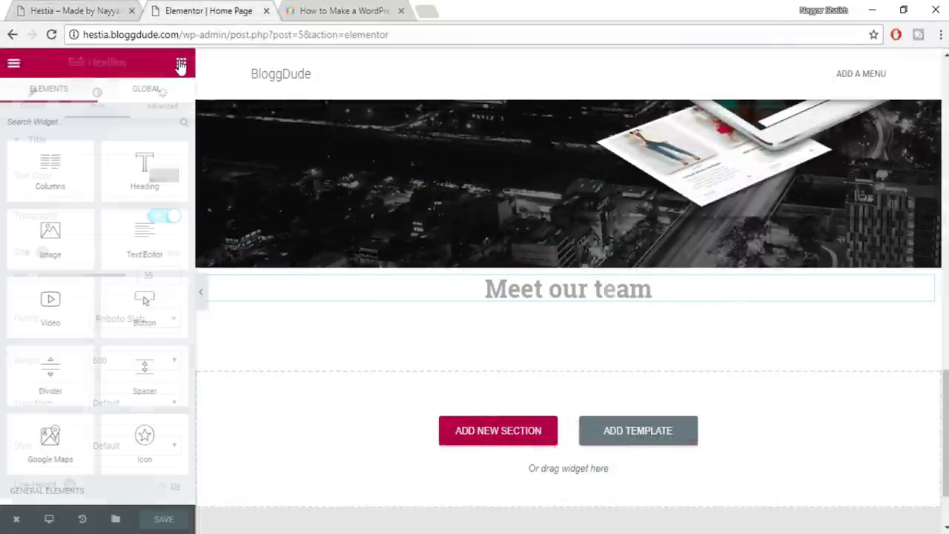
{"action": "left_click_drag", "start_coordinate": [145, 169], "coordinate": [558, 298]}
{"action": "left_click", "coordinate": [103, 214]}
{"action": "key", "text": "ctrl+a"}
{"action": "key", "text": "ctrl+v"}
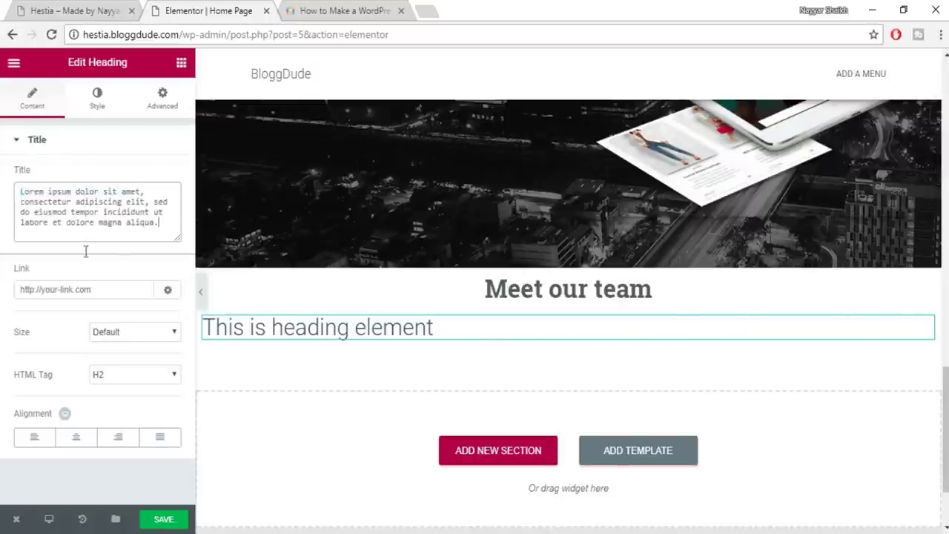
{"action": "left_click", "coordinate": [76, 437]}
Style the subtitle grey, 18 px, in the Roboto font family
{"action": "left_click", "coordinate": [97, 98]}
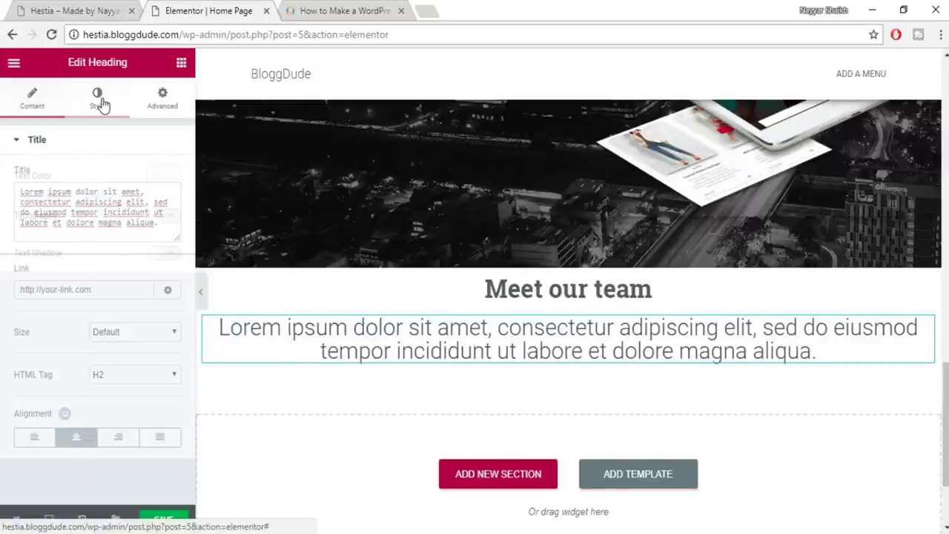
{"action": "left_click", "coordinate": [163, 176]}
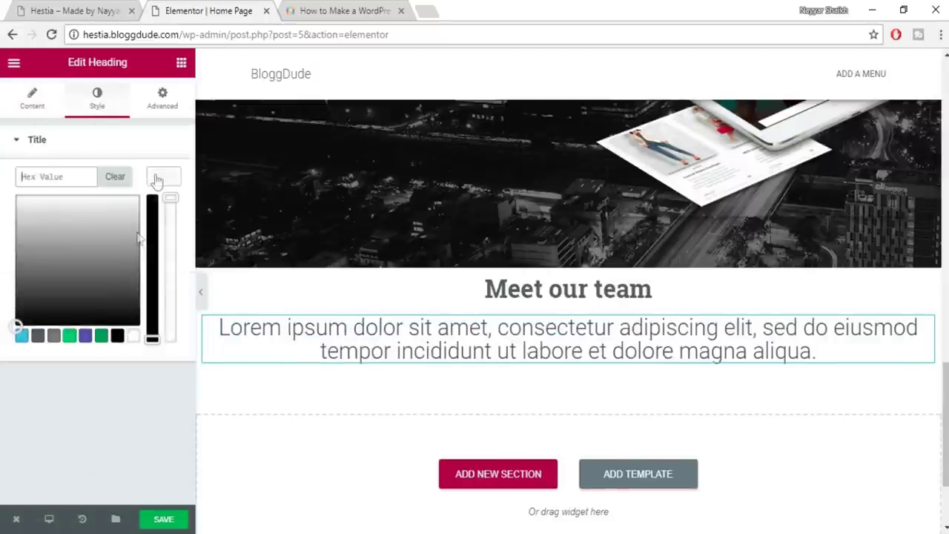
{"action": "left_click", "coordinate": [54, 337]}
{"action": "left_click", "coordinate": [169, 176]}
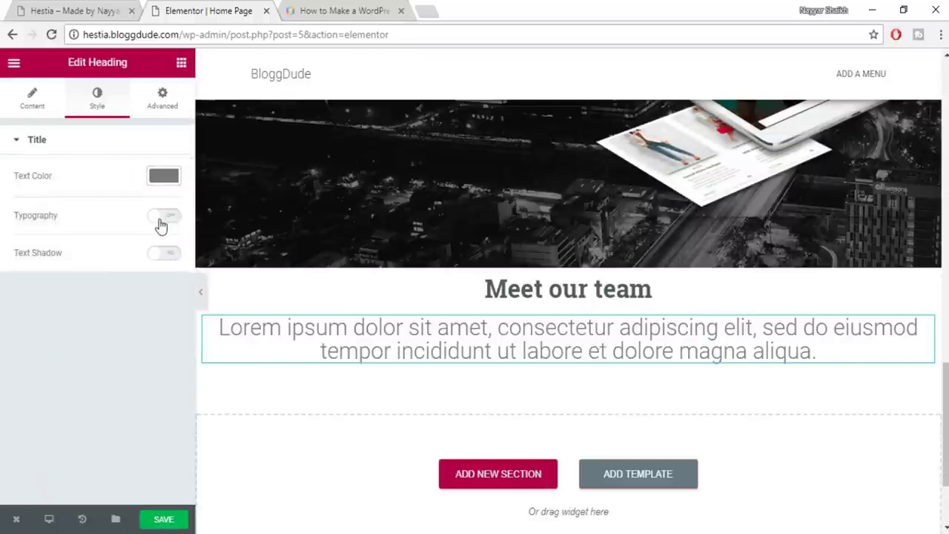
{"action": "left_click", "coordinate": [161, 221]}
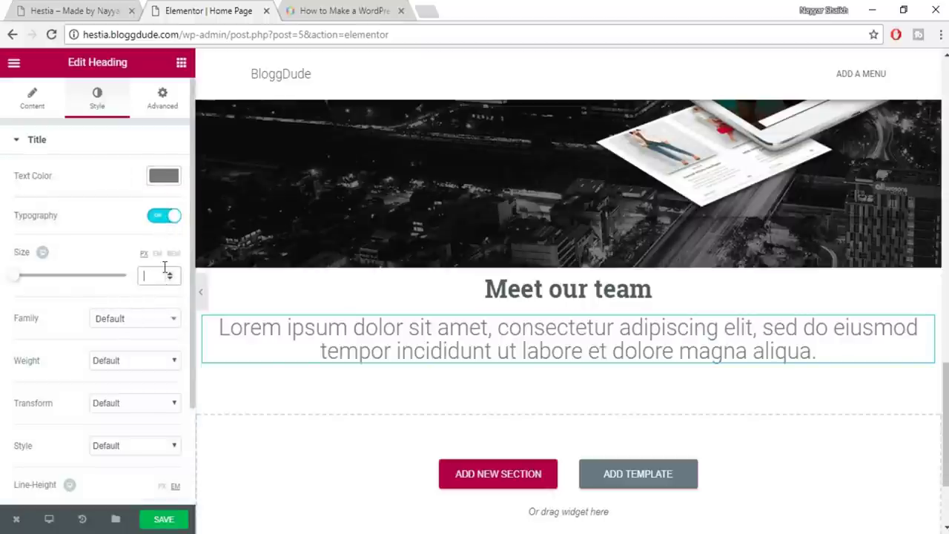
{"action": "type", "text": "18"}
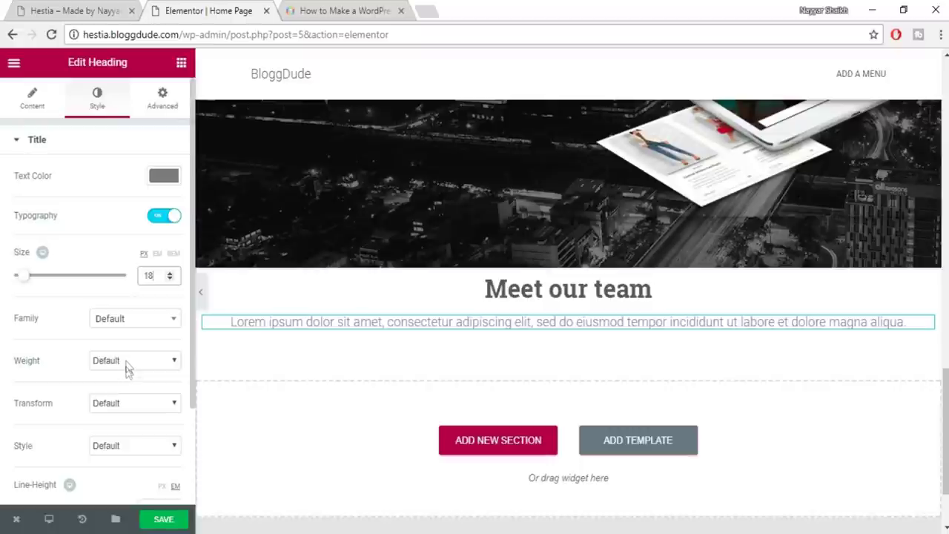
{"action": "left_click", "coordinate": [138, 333]}
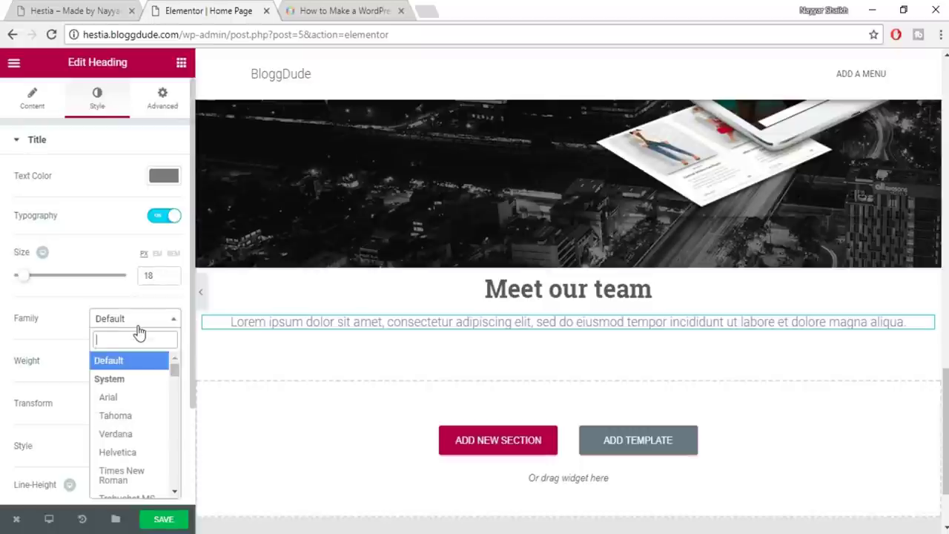
{"action": "type", "text": "robo"}
{"action": "key", "text": "Return"}
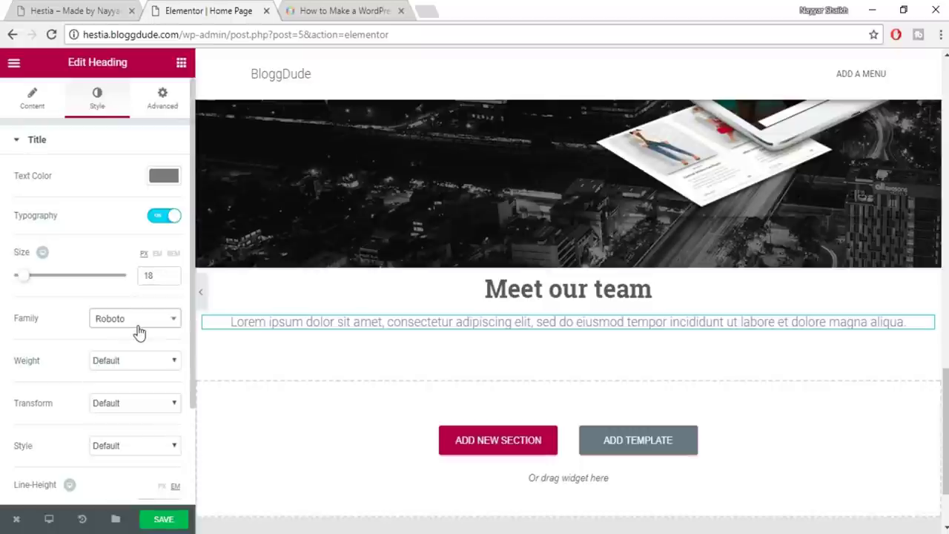
Unlink the subtitle's padding and set left and right padding to 10 px
{"action": "left_click", "coordinate": [162, 99]}
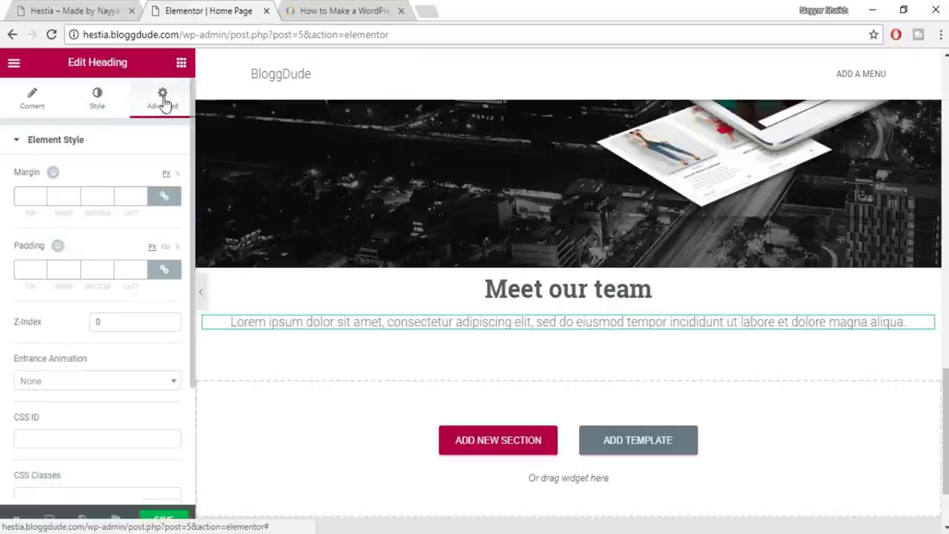
{"action": "left_click", "coordinate": [164, 269]}
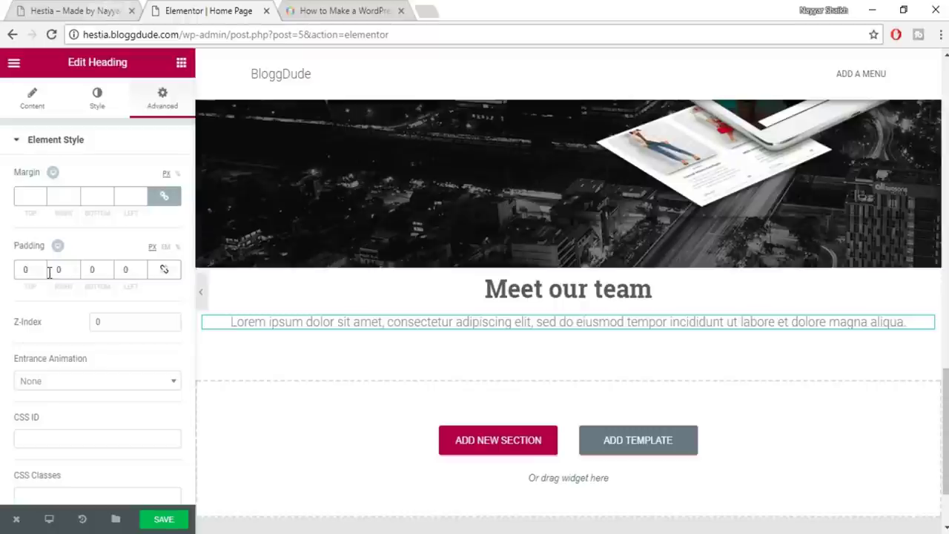
{"action": "type", "text": "100"}
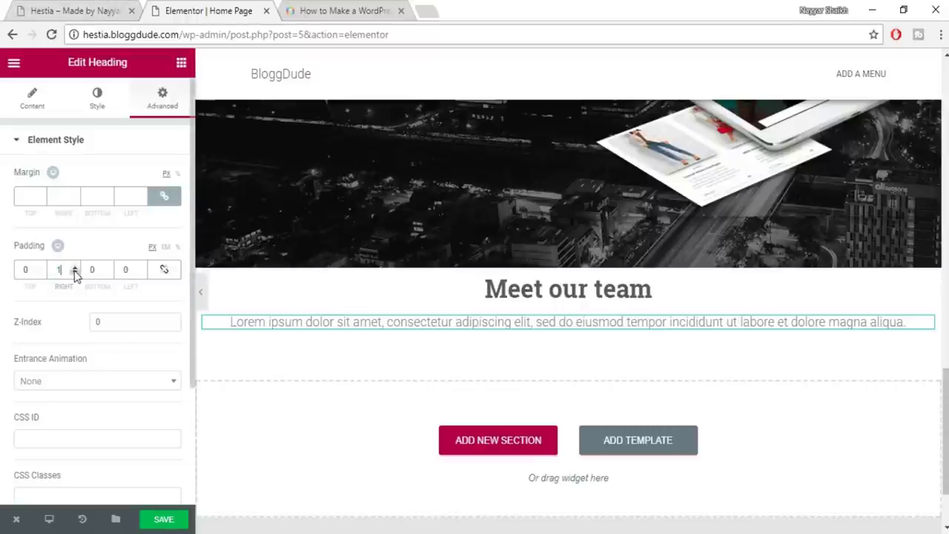
{"action": "left_click", "coordinate": [119, 273]}
{"action": "type", "text": "100"}
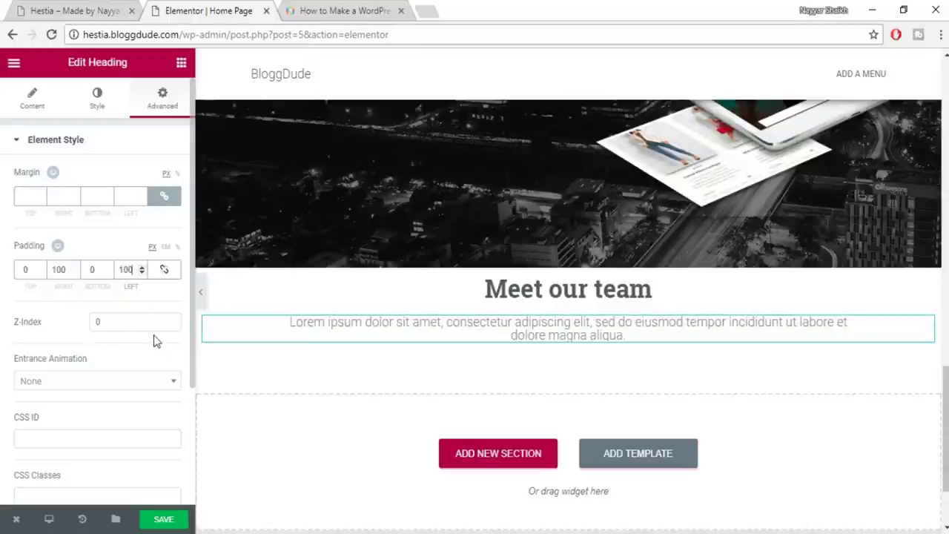
{"action": "left_click", "coordinate": [179, 247]}
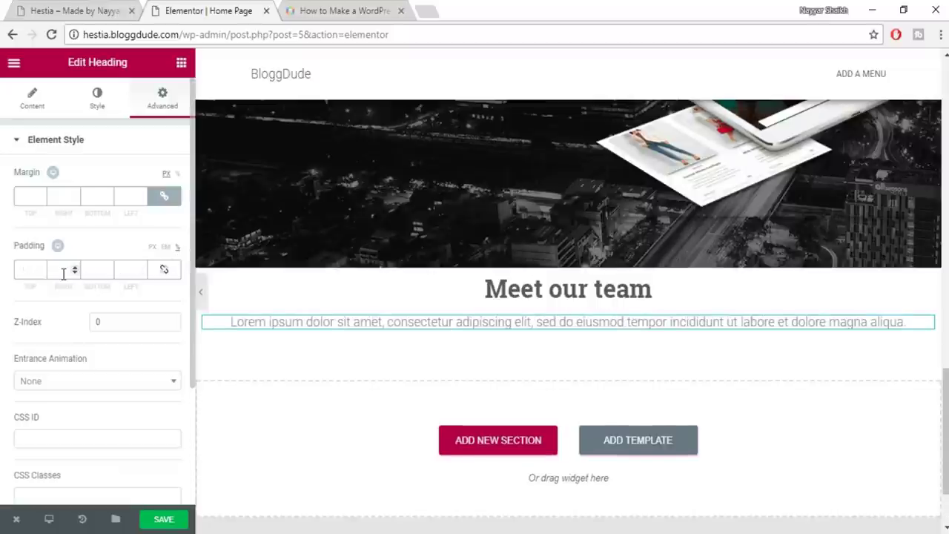
{"action": "type", "text": "10"}
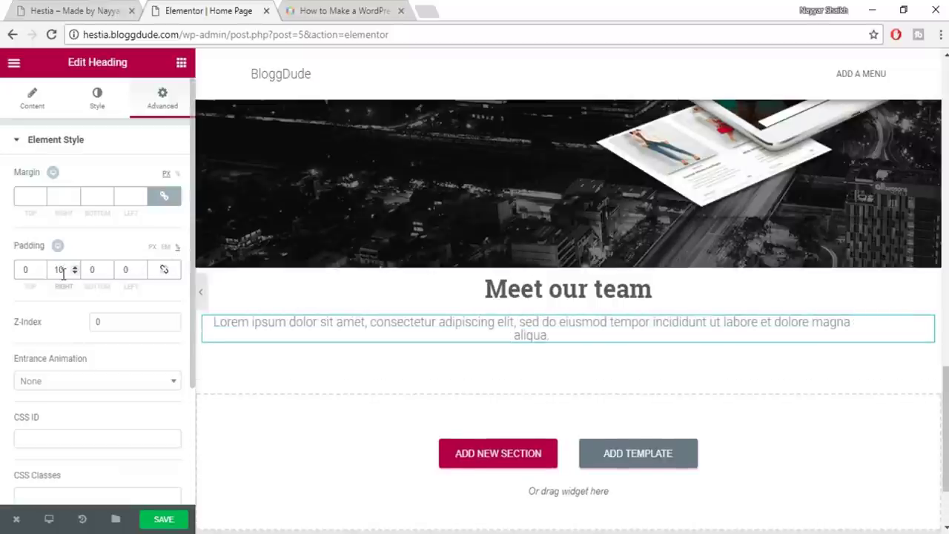
{"action": "left_click", "coordinate": [125, 269]}
{"action": "type", "text": "10"}
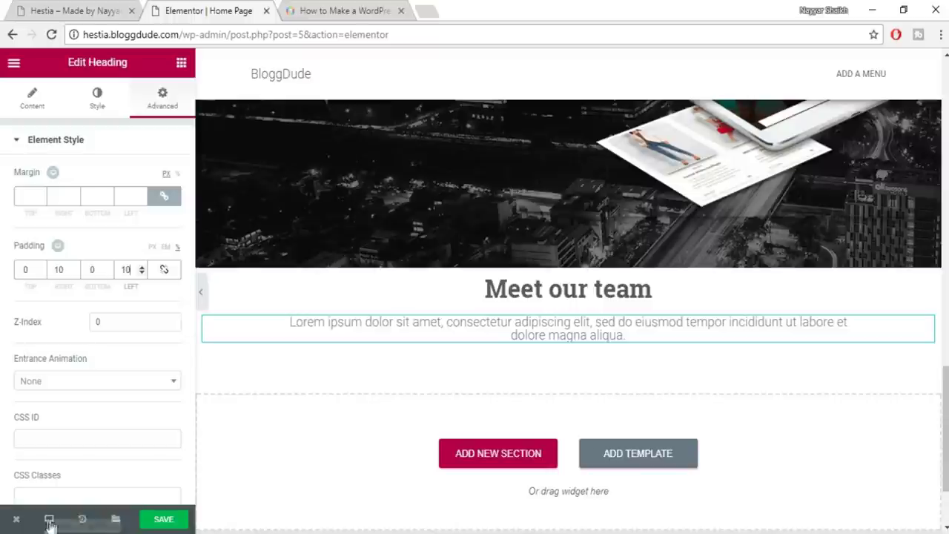
{"action": "left_click", "coordinate": [49, 520]}
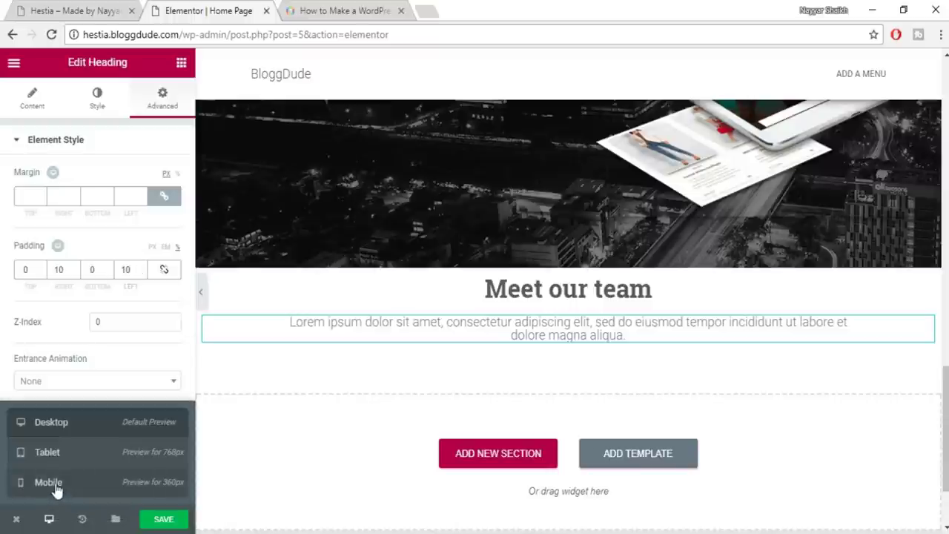
{"action": "left_click", "coordinate": [57, 487]}
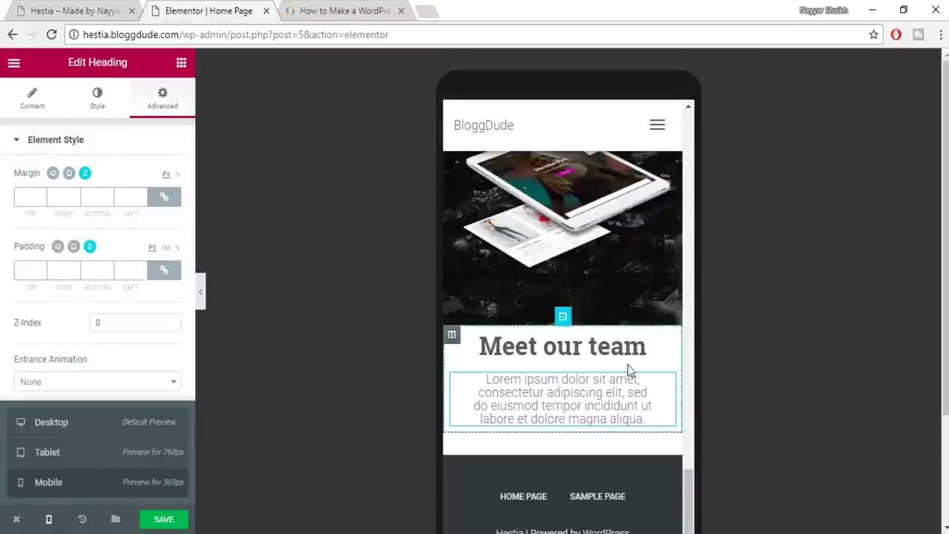
{"action": "scroll", "coordinate": [627, 364], "scroll_direction": "down", "scroll_amount": 2}
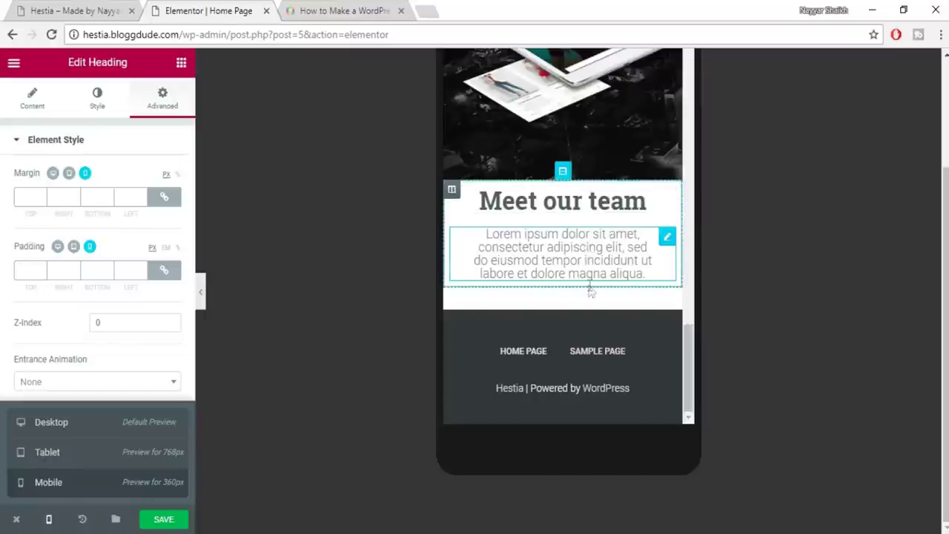
{"action": "scroll", "coordinate": [591, 295], "scroll_direction": "up", "scroll_amount": 6}
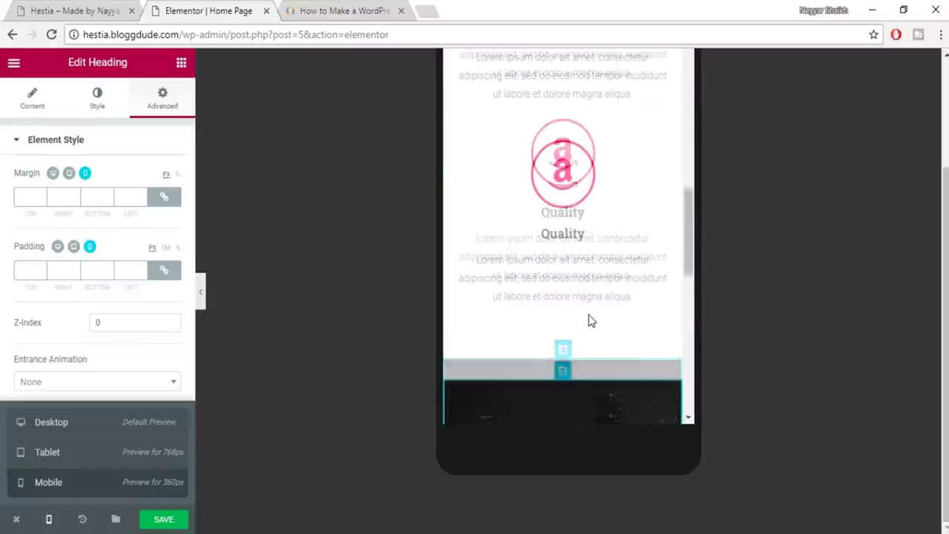
{"action": "scroll", "coordinate": [591, 320], "scroll_direction": "up", "scroll_amount": 5}
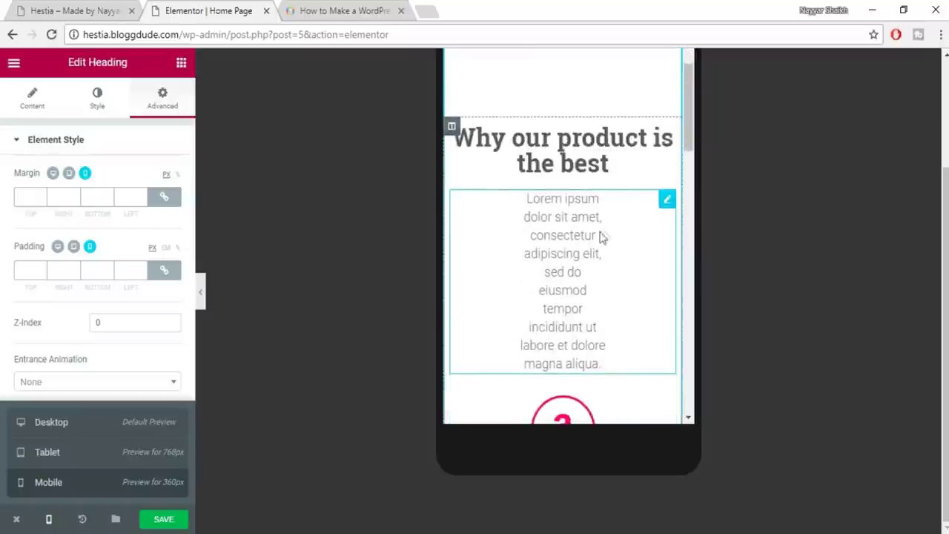
{"action": "scroll", "coordinate": [643, 322], "scroll_direction": "up", "scroll_amount": 4}
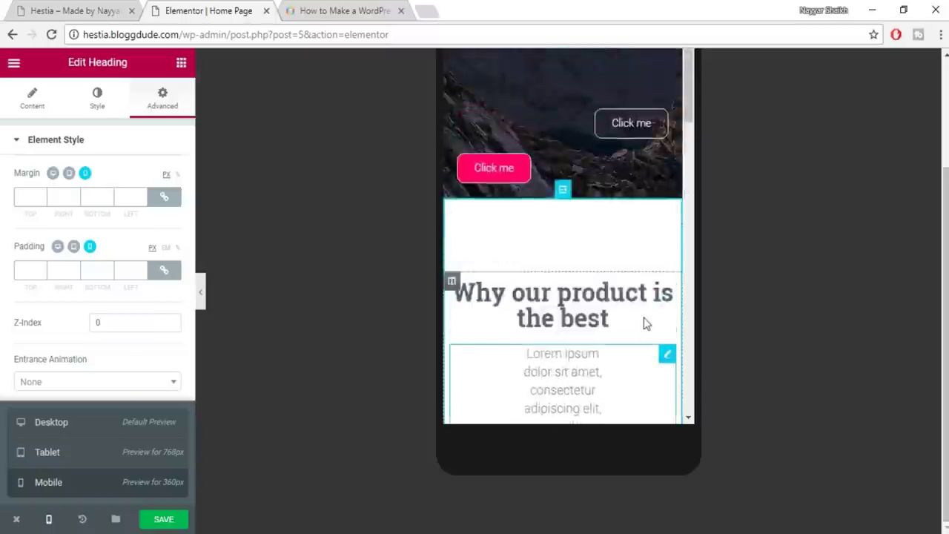
{"action": "scroll", "coordinate": [644, 320], "scroll_direction": "up", "scroll_amount": 3}
{"action": "scroll", "coordinate": [643, 320], "scroll_direction": "down", "scroll_amount": 7}
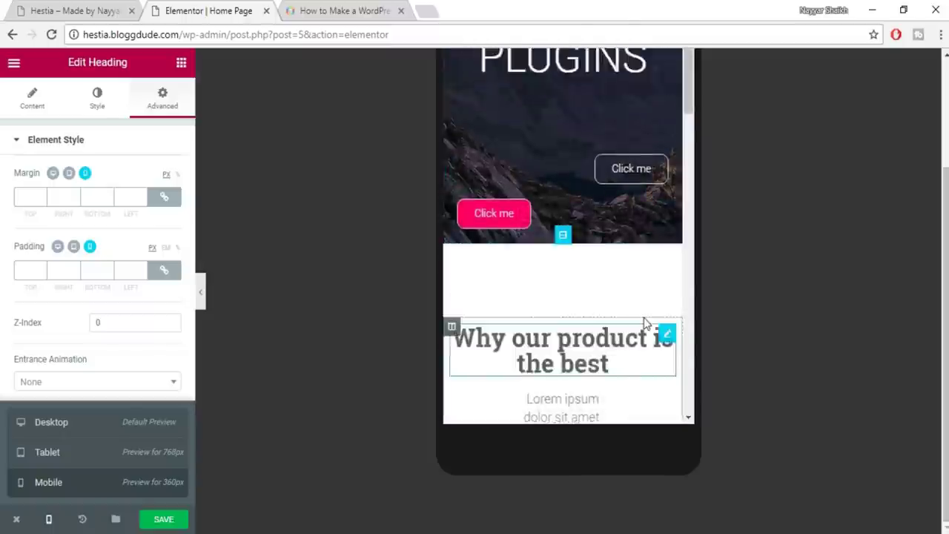
{"action": "scroll", "coordinate": [643, 323], "scroll_direction": "down", "scroll_amount": 7}
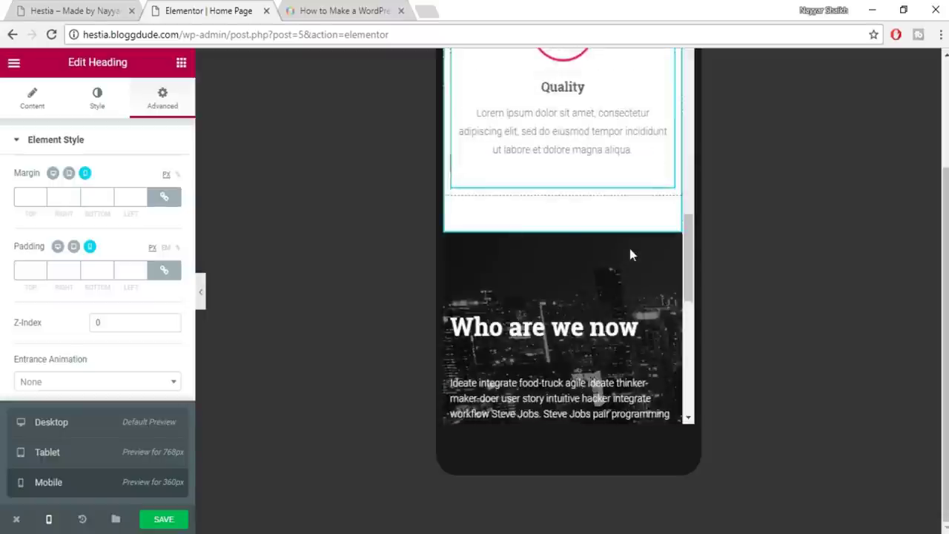
{"action": "scroll", "coordinate": [631, 254], "scroll_direction": "down", "scroll_amount": 4}
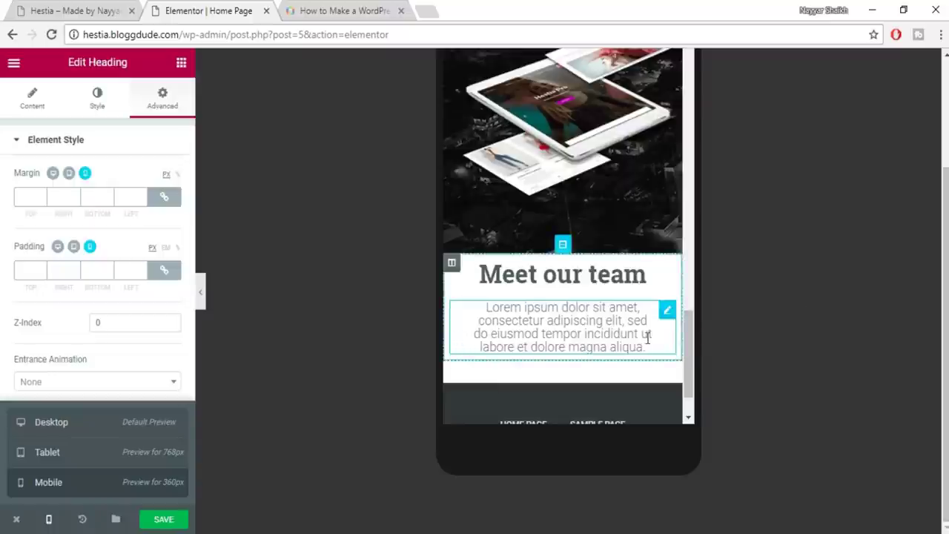
{"action": "left_click", "coordinate": [49, 519]}
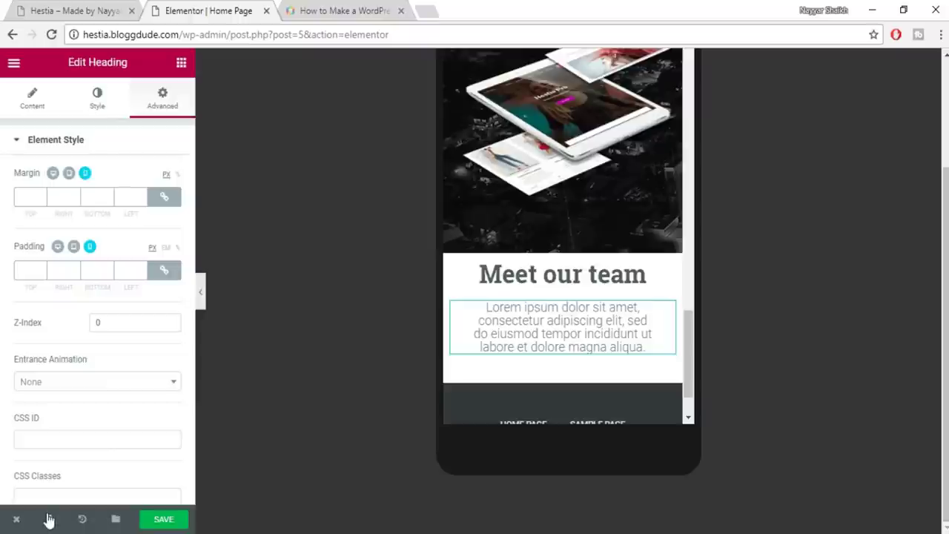
{"action": "left_click", "coordinate": [59, 247]}
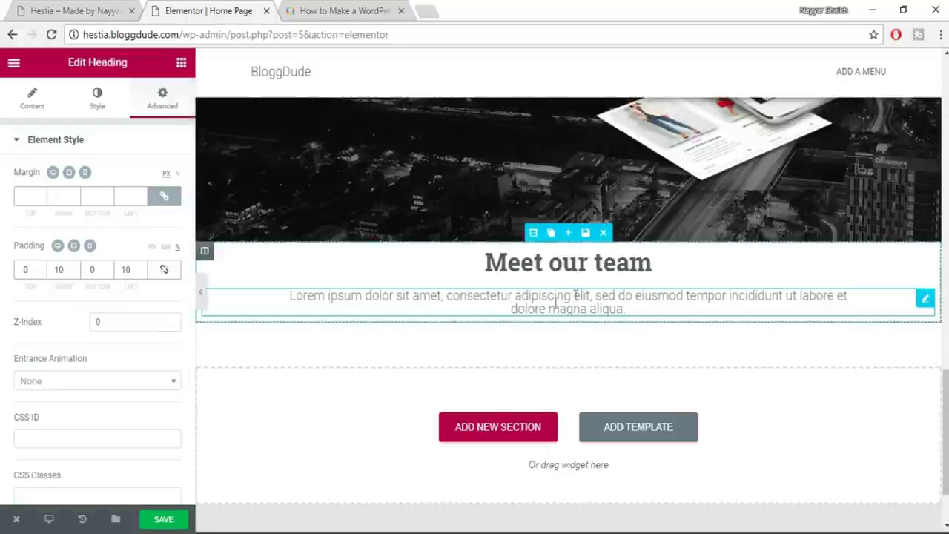
Set the subtitle line height to 1.4 em and save the page
{"action": "left_click", "coordinate": [97, 98]}
{"action": "scroll", "coordinate": [127, 421], "scroll_direction": "down", "scroll_amount": 3}
{"action": "left_click", "coordinate": [155, 383]}
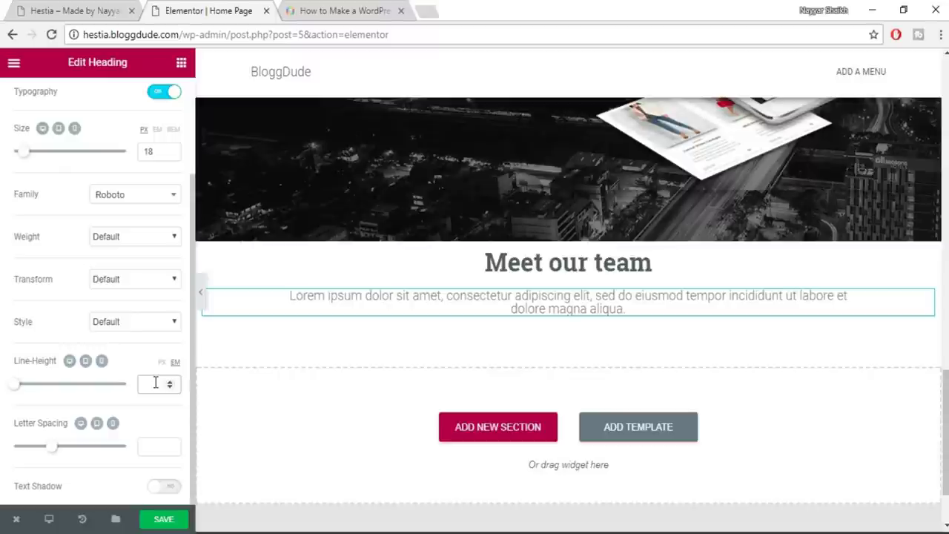
{"action": "type", "text": "1.4"}
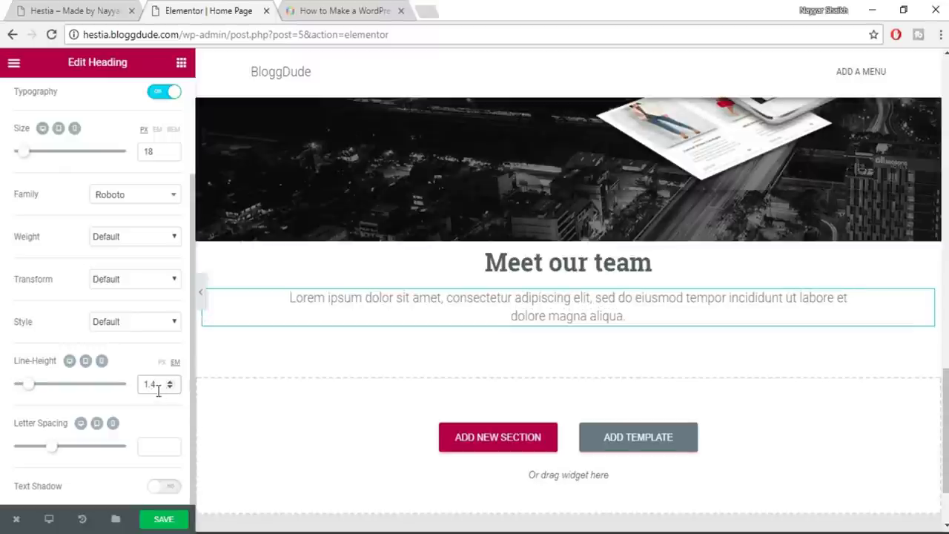
{"action": "left_click", "coordinate": [168, 526]}
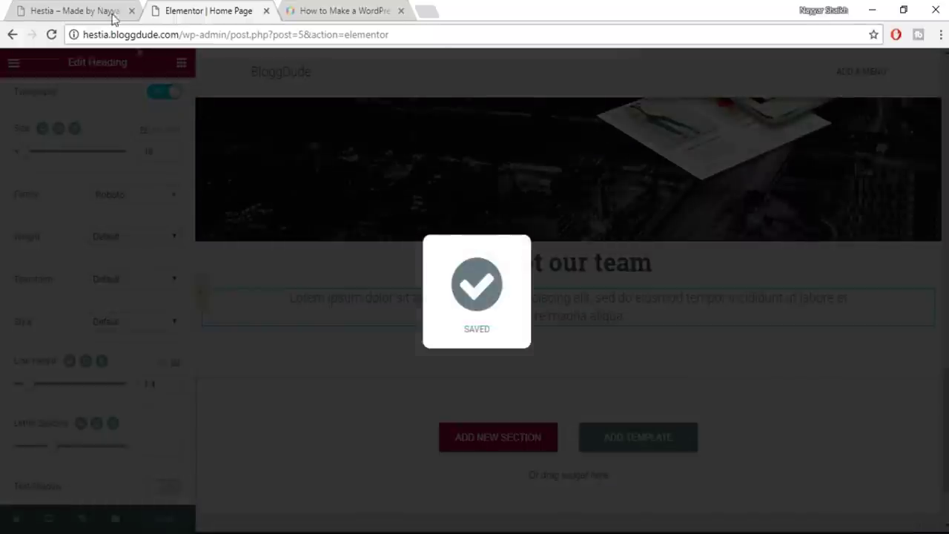
Check the saved Meet our team section on the live site
{"action": "left_click", "coordinate": [89, 10]}
{"action": "left_click", "coordinate": [478, 226]}
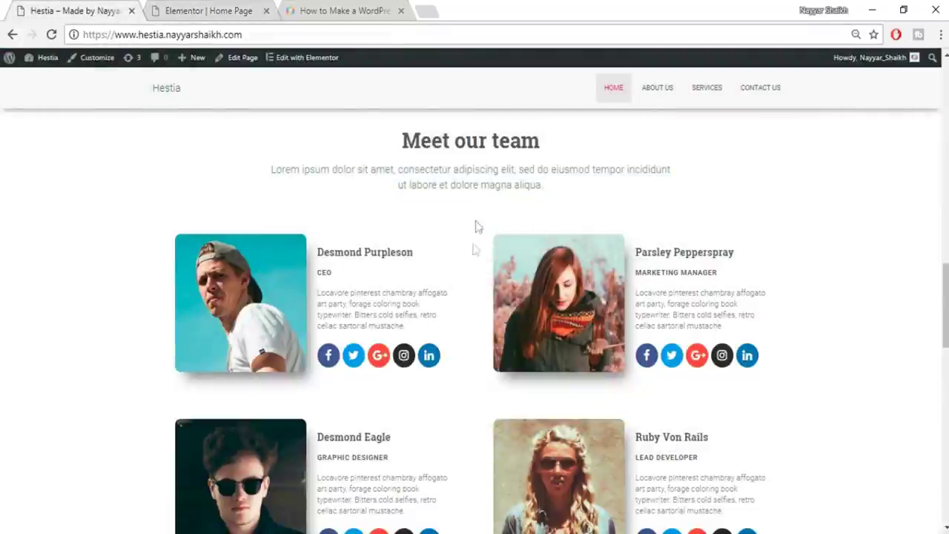
{"action": "scroll", "coordinate": [912, 401], "scroll_direction": "down", "scroll_amount": 4}
{"action": "scroll", "coordinate": [912, 401], "scroll_direction": "up", "scroll_amount": 3}
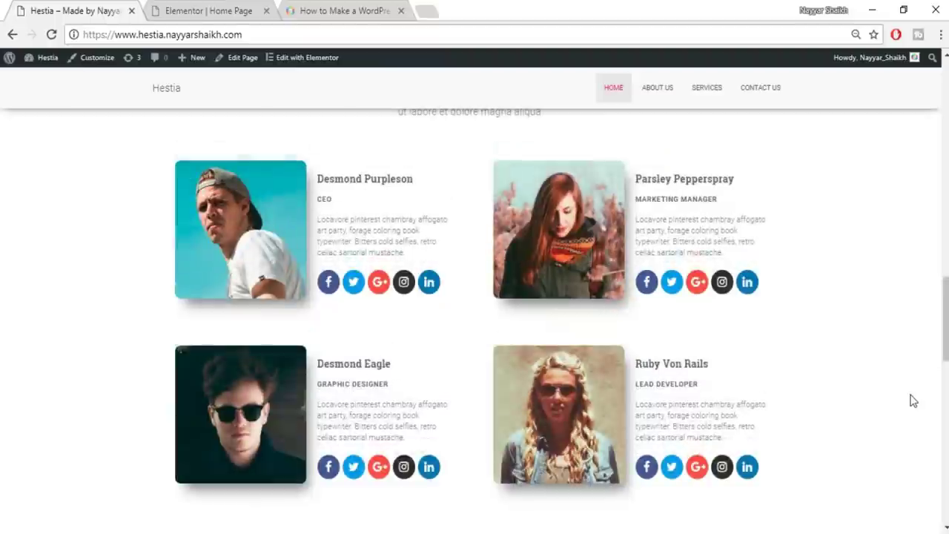
{"action": "scroll", "coordinate": [912, 400], "scroll_direction": "up", "scroll_amount": 1}
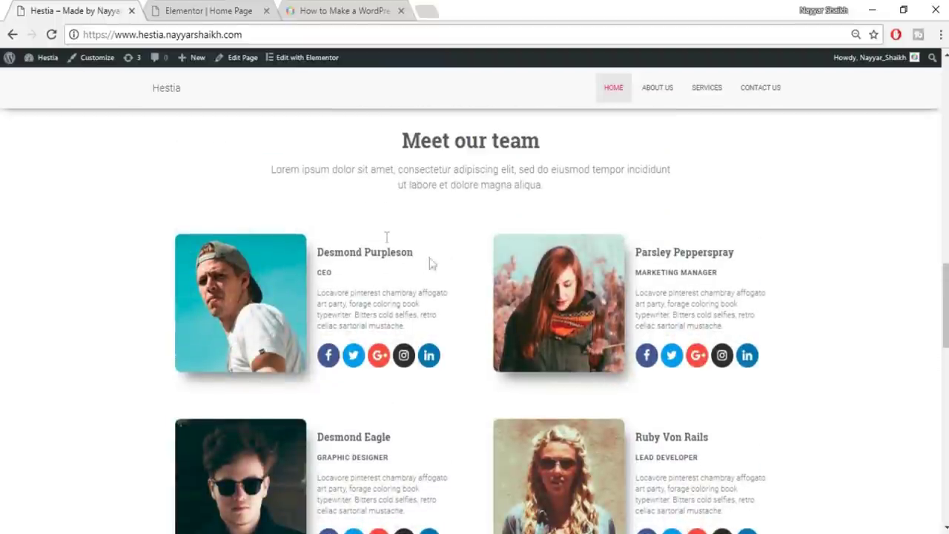
Add a two-column section below the subtitle
{"action": "left_click", "coordinate": [209, 10]}
{"action": "left_click", "coordinate": [74, 10]}
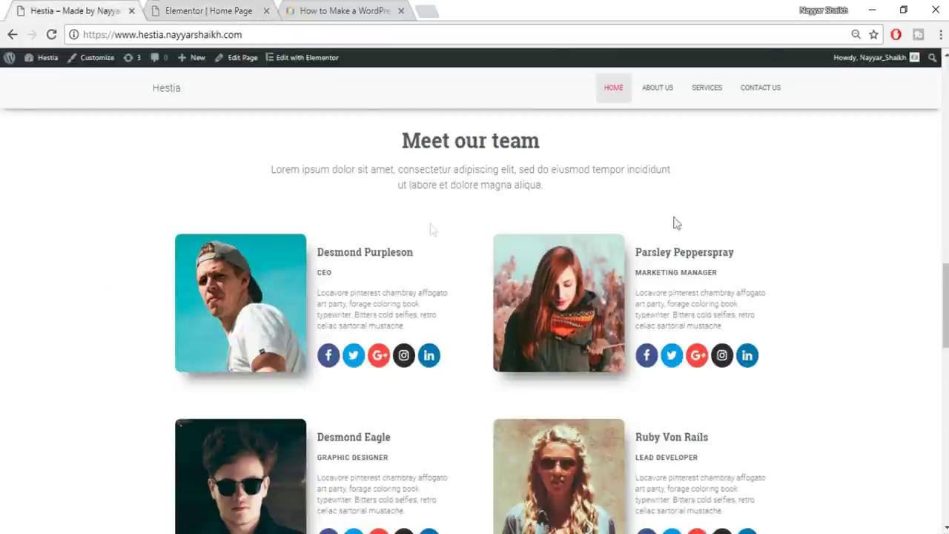
{"action": "left_click", "coordinate": [191, 10]}
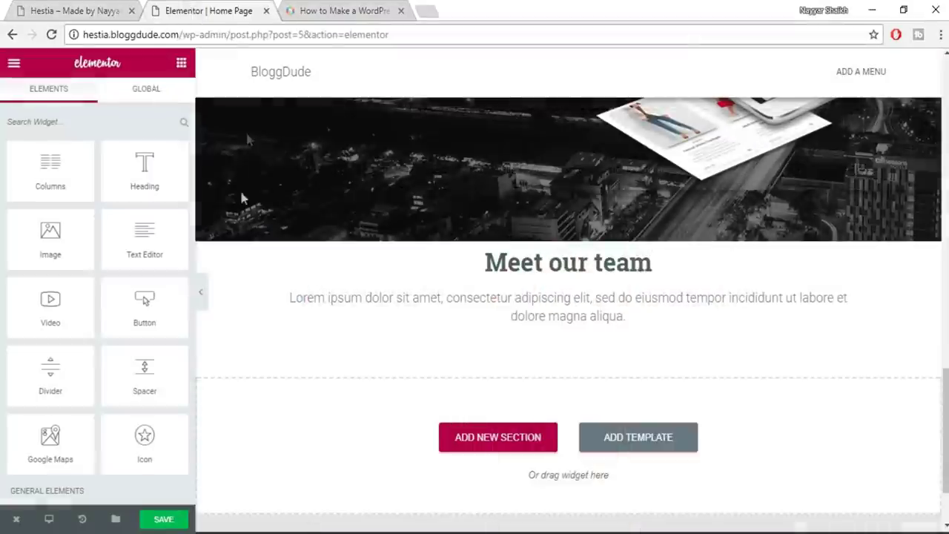
{"action": "left_click_drag", "start_coordinate": [53, 182], "coordinate": [512, 475]}
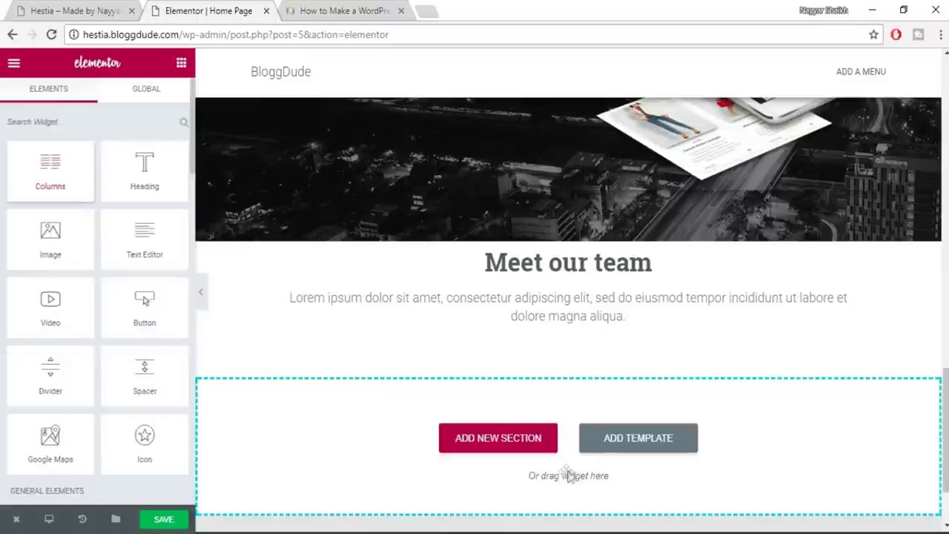
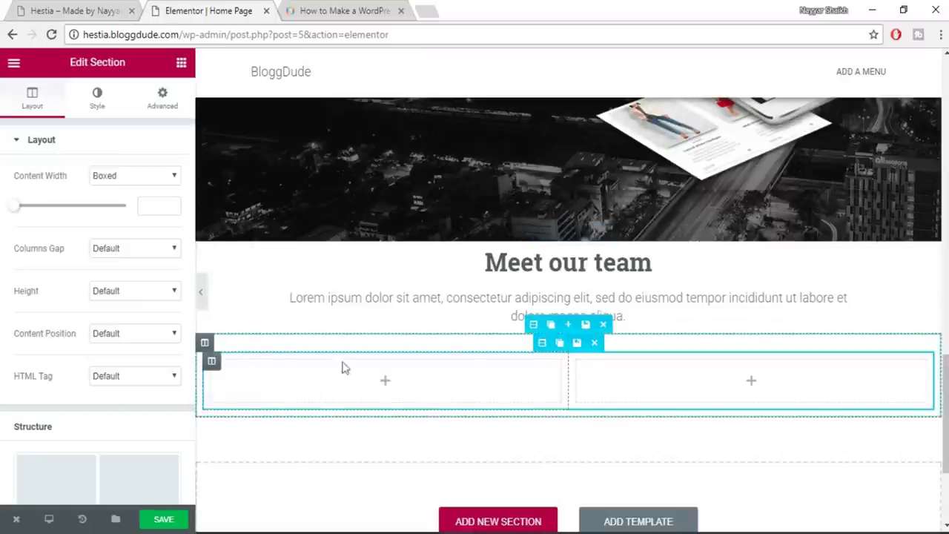
Add a third and fourth column to the two-column section below Meet our team
{"action": "left_click", "coordinate": [111, 10]}
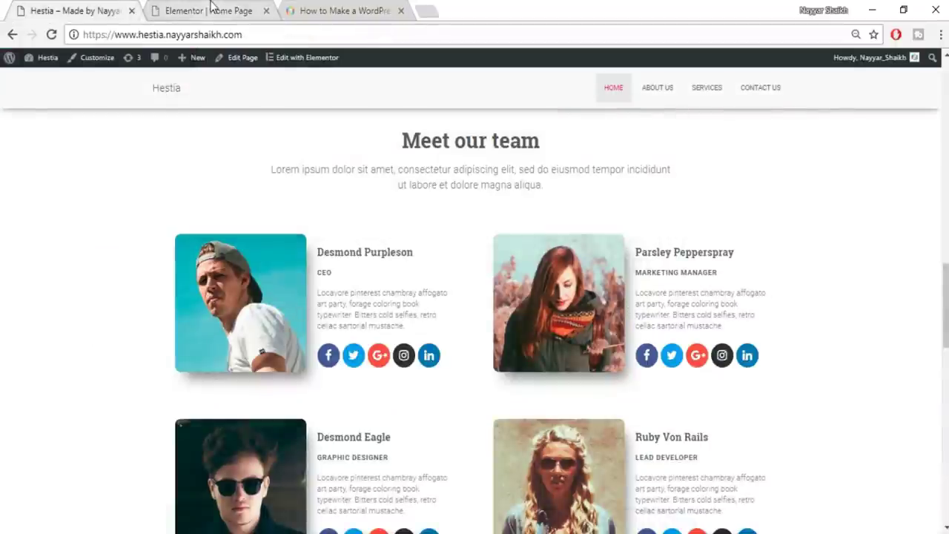
{"action": "left_click", "coordinate": [208, 10]}
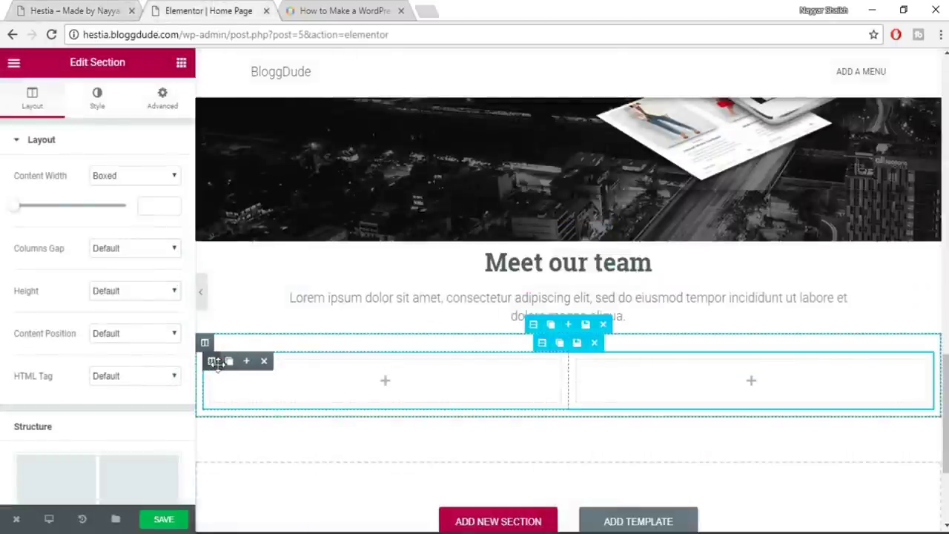
{"action": "left_click", "coordinate": [246, 363]}
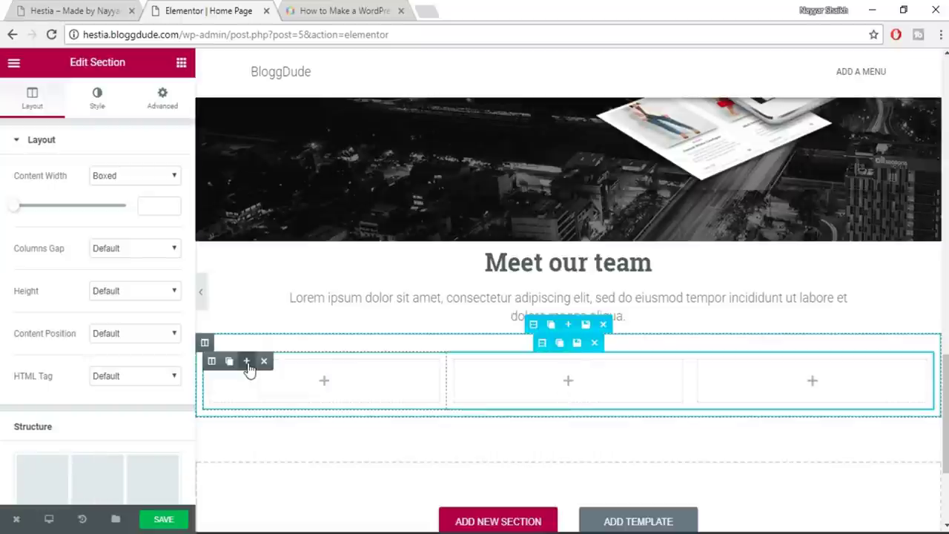
{"action": "left_click", "coordinate": [247, 362]}
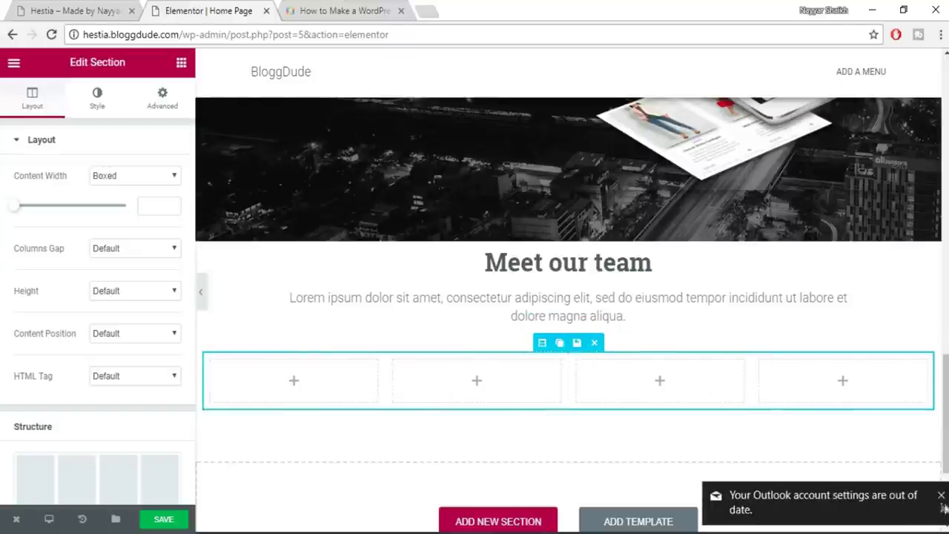
{"action": "left_click", "coordinate": [940, 496]}
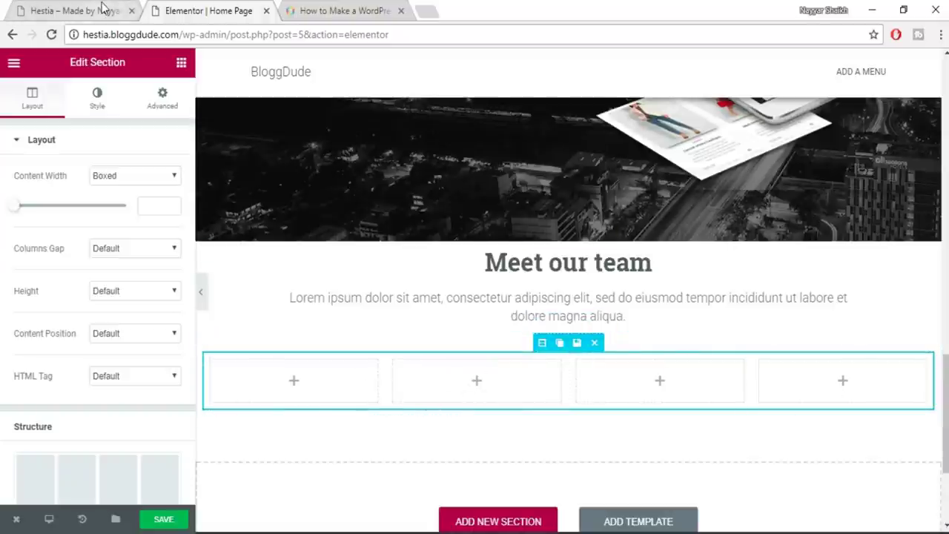
Recheck the live team layout, then return to the Elements widget list
{"action": "left_click", "coordinate": [74, 11]}
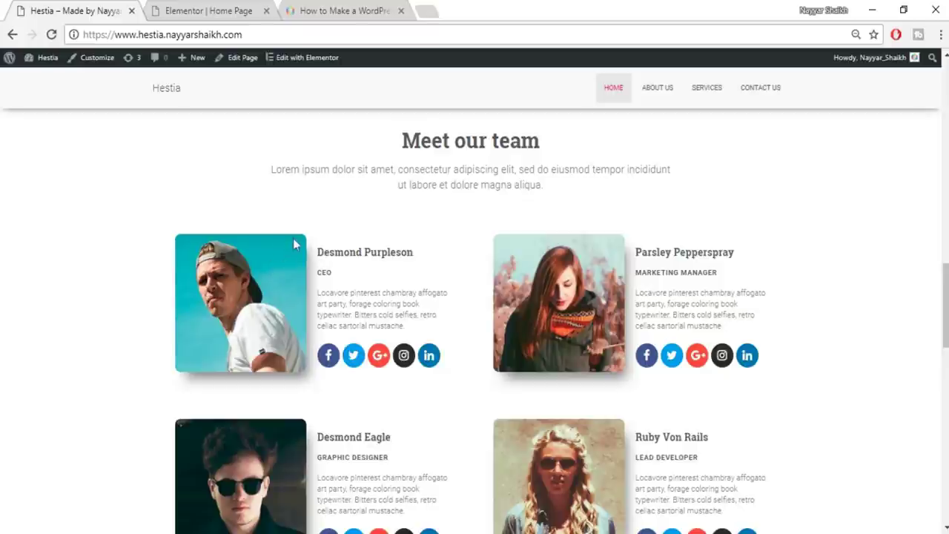
{"action": "left_click", "coordinate": [169, 6]}
{"action": "left_click", "coordinate": [163, 107]}
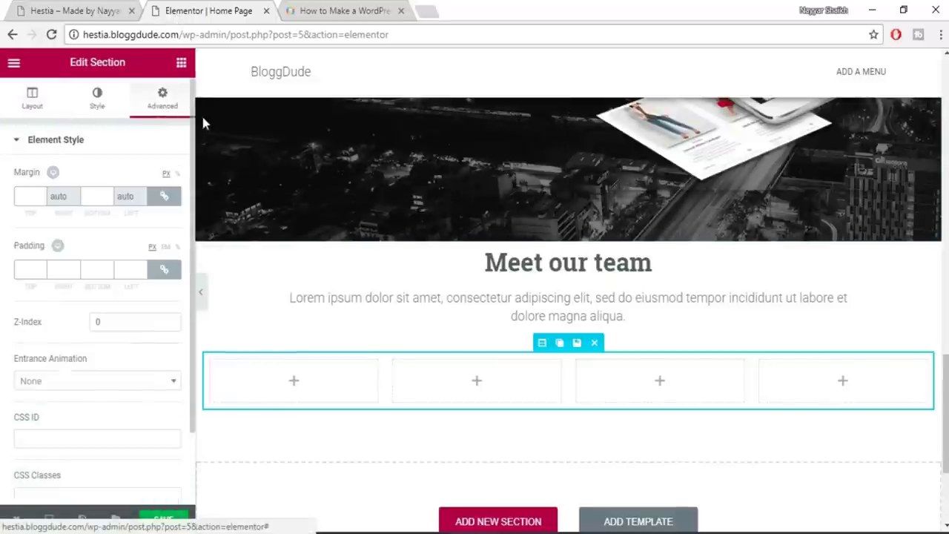
{"action": "left_click", "coordinate": [37, 111]}
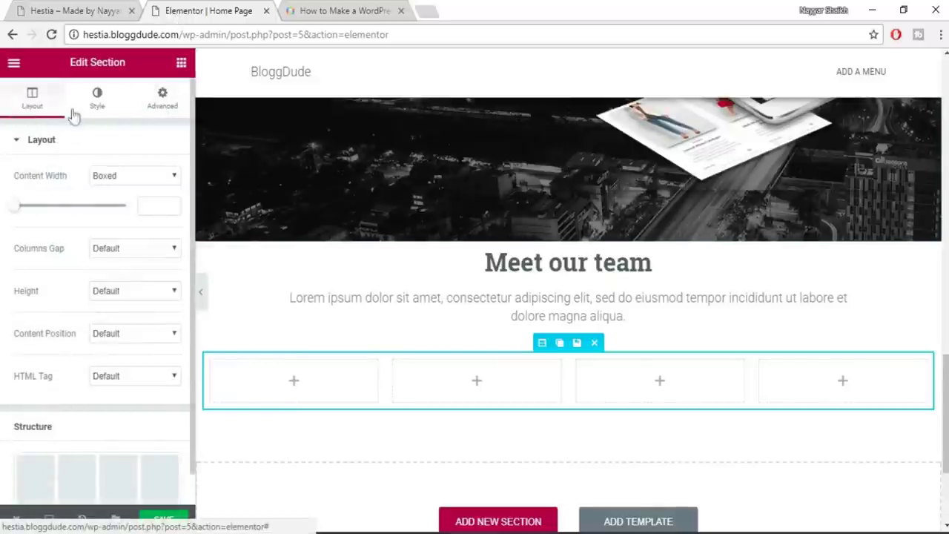
{"action": "left_click", "coordinate": [181, 62]}
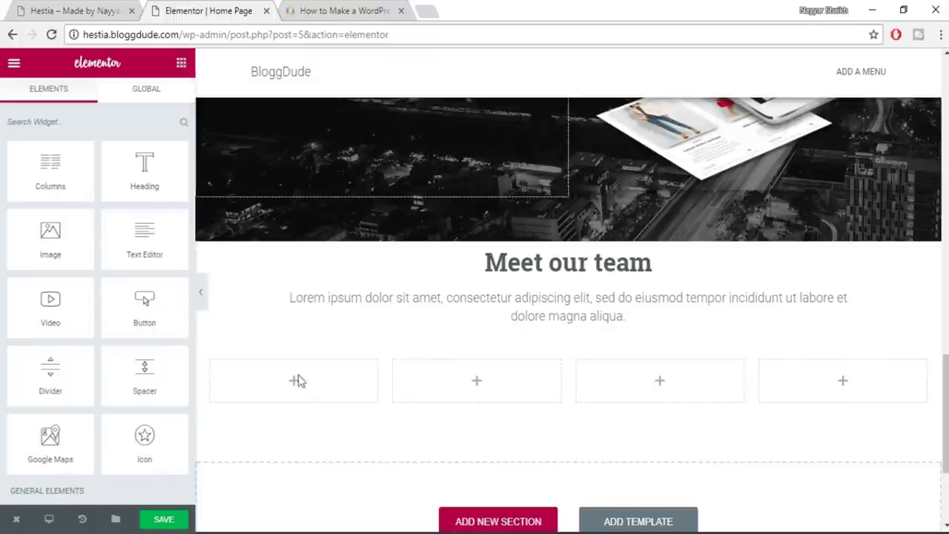
Place an Image widget in the first column and upload and insert photo 1.jpg
{"action": "mouse_move", "coordinate": [304, 404]}
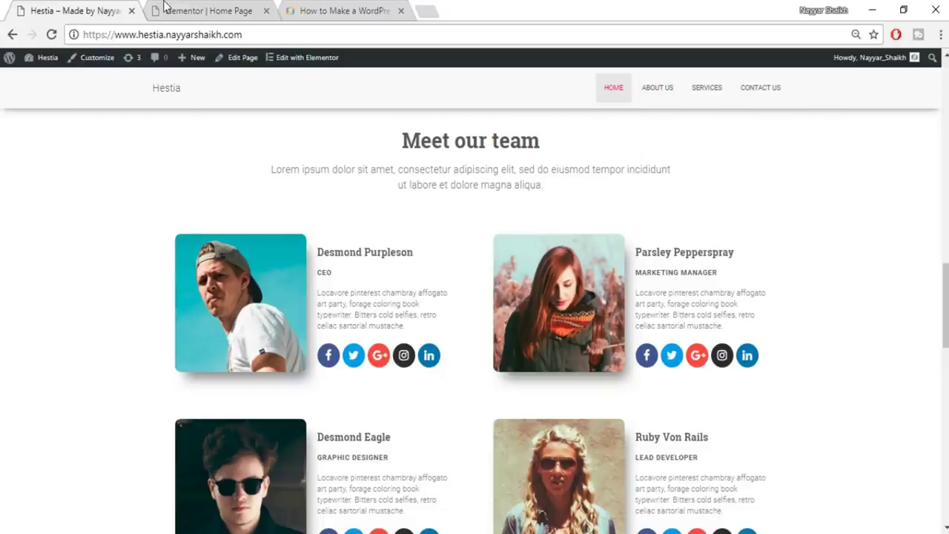
{"action": "left_click", "coordinate": [164, 6]}
{"action": "left_click_drag", "start_coordinate": [67, 250], "coordinate": [390, 394]}
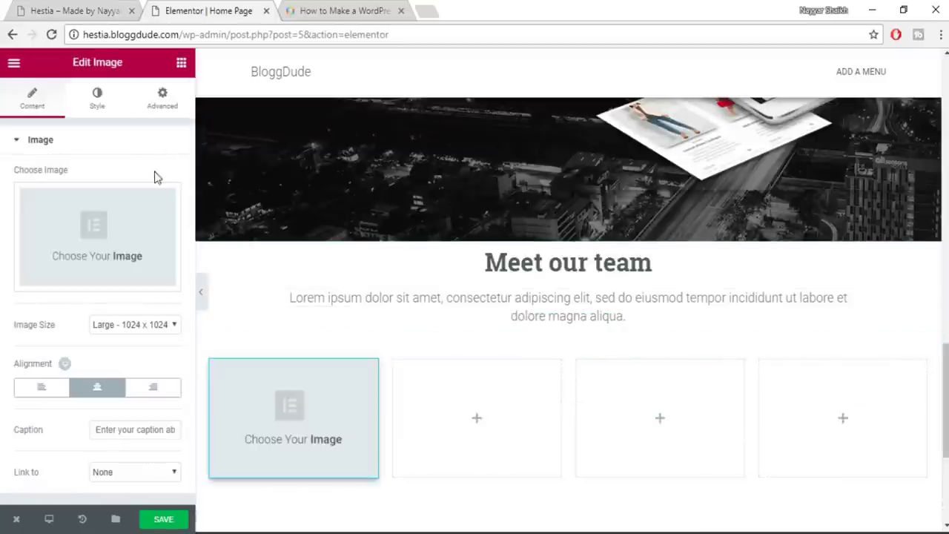
{"action": "left_click", "coordinate": [121, 254]}
{"action": "left_click", "coordinate": [75, 124]}
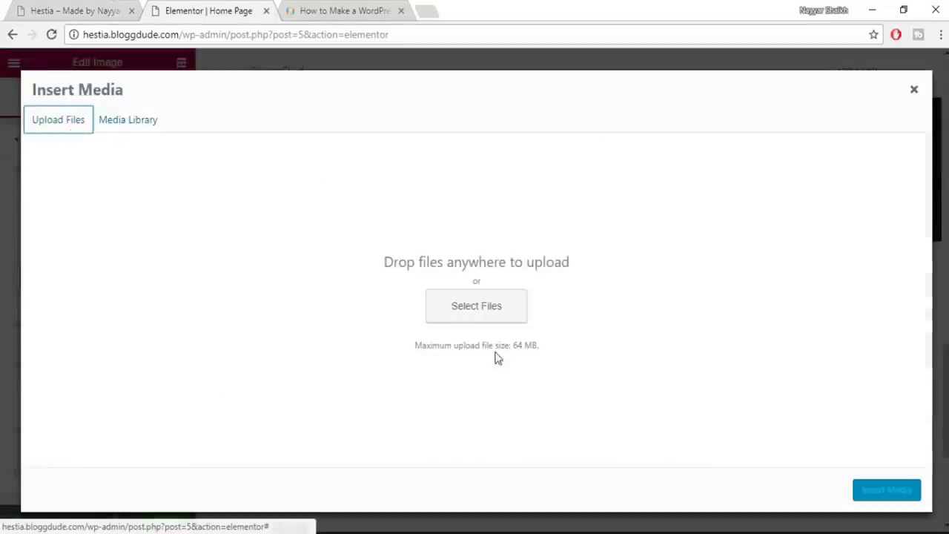
{"action": "left_click", "coordinate": [457, 300]}
{"action": "left_click", "coordinate": [318, 131]}
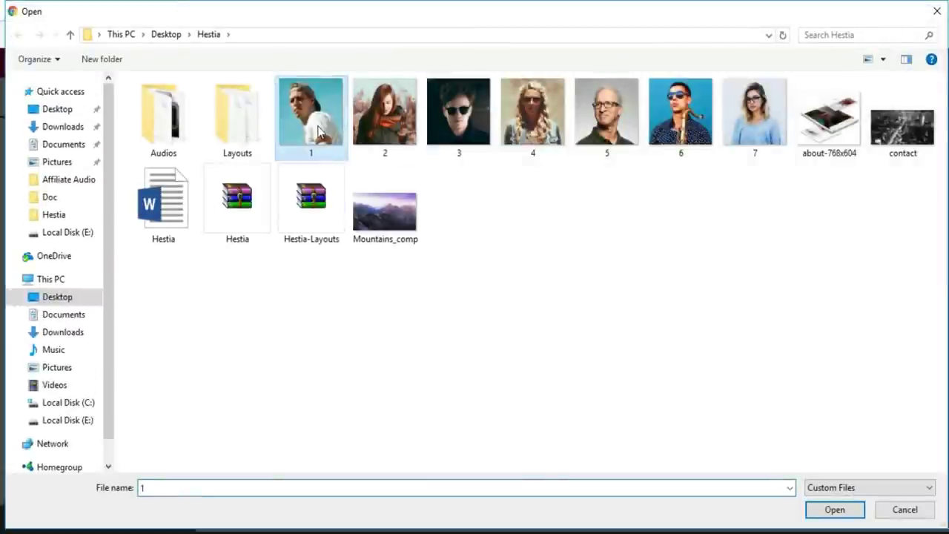
{"action": "left_click", "coordinate": [834, 509]}
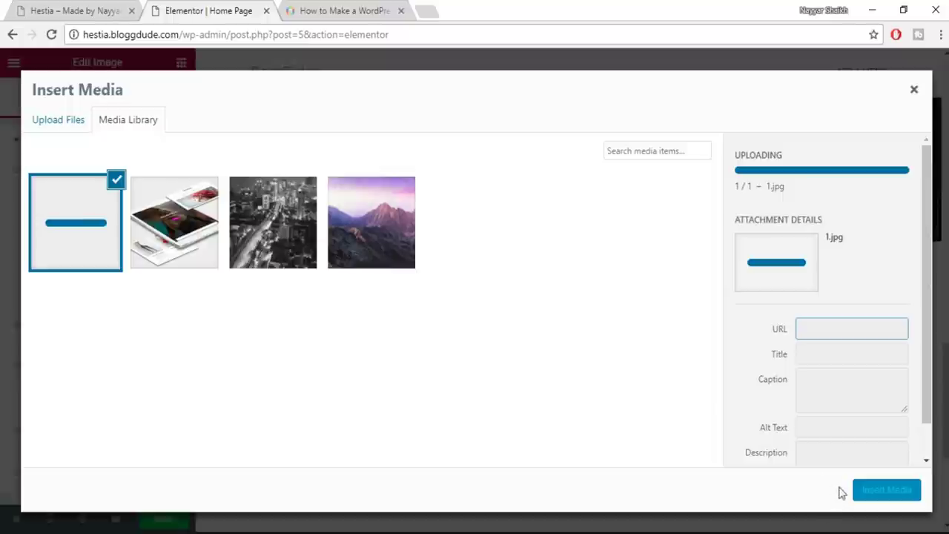
{"action": "left_click", "coordinate": [901, 492]}
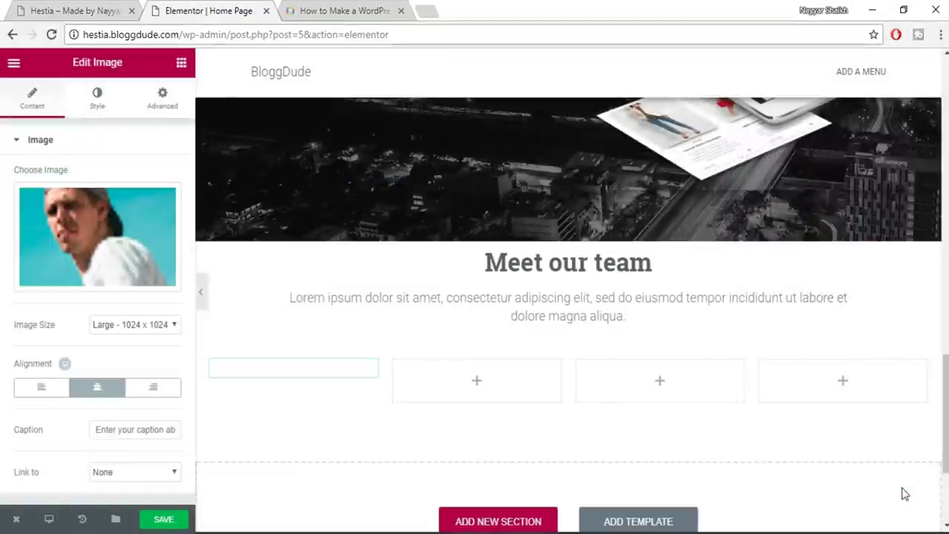
Set the first-column image's Border Radius to 50 px on all linked corners
{"action": "scroll", "coordinate": [476, 390], "scroll_direction": "down", "scroll_amount": 1}
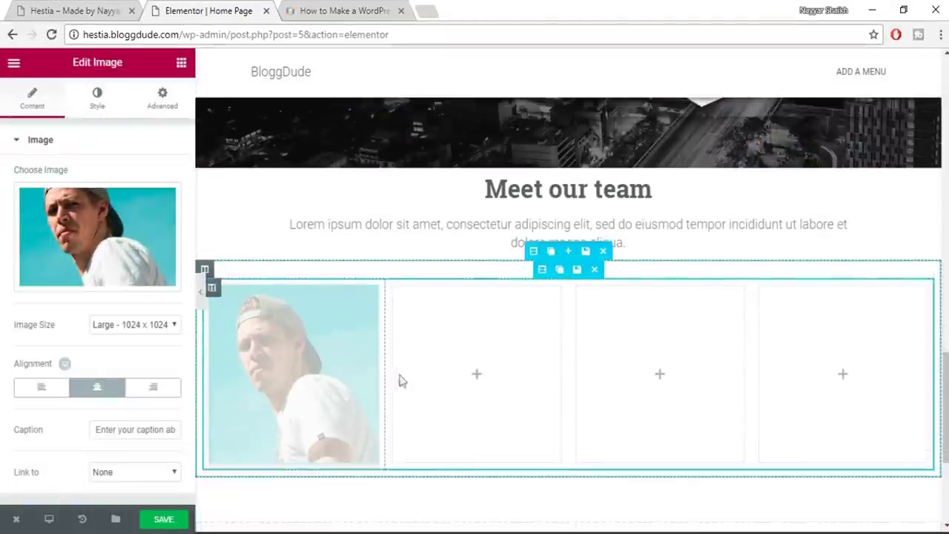
{"action": "left_click", "coordinate": [74, 9]}
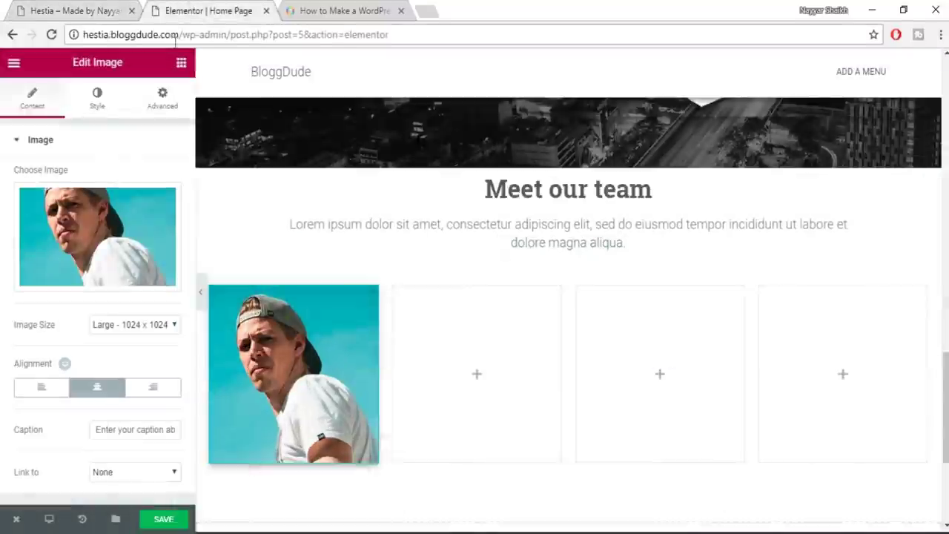
{"action": "left_click", "coordinate": [196, 11]}
{"action": "left_click", "coordinate": [97, 99]}
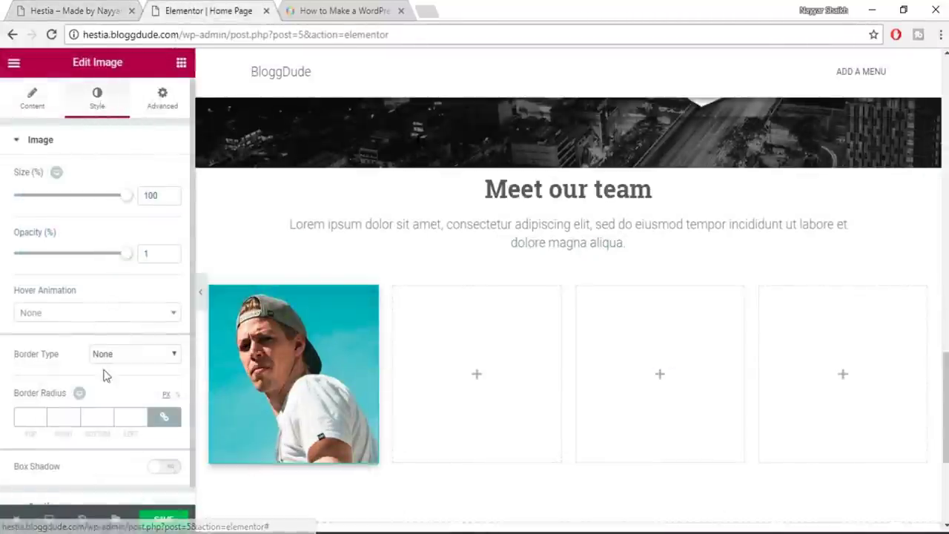
{"action": "scroll", "coordinate": [104, 378], "scroll_direction": "down", "scroll_amount": 1}
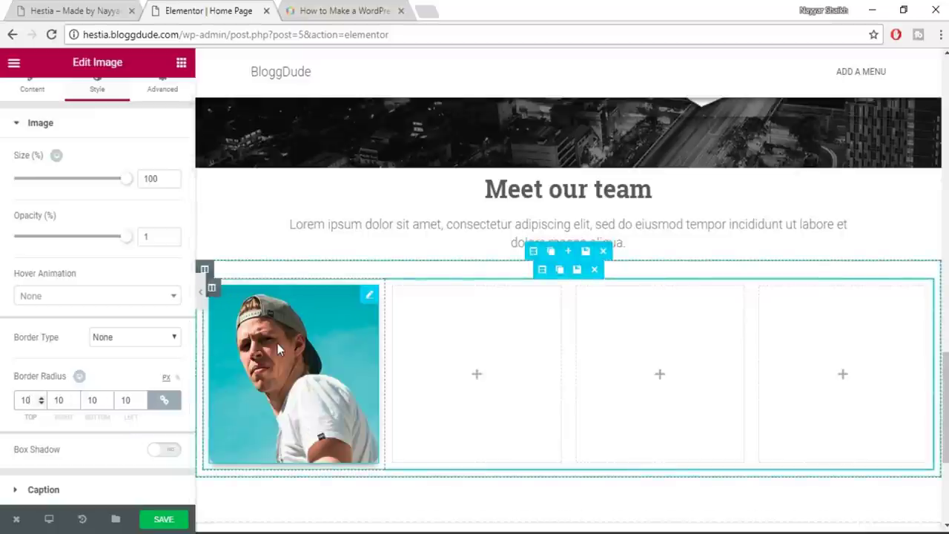
{"action": "type", "text": "50"}
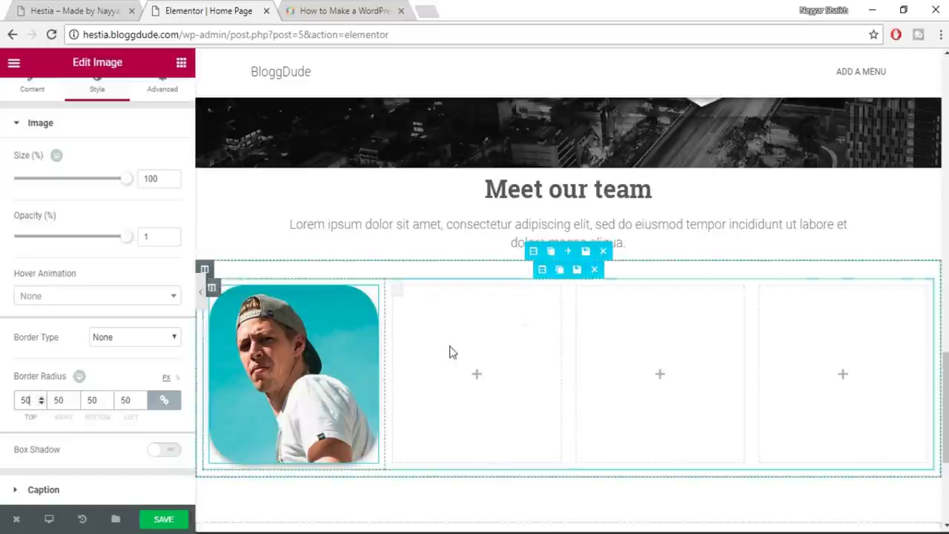
{"action": "left_click", "coordinate": [74, 9]}
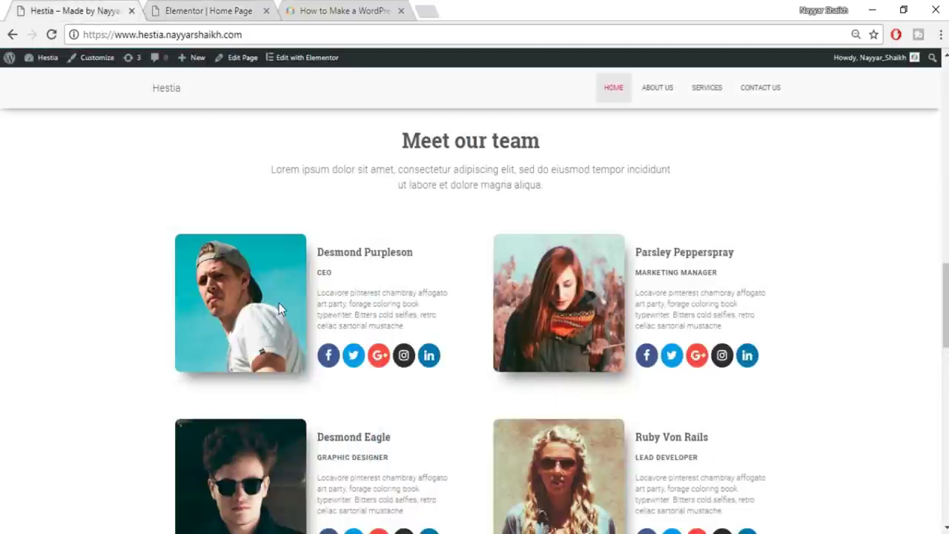
{"action": "left_click", "coordinate": [238, 9]}
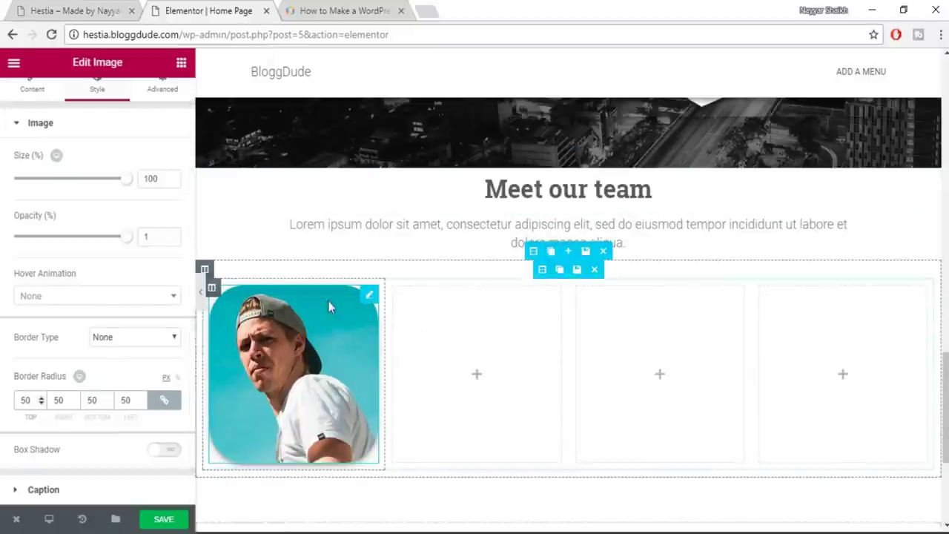
{"action": "scroll", "coordinate": [300, 404], "scroll_direction": "down", "scroll_amount": 1}
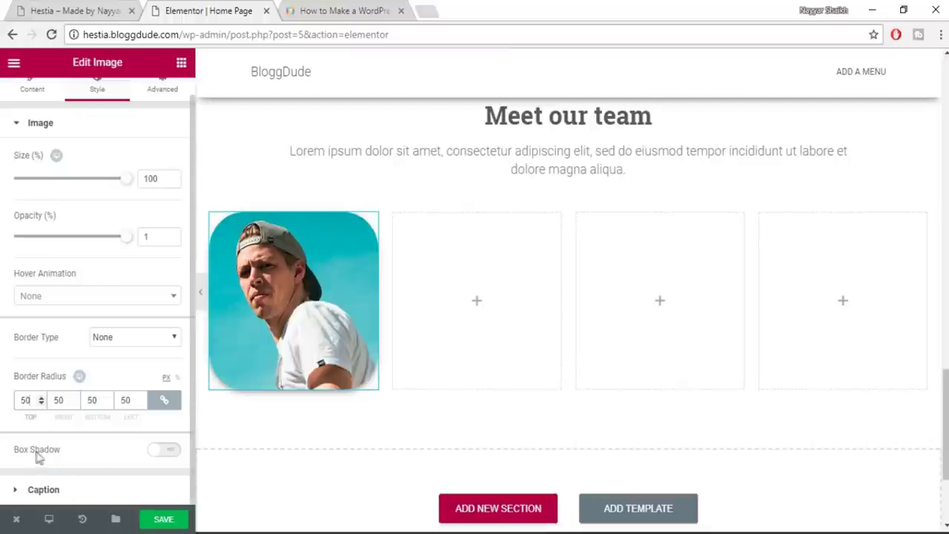
Enable the photo's Box Shadow with blur 51, spread 2, and horizontal and vertical offsets of 14
{"action": "left_click", "coordinate": [170, 451]}
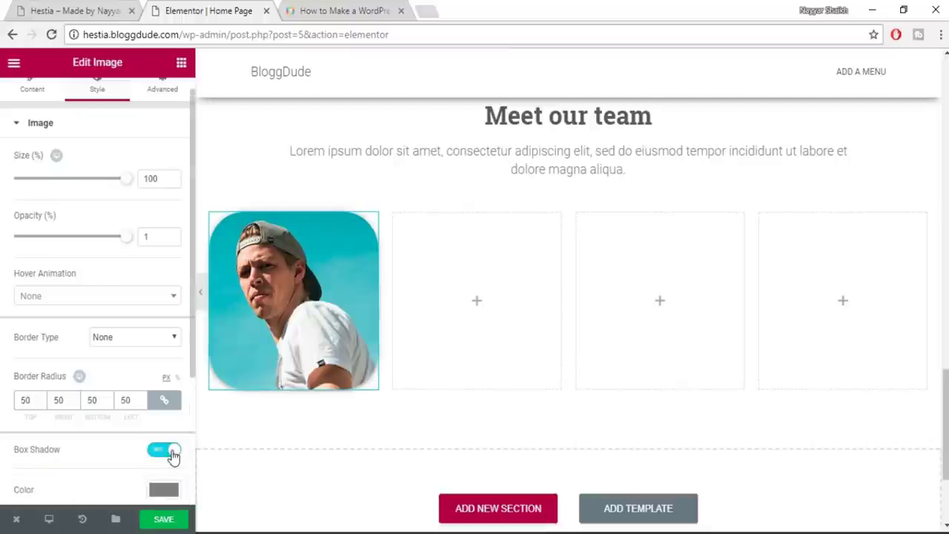
{"action": "scroll", "coordinate": [394, 412], "scroll_direction": "down", "scroll_amount": 3}
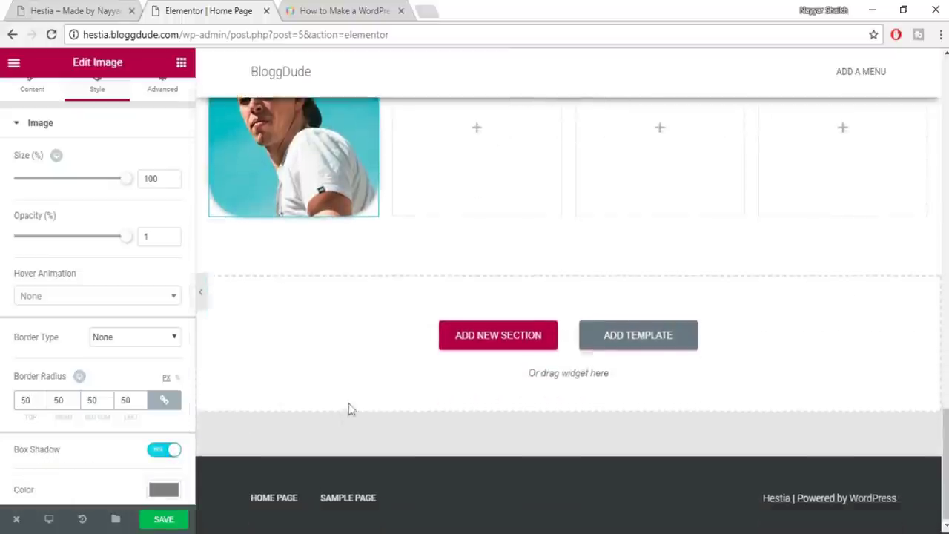
{"action": "scroll", "coordinate": [349, 407], "scroll_direction": "up", "scroll_amount": 2}
{"action": "scroll", "coordinate": [126, 338], "scroll_direction": "down", "scroll_amount": 3}
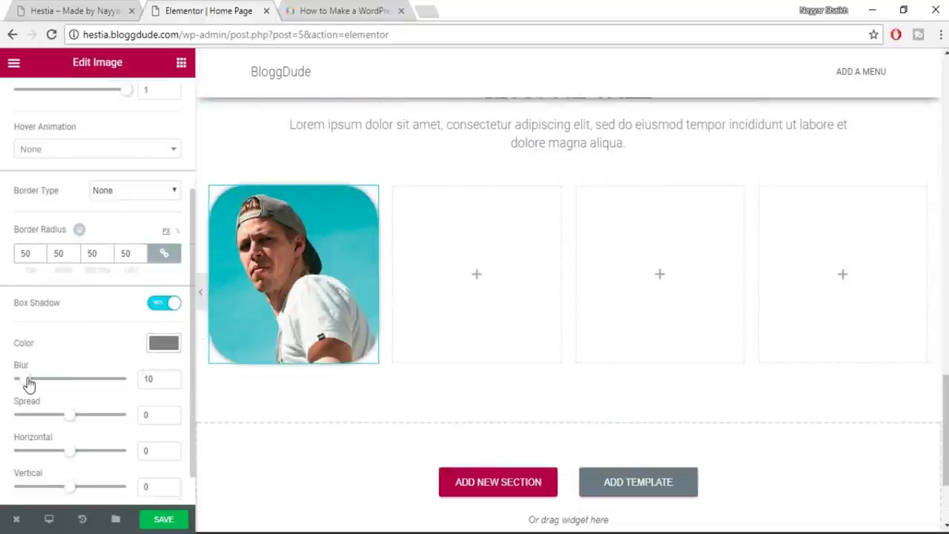
{"action": "left_click_drag", "start_coordinate": [43, 383], "coordinate": [88, 383]}
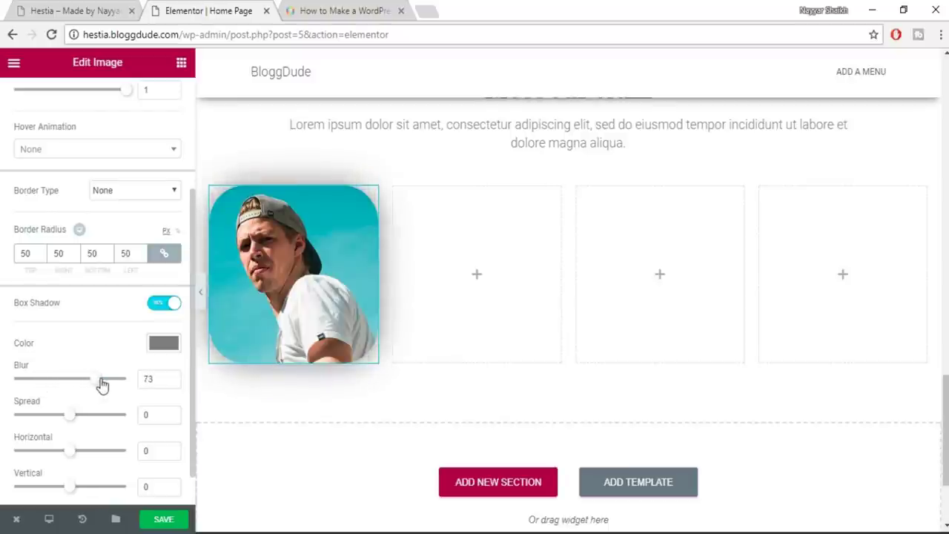
{"action": "left_click_drag", "start_coordinate": [76, 390], "coordinate": [71, 388]}
{"action": "mouse_move", "coordinate": [69, 425]}
{"action": "left_mouse_down"}
{"action": "mouse_move", "coordinate": [96, 423]}
{"action": "mouse_move", "coordinate": [70, 422]}
{"action": "left_mouse_up"}
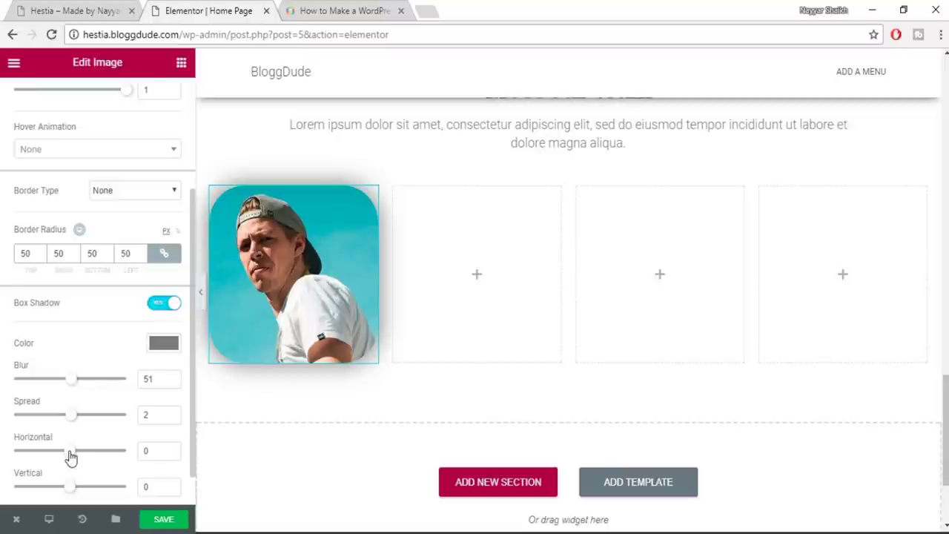
{"action": "left_click_drag", "start_coordinate": [78, 458], "coordinate": [80, 449]}
{"action": "scroll", "coordinate": [82, 460], "scroll_direction": "down", "scroll_amount": 1}
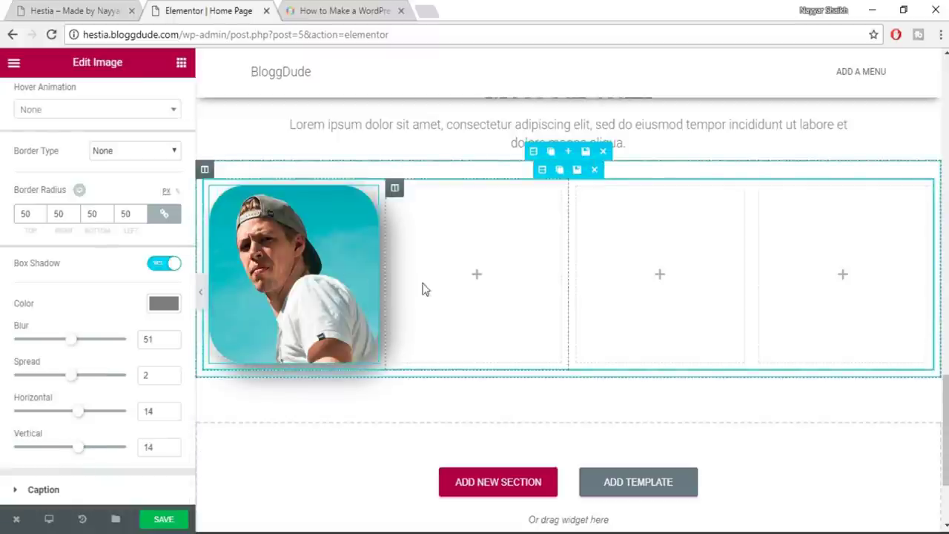
Compare the shadowed photo against the live site's team section
{"action": "left_click", "coordinate": [74, 10]}
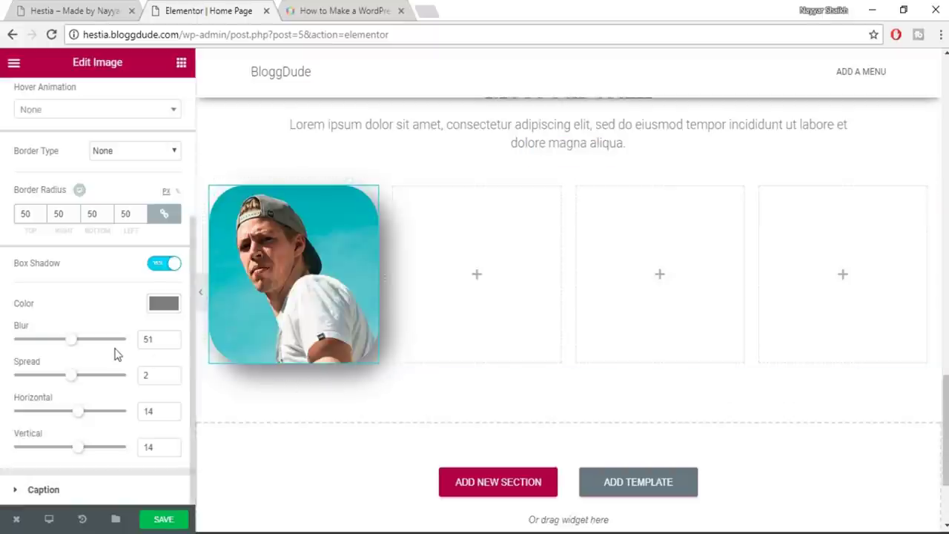
{"action": "scroll", "coordinate": [114, 354], "scroll_direction": "up", "scroll_amount": 3}
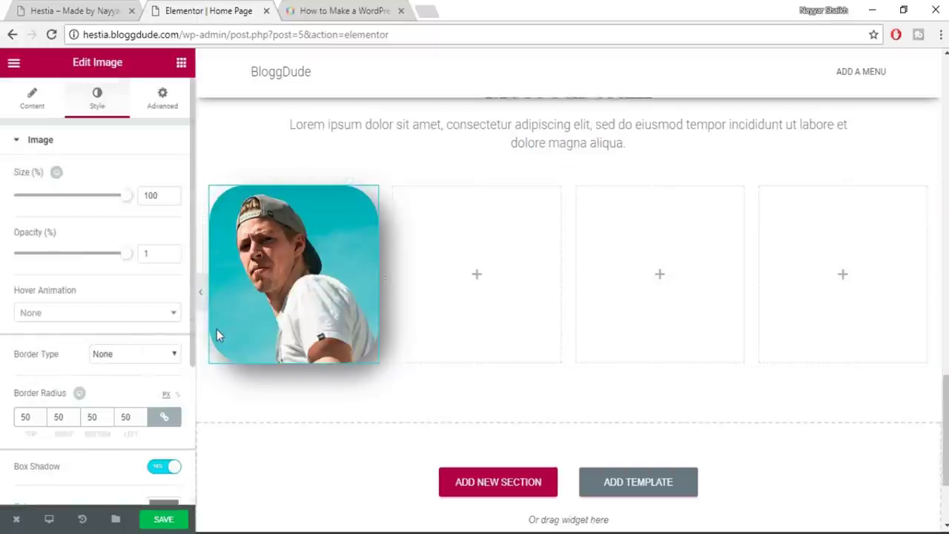
{"action": "scroll", "coordinate": [469, 295], "scroll_direction": "up", "scroll_amount": 3}
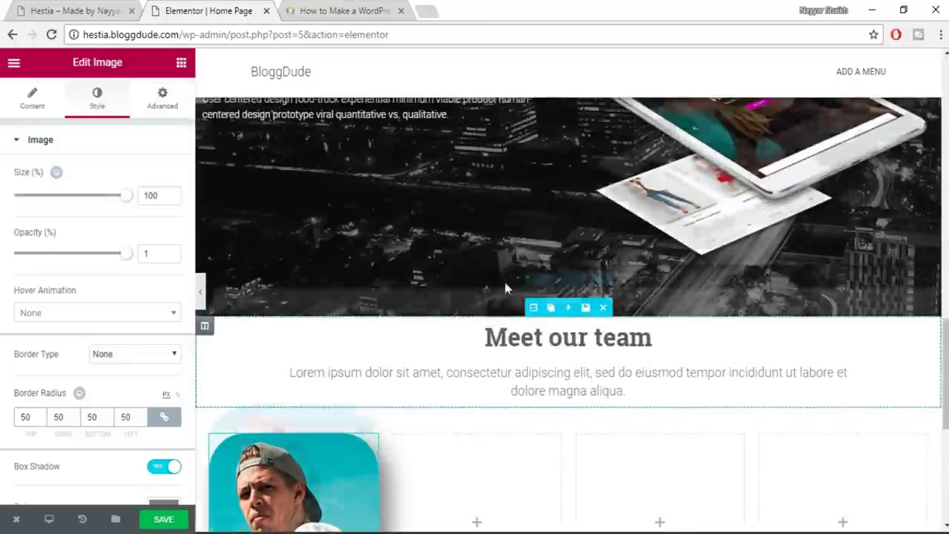
{"action": "scroll", "coordinate": [469, 294], "scroll_direction": "up", "scroll_amount": 10}
{"action": "scroll", "coordinate": [637, 340], "scroll_direction": "down", "scroll_amount": 10}
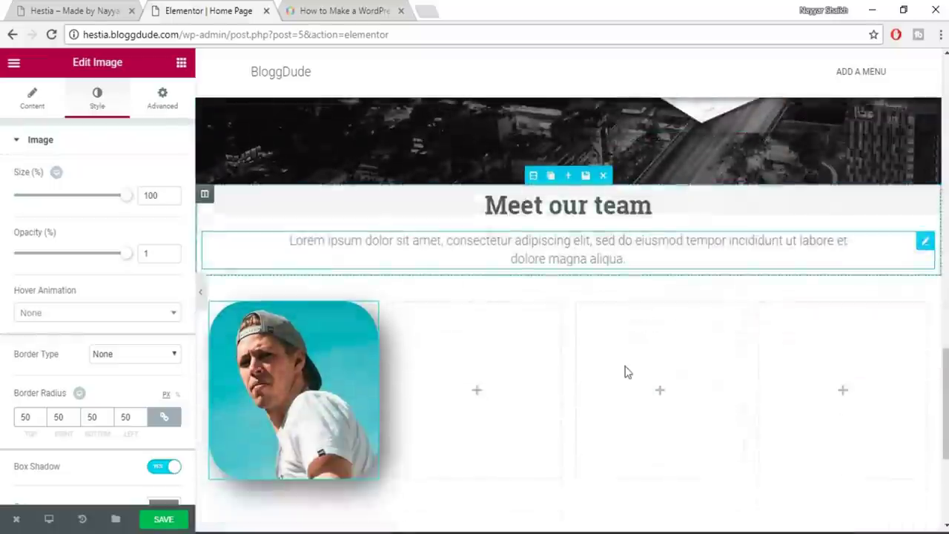
Give the image a Wobble entrance animation with Normal duration
{"action": "left_click", "coordinate": [163, 100]}
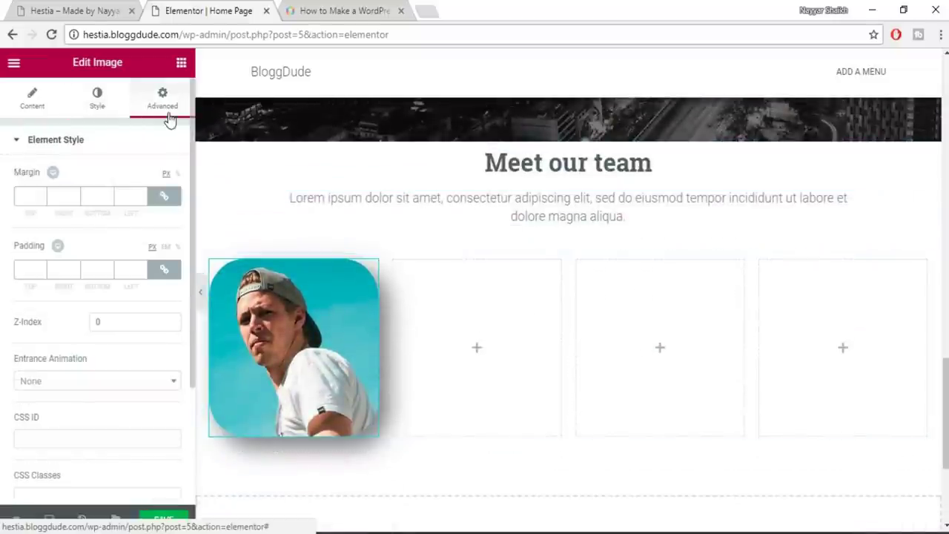
{"action": "scroll", "coordinate": [130, 316], "scroll_direction": "down", "scroll_amount": 3}
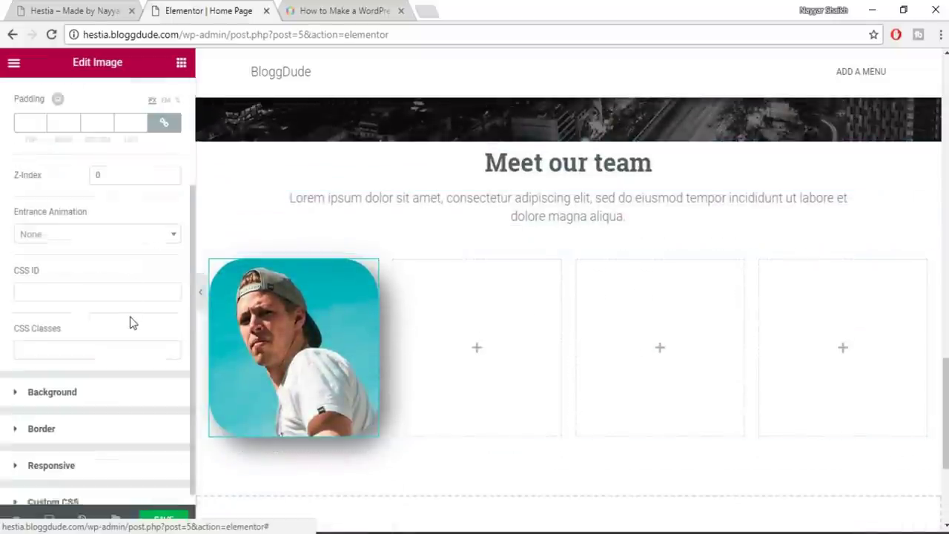
{"action": "left_click", "coordinate": [89, 226]}
{"action": "scroll", "coordinate": [126, 355], "scroll_direction": "down", "scroll_amount": 6}
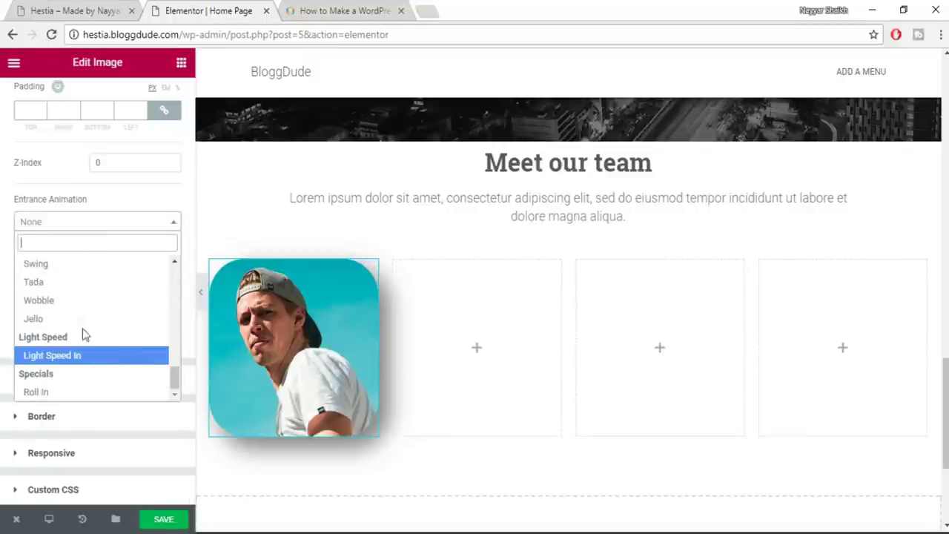
{"action": "left_click", "coordinate": [79, 301]}
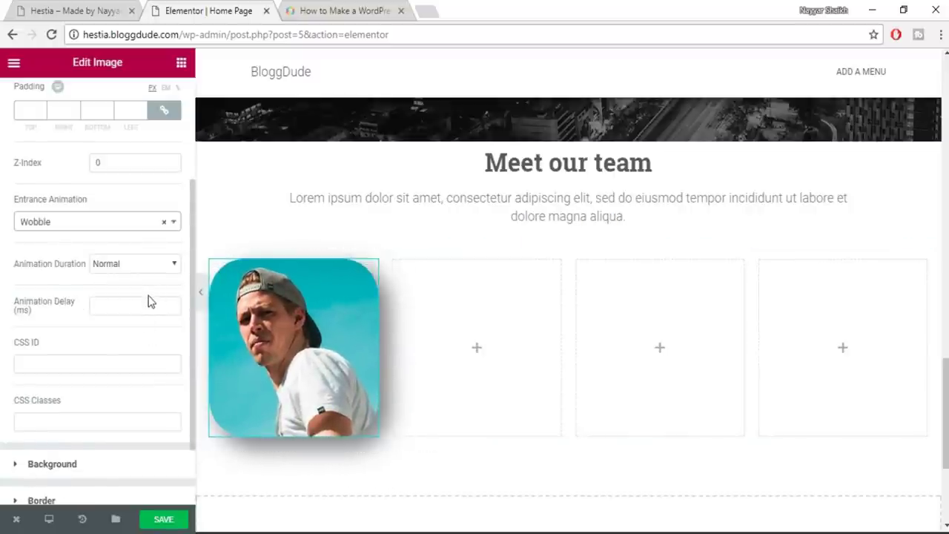
{"action": "left_click", "coordinate": [136, 265]}
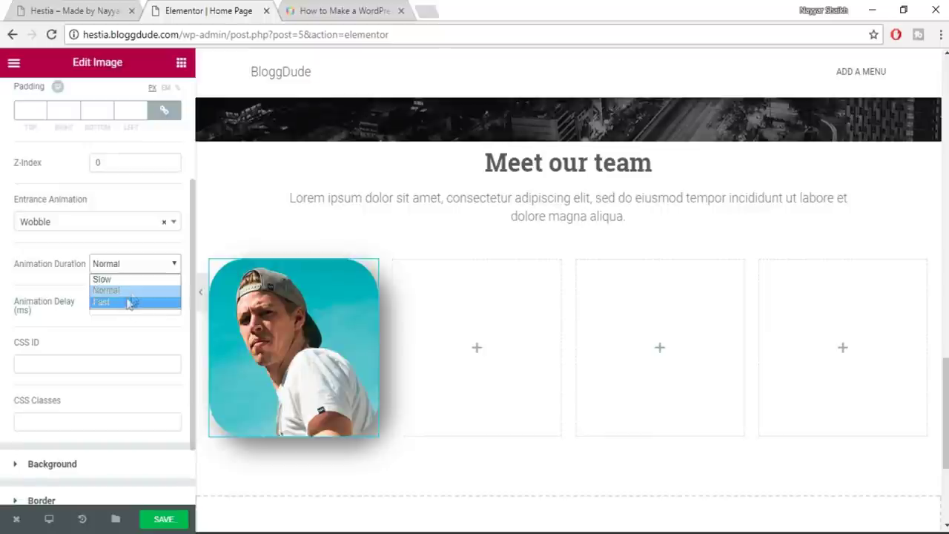
{"action": "left_click", "coordinate": [110, 291]}
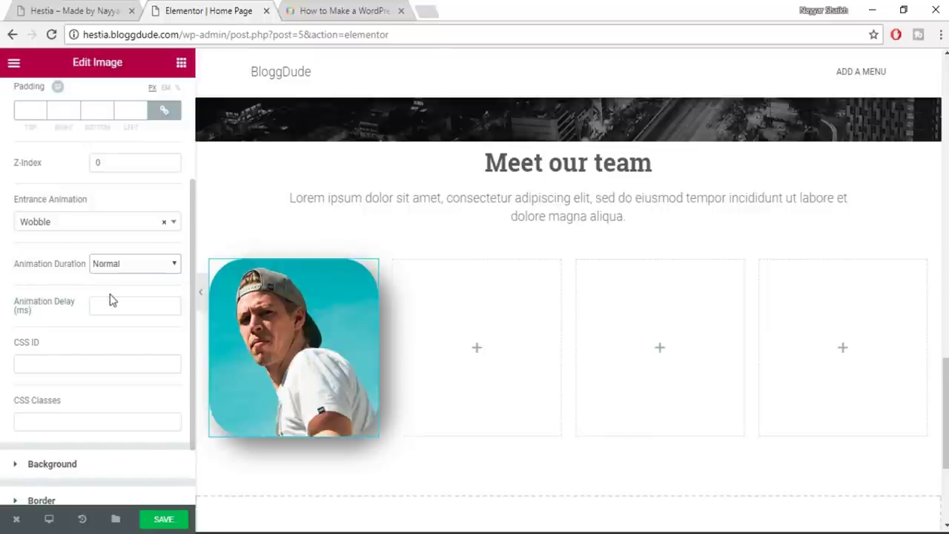
Try Fast and Slow animation durations, then settle back on Normal
{"action": "left_click", "coordinate": [115, 264]}
{"action": "left_click", "coordinate": [116, 303]}
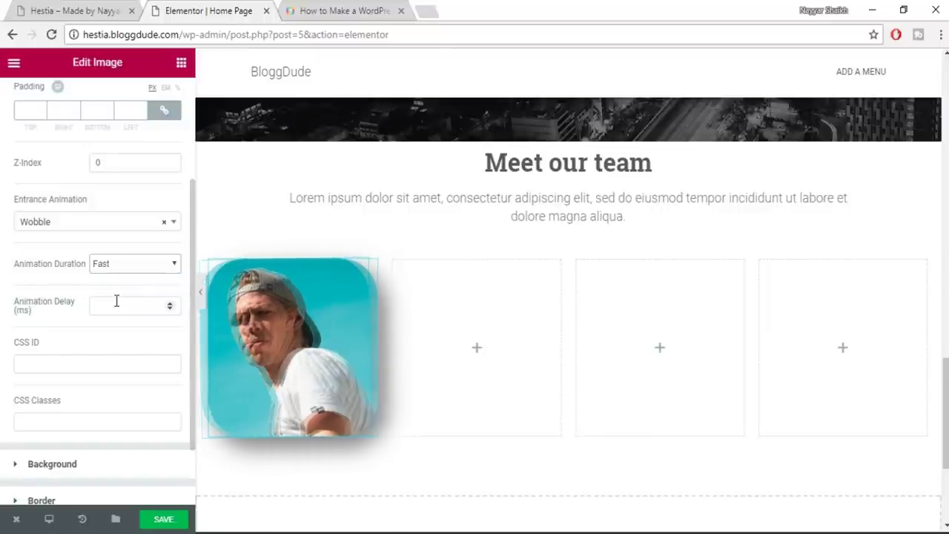
{"action": "left_click", "coordinate": [146, 268]}
{"action": "left_click", "coordinate": [140, 279]}
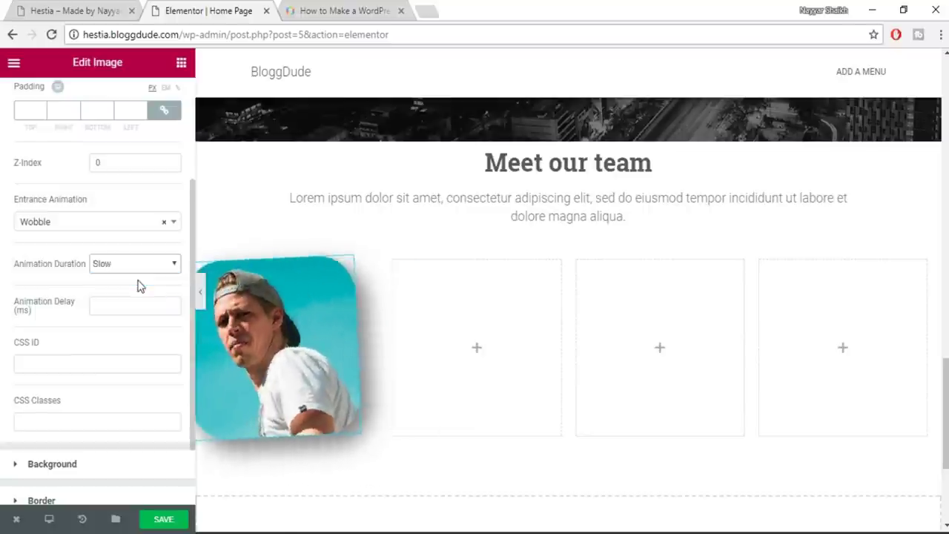
{"action": "left_click", "coordinate": [137, 266]}
{"action": "left_click", "coordinate": [127, 290]}
Save the page and switch to the live Hestia site
{"action": "scroll", "coordinate": [48, 269], "scroll_direction": "up", "scroll_amount": 4}
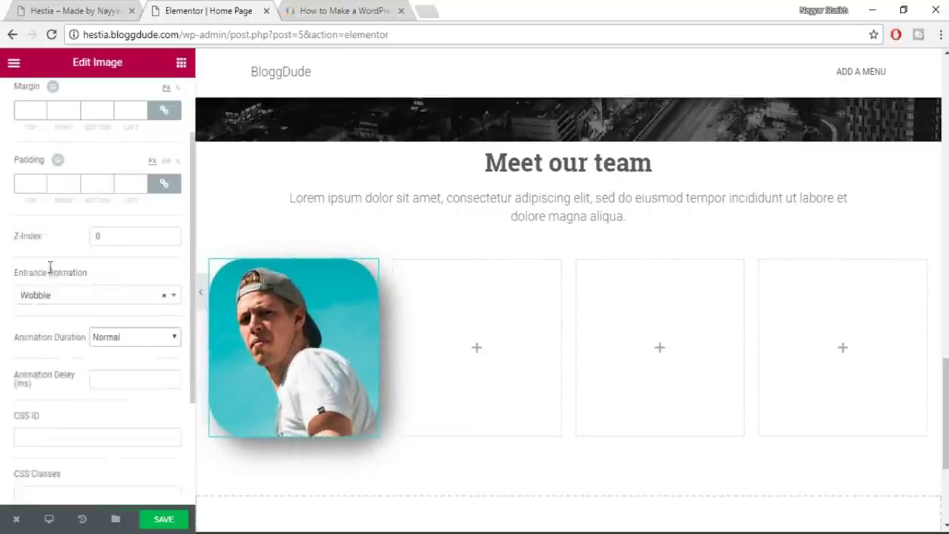
{"action": "scroll", "coordinate": [63, 274], "scroll_direction": "down", "scroll_amount": 5}
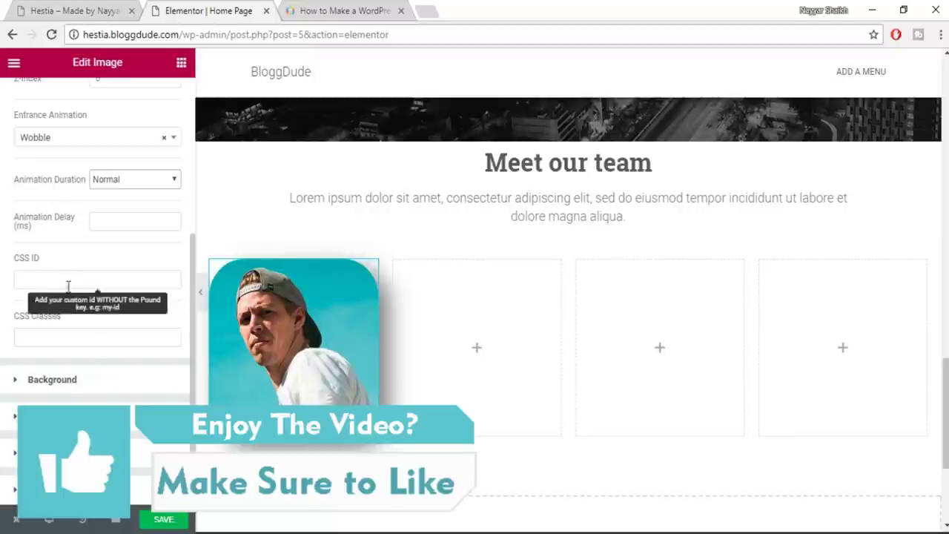
{"action": "scroll", "coordinate": [137, 370], "scroll_direction": "up", "scroll_amount": 4}
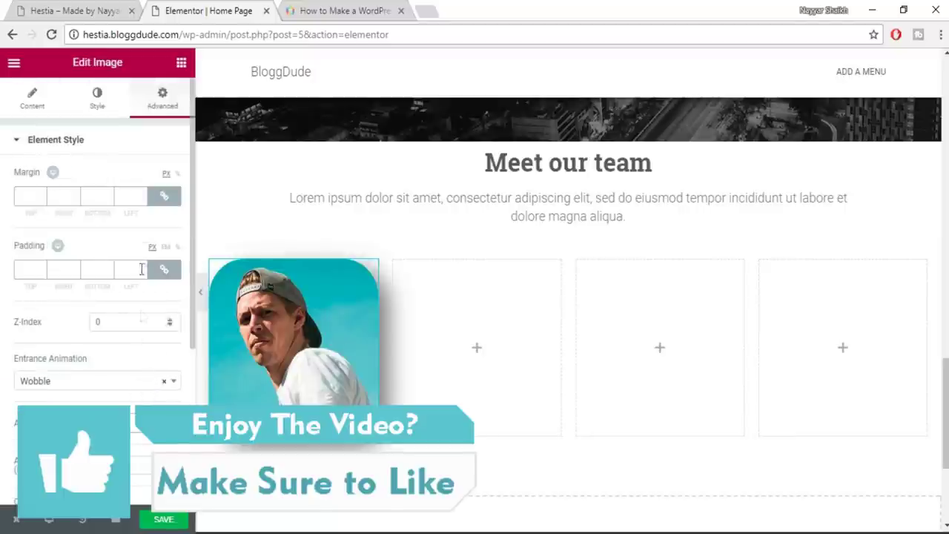
{"action": "left_click", "coordinate": [111, 110]}
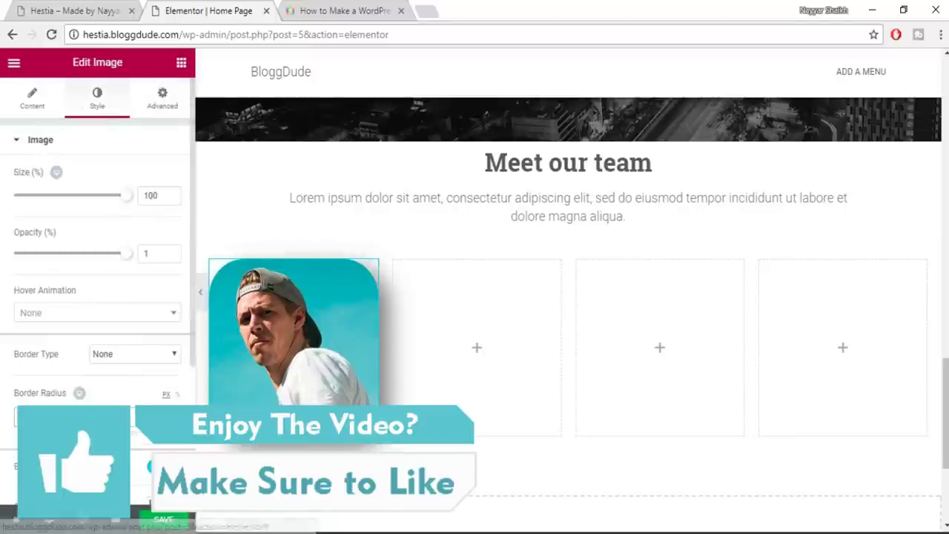
{"action": "left_click", "coordinate": [172, 520]}
{"action": "key", "text": "ctrl+shift+Tab"}
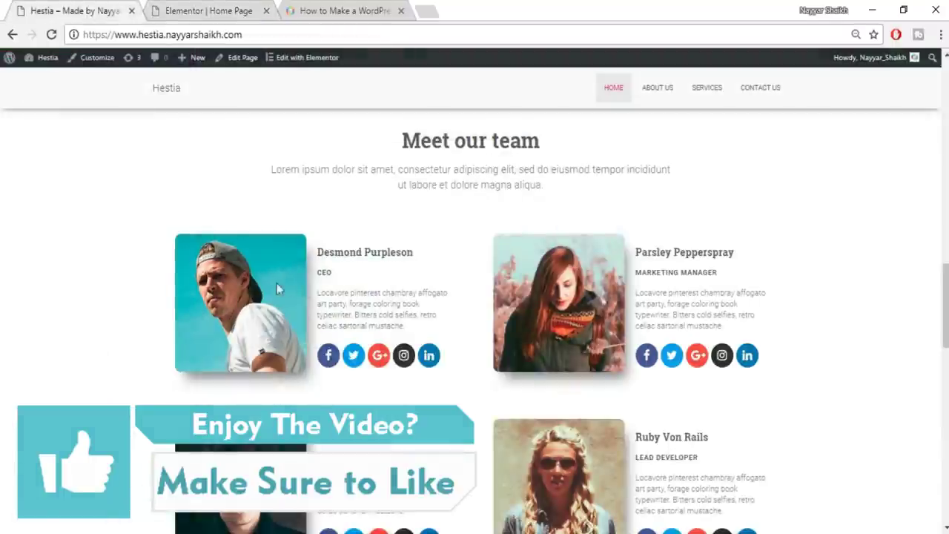
Drag a Heading widget into the empty second column
{"action": "left_click", "coordinate": [200, 11]}
{"action": "left_click", "coordinate": [61, 11]}
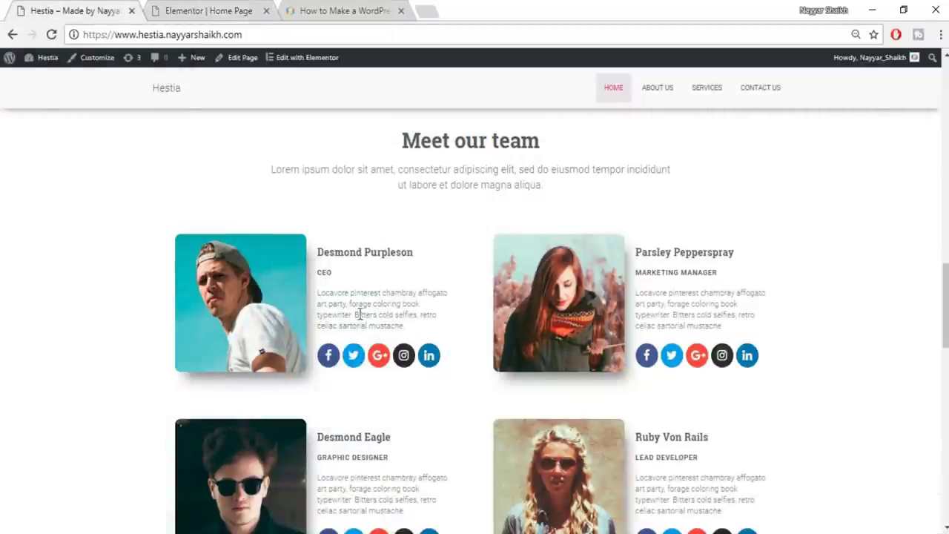
{"action": "left_click", "coordinate": [230, 9]}
{"action": "left_click", "coordinate": [182, 65]}
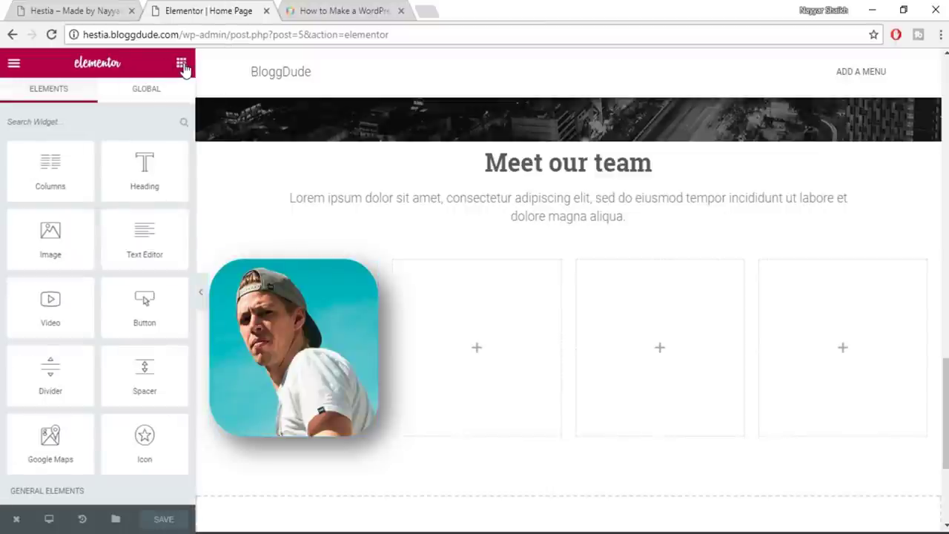
{"action": "left_click_drag", "start_coordinate": [144, 166], "coordinate": [493, 370]}
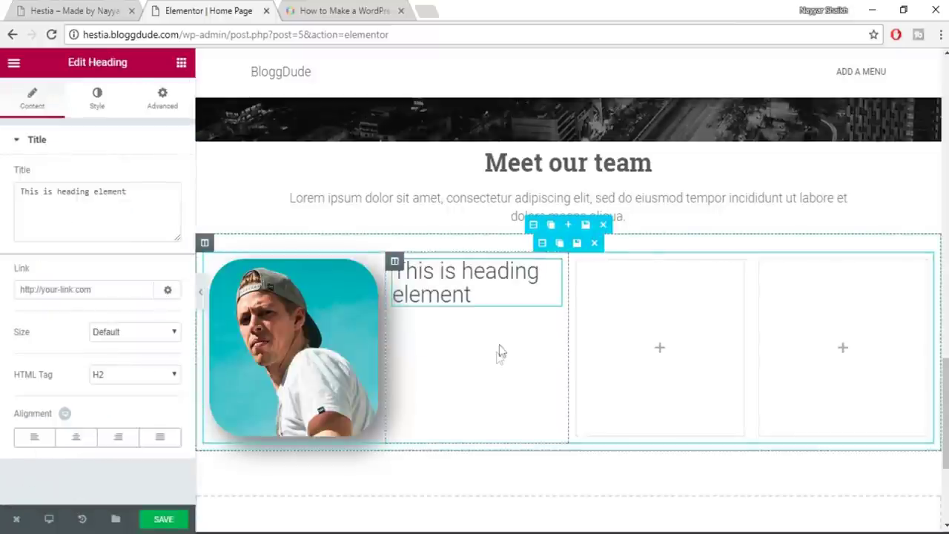
Paste the first team member's name from the live page as the left-aligned heading title
{"action": "left_click", "coordinate": [111, 10]}
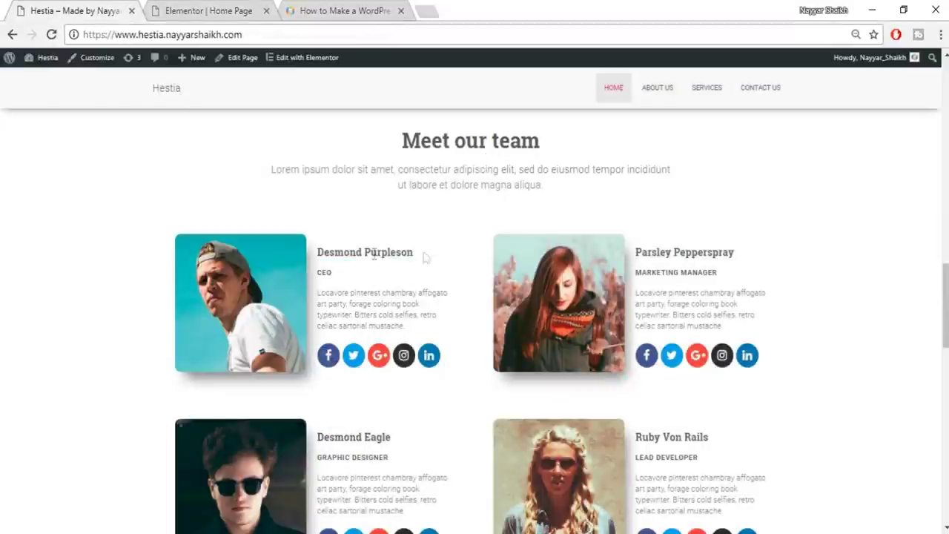
{"action": "left_click_drag", "start_coordinate": [425, 257], "coordinate": [323, 253]}
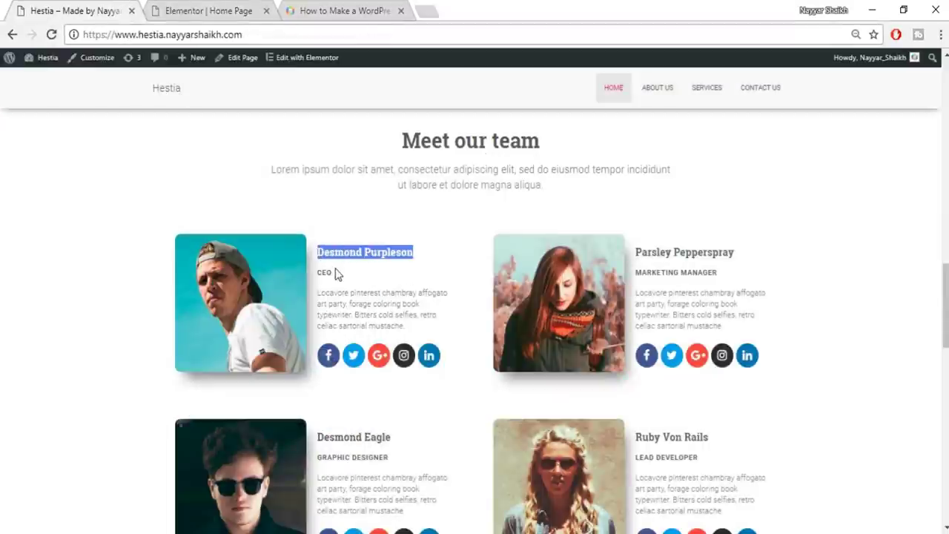
{"action": "left_click", "coordinate": [223, 7]}
{"action": "left_click", "coordinate": [131, 212]}
{"action": "key", "text": "ctrl+a"}
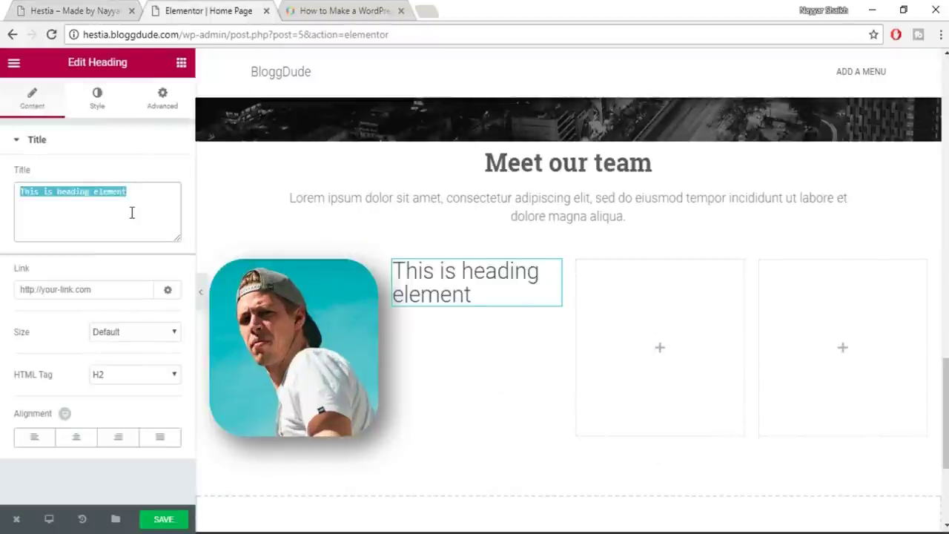
{"action": "type", "text": "Desmond Purpleson"}
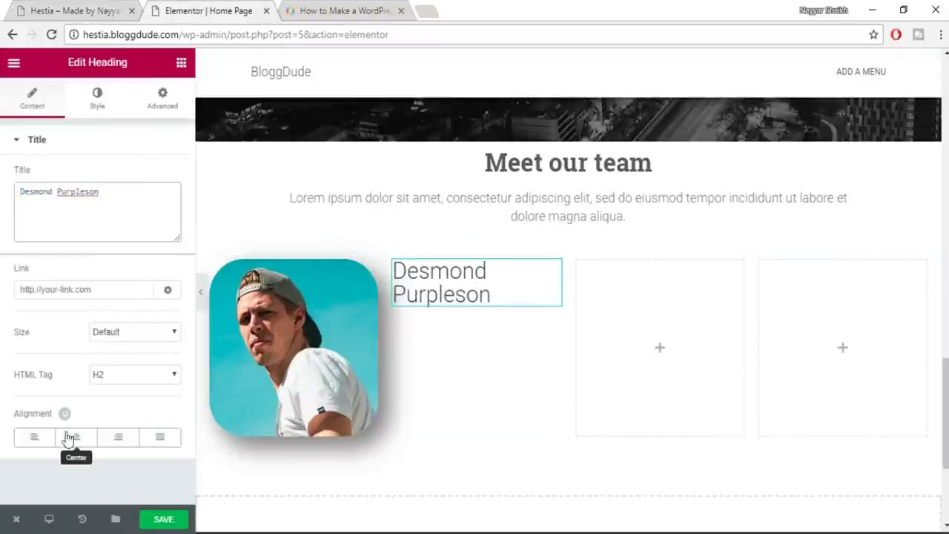
{"action": "left_click", "coordinate": [33, 437]}
Color the name heading dark grey #54595f and set its font size to 18 px
{"action": "left_click", "coordinate": [96, 104]}
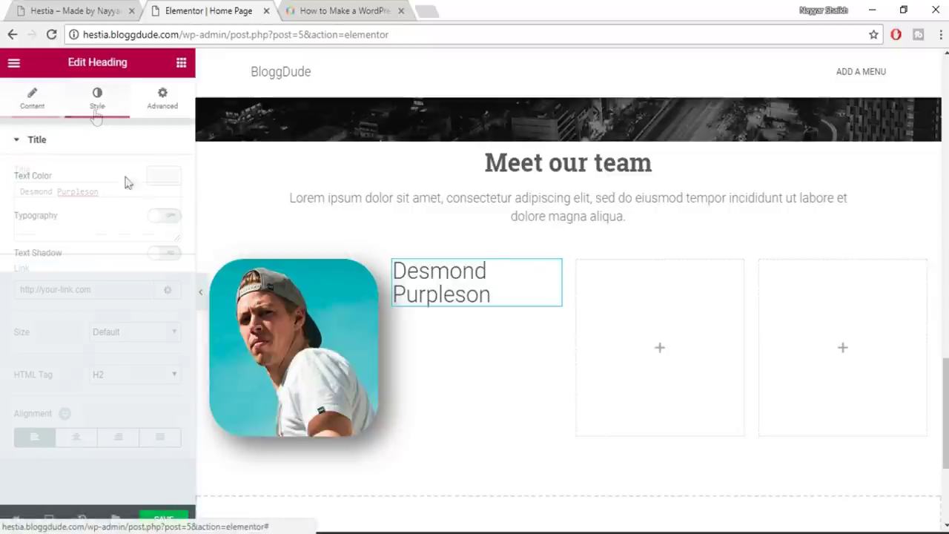
{"action": "left_click", "coordinate": [155, 179]}
{"action": "left_click", "coordinate": [38, 337]}
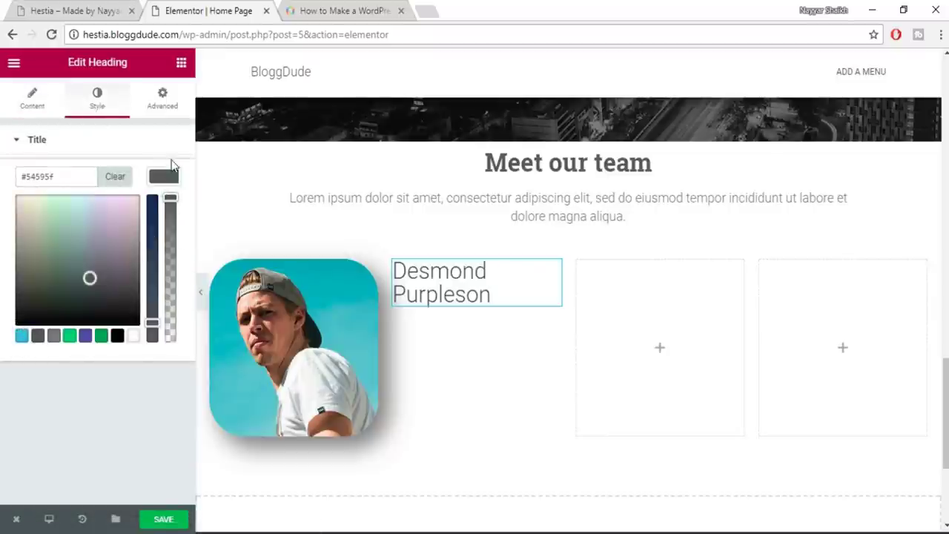
{"action": "left_click", "coordinate": [172, 175]}
{"action": "left_click", "coordinate": [164, 215]}
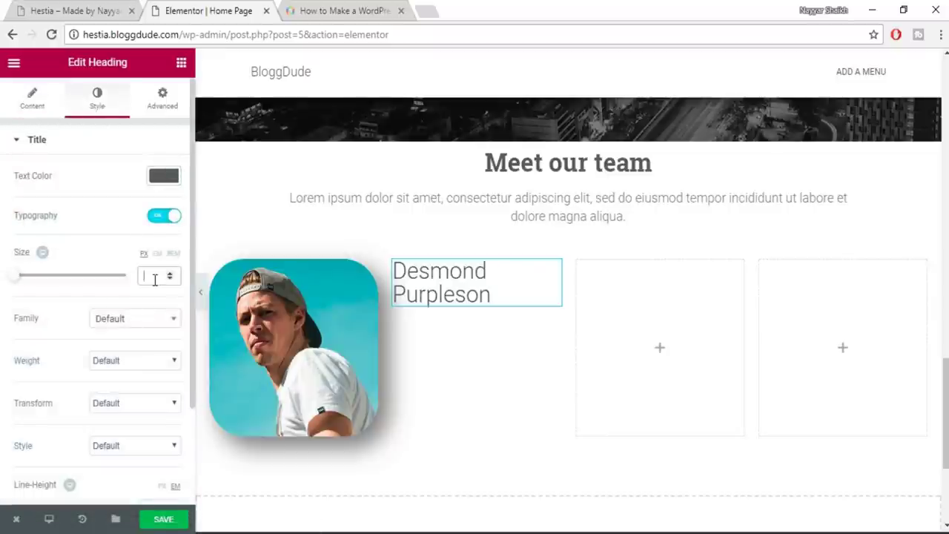
{"action": "type", "text": "18"}
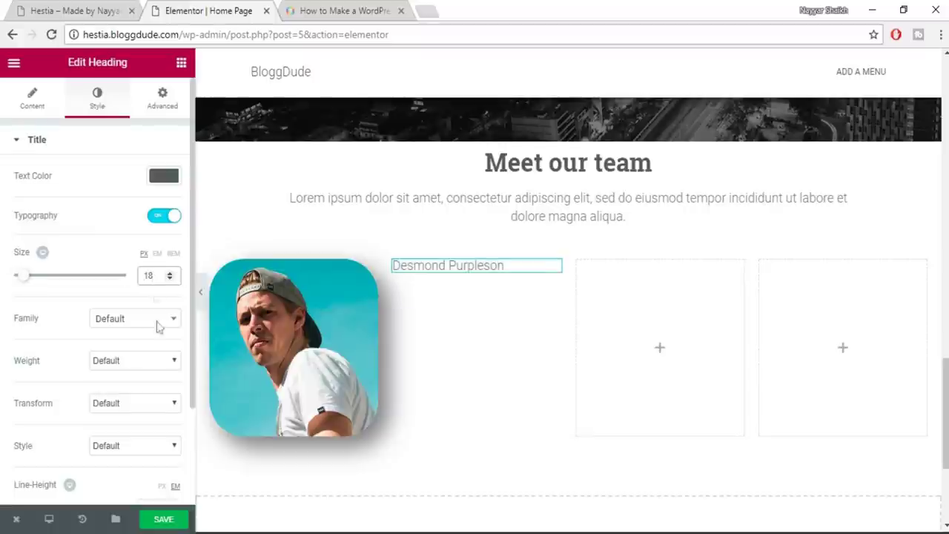
Set the name heading's font to Roboto Slab with weight 600
{"action": "left_click", "coordinate": [144, 335]}
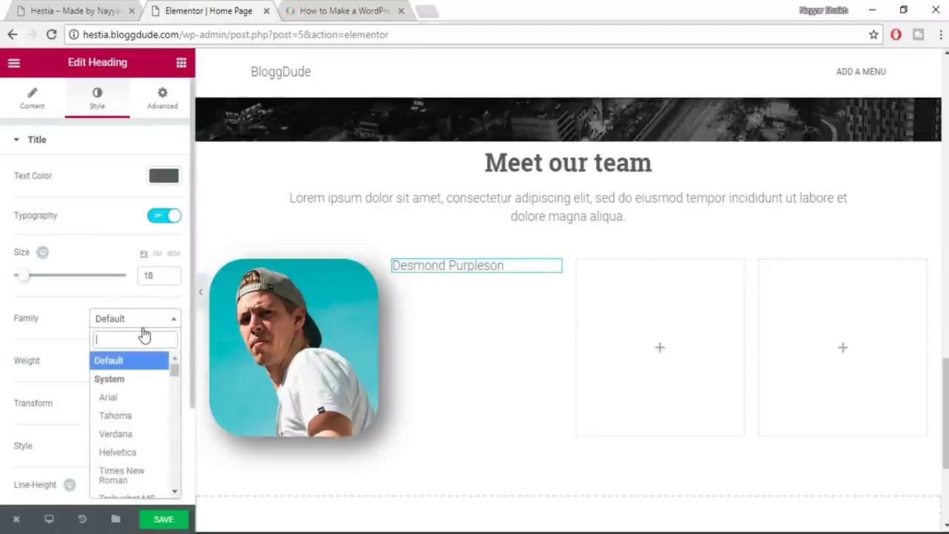
{"action": "type", "text": "robo"}
{"action": "key", "text": "Down"}
{"action": "key", "text": "Down"}
{"action": "key", "text": "Down"}
{"action": "key", "text": "Return"}
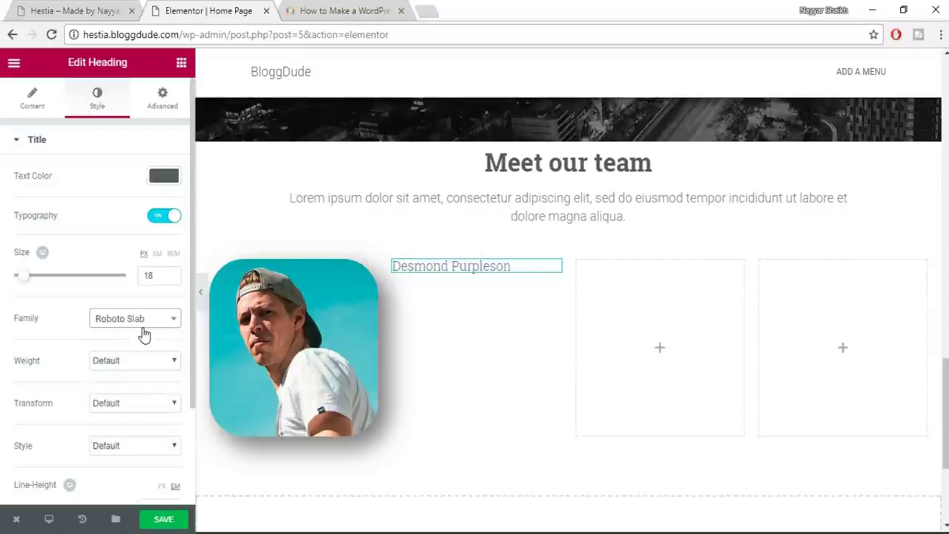
{"action": "left_click", "coordinate": [140, 363]}
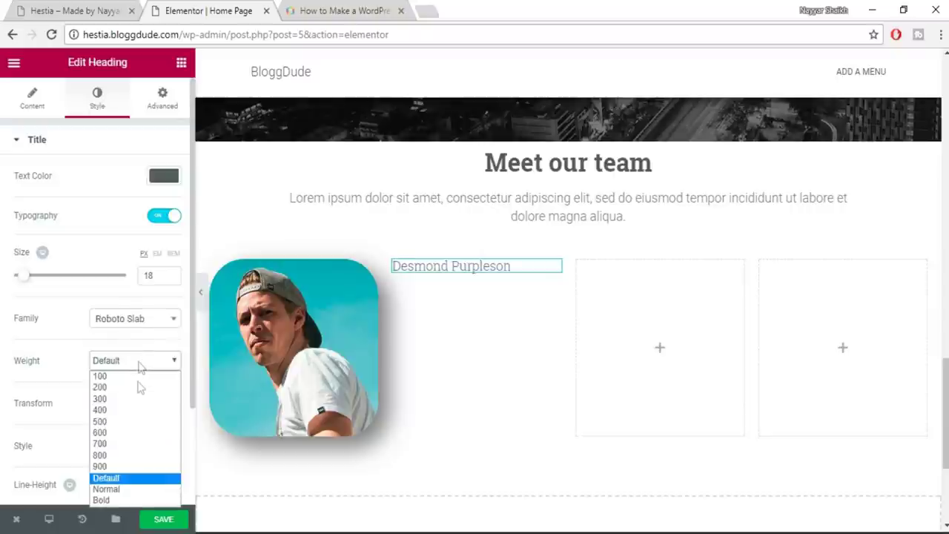
{"action": "left_click", "coordinate": [126, 433]}
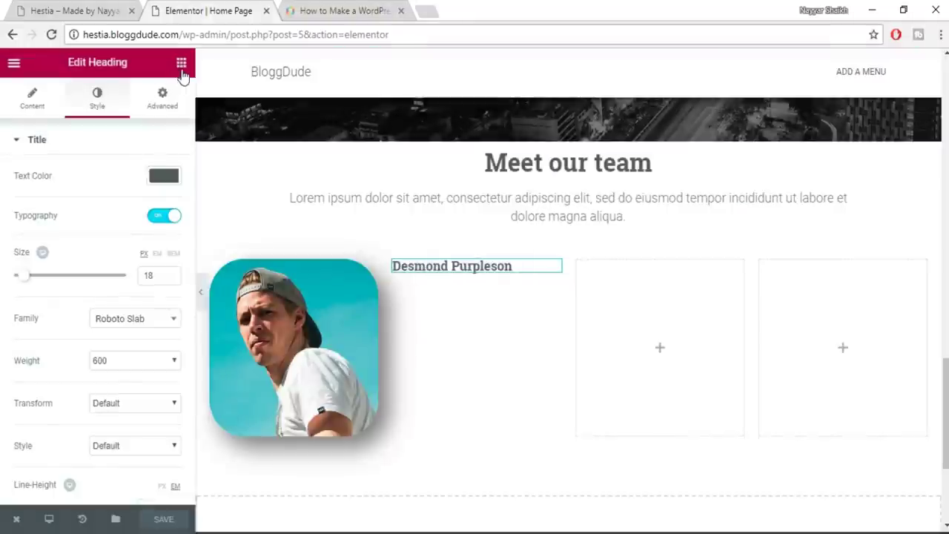
{"action": "left_click", "coordinate": [181, 65]}
Add a second heading below the name titled 'Manager'
{"action": "left_click_drag", "start_coordinate": [144, 169], "coordinate": [484, 275]}
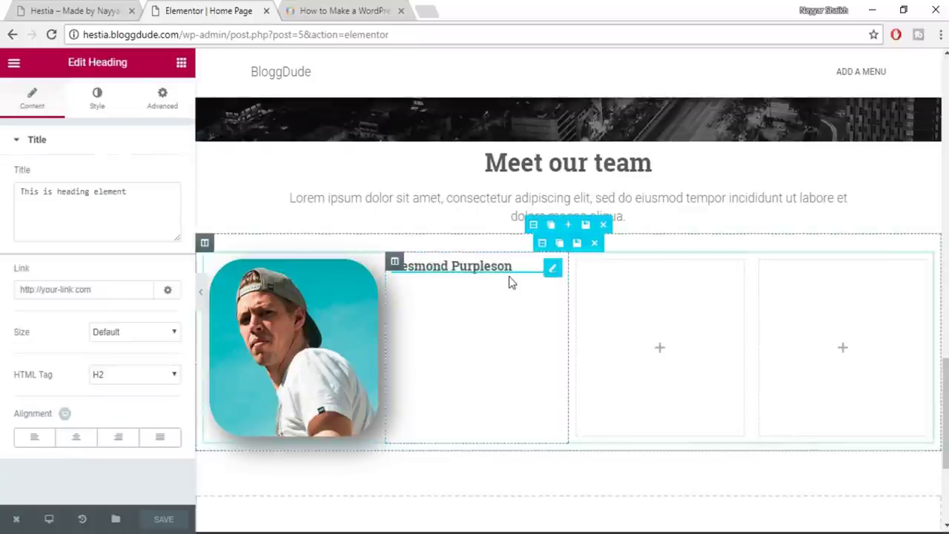
{"action": "triple_click", "coordinate": [66, 207]}
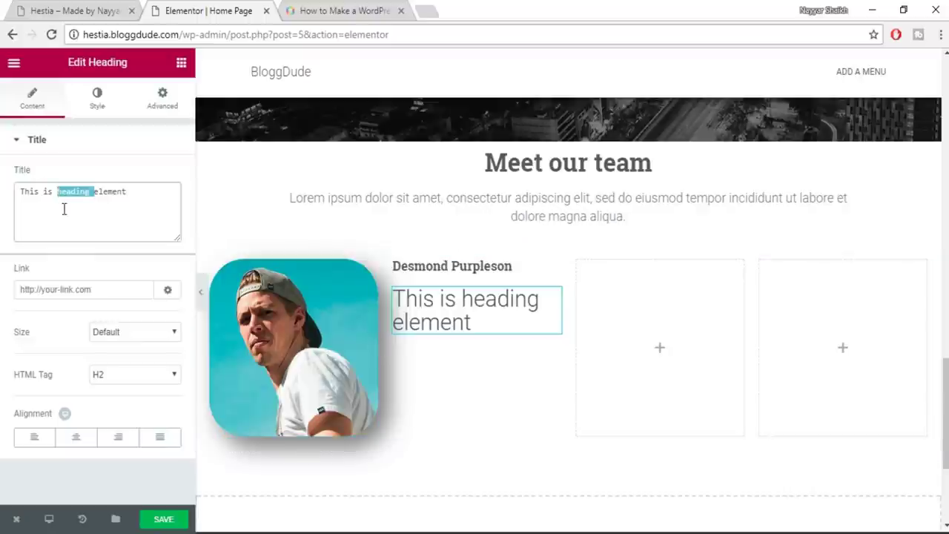
{"action": "type", "text": "mAN"}
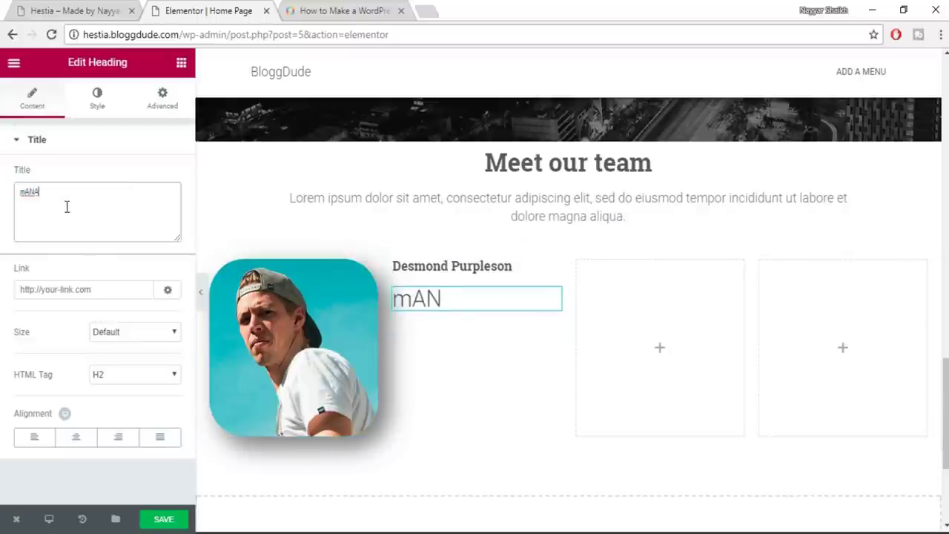
{"action": "type", "text": "mANA"}
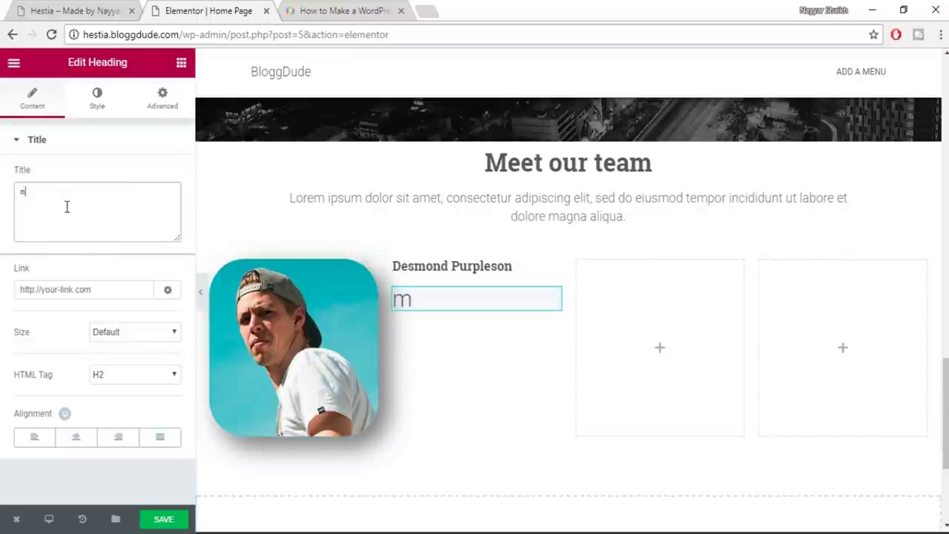
{"action": "type", "text": "Manager"}
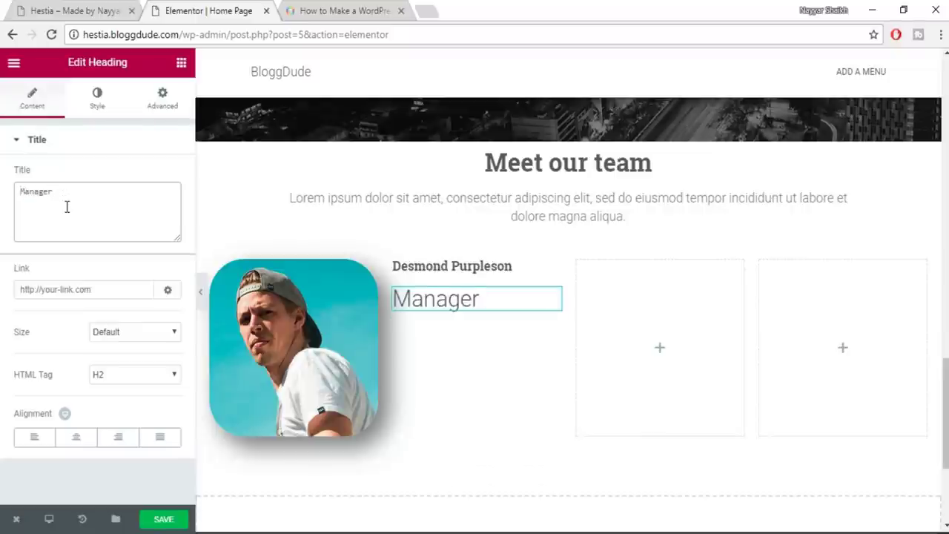
Style 'Manager' dark grey, 16 px, weight 500, and save the page
{"action": "left_click", "coordinate": [97, 108]}
{"action": "left_click", "coordinate": [158, 181]}
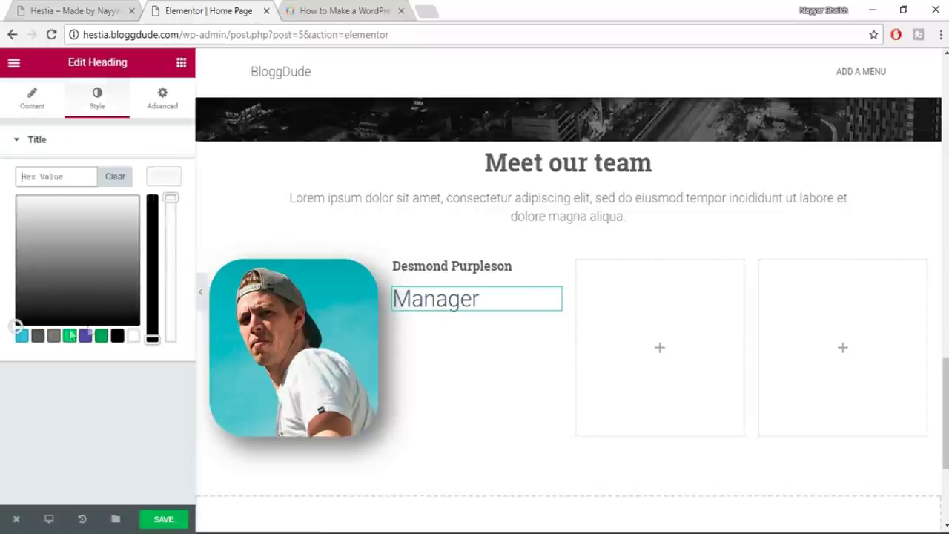
{"action": "left_click", "coordinate": [20, 332]}
{"action": "left_click", "coordinate": [38, 337]}
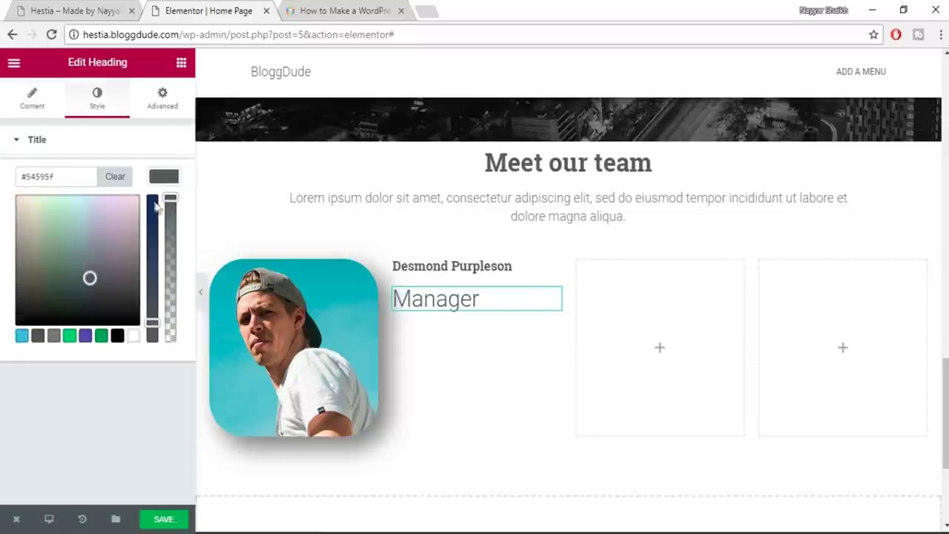
{"action": "left_click", "coordinate": [163, 179]}
{"action": "left_click", "coordinate": [166, 217]}
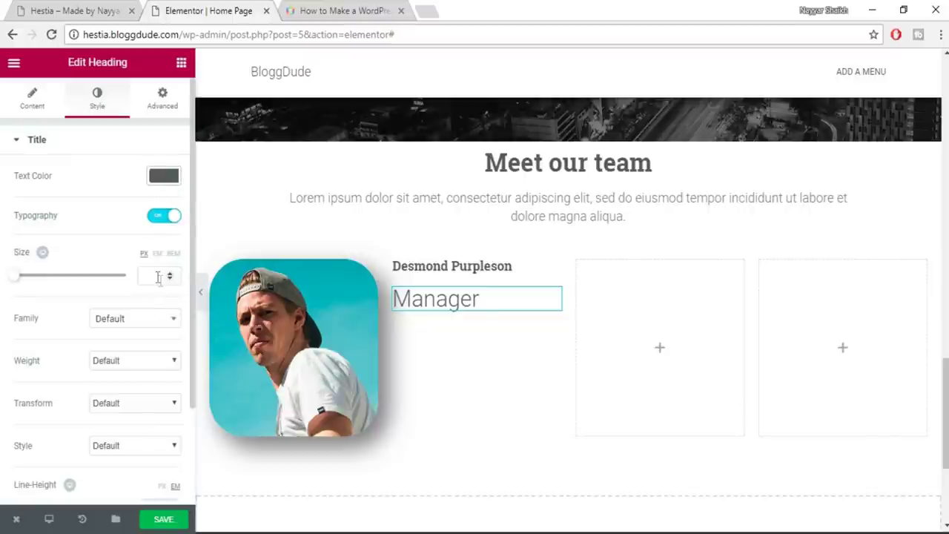
{"action": "type", "text": "16"}
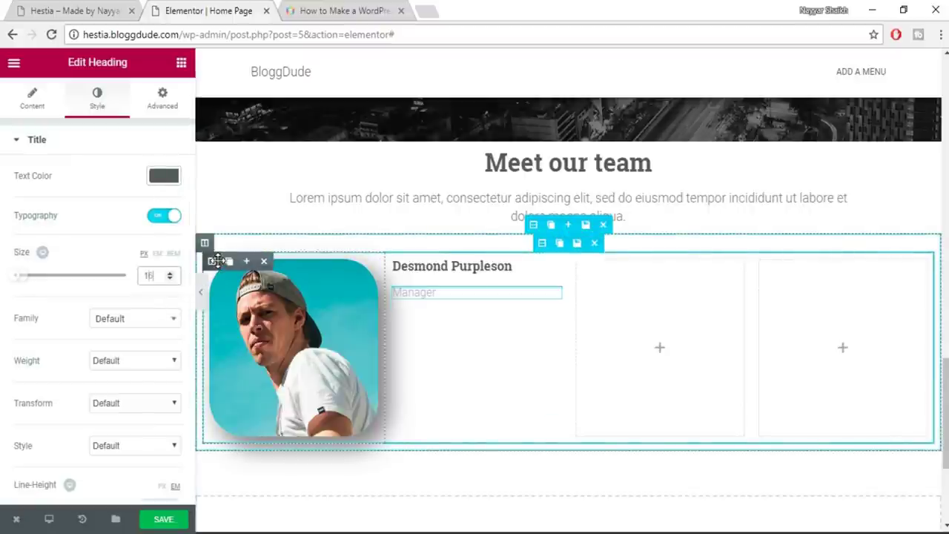
{"action": "left_click", "coordinate": [141, 363]}
{"action": "left_click", "coordinate": [132, 422]}
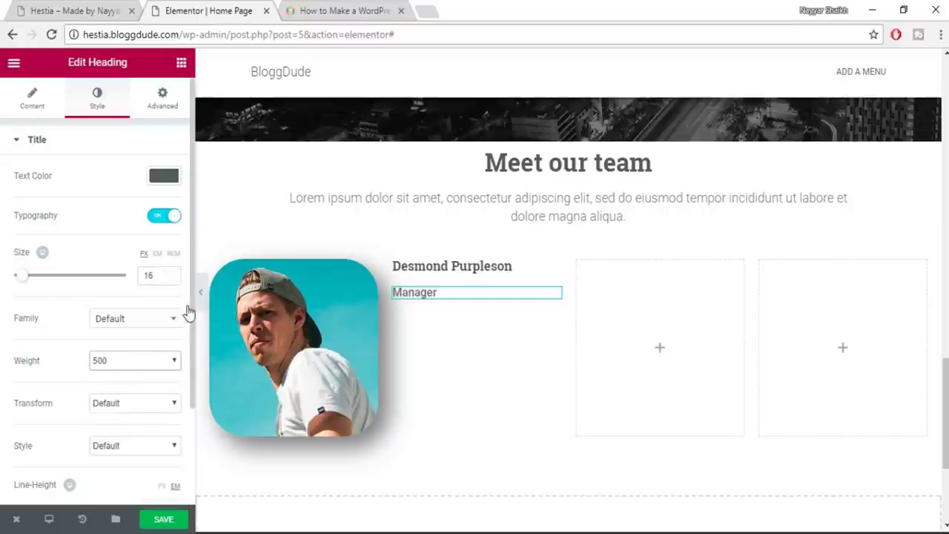
{"action": "scroll", "coordinate": [141, 460], "scroll_direction": "down", "scroll_amount": 2}
{"action": "left_click", "coordinate": [163, 522]}
Copy the Locavore bio from the live site into a new heading below Manager
{"action": "left_click", "coordinate": [67, 10]}
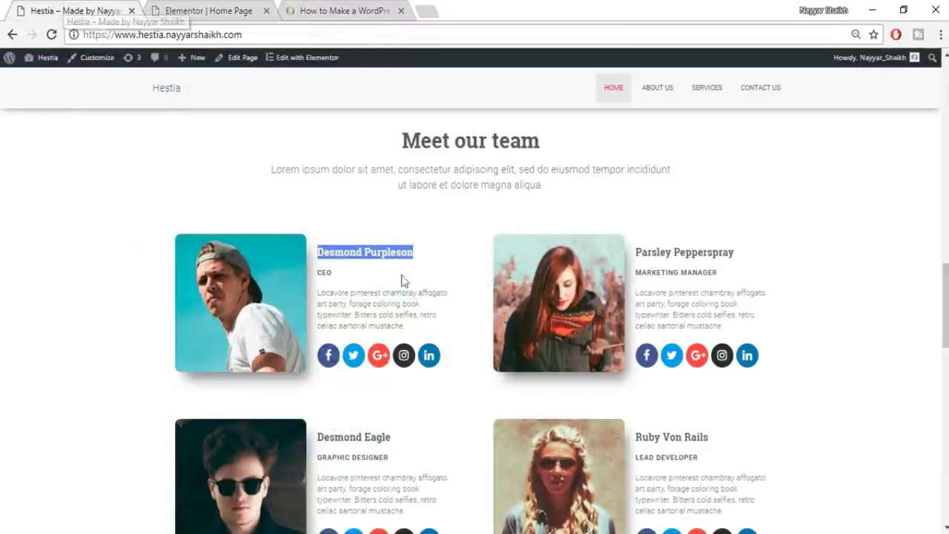
{"action": "left_click_drag", "start_coordinate": [318, 294], "coordinate": [424, 330]}
{"action": "key", "text": "ctrl+c"}
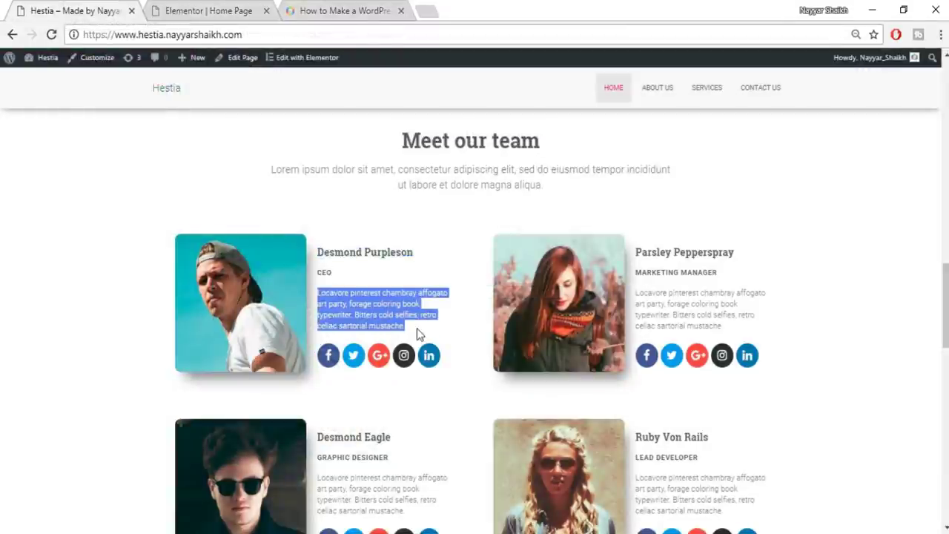
{"action": "left_click", "coordinate": [178, 9]}
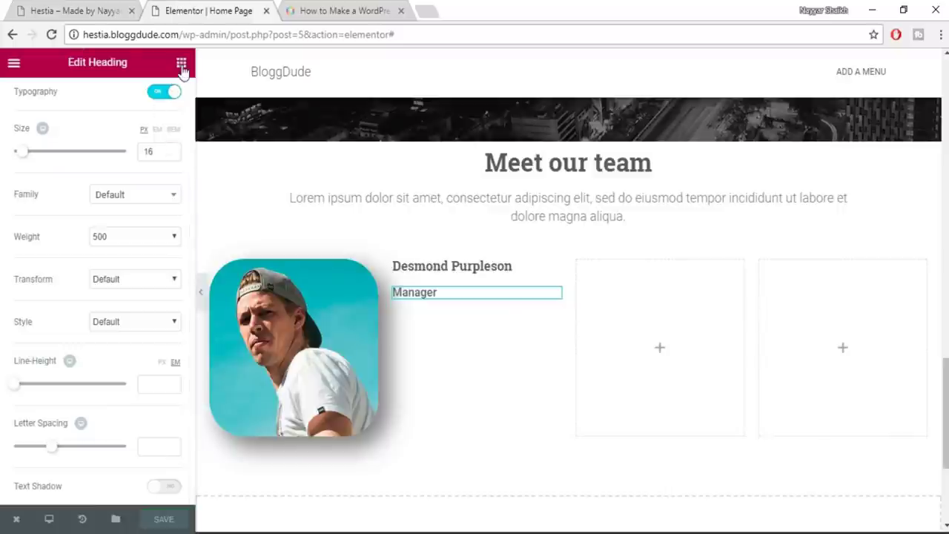
{"action": "left_click", "coordinate": [180, 63]}
{"action": "left_click_drag", "start_coordinate": [341, 309], "coordinate": [462, 297]}
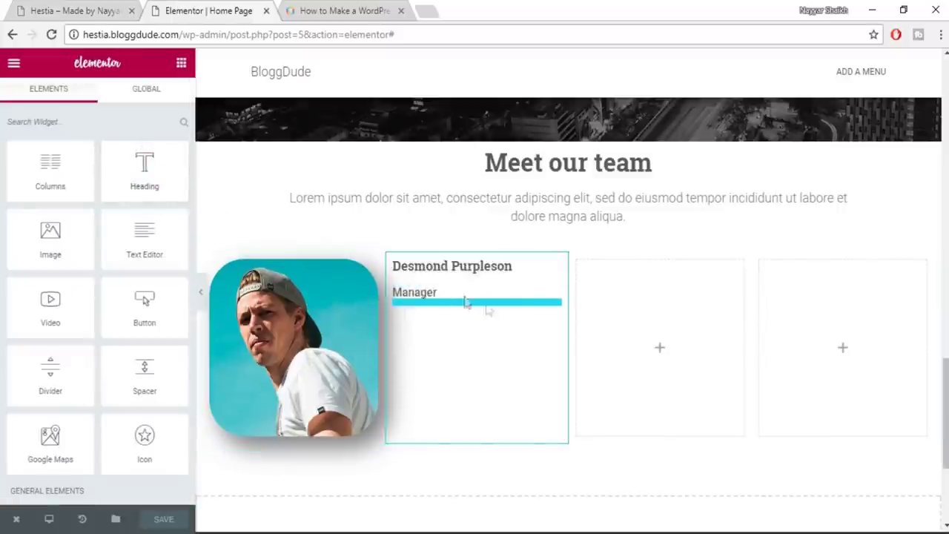
{"action": "left_click", "coordinate": [80, 220]}
{"action": "key", "text": "ctrl+a"}
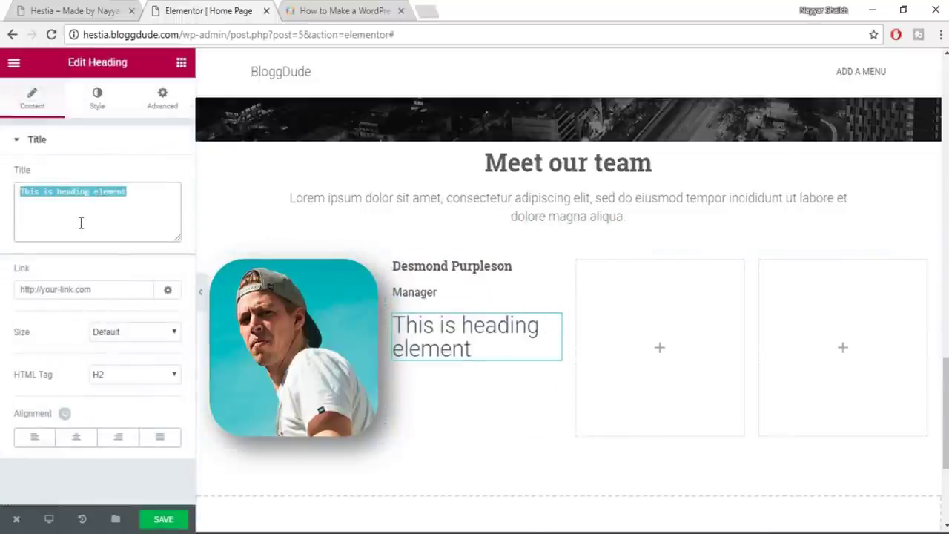
{"action": "key", "text": "ctrl+v"}
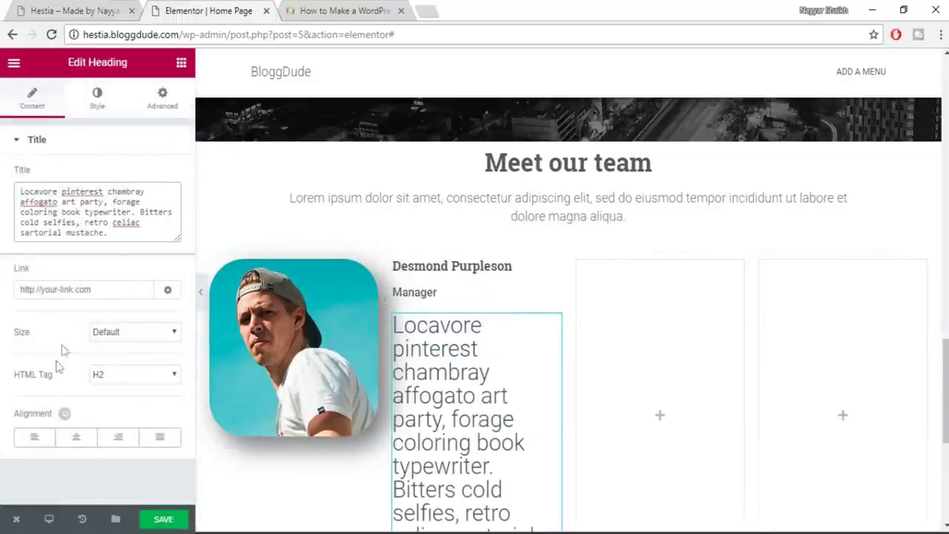
Style the bio text grey #7a7a7a in 14 px Roboto
{"action": "left_click", "coordinate": [97, 97]}
{"action": "left_click", "coordinate": [169, 178]}
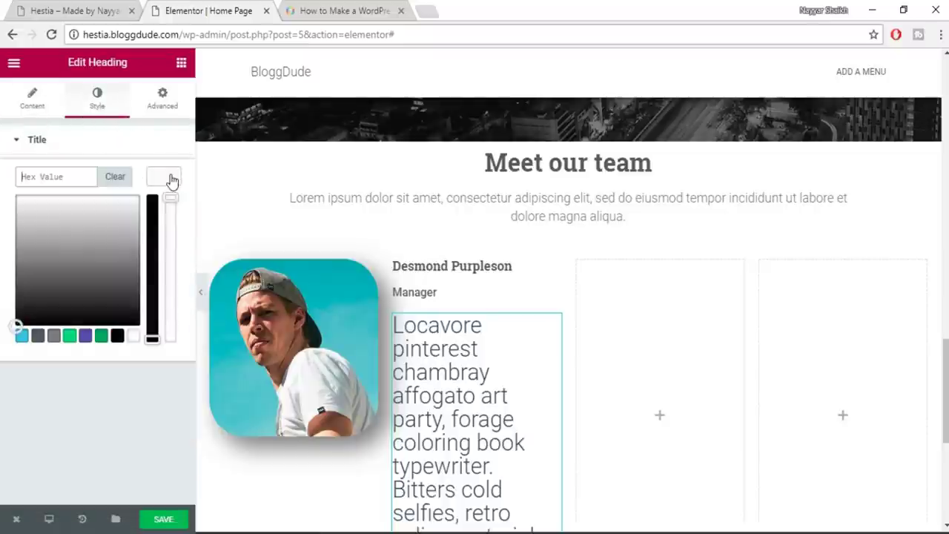
{"action": "left_click", "coordinate": [52, 337]}
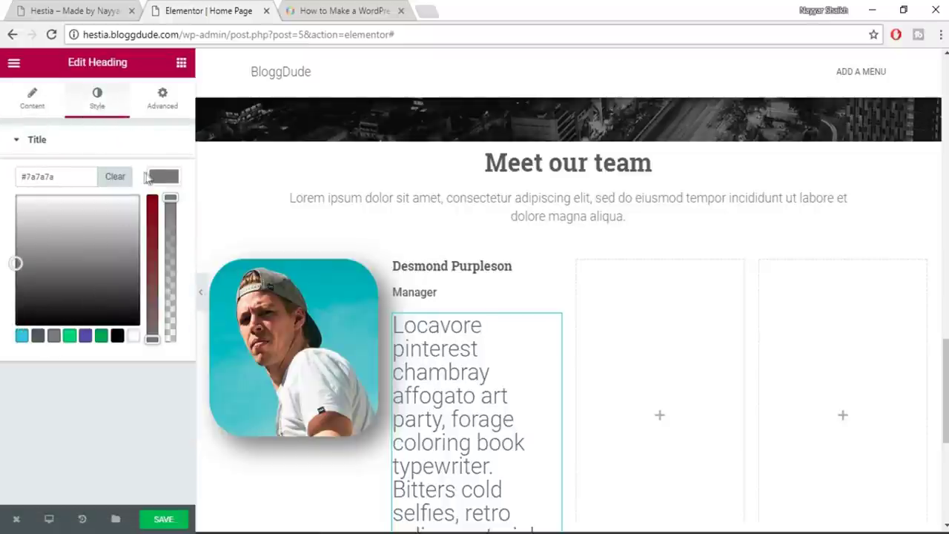
{"action": "left_click", "coordinate": [152, 178]}
{"action": "left_click", "coordinate": [166, 218]}
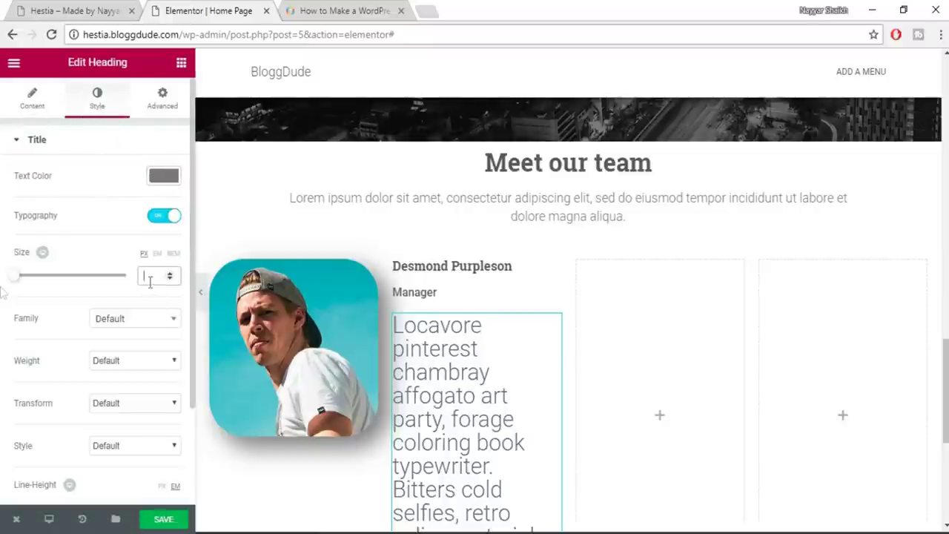
{"action": "type", "text": "14"}
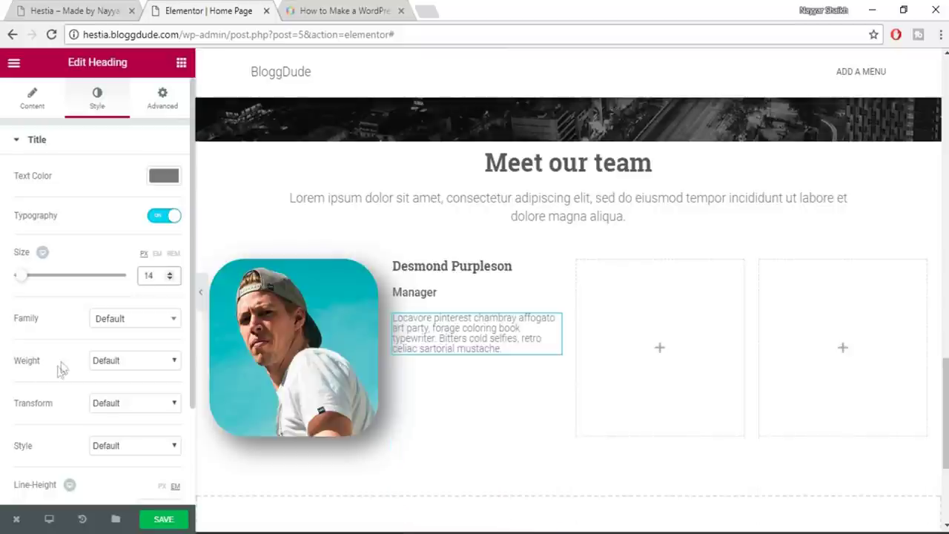
{"action": "left_click", "coordinate": [144, 319]}
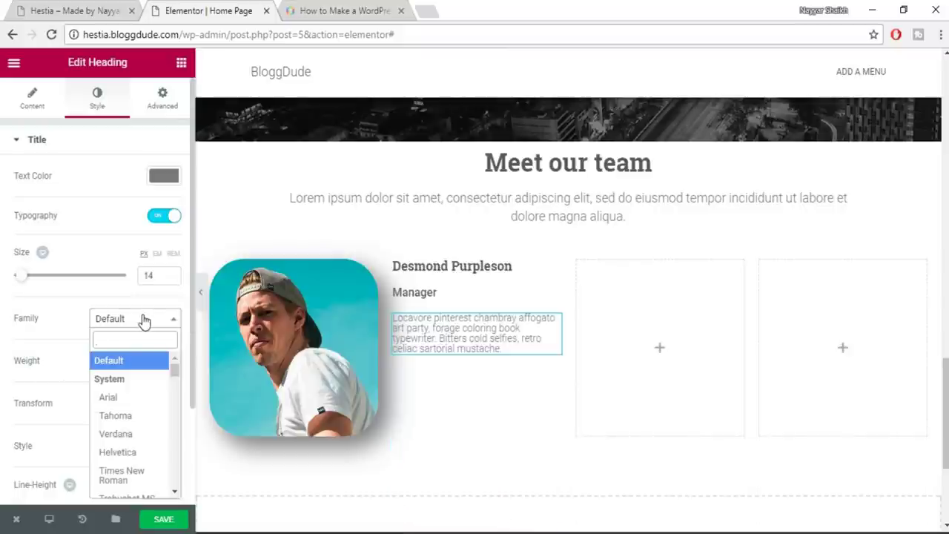
{"action": "type", "text": "robo"}
{"action": "key", "text": "Return"}
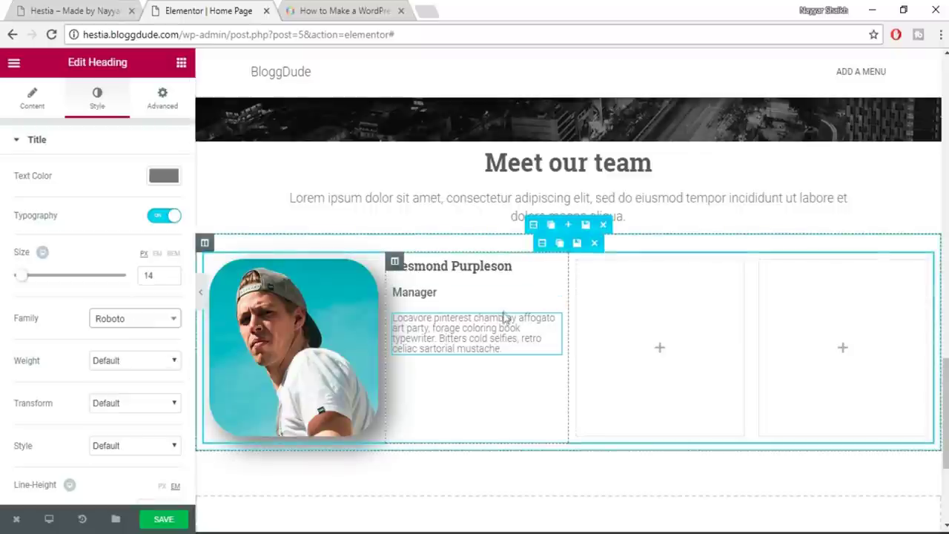
Set the bio's line height to 1.4 and save the page
{"action": "scroll", "coordinate": [149, 376], "scroll_direction": "down", "scroll_amount": 2}
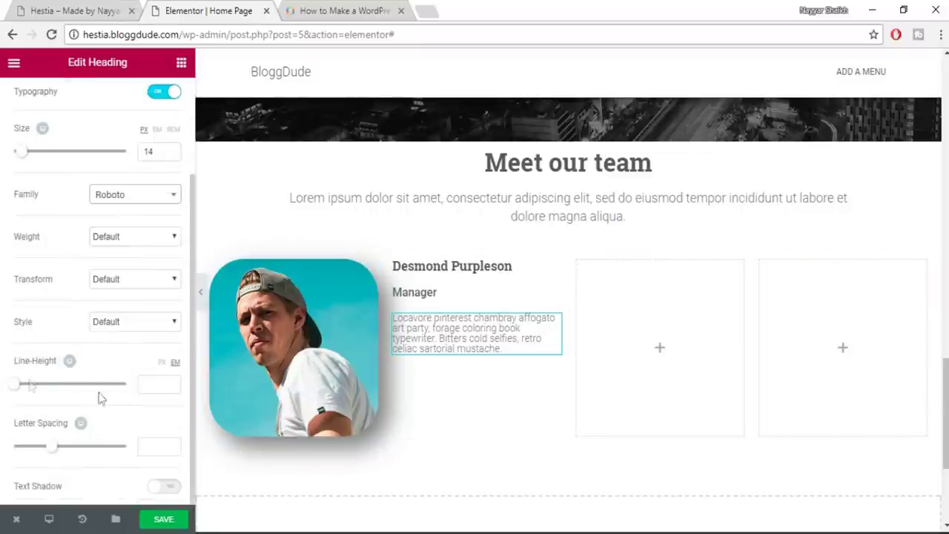
{"action": "left_click", "coordinate": [170, 384]}
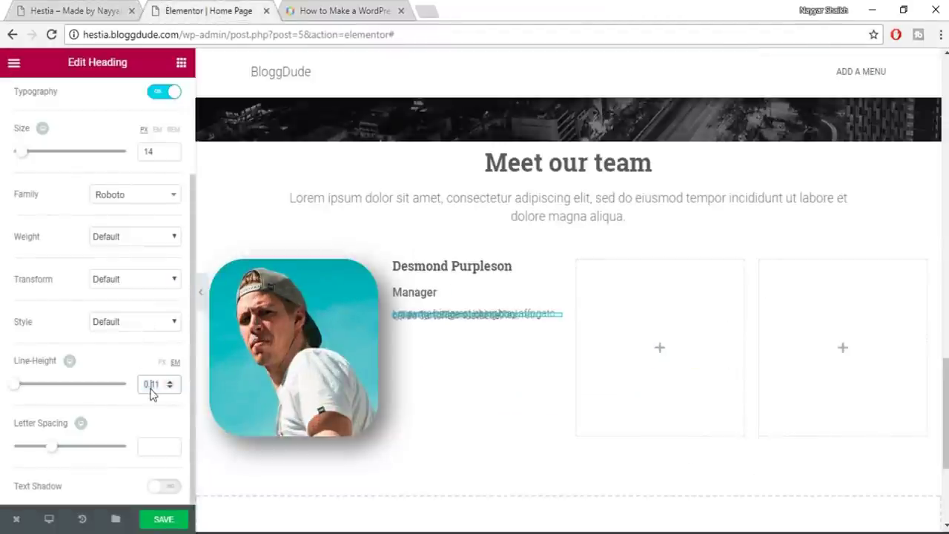
{"action": "double_click", "coordinate": [151, 385]}
{"action": "type", "text": "1"}
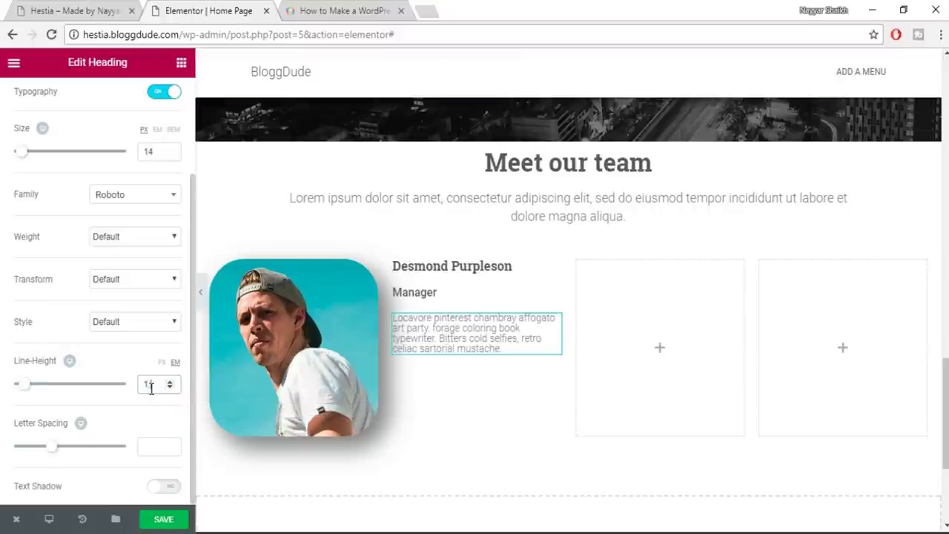
{"action": "type", "text": ".4"}
{"action": "left_click", "coordinate": [156, 519]}
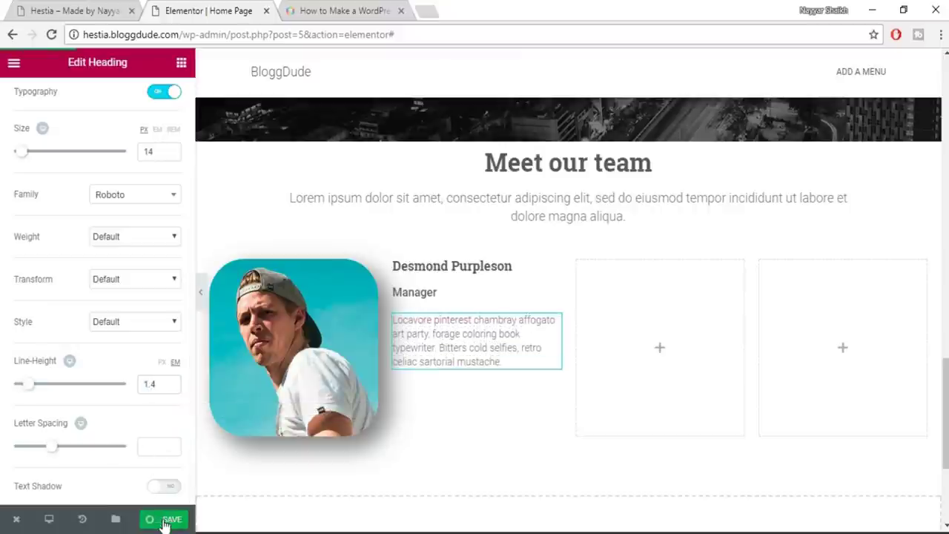
{"action": "left_click", "coordinate": [87, 7]}
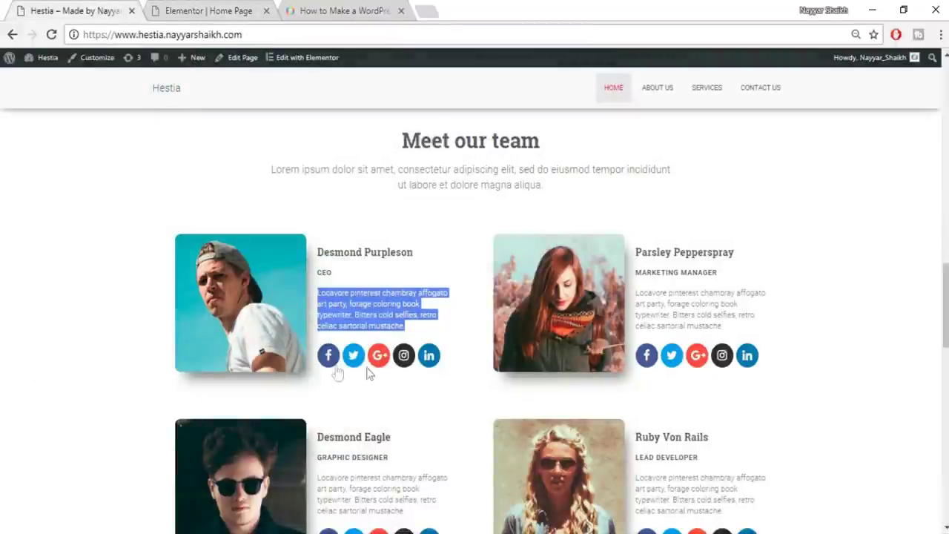
{"action": "left_click", "coordinate": [232, 8]}
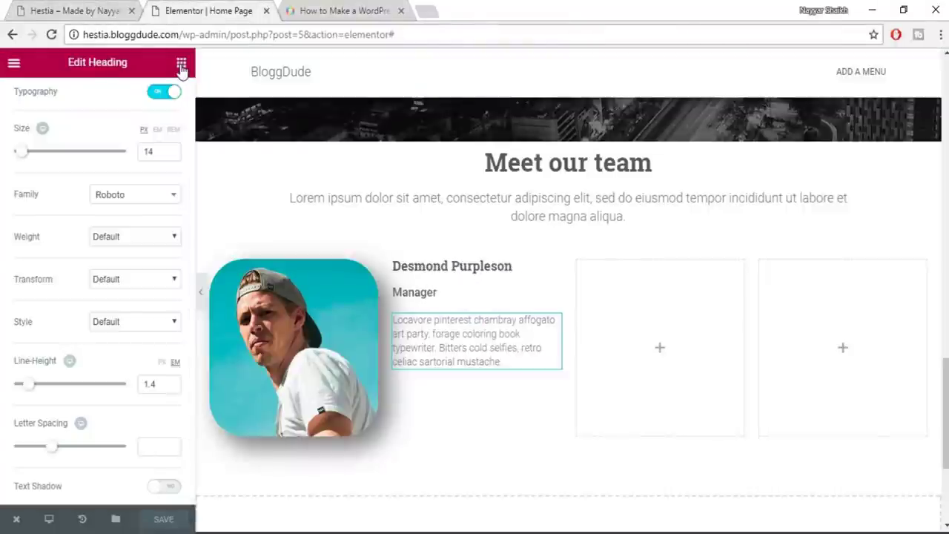
Add a Social Icons widget below the bio and review its Facebook and Twitter entries
{"action": "left_click", "coordinate": [181, 66]}
{"action": "scroll", "coordinate": [171, 449], "scroll_direction": "down", "scroll_amount": 5}
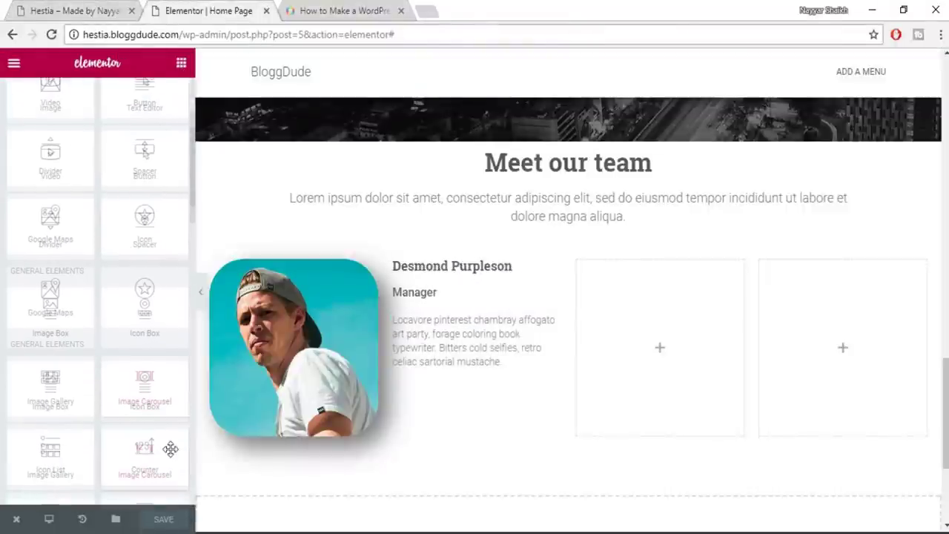
{"action": "scroll", "coordinate": [57, 320], "scroll_direction": "down", "scroll_amount": 1}
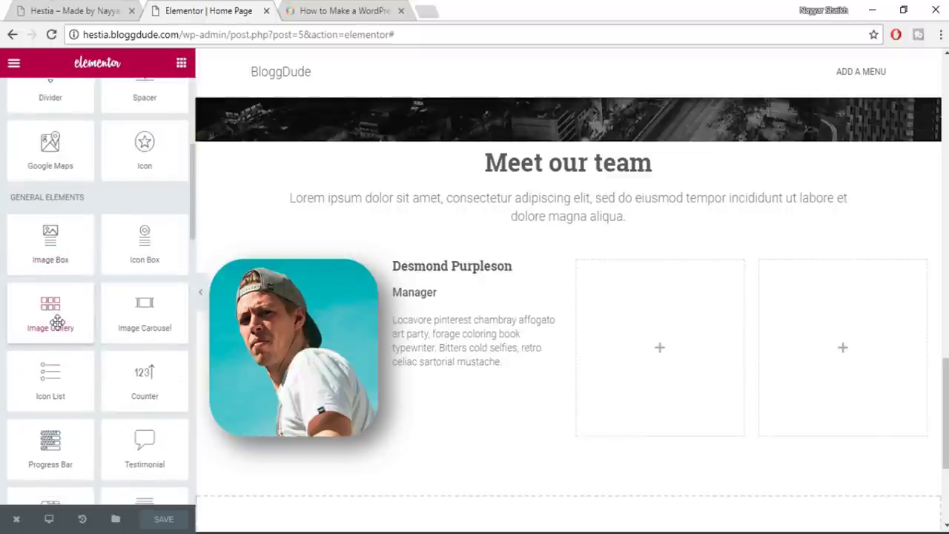
{"action": "scroll", "coordinate": [89, 304], "scroll_direction": "down", "scroll_amount": 3}
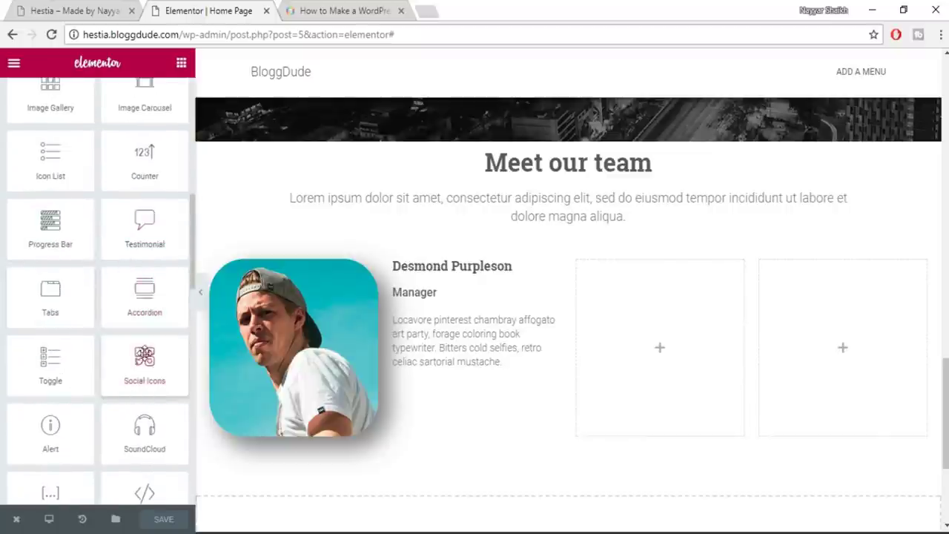
{"action": "left_click_drag", "start_coordinate": [198, 351], "coordinate": [457, 354]}
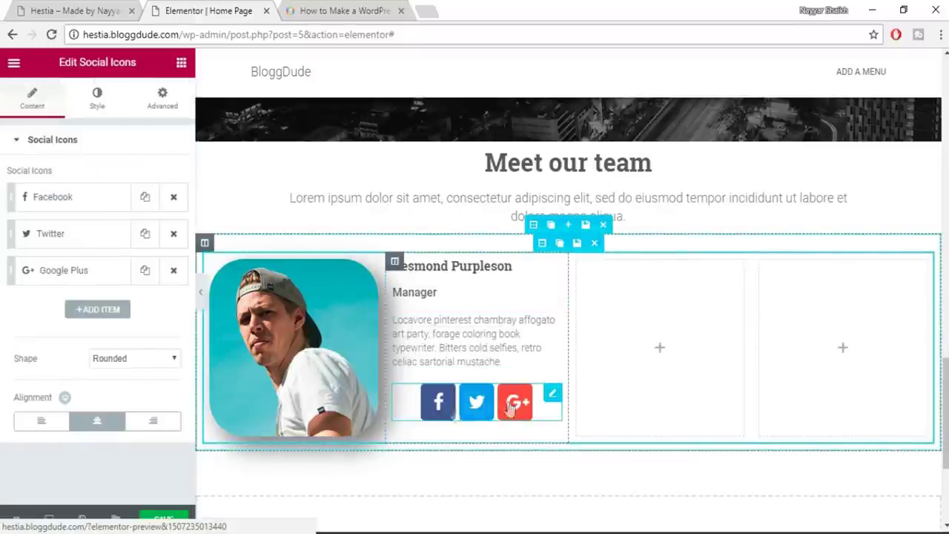
{"action": "left_click", "coordinate": [67, 202]}
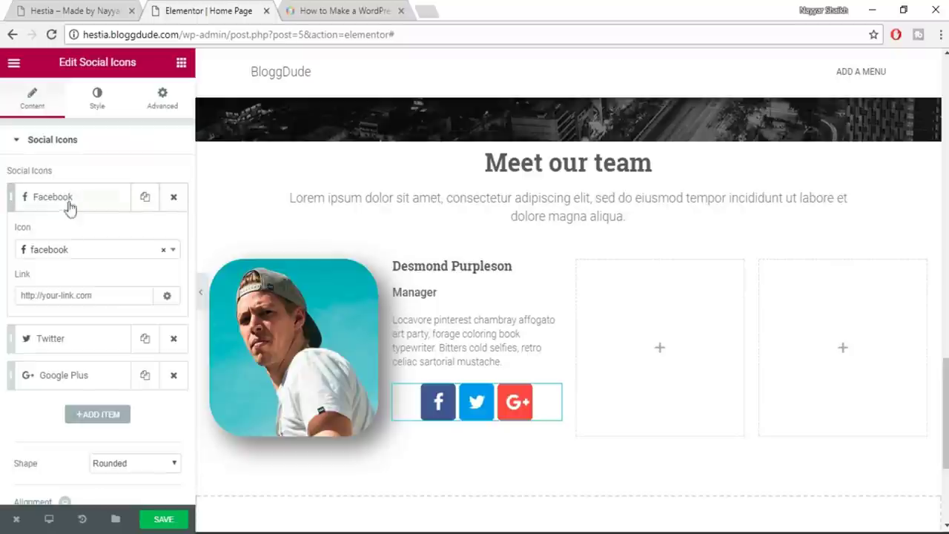
{"action": "left_click", "coordinate": [47, 294]}
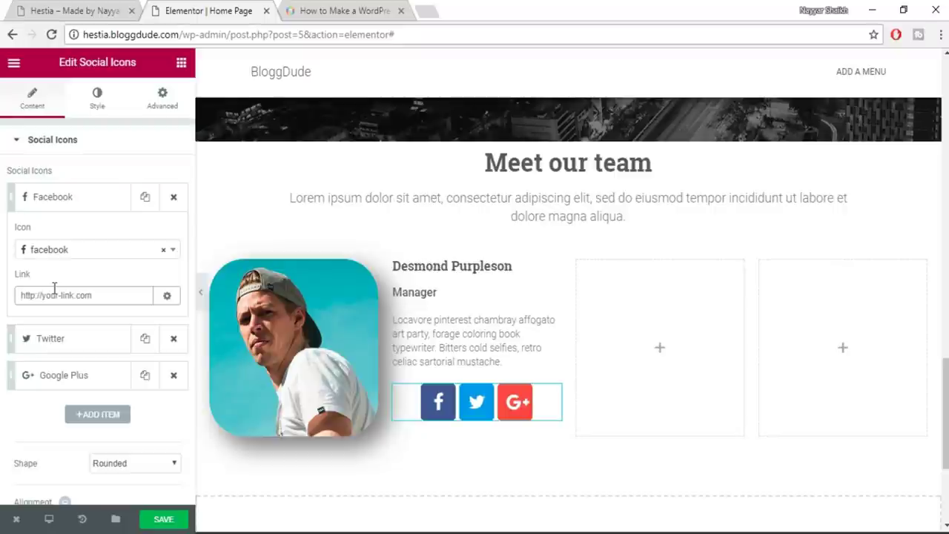
{"action": "left_click", "coordinate": [90, 347]}
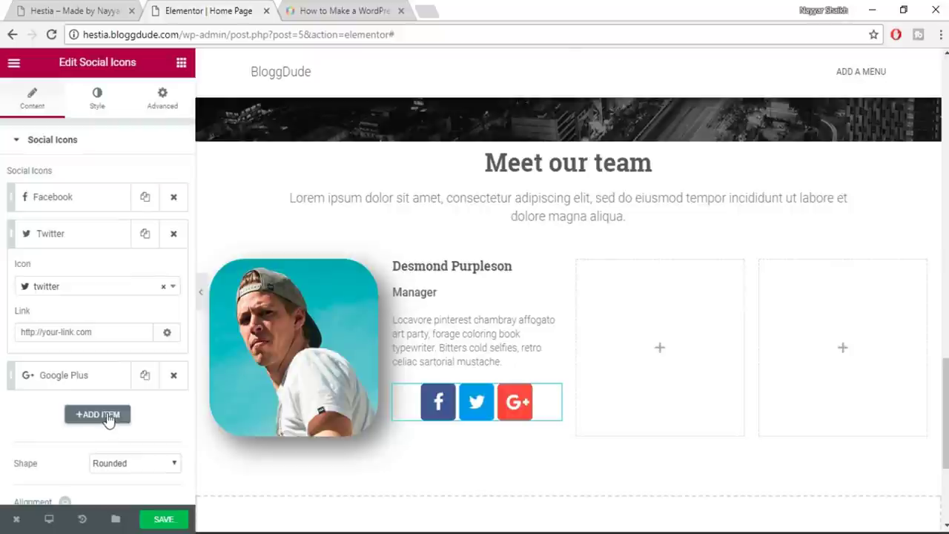
Add a new social icon entry set to Instagram
{"action": "left_click", "coordinate": [103, 414]}
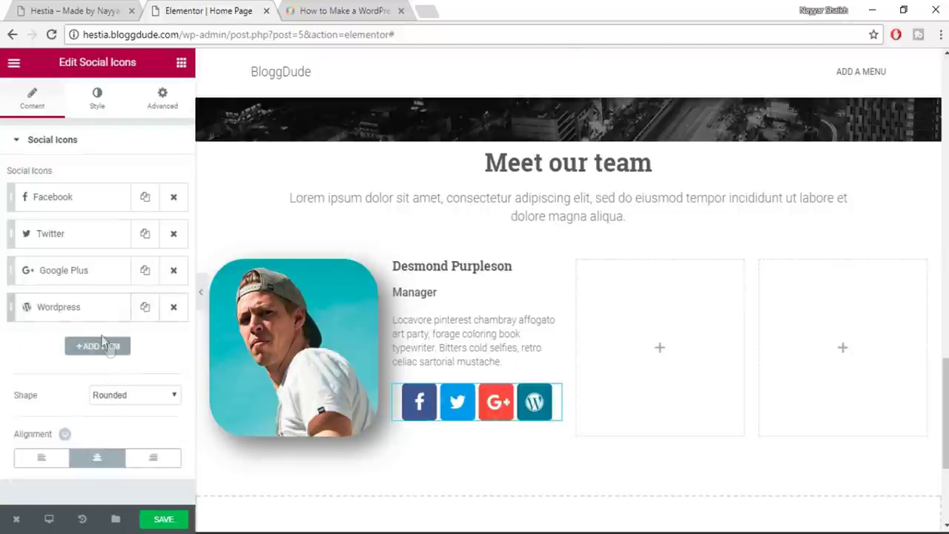
{"action": "left_click", "coordinate": [89, 311]}
{"action": "left_click", "coordinate": [87, 363]}
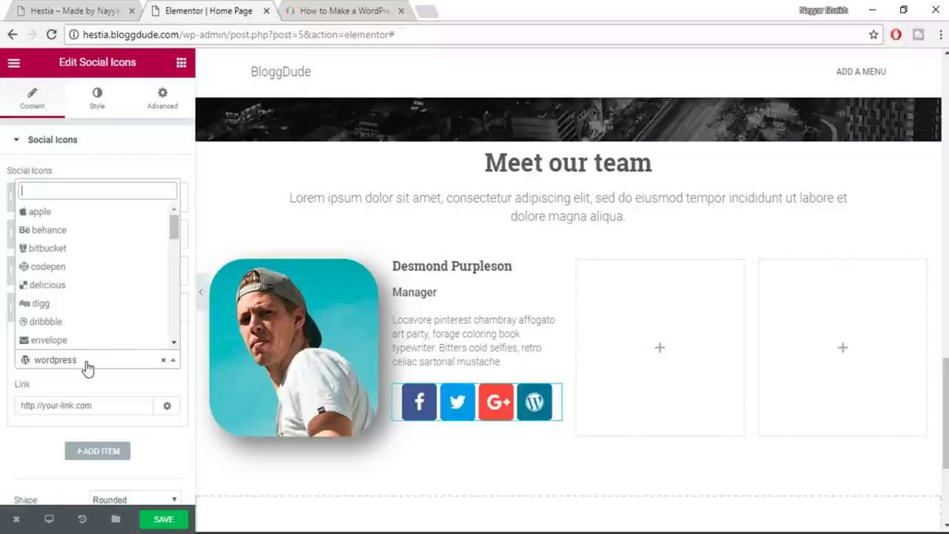
{"action": "type", "text": "inst"}
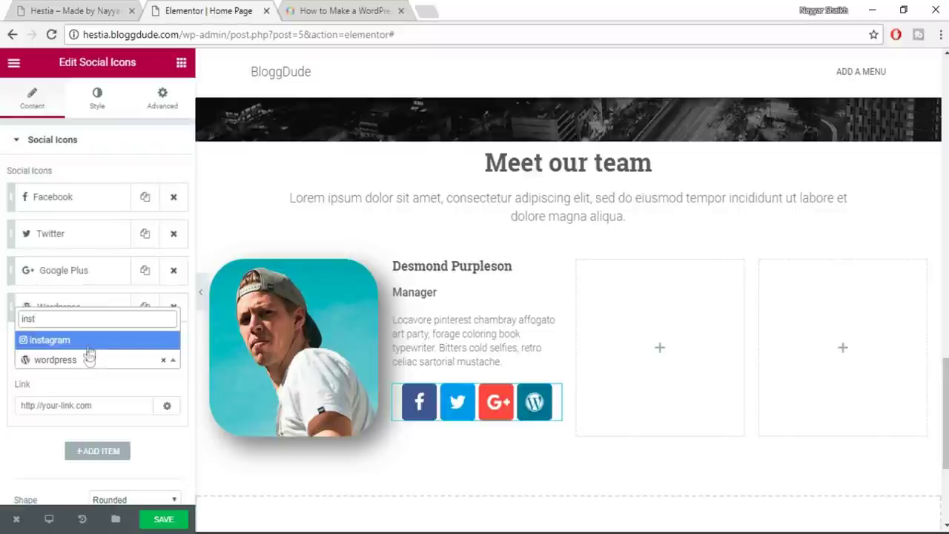
{"action": "left_click", "coordinate": [87, 346]}
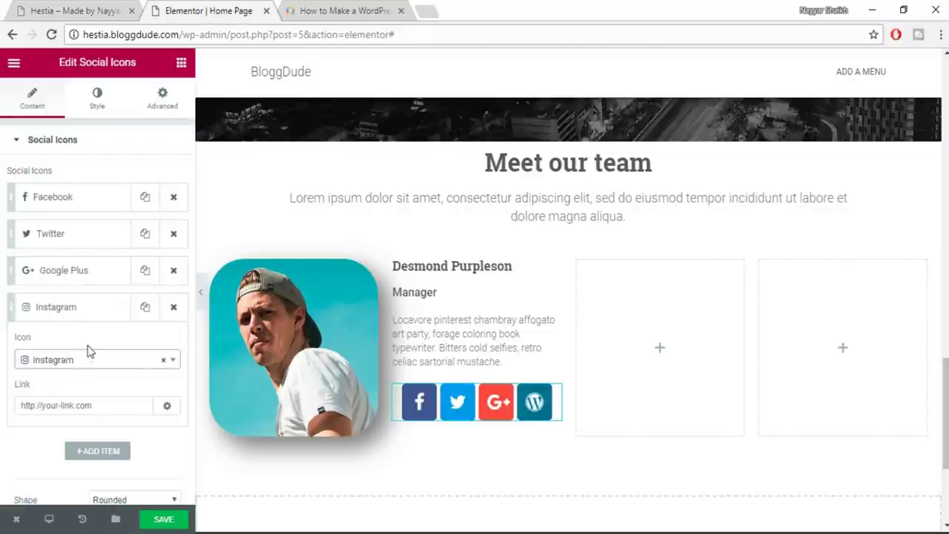
{"action": "left_click", "coordinate": [90, 408]}
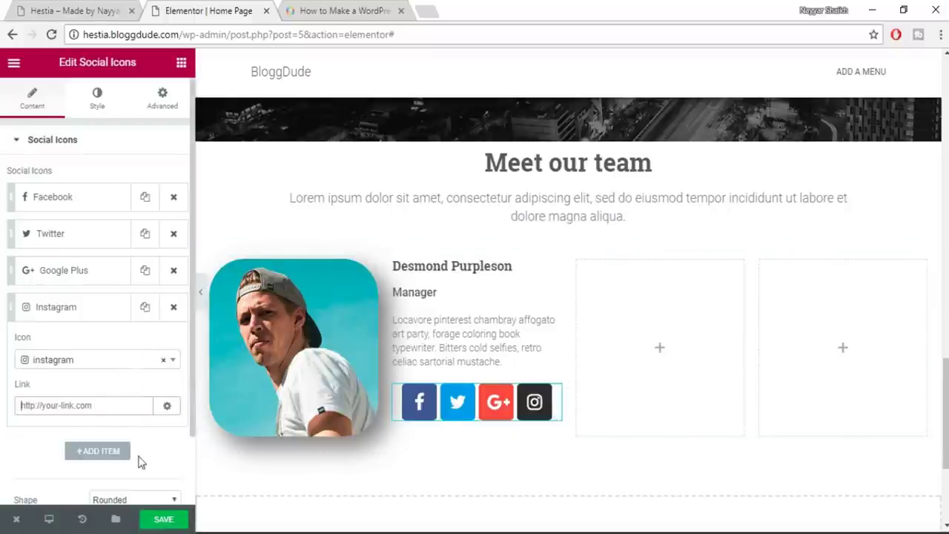
Add another social icon entry set to Soundcloud
{"action": "left_click", "coordinate": [80, 450]}
{"action": "left_click", "coordinate": [87, 344]}
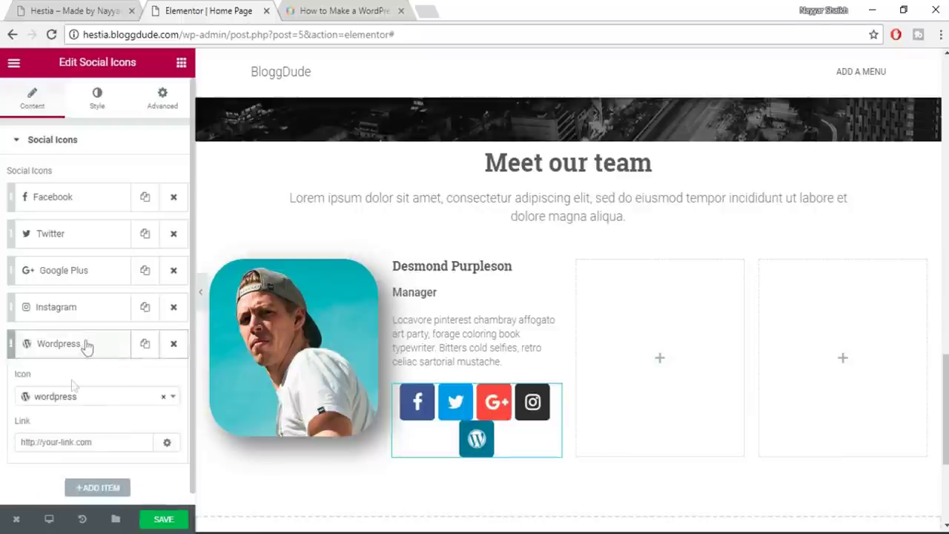
{"action": "left_click", "coordinate": [77, 398]}
{"action": "scroll", "coordinate": [102, 335], "scroll_direction": "down", "scroll_amount": 3}
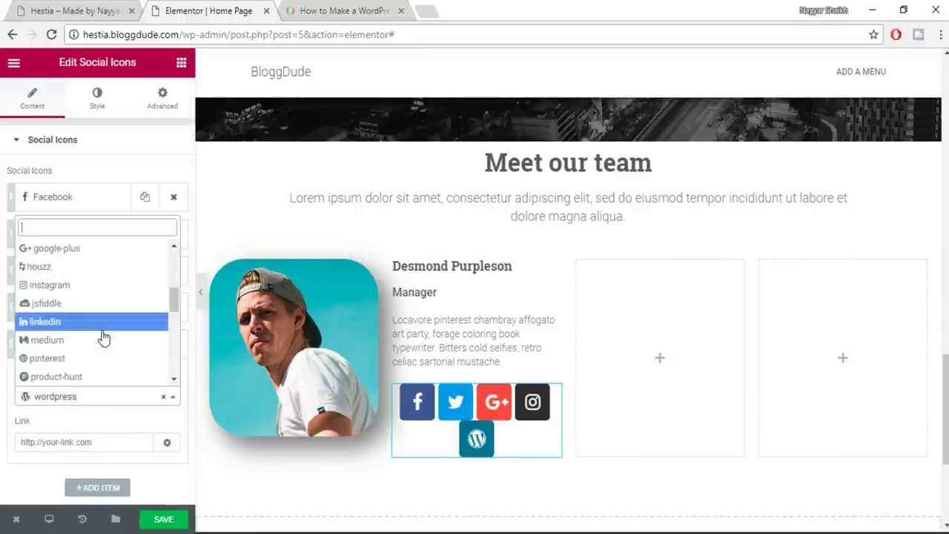
{"action": "scroll", "coordinate": [102, 338], "scroll_direction": "down", "scroll_amount": 5}
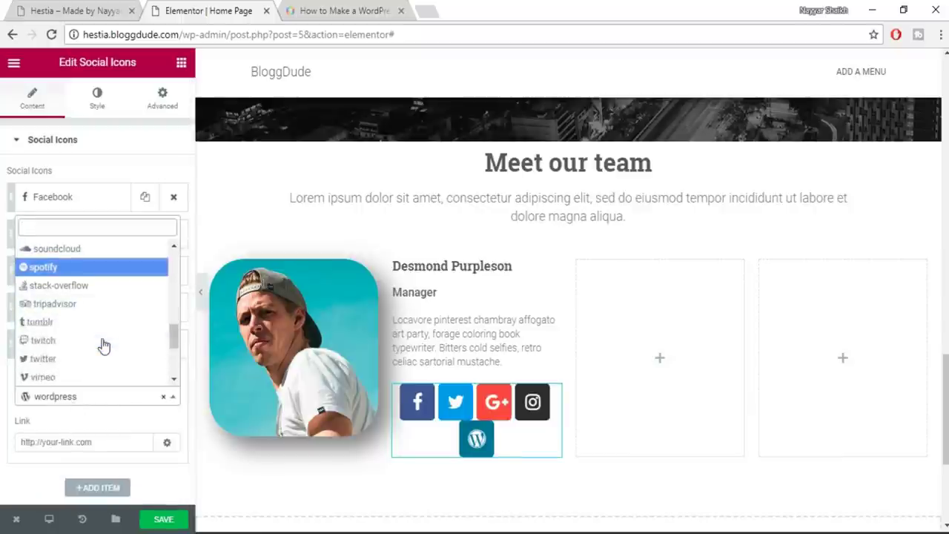
{"action": "scroll", "coordinate": [101, 348], "scroll_direction": "up", "scroll_amount": 2}
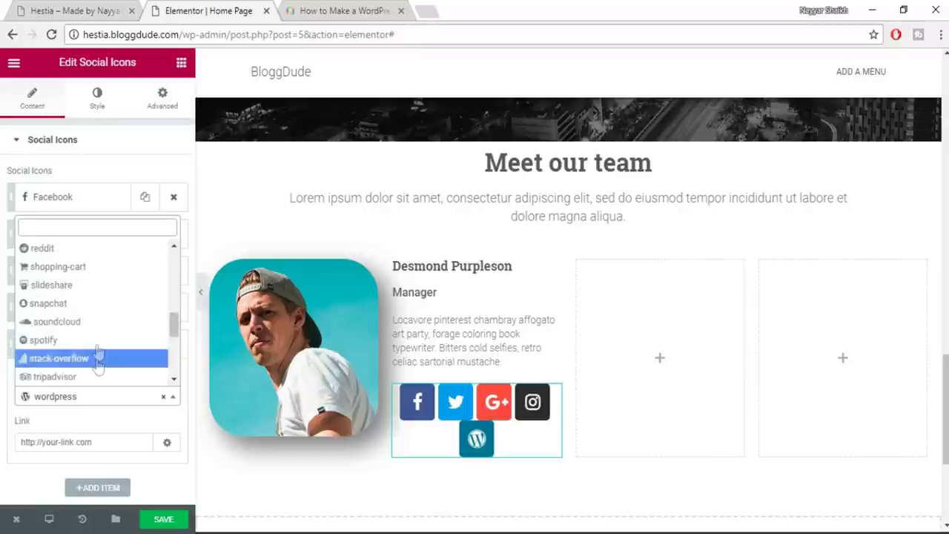
{"action": "left_click", "coordinate": [100, 321]}
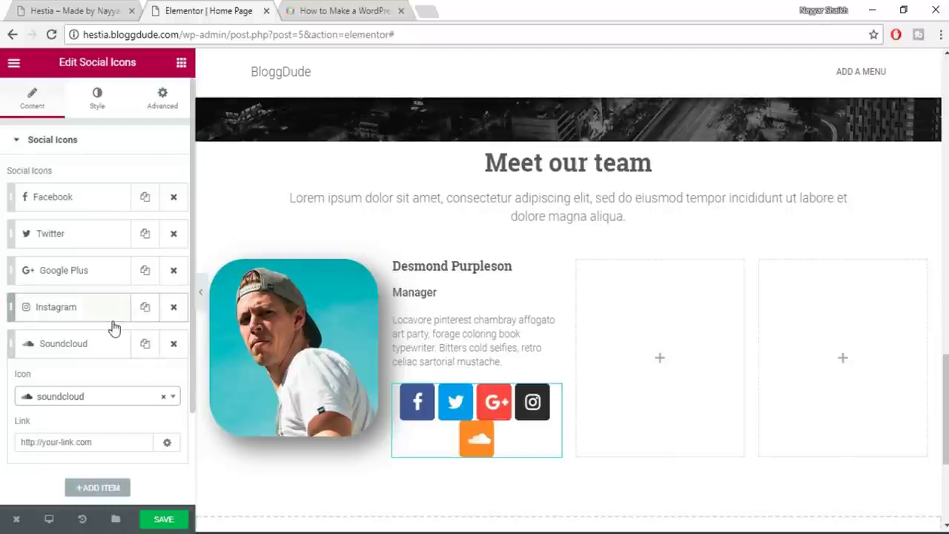
Check the Google+ icon on the live Hestia site for reference
{"action": "left_click", "coordinate": [123, 7]}
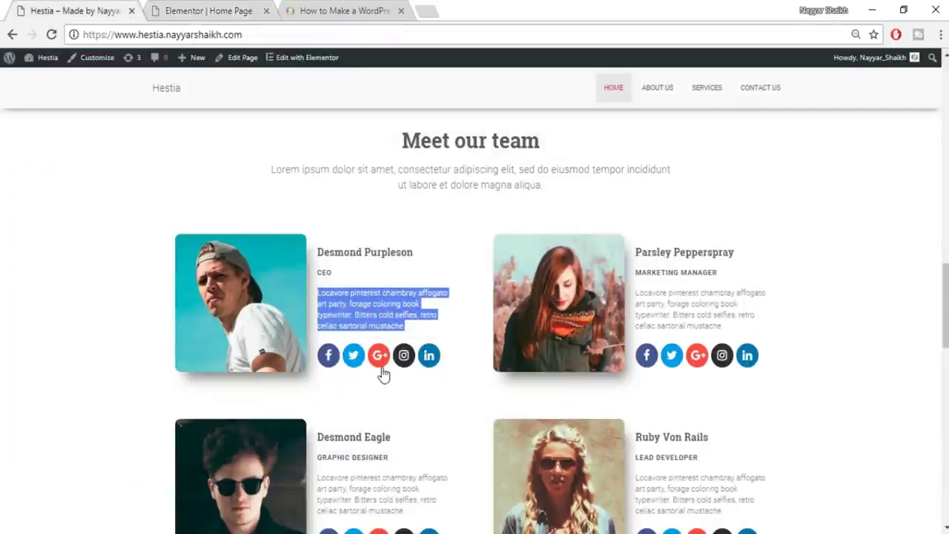
{"action": "left_click", "coordinate": [381, 367]}
{"action": "left_click", "coordinate": [265, 15]}
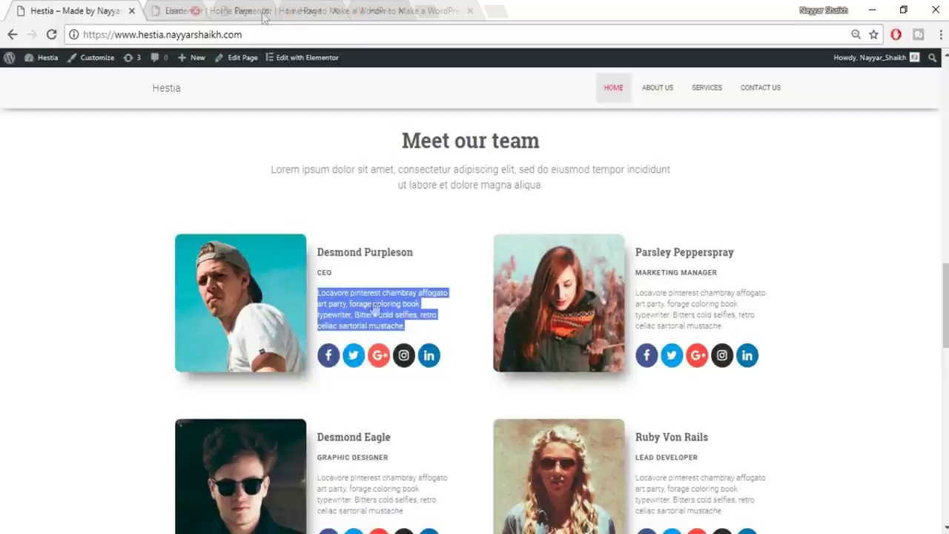
{"action": "left_click", "coordinate": [426, 435]}
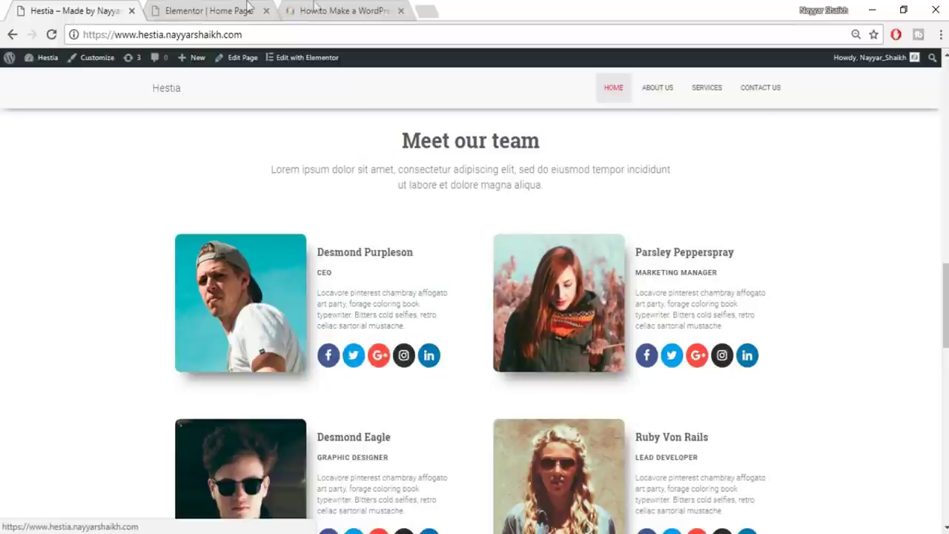
{"action": "left_click", "coordinate": [204, 10]}
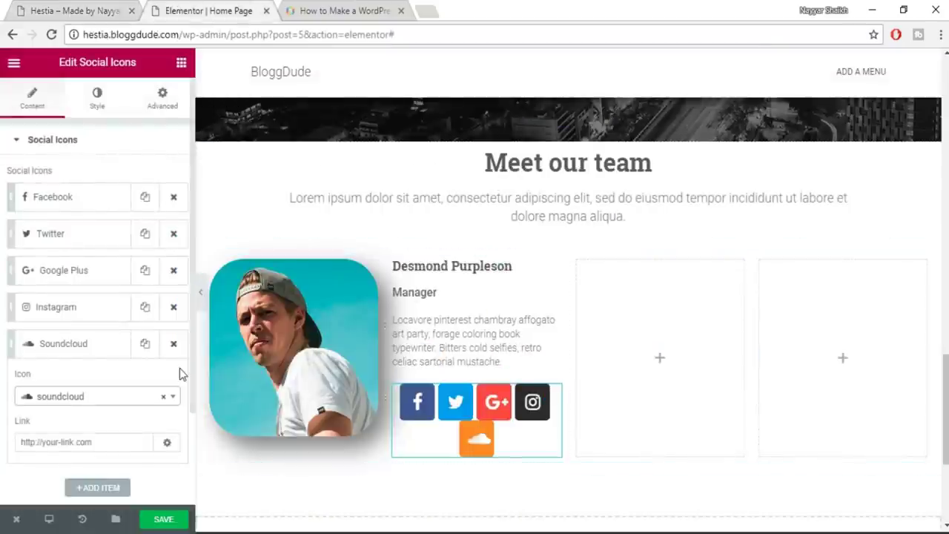
Align the social icons left and give them a Circle shape
{"action": "scroll", "coordinate": [178, 378], "scroll_direction": "down", "scroll_amount": 2}
{"action": "scroll", "coordinate": [156, 411], "scroll_direction": "up", "scroll_amount": 2}
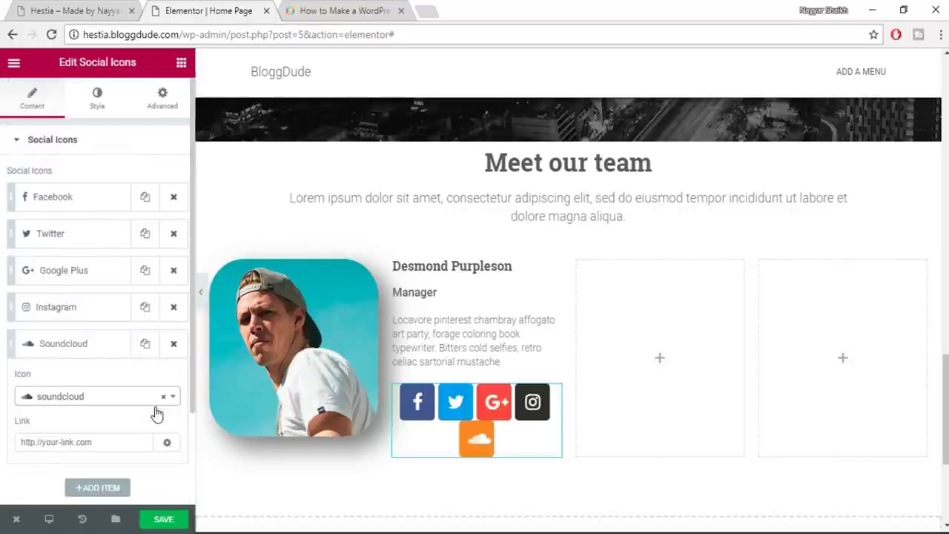
{"action": "scroll", "coordinate": [157, 414], "scroll_direction": "down", "scroll_amount": 2}
{"action": "left_click", "coordinate": [54, 483]}
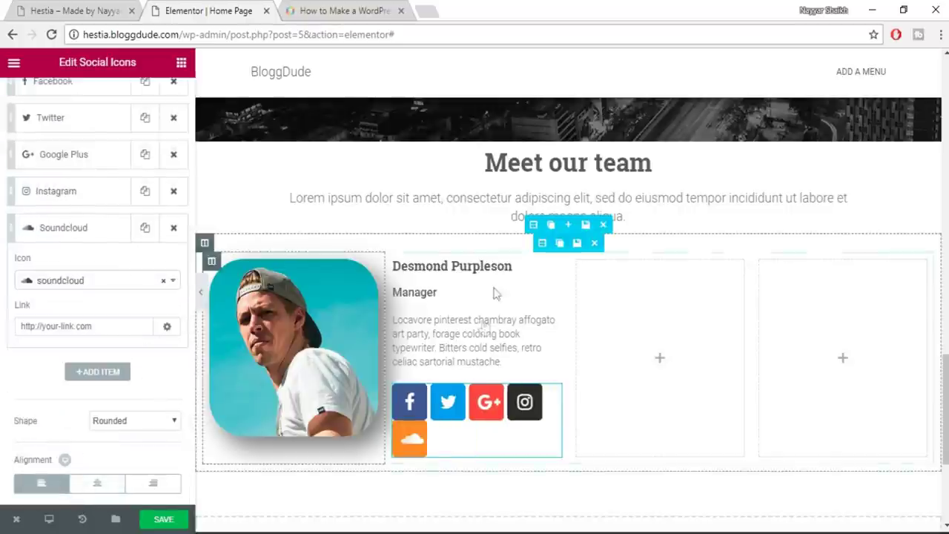
{"action": "left_click", "coordinate": [131, 420]}
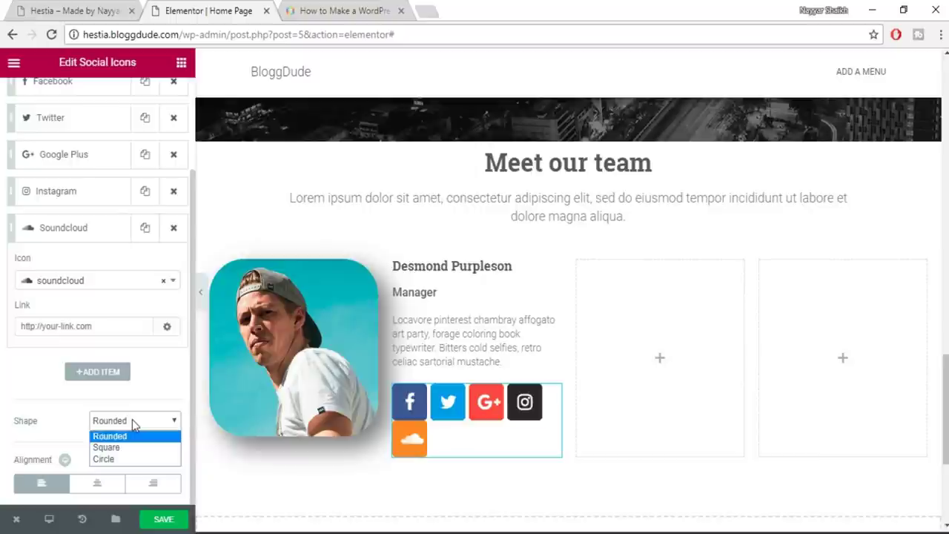
{"action": "left_click", "coordinate": [118, 459]}
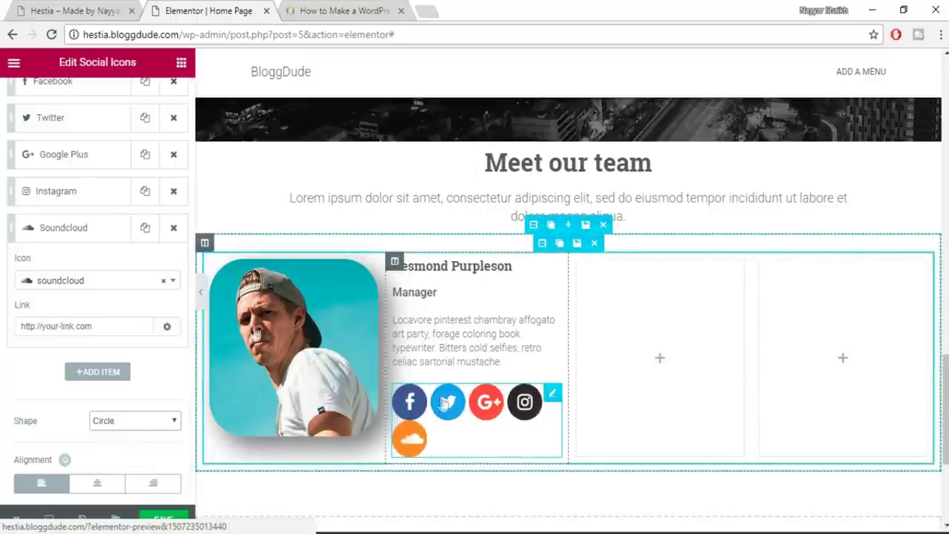
{"action": "scroll", "coordinate": [95, 261], "scroll_direction": "up", "scroll_amount": 3}
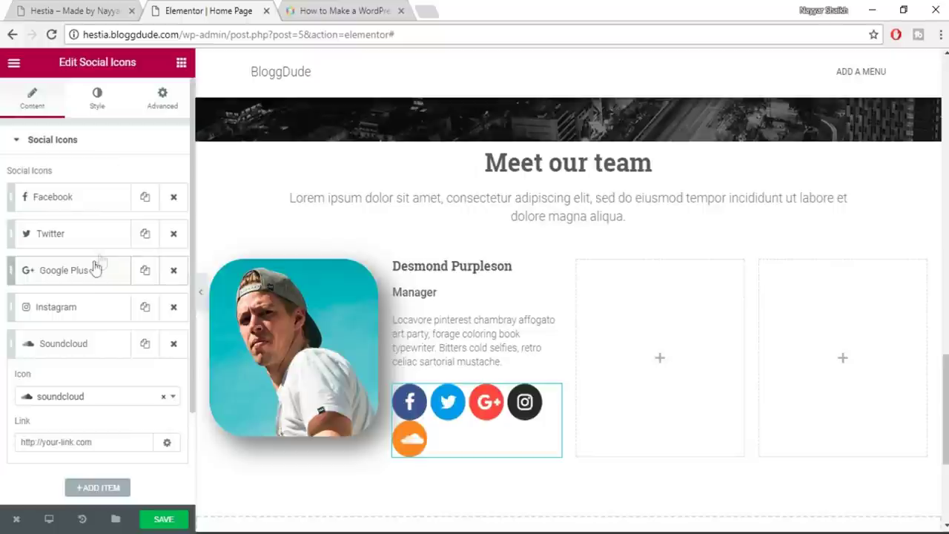
Set the social icon size to 15 and save the page
{"action": "left_click", "coordinate": [99, 111]}
{"action": "left_click", "coordinate": [22, 243]}
{"action": "mouse_move", "coordinate": [24, 246]}
{"action": "left_mouse_down"}
{"action": "mouse_move", "coordinate": [32, 244]}
{"action": "mouse_move", "coordinate": [20, 252]}
{"action": "left_mouse_up"}
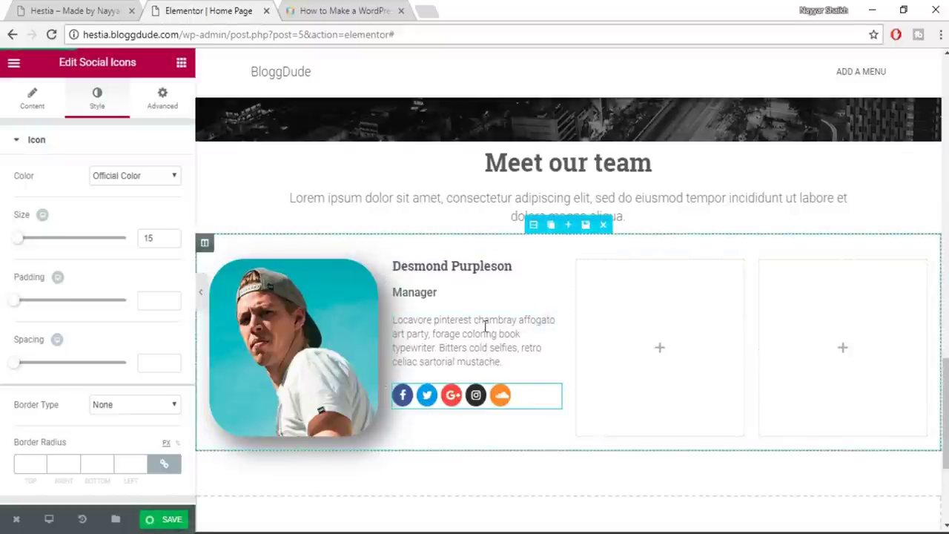
{"action": "key", "text": "ctrl+s"}
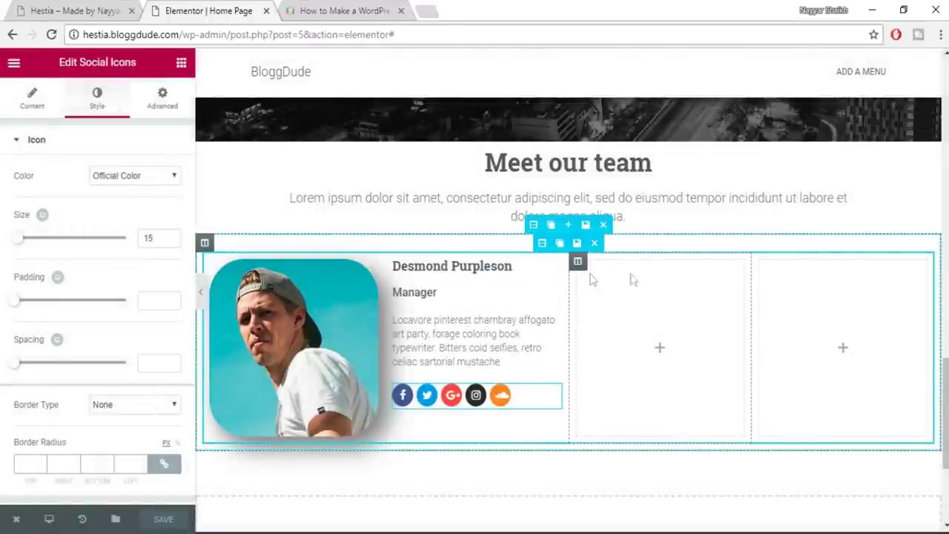
Delete both empty columns from the team row
{"action": "left_click", "coordinate": [629, 263]}
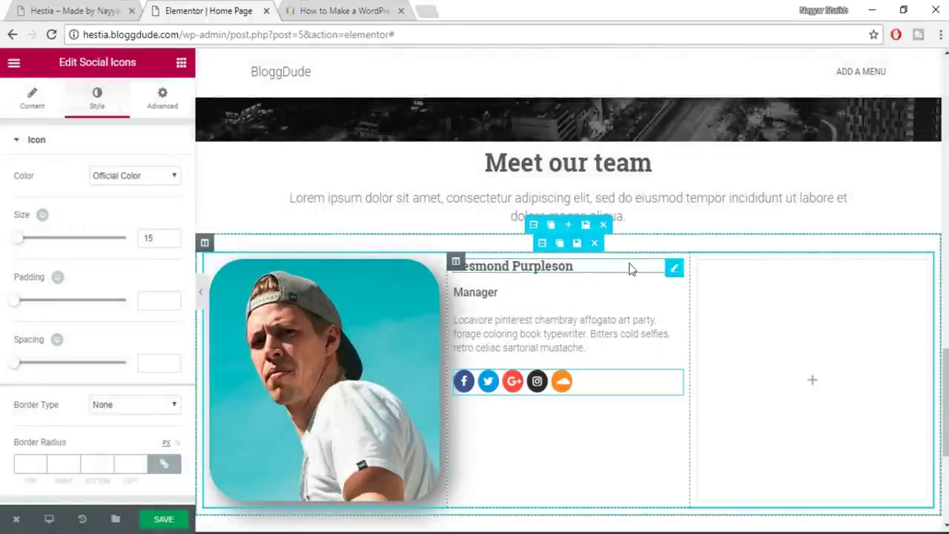
{"action": "left_click", "coordinate": [750, 262]}
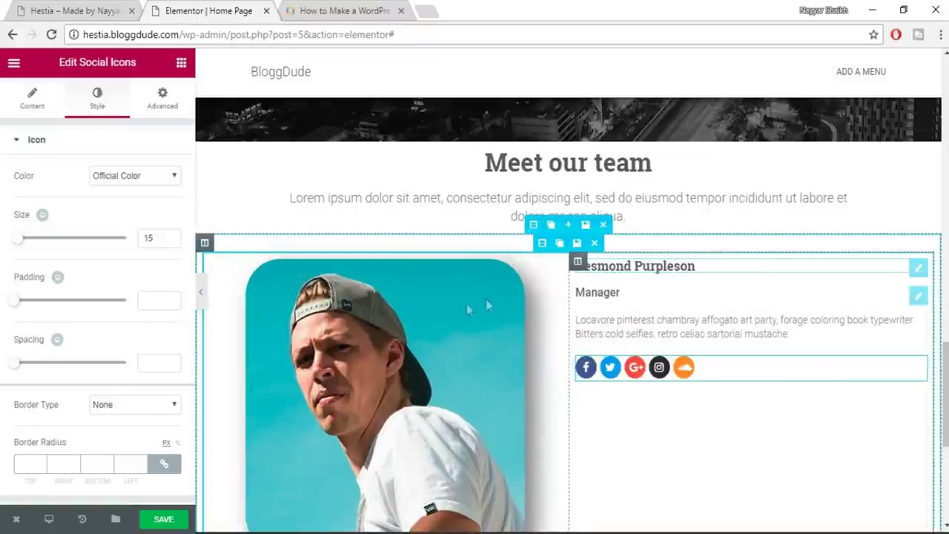
{"action": "mouse_move", "coordinate": [215, 262]}
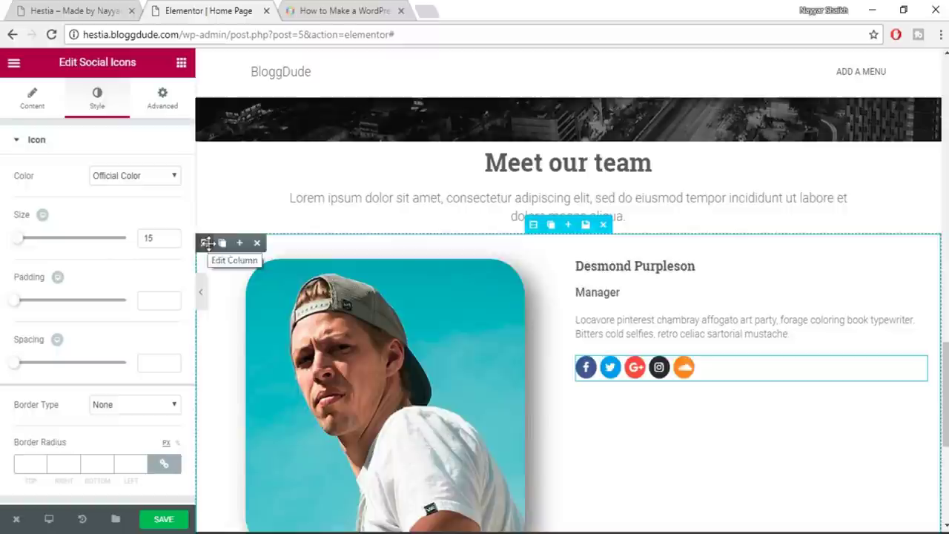
Duplicate the team member column, then the whole team section, forming a 2×2 grid
{"action": "left_click", "coordinate": [222, 245]}
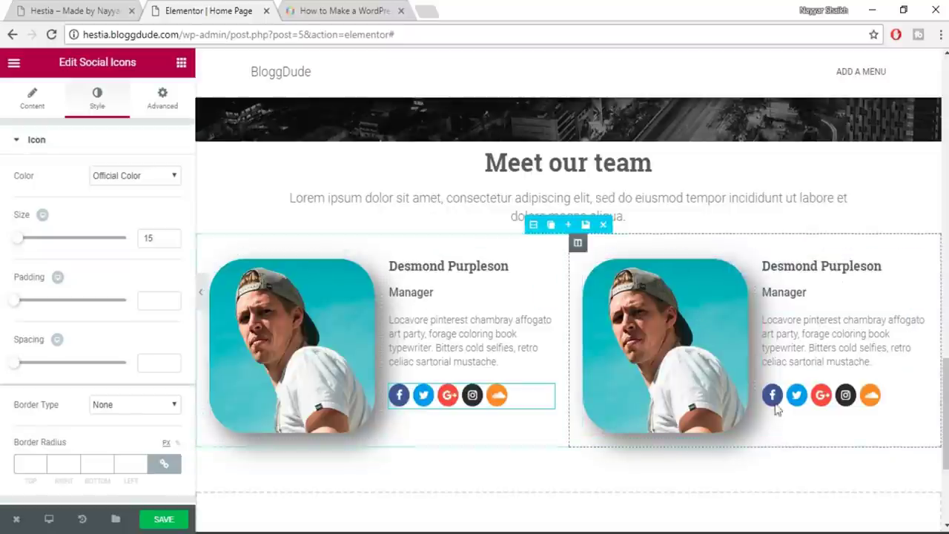
{"action": "left_click", "coordinate": [550, 226]}
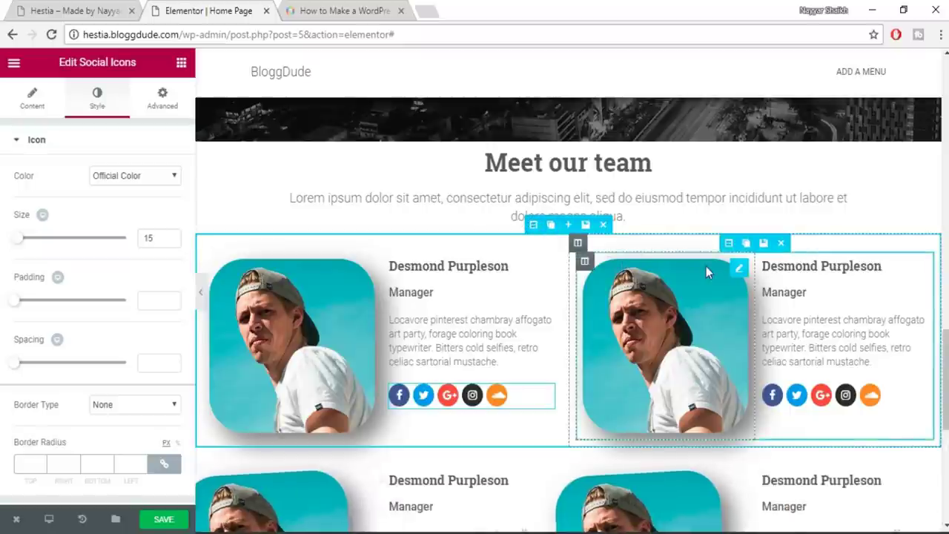
{"action": "scroll", "coordinate": [706, 266], "scroll_direction": "down", "scroll_amount": 2}
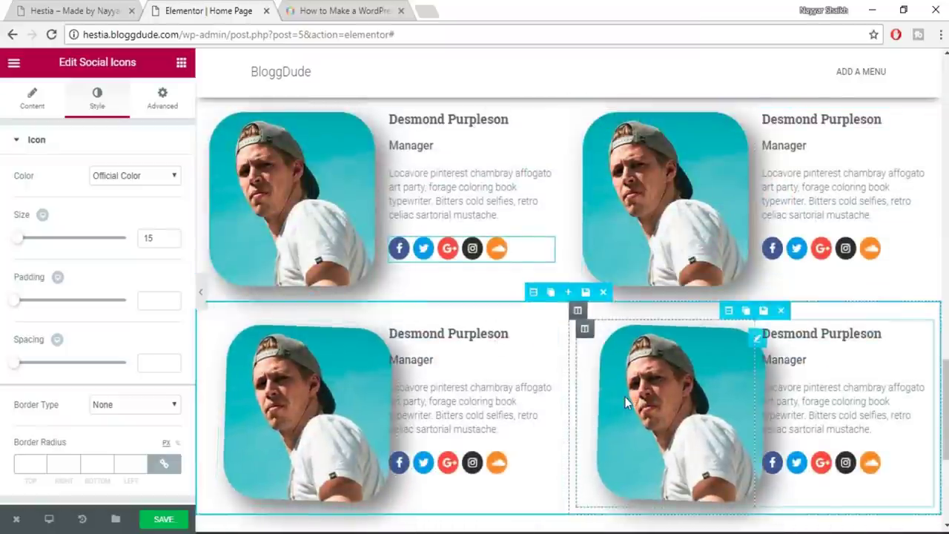
{"action": "scroll", "coordinate": [729, 329], "scroll_direction": "up", "scroll_amount": 2}
{"action": "scroll", "coordinate": [703, 344], "scroll_direction": "down", "scroll_amount": 1}
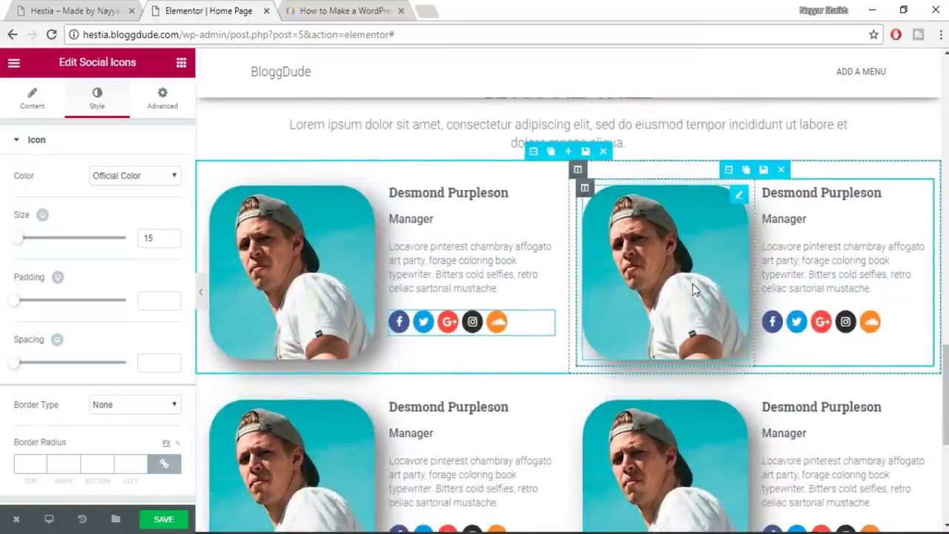
Open the media library's upload view for the copied column's photo
{"action": "left_click", "coordinate": [693, 284]}
{"action": "left_click", "coordinate": [74, 249]}
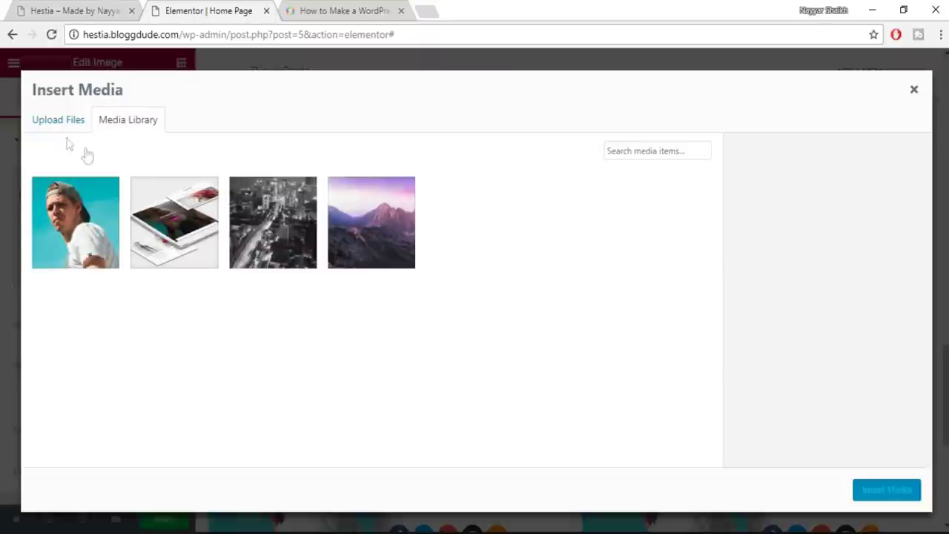
{"action": "left_click", "coordinate": [51, 120]}
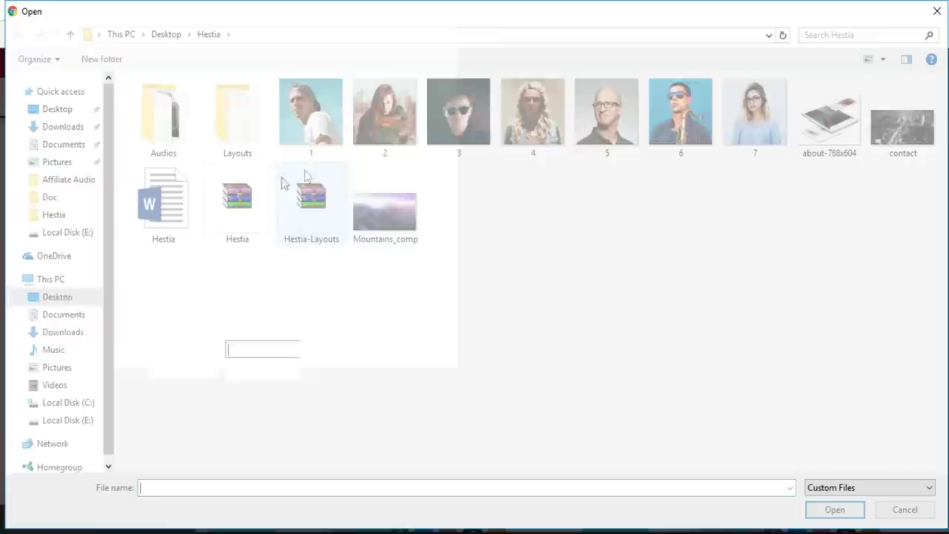
Upload photo 2 and insert it into the copied team card's image
{"action": "left_click", "coordinate": [387, 115]}
{"action": "left_click", "coordinate": [821, 505]}
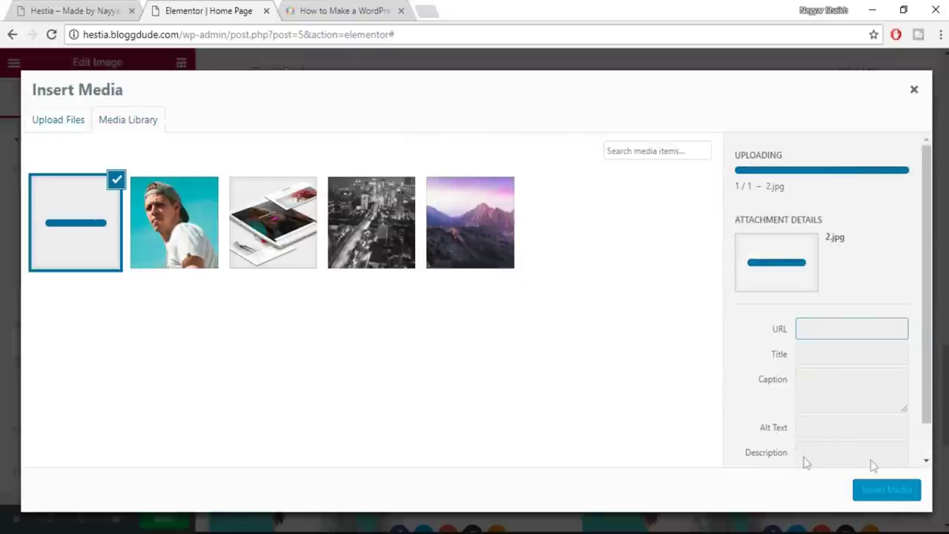
{"action": "left_click", "coordinate": [887, 492]}
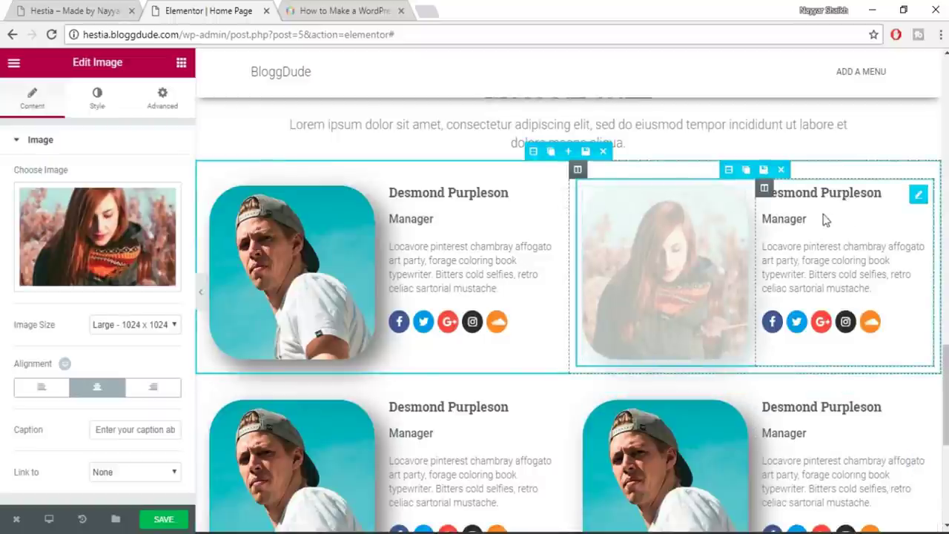
Select the section holding the Meet our team heading
{"action": "scroll", "coordinate": [823, 331], "scroll_direction": "up", "scroll_amount": 1}
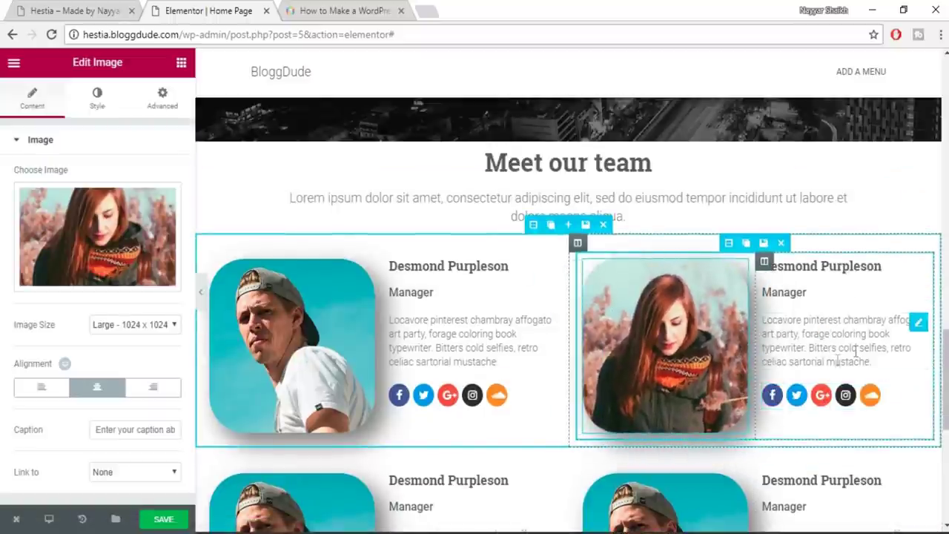
{"action": "scroll", "coordinate": [852, 386], "scroll_direction": "down", "scroll_amount": 3}
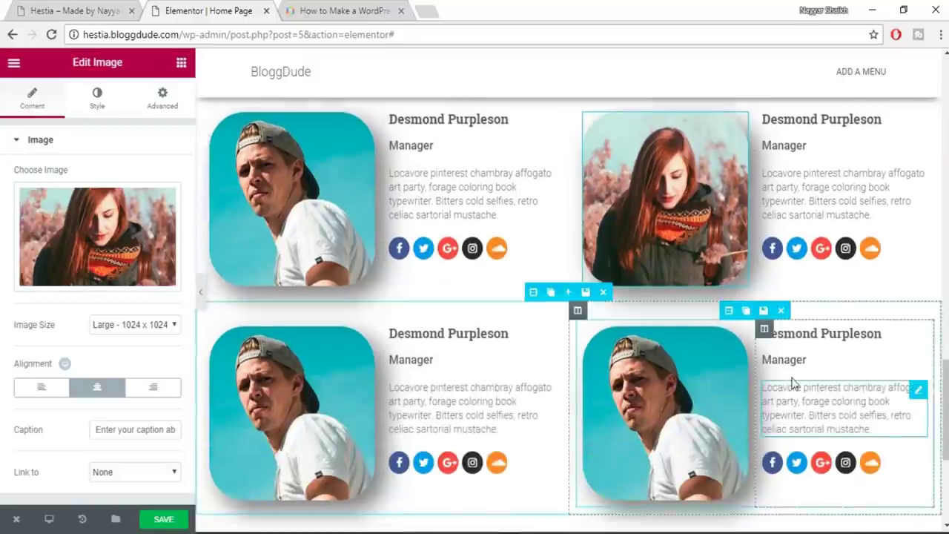
{"action": "scroll", "coordinate": [823, 411], "scroll_direction": "up", "scroll_amount": 3}
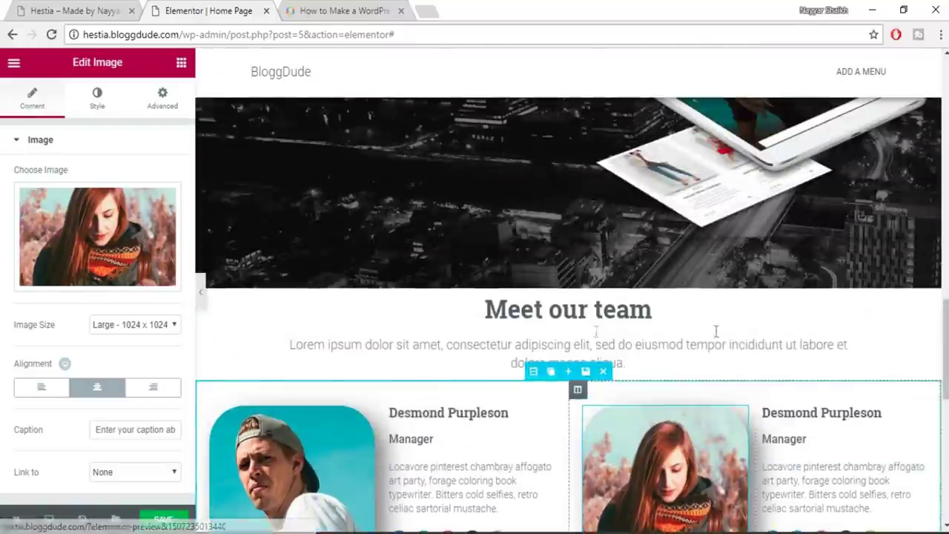
{"action": "scroll", "coordinate": [762, 334], "scroll_direction": "down", "scroll_amount": 1}
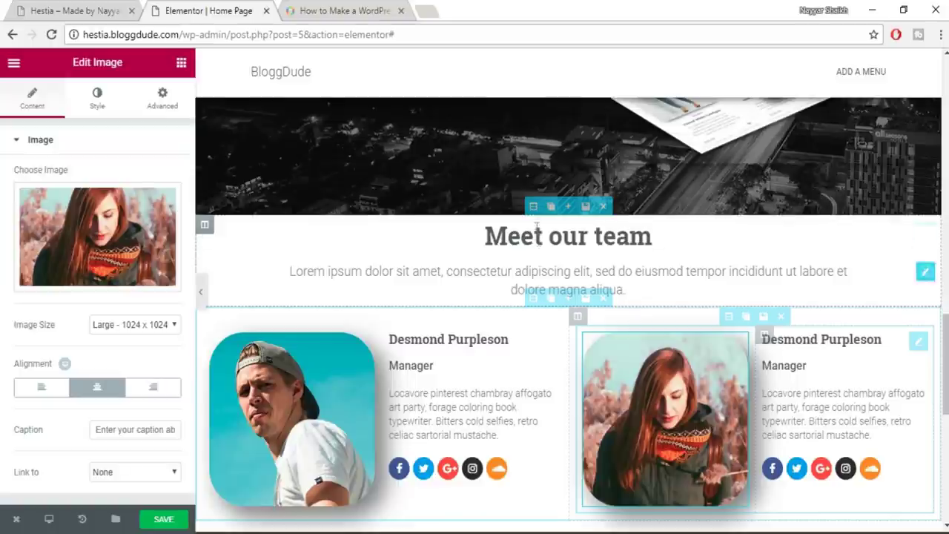
{"action": "left_click", "coordinate": [532, 207]}
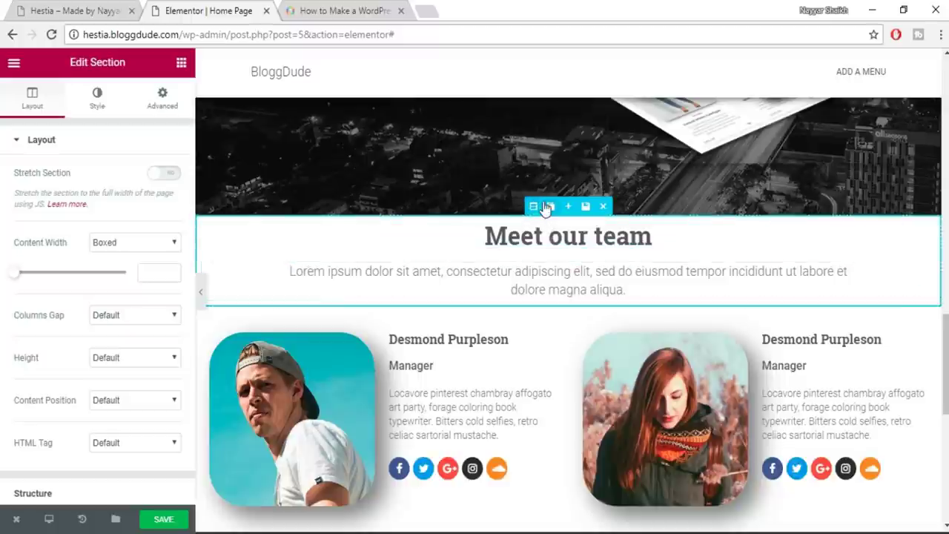
Give the Meet our team section unlinked padding: 100 px top, 30 px bottom
{"action": "left_click", "coordinate": [177, 100]}
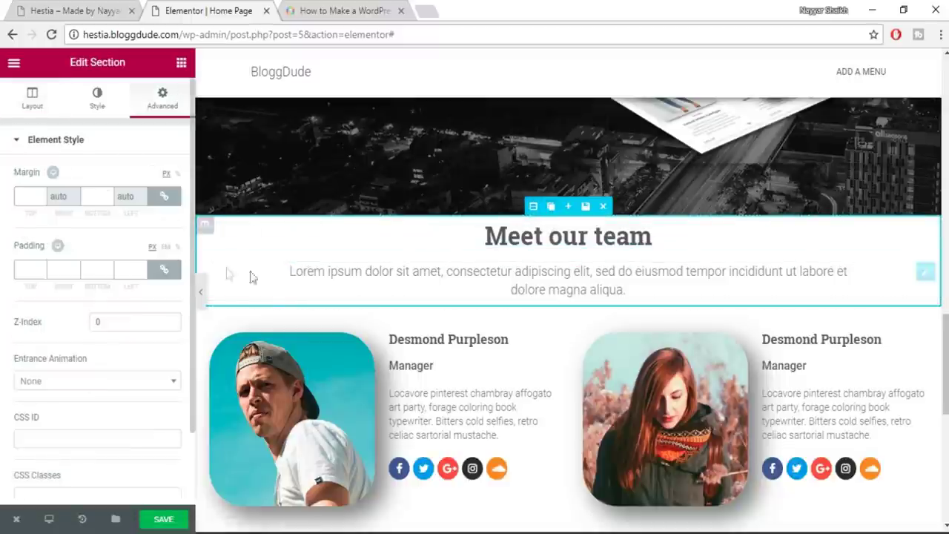
{"action": "left_click", "coordinate": [164, 270]}
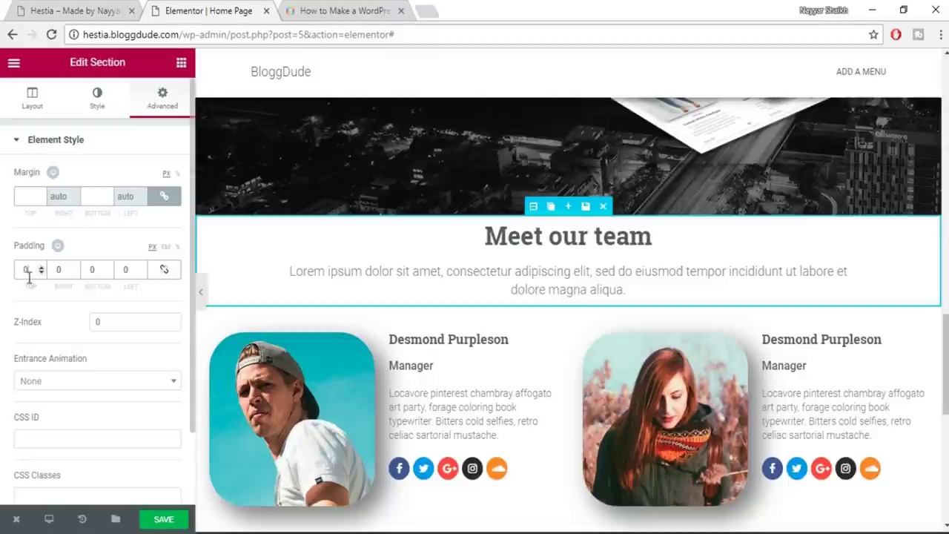
{"action": "type", "text": "100"}
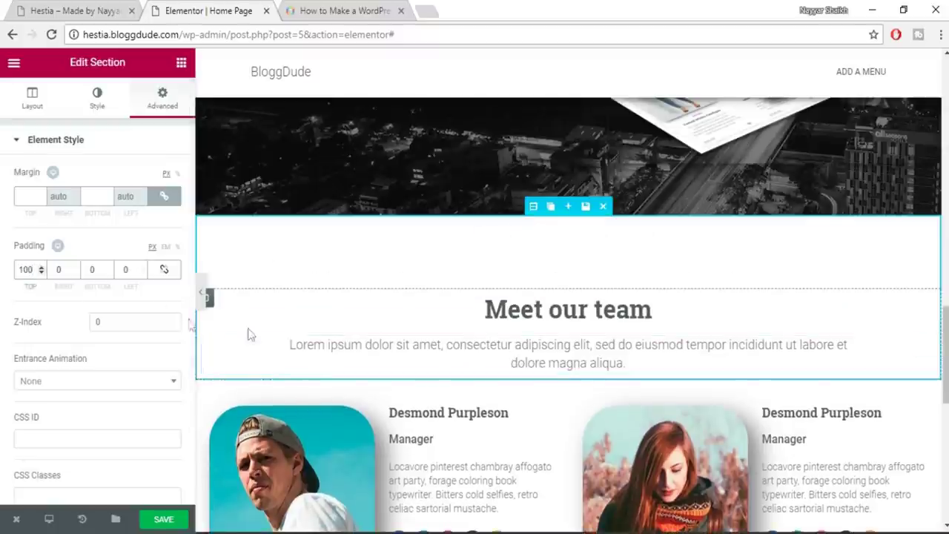
{"action": "scroll", "coordinate": [568, 391], "scroll_direction": "down", "scroll_amount": 7}
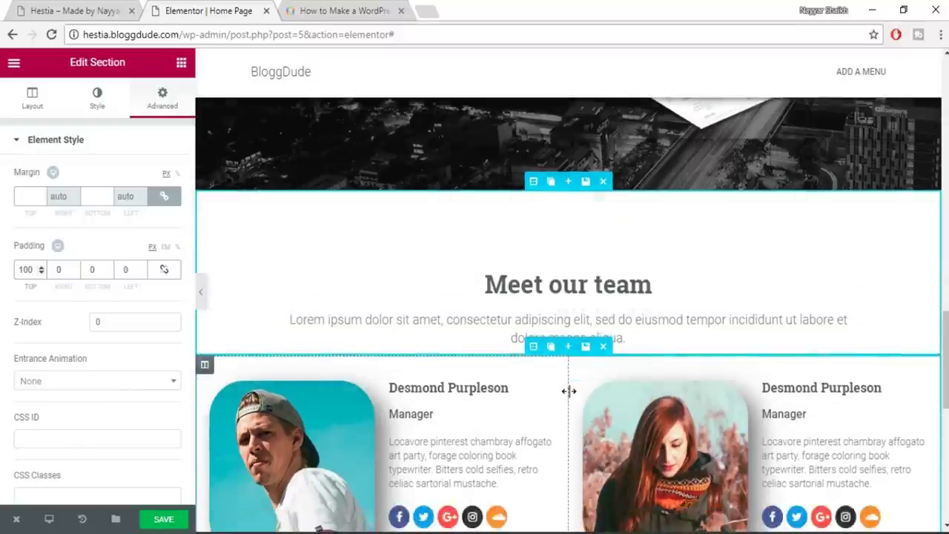
{"action": "scroll", "coordinate": [613, 335], "scroll_direction": "up", "scroll_amount": 6}
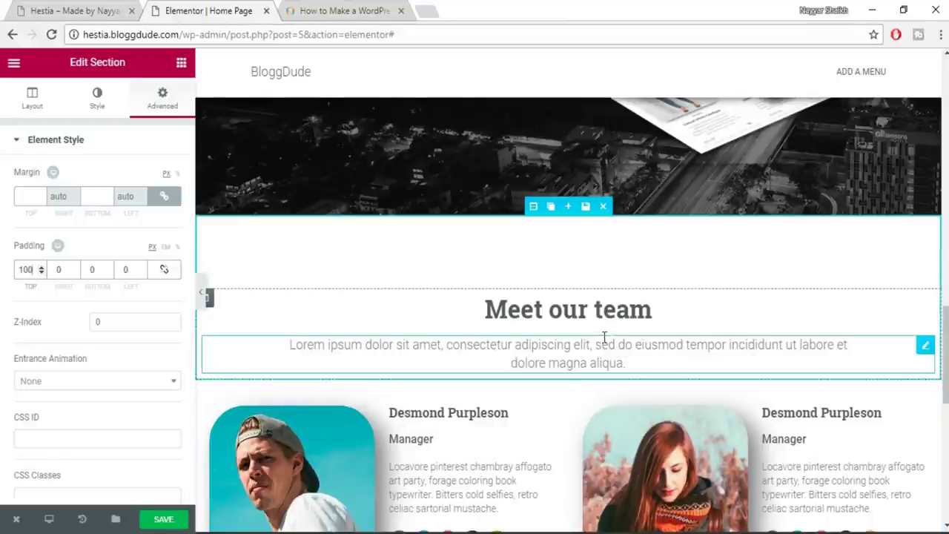
{"action": "double_click", "coordinate": [89, 271]}
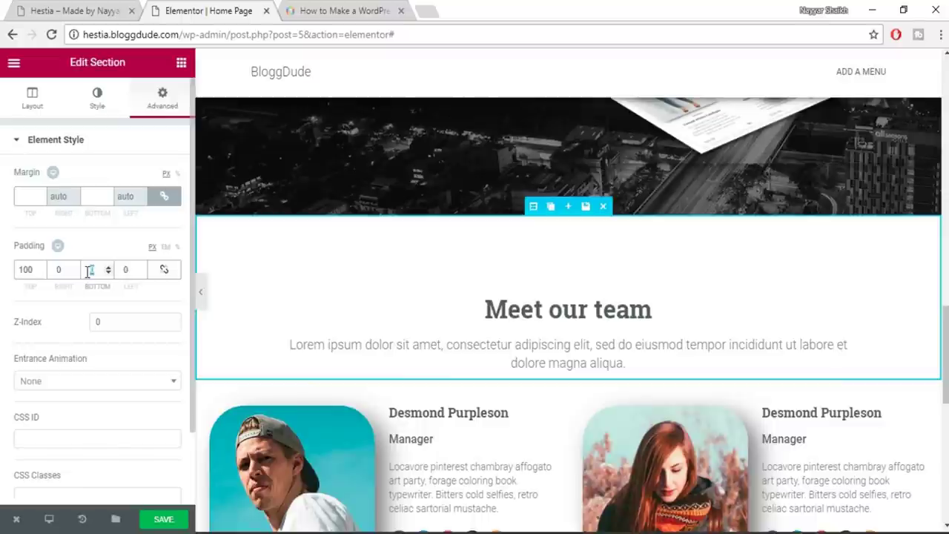
{"action": "type", "text": "30"}
{"action": "scroll", "coordinate": [691, 303], "scroll_direction": "down", "scroll_amount": 3}
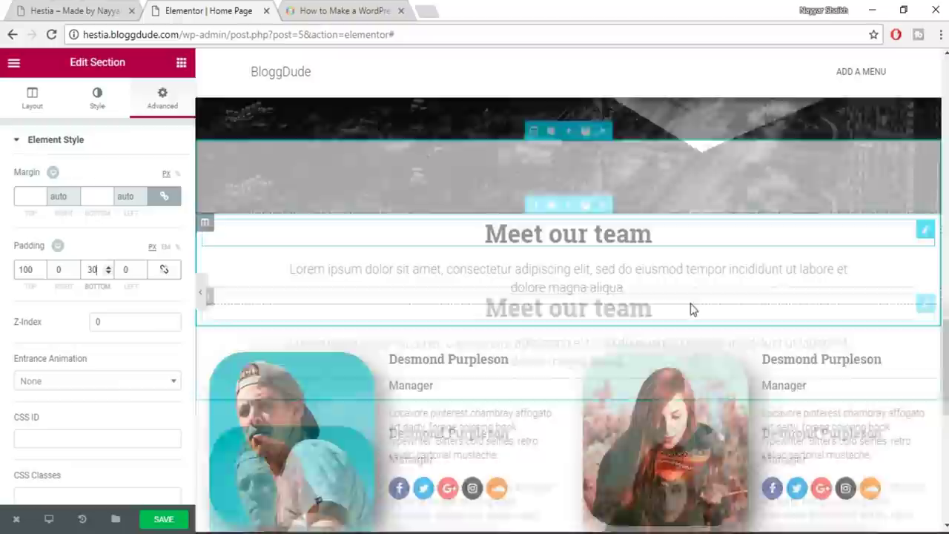
{"action": "scroll", "coordinate": [470, 275], "scroll_direction": "down", "scroll_amount": 1}
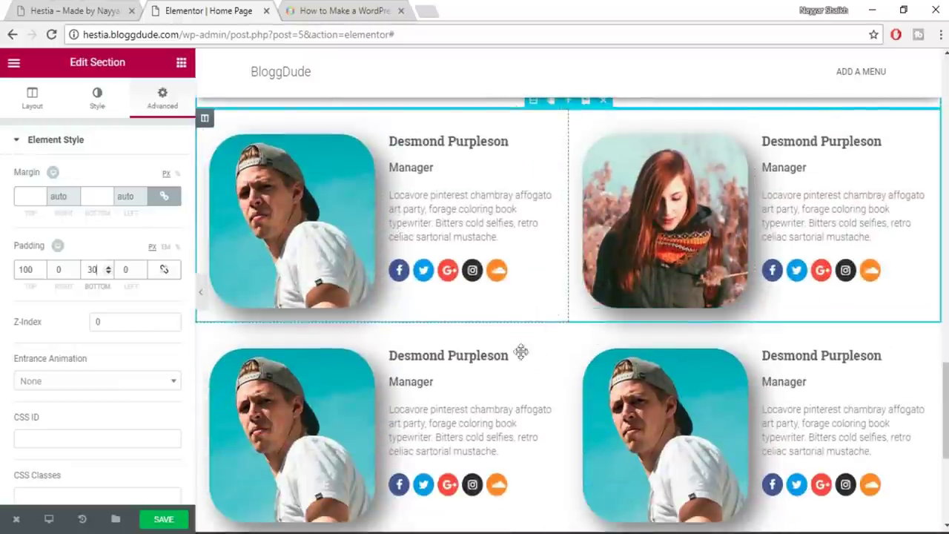
{"action": "scroll", "coordinate": [599, 304], "scroll_direction": "up", "scroll_amount": 1}
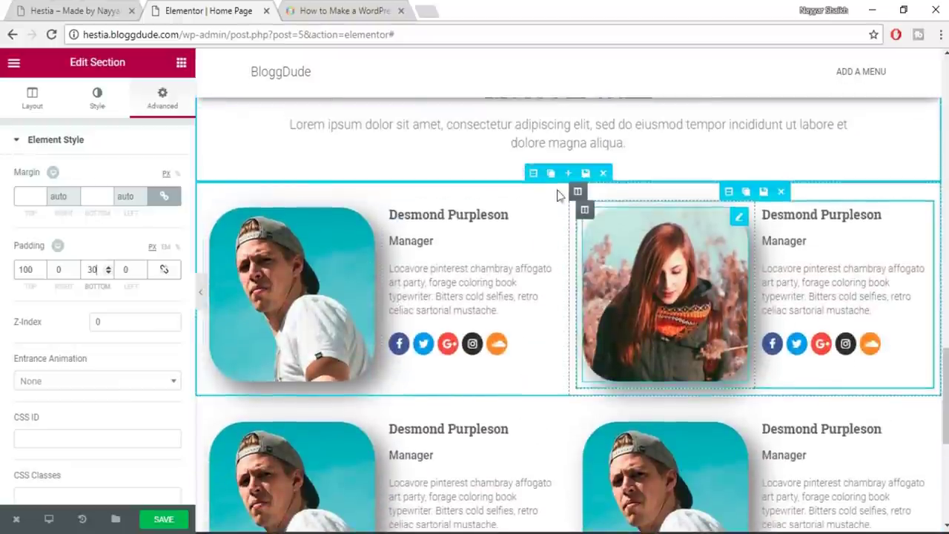
Give the team row section 50 px bottom padding and save the page
{"action": "left_click", "coordinate": [533, 172]}
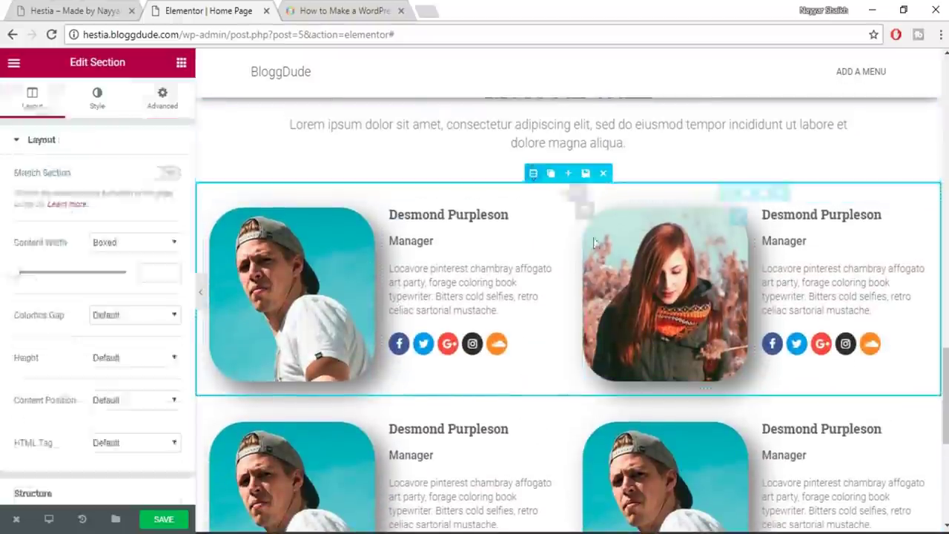
{"action": "left_click", "coordinate": [162, 97]}
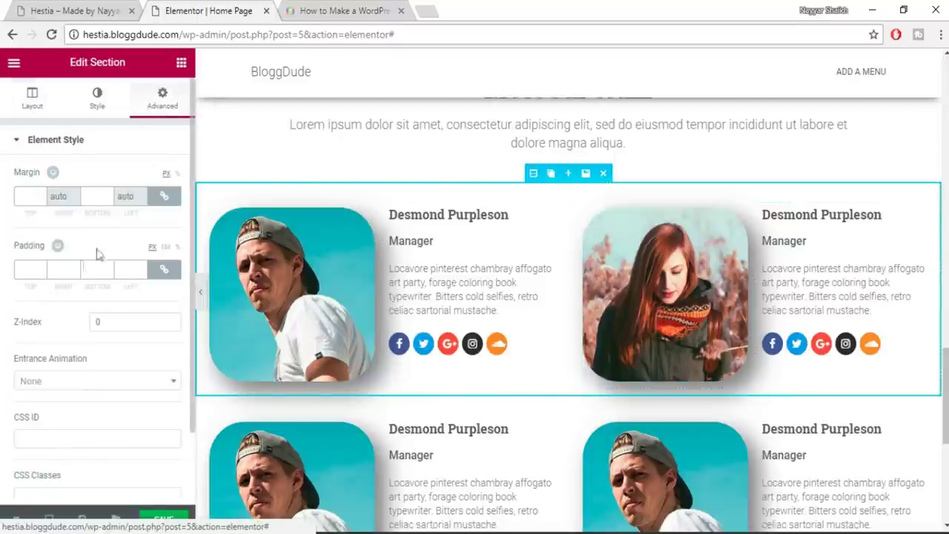
{"action": "left_click", "coordinate": [163, 268]}
{"action": "left_click", "coordinate": [90, 272]}
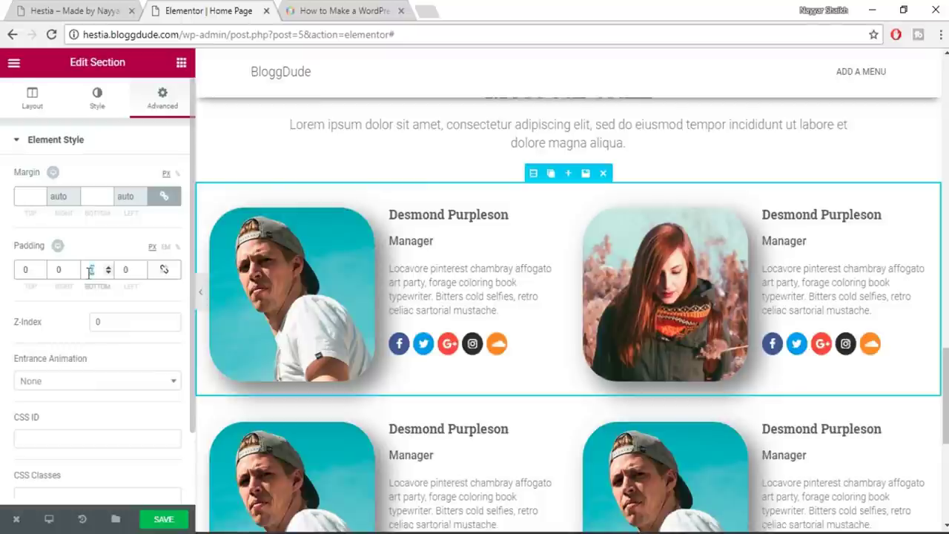
{"action": "type", "text": "50"}
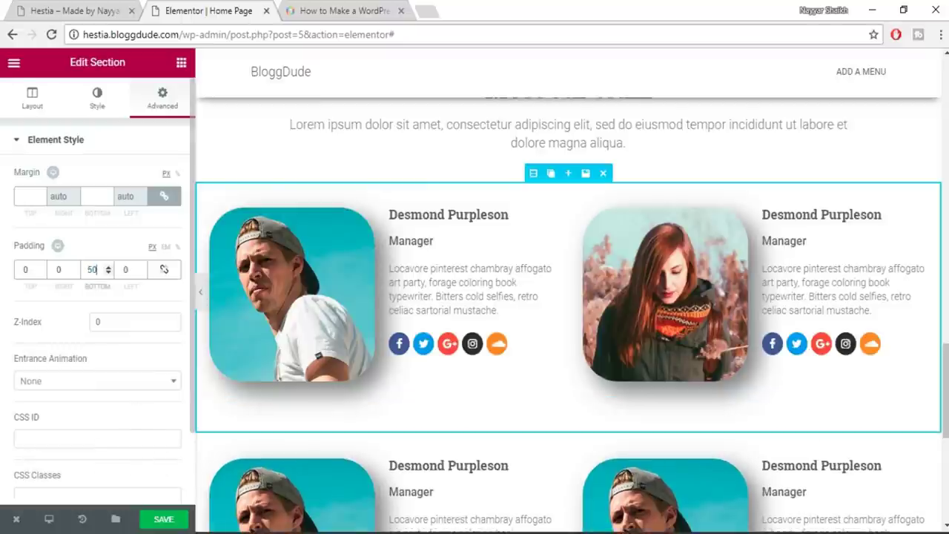
{"action": "left_click", "coordinate": [183, 523]}
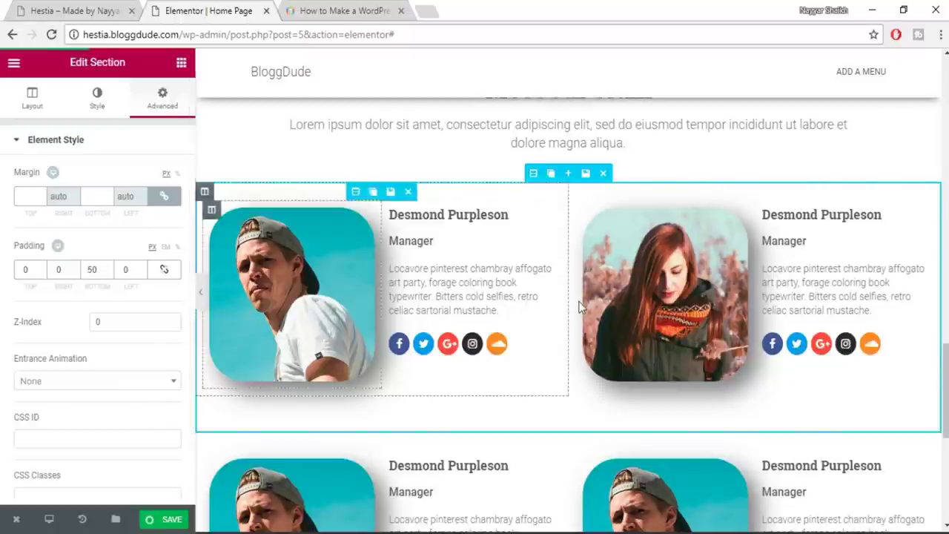
{"action": "scroll", "coordinate": [601, 337], "scroll_direction": "down", "scroll_amount": 3}
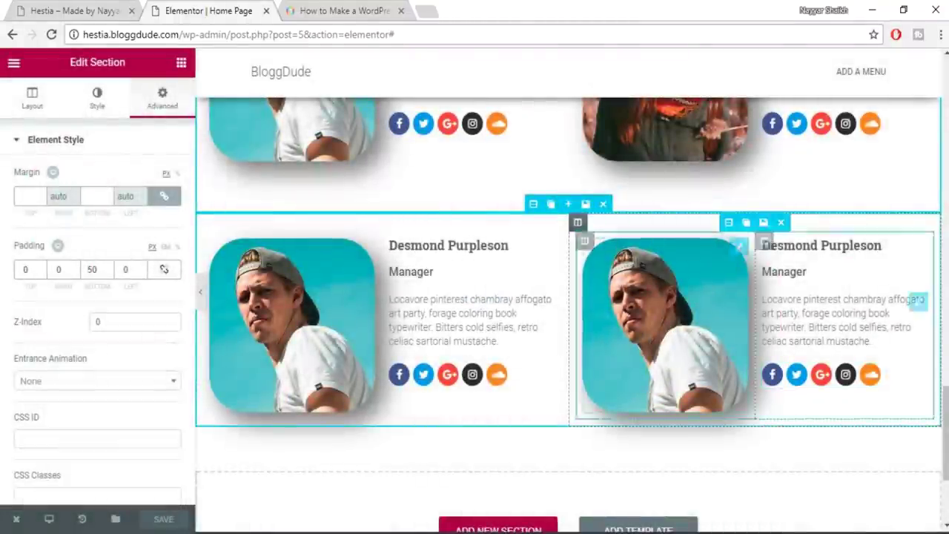
{"action": "left_click", "coordinate": [72, 9]}
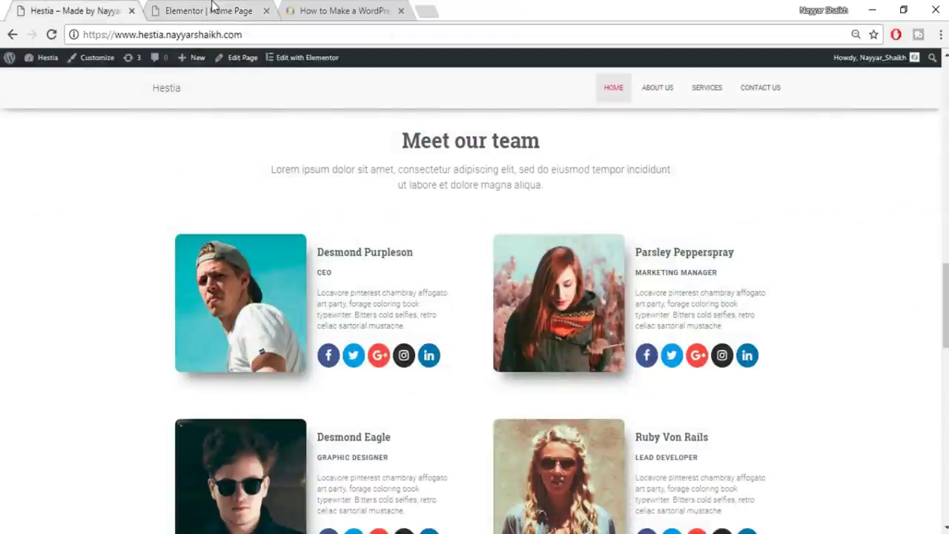
{"action": "left_click", "coordinate": [213, 9]}
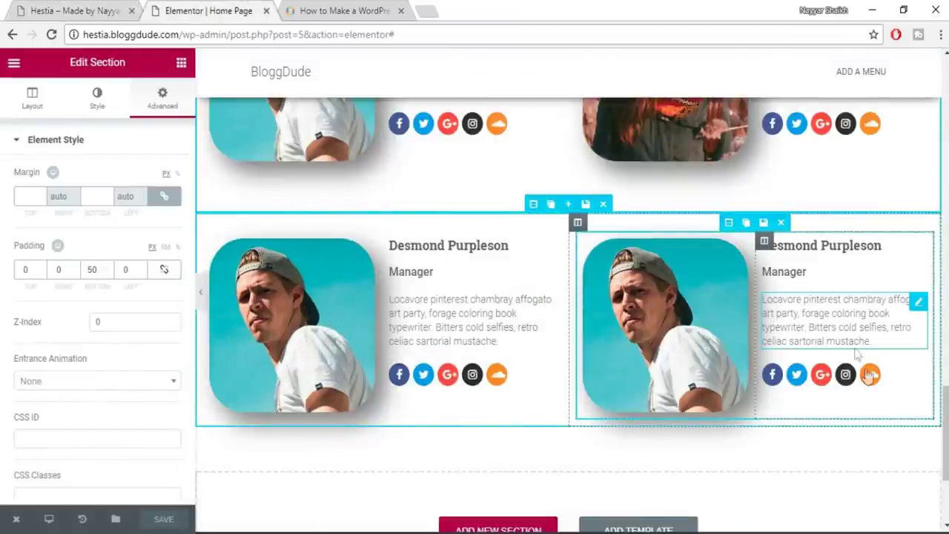
{"action": "key", "text": "ctrl+shift+Tab"}
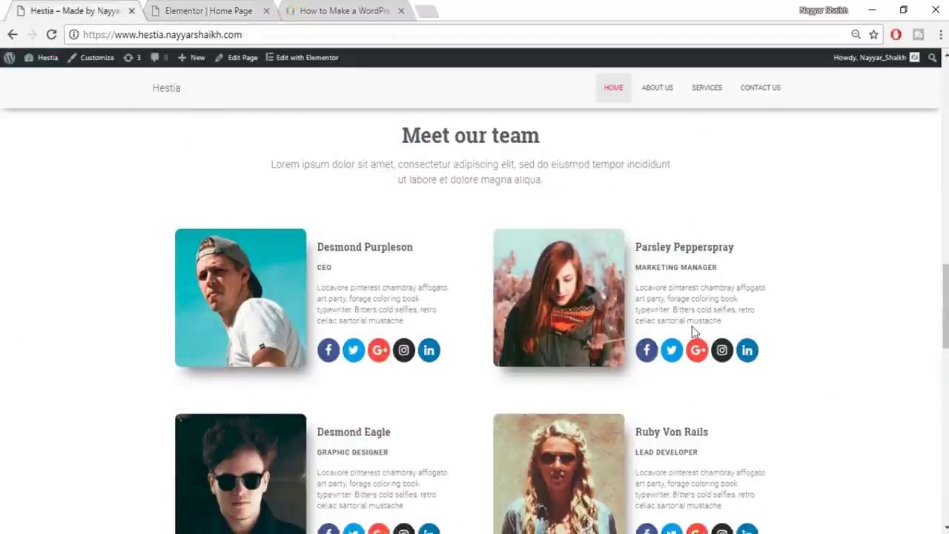
{"action": "scroll", "coordinate": [693, 332], "scroll_direction": "down", "scroll_amount": 7}
{"action": "scroll", "coordinate": [711, 351], "scroll_direction": "up", "scroll_amount": 1}
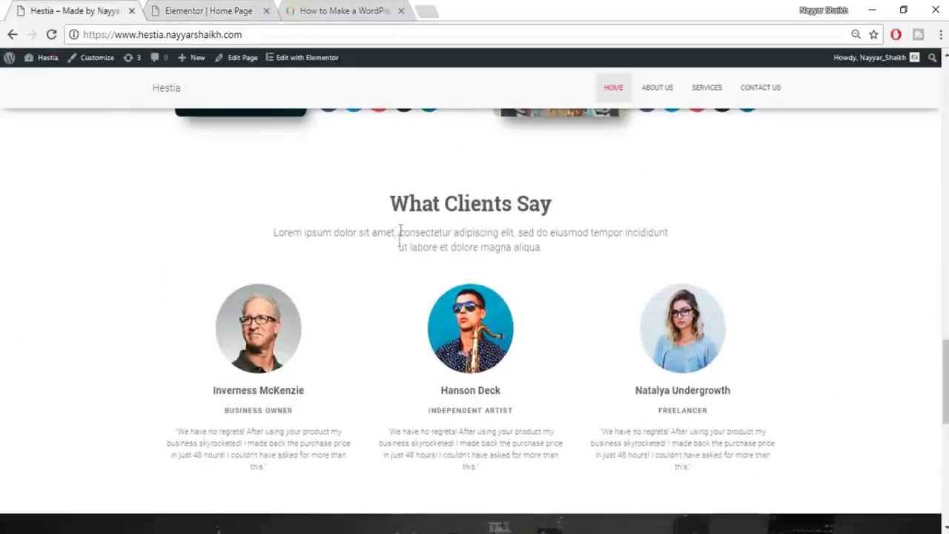
{"action": "left_click_drag", "start_coordinate": [387, 208], "coordinate": [602, 204]}
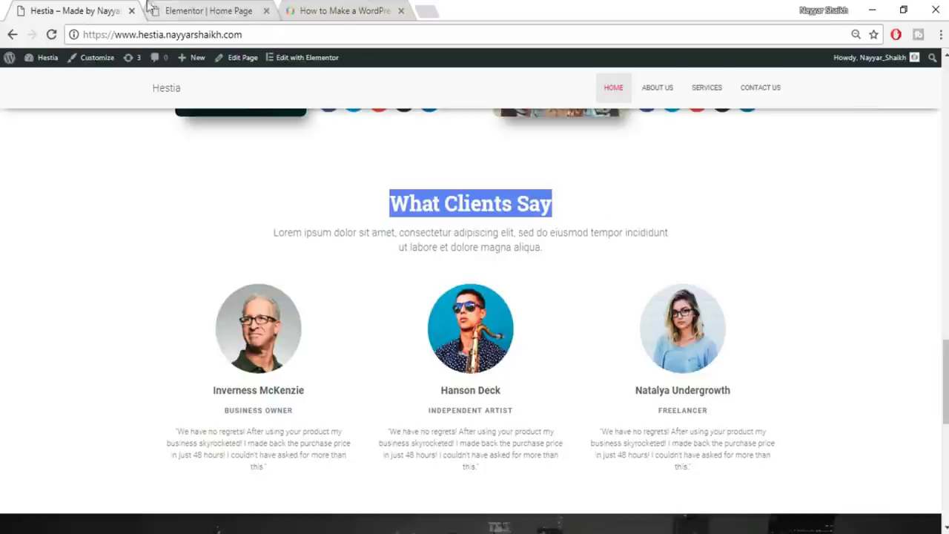
{"action": "left_click", "coordinate": [232, 9]}
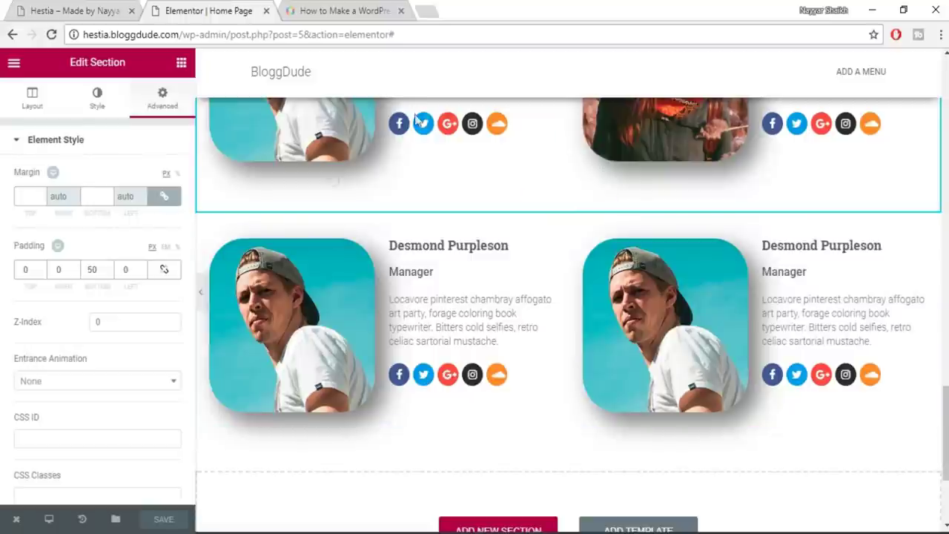
{"action": "left_click", "coordinate": [181, 64]}
Add a centred 'What Clients Say' heading below the team rows
{"action": "left_click_drag", "start_coordinate": [184, 184], "coordinate": [153, 176]}
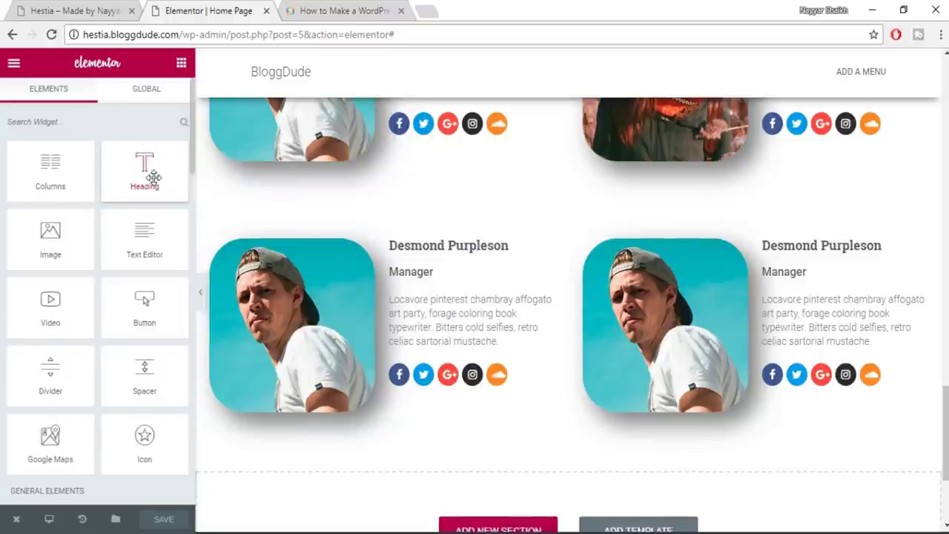
{"action": "scroll", "coordinate": [652, 311], "scroll_direction": "down", "scroll_amount": 3}
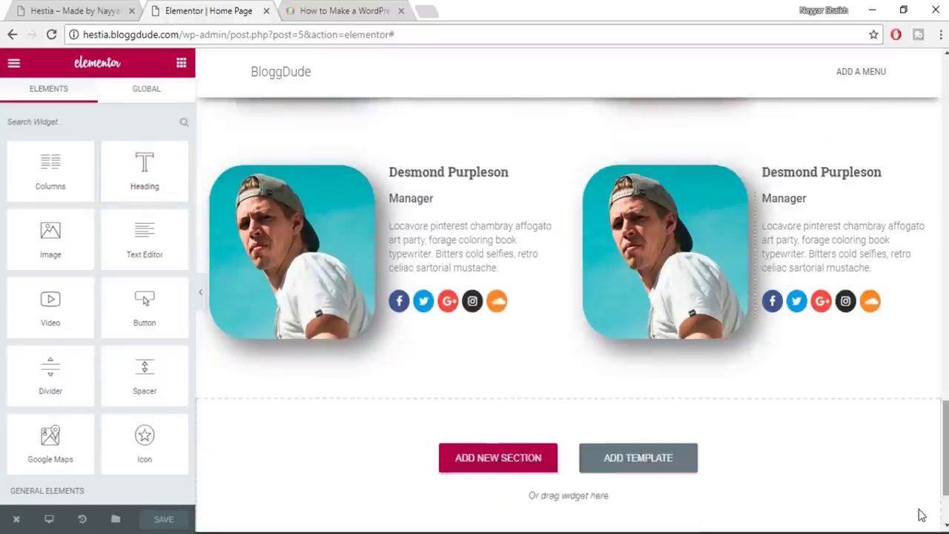
{"action": "left_click_drag", "start_coordinate": [145, 171], "coordinate": [563, 329]}
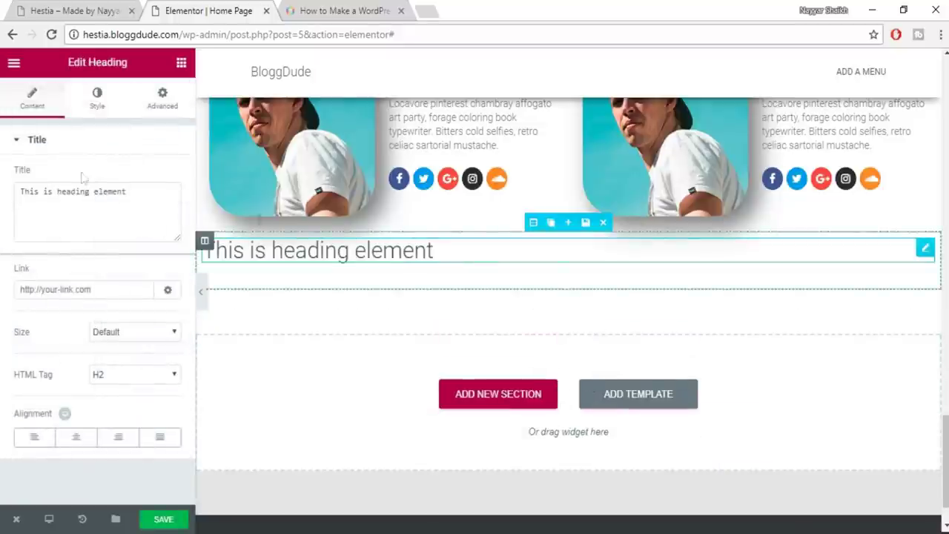
{"action": "triple_click", "coordinate": [87, 191]}
{"action": "type", "text": "What Clients Say"}
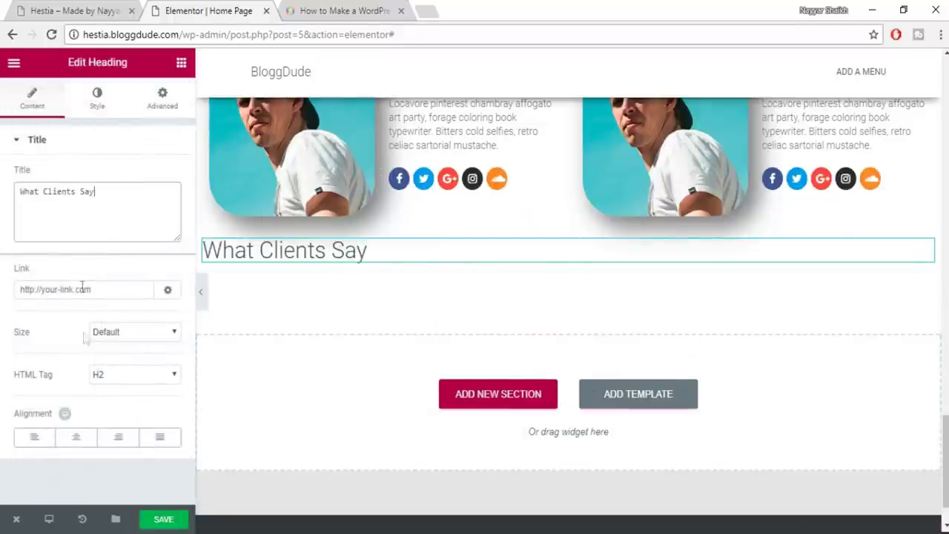
{"action": "left_click", "coordinate": [76, 436]}
Style the heading dark grey, 35 px Roboto Slab at weight 600
{"action": "left_click", "coordinate": [100, 97]}
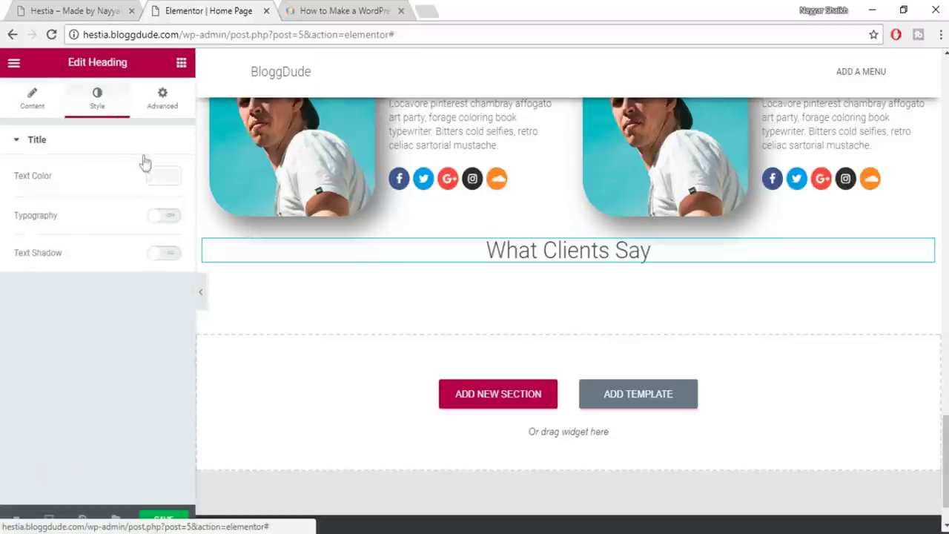
{"action": "left_click", "coordinate": [163, 175]}
{"action": "left_click", "coordinate": [38, 336]}
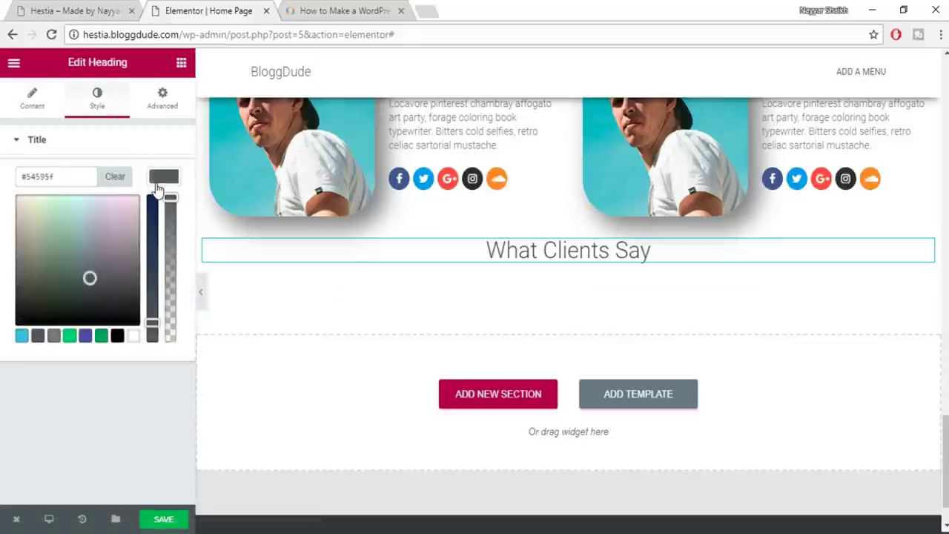
{"action": "left_click", "coordinate": [164, 176]}
{"action": "left_click", "coordinate": [158, 219]}
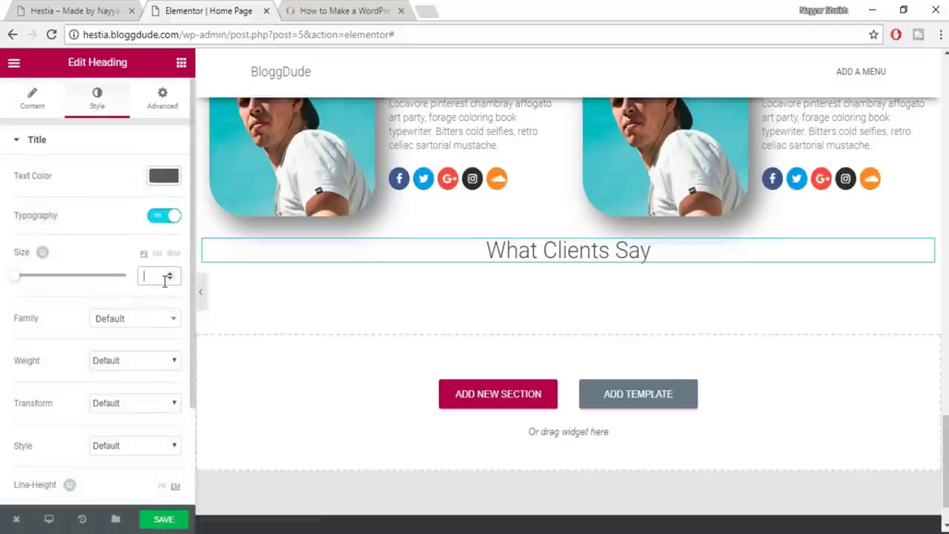
{"action": "type", "text": "35"}
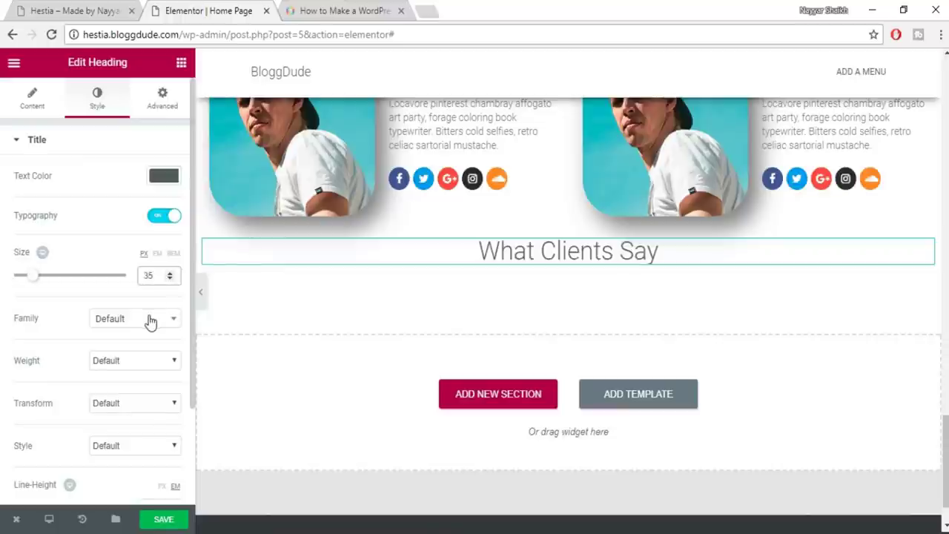
{"action": "left_click", "coordinate": [150, 321]}
{"action": "type", "text": "robo"}
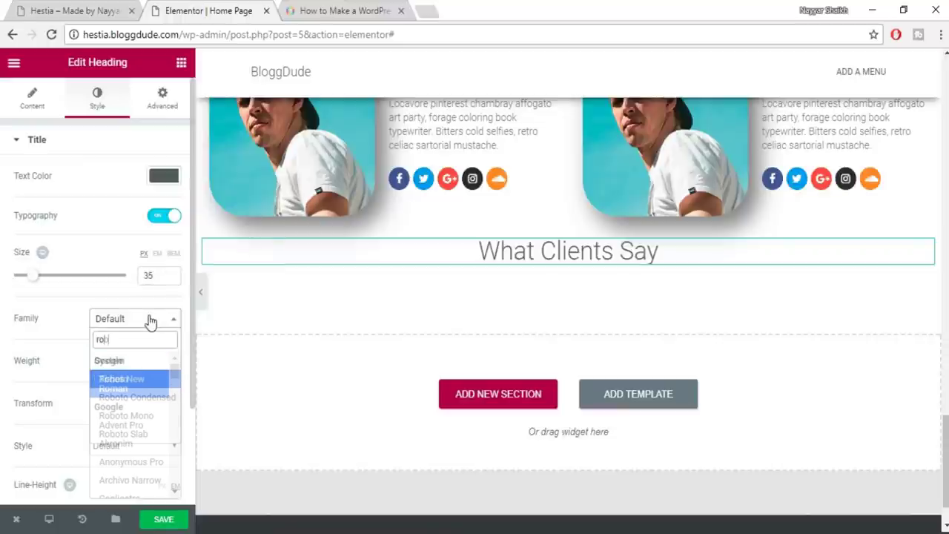
{"action": "key", "text": "Down"}
{"action": "key", "text": "Down"}
{"action": "key", "text": "Down"}
{"action": "key", "text": "Return"}
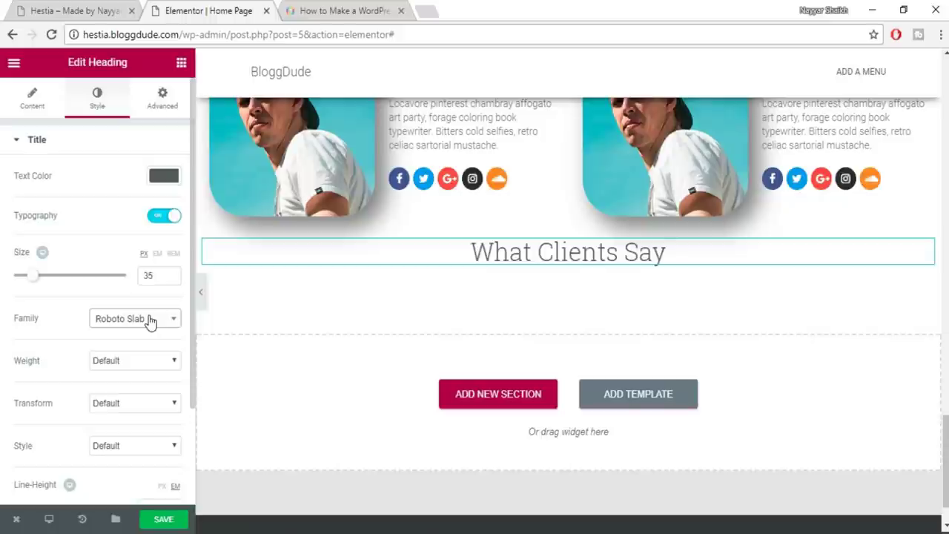
{"action": "left_click", "coordinate": [140, 361]}
{"action": "left_click", "coordinate": [134, 433]}
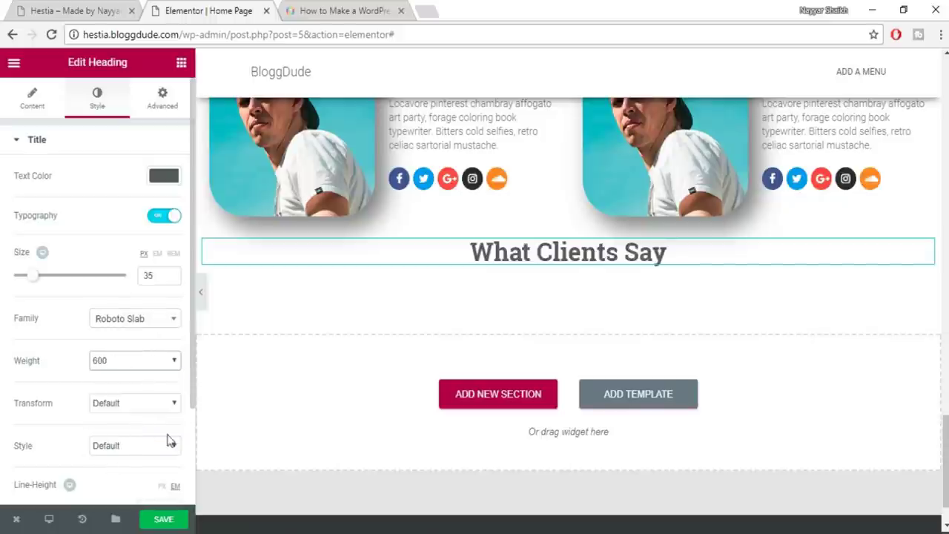
Save the page and drop a new heading widget below What Clients Say
{"action": "left_click", "coordinate": [166, 520]}
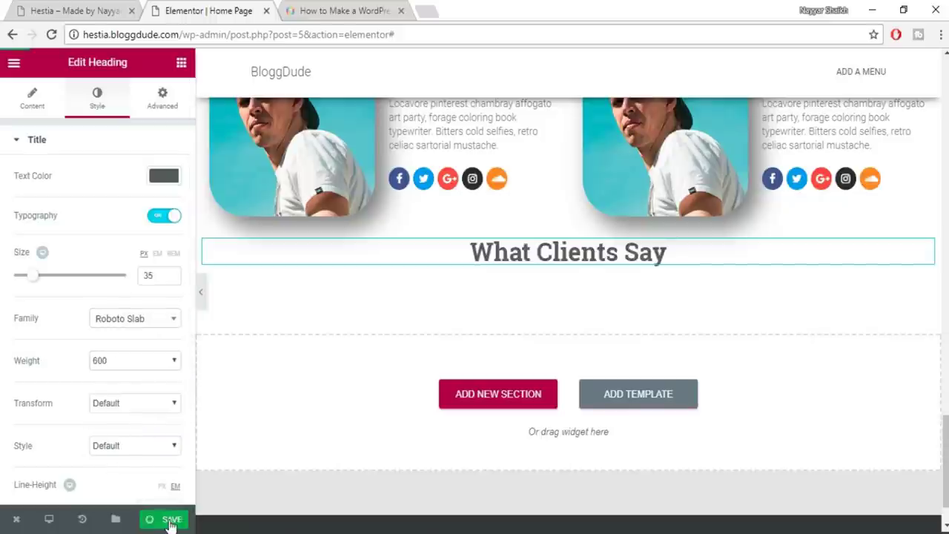
{"action": "left_click", "coordinate": [180, 66]}
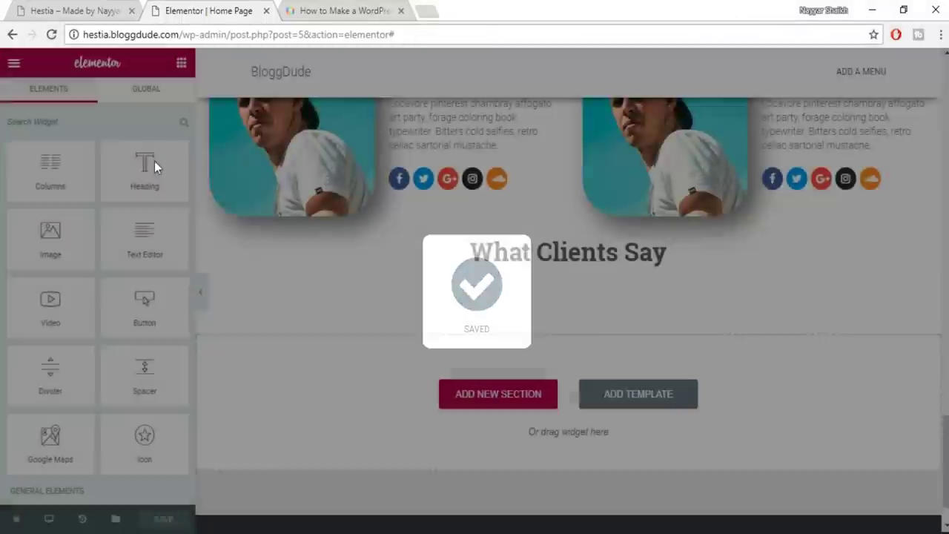
{"action": "left_click_drag", "start_coordinate": [154, 164], "coordinate": [561, 271]}
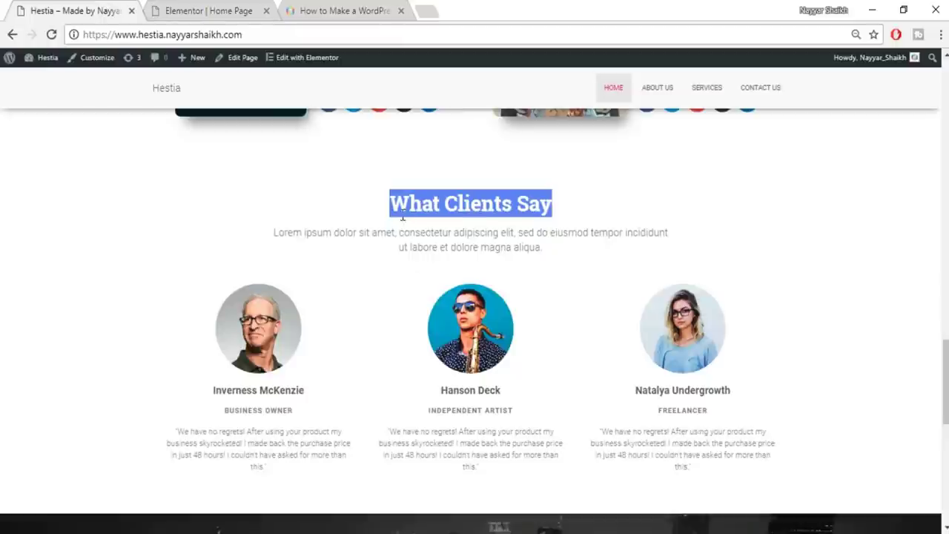
Paste the demo's Lorem ipsum paragraph into the new heading and centre it
{"action": "triple_click", "coordinate": [404, 246]}
{"action": "key", "text": "ctrl+c"}
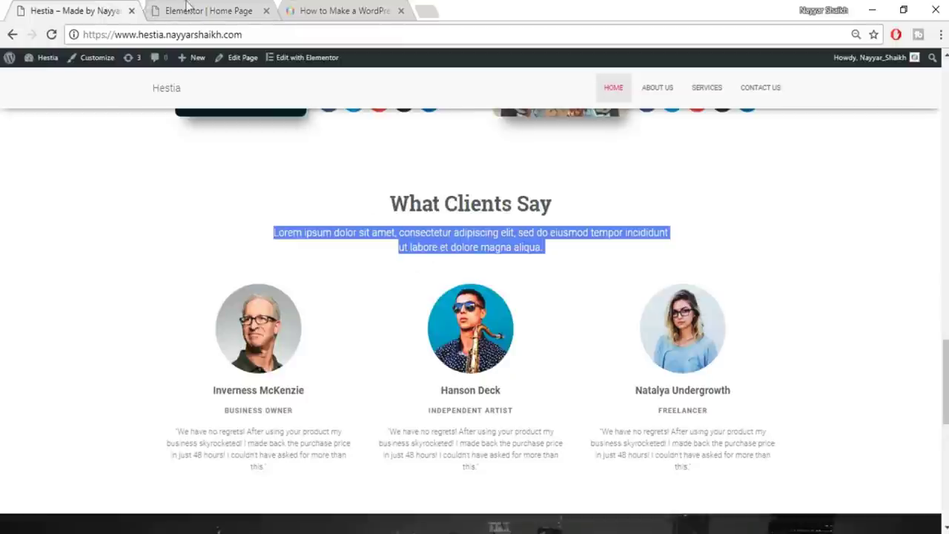
{"action": "left_click", "coordinate": [155, 10]}
{"action": "triple_click", "coordinate": [112, 211]}
{"action": "key", "text": "ctrl+v"}
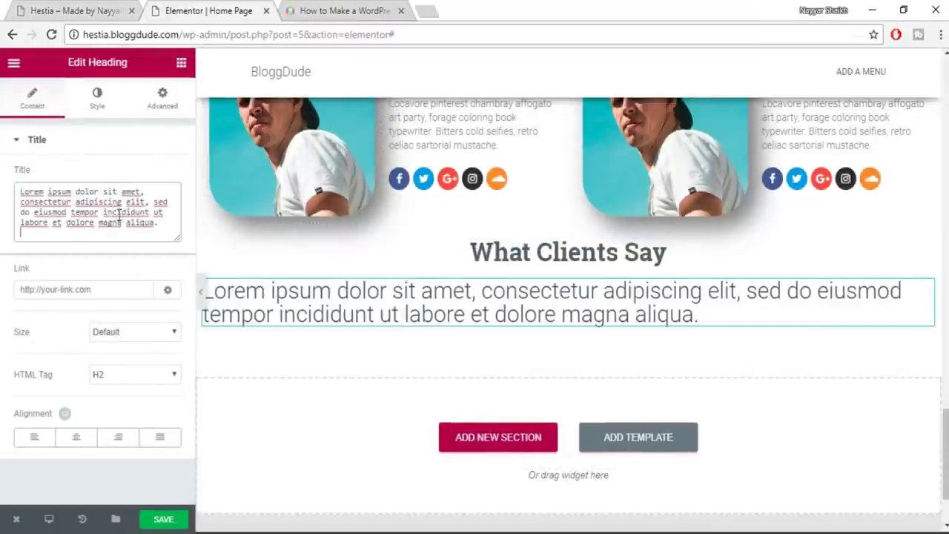
{"action": "left_click", "coordinate": [76, 436]}
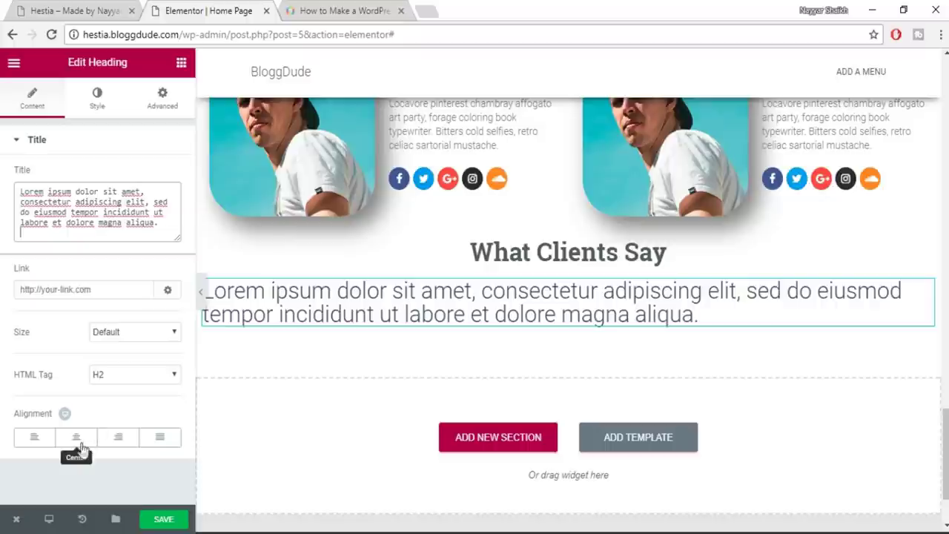
Make the paragraph grey #7a7a7a, 18 px, with a slightly taller line height
{"action": "left_click", "coordinate": [97, 103]}
{"action": "left_click", "coordinate": [161, 191]}
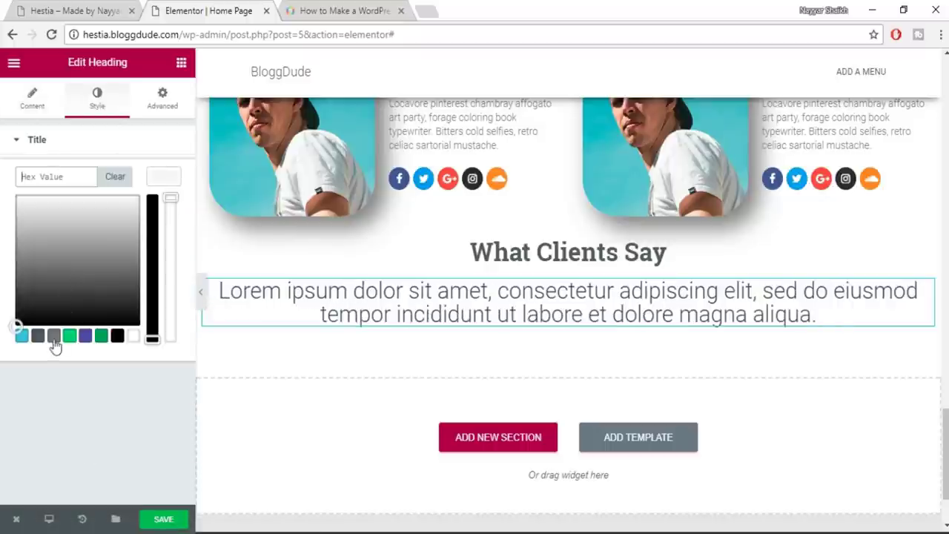
{"action": "left_click", "coordinate": [54, 338]}
{"action": "left_click", "coordinate": [167, 178]}
{"action": "left_click", "coordinate": [175, 218]}
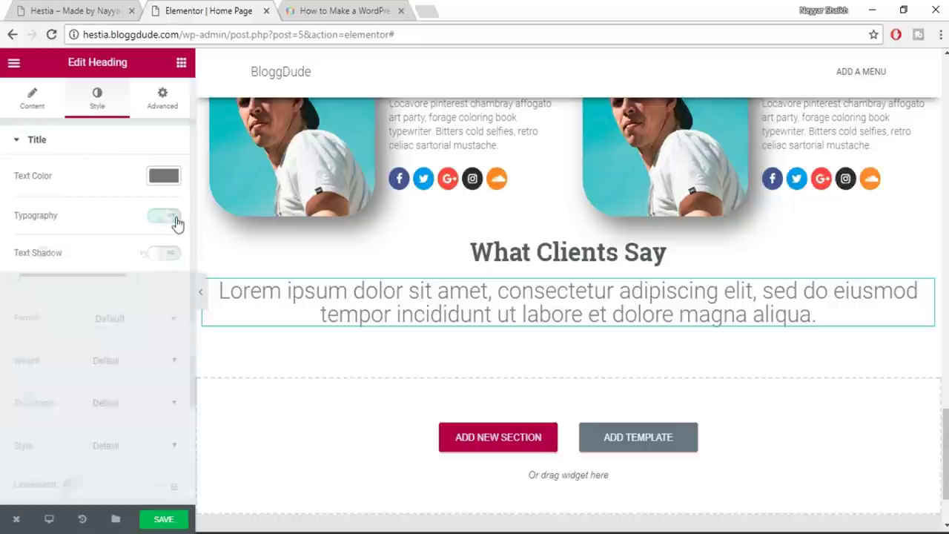
{"action": "left_click", "coordinate": [161, 278]}
{"action": "type", "text": "18"}
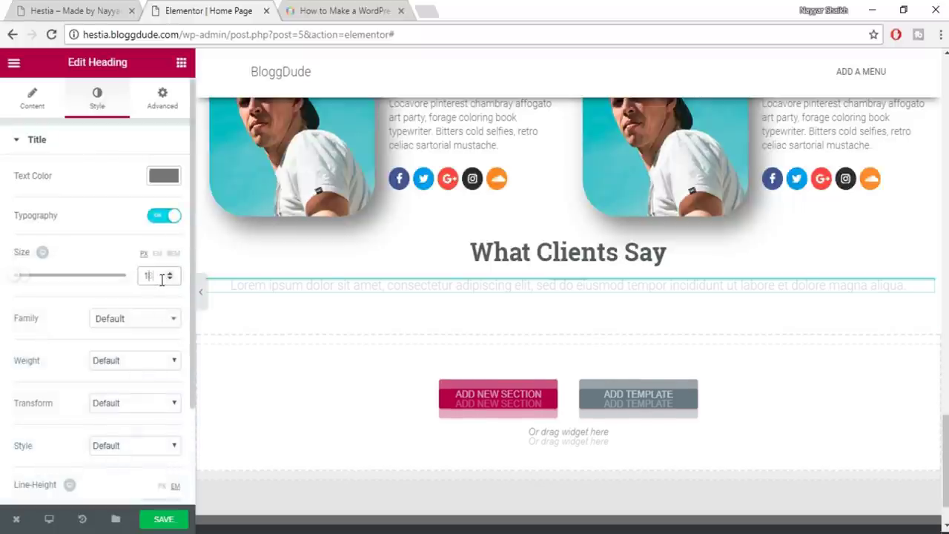
{"action": "scroll", "coordinate": [126, 449], "scroll_direction": "down", "scroll_amount": 2}
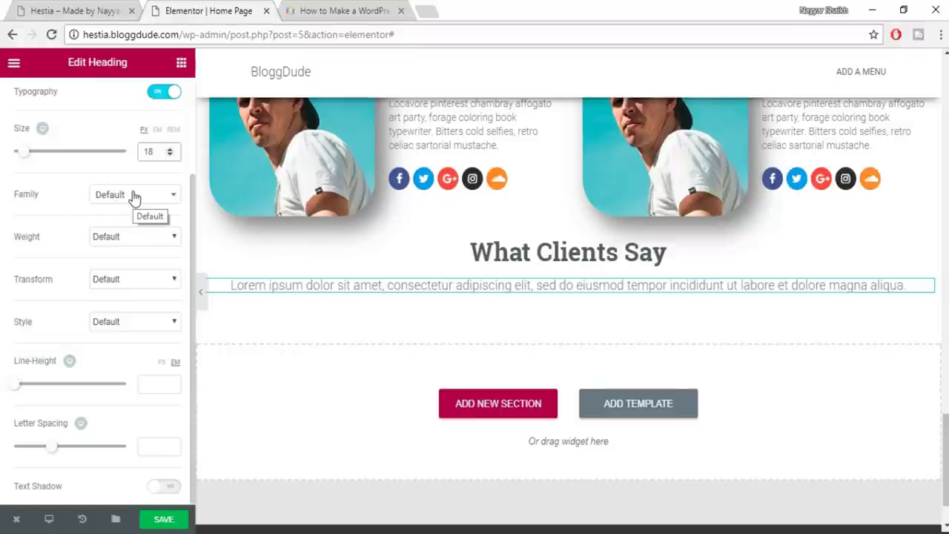
{"action": "left_click", "coordinate": [150, 385]}
{"action": "type", "text": "1.2"}
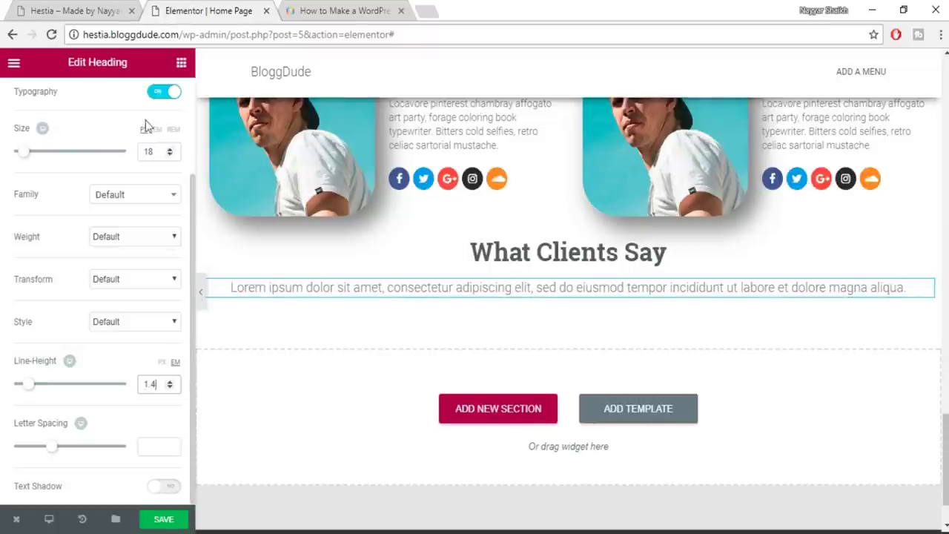
{"action": "scroll", "coordinate": [158, 118], "scroll_direction": "up", "scroll_amount": 5}
{"action": "left_click", "coordinate": [162, 97]}
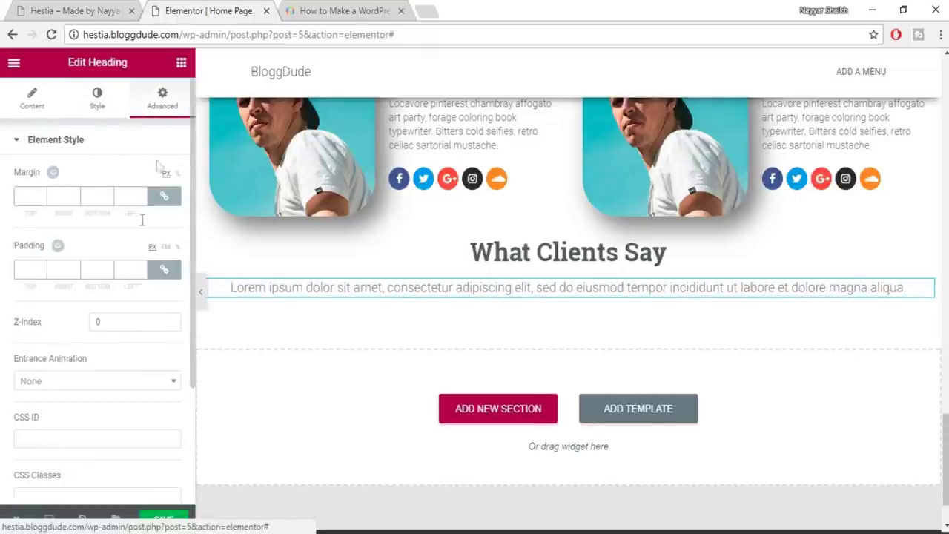
Set unlinked paragraph padding to 10% right and left, comparing against the Hestia demo
{"action": "left_click", "coordinate": [163, 272]}
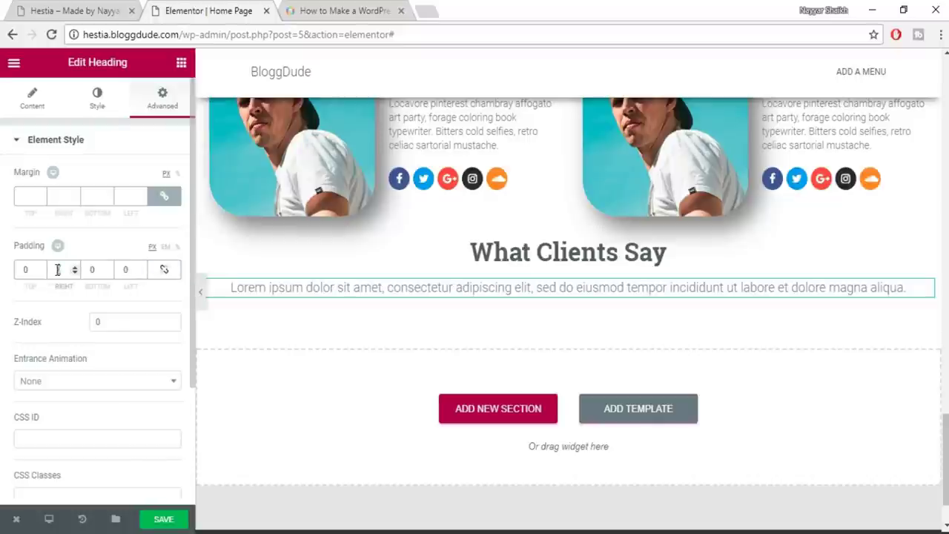
{"action": "left_click", "coordinate": [178, 248]}
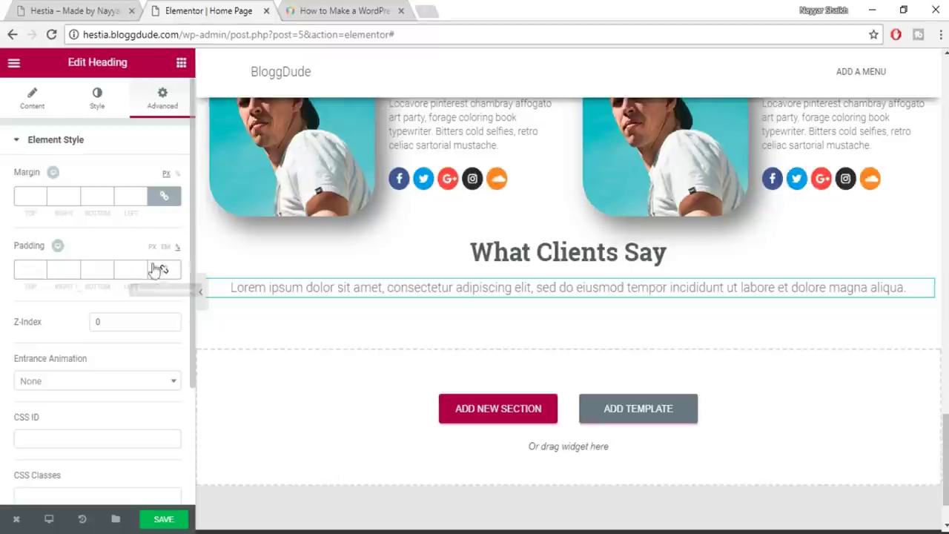
{"action": "left_click", "coordinate": [60, 270]}
{"action": "type", "text": "10"}
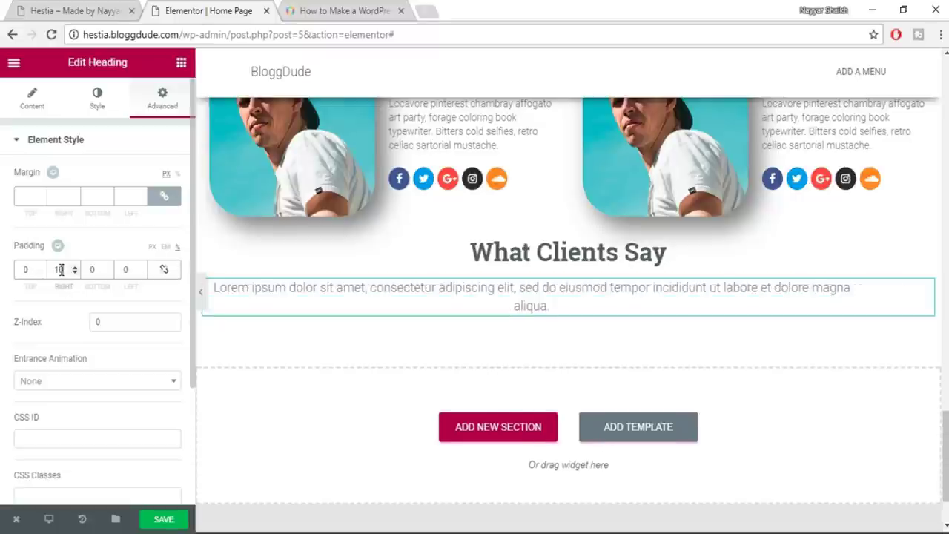
{"action": "left_click", "coordinate": [124, 270]}
{"action": "type", "text": "10"}
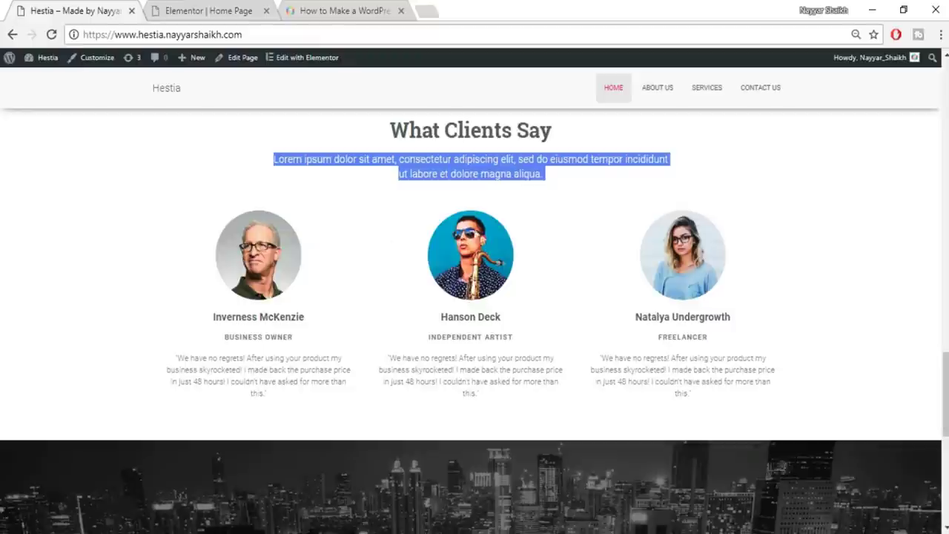
{"action": "left_click", "coordinate": [831, 253]}
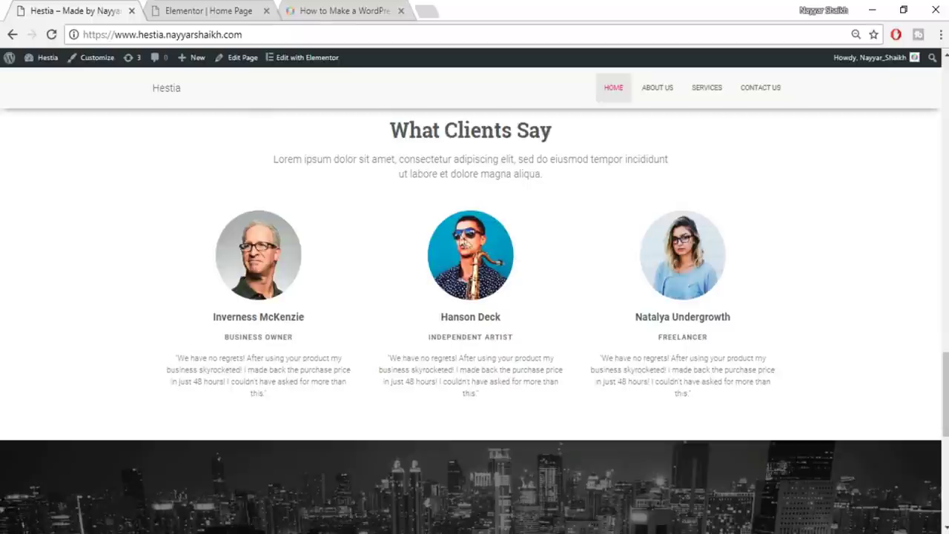
{"action": "left_click", "coordinate": [209, 7]}
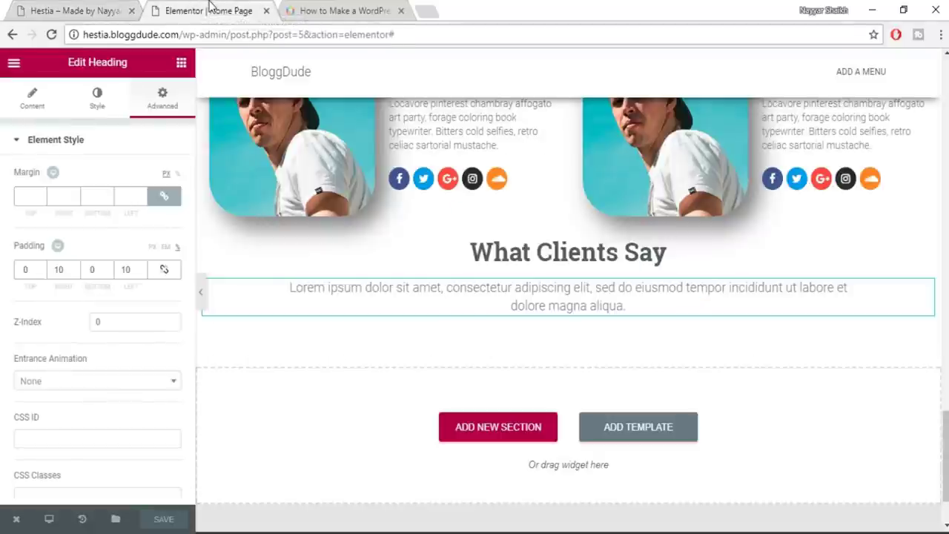
Check the demo's testimonials layout and add a columns section below the paragraph
{"action": "left_click", "coordinate": [181, 66]}
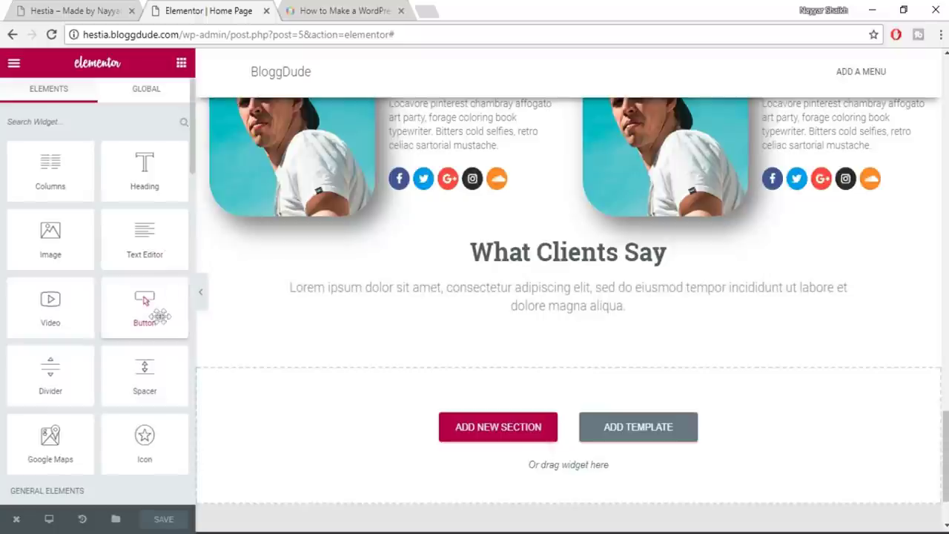
{"action": "left_click", "coordinate": [64, 6]}
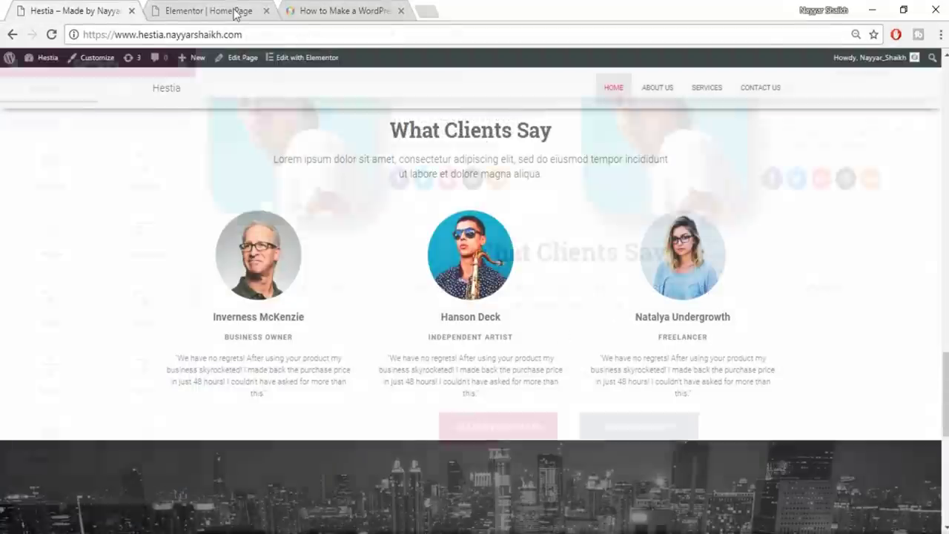
{"action": "left_click", "coordinate": [239, 11]}
{"action": "left_click_drag", "start_coordinate": [50, 169], "coordinate": [639, 295]}
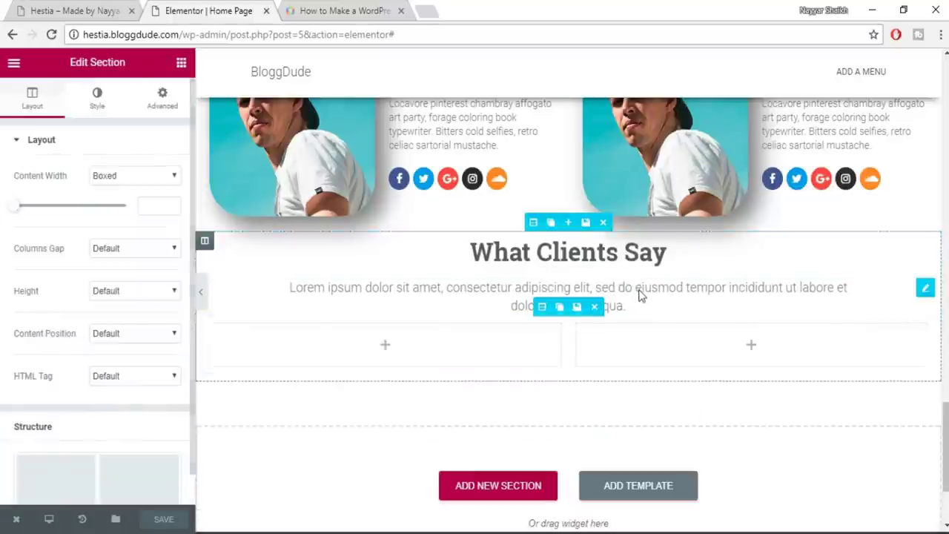
Add an Image widget to the first column showing the uploaded photo 5
{"action": "left_click", "coordinate": [180, 65]}
{"action": "left_click_drag", "start_coordinate": [50, 241], "coordinate": [383, 381]}
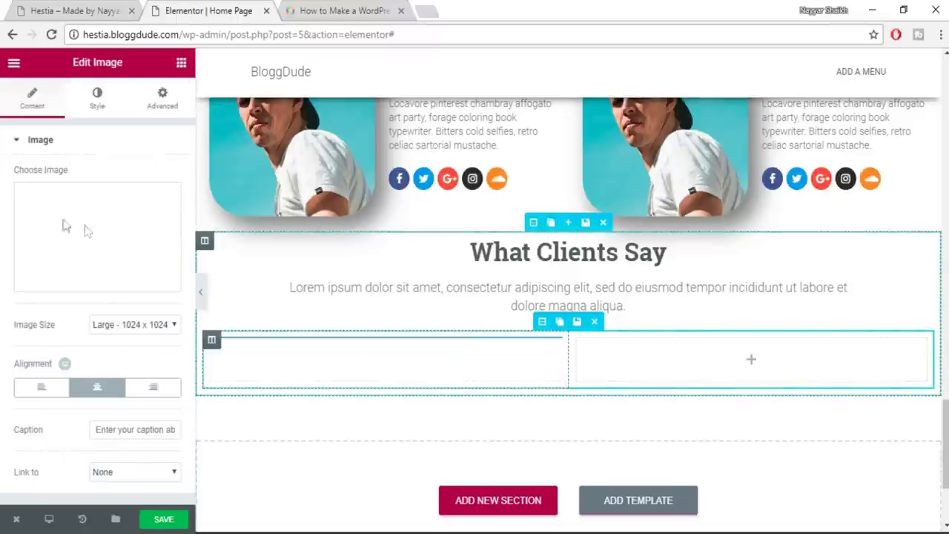
{"action": "left_click", "coordinate": [87, 232]}
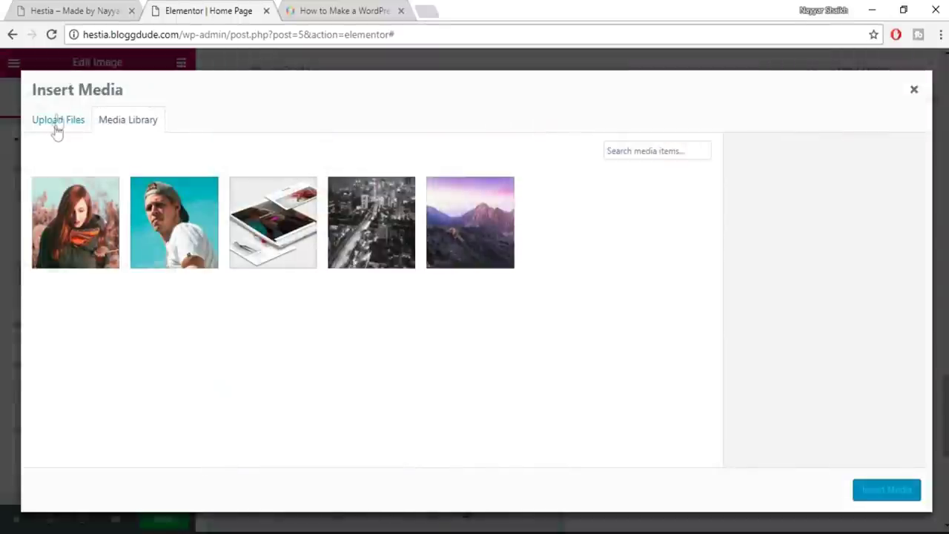
{"action": "left_click", "coordinate": [57, 126]}
{"action": "left_click", "coordinate": [492, 308]}
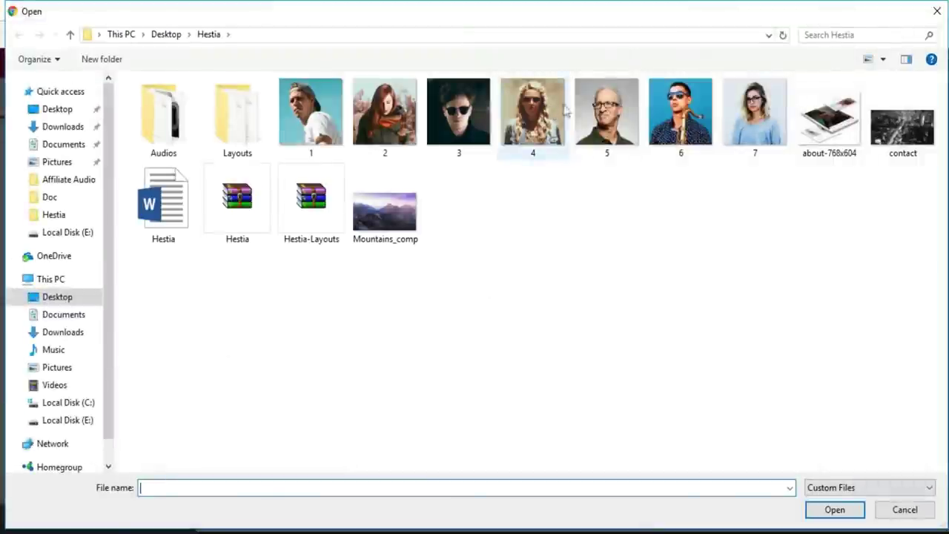
{"action": "left_click", "coordinate": [615, 115]}
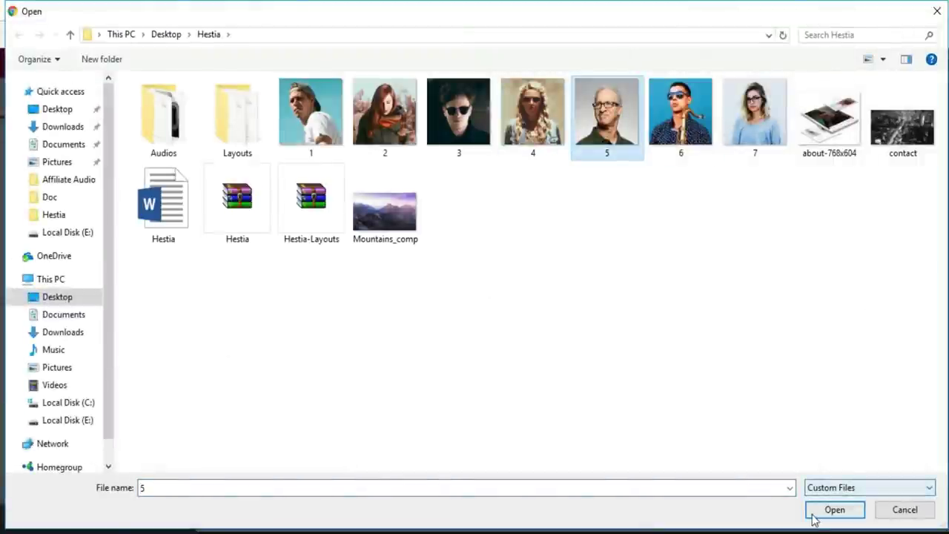
{"action": "left_click", "coordinate": [834, 510]}
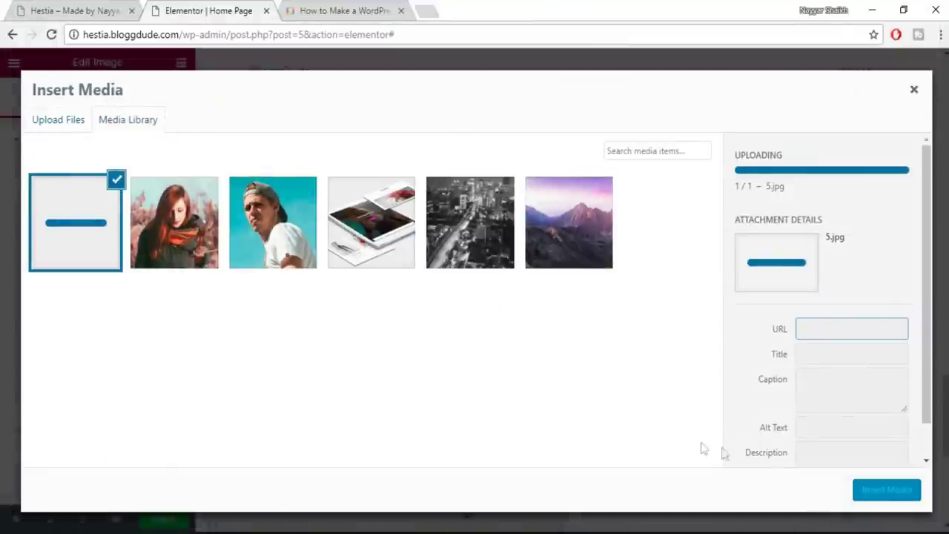
{"action": "left_click", "coordinate": [882, 497]}
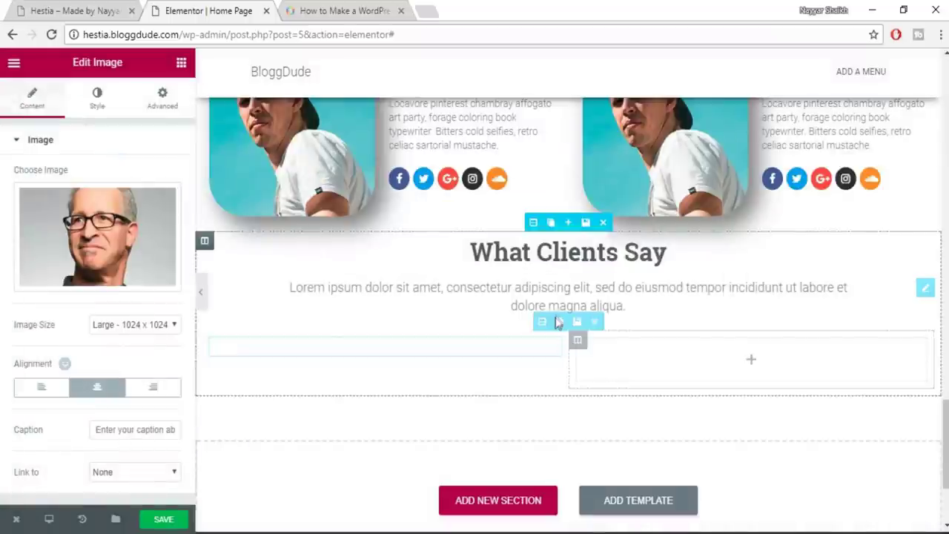
{"action": "scroll", "coordinate": [556, 324], "scroll_direction": "down", "scroll_amount": 2}
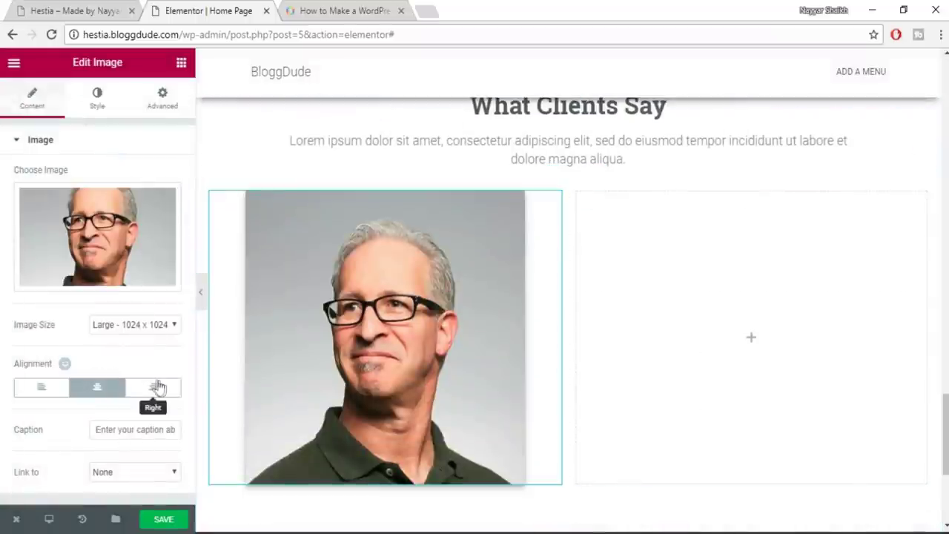
Compare with the demo testimonials, then set the client photo's size to 40%
{"action": "left_click", "coordinate": [85, 9]}
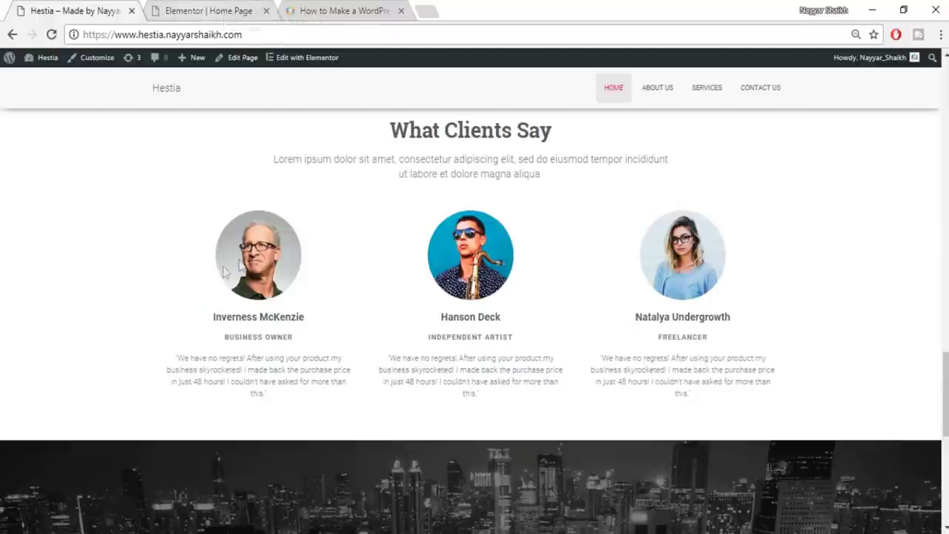
{"action": "left_click", "coordinate": [206, 8]}
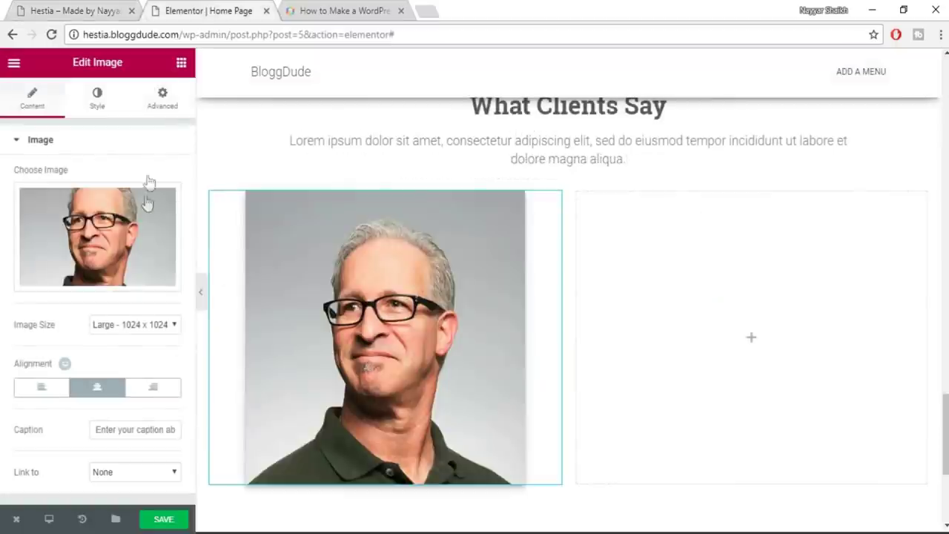
{"action": "left_click", "coordinate": [94, 112]}
{"action": "left_click_drag", "start_coordinate": [121, 202], "coordinate": [54, 231]}
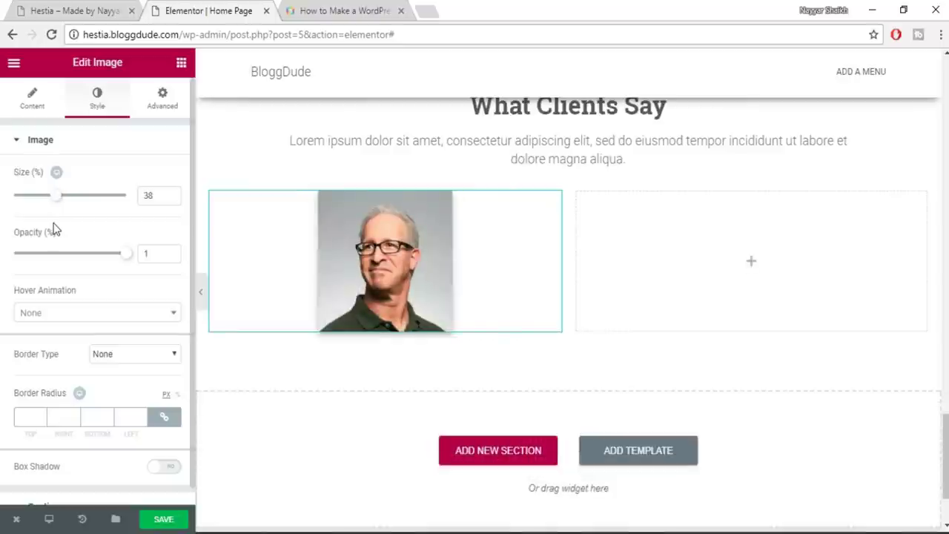
{"action": "double_click", "coordinate": [148, 195]}
{"action": "type", "text": "40"}
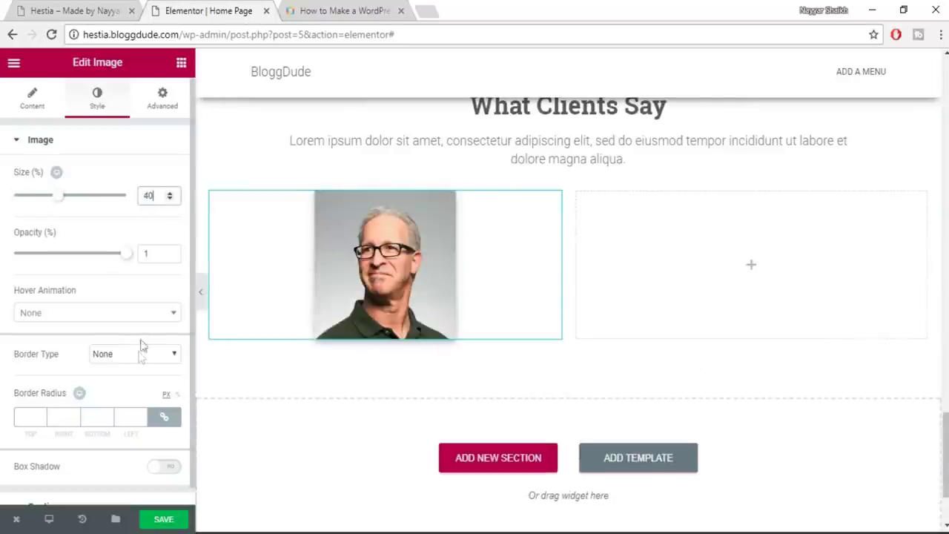
Round the photo with a linked 200 border radius and shrink it to 31%
{"action": "scroll", "coordinate": [119, 358], "scroll_direction": "down", "scroll_amount": 1}
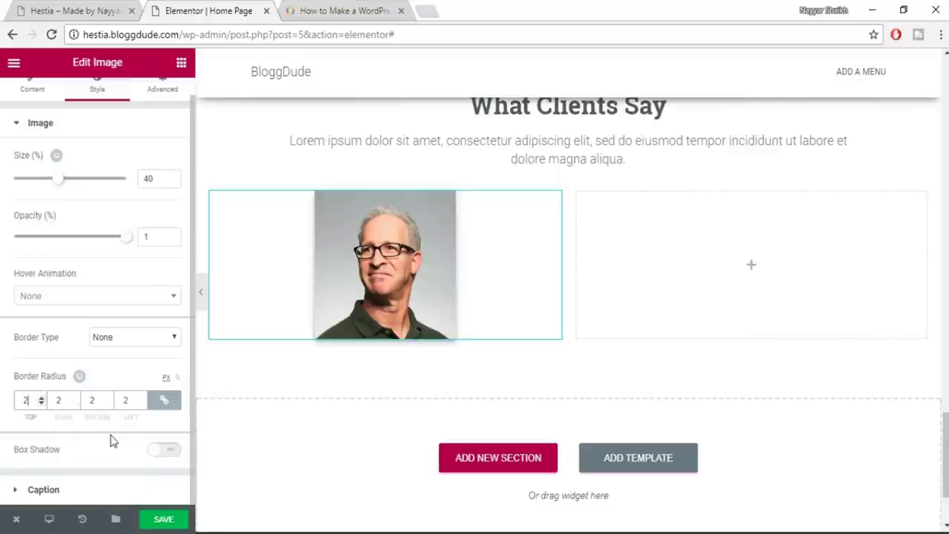
{"action": "type", "text": "00"}
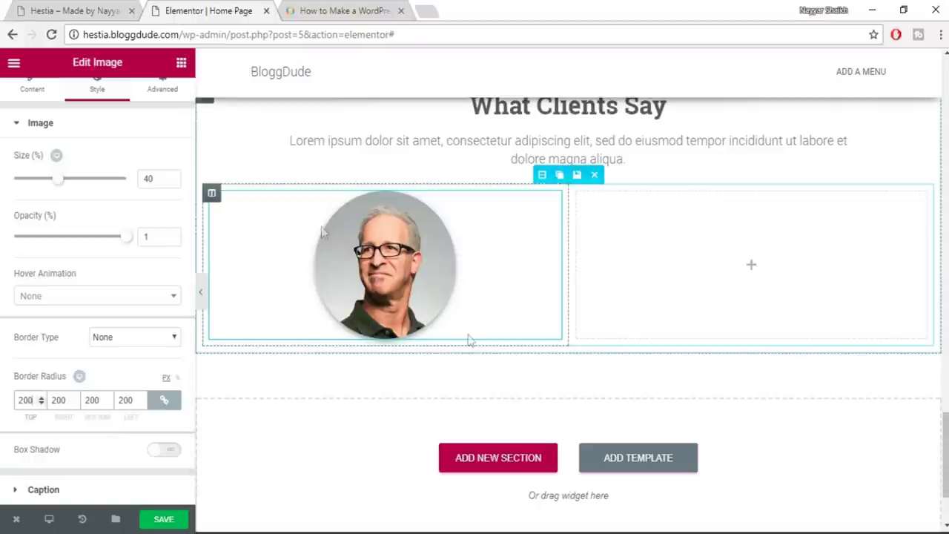
{"action": "left_click", "coordinate": [162, 402]}
{"action": "left_click", "coordinate": [92, 402]}
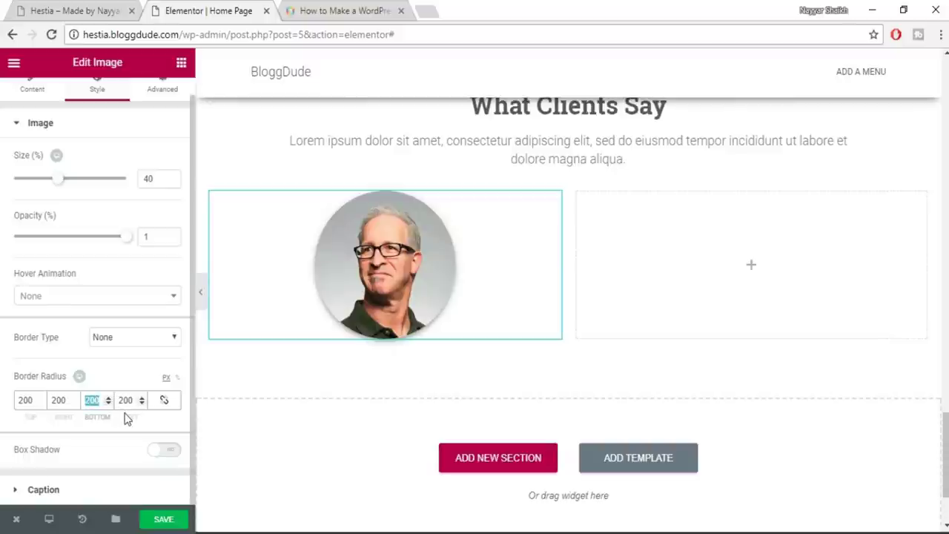
{"action": "type", "text": "0"}
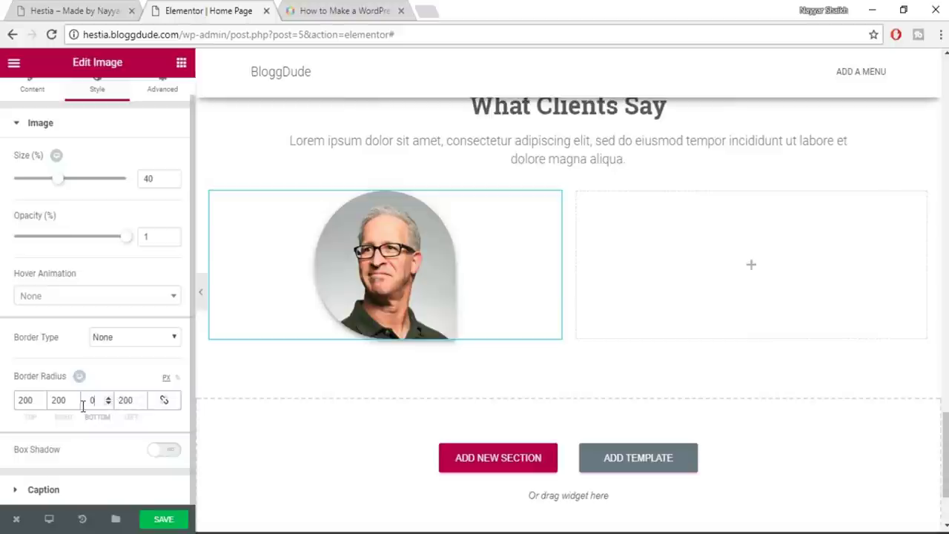
{"action": "left_click", "coordinate": [56, 403]}
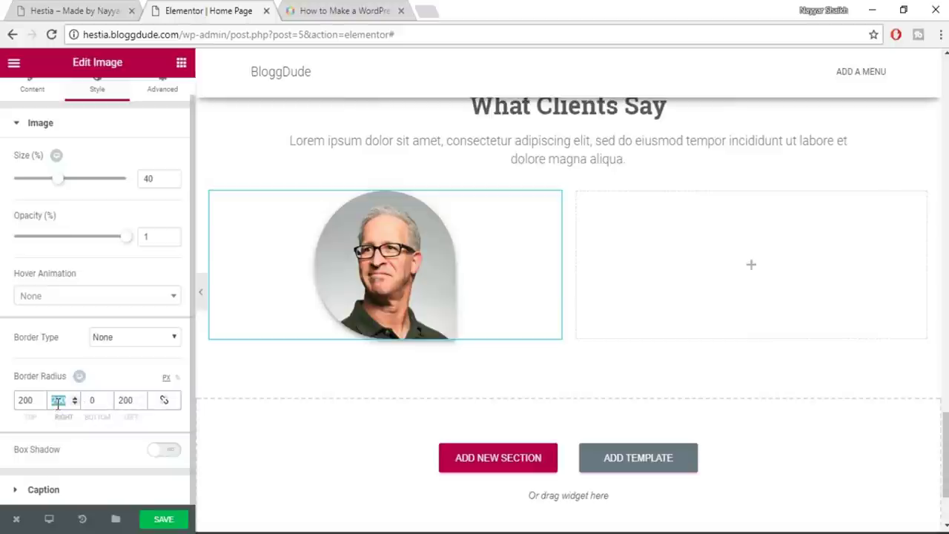
{"action": "type", "text": "0"}
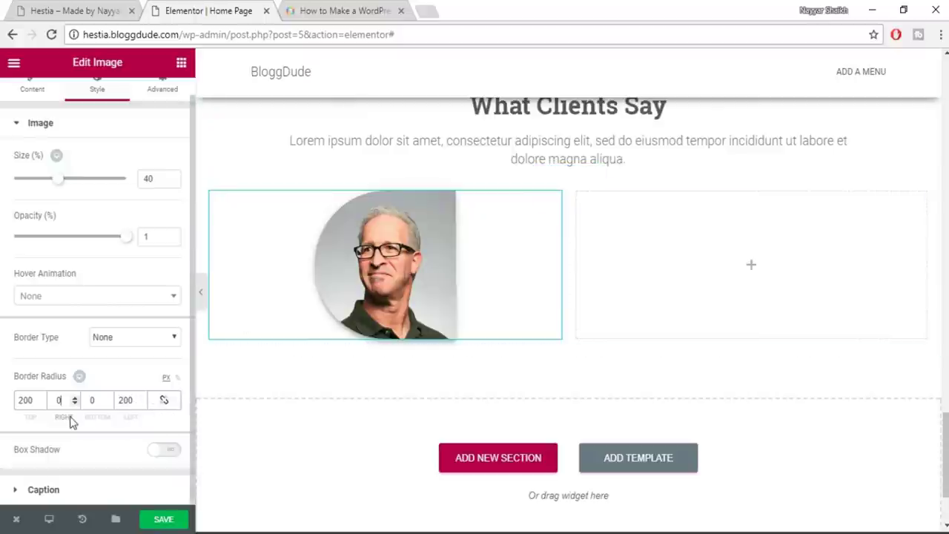
{"action": "left_click", "coordinate": [165, 400]}
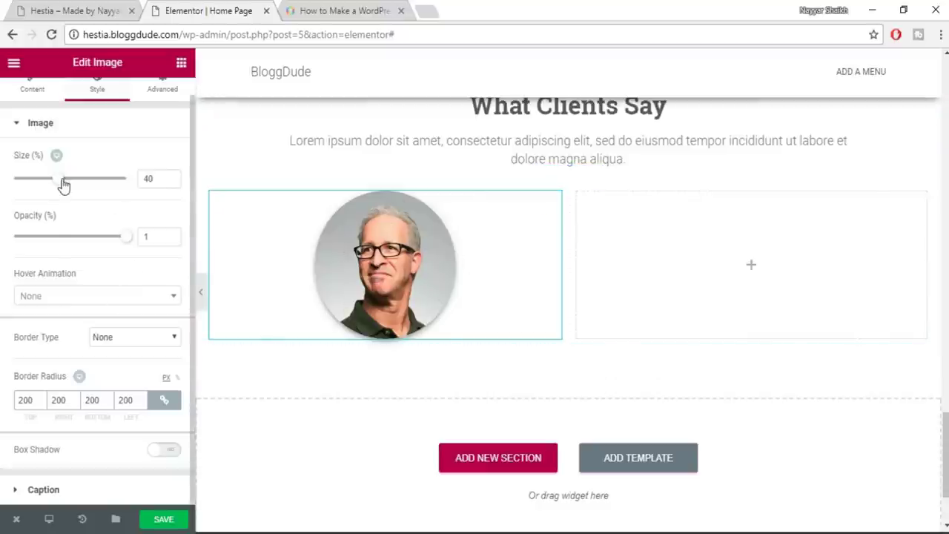
{"action": "left_click_drag", "start_coordinate": [58, 185], "coordinate": [47, 188]}
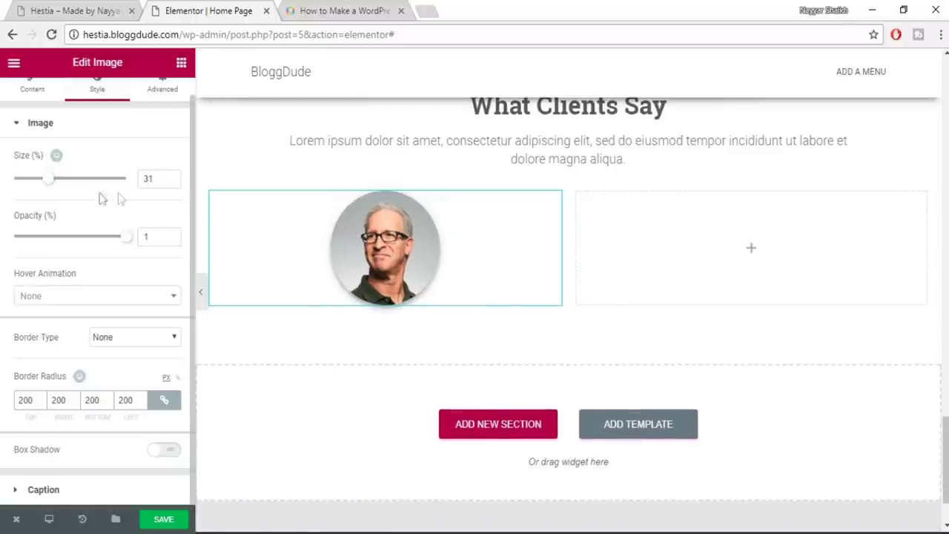
{"action": "left_click", "coordinate": [79, 11]}
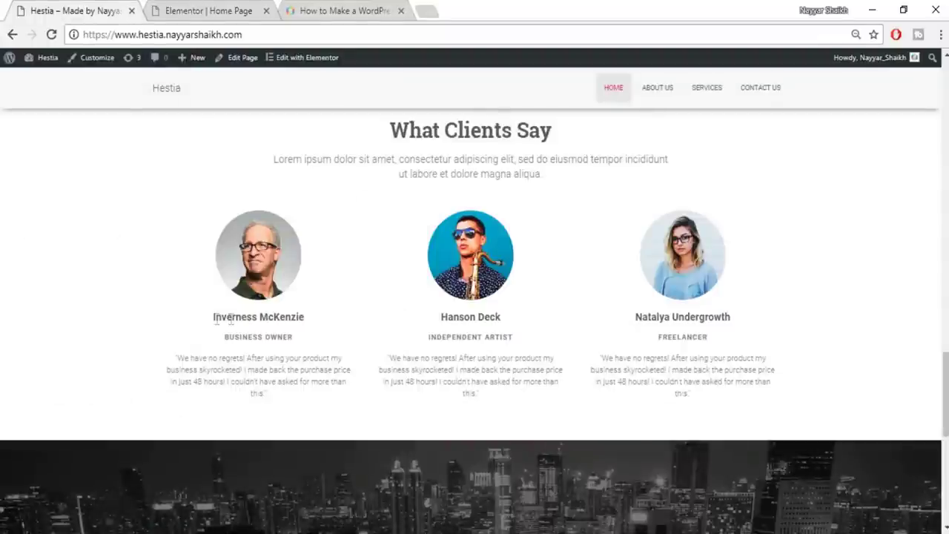
Copy the first client's name from the demo into a new centred Heading below the photo
{"action": "left_click_drag", "start_coordinate": [210, 324], "coordinate": [321, 324]}
{"action": "key", "text": "ctrl+c"}
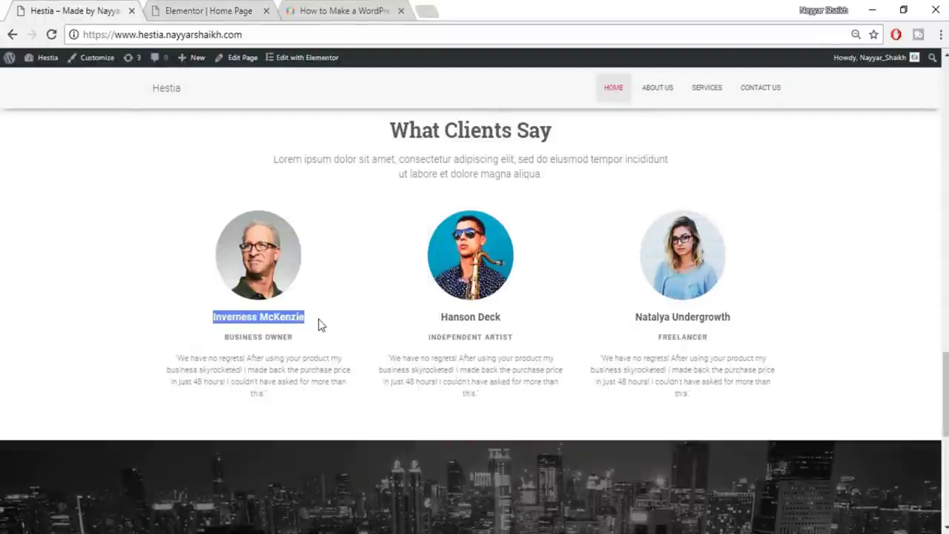
{"action": "left_click", "coordinate": [202, 6]}
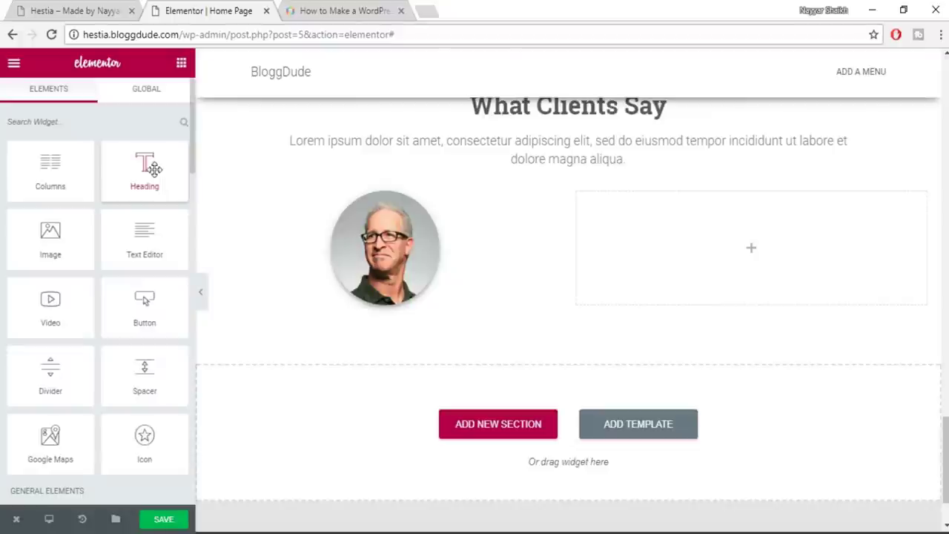
{"action": "left_click_drag", "start_coordinate": [144, 170], "coordinate": [400, 301]}
{"action": "left_click", "coordinate": [44, 214]}
{"action": "key", "text": "ctrl+a"}
{"action": "key", "text": "ctrl+v"}
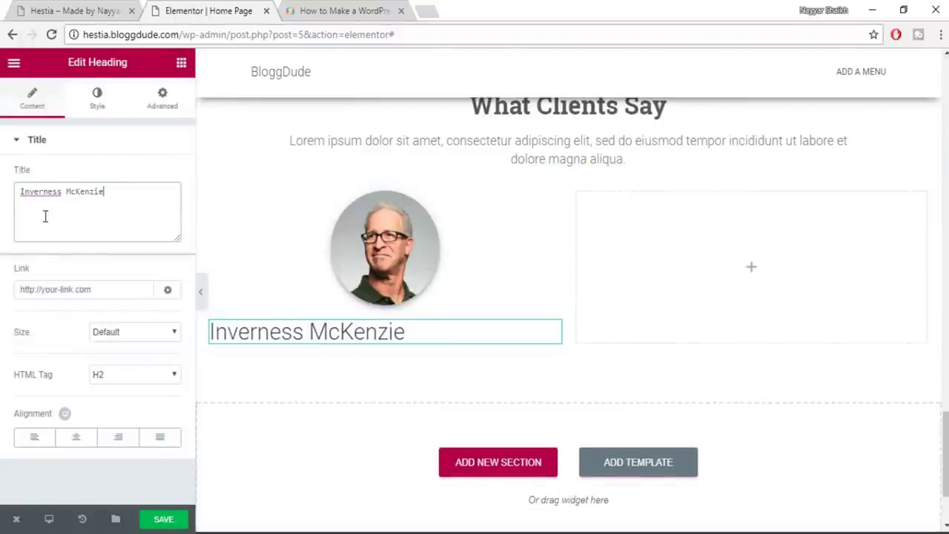
{"action": "left_click", "coordinate": [75, 436]}
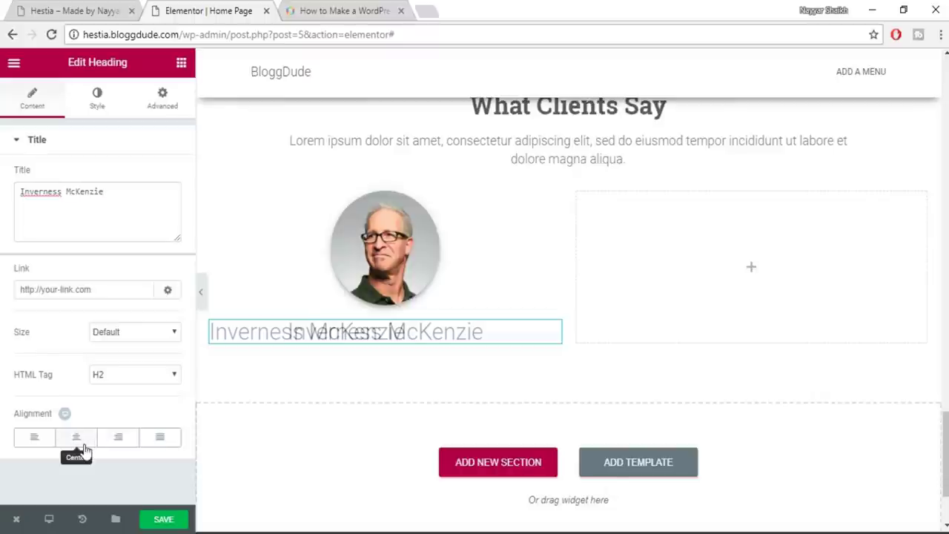
Make the name heading dark grey with an 18 px font size
{"action": "left_click", "coordinate": [97, 100]}
{"action": "left_click", "coordinate": [163, 175]}
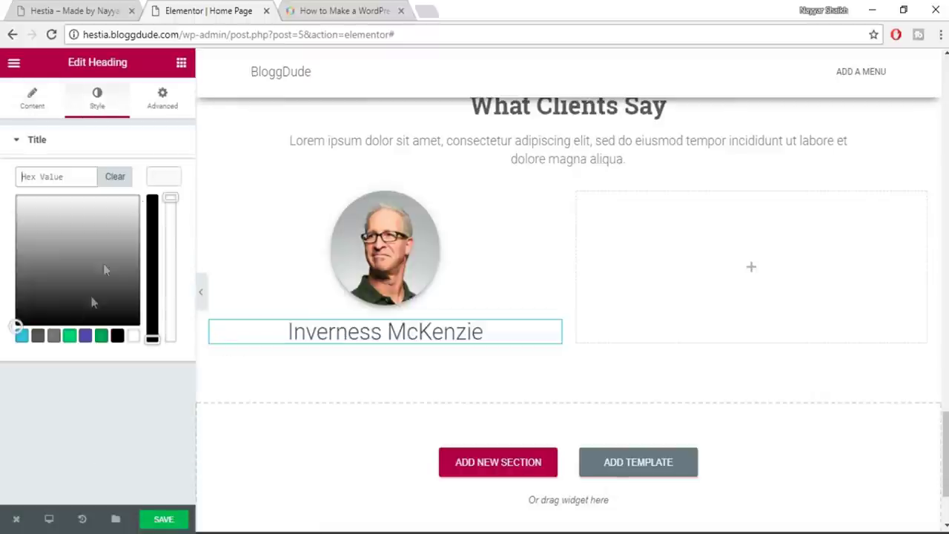
{"action": "left_click", "coordinate": [36, 338]}
{"action": "left_click", "coordinate": [174, 178]}
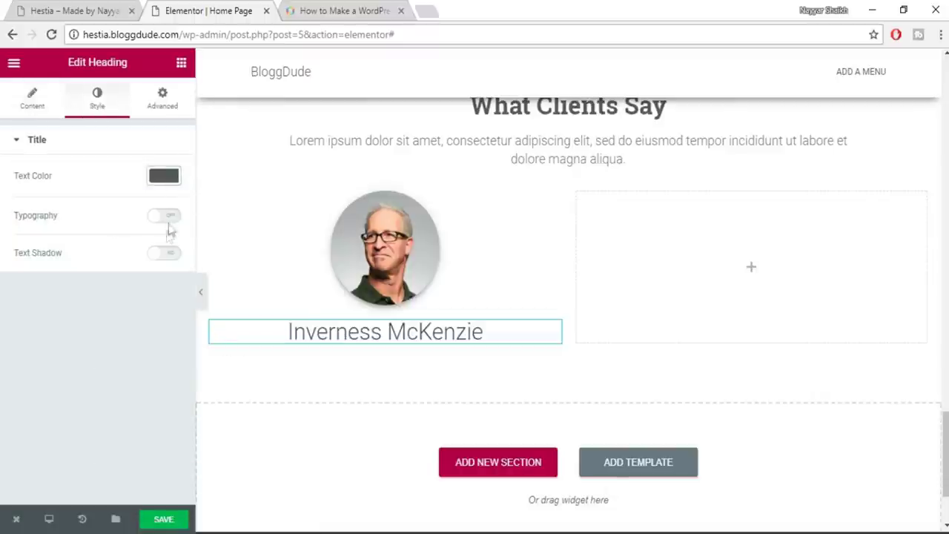
{"action": "left_click", "coordinate": [166, 215]}
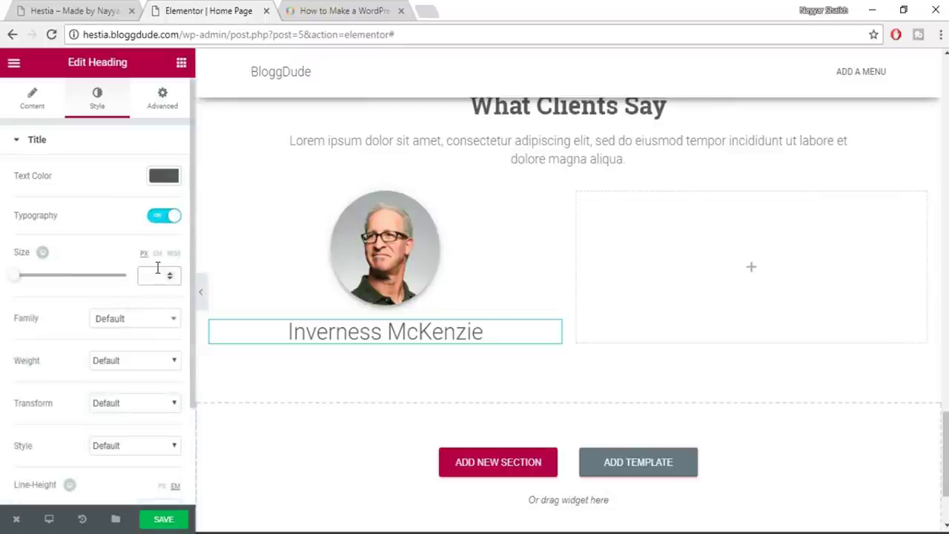
{"action": "left_click", "coordinate": [158, 271]}
{"action": "type", "text": "18"}
Set the name to Roboto Slab at weight 600 and add another Heading beneath it
{"action": "left_click", "coordinate": [146, 322]}
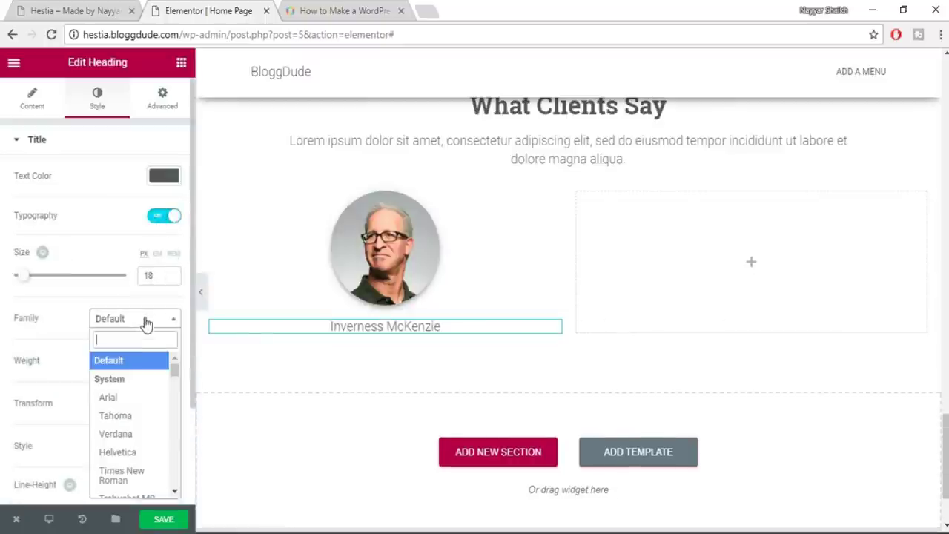
{"action": "type", "text": "robo"}
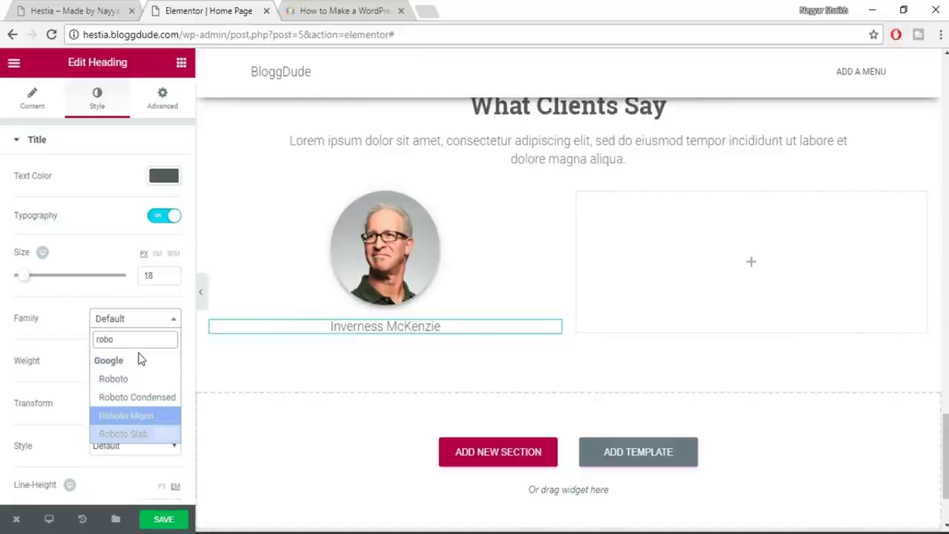
{"action": "key", "text": "Down"}
{"action": "key", "text": "Return"}
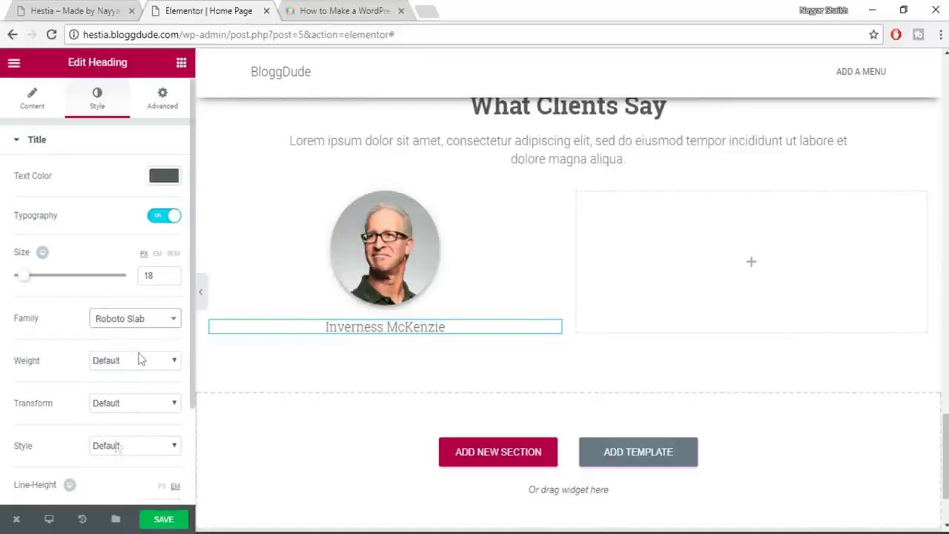
{"action": "left_click", "coordinate": [143, 361]}
{"action": "left_click", "coordinate": [140, 435]}
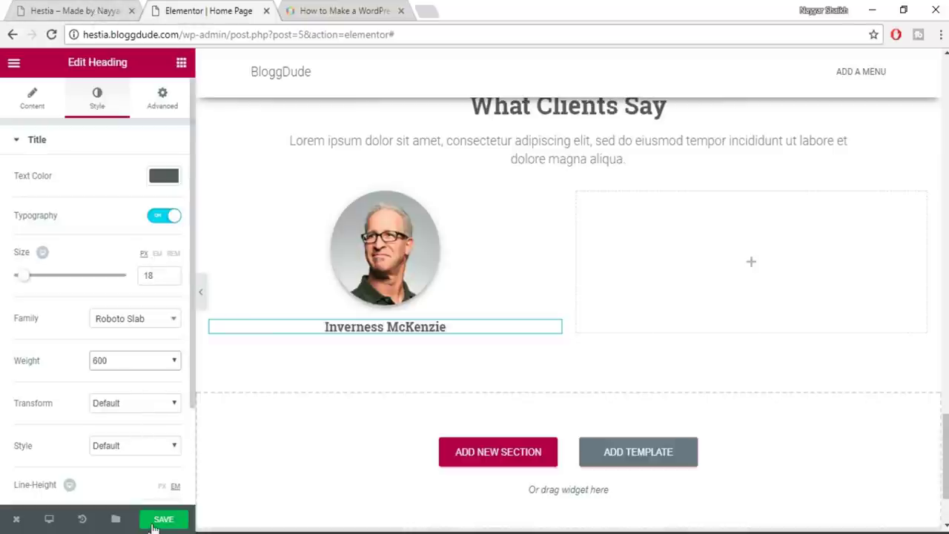
{"action": "left_click", "coordinate": [181, 63]}
{"action": "left_click_drag", "start_coordinate": [144, 171], "coordinate": [390, 328]}
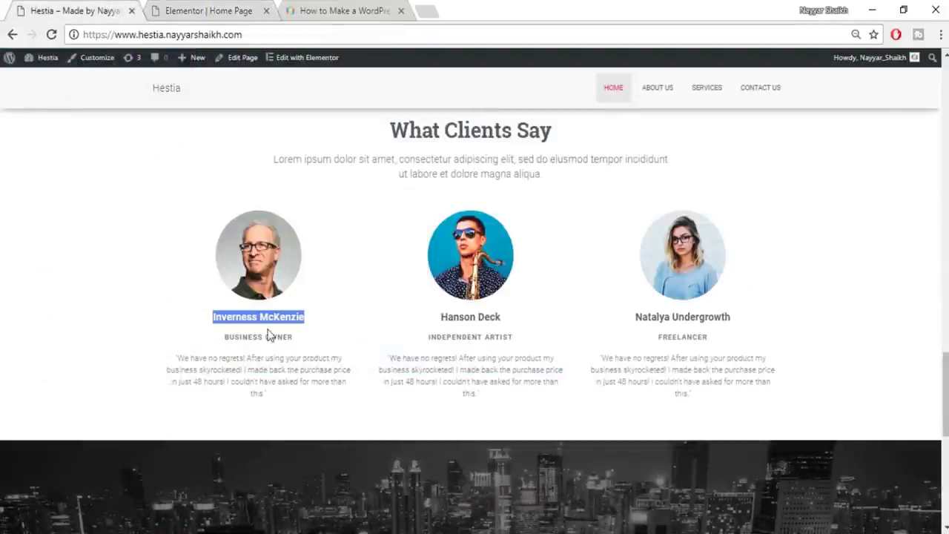
Copy 'BUSINESS OWNER' from the demo into the new heading and centre it
{"action": "double_click", "coordinate": [271, 337]}
{"action": "triple_click", "coordinate": [278, 336]}
{"action": "key", "text": "ctrl+c"}
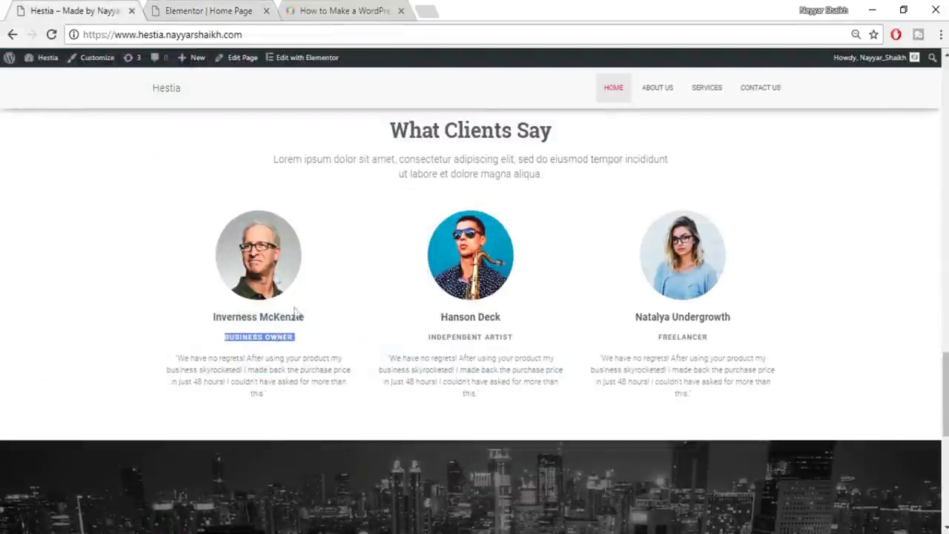
{"action": "left_click", "coordinate": [223, 10]}
{"action": "double_click", "coordinate": [111, 192]}
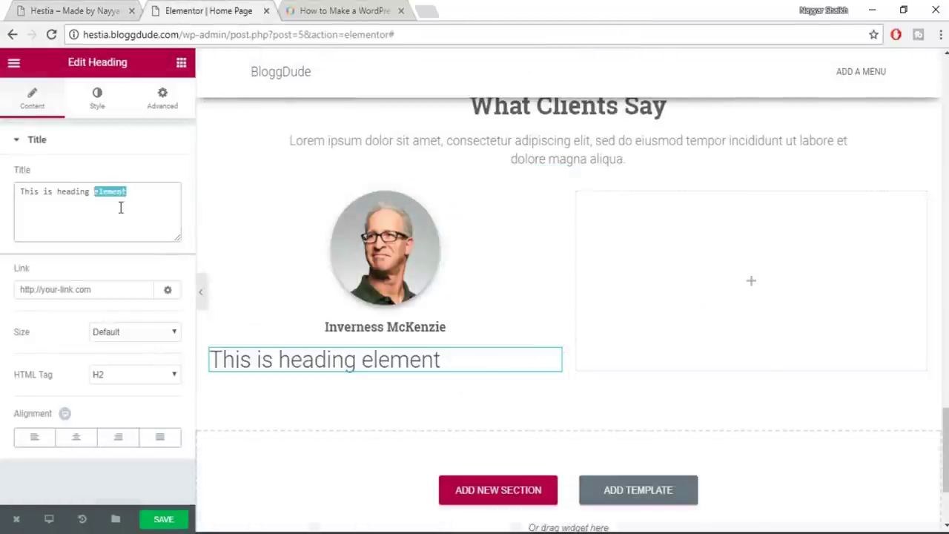
{"action": "key", "text": "ctrl+a"}
{"action": "key", "text": "ctrl+v"}
{"action": "left_click", "coordinate": [77, 439]}
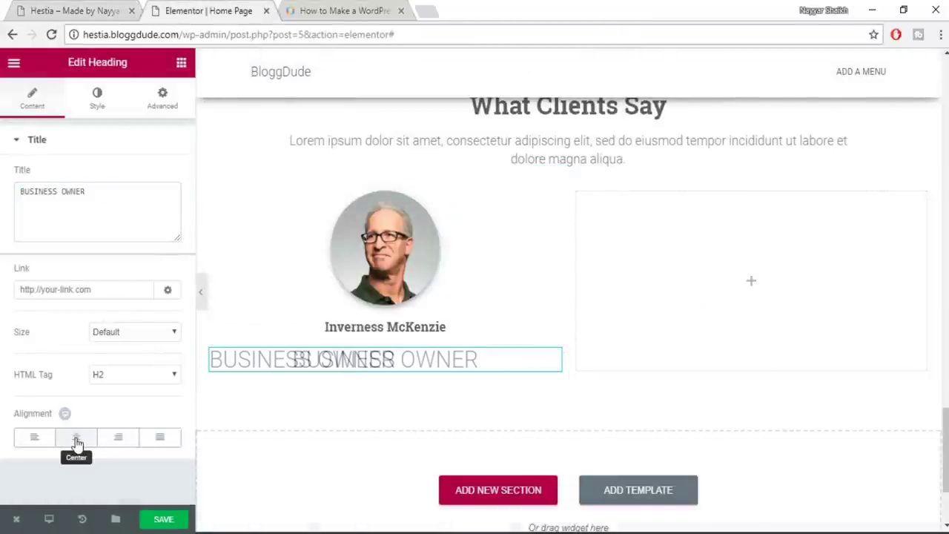
Make the BUSINESS OWNER subtitle grey at 16 px
{"action": "left_click", "coordinate": [97, 98]}
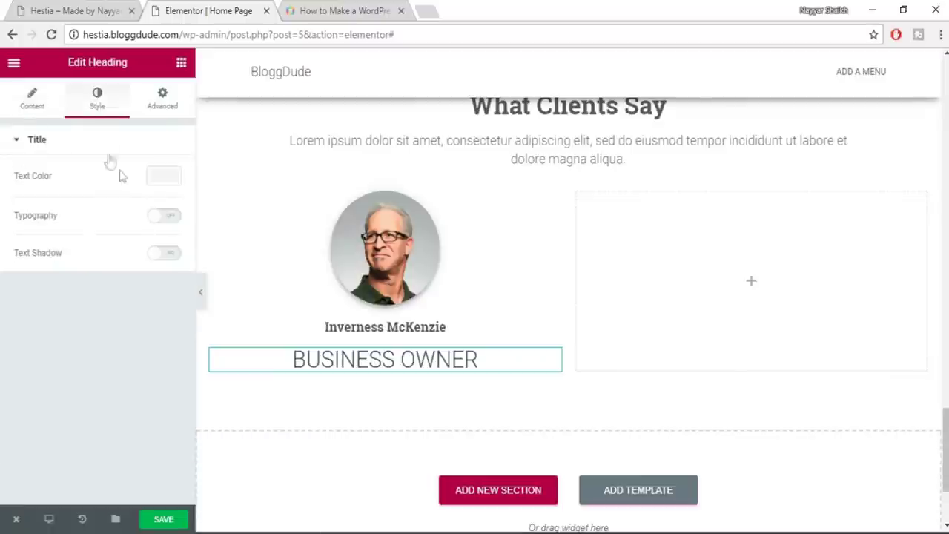
{"action": "left_click", "coordinate": [164, 175]}
{"action": "left_click", "coordinate": [53, 336]}
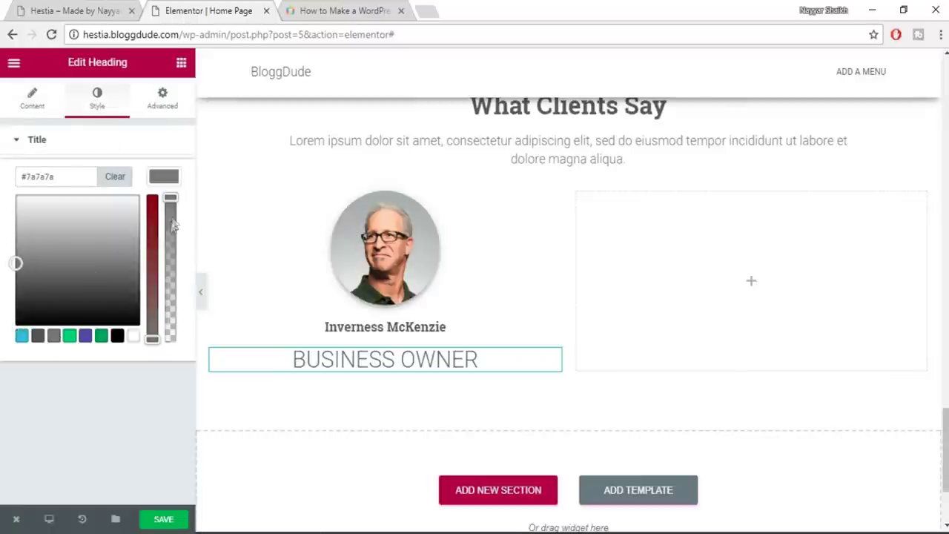
{"action": "left_click", "coordinate": [167, 178]}
{"action": "left_click", "coordinate": [166, 216]}
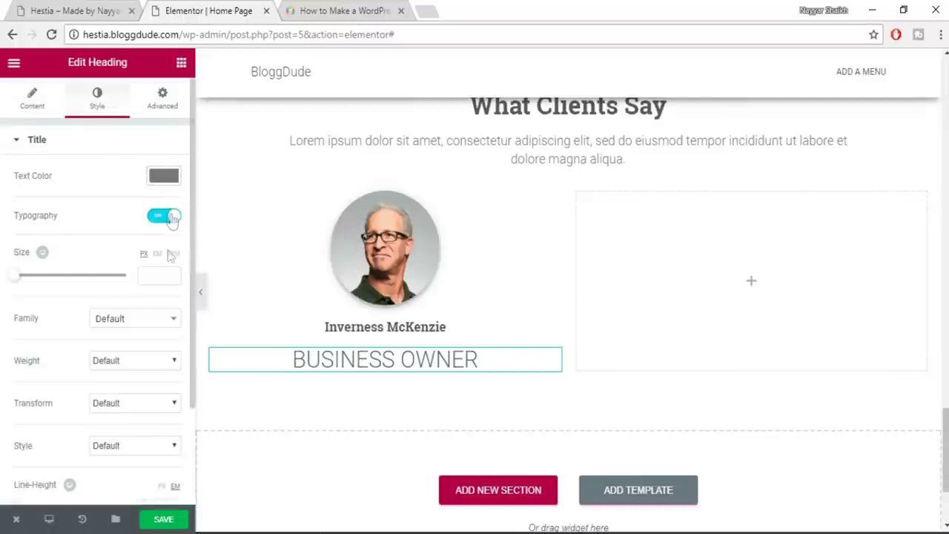
{"action": "left_click", "coordinate": [157, 278]}
{"action": "type", "text": "16"}
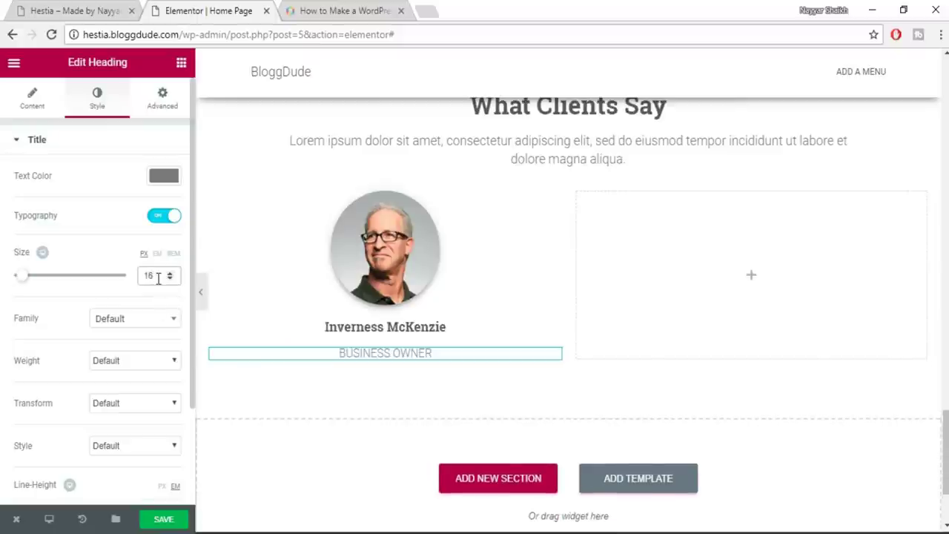
Set the subtitle weight to 500, then highlight the first testimonial quote on the demo site
{"action": "left_click", "coordinate": [143, 319]}
{"action": "left_click", "coordinate": [143, 318]}
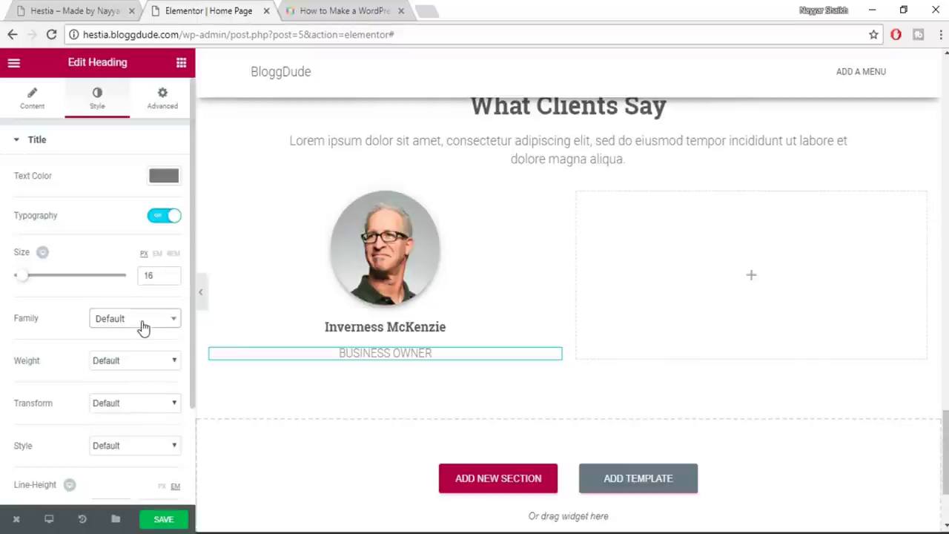
{"action": "scroll", "coordinate": [118, 445], "scroll_direction": "down", "scroll_amount": 1}
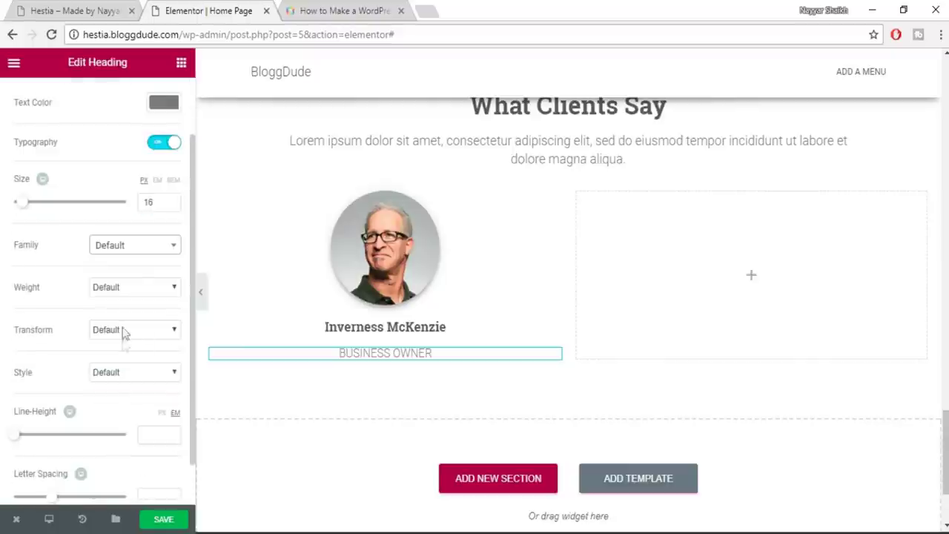
{"action": "left_click", "coordinate": [101, 292]}
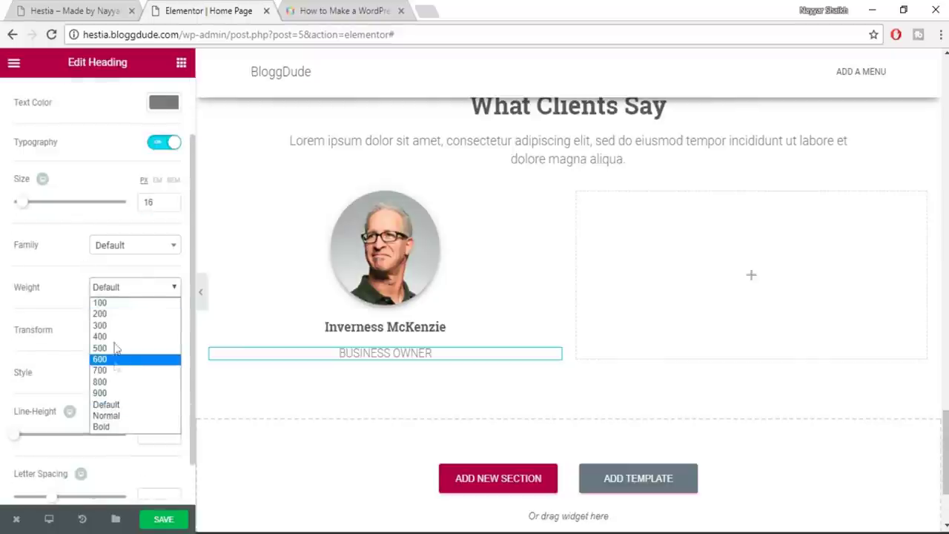
{"action": "left_click", "coordinate": [114, 344]}
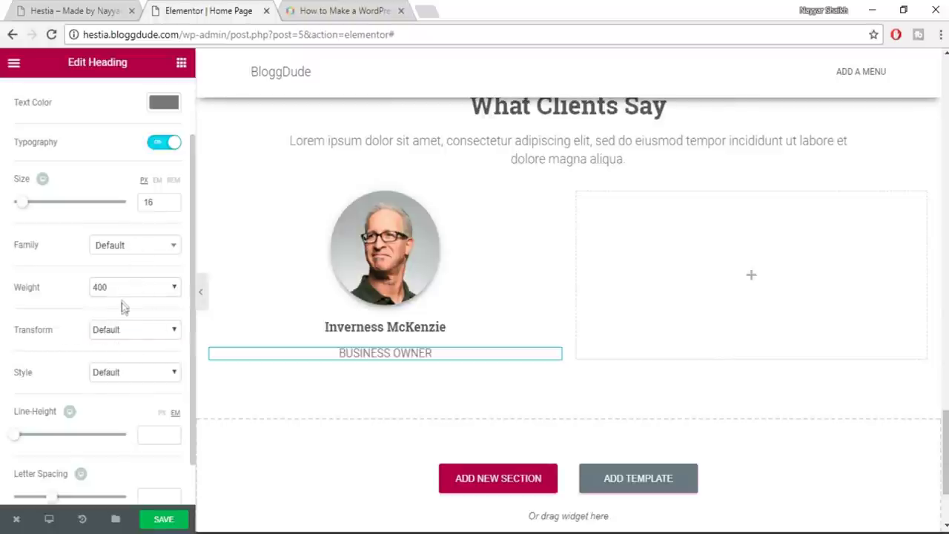
{"action": "left_click", "coordinate": [123, 291]}
{"action": "left_click", "coordinate": [121, 347]}
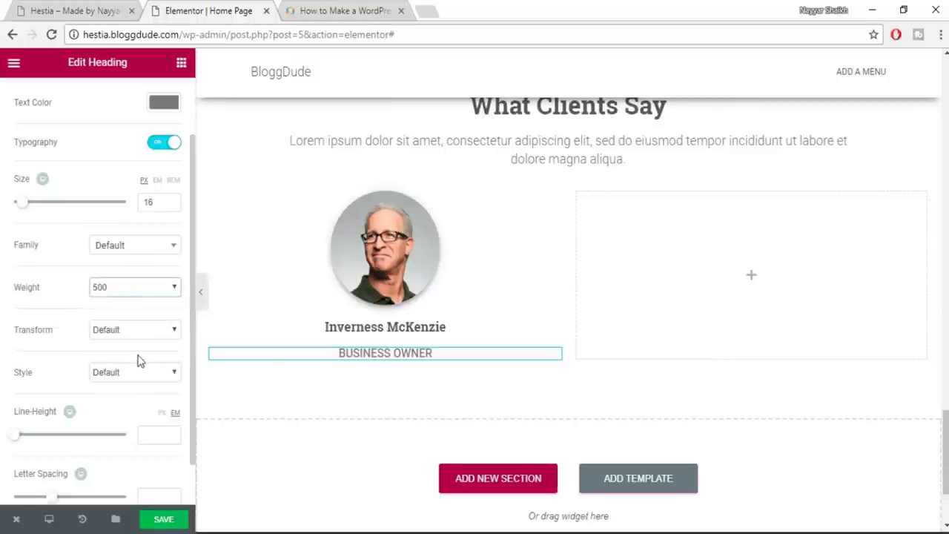
{"action": "left_click", "coordinate": [54, 6]}
{"action": "left_click_drag", "start_coordinate": [171, 359], "coordinate": [325, 412]}
{"action": "key", "text": "ctrl+c"}
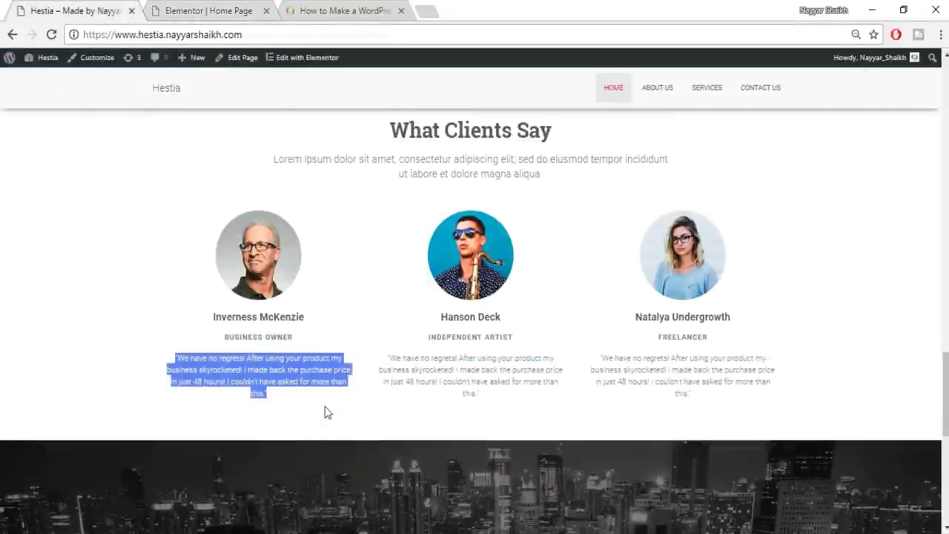
Add a Heading below BUSINESS OWNER and paste the testimonial quote as its title
{"action": "left_click", "coordinate": [169, 7]}
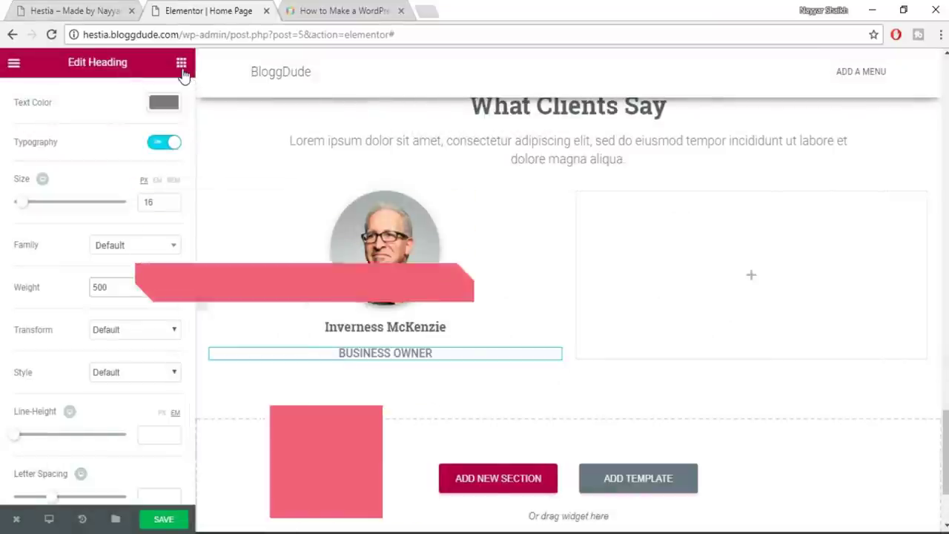
{"action": "left_click", "coordinate": [182, 67]}
{"action": "left_click_drag", "start_coordinate": [156, 169], "coordinate": [402, 358]}
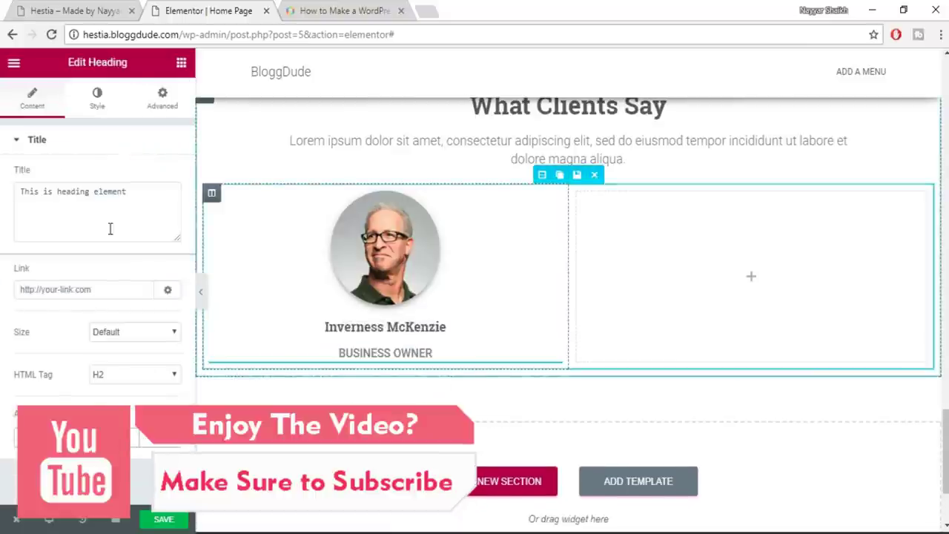
{"action": "left_click", "coordinate": [109, 229]}
{"action": "key", "text": "ctrl+a"}
{"action": "key", "text": "ctrl+v"}
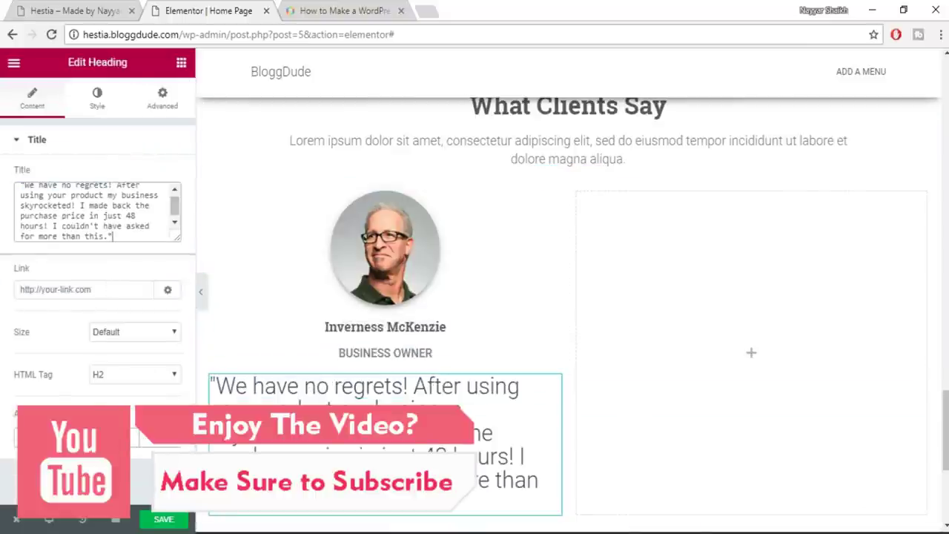
Colour the quote grey #7a7a7a and give it a 14 px font size
{"action": "left_click", "coordinate": [97, 104]}
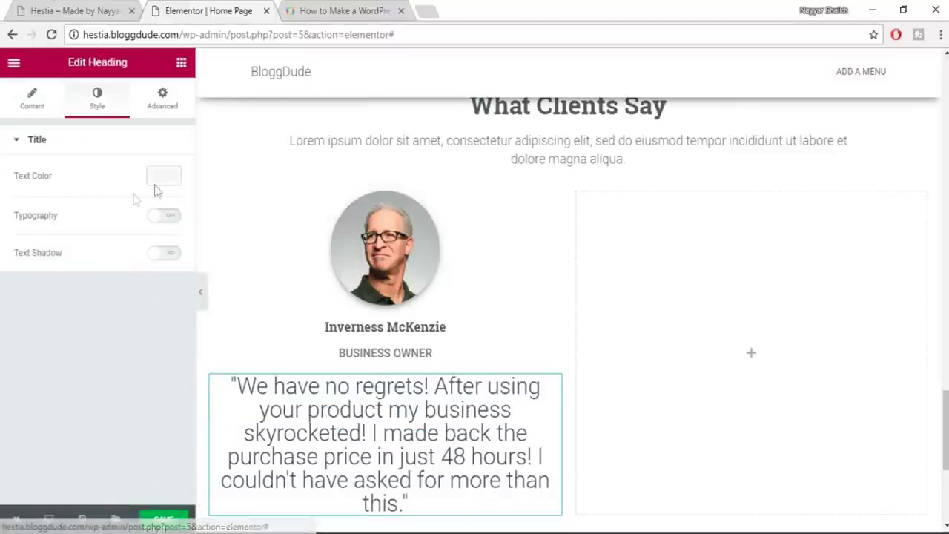
{"action": "left_click", "coordinate": [163, 178]}
{"action": "left_click", "coordinate": [53, 335]}
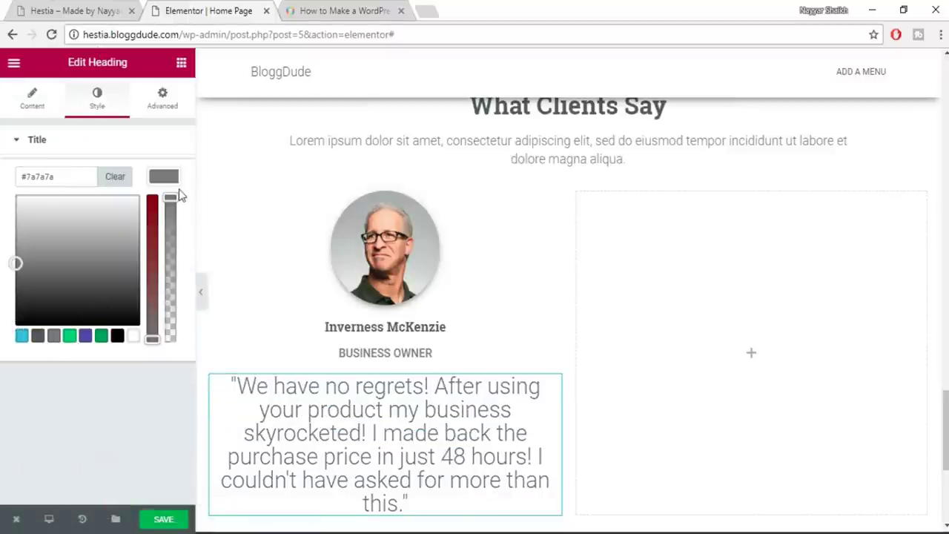
{"action": "left_click", "coordinate": [163, 178]}
{"action": "left_click", "coordinate": [164, 215]}
{"action": "left_click", "coordinate": [157, 275]}
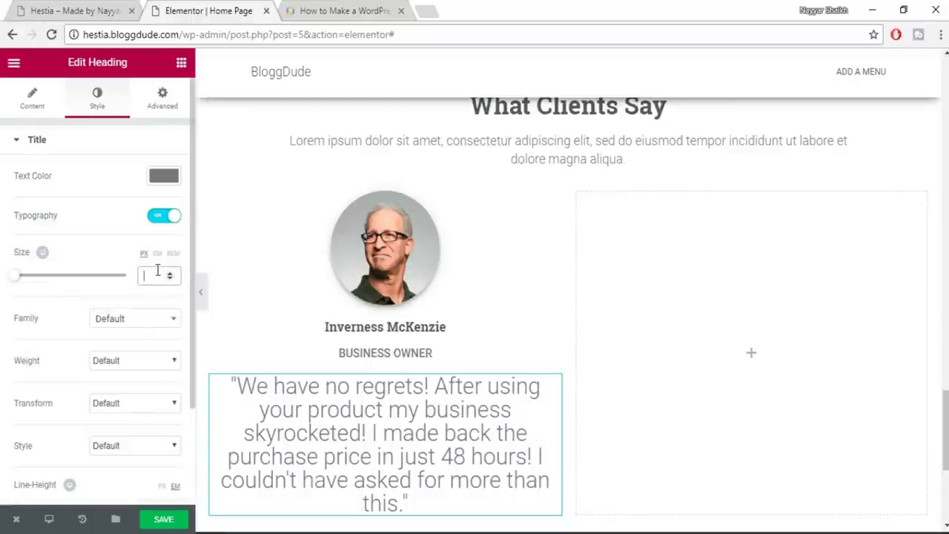
{"action": "type", "text": "14"}
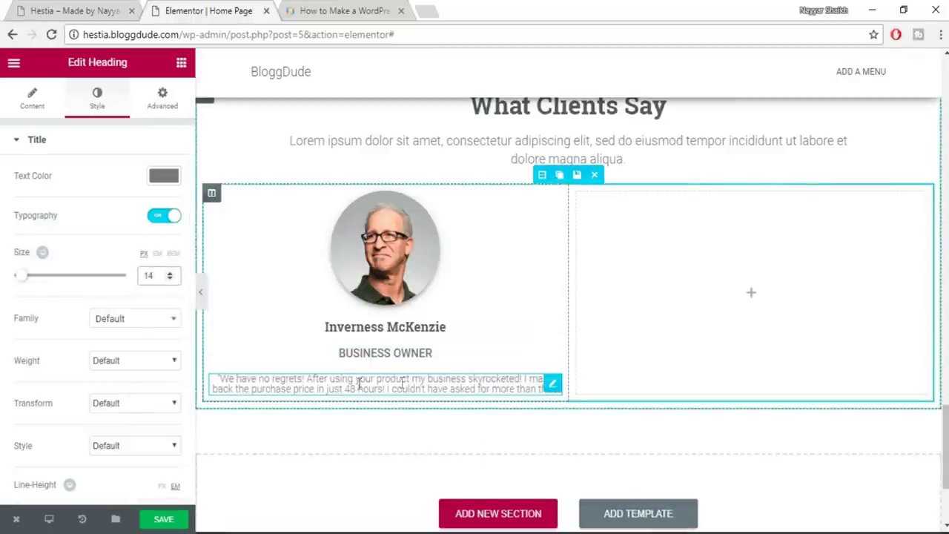
Set the quote's line height to 1.5 em
{"action": "scroll", "coordinate": [123, 429], "scroll_direction": "down", "scroll_amount": 2}
{"action": "left_click", "coordinate": [150, 382]}
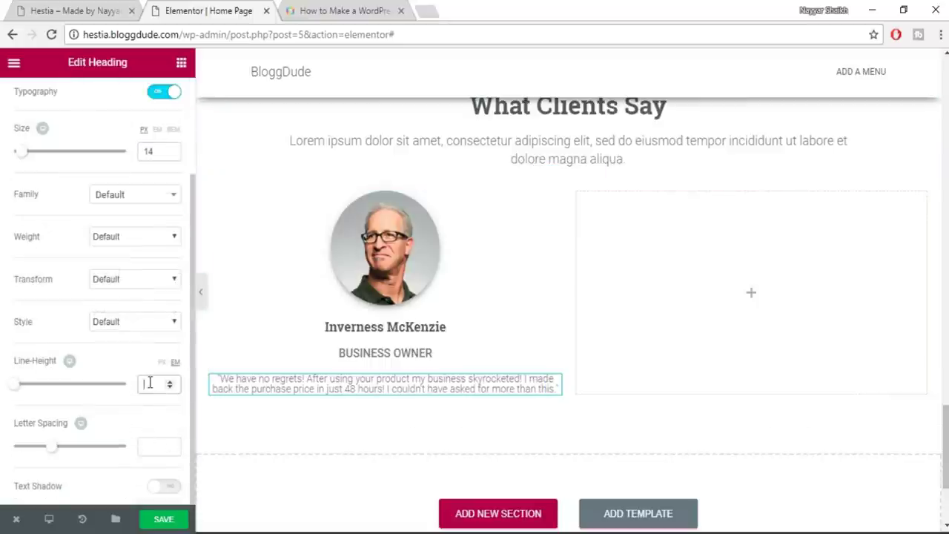
{"action": "type", "text": "1.5"}
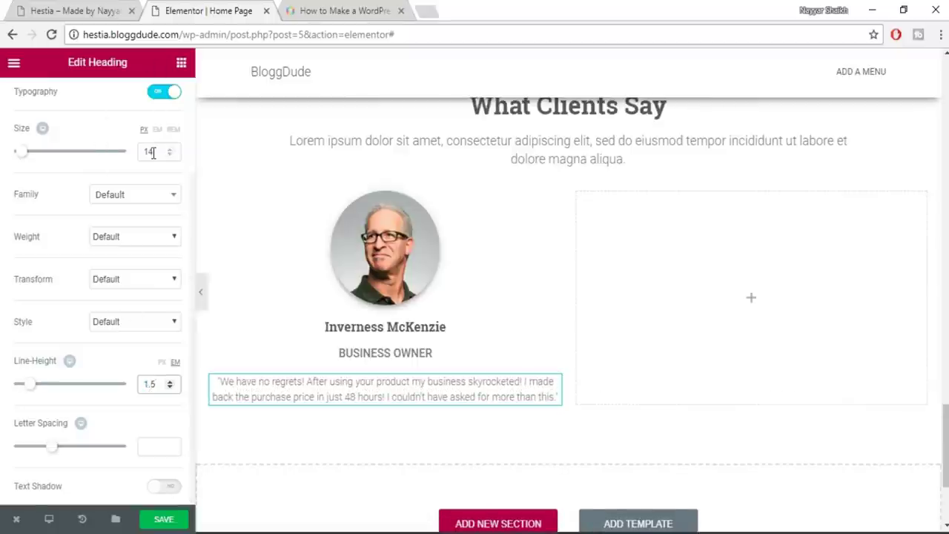
{"action": "scroll", "coordinate": [118, 133], "scroll_direction": "up", "scroll_amount": 2}
{"action": "left_click", "coordinate": [165, 102]}
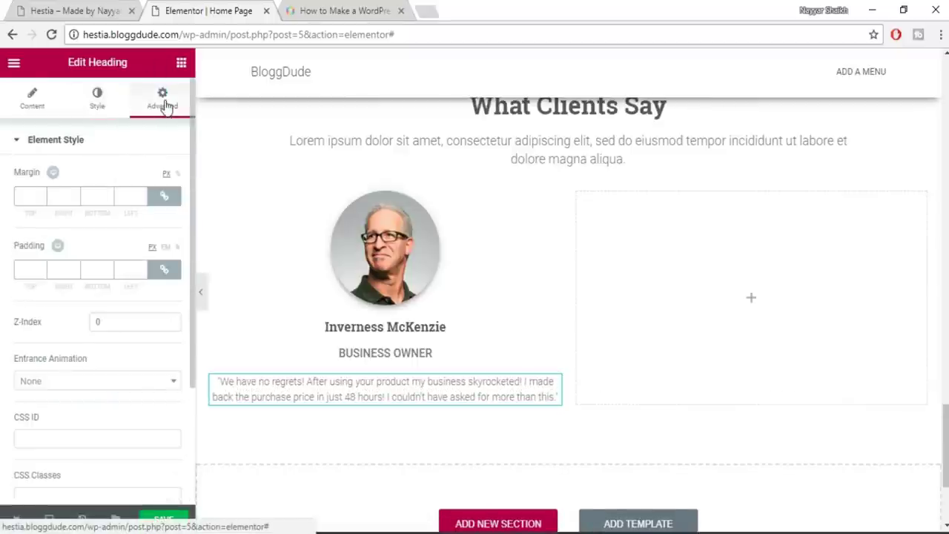
{"action": "left_click", "coordinate": [71, 11]}
{"action": "left_click", "coordinate": [209, 10]}
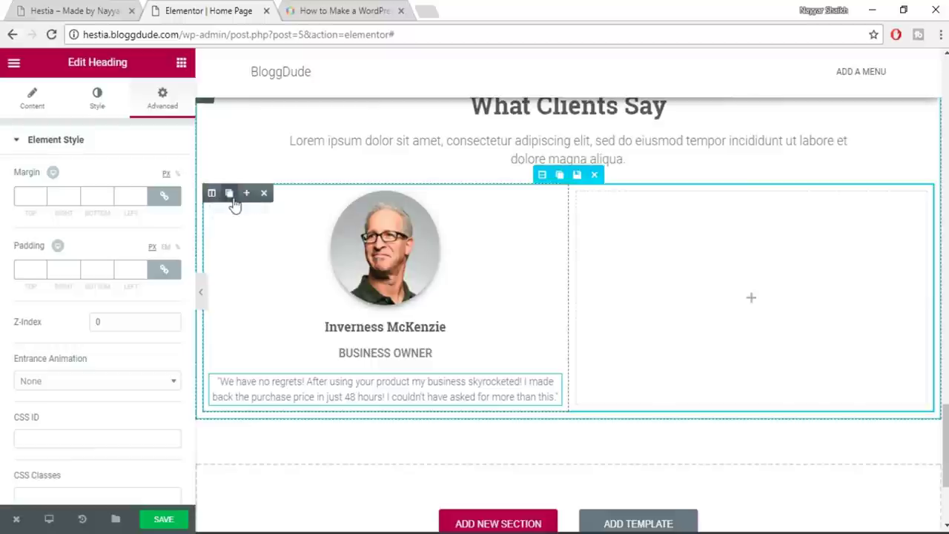
Duplicate the client column, delete the empty fourth column, and check the copied photo, name and subtitle
{"action": "left_click", "coordinate": [231, 197]}
{"action": "left_click", "coordinate": [233, 200]}
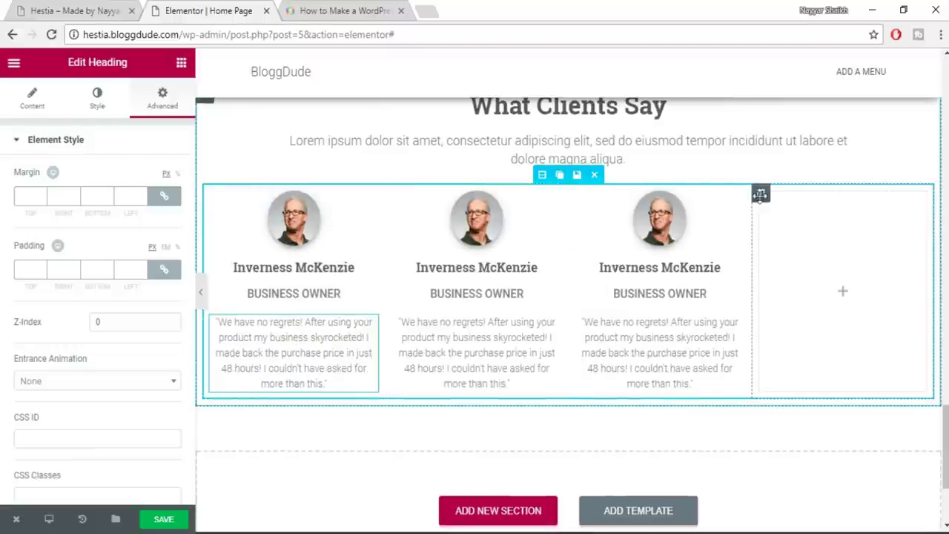
{"action": "left_click", "coordinate": [813, 193]}
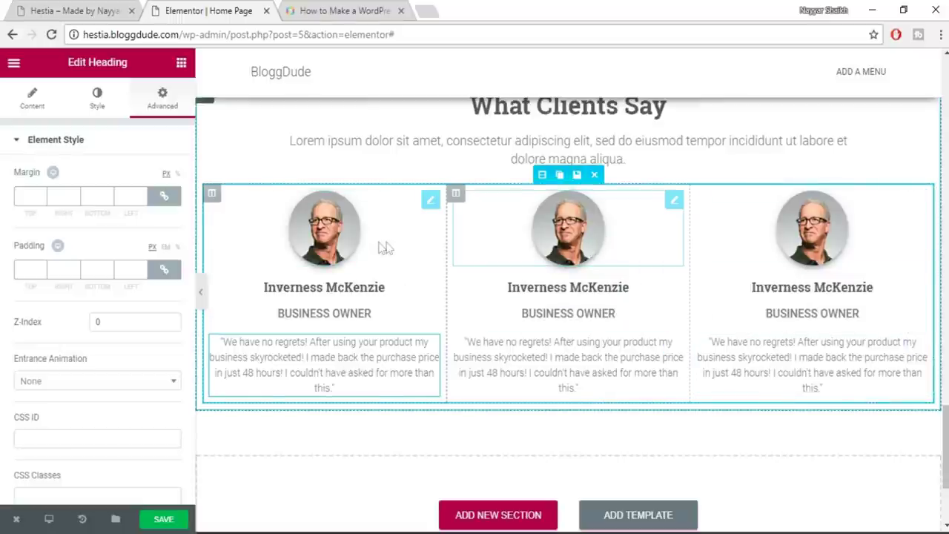
{"action": "left_click", "coordinate": [321, 256]}
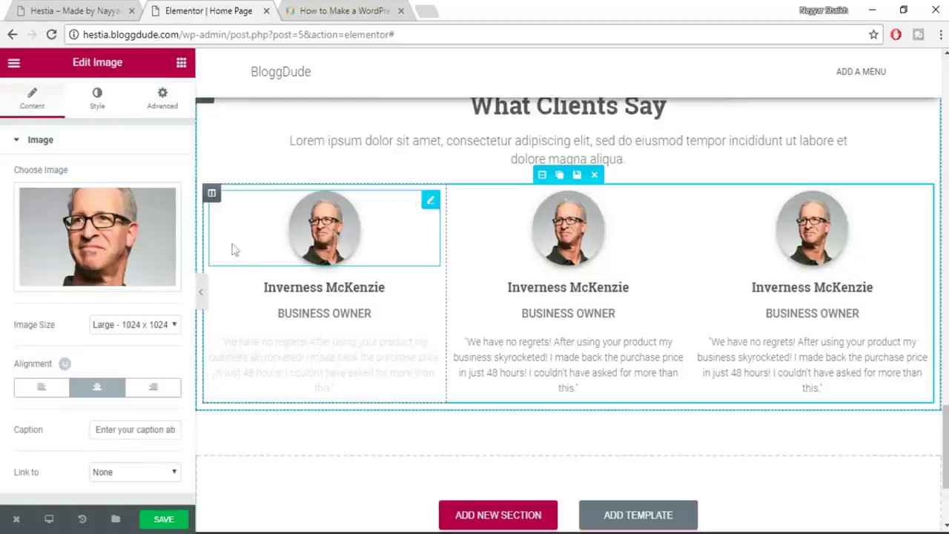
{"action": "left_click", "coordinate": [570, 286]}
{"action": "left_click", "coordinate": [602, 313]}
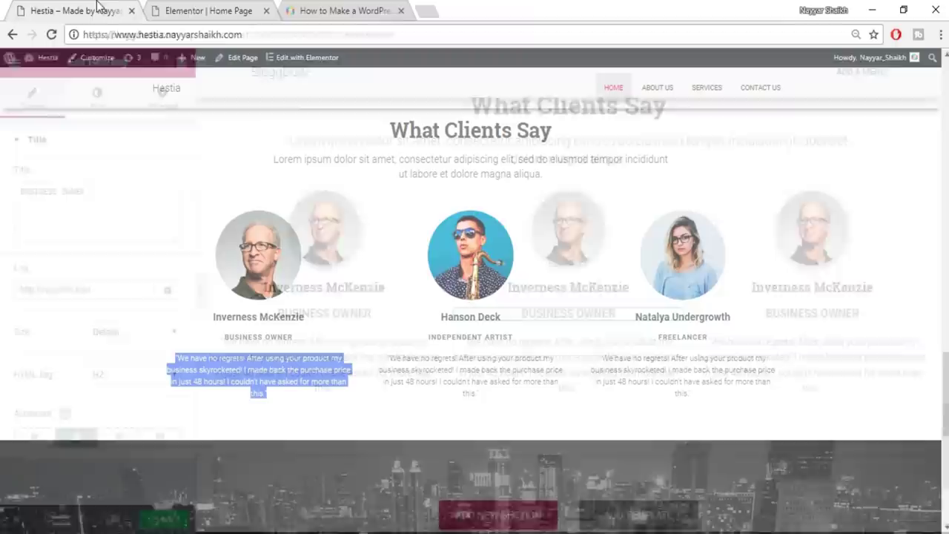
Scroll the live Hestia home page down to the Get in Touch / Contact Us form
{"action": "scroll", "coordinate": [578, 252], "scroll_direction": "down", "scroll_amount": 5}
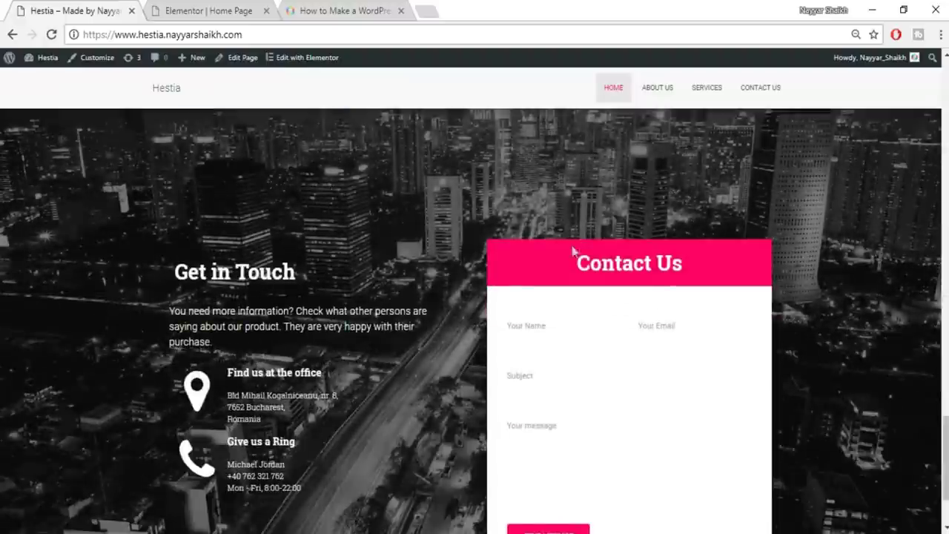
{"action": "scroll", "coordinate": [587, 346], "scroll_direction": "down", "scroll_amount": 3}
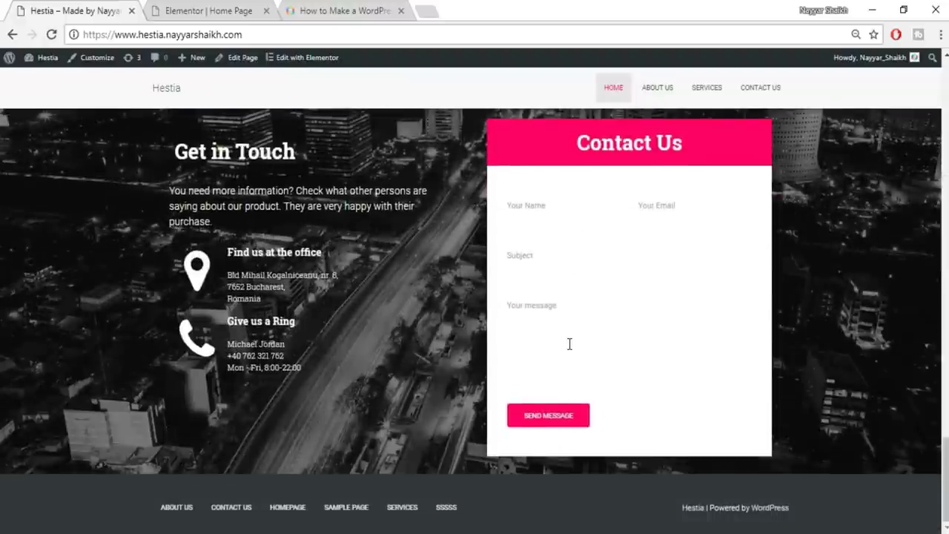
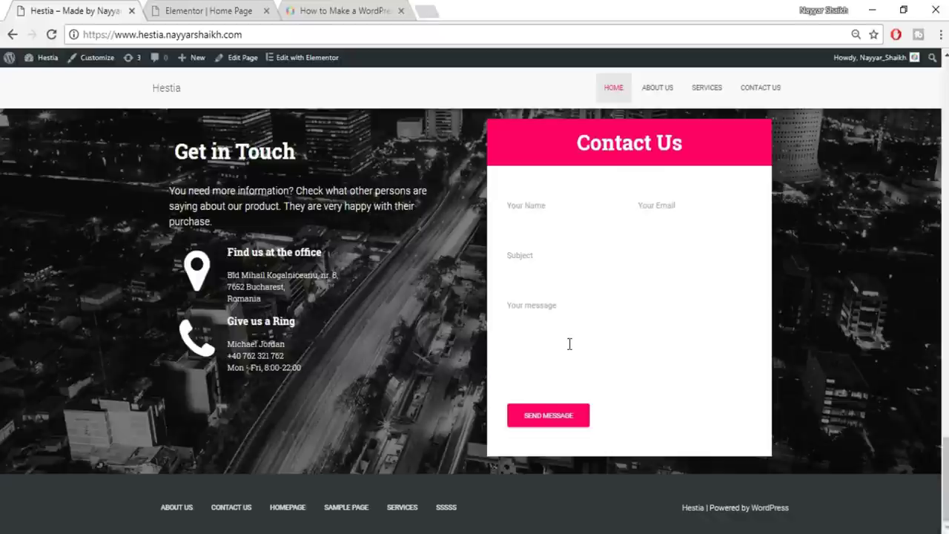
Add a Heading widget in a new section below the testimonials
{"action": "left_click", "coordinate": [239, 9]}
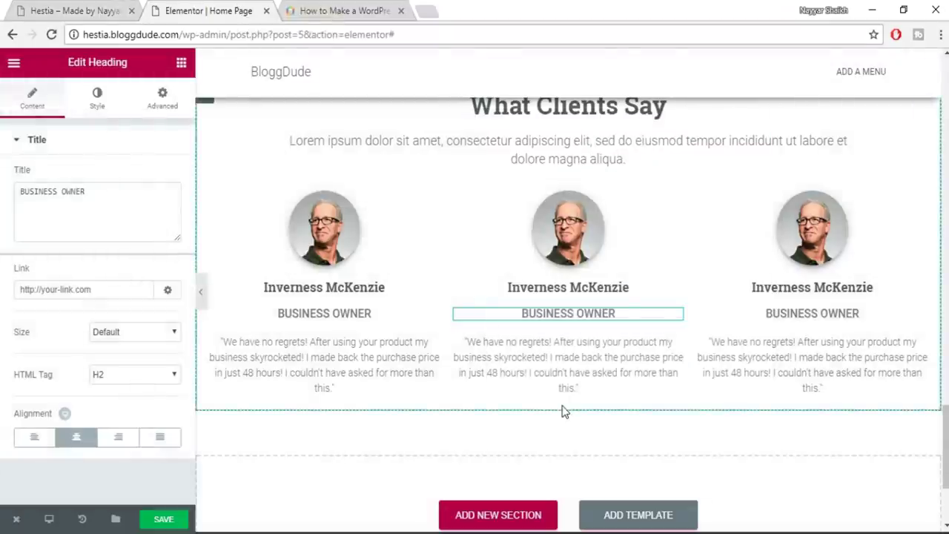
{"action": "scroll", "coordinate": [562, 411], "scroll_direction": "down", "scroll_amount": 1}
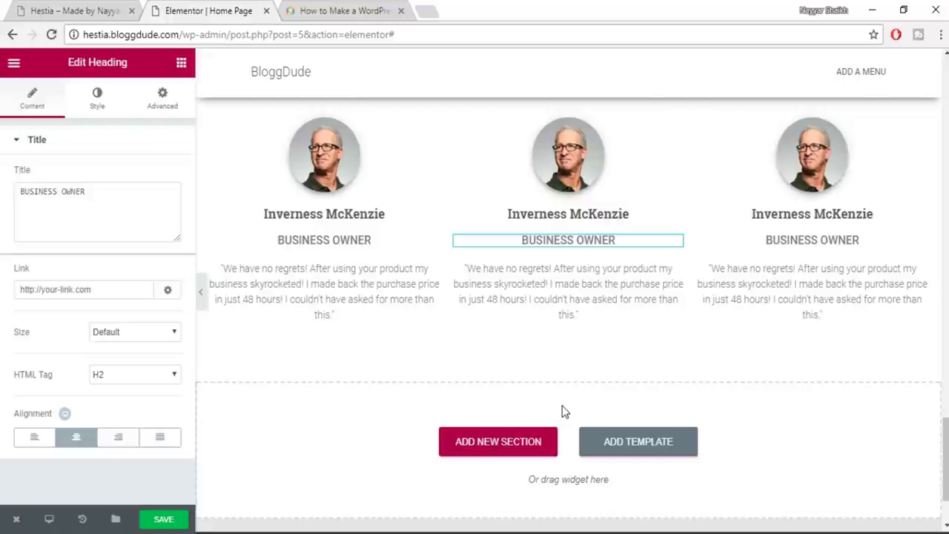
{"action": "scroll", "coordinate": [614, 363], "scroll_direction": "down", "scroll_amount": 2}
{"action": "left_click", "coordinate": [183, 63]}
{"action": "left_click", "coordinate": [104, 11]}
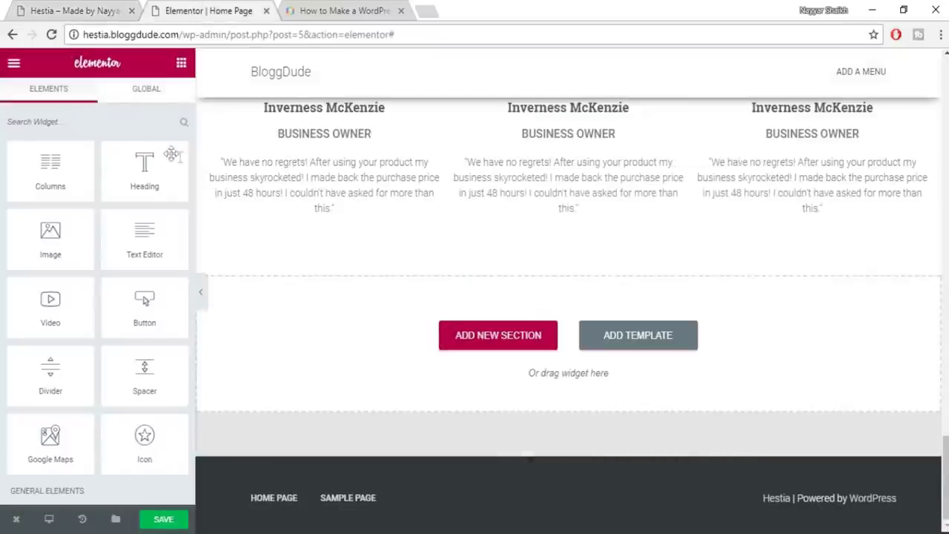
{"action": "left_click_drag", "start_coordinate": [144, 171], "coordinate": [491, 338]}
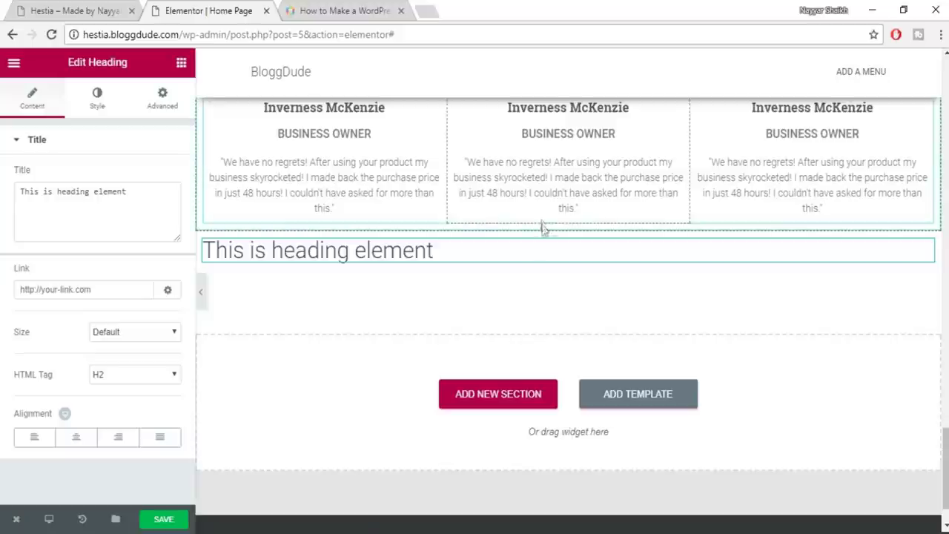
Give the section a classic background image using the city photo contact.jpg
{"action": "left_click", "coordinate": [535, 221]}
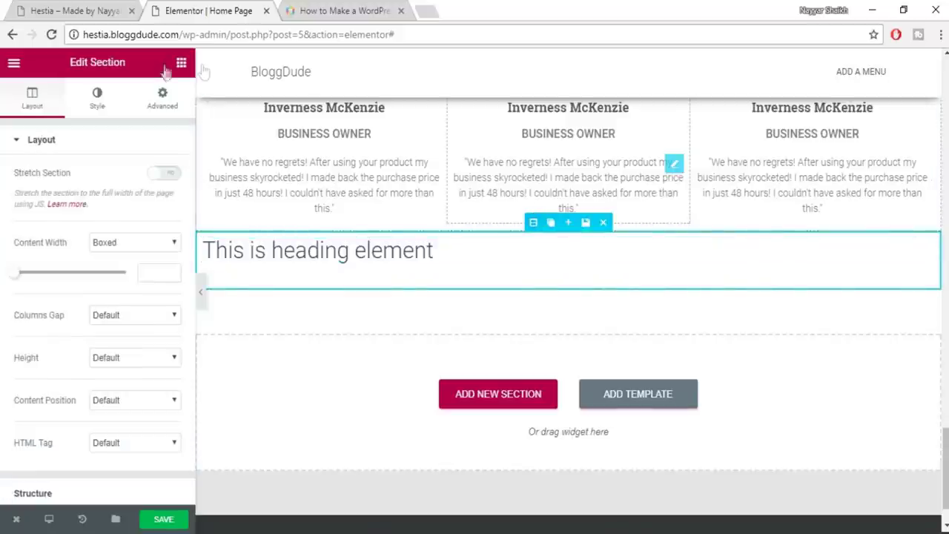
{"action": "left_click", "coordinate": [115, 99]}
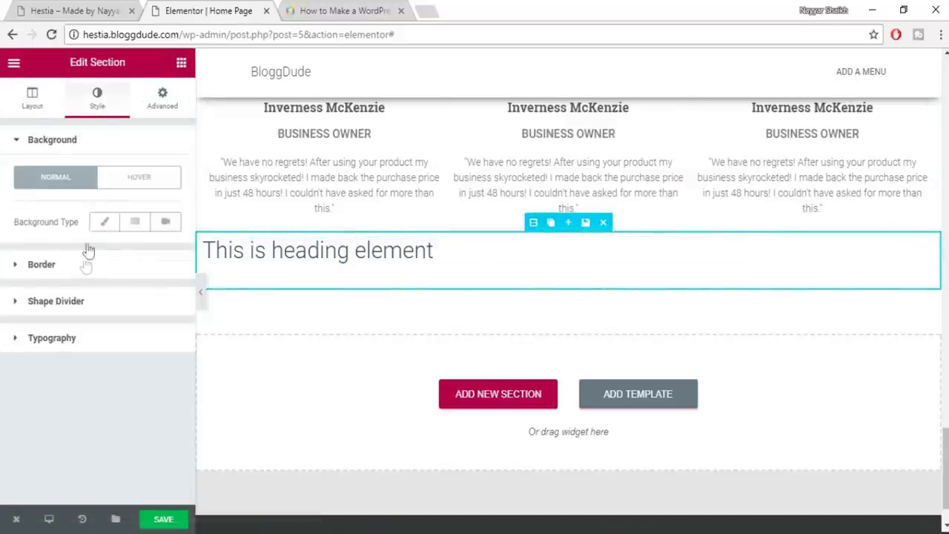
{"action": "left_click", "coordinate": [103, 224]}
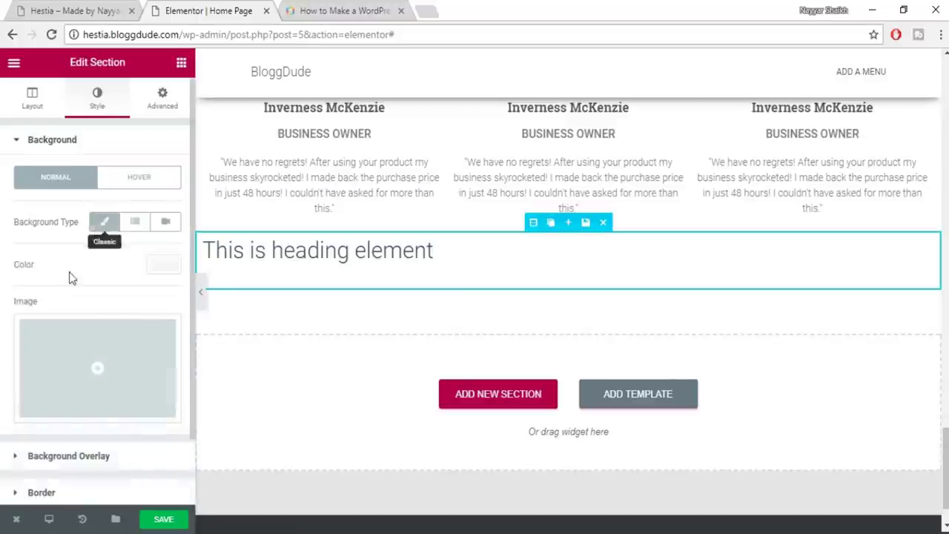
{"action": "left_click", "coordinate": [161, 264]}
{"action": "left_click", "coordinate": [156, 271]}
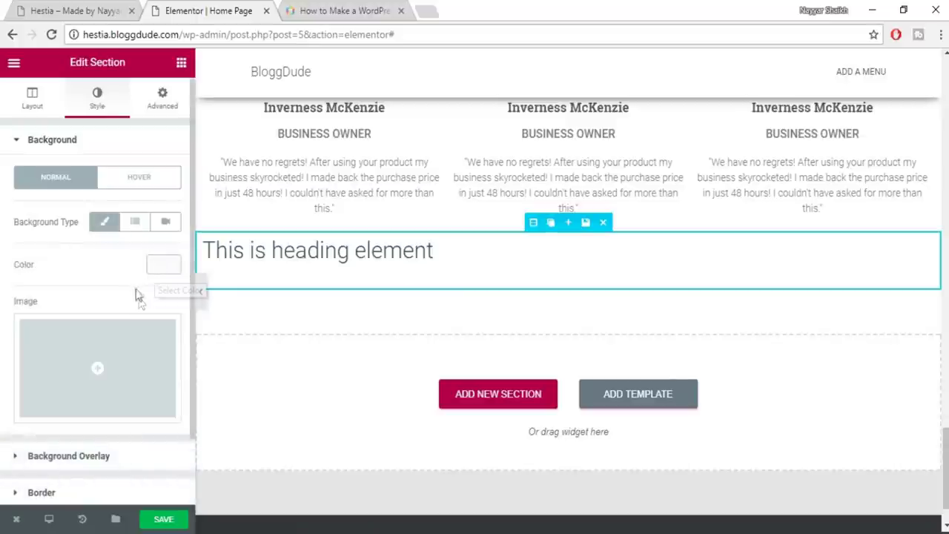
{"action": "left_click", "coordinate": [127, 360]}
{"action": "left_click", "coordinate": [464, 213]}
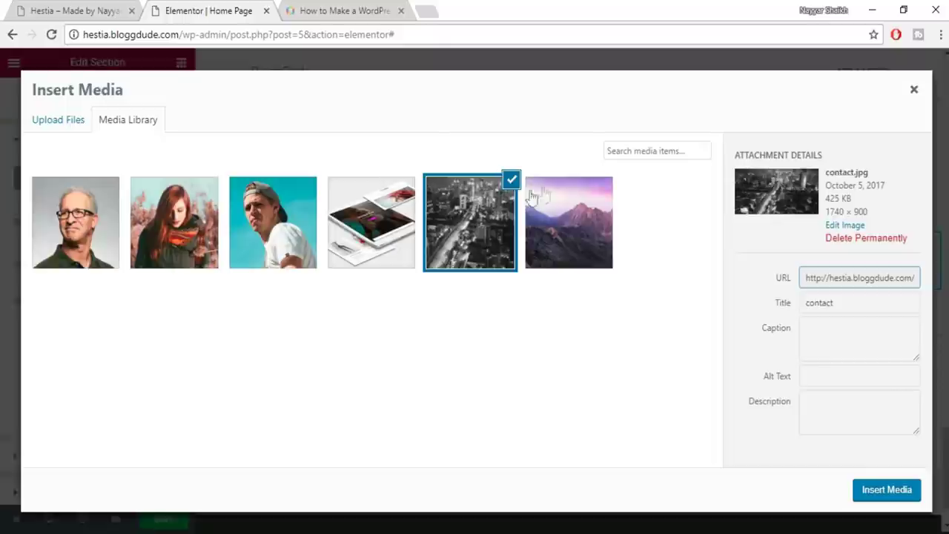
{"action": "left_click", "coordinate": [886, 489]}
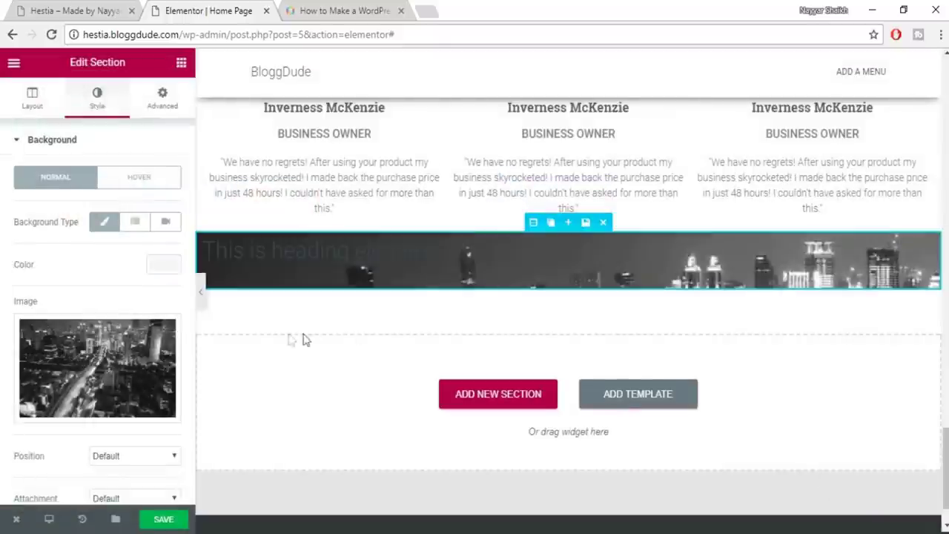
Add a black (#000000) classic background overlay over the section's photo
{"action": "scroll", "coordinate": [125, 386], "scroll_direction": "down", "scroll_amount": 3}
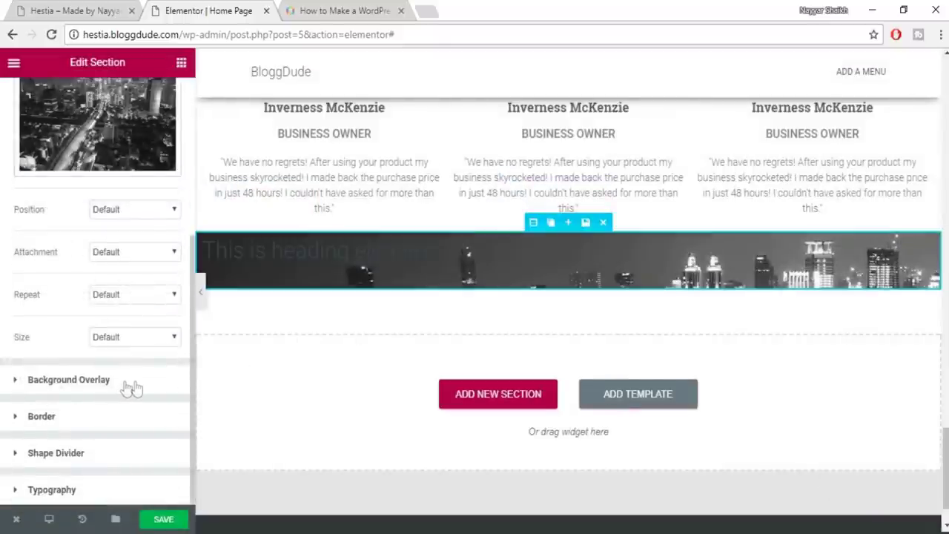
{"action": "left_click", "coordinate": [125, 386]}
{"action": "left_click", "coordinate": [112, 258]}
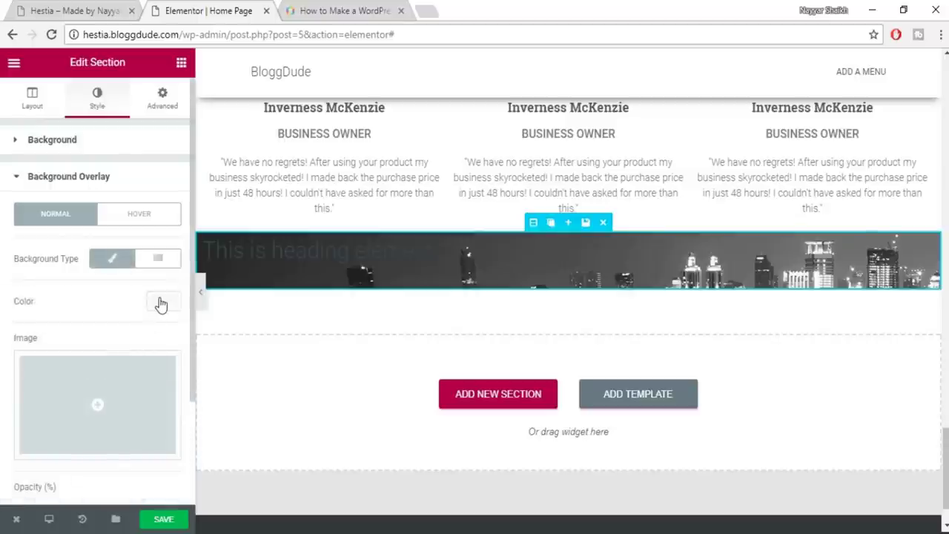
{"action": "left_click", "coordinate": [160, 304]}
{"action": "left_click", "coordinate": [118, 461]}
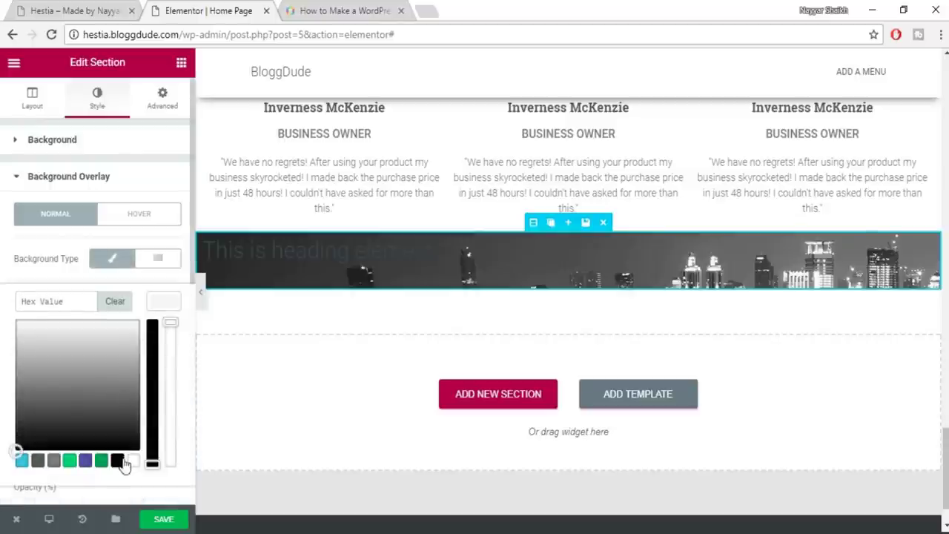
{"action": "left_click", "coordinate": [165, 304]}
{"action": "left_click", "coordinate": [222, 269]}
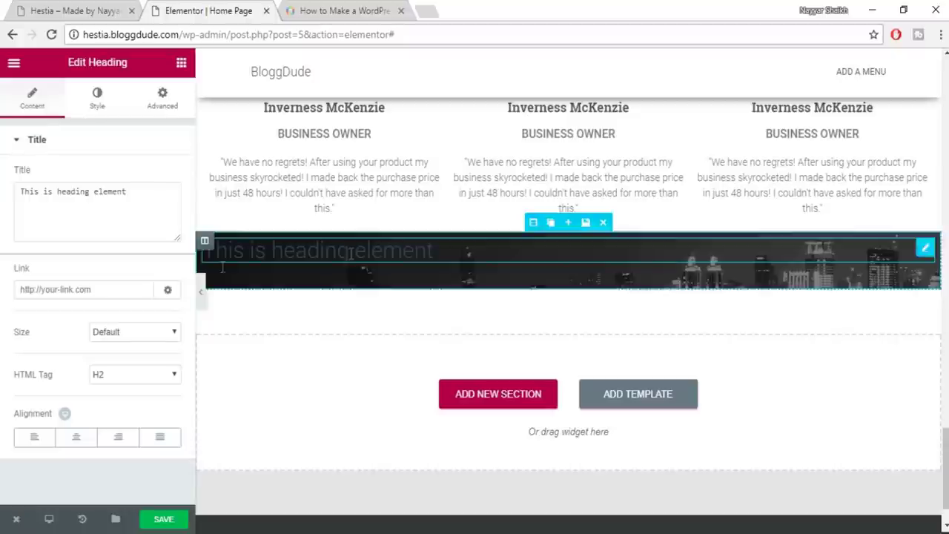
Paste 'Get in Touch' from the live site as the heading title and left-align it
{"action": "left_click", "coordinate": [59, 7]}
{"action": "left_click_drag", "start_coordinate": [157, 149], "coordinate": [157, 148]}
{"action": "key", "text": "ctrl+c"}
{"action": "left_click", "coordinate": [256, 9]}
{"action": "triple_click", "coordinate": [133, 206]}
{"action": "key", "text": "ctrl+v"}
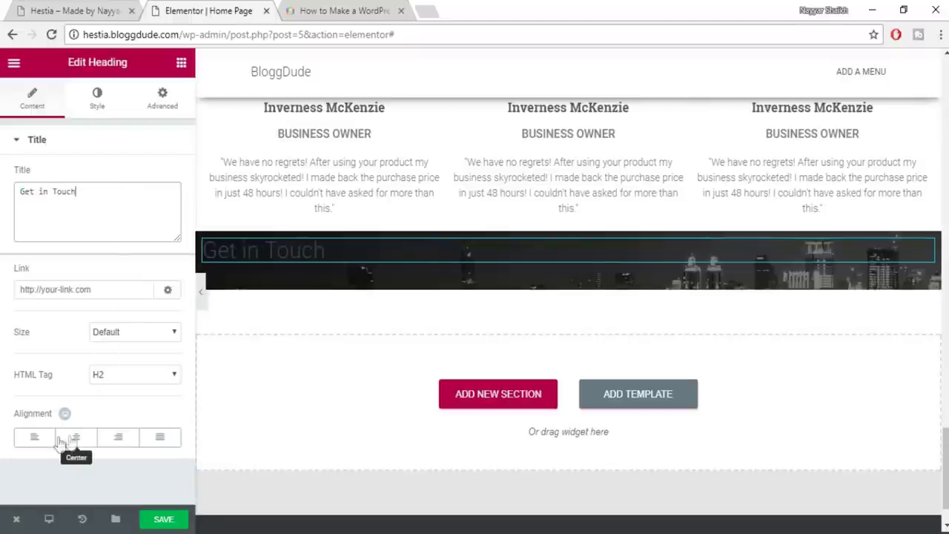
{"action": "left_click", "coordinate": [34, 438]}
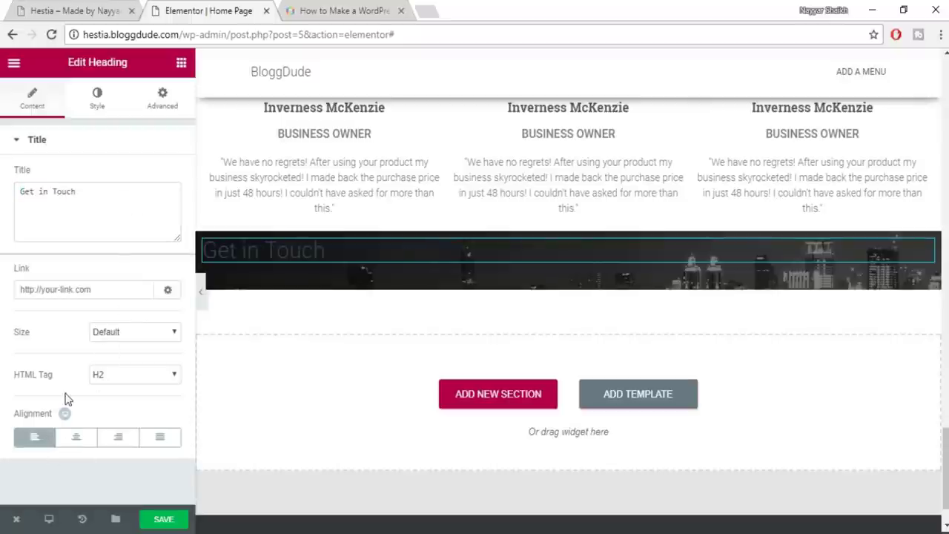
Make the heading text white (#ffffff) with a 35 px font size
{"action": "left_click", "coordinate": [97, 104]}
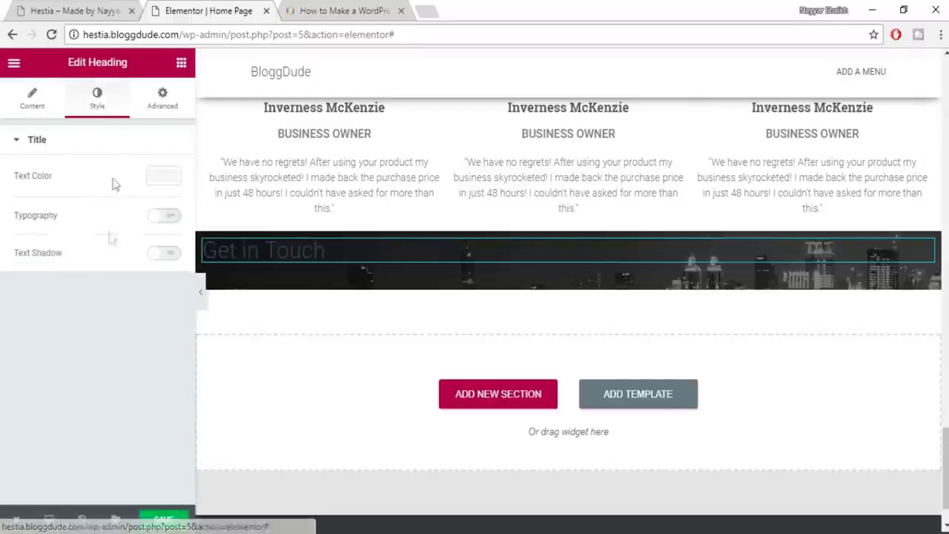
{"action": "left_click", "coordinate": [158, 178]}
{"action": "left_click", "coordinate": [132, 339]}
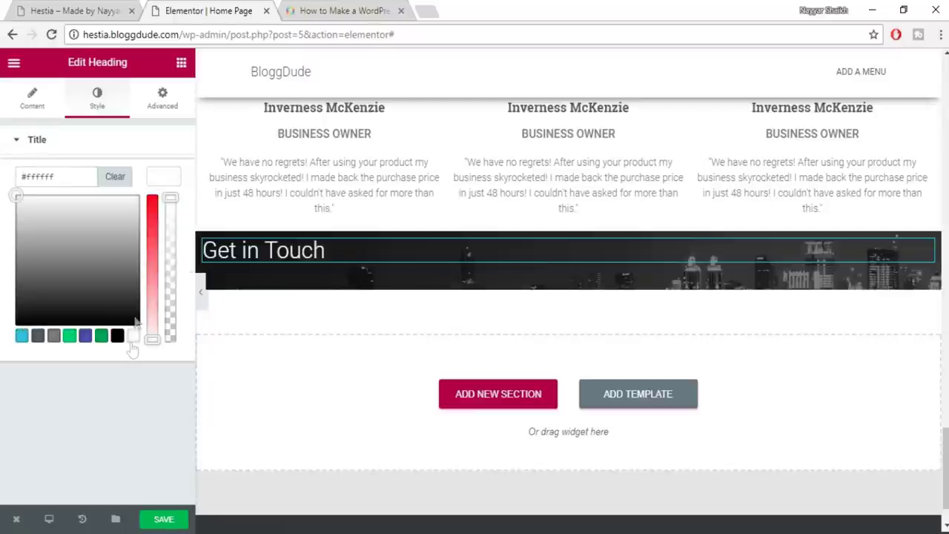
{"action": "left_click", "coordinate": [157, 177]}
{"action": "left_click", "coordinate": [172, 216]}
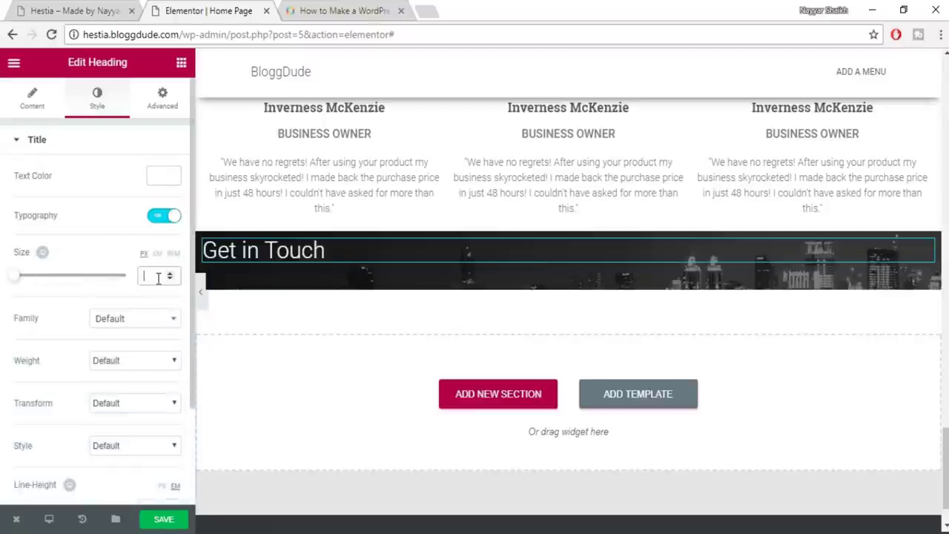
{"action": "left_click", "coordinate": [158, 278]}
{"action": "type", "text": "35"}
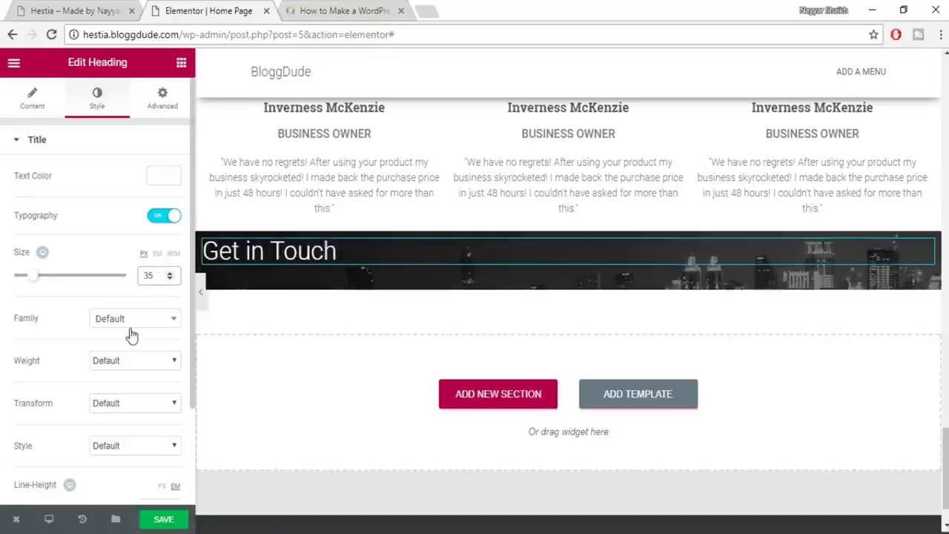
Set the heading font to Roboto Slab weight 600, then copy the live site's paragraph text
{"action": "left_click", "coordinate": [159, 323]}
{"action": "type", "text": "robot"}
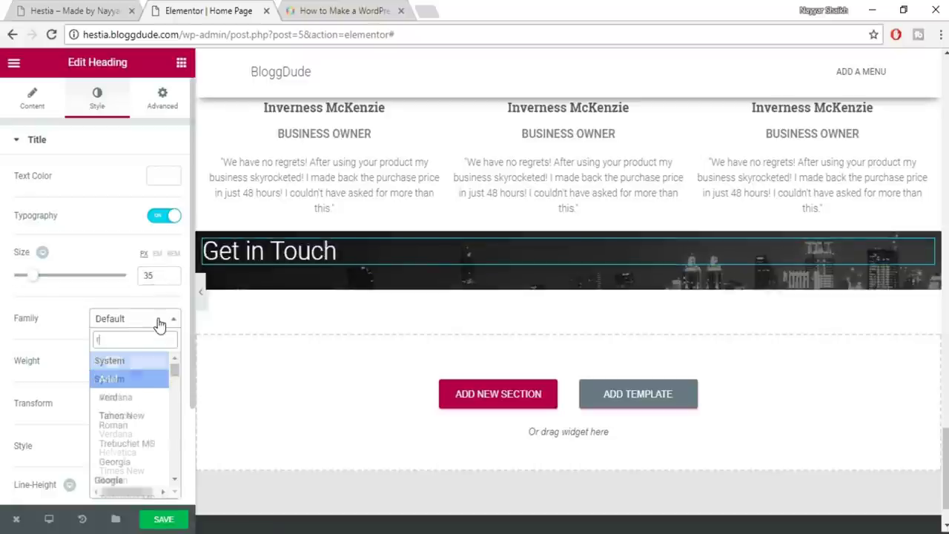
{"action": "key", "text": "Down"}
{"action": "key", "text": "Down"}
{"action": "key", "text": "Down"}
{"action": "key", "text": "Return"}
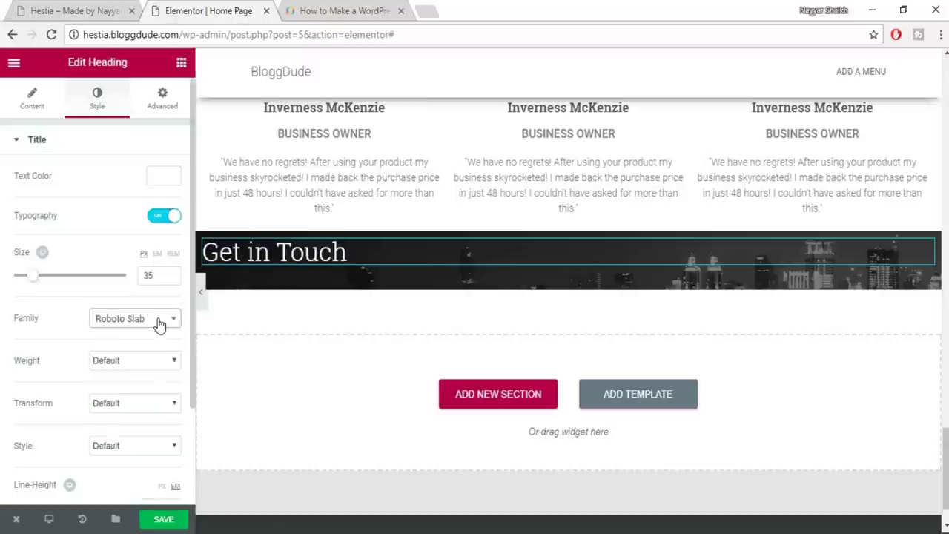
{"action": "left_click", "coordinate": [159, 363]}
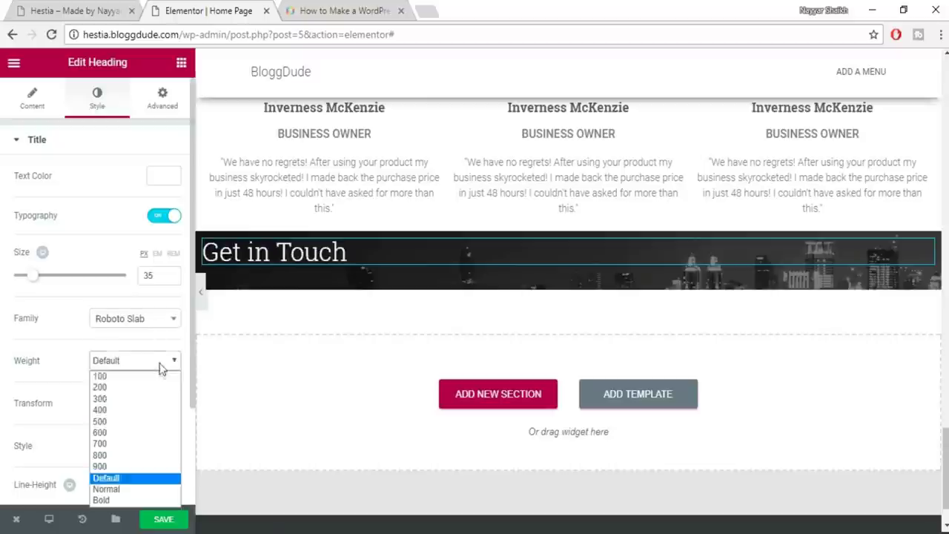
{"action": "left_click", "coordinate": [123, 443]}
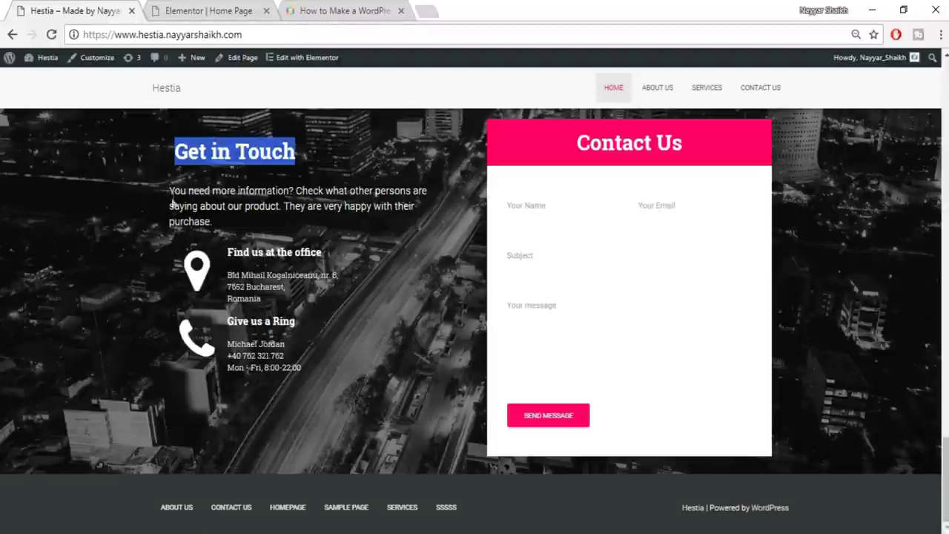
{"action": "left_click_drag", "start_coordinate": [172, 197], "coordinate": [228, 214]}
{"action": "key", "text": "ctrl+c"}
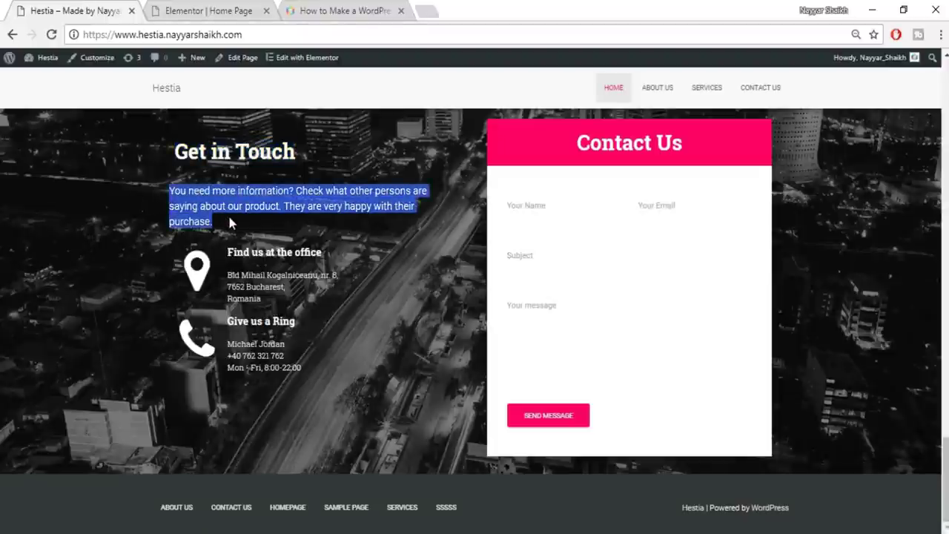
{"action": "left_click", "coordinate": [204, 10]}
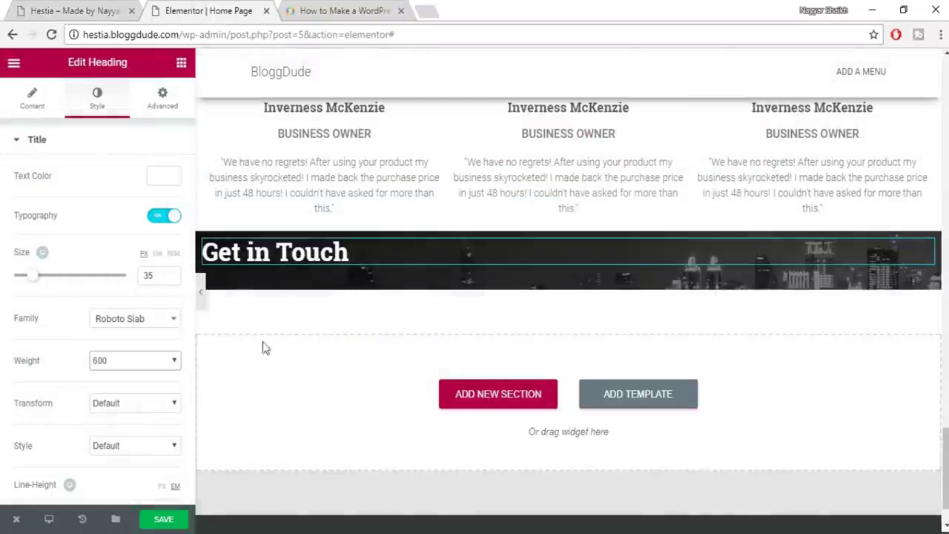
Add a second heading under Get in Touch with the copied paragraph as its title
{"action": "left_click", "coordinate": [180, 63]}
{"action": "left_click_drag", "start_coordinate": [145, 172], "coordinate": [326, 275]}
{"action": "left_click", "coordinate": [106, 239]}
{"action": "key", "text": "ctrl+a"}
{"action": "key", "text": "ctrl+v"}
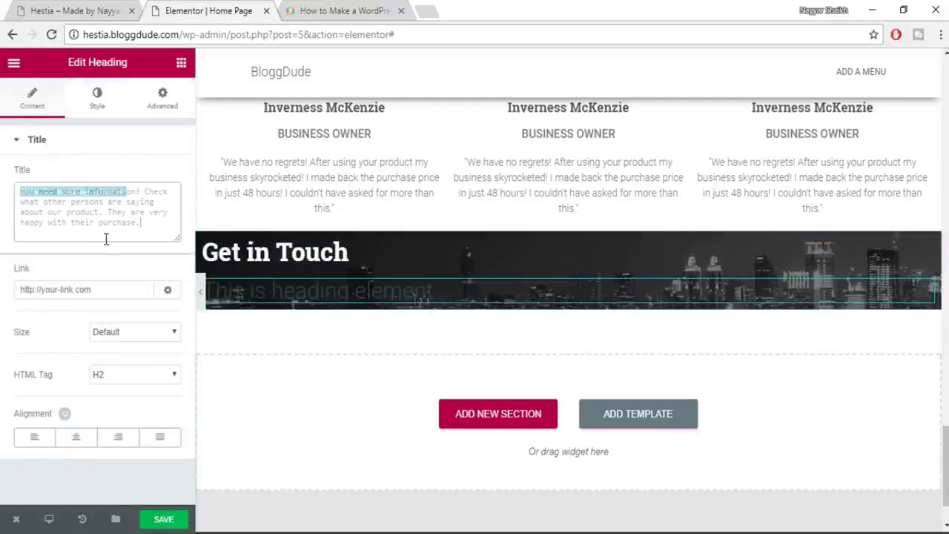
Style the paragraph white at 18 px with a 1.4 em line height
{"action": "left_click", "coordinate": [97, 98]}
{"action": "left_click", "coordinate": [156, 179]}
{"action": "left_click", "coordinate": [132, 335]}
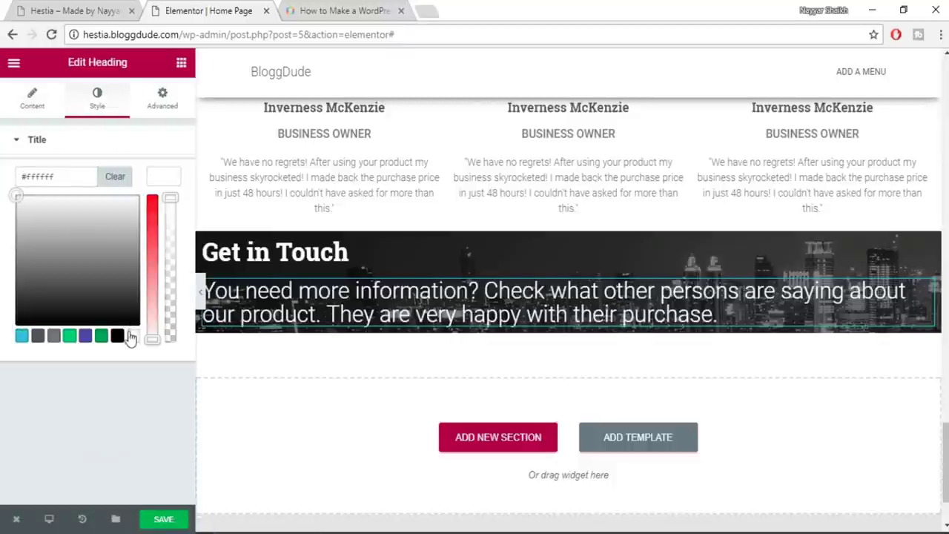
{"action": "left_click", "coordinate": [163, 175]}
{"action": "left_click", "coordinate": [164, 215]}
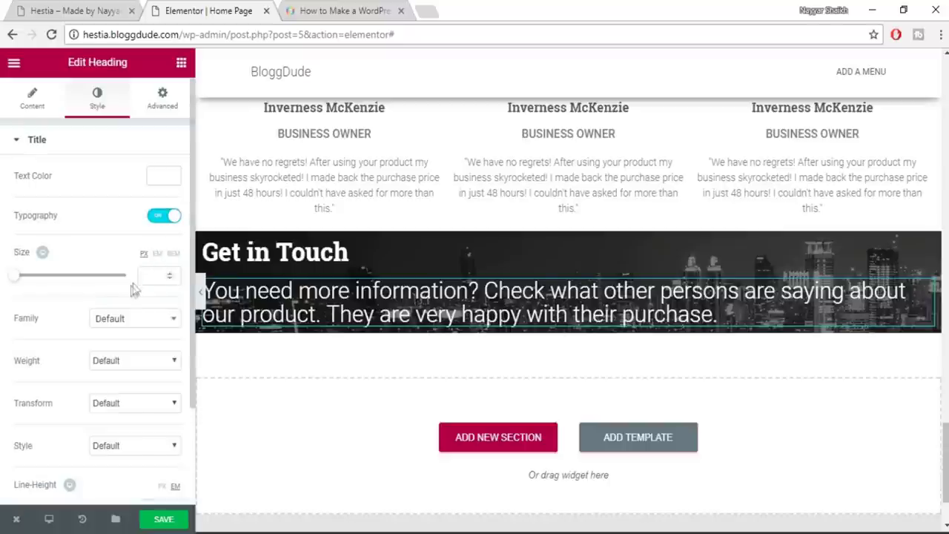
{"action": "type", "text": "18"}
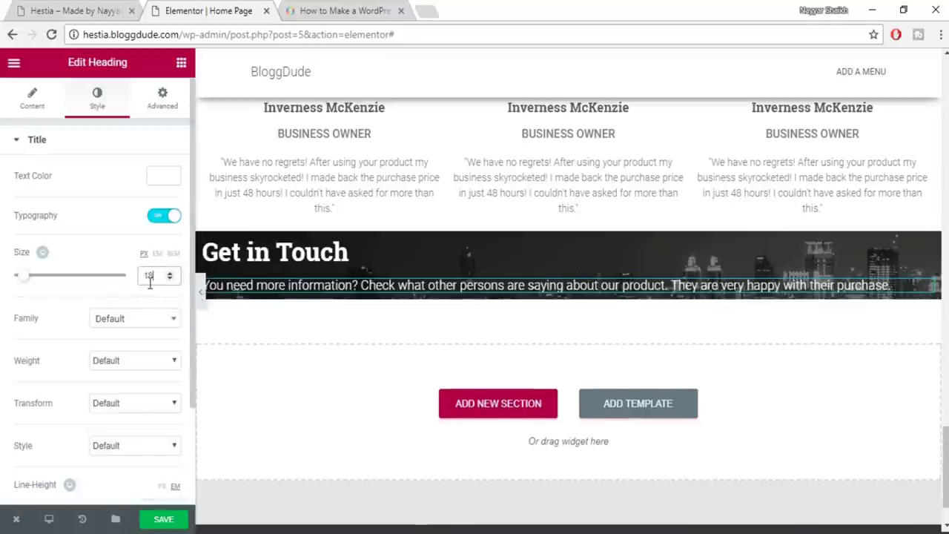
{"action": "scroll", "coordinate": [126, 415], "scroll_direction": "down", "scroll_amount": 2}
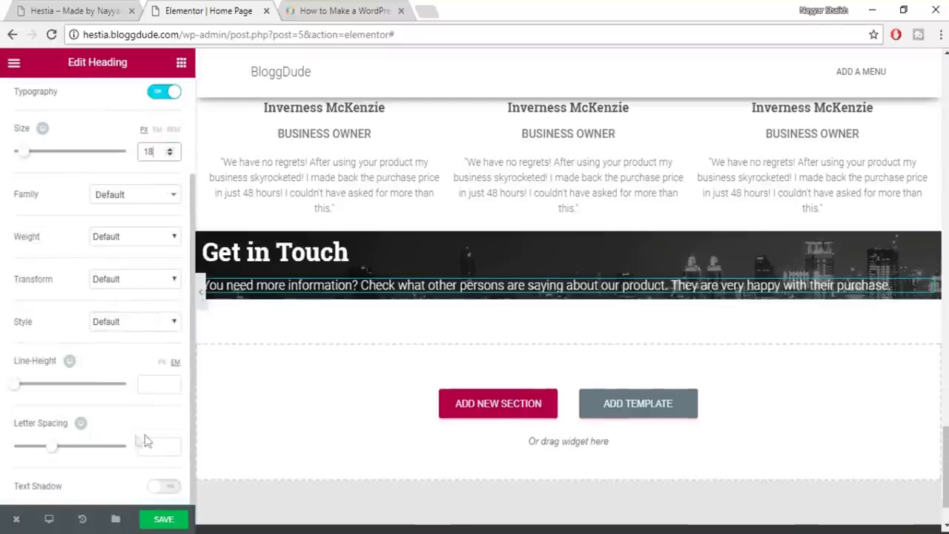
{"action": "left_click", "coordinate": [146, 387]}
{"action": "type", "text": "1.4"}
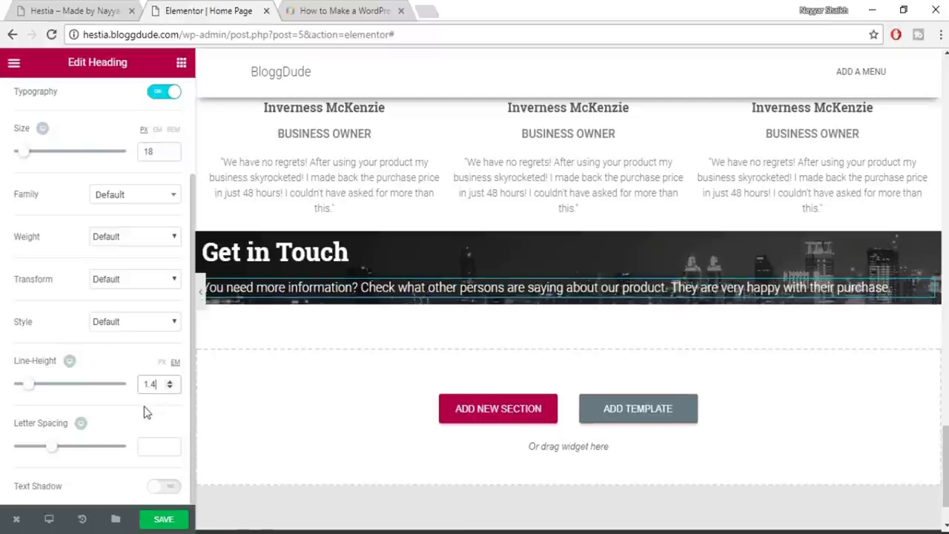
{"action": "scroll", "coordinate": [145, 416], "scroll_direction": "up", "scroll_amount": 2}
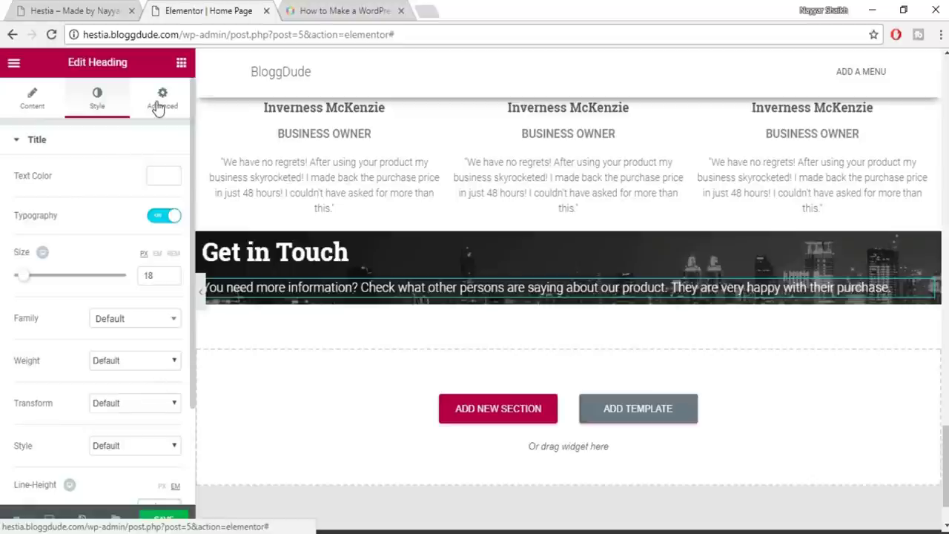
Save the page and compare it with the live Hestia contact section
{"action": "left_click", "coordinate": [70, 9]}
{"action": "left_click", "coordinate": [199, 10]}
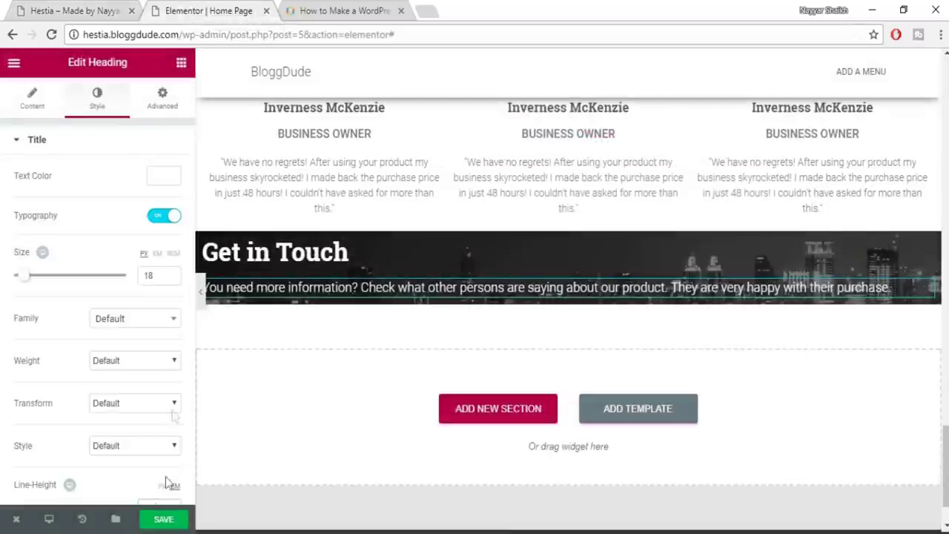
{"action": "left_click", "coordinate": [163, 519]}
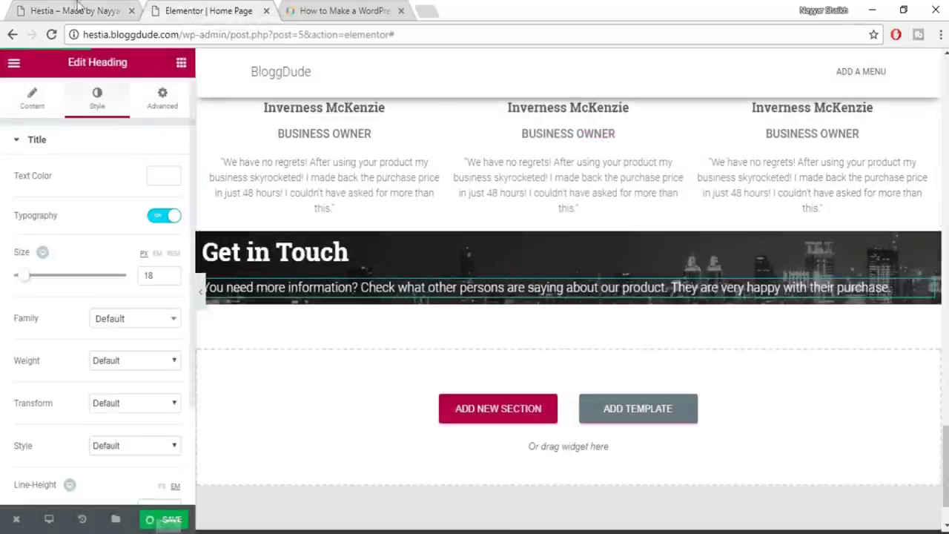
{"action": "left_click", "coordinate": [74, 9]}
{"action": "left_click", "coordinate": [252, 266]}
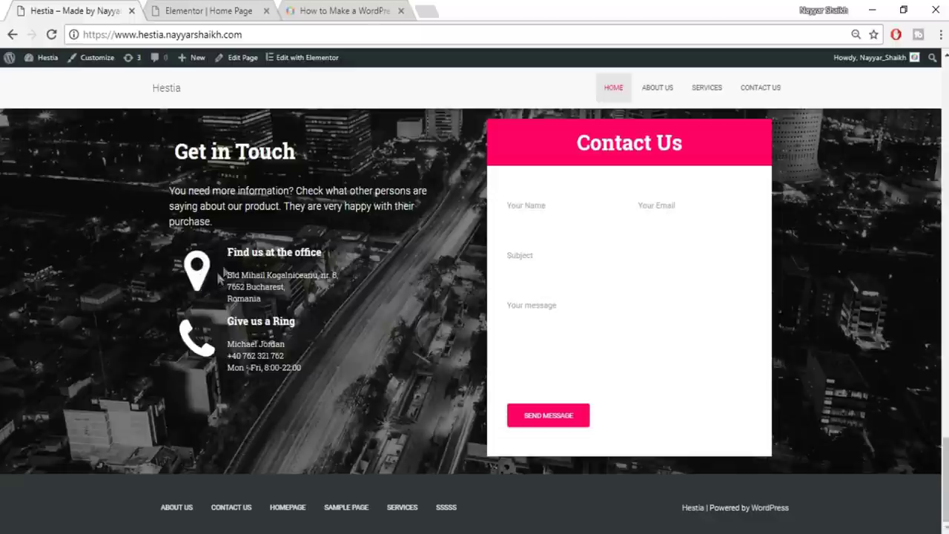
{"action": "left_click", "coordinate": [199, 9]}
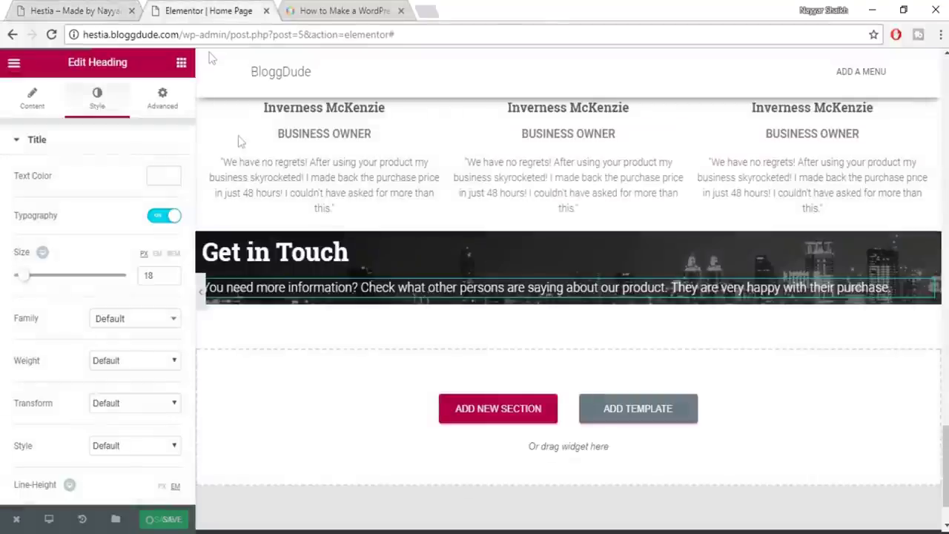
{"action": "left_click", "coordinate": [181, 65]}
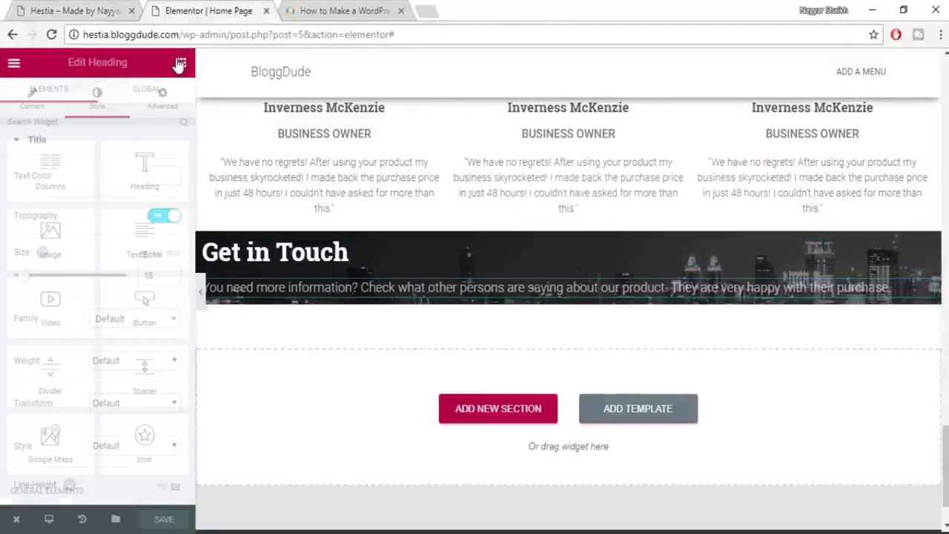
Add a two-column row to the Get in Touch section with an Icon widget in the left column
{"action": "left_click_drag", "start_coordinate": [50, 169], "coordinate": [359, 301]}
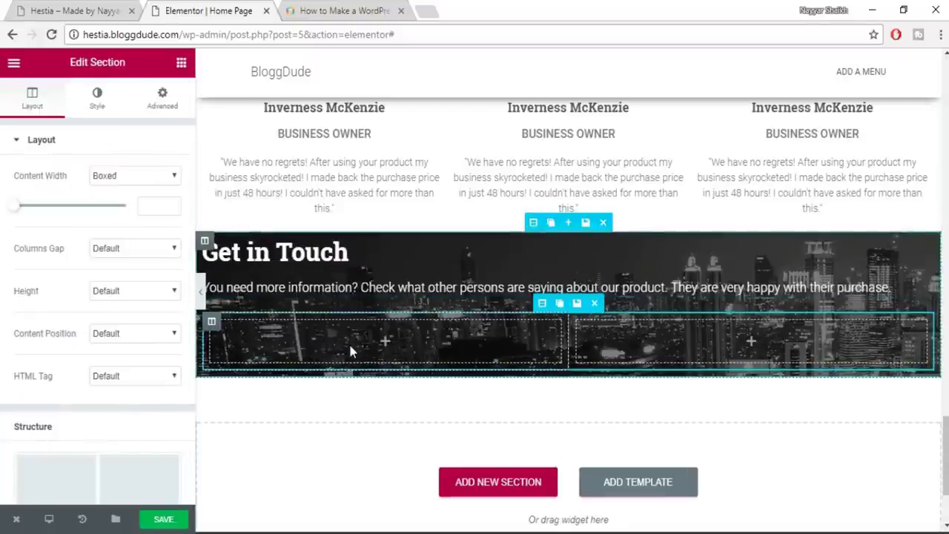
{"action": "left_click", "coordinate": [181, 64]}
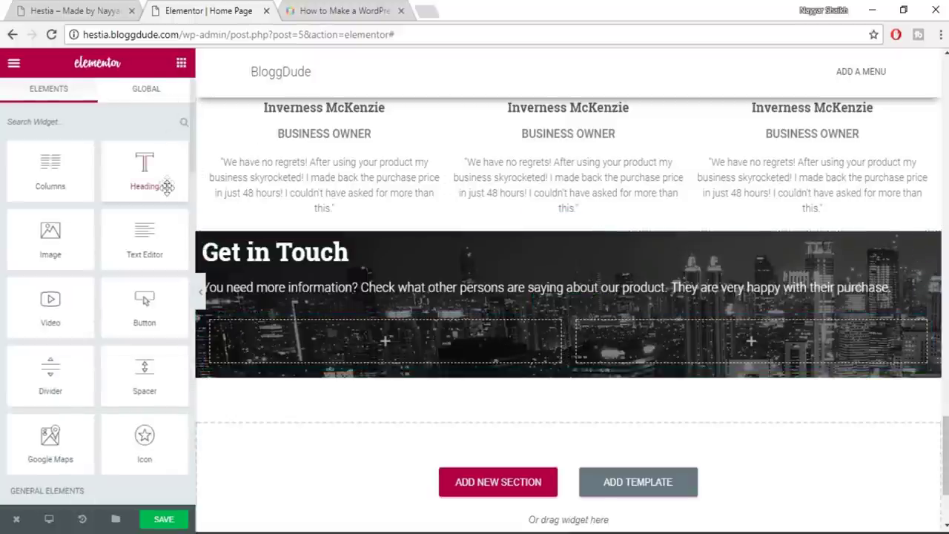
{"action": "scroll", "coordinate": [163, 185], "scroll_direction": "down", "scroll_amount": 2}
{"action": "left_click_drag", "start_coordinate": [149, 388], "coordinate": [392, 333]}
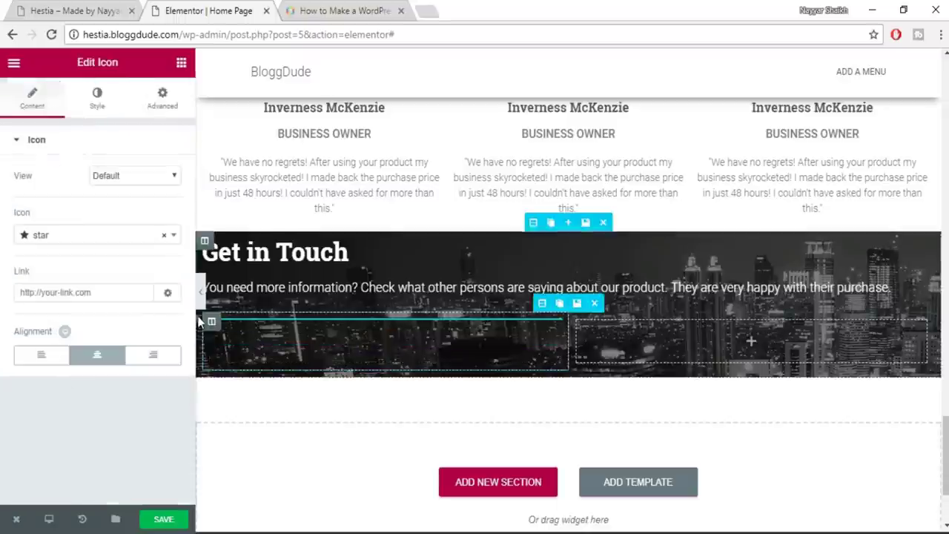
Set the icon to the map-marker pin
{"action": "left_click", "coordinate": [93, 235]}
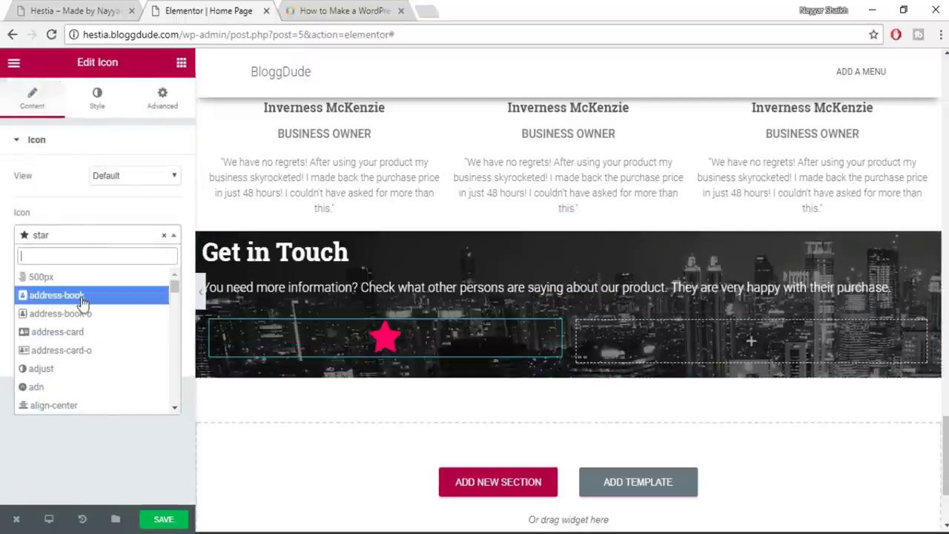
{"action": "left_click", "coordinate": [70, 10]}
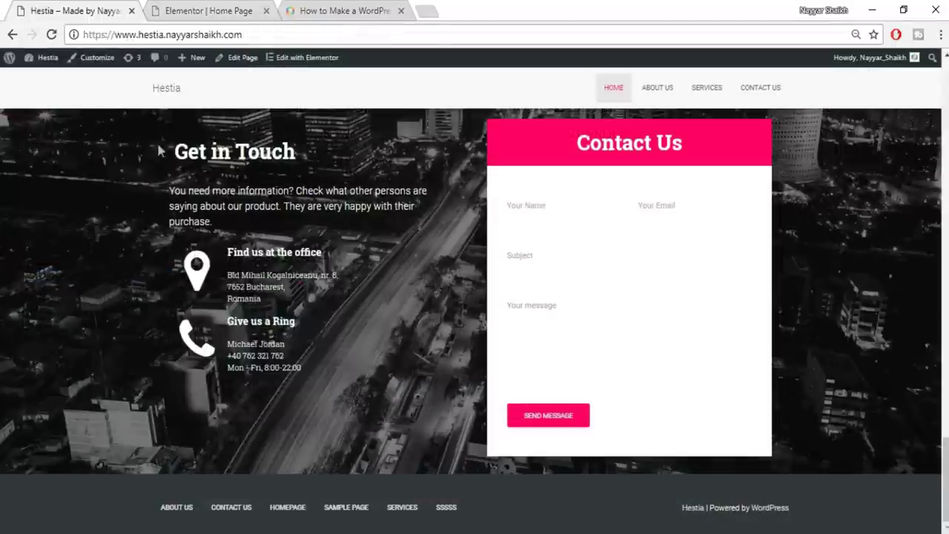
{"action": "left_click", "coordinate": [237, 9]}
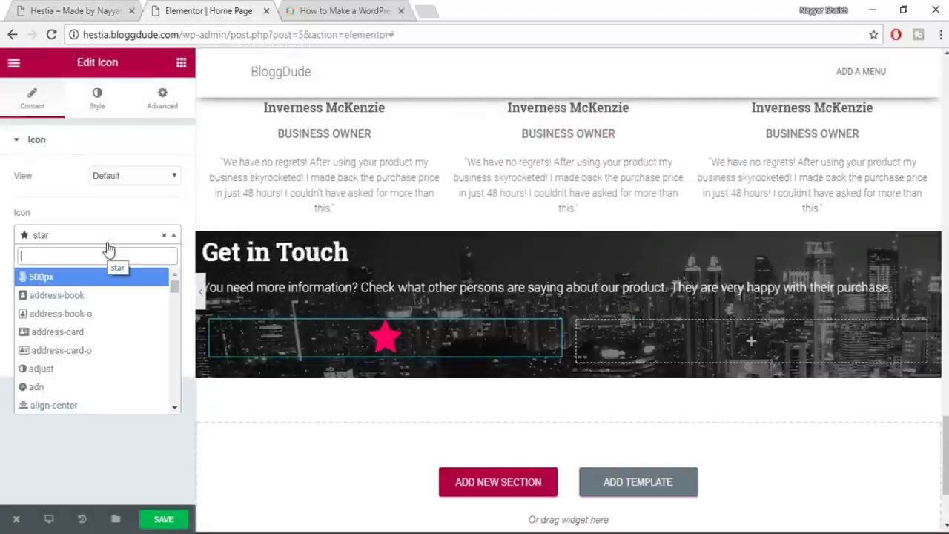
{"action": "type", "text": "map"}
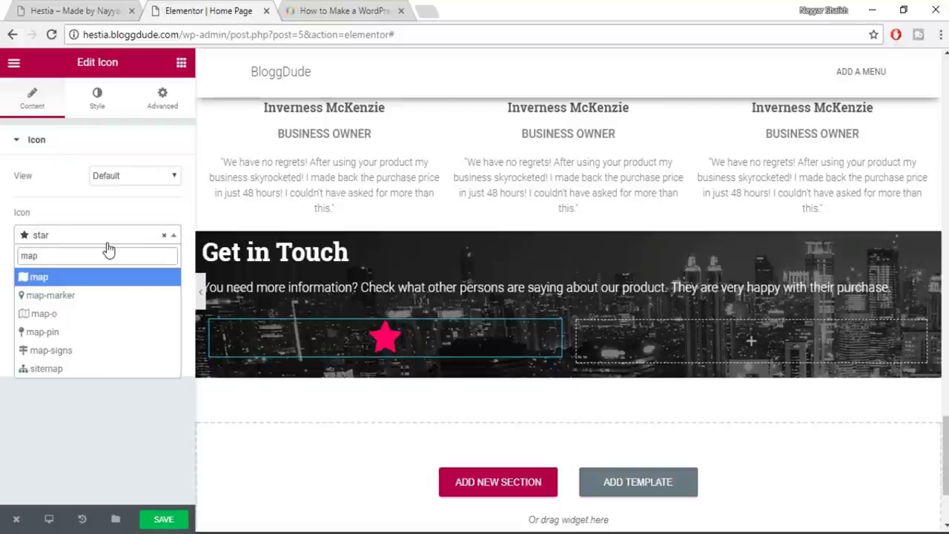
{"action": "left_click", "coordinate": [82, 351]}
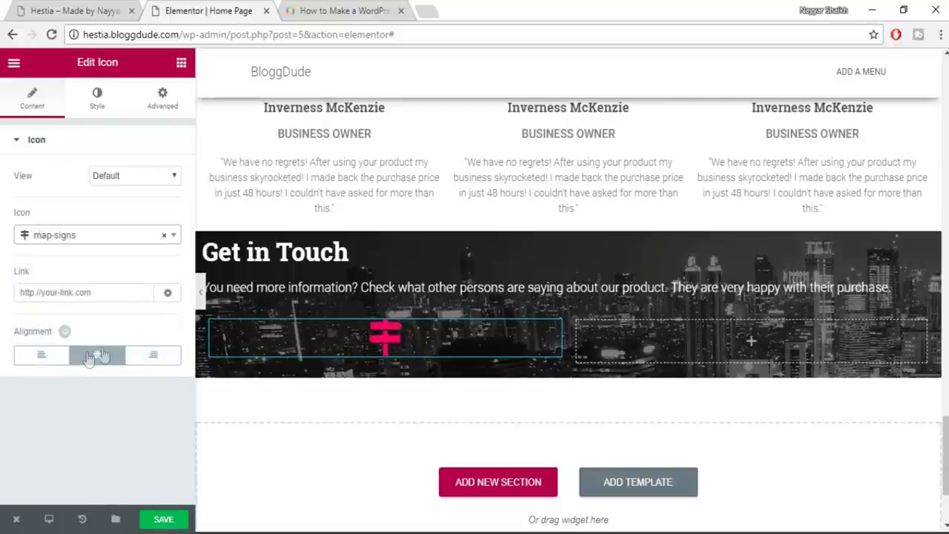
{"action": "left_click", "coordinate": [98, 234]}
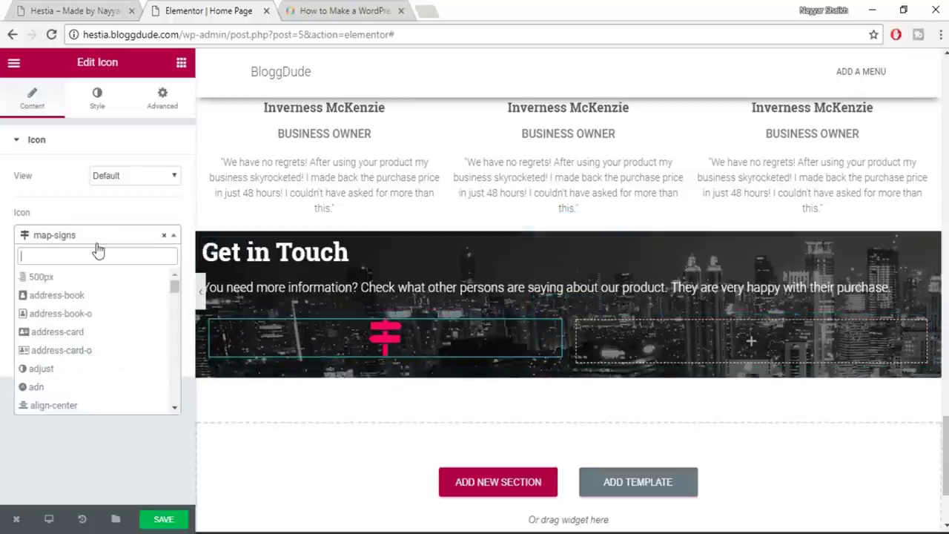
{"action": "type", "text": "map"}
{"action": "left_click", "coordinate": [66, 295]}
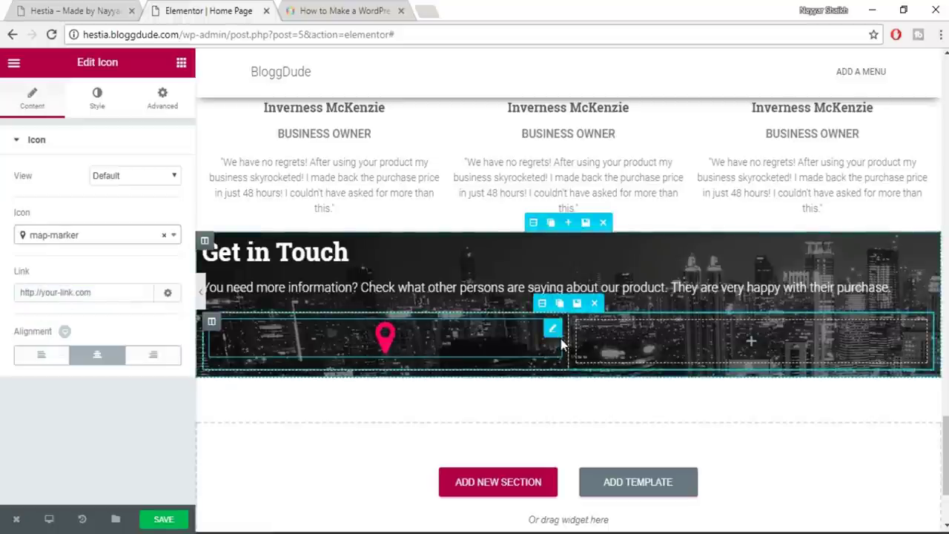
Narrow the icon column to about 20% width and copy 'Find us at the office' from the live site
{"action": "left_click_drag", "start_coordinate": [566, 333], "coordinate": [314, 340]}
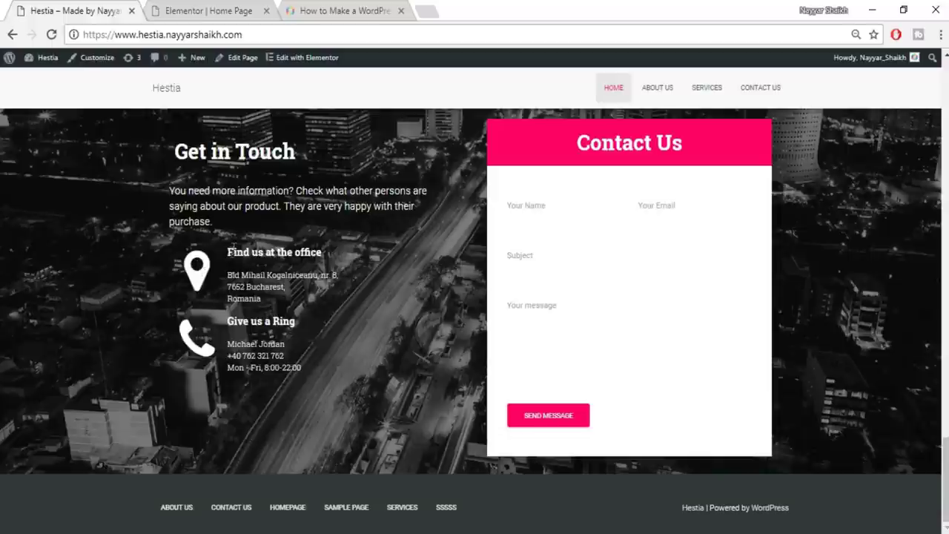
{"action": "left_click_drag", "start_coordinate": [229, 255], "coordinate": [327, 252]}
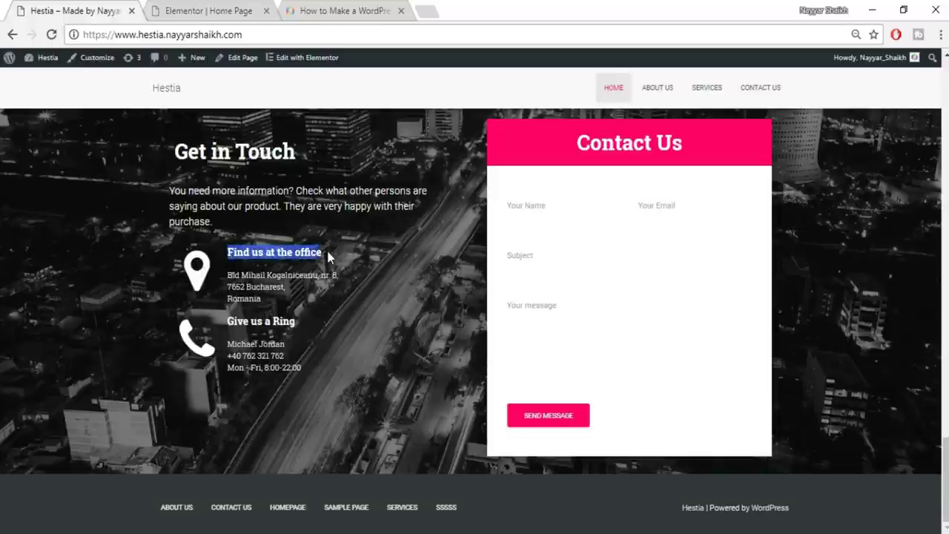
{"action": "left_click", "coordinate": [202, 9]}
{"action": "left_click", "coordinate": [104, 10]}
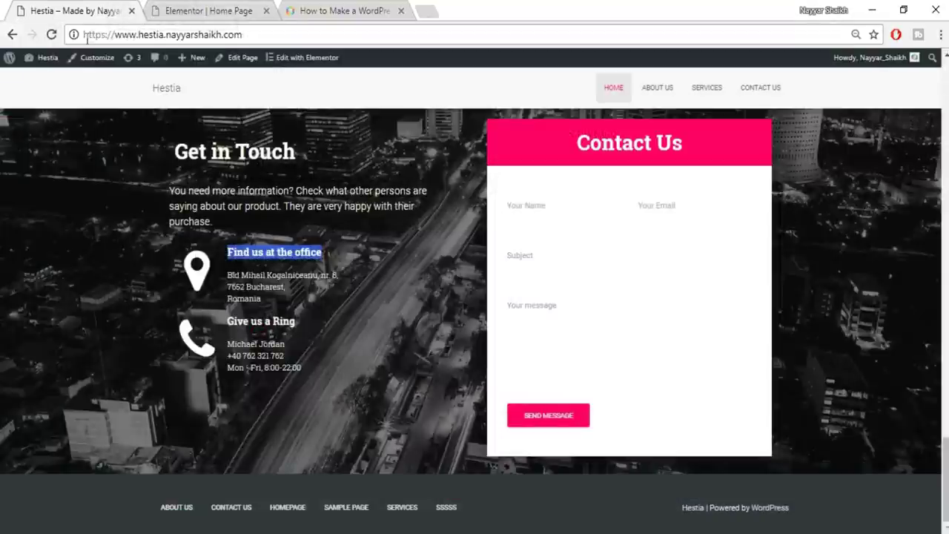
{"action": "left_click", "coordinate": [176, 9]}
{"action": "left_click", "coordinate": [180, 62]}
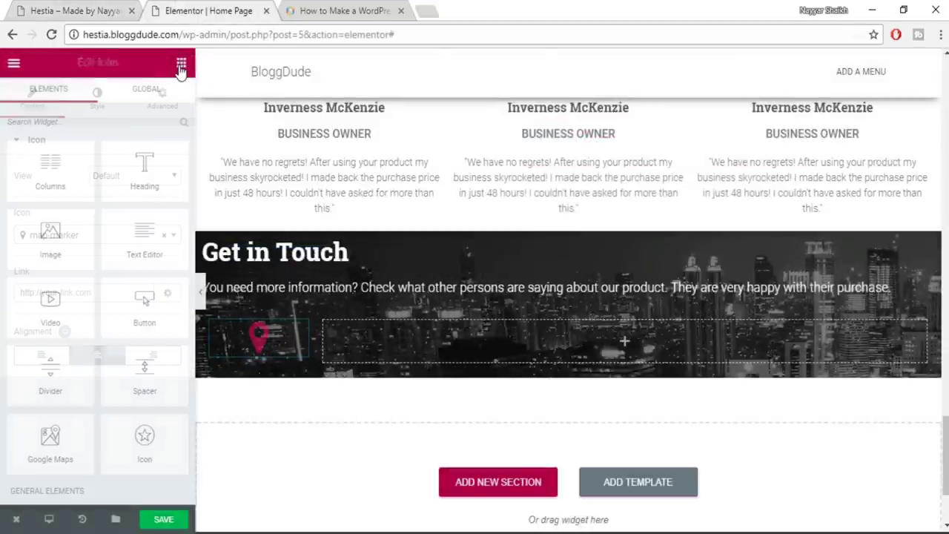
Add a heading titled 'Find us at the office' in the right column beside the pin
{"action": "left_click_drag", "start_coordinate": [157, 160], "coordinate": [679, 337]}
{"action": "triple_click", "coordinate": [110, 215]}
{"action": "type", "text": "Find us at the office"}
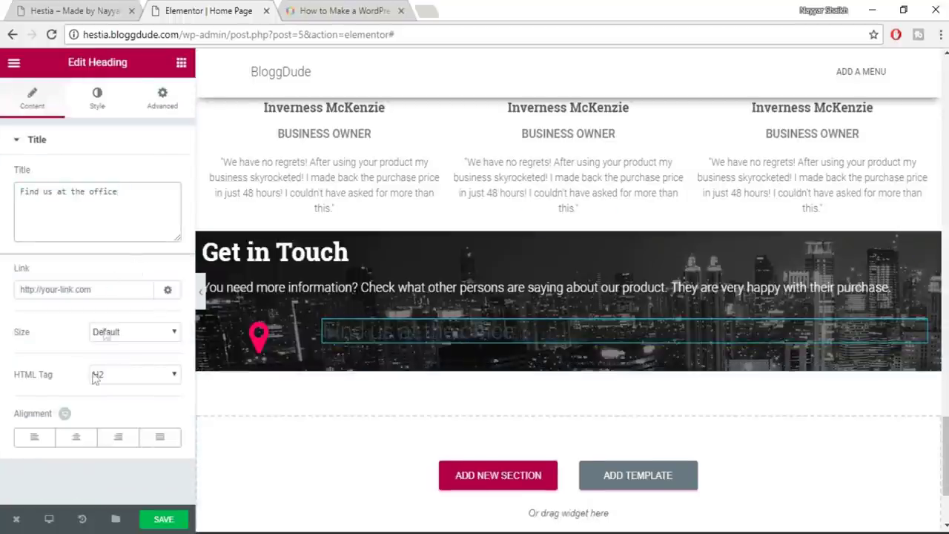
{"action": "left_click", "coordinate": [100, 9]}
{"action": "left_click", "coordinate": [197, 8]}
Make the heading text white (#ffffff) at an 18 px font size
{"action": "left_click", "coordinate": [97, 99]}
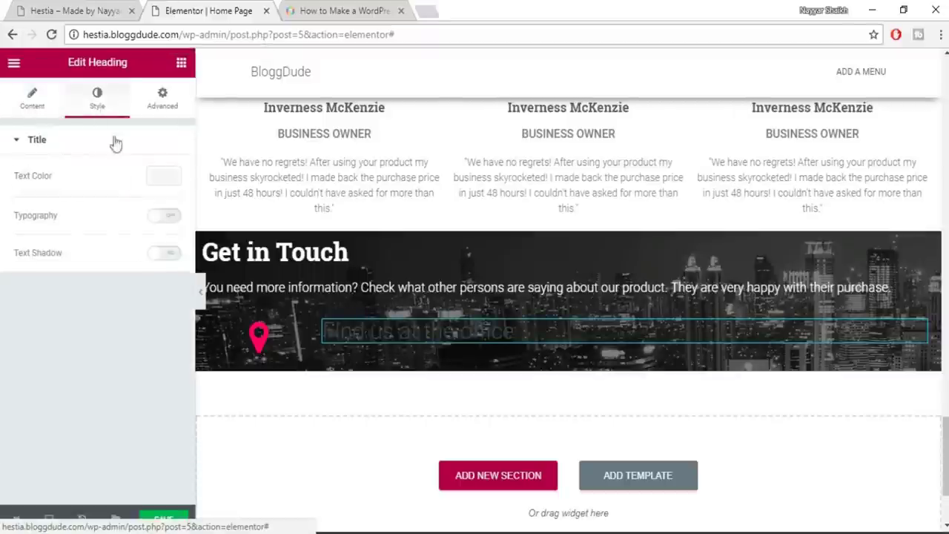
{"action": "left_click", "coordinate": [171, 180]}
{"action": "left_click", "coordinate": [134, 338]}
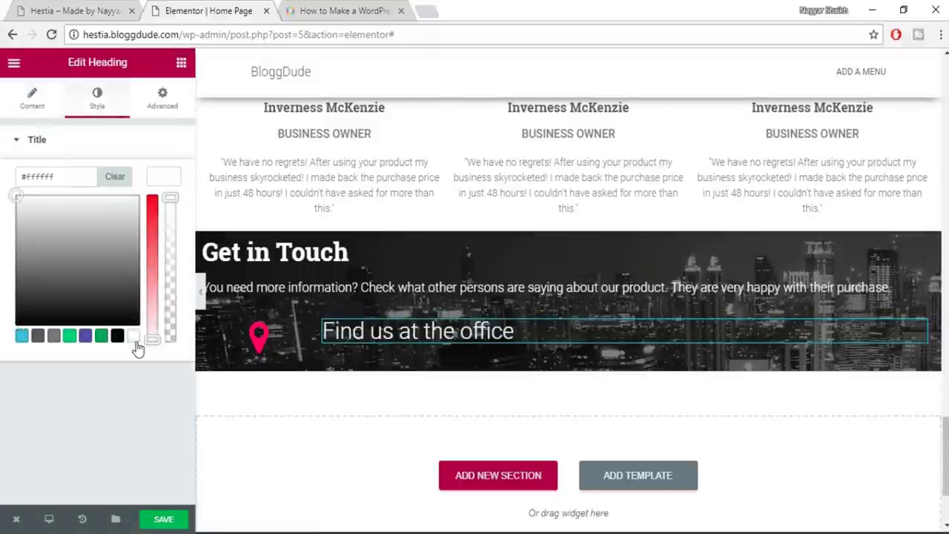
{"action": "left_click", "coordinate": [164, 187]}
{"action": "left_click", "coordinate": [153, 218]}
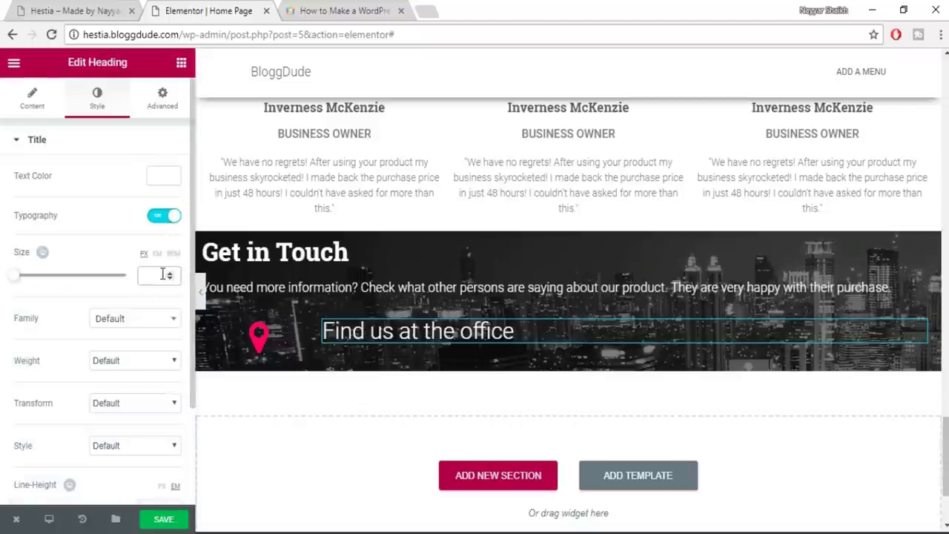
{"action": "type", "text": "18"}
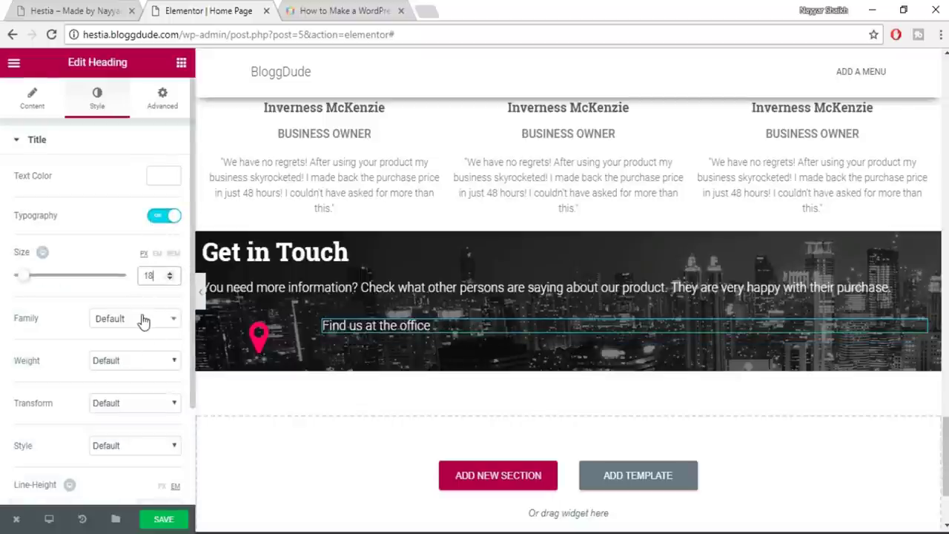
Set the heading weight to 500 with the default font, then copy the live site's office address
{"action": "left_click", "coordinate": [128, 361]}
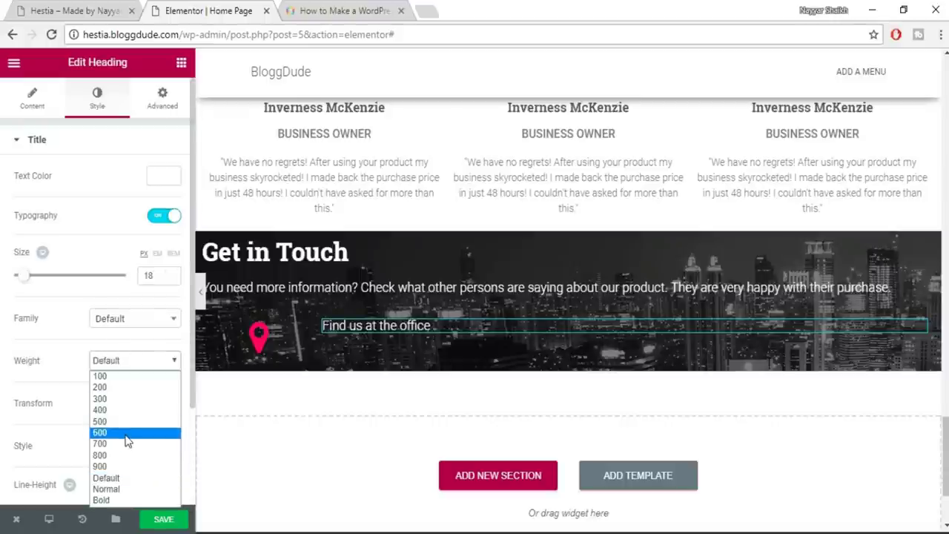
{"action": "left_click", "coordinate": [128, 433]}
{"action": "left_click", "coordinate": [44, 19]}
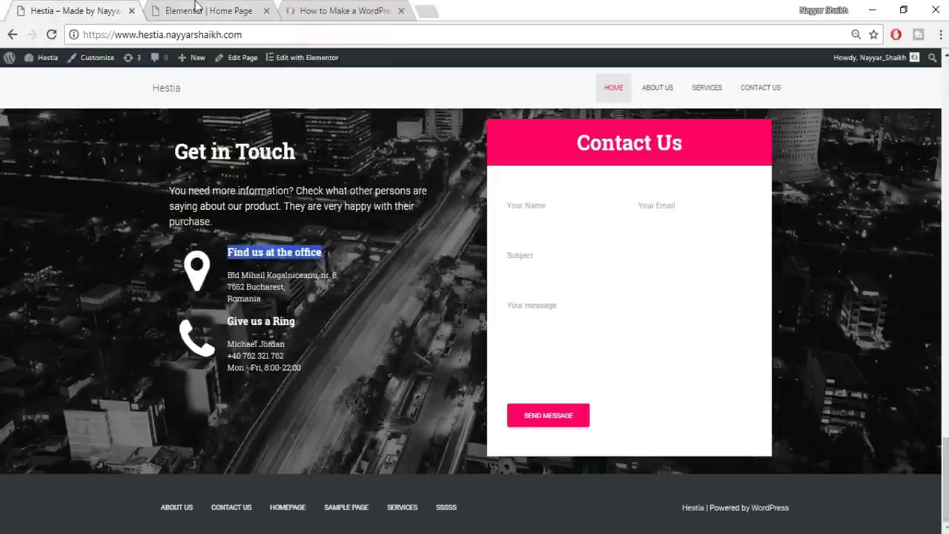
{"action": "left_click", "coordinate": [197, 8]}
{"action": "left_click", "coordinate": [126, 361]}
{"action": "left_click", "coordinate": [113, 422]}
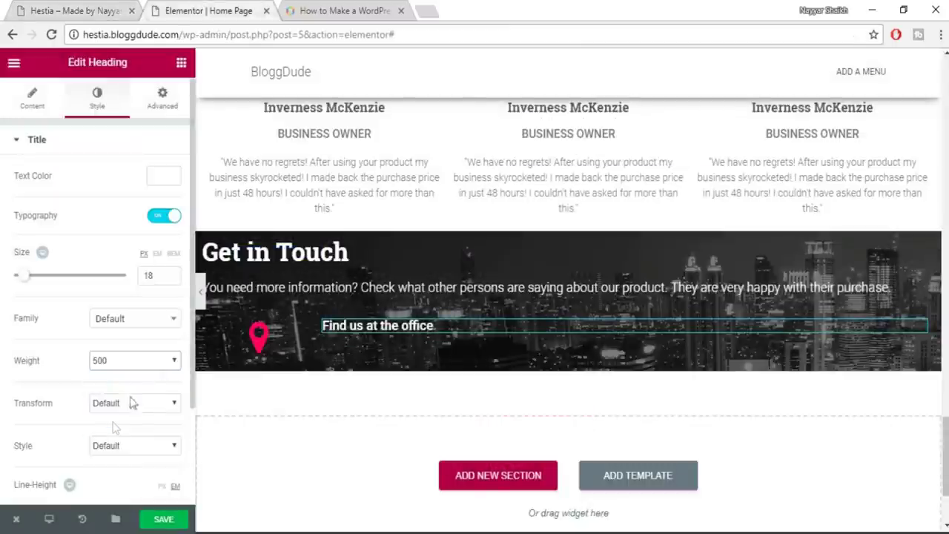
{"action": "left_click", "coordinate": [123, 320]}
{"action": "left_click", "coordinate": [119, 302]}
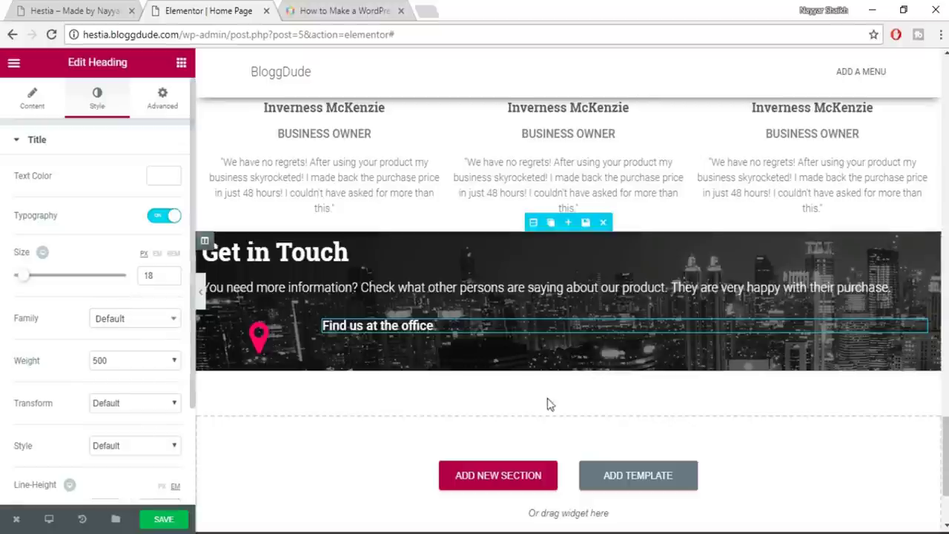
{"action": "key", "text": "ctrl+1"}
{"action": "left_click_drag", "start_coordinate": [226, 273], "coordinate": [283, 301]}
{"action": "key", "text": "ctrl+c"}
{"action": "left_click", "coordinate": [211, 9]}
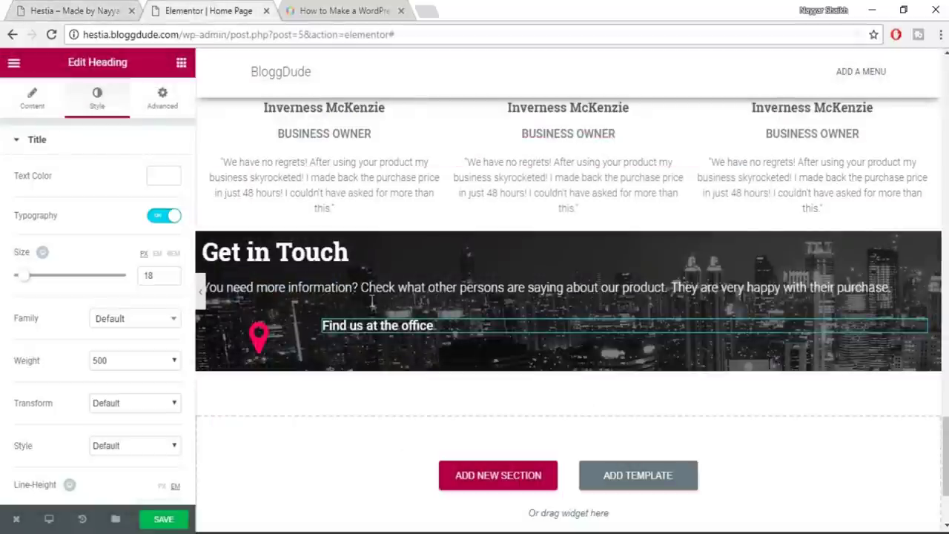
Add a heading below with the pasted office address, coloured white
{"action": "left_click", "coordinate": [181, 63]}
{"action": "left_click_drag", "start_coordinate": [144, 170], "coordinate": [507, 338]}
{"action": "left_click", "coordinate": [87, 217]}
{"action": "key", "text": "ctrl+a"}
{"action": "key", "text": "ctrl+v"}
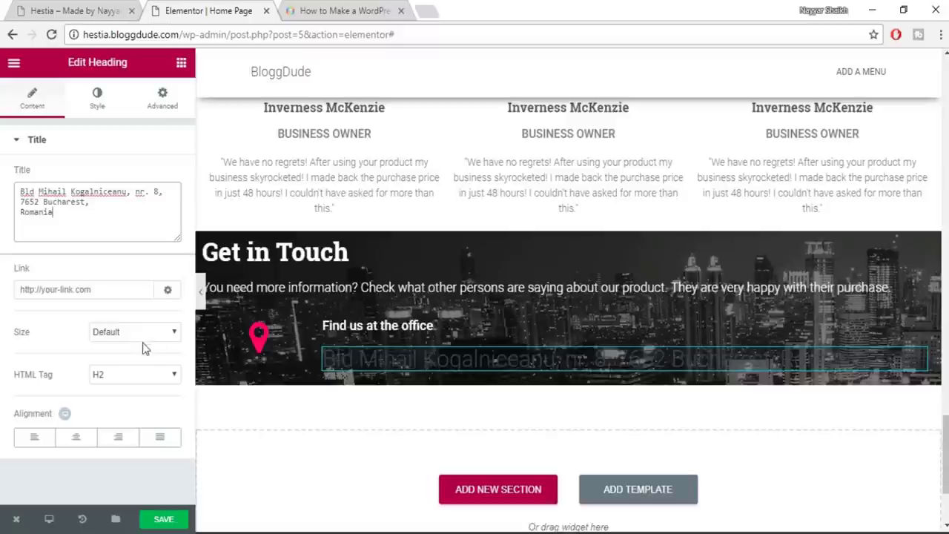
{"action": "left_click", "coordinate": [98, 97]}
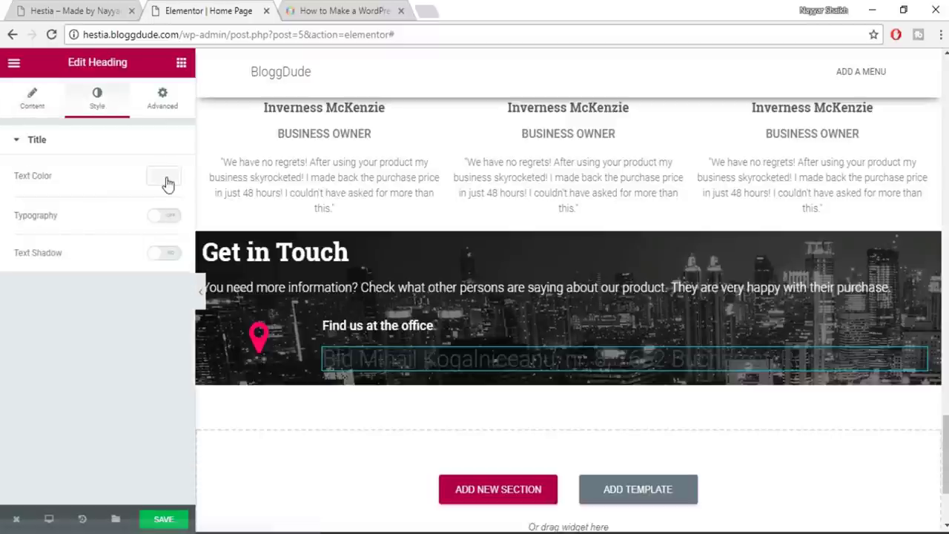
{"action": "left_click", "coordinate": [166, 185]}
{"action": "left_click", "coordinate": [133, 336]}
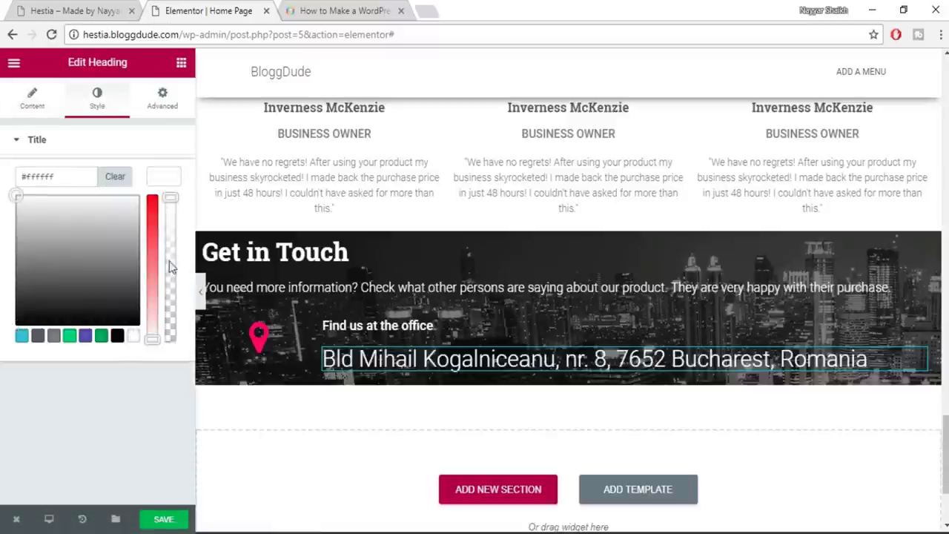
{"action": "left_click", "coordinate": [175, 186]}
Insert </br> line breaks after 'nr. 8,' and 'Bucharest,' to split the address
{"action": "left_click", "coordinate": [36, 103]}
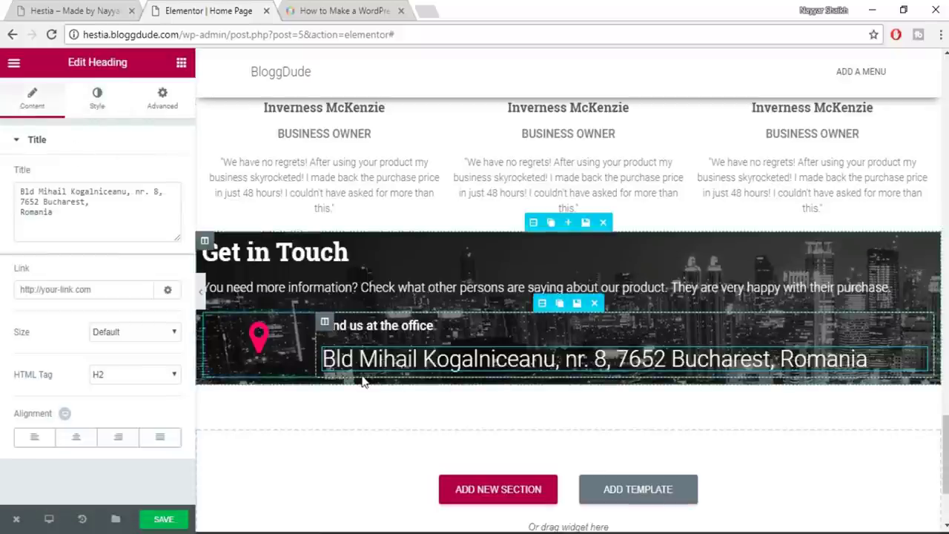
{"action": "left_click", "coordinate": [167, 194]}
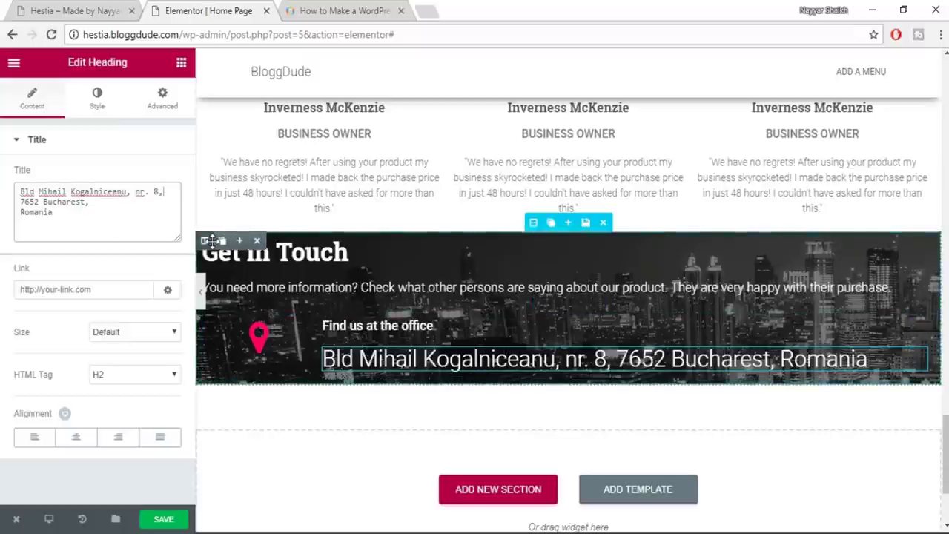
{"action": "type", "text": "</"}
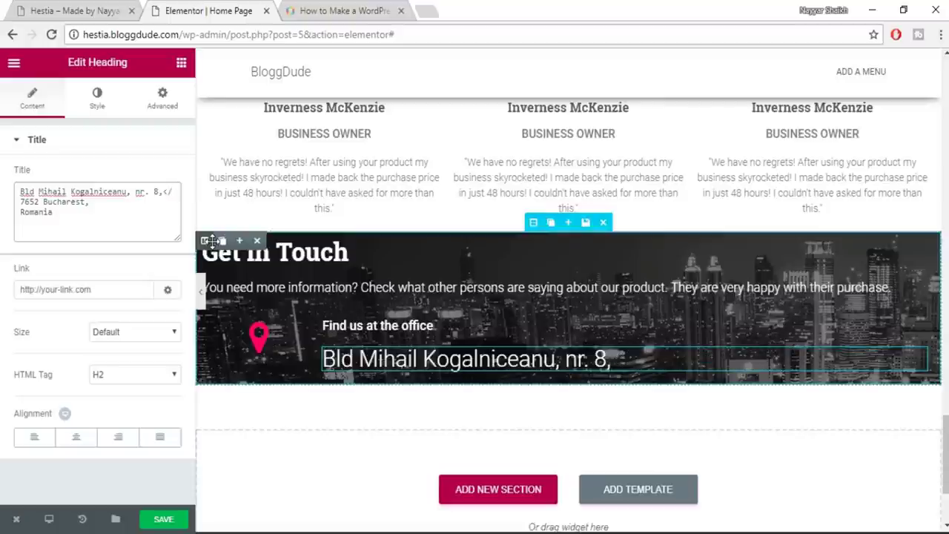
{"action": "type", "text": "br>"}
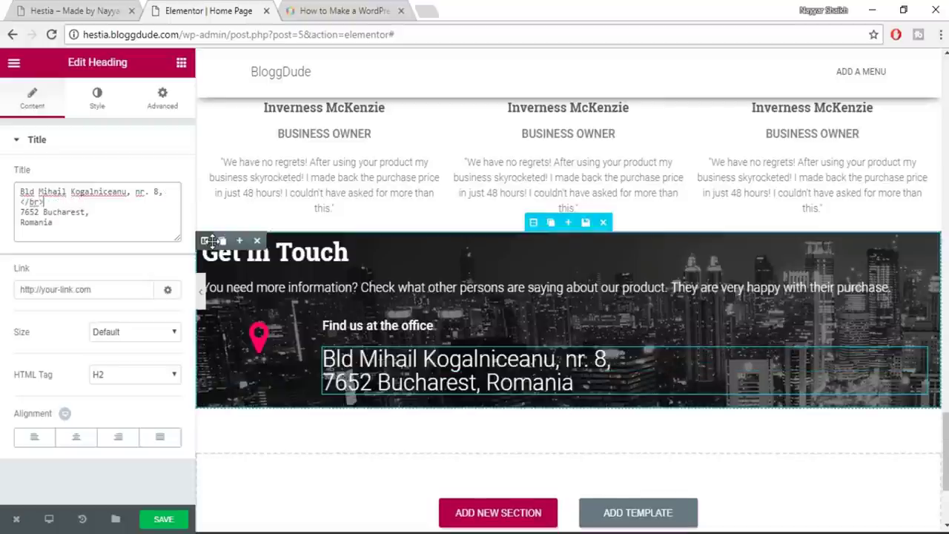
{"action": "left_click_drag", "start_coordinate": [56, 204], "coordinate": [16, 206]}
{"action": "left_click", "coordinate": [108, 207]}
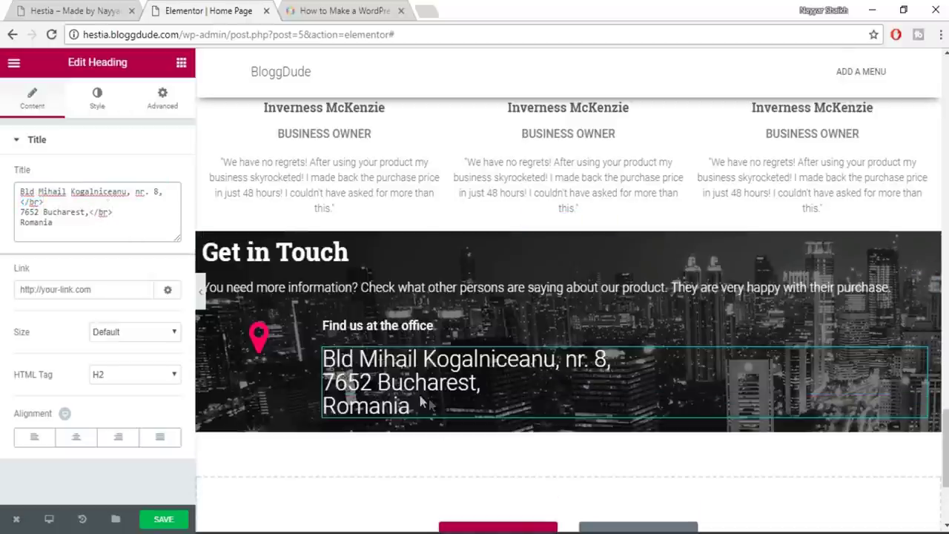
Set the address typography to 14 px with a 1.4 line height
{"action": "left_click", "coordinate": [97, 107]}
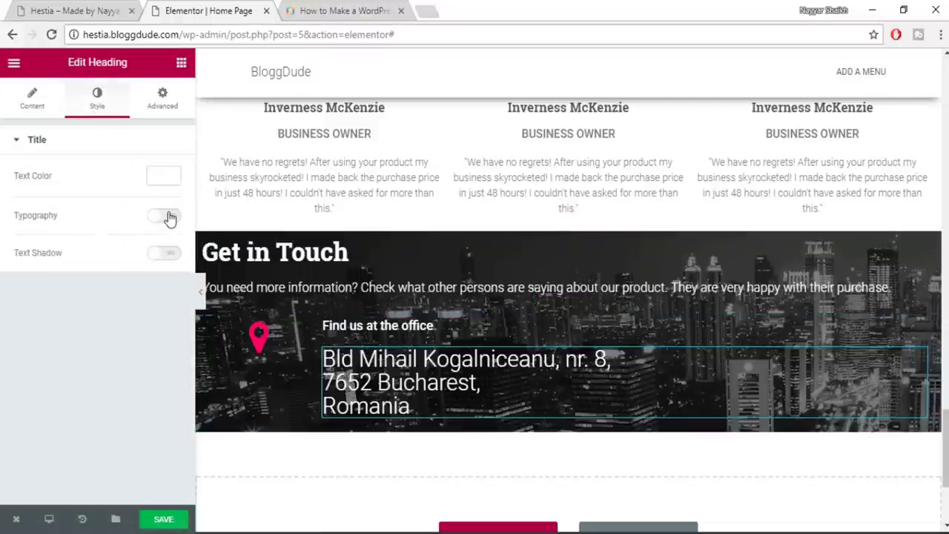
{"action": "left_click", "coordinate": [166, 216]}
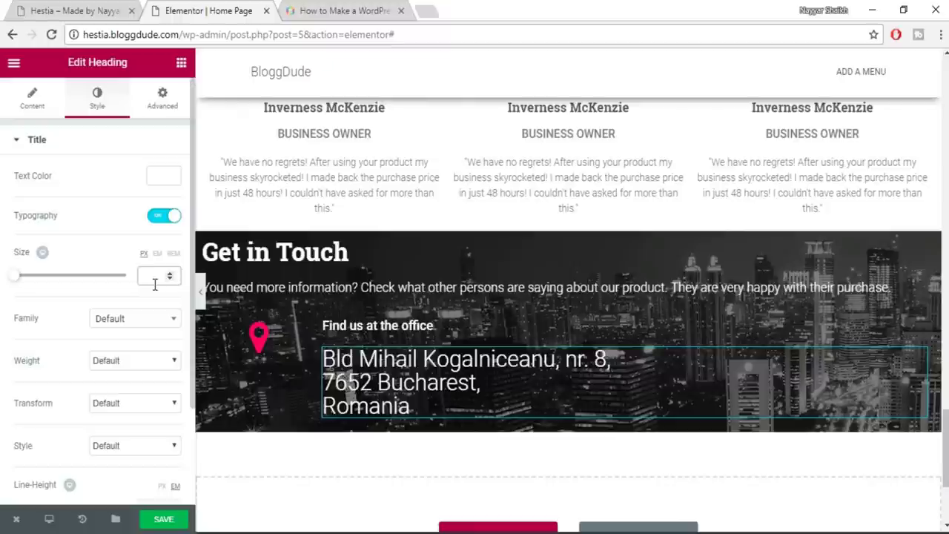
{"action": "type", "text": "14"}
{"action": "scroll", "coordinate": [138, 423], "scroll_direction": "down", "scroll_amount": 2}
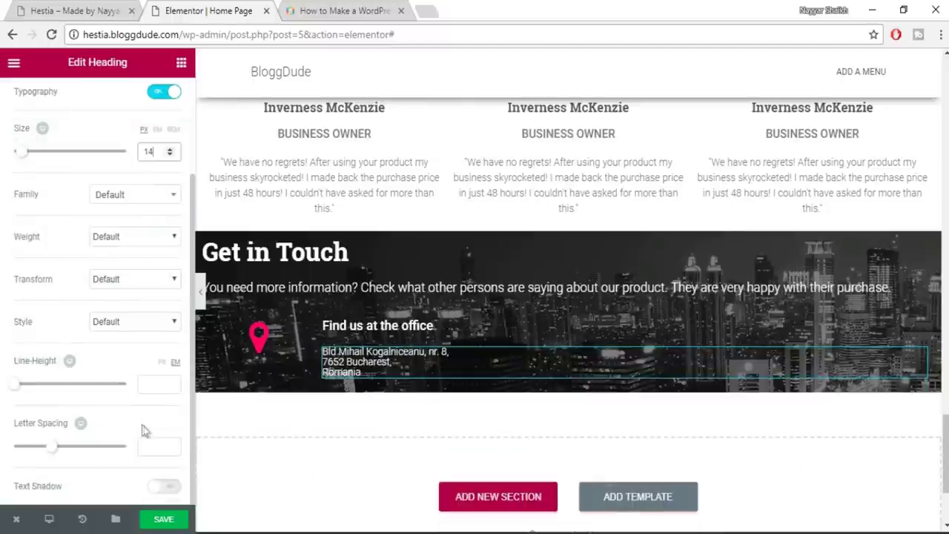
{"action": "left_click", "coordinate": [152, 392]}
{"action": "type", "text": "1"}
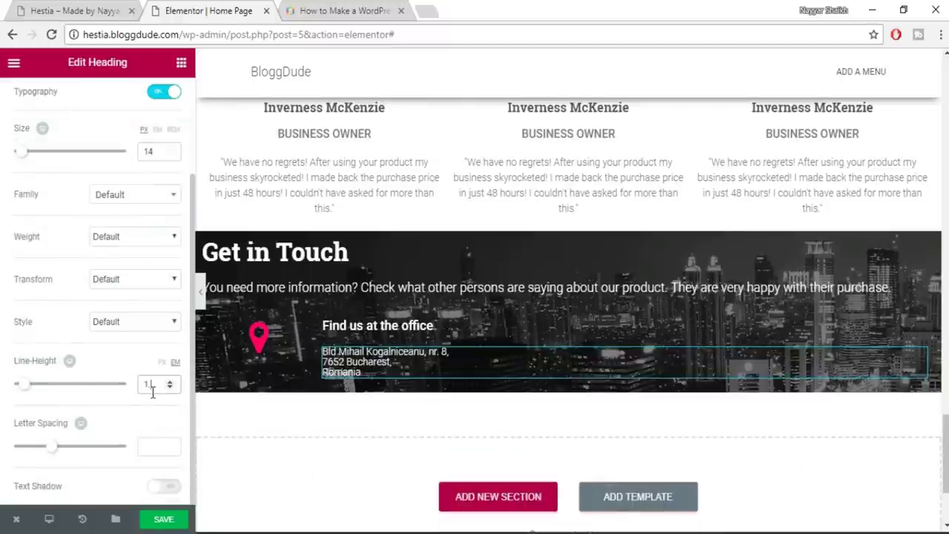
{"action": "type", "text": ".4"}
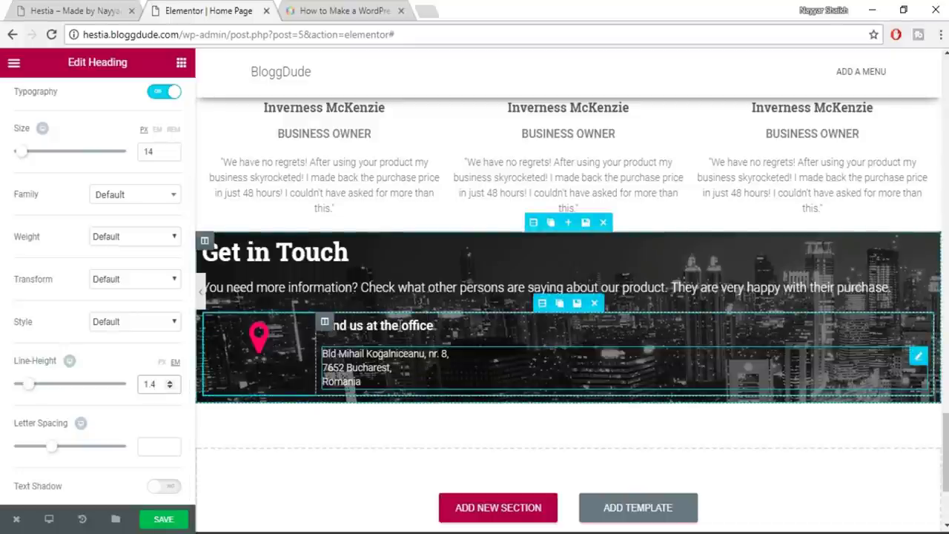
{"action": "left_click", "coordinate": [255, 339]}
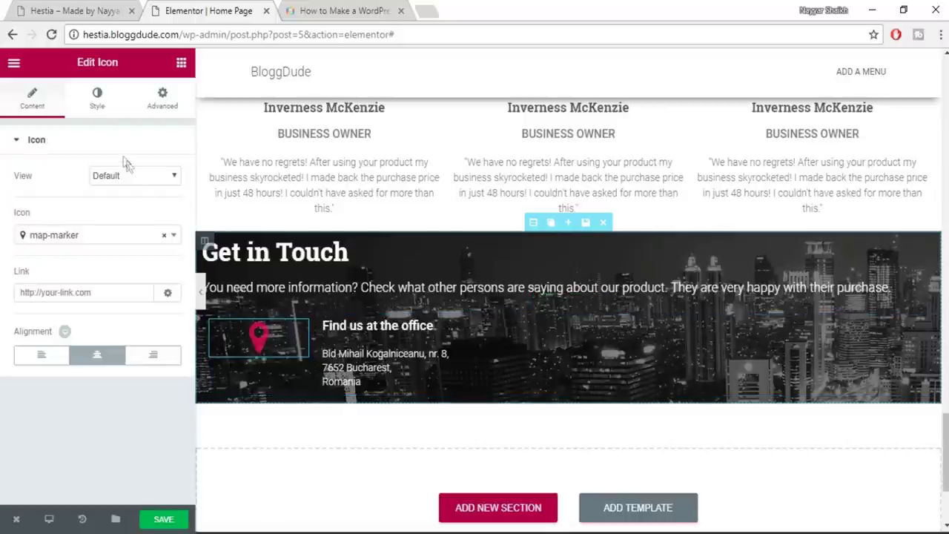
Make the map pin icon's primary colour white
{"action": "left_click", "coordinate": [97, 98]}
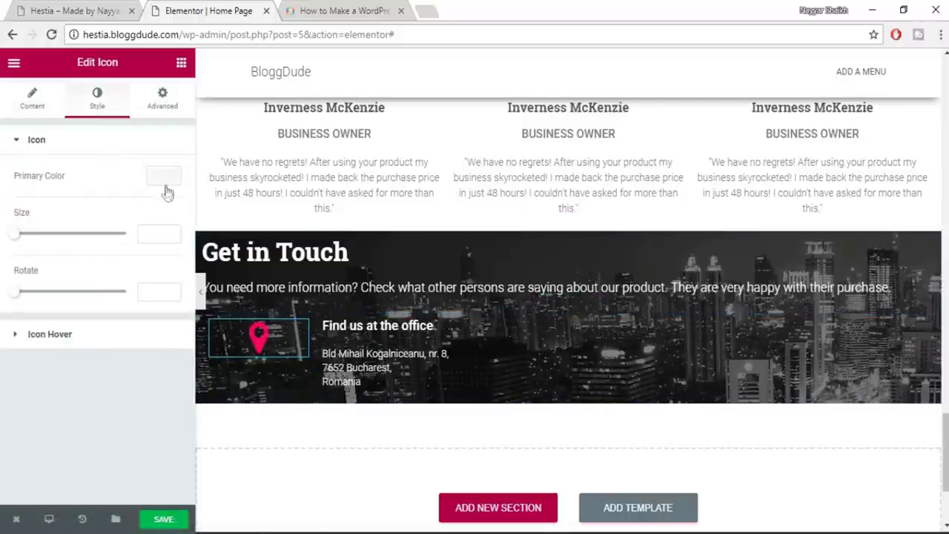
{"action": "left_click", "coordinate": [164, 175]}
{"action": "left_click", "coordinate": [132, 337]}
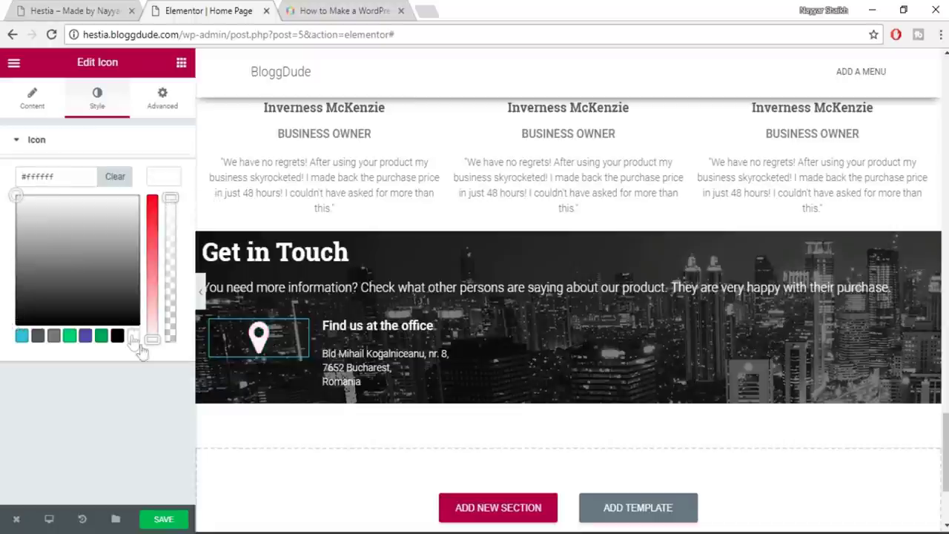
{"action": "left_click", "coordinate": [182, 517]}
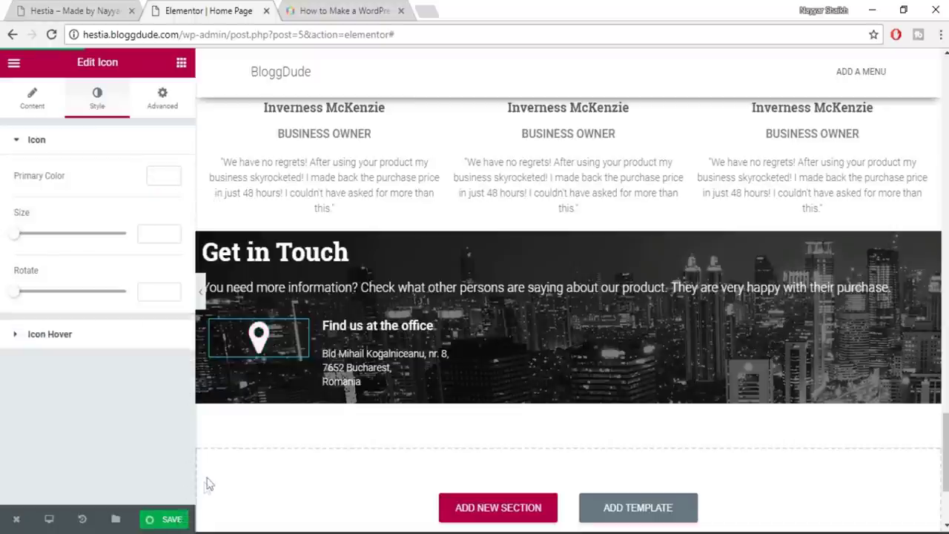
{"action": "left_click", "coordinate": [84, 10]}
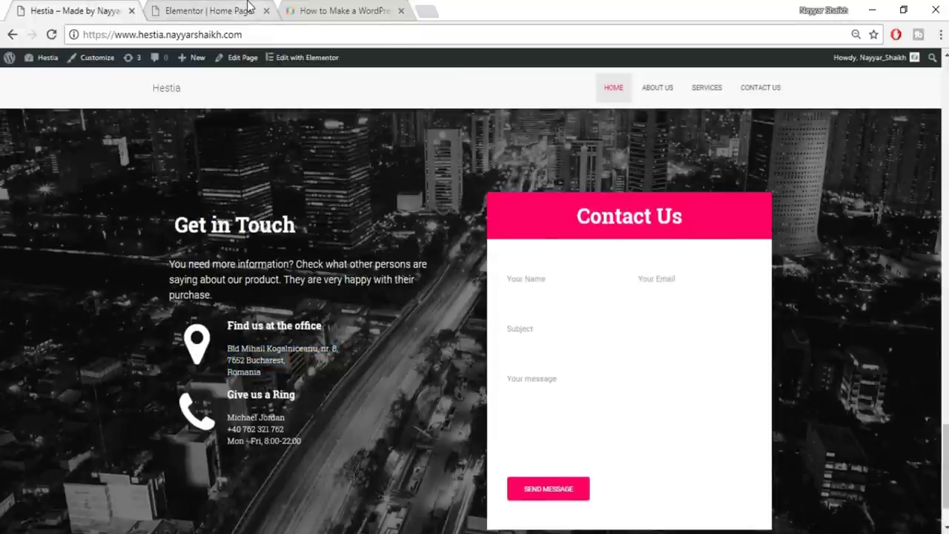
{"action": "left_click", "coordinate": [235, 10]}
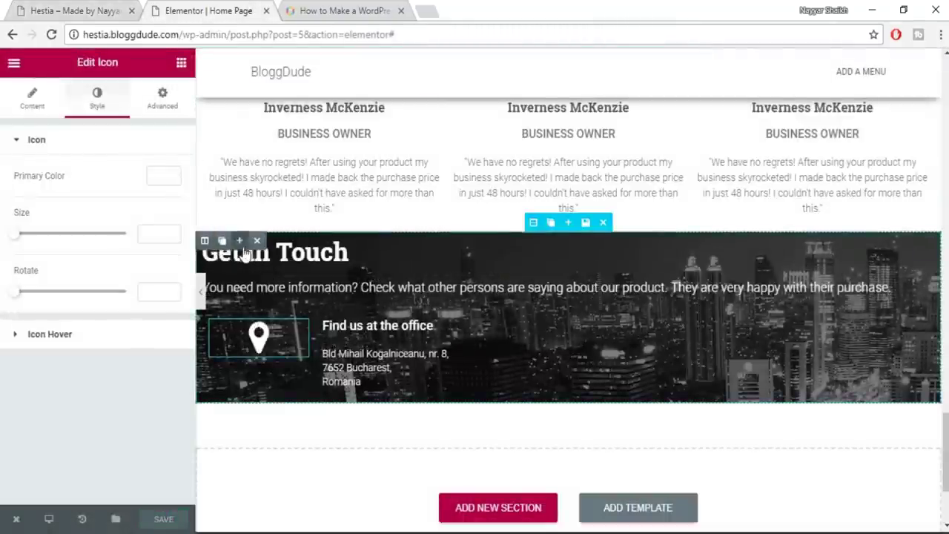
Add an empty second column to the Get in Touch section and save the page
{"action": "left_click", "coordinate": [241, 249]}
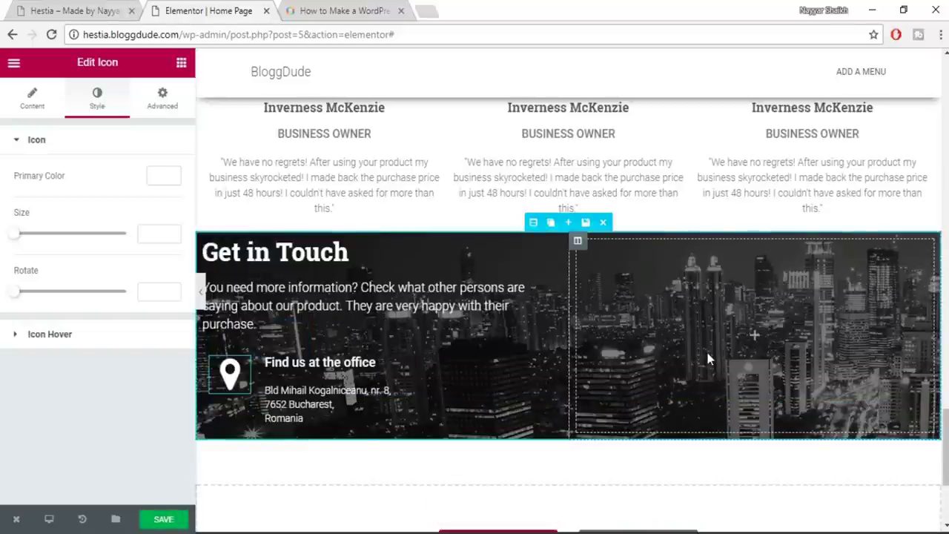
{"action": "left_click", "coordinate": [164, 521]}
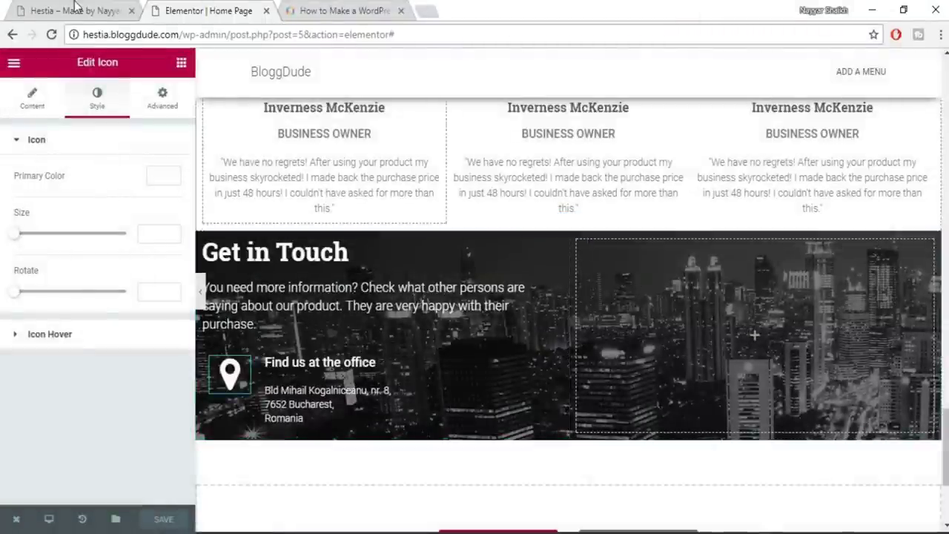
{"action": "left_click", "coordinate": [71, 11]}
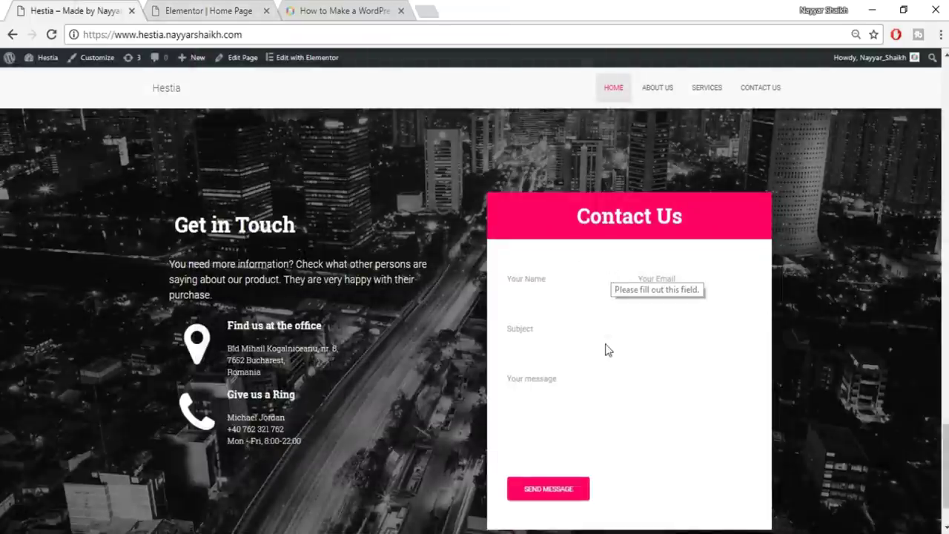
Close the blog post tab in Chrome
{"action": "scroll", "coordinate": [546, 246], "scroll_direction": "down", "scroll_amount": 1}
{"action": "left_click", "coordinate": [227, 9]}
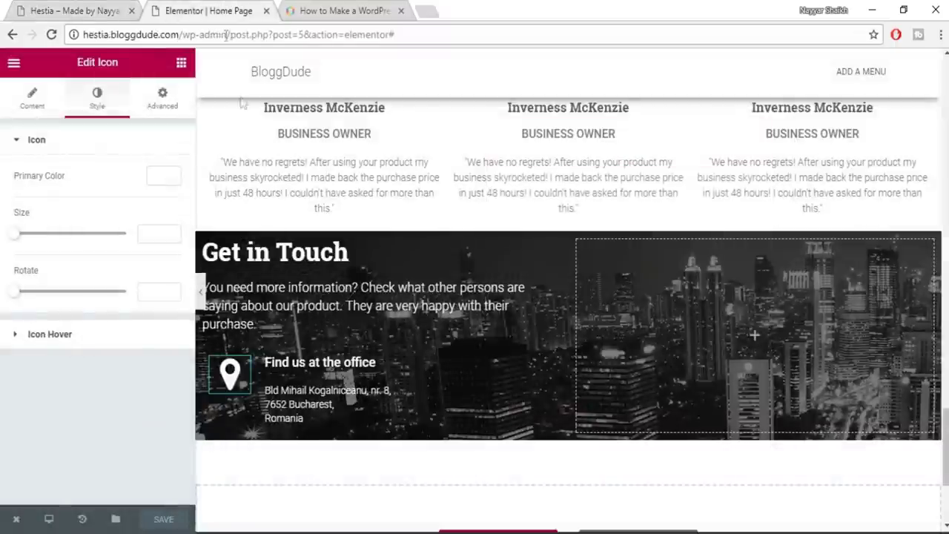
{"action": "left_click", "coordinate": [349, 9]}
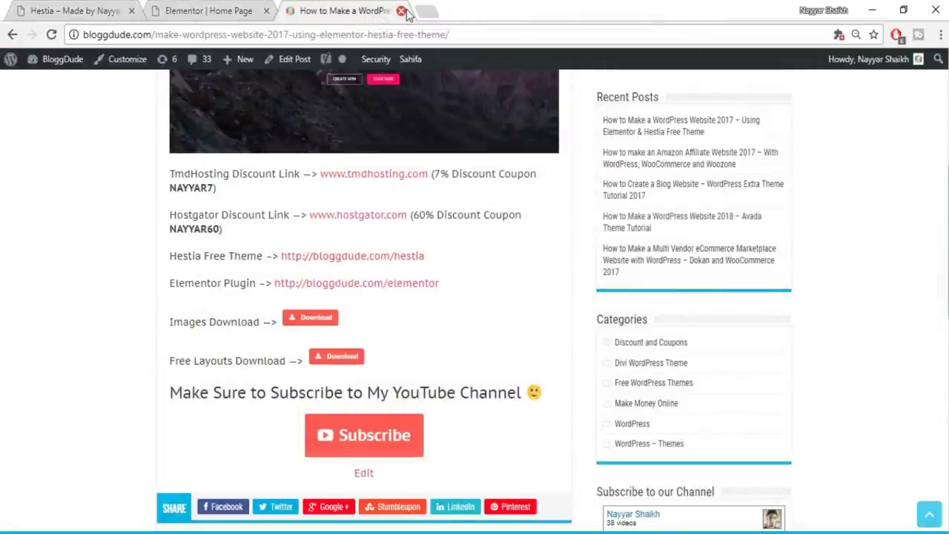
{"action": "key", "text": "ctrl+w"}
Open hestia.bloggdude.com/wp-admin in a new tab to reach the WordPress dashboard
{"action": "scroll", "coordinate": [267, 119], "scroll_direction": "up", "scroll_amount": 3}
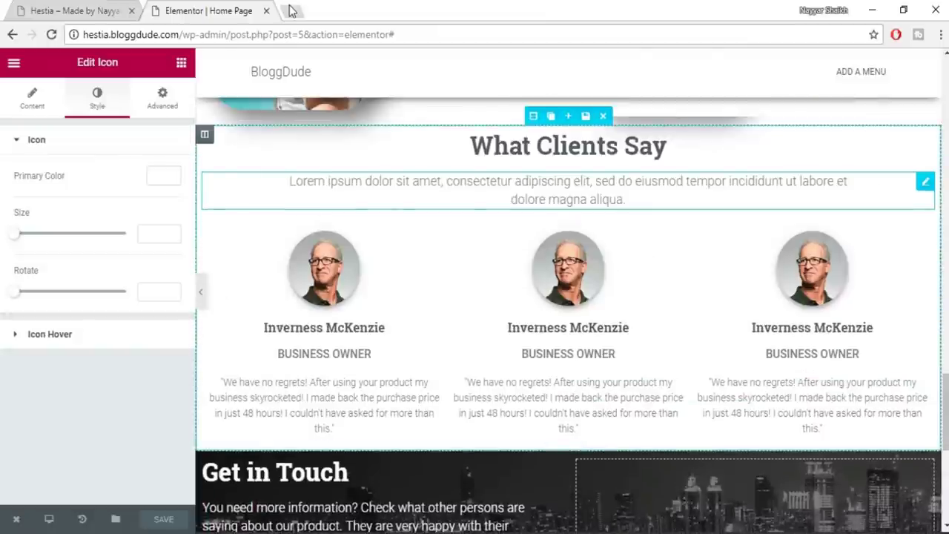
{"action": "left_click", "coordinate": [292, 10]}
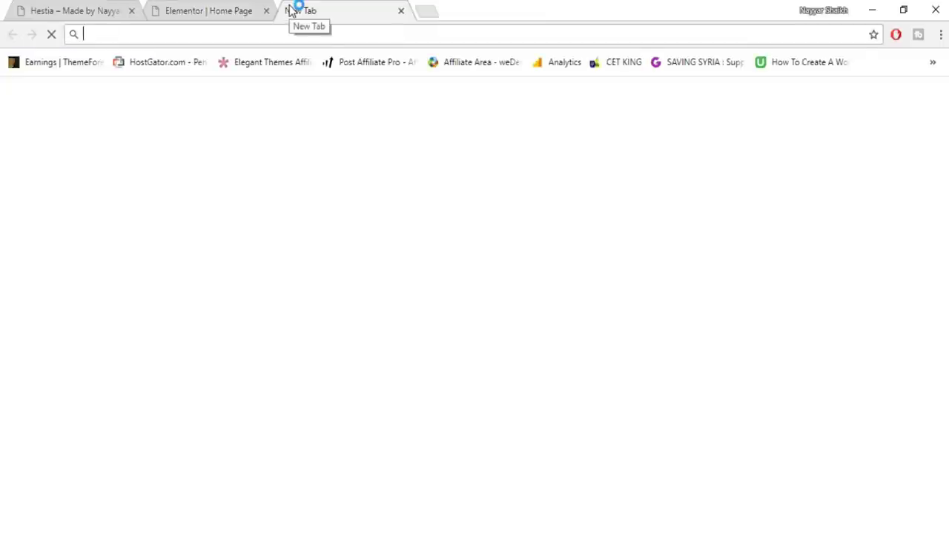
{"action": "type", "text": "hes"}
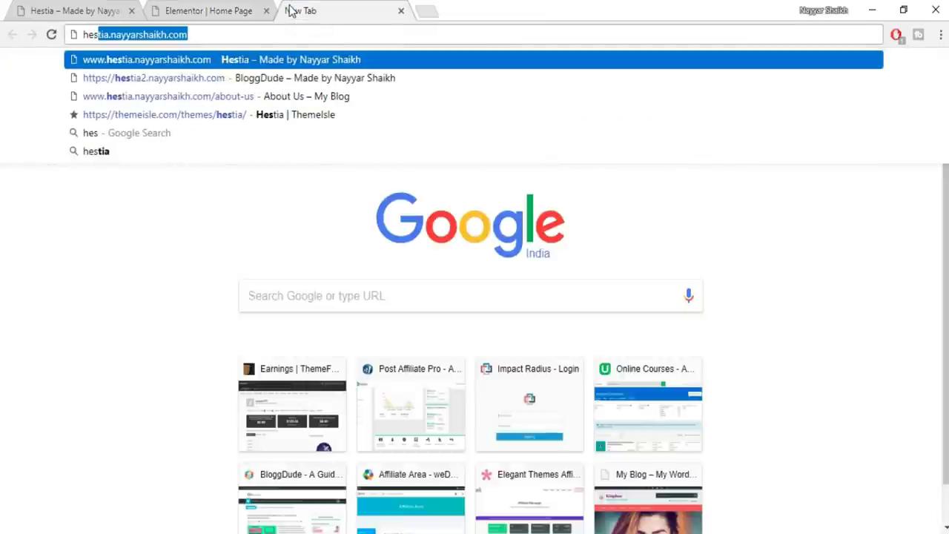
{"action": "type", "text": "y"}
{"action": "key", "text": "BackSpace"}
{"action": "type", "text": "tia."}
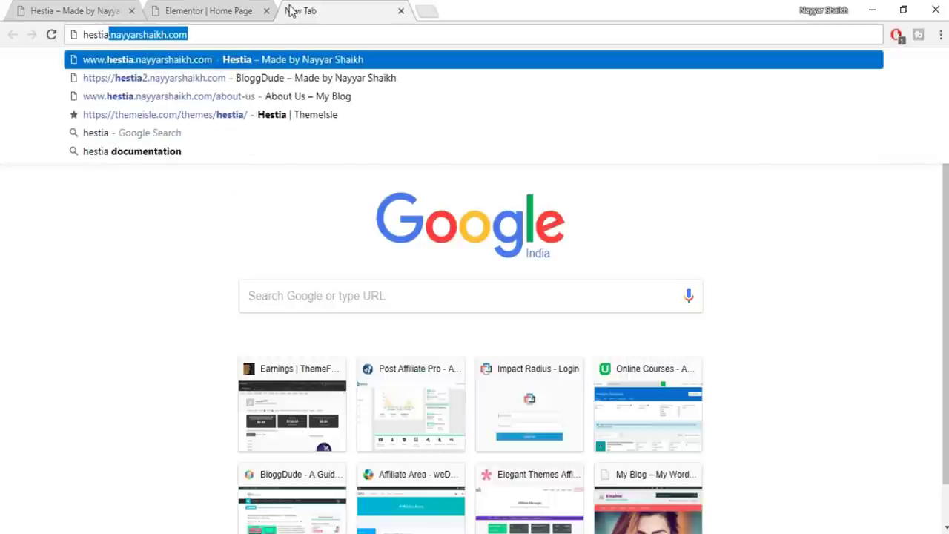
{"action": "type", "text": "b"}
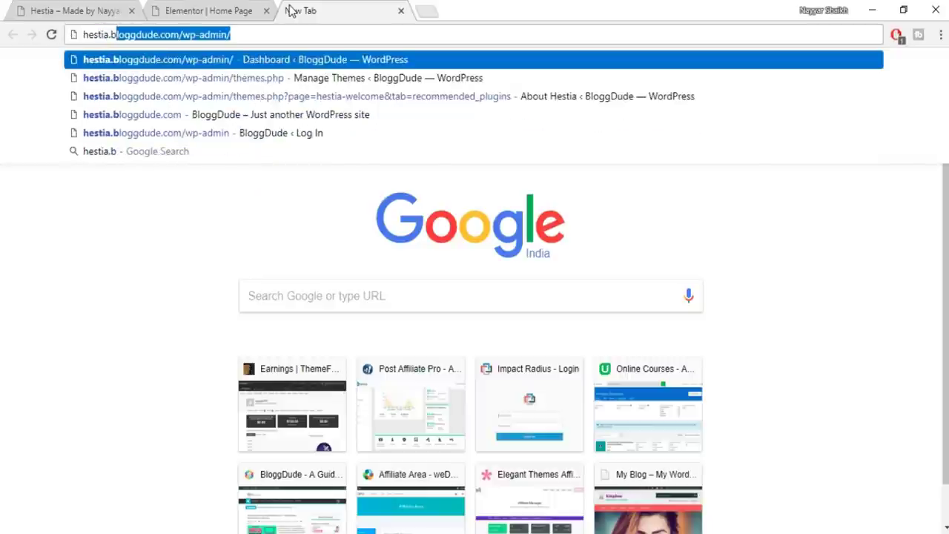
{"action": "key", "text": "Right"}
{"action": "key", "text": "Return"}
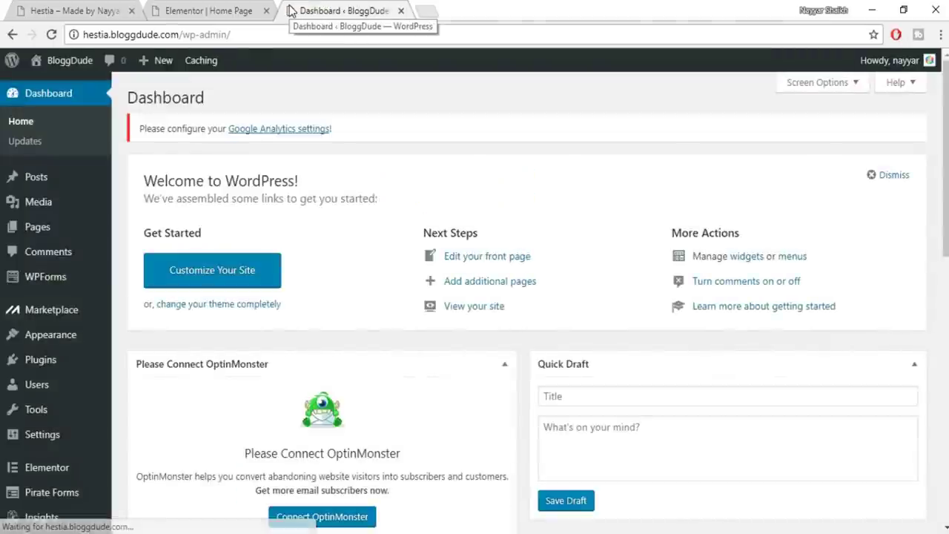
Open Pirate Forms Settings and select the [pirate_forms] shortcode under How to use
{"action": "scroll", "coordinate": [74, 356], "scroll_direction": "down", "scroll_amount": 1}
{"action": "mouse_move", "coordinate": [52, 441]}
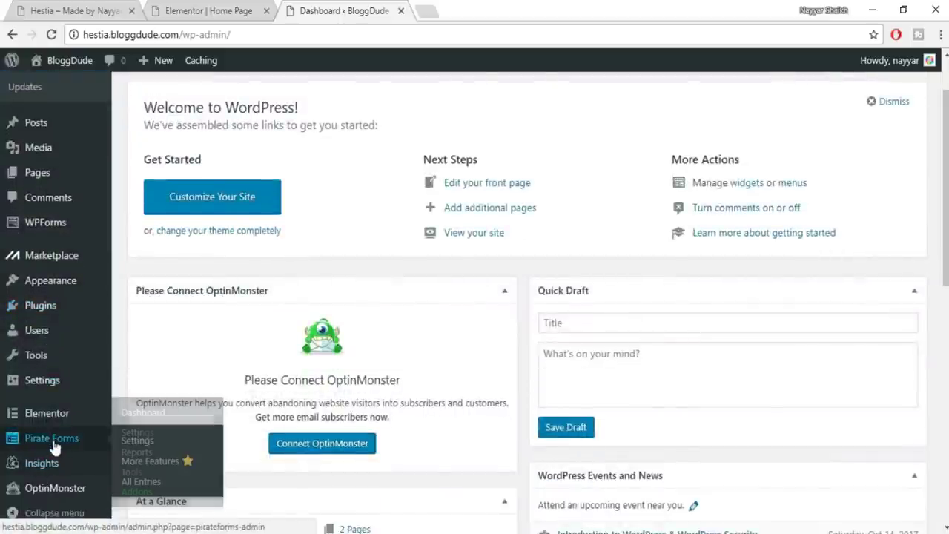
{"action": "left_click", "coordinate": [53, 442]}
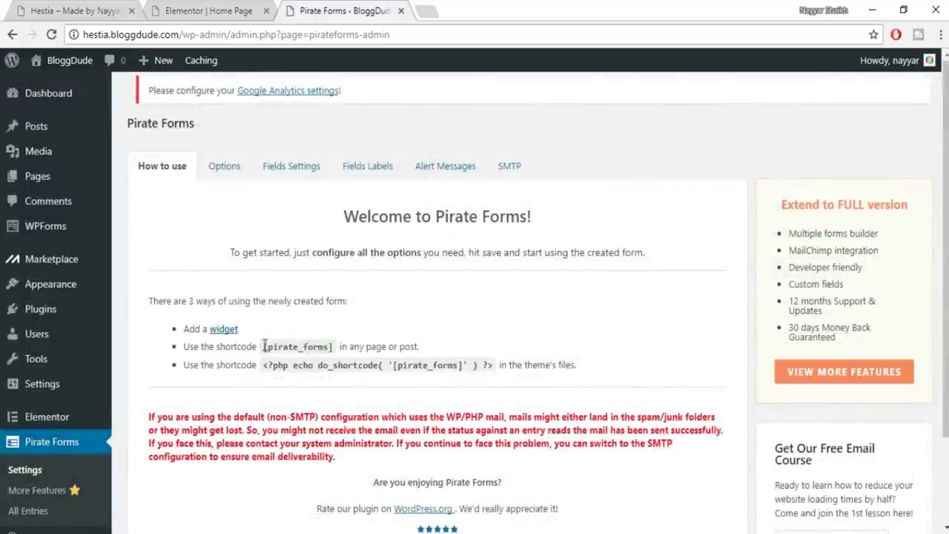
{"action": "left_click_drag", "start_coordinate": [263, 346], "coordinate": [343, 346]}
{"action": "key", "text": "ctrl+c"}
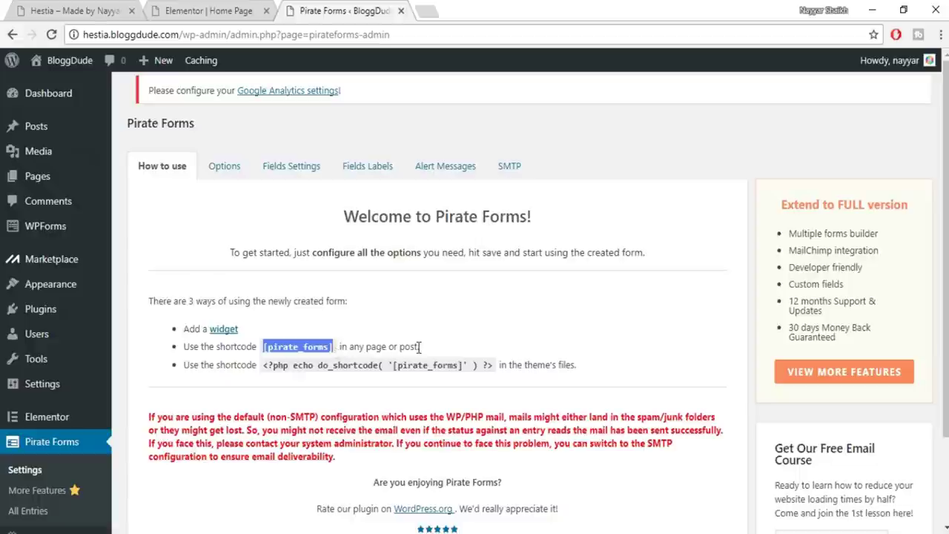
Drag a Text Editor widget into the empty right column of the Get in Touch section
{"action": "left_click", "coordinate": [219, 9]}
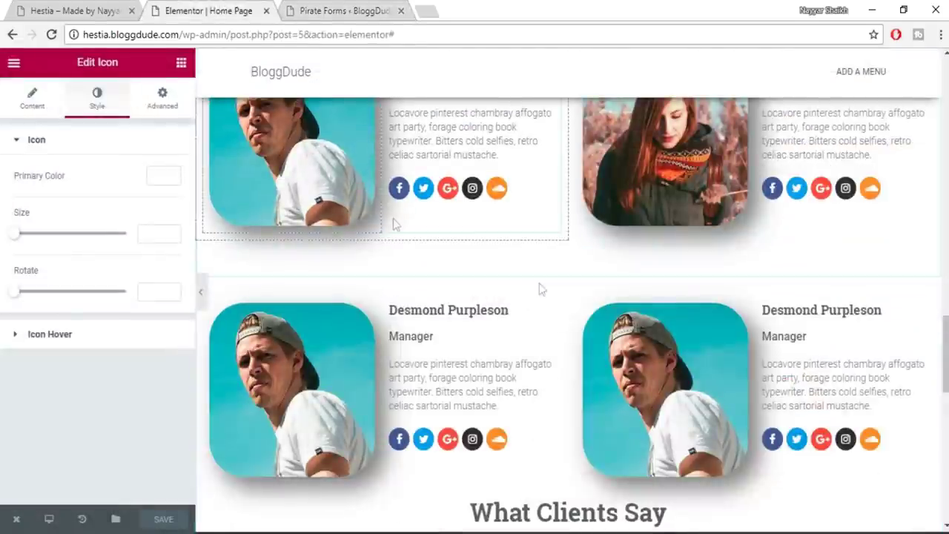
{"action": "scroll", "coordinate": [705, 354], "scroll_direction": "down", "scroll_amount": 10}
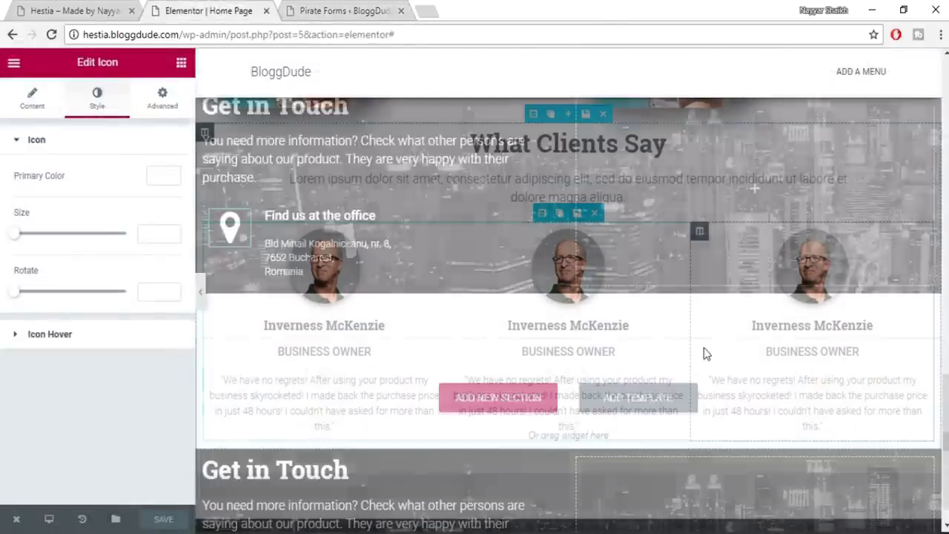
{"action": "scroll", "coordinate": [705, 354], "scroll_direction": "up", "scroll_amount": 3}
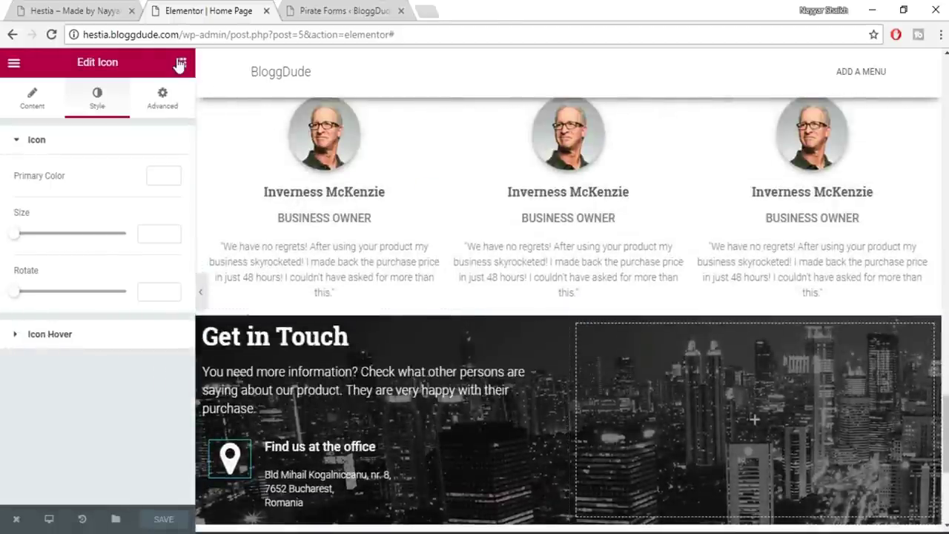
{"action": "left_click", "coordinate": [181, 62]}
{"action": "scroll", "coordinate": [155, 205], "scroll_direction": "down", "scroll_amount": 2}
{"action": "scroll", "coordinate": [156, 205], "scroll_direction": "down", "scroll_amount": 3}
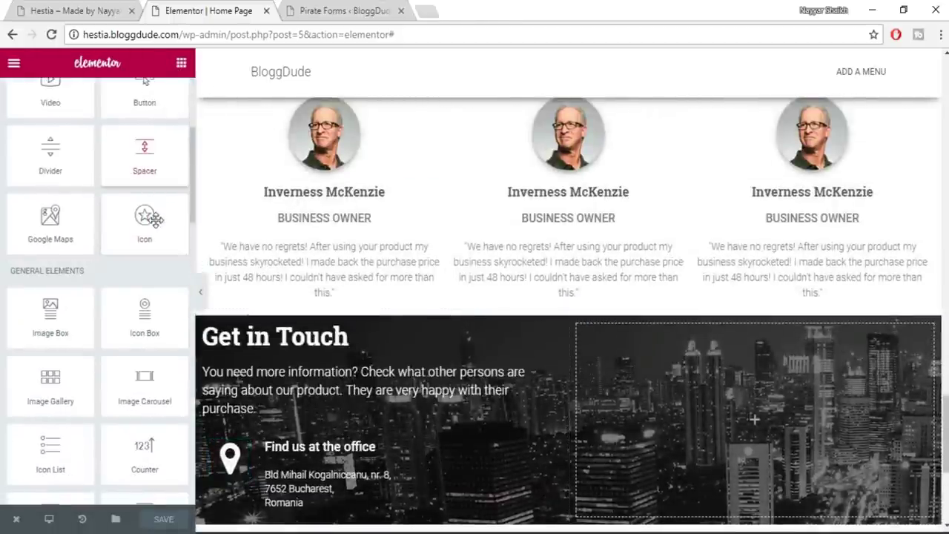
{"action": "scroll", "coordinate": [57, 186], "scroll_direction": "up", "scroll_amount": 5}
{"action": "scroll", "coordinate": [110, 218], "scroll_direction": "down", "scroll_amount": 1}
{"action": "scroll", "coordinate": [138, 233], "scroll_direction": "up", "scroll_amount": 1}
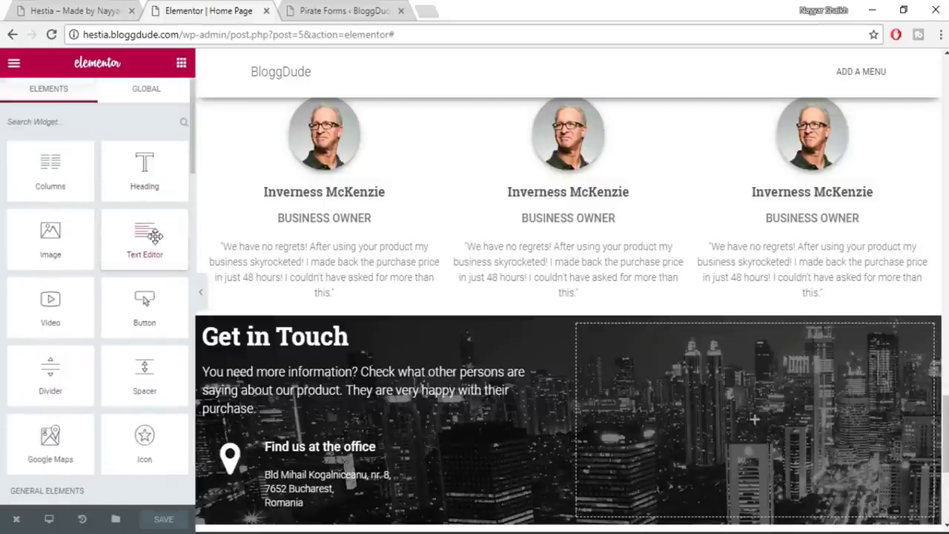
{"action": "left_click_drag", "start_coordinate": [154, 236], "coordinate": [710, 403]}
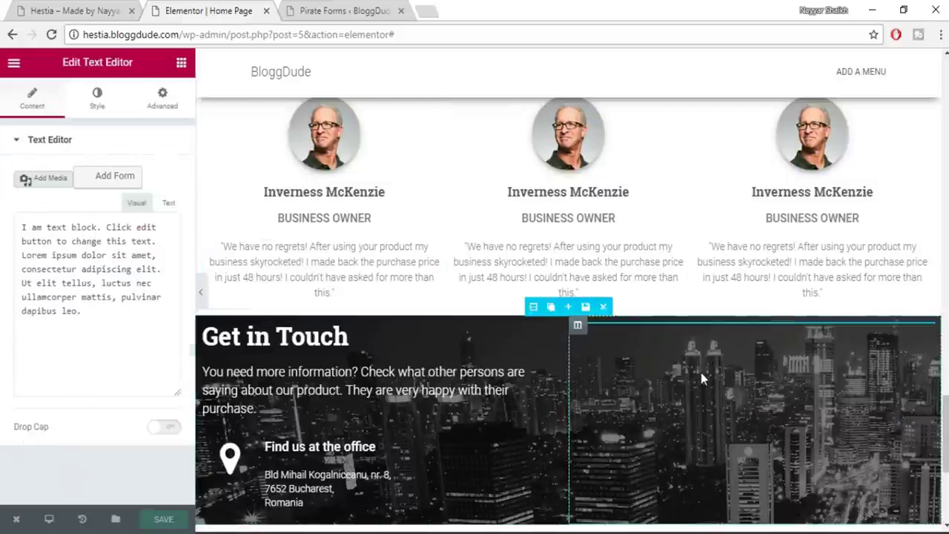
Replace the text block's placeholder with the pasted [pirate_forms] shortcode in the Text tab
{"action": "scroll", "coordinate": [822, 254], "scroll_direction": "down", "scroll_amount": 1}
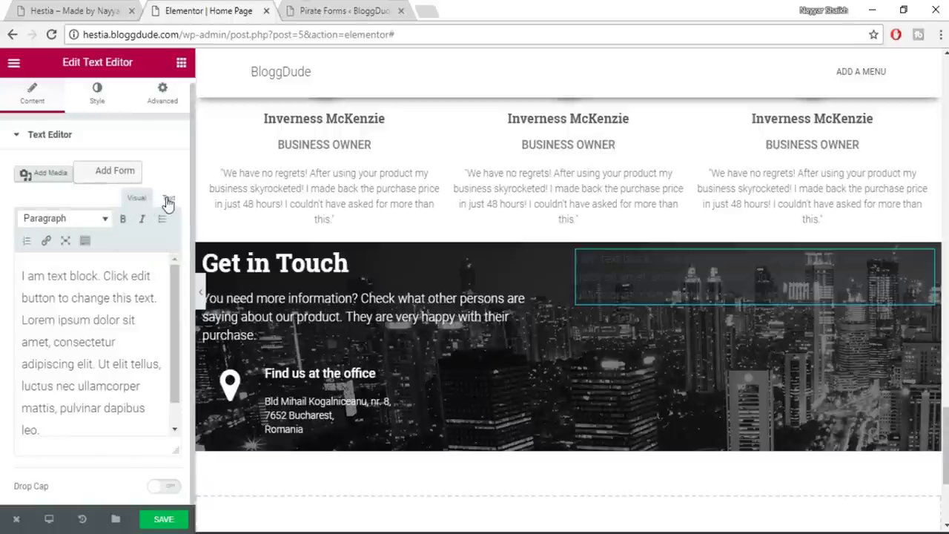
{"action": "left_click", "coordinate": [168, 199]}
{"action": "key", "text": "ctrl+a"}
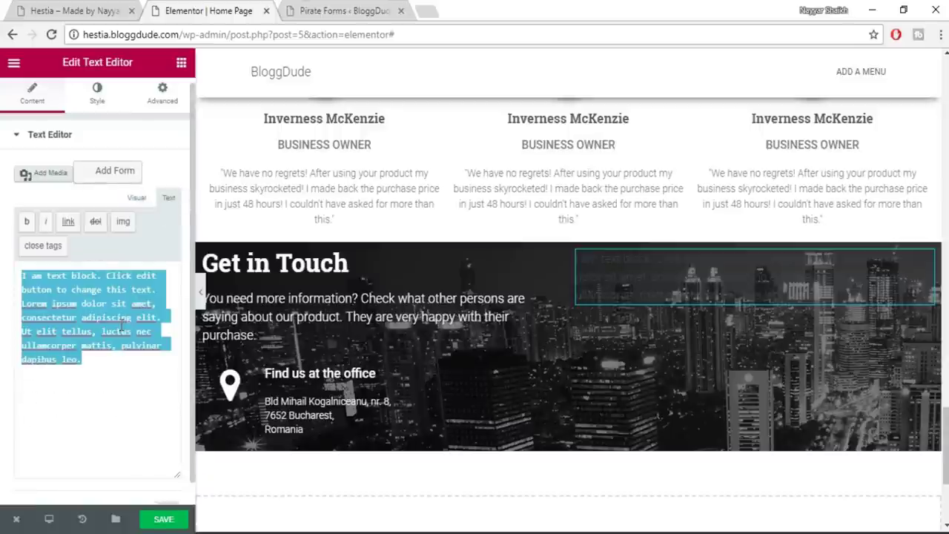
{"action": "type", "text": "4"}
{"action": "key", "text": "ctrl+v"}
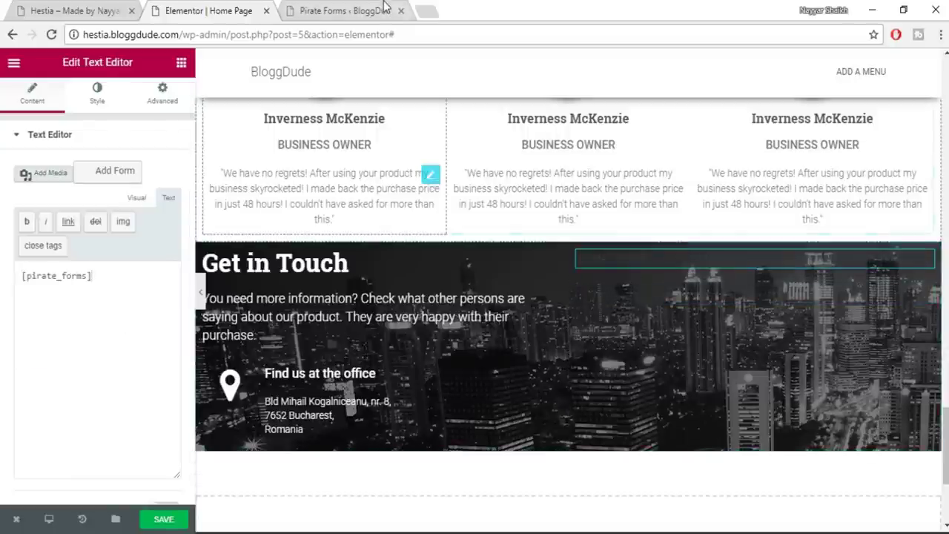
{"action": "left_click", "coordinate": [385, 6]}
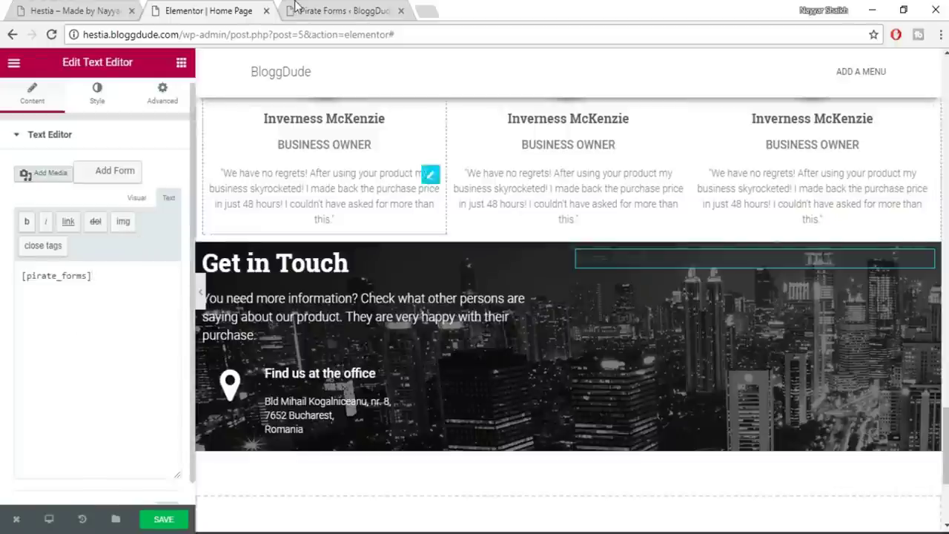
{"action": "left_click", "coordinate": [294, 5]}
Review the Pirate Forms Options tab, including the contact notification email address
{"action": "scroll", "coordinate": [157, 289], "scroll_direction": "down", "scroll_amount": 3}
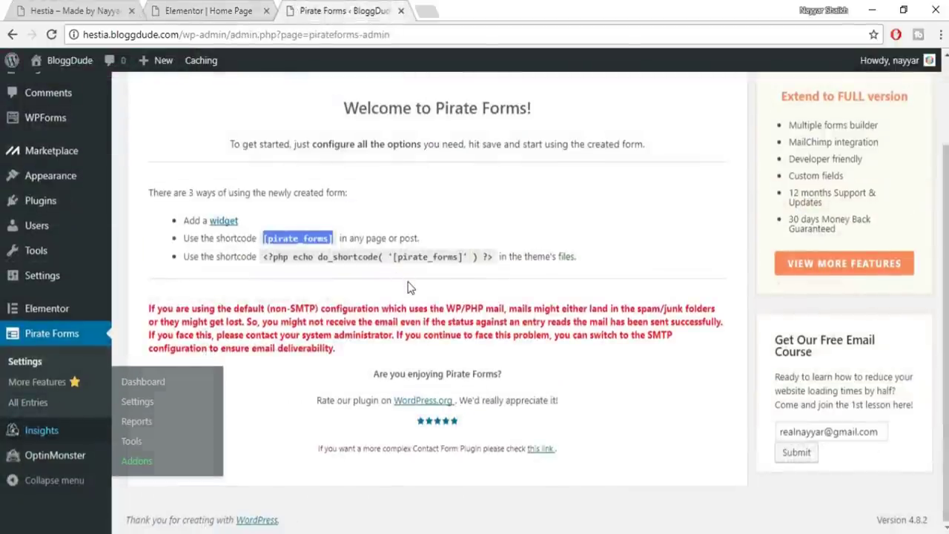
{"action": "scroll", "coordinate": [44, 367], "scroll_direction": "up", "scroll_amount": 3}
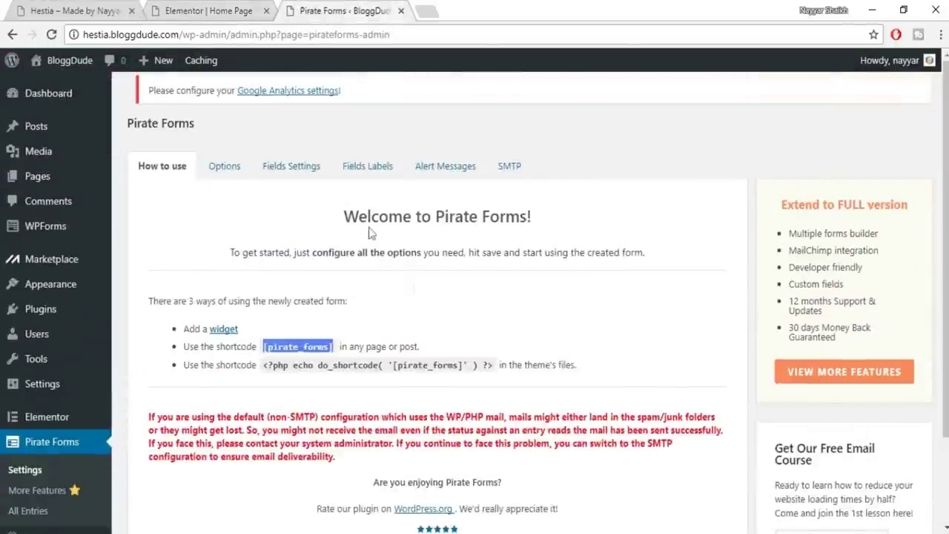
{"action": "left_click", "coordinate": [234, 182]}
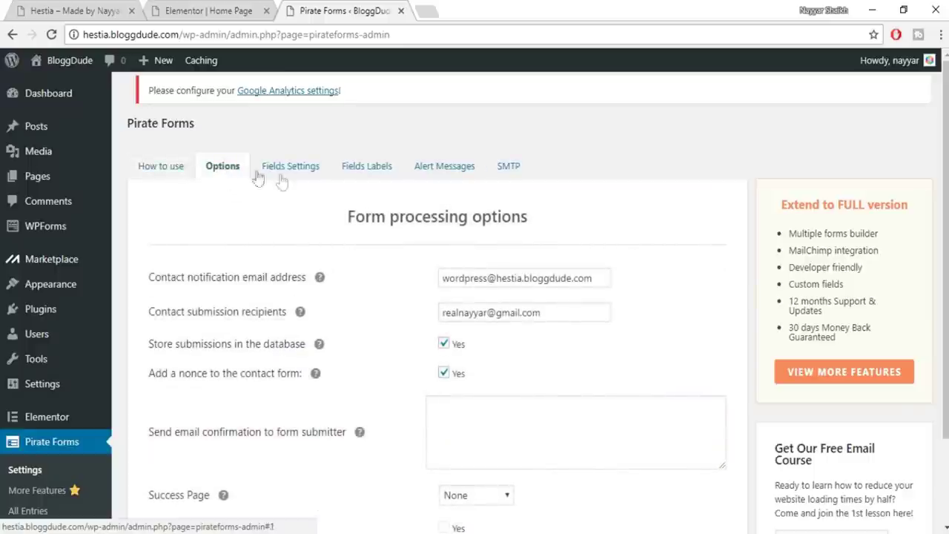
{"action": "left_click_drag", "start_coordinate": [593, 278], "coordinate": [423, 282]}
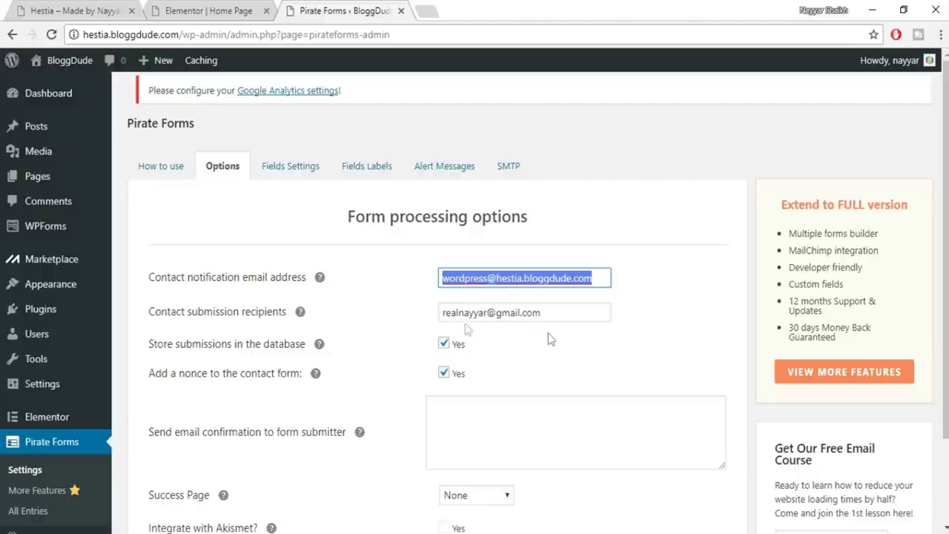
{"action": "scroll", "coordinate": [587, 335], "scroll_direction": "down", "scroll_amount": 2}
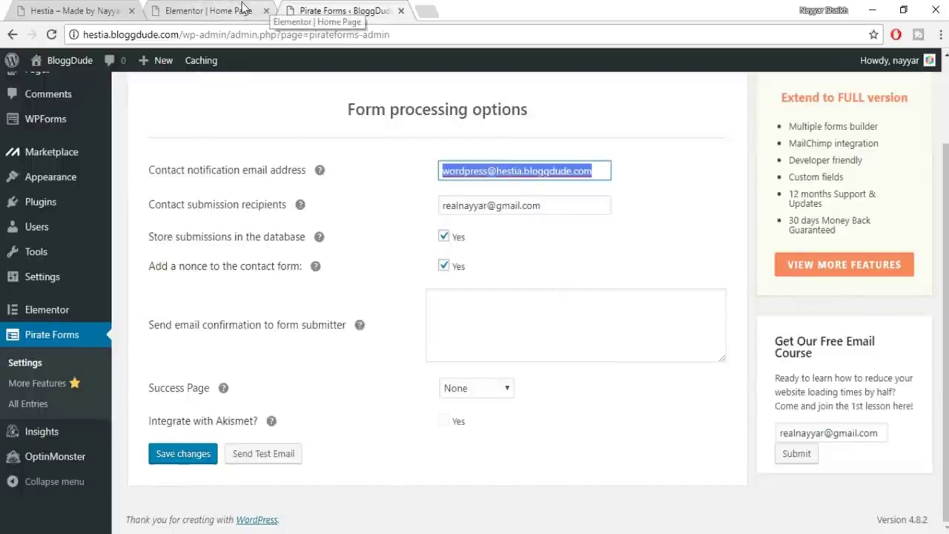
{"action": "scroll", "coordinate": [442, 167], "scroll_direction": "up", "scroll_amount": 2}
In Fields Settings, keep Subject as Required and set the spam trap to No
{"action": "left_click", "coordinate": [290, 175]}
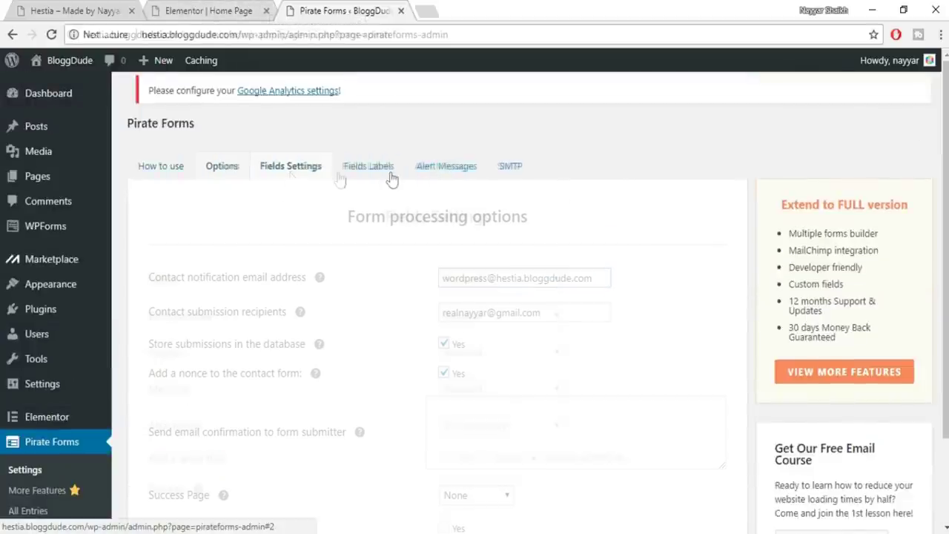
{"action": "scroll", "coordinate": [522, 299], "scroll_direction": "down", "scroll_amount": 2}
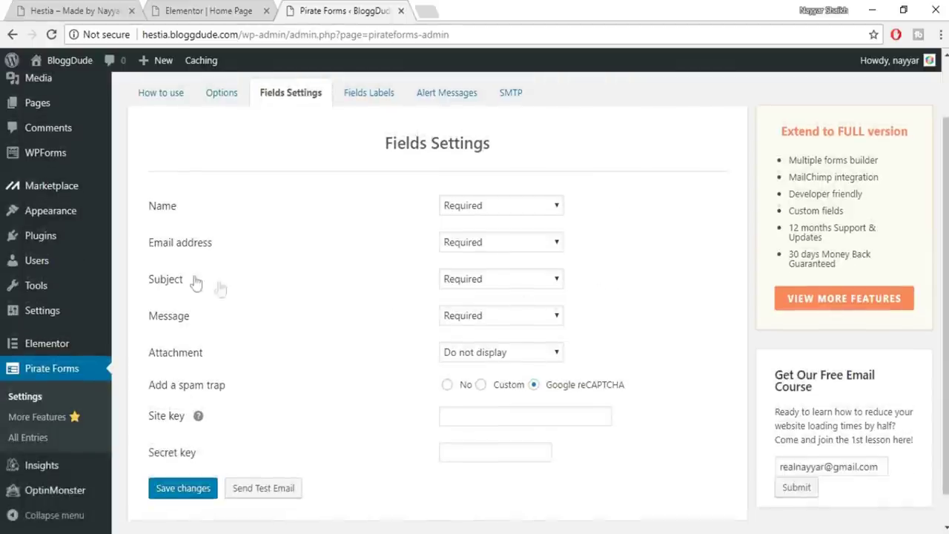
{"action": "left_click", "coordinate": [514, 280]}
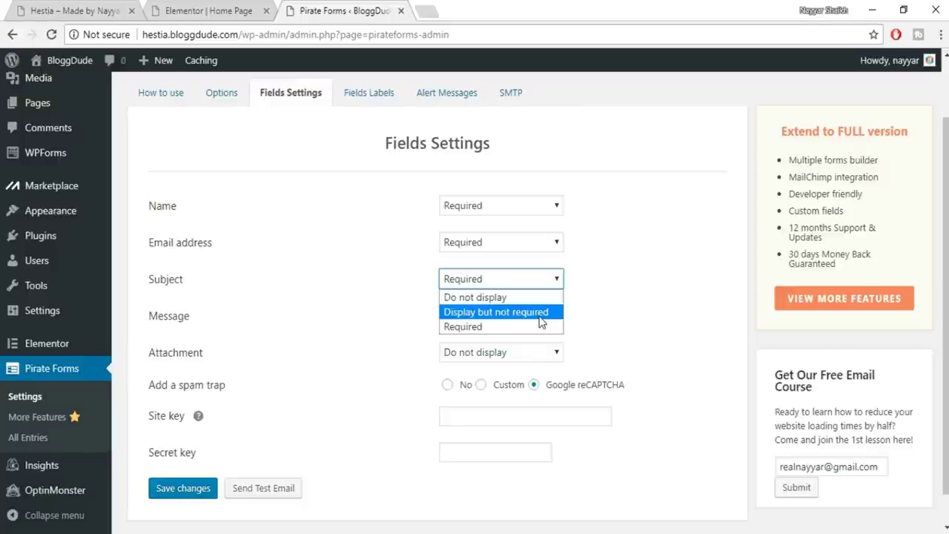
{"action": "left_click", "coordinate": [731, 287]}
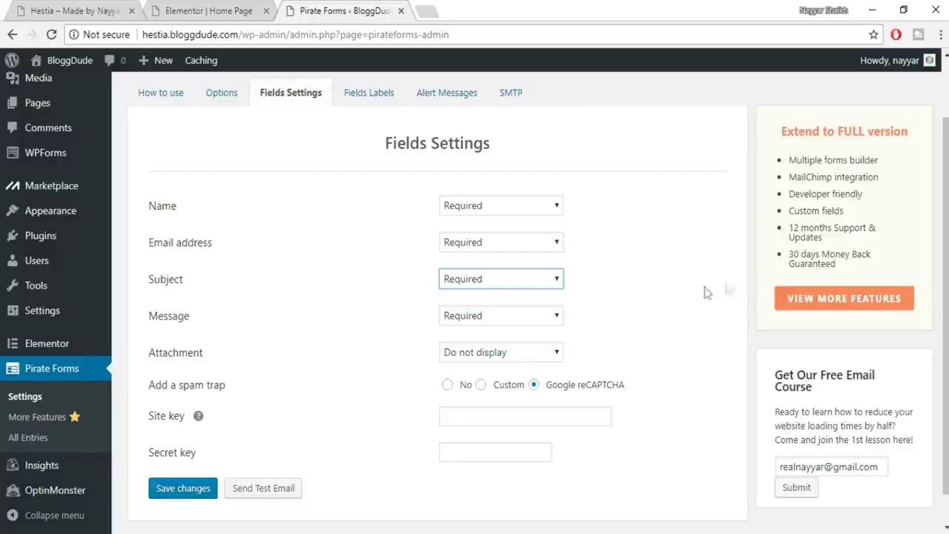
{"action": "scroll", "coordinate": [586, 355], "scroll_direction": "down", "scroll_amount": 1}
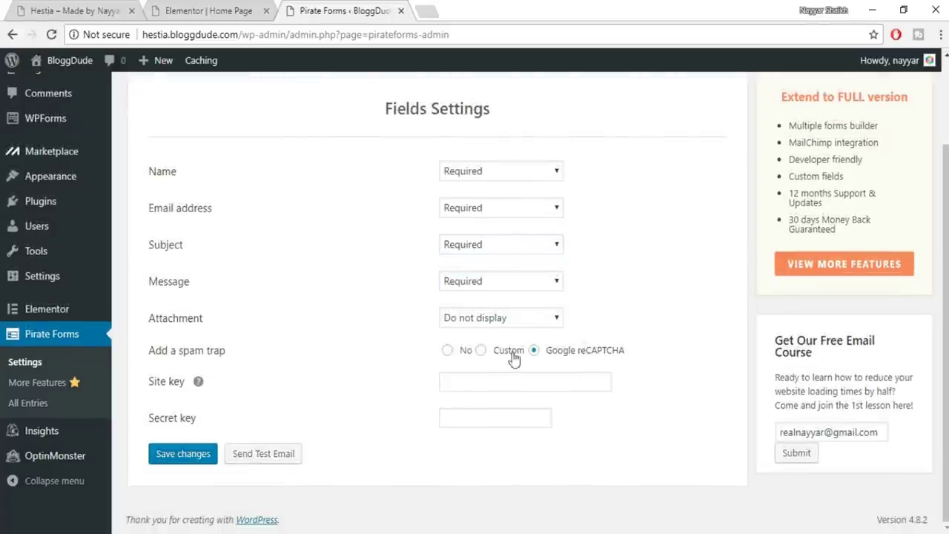
{"action": "left_click", "coordinate": [448, 350]}
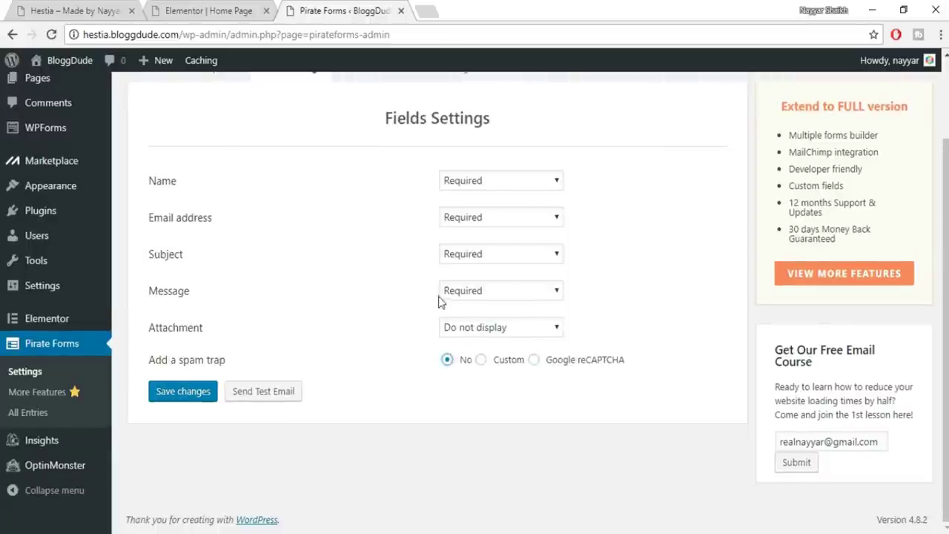
{"action": "scroll", "coordinate": [408, 186], "scroll_direction": "up", "scroll_amount": 3}
Check the Fields Labels and save the Pirate Forms settings
{"action": "left_click", "coordinate": [384, 178]}
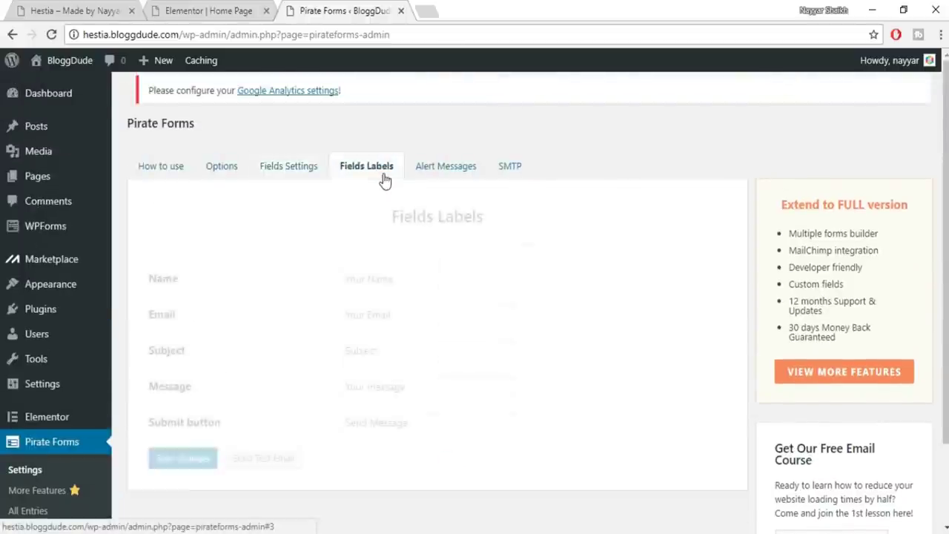
{"action": "left_click", "coordinate": [185, 8]}
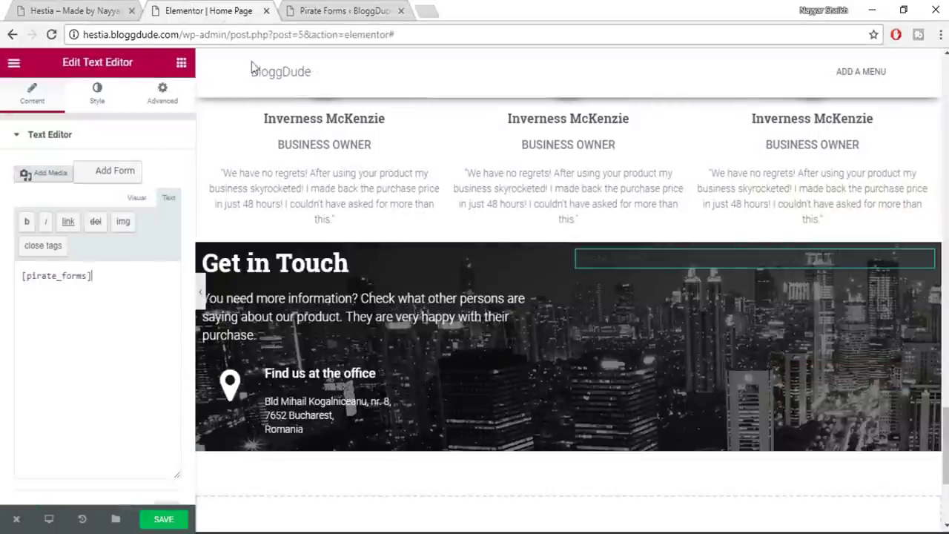
{"action": "left_click", "coordinate": [319, 9]}
{"action": "left_click", "coordinate": [180, 461]}
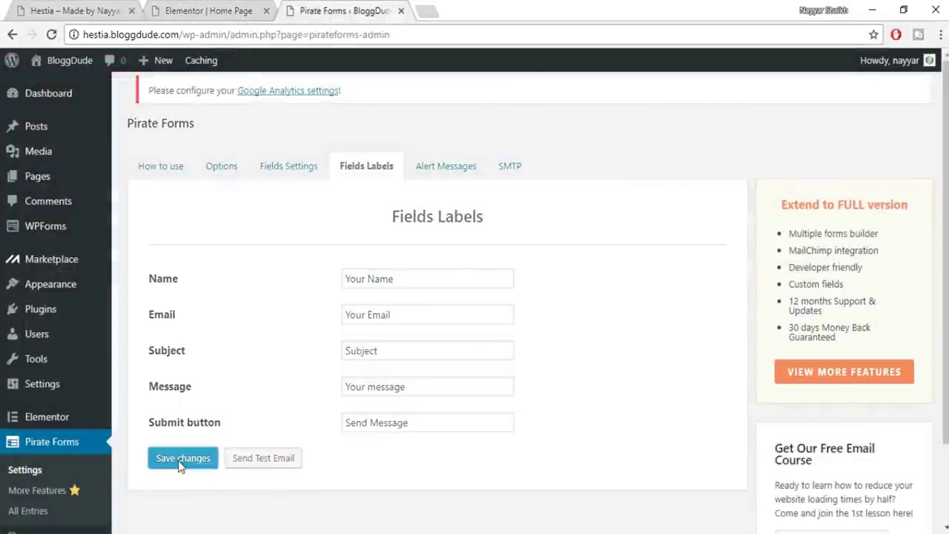
{"action": "left_click", "coordinate": [215, 10]}
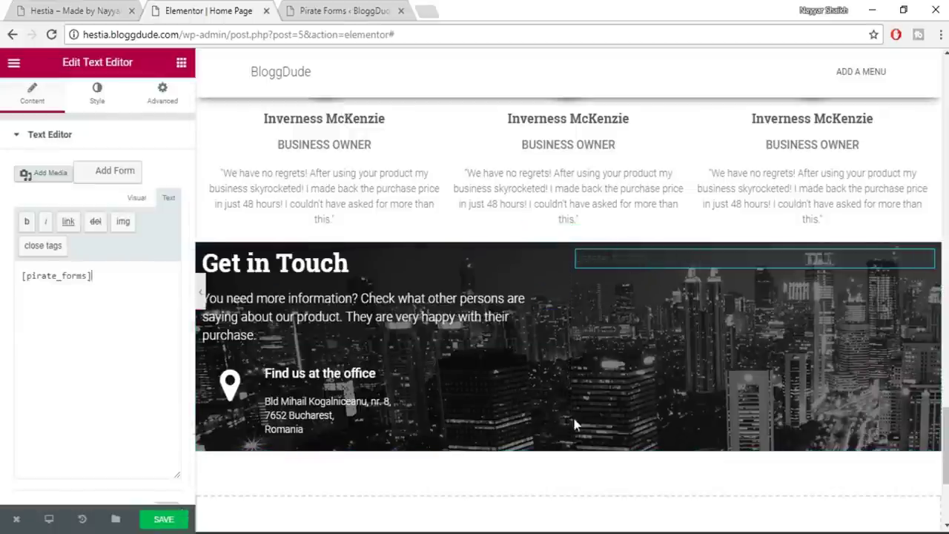
Close the text block settings so the form renders, and view the live Contact Us form
{"action": "left_click", "coordinate": [183, 64]}
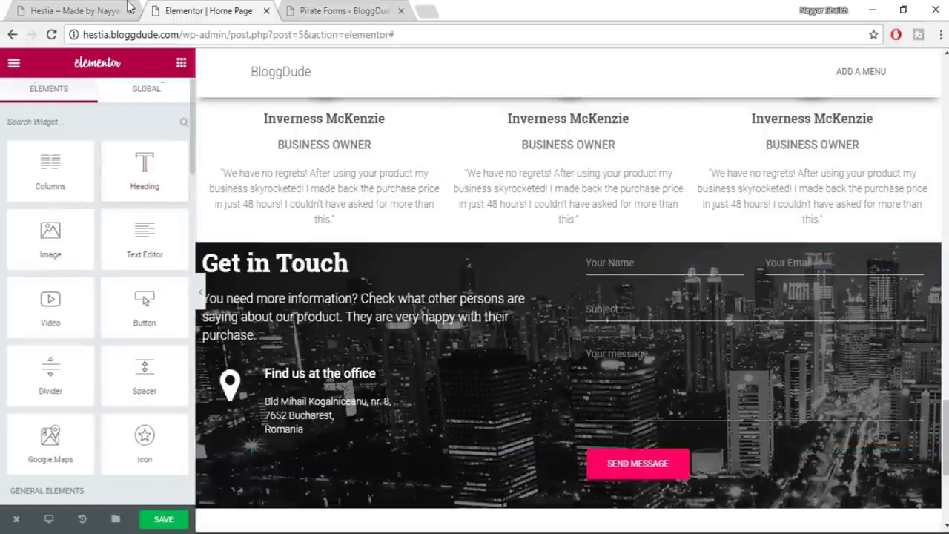
{"action": "left_click", "coordinate": [46, 7]}
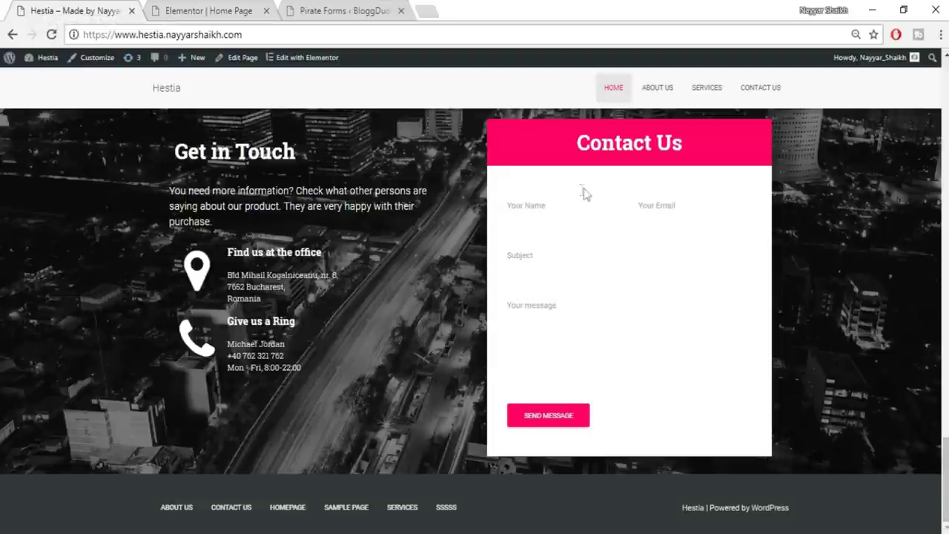
{"action": "left_click_drag", "start_coordinate": [562, 161], "coordinate": [726, 132]}
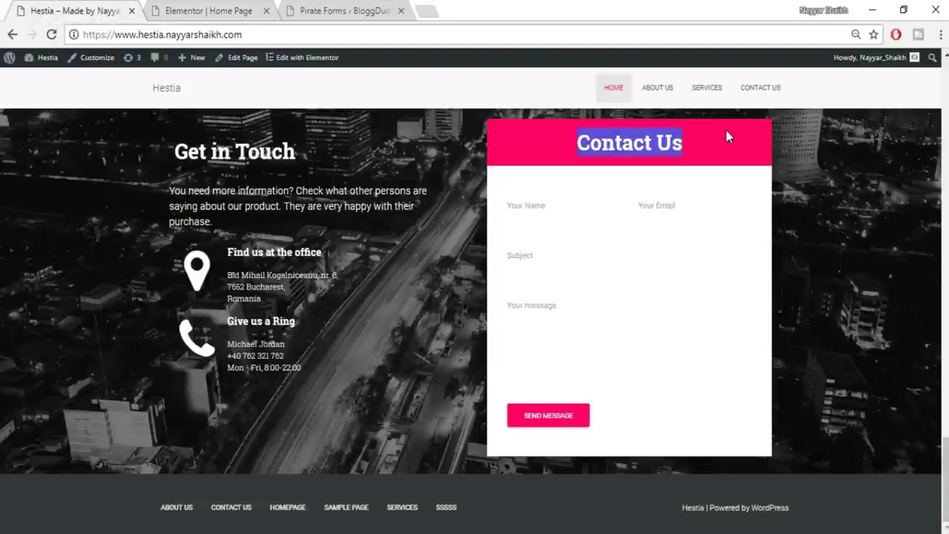
{"action": "left_click", "coordinate": [726, 140]}
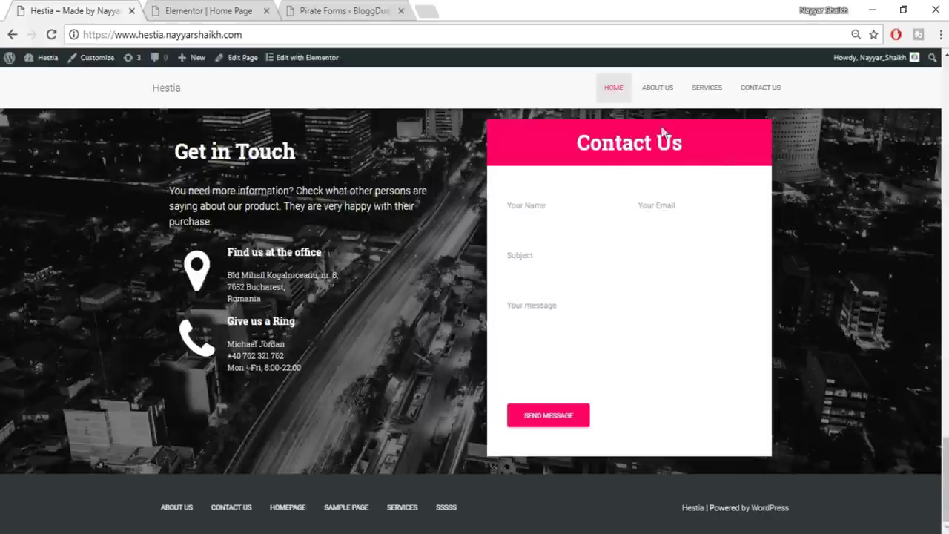
Back in Elementor, drag a Heading widget over the contact form area
{"action": "key", "text": "ctrl+Tab"}
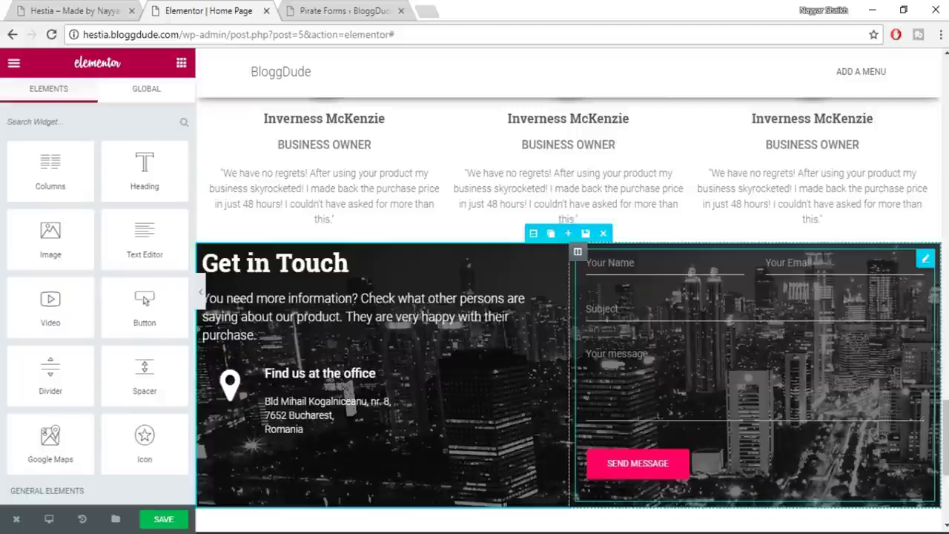
{"action": "key", "text": "ctrl+shift+Tab"}
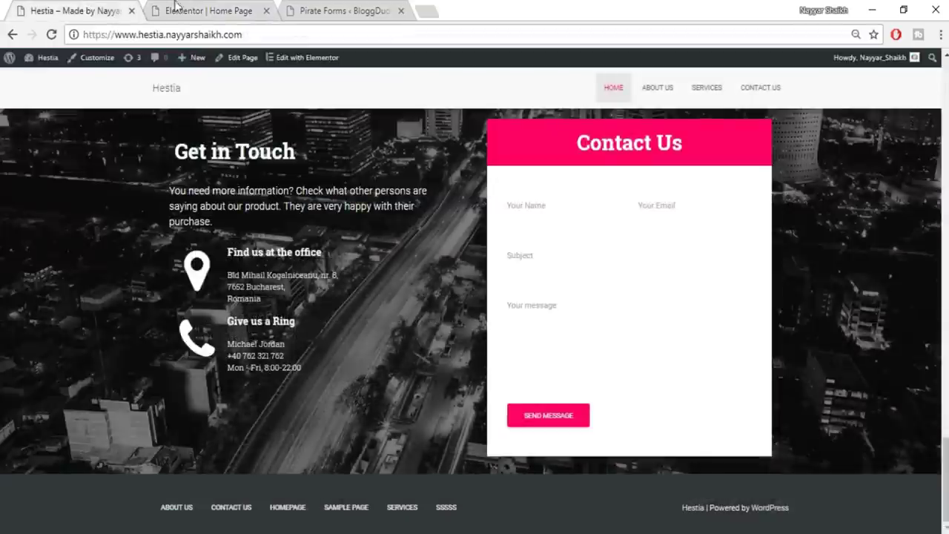
{"action": "key", "text": "ctrl+Tab"}
{"action": "left_click_drag", "start_coordinate": [144, 167], "coordinate": [697, 287]}
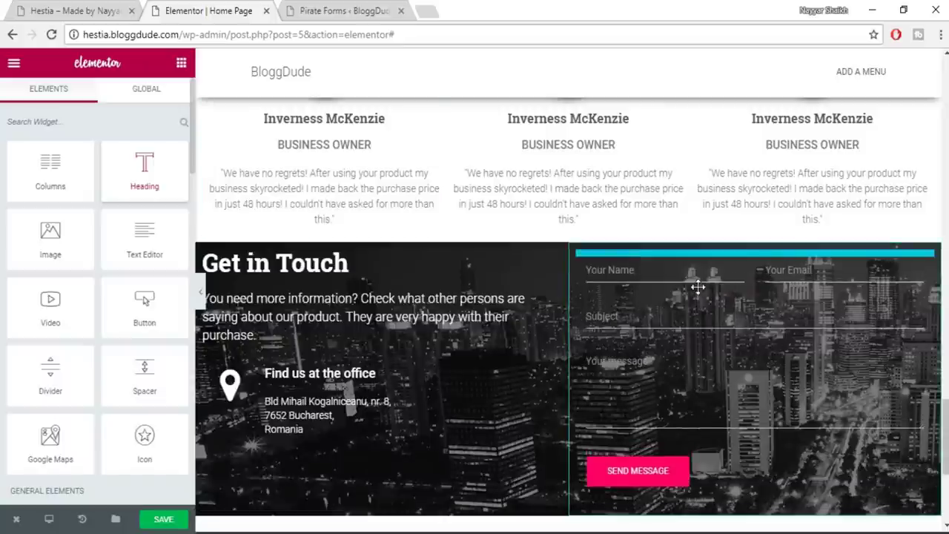
Paste 'Contact Us' from the live site as the heading title and centre-align it
{"action": "left_click", "coordinate": [52, 34]}
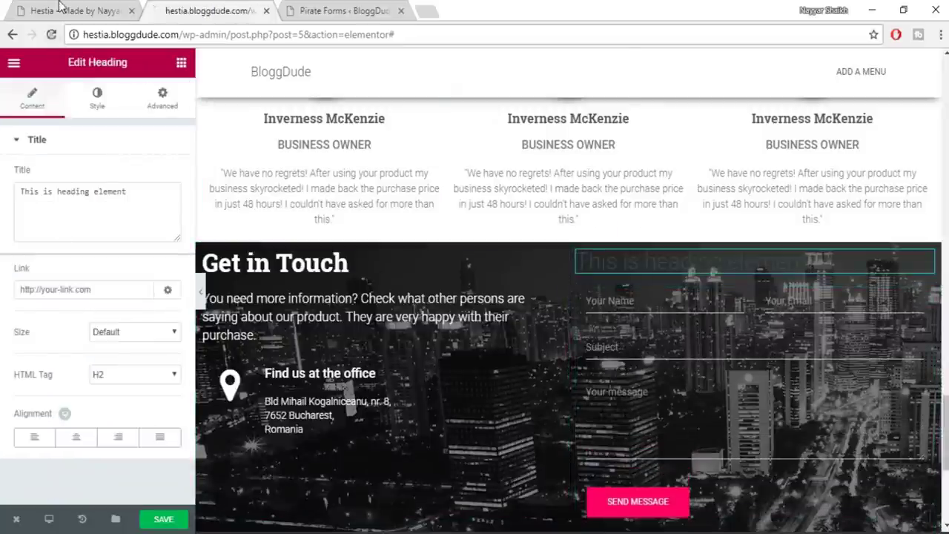
{"action": "left_click", "coordinate": [574, 113]}
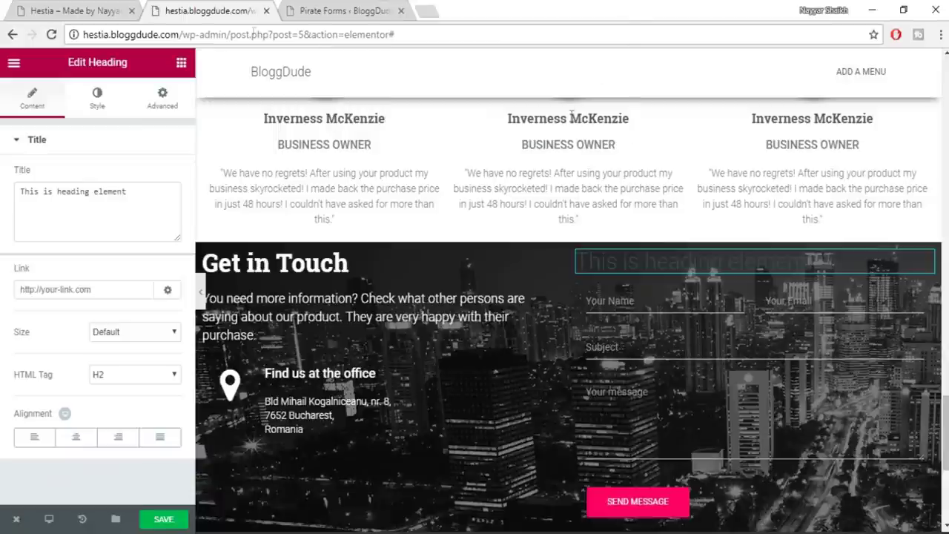
{"action": "left_click", "coordinate": [30, 9]}
{"action": "triple_click", "coordinate": [550, 150]}
{"action": "key", "text": "ctrl+c"}
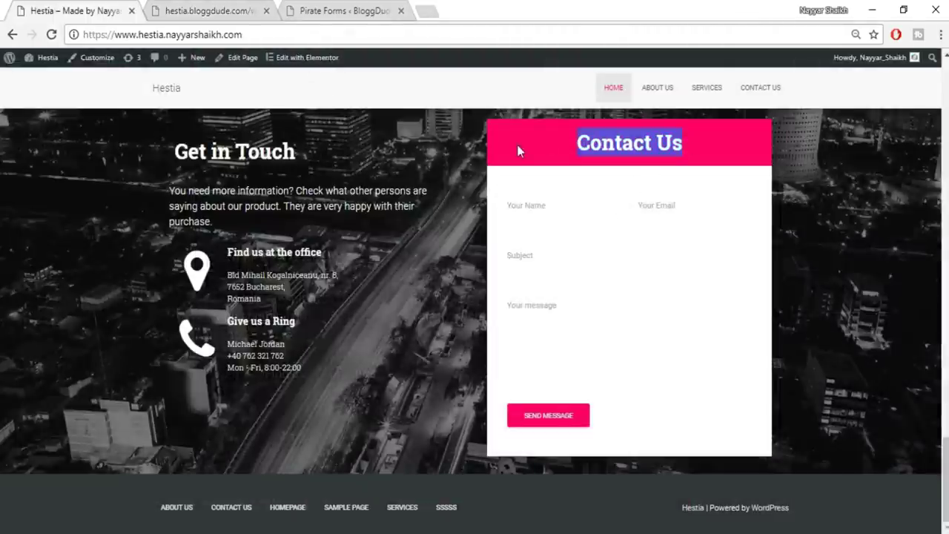
{"action": "left_click", "coordinate": [215, 10]}
{"action": "triple_click", "coordinate": [90, 226]}
{"action": "key", "text": "ctrl+v"}
{"action": "left_click", "coordinate": [81, 441]}
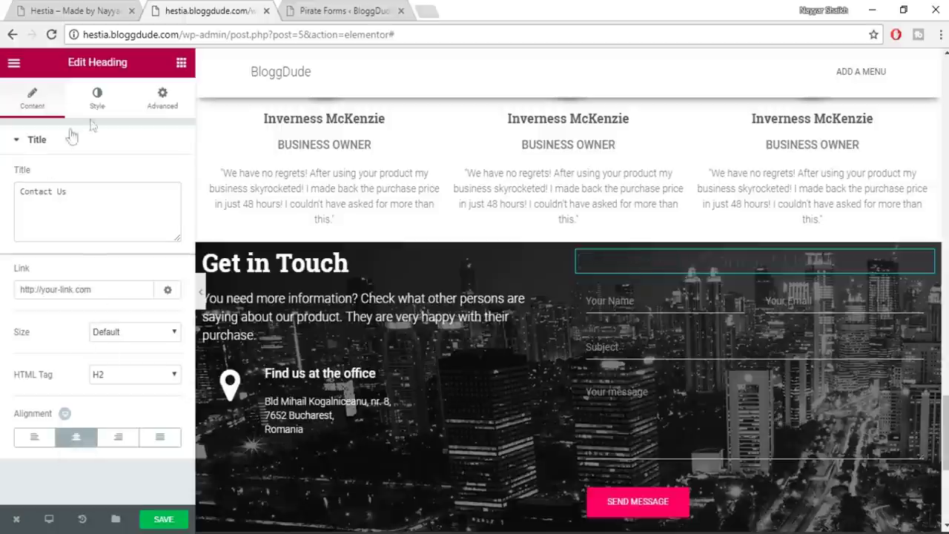
Set the Contact Us heading text colour to white
{"action": "left_click", "coordinate": [96, 103]}
{"action": "left_click", "coordinate": [164, 174]}
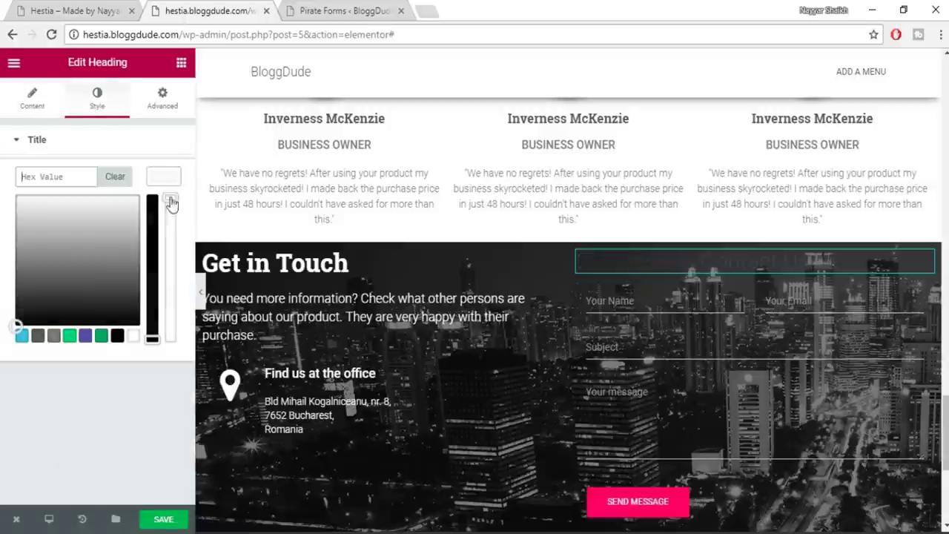
{"action": "left_click", "coordinate": [134, 337]}
{"action": "left_click", "coordinate": [164, 175]}
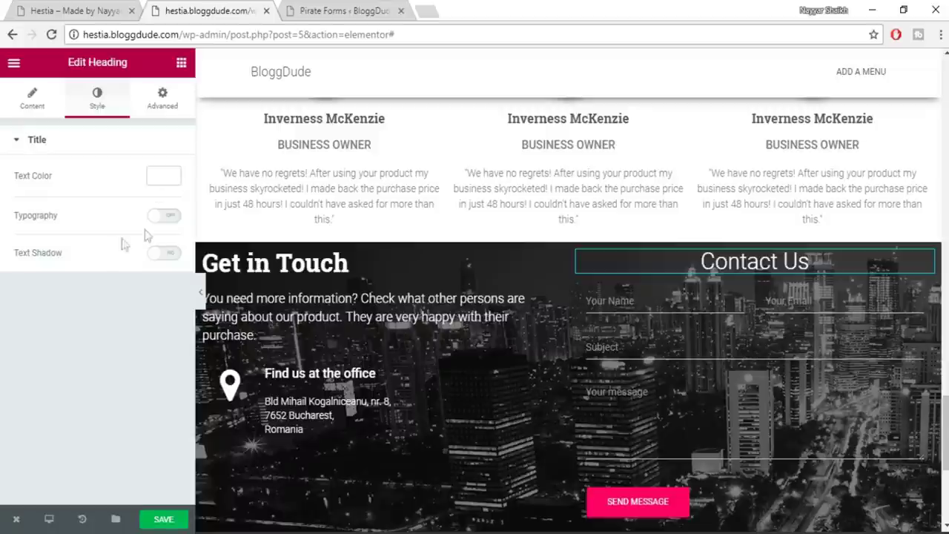
Give the heading custom typography: size 35, weight 600, Roboto Slab font
{"action": "left_click", "coordinate": [164, 216]}
{"action": "left_click", "coordinate": [157, 277]}
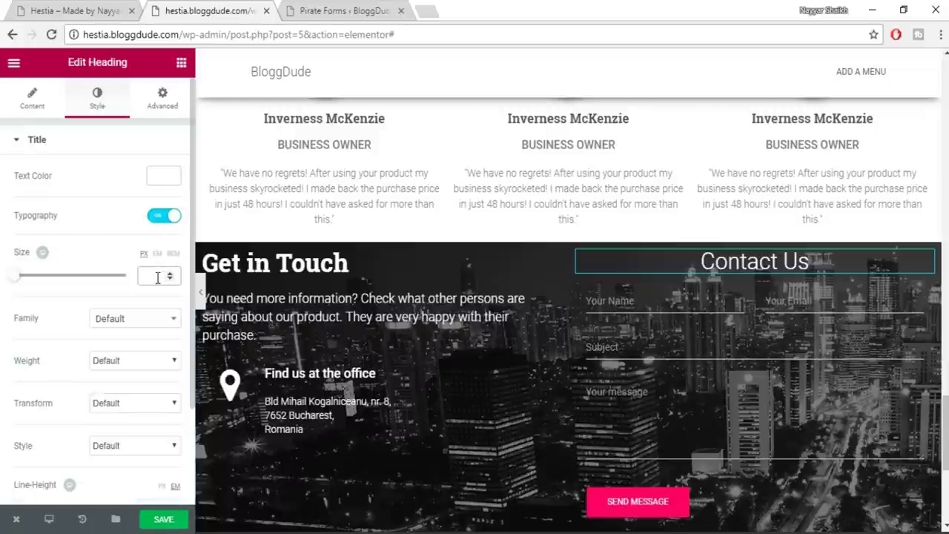
{"action": "type", "text": "35"}
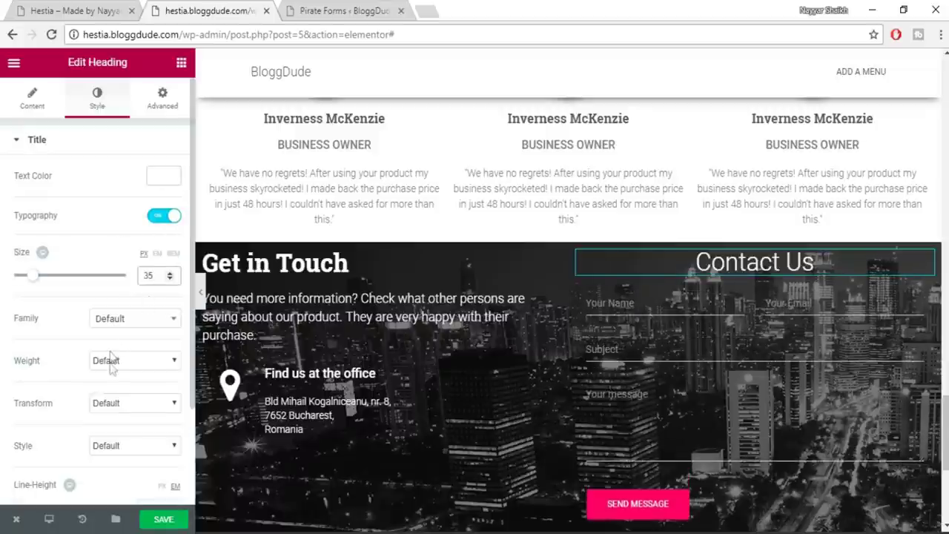
{"action": "left_click", "coordinate": [113, 360]}
{"action": "left_click", "coordinate": [113, 438]}
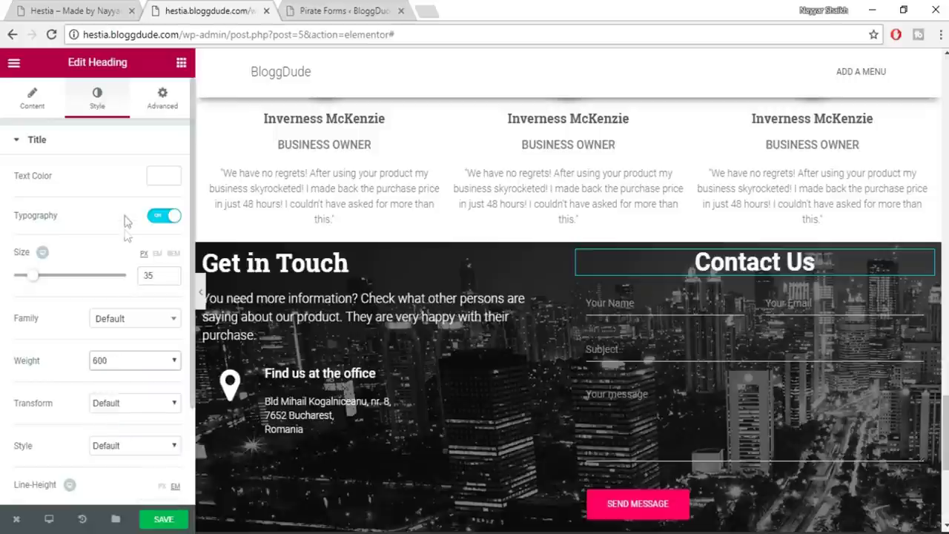
{"action": "left_click", "coordinate": [131, 324]}
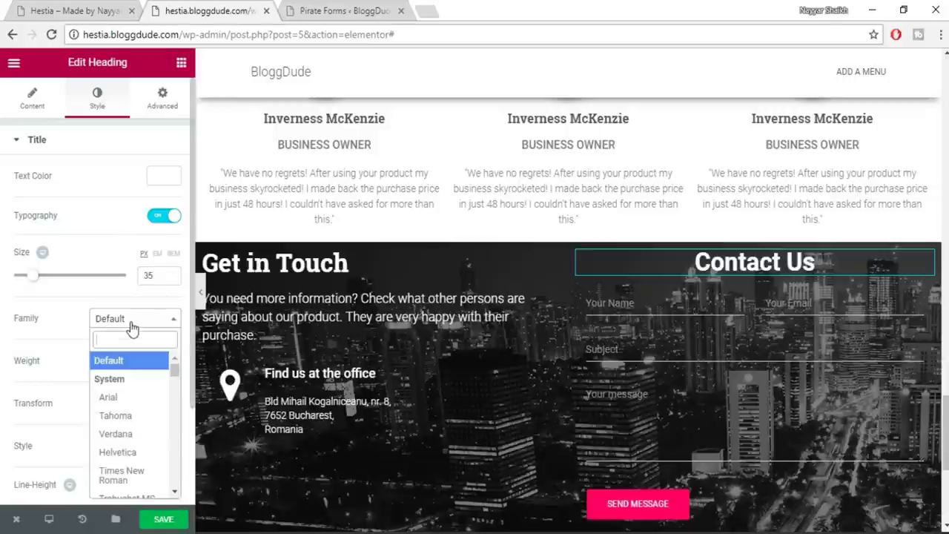
{"action": "type", "text": "robo"}
{"action": "key", "text": "Down"}
{"action": "key", "text": "Down"}
{"action": "key", "text": "Down"}
{"action": "key", "text": "Return"}
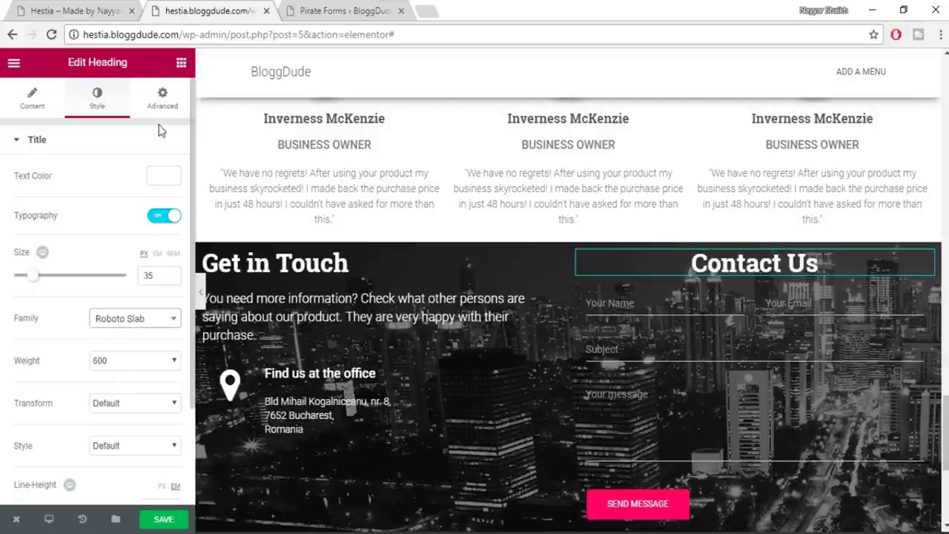
{"action": "scroll", "coordinate": [111, 208], "scroll_direction": "down", "scroll_amount": 2}
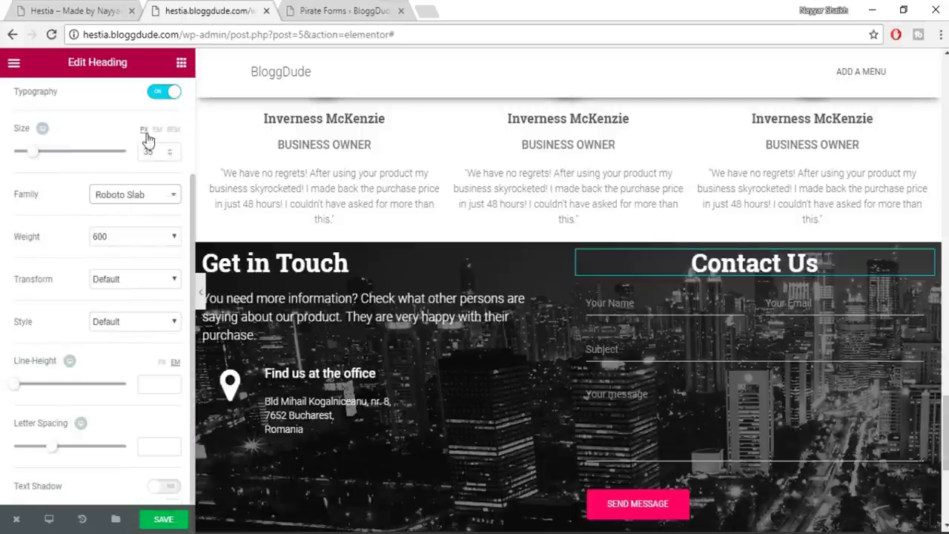
{"action": "scroll", "coordinate": [174, 134], "scroll_direction": "up", "scroll_amount": 2}
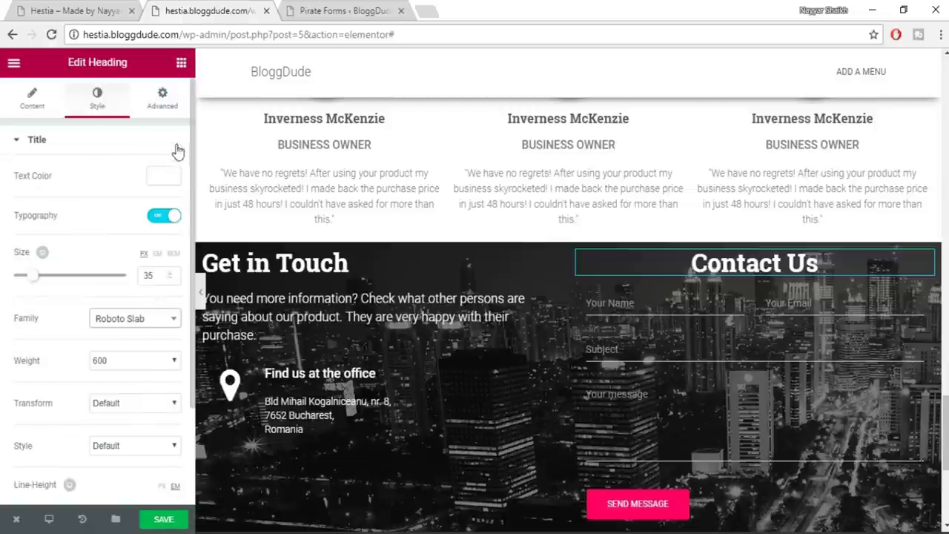
{"action": "left_click", "coordinate": [162, 96]}
{"action": "left_click", "coordinate": [75, 9]}
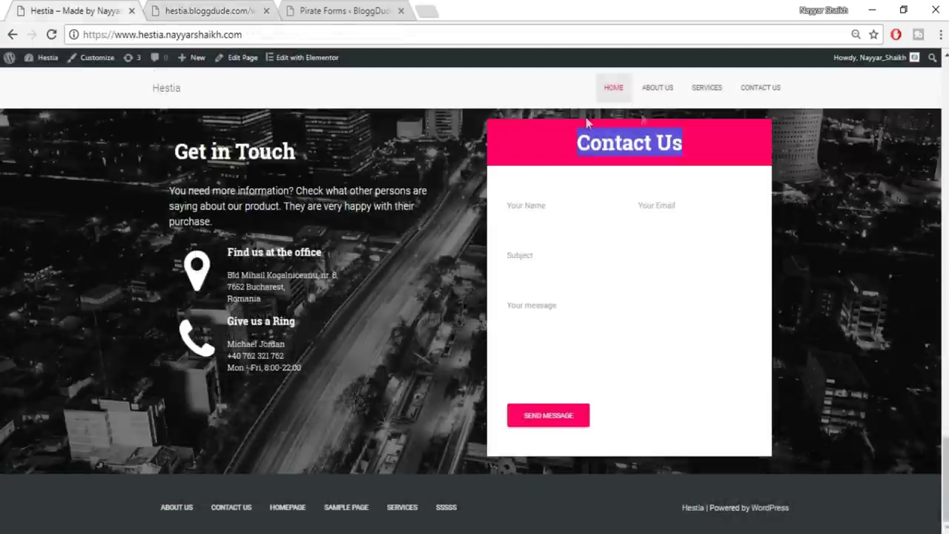
Set the heading's classic background colour to #e91e63 copied from the notes
{"action": "left_click", "coordinate": [739, 132]}
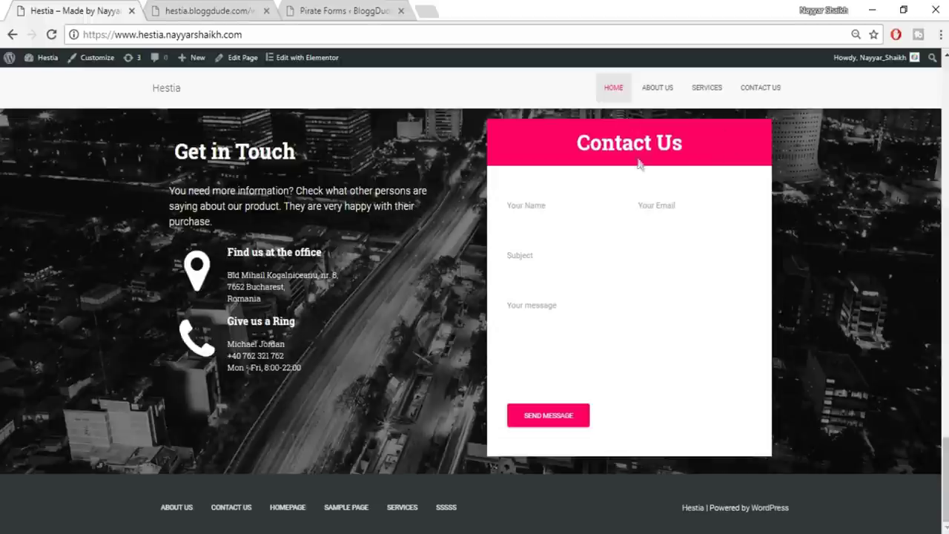
{"action": "left_click", "coordinate": [217, 12]}
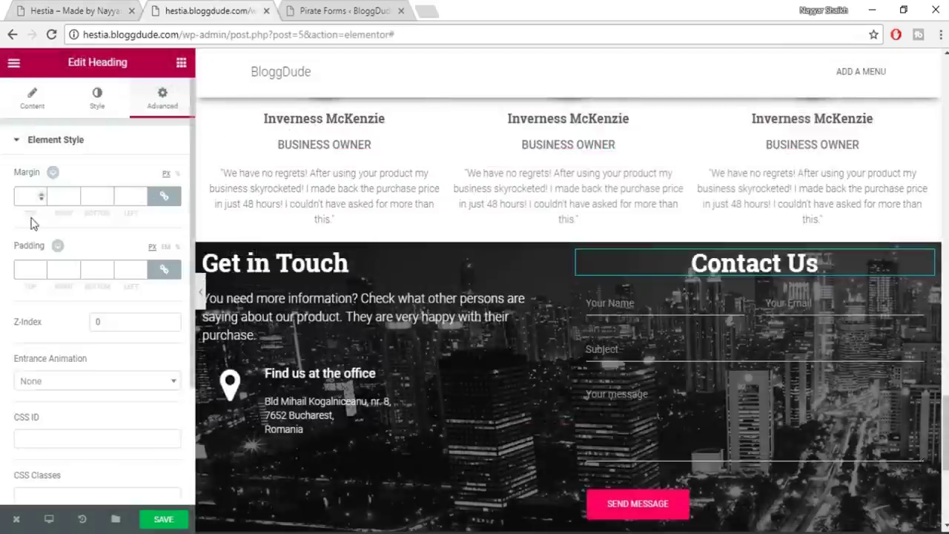
{"action": "scroll", "coordinate": [27, 272], "scroll_direction": "down", "scroll_amount": 3}
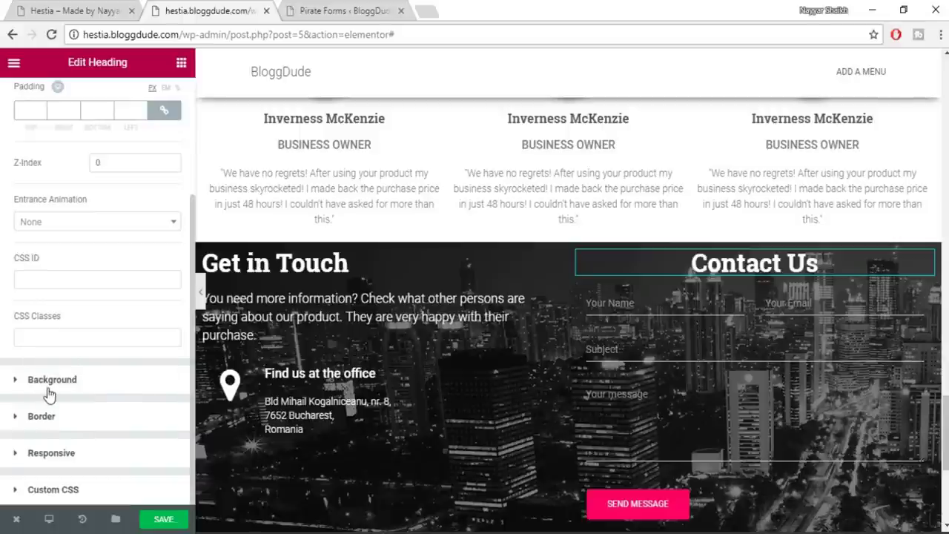
{"action": "left_click", "coordinate": [47, 389]}
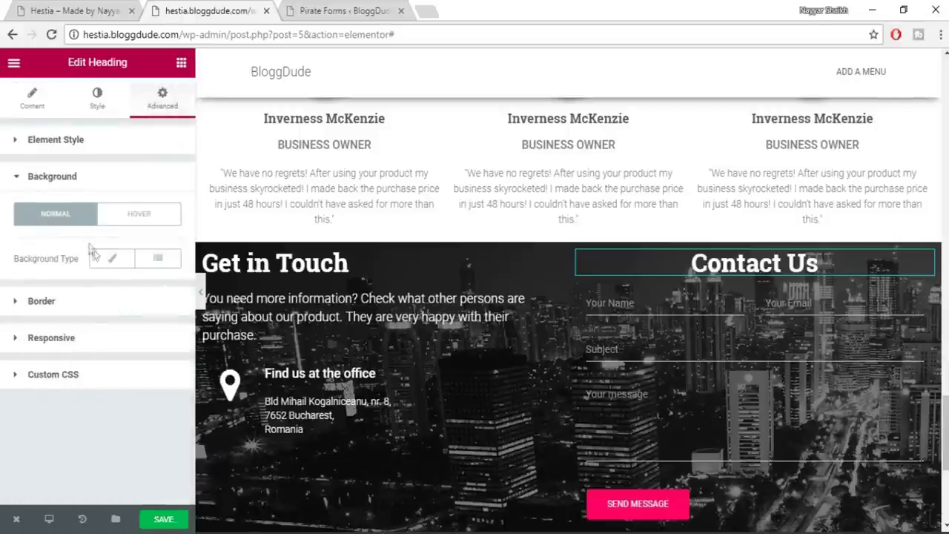
{"action": "left_click", "coordinate": [112, 258]}
{"action": "left_click", "coordinate": [164, 301]}
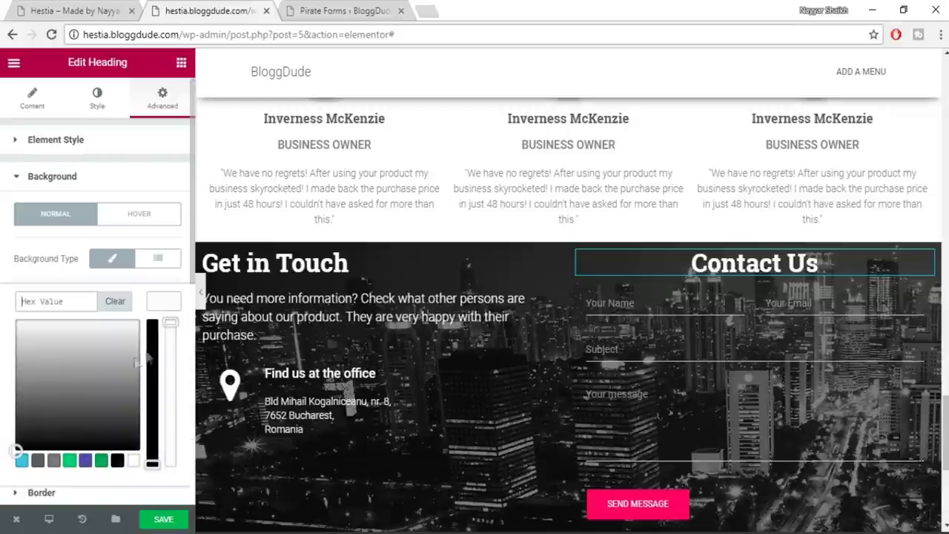
{"action": "key", "text": "alt+Tab"}
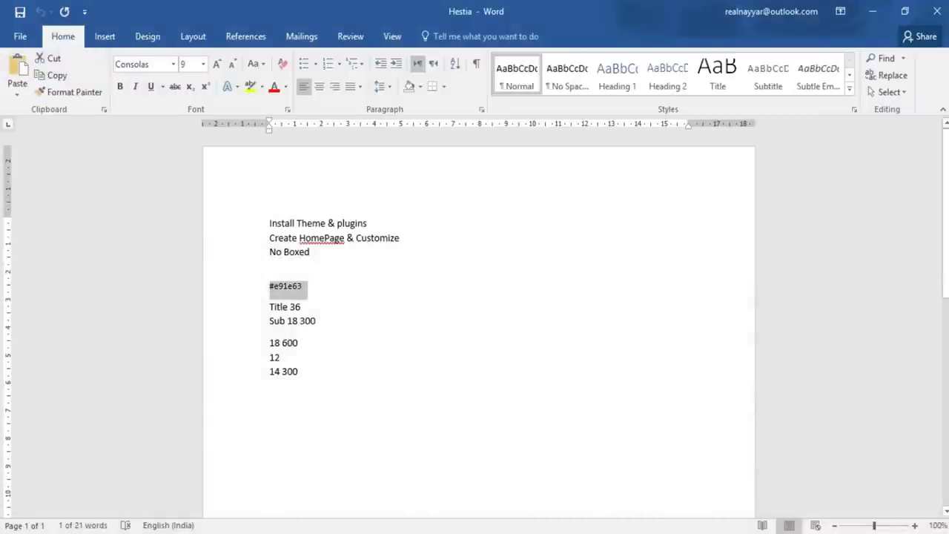
{"action": "key", "text": "ctrl+c"}
{"action": "key", "text": "alt+Tab"}
{"action": "left_click", "coordinate": [70, 299]}
{"action": "key", "text": "ctrl+v"}
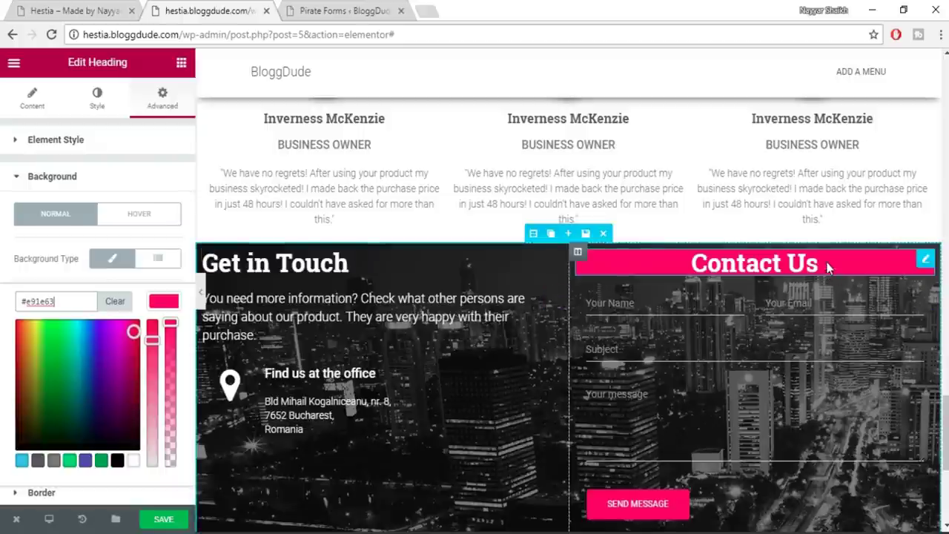
Unlink the heading's padding and set Top and Bottom to 20 px
{"action": "key", "text": "alt+space"}
{"action": "key", "text": "ctrl+shift+Tab"}
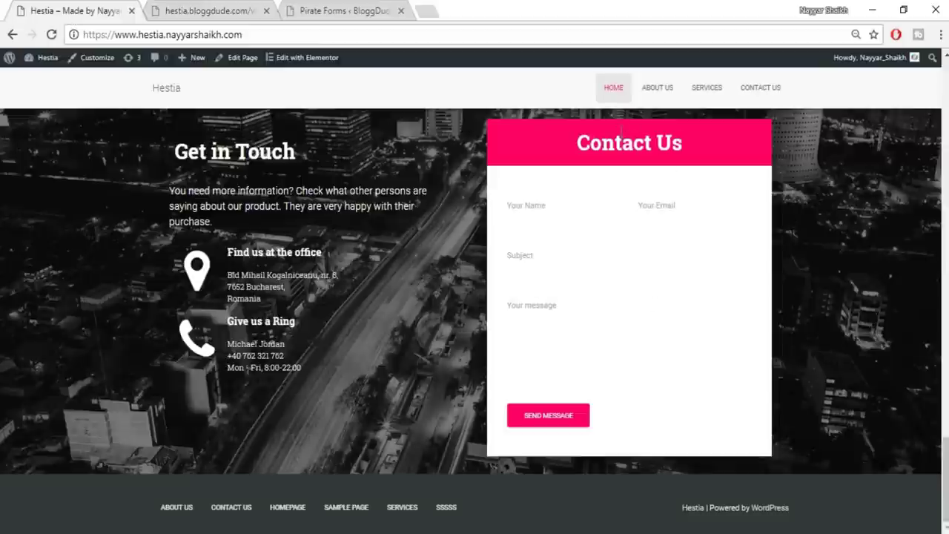
{"action": "left_click", "coordinate": [200, 8]}
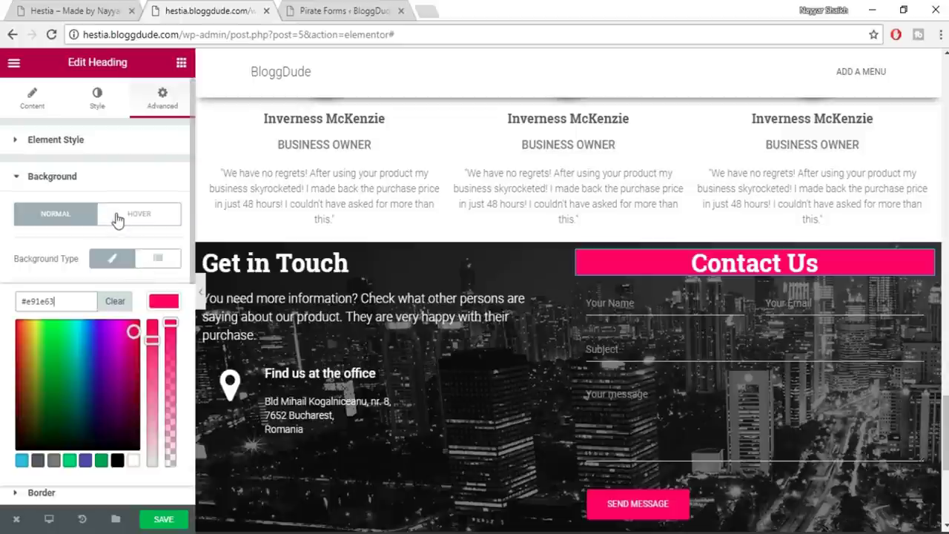
{"action": "left_click", "coordinate": [141, 148]}
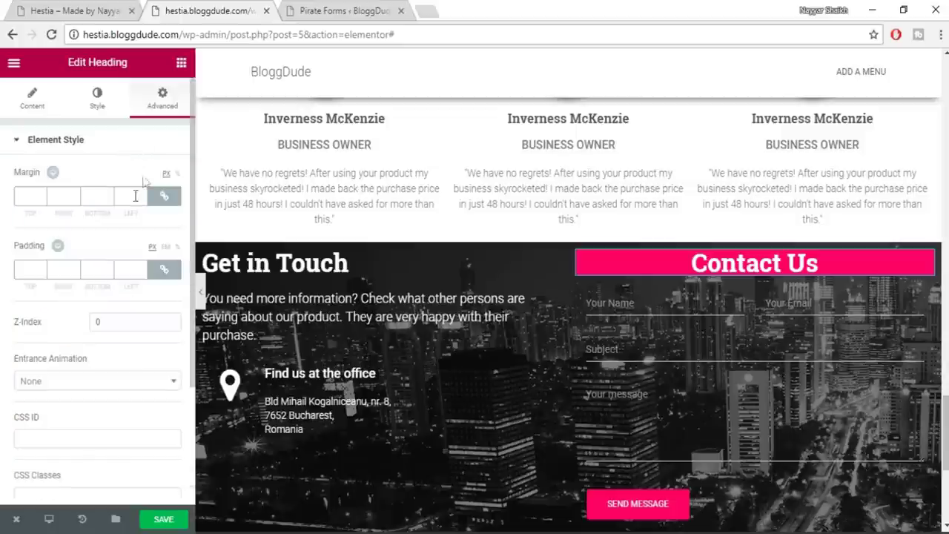
{"action": "left_click", "coordinate": [164, 269]}
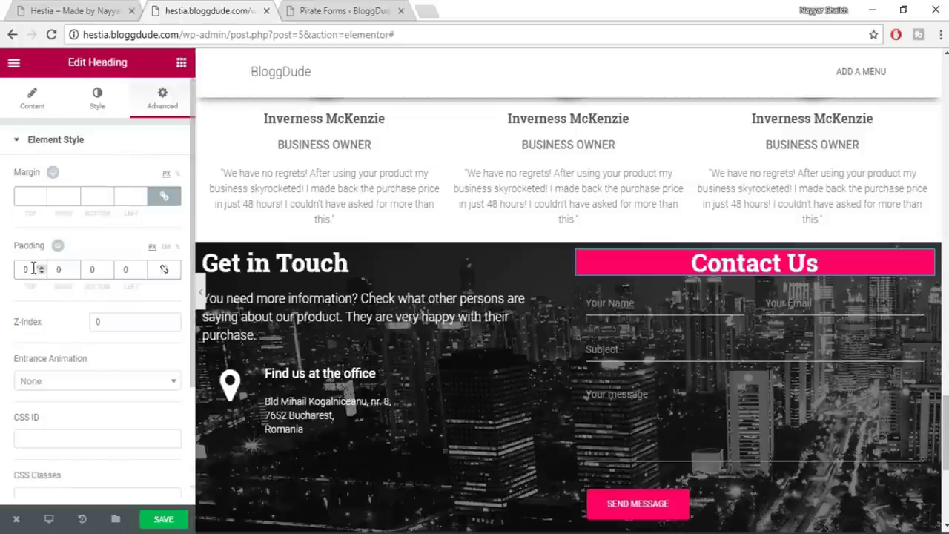
{"action": "double_click", "coordinate": [28, 273]}
{"action": "type", "text": "3"}
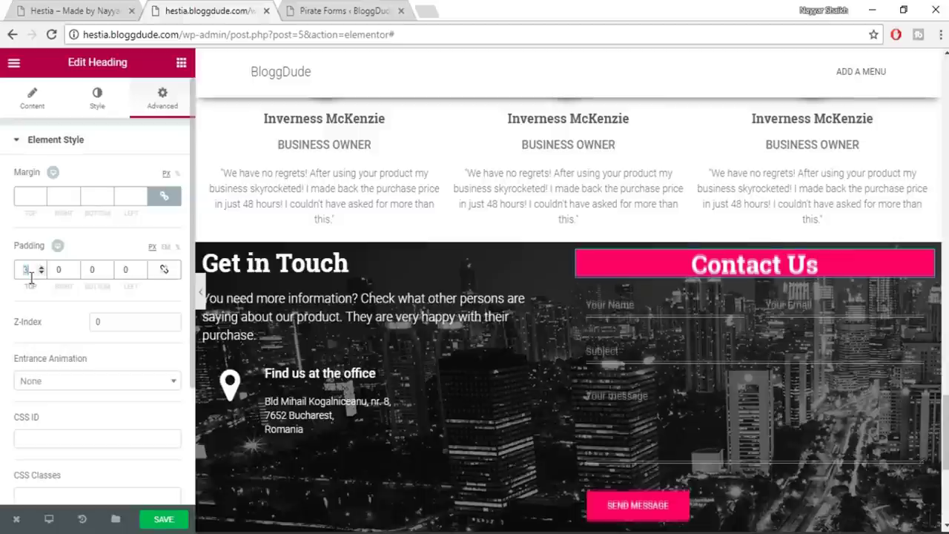
{"action": "type", "text": "20"}
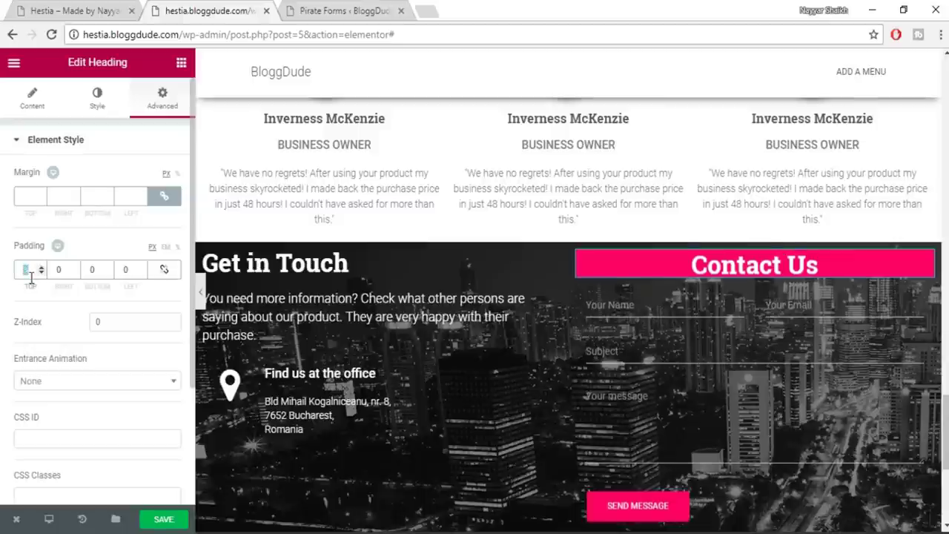
{"action": "key", "text": "Tab"}
{"action": "key", "text": "Tab"}
{"action": "type", "text": "20"}
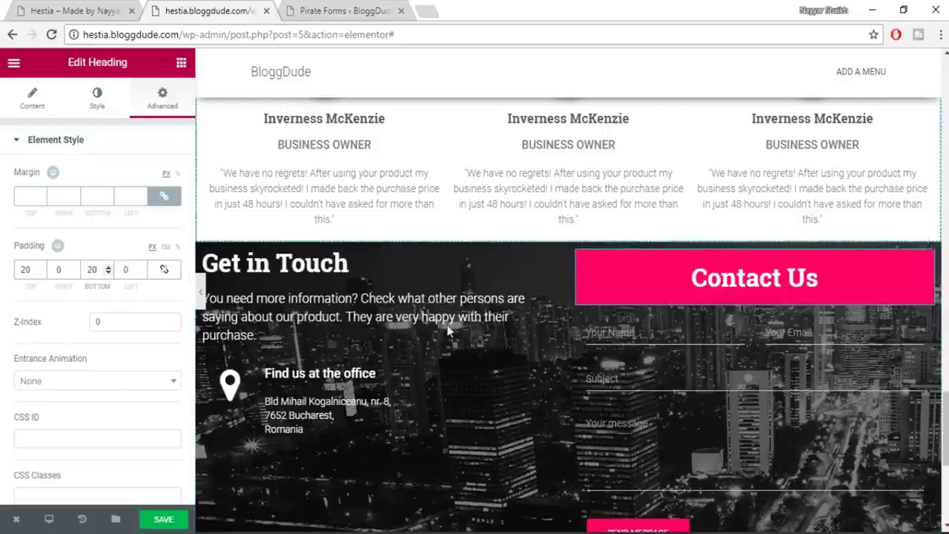
Save the Elementor page
{"action": "scroll", "coordinate": [264, 334], "scroll_direction": "down", "scroll_amount": 1}
{"action": "left_click", "coordinate": [162, 519]}
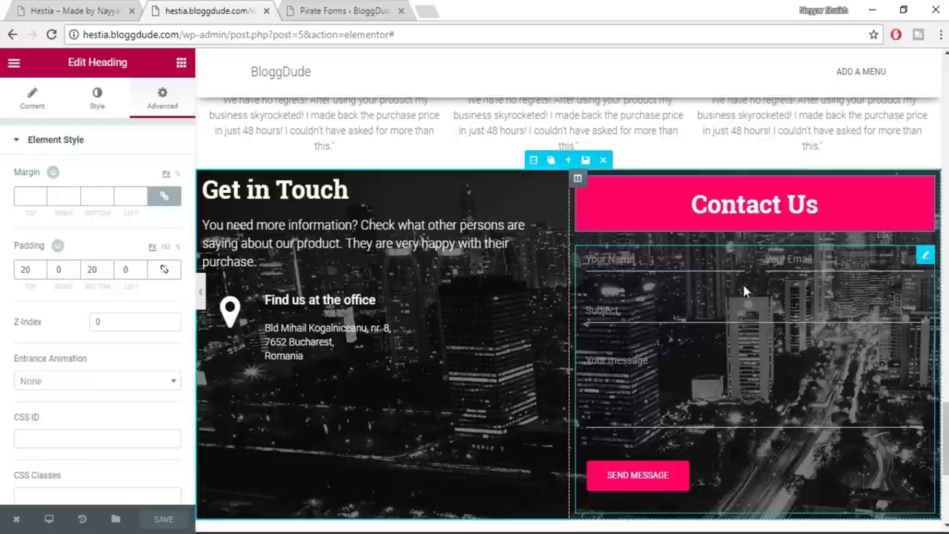
{"action": "left_click", "coordinate": [745, 292]}
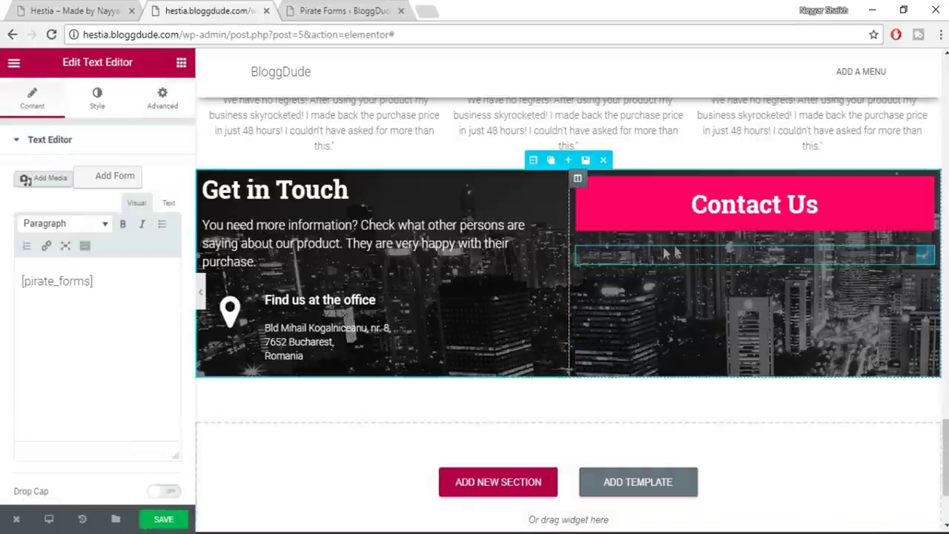
Give the [pirate_forms] text block a classic white background
{"action": "left_click", "coordinate": [98, 108]}
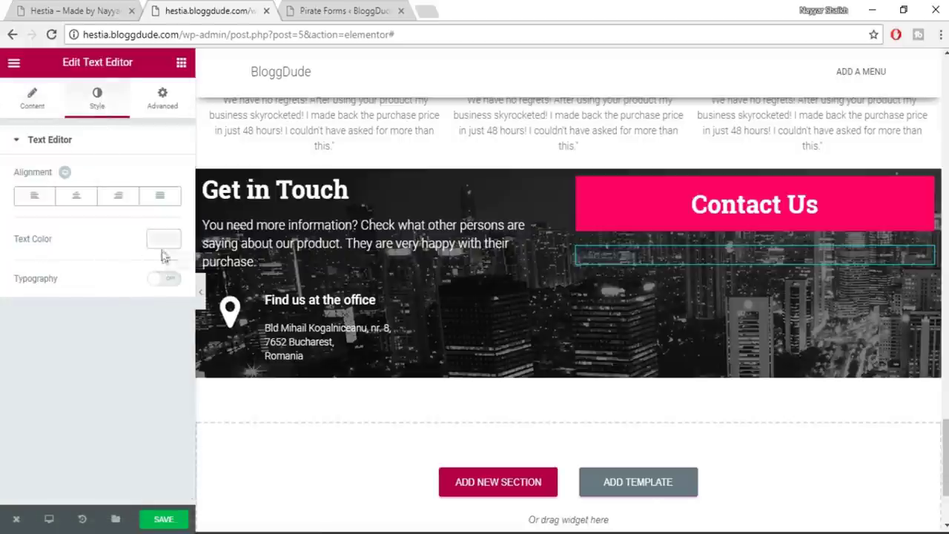
{"action": "left_click", "coordinate": [152, 103]}
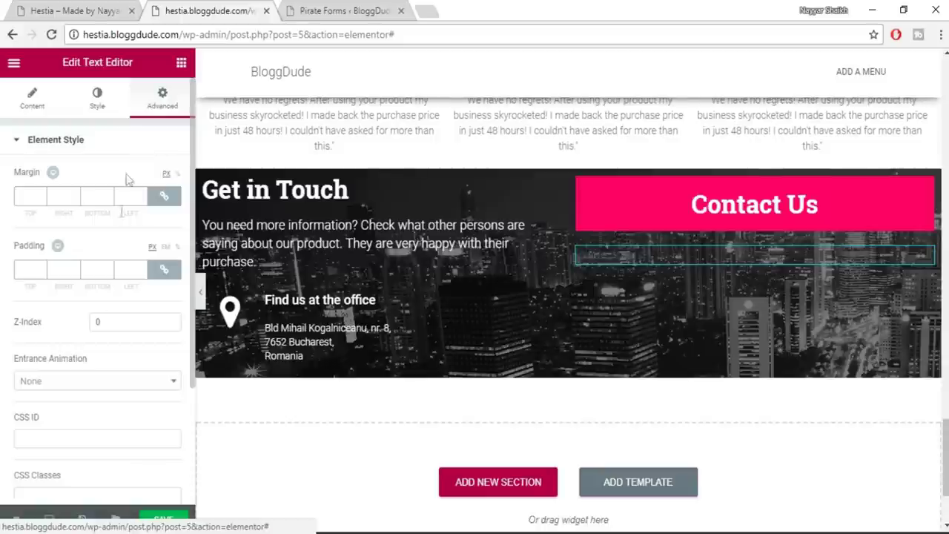
{"action": "scroll", "coordinate": [107, 343], "scroll_direction": "down", "scroll_amount": 1}
{"action": "scroll", "coordinate": [111, 355], "scroll_direction": "down", "scroll_amount": 1}
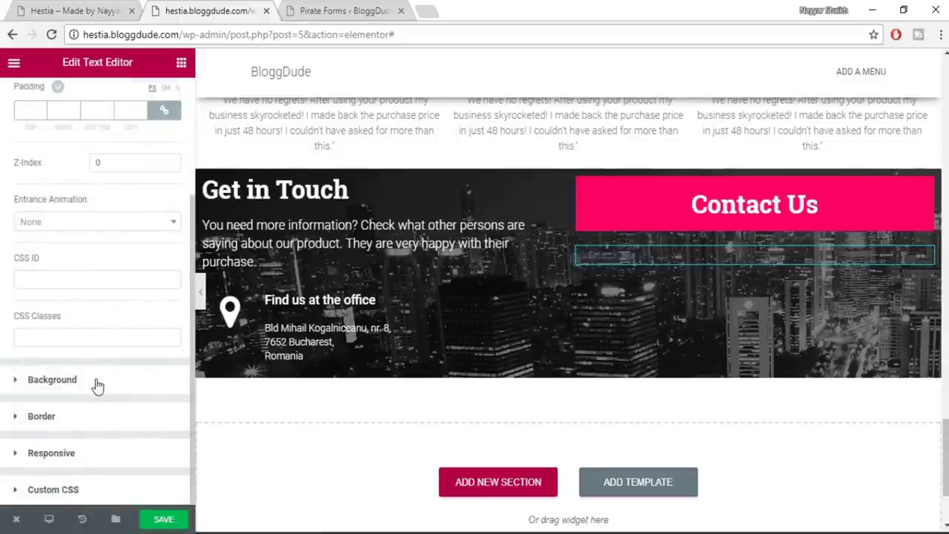
{"action": "left_click", "coordinate": [96, 380]}
{"action": "left_click", "coordinate": [111, 257]}
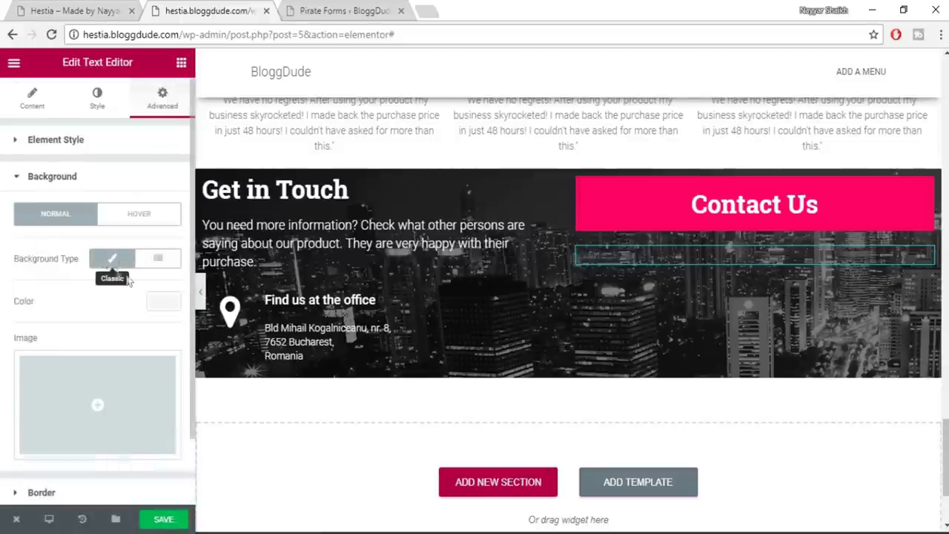
{"action": "left_click", "coordinate": [164, 301]}
{"action": "left_click", "coordinate": [132, 461]}
Compare the Contact Us heading and form with the live site's contact section
{"action": "left_click", "coordinate": [100, 9]}
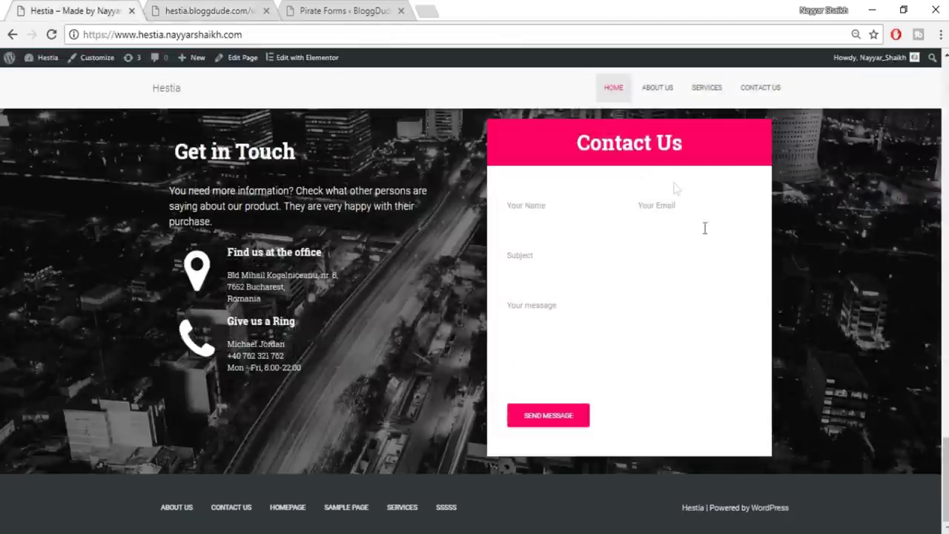
{"action": "left_click", "coordinate": [199, 9]}
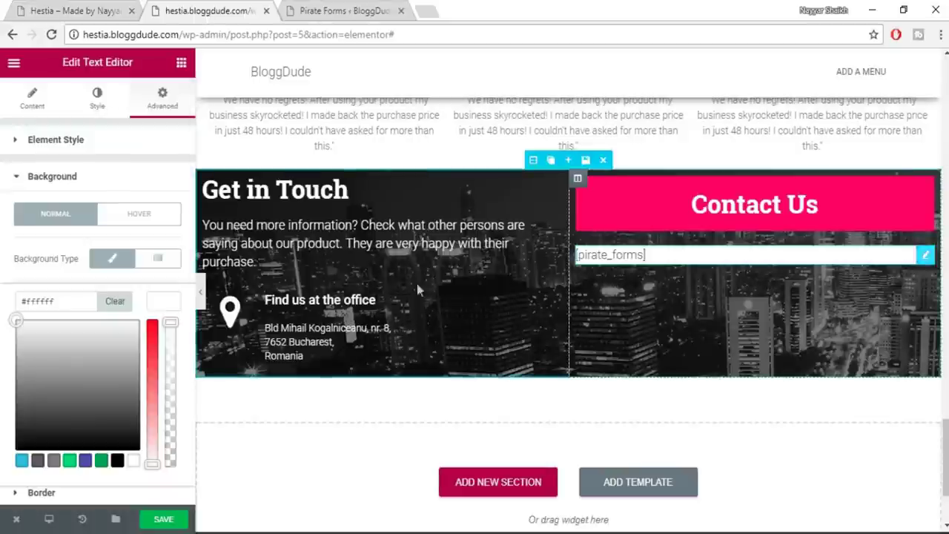
{"action": "left_click", "coordinate": [86, 9]}
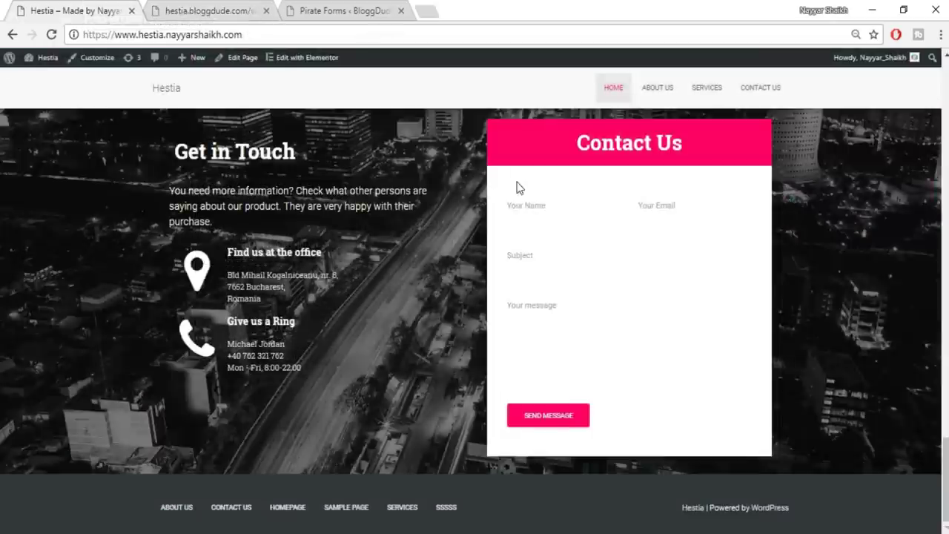
{"action": "left_click", "coordinate": [198, 9]}
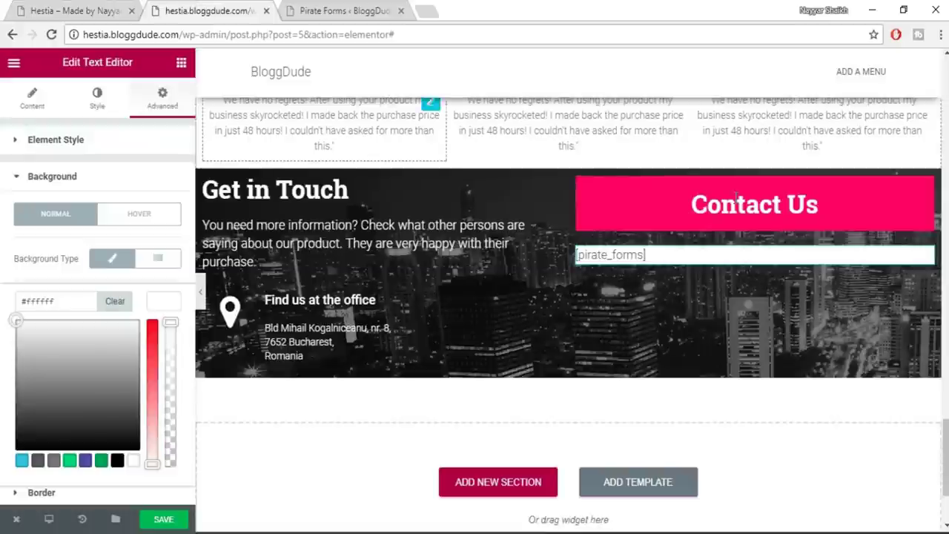
{"action": "left_click", "coordinate": [739, 199]}
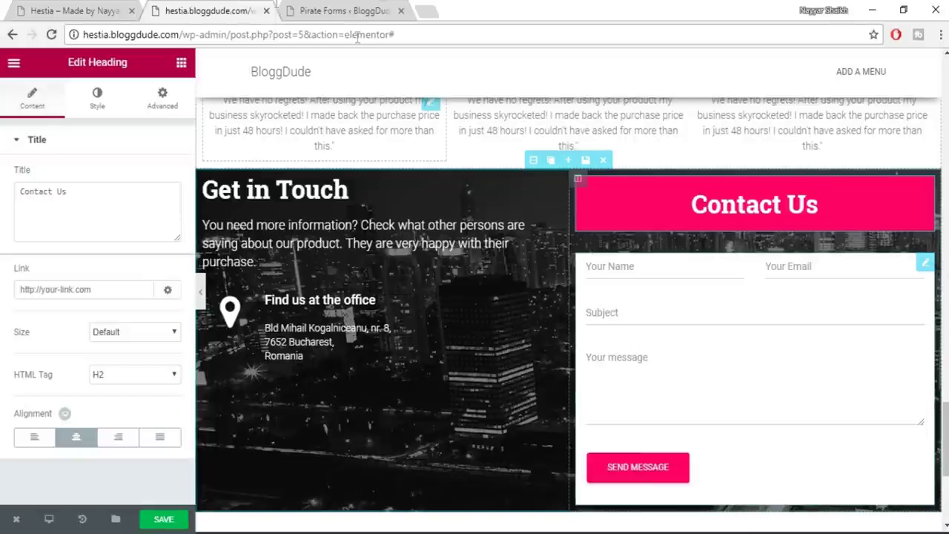
{"action": "left_click", "coordinate": [123, 6]}
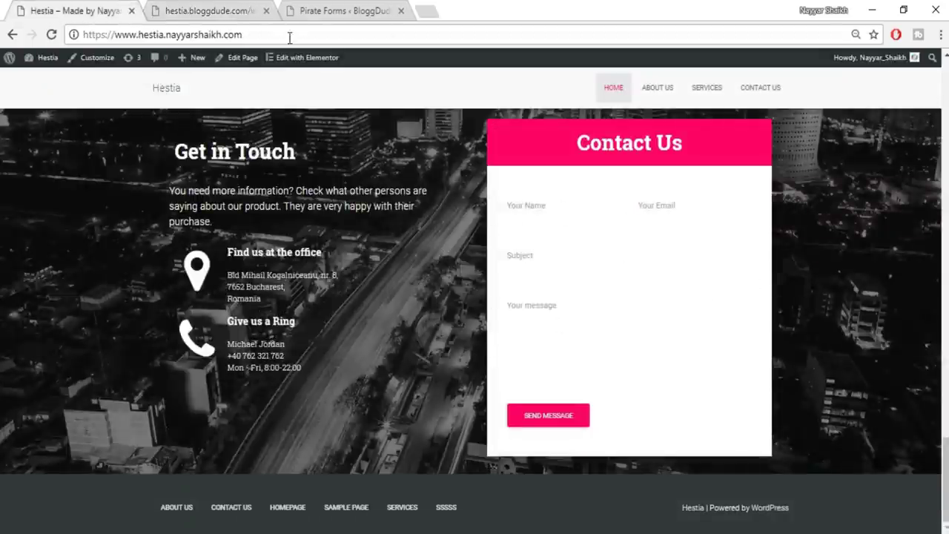
{"action": "left_click", "coordinate": [195, 4]}
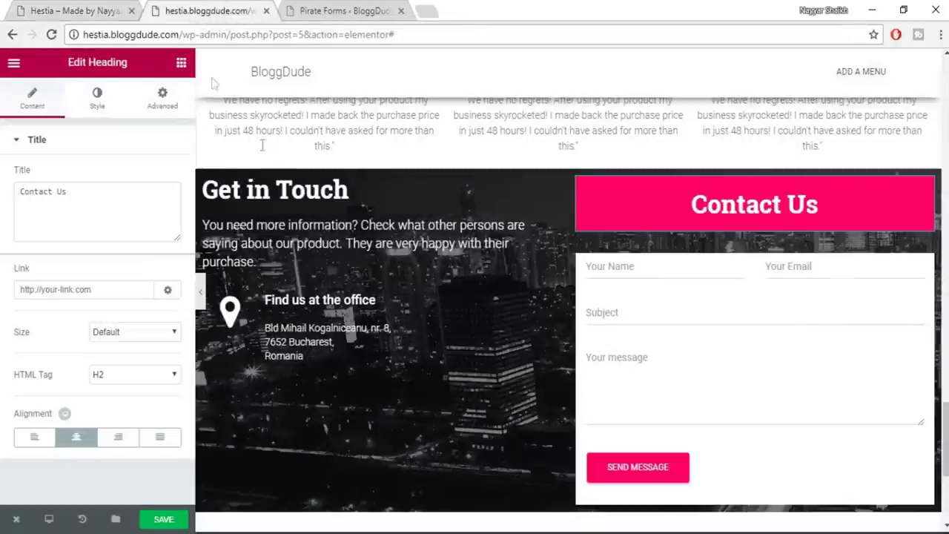
Set the form box's linked padding to 20 px on all sides
{"action": "left_click", "coordinate": [667, 295]}
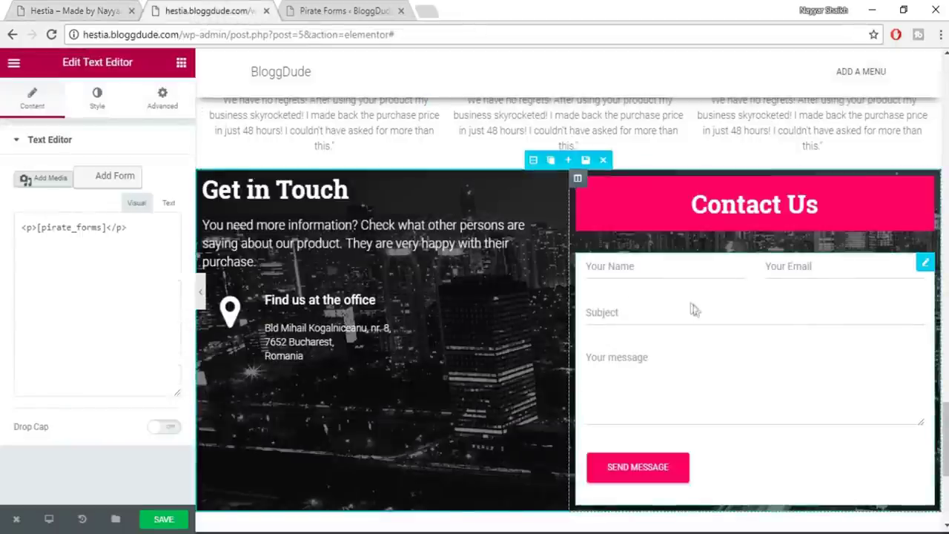
{"action": "left_click", "coordinate": [160, 102]}
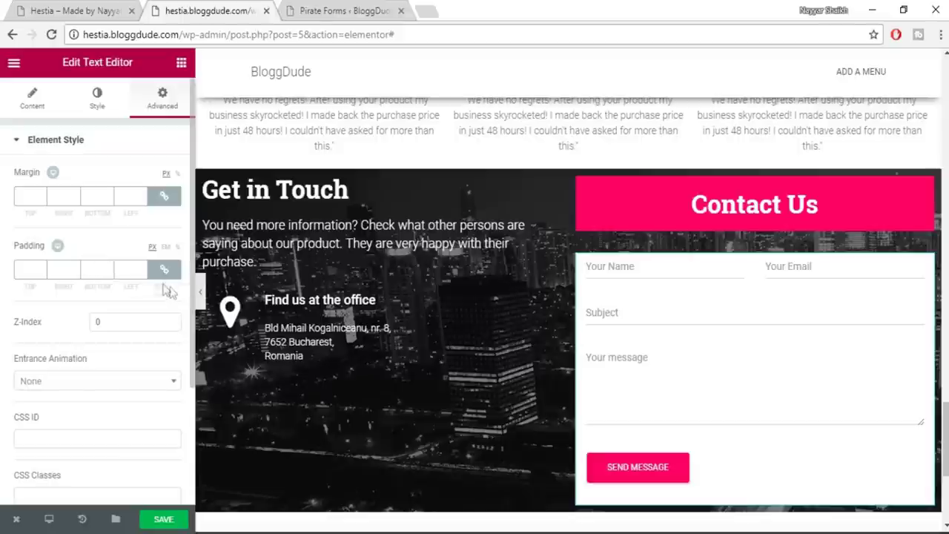
{"action": "left_click", "coordinate": [29, 270]}
{"action": "type", "text": "20"}
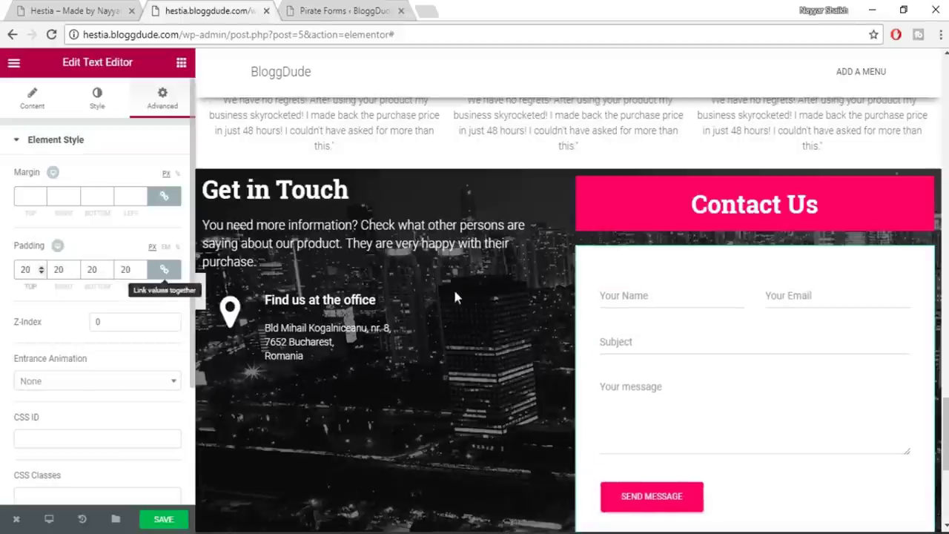
{"action": "scroll", "coordinate": [768, 334], "scroll_direction": "down", "scroll_amount": 2}
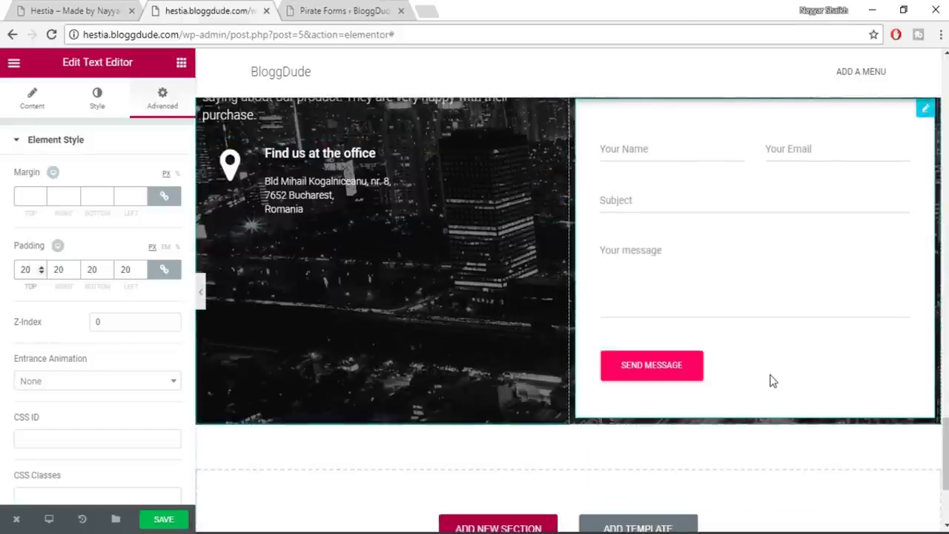
{"action": "scroll", "coordinate": [775, 349], "scroll_direction": "up", "scroll_amount": 1}
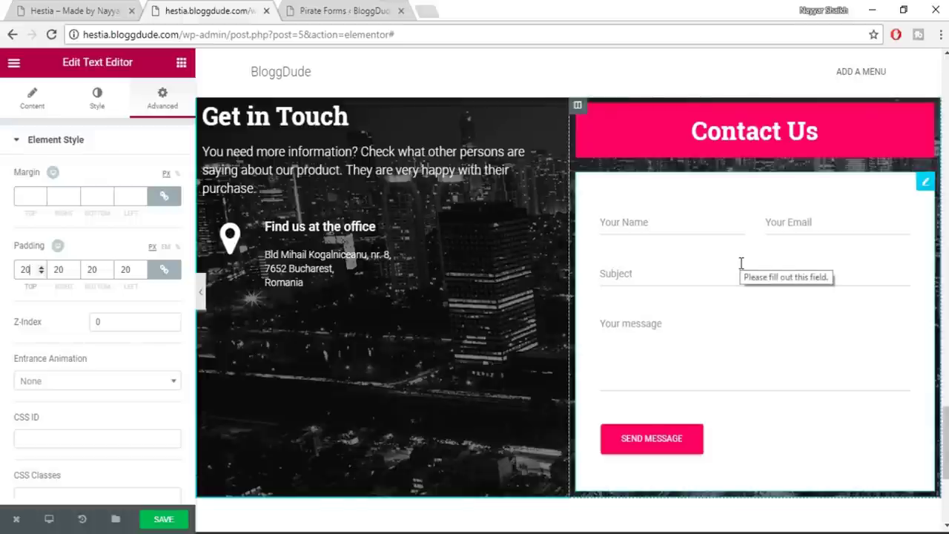
{"action": "scroll", "coordinate": [578, 193], "scroll_direction": "up", "scroll_amount": 1}
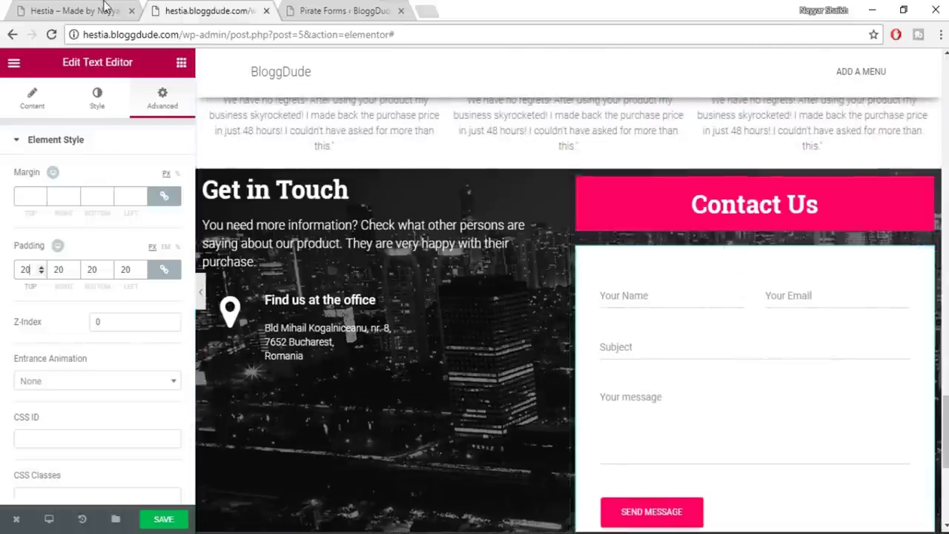
{"action": "left_click", "coordinate": [103, 10]}
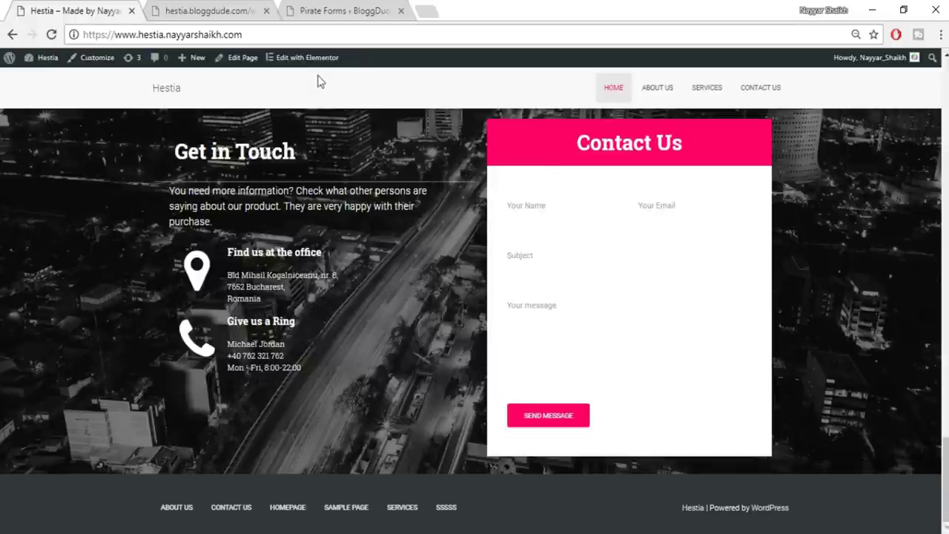
{"action": "left_click", "coordinate": [217, 10]}
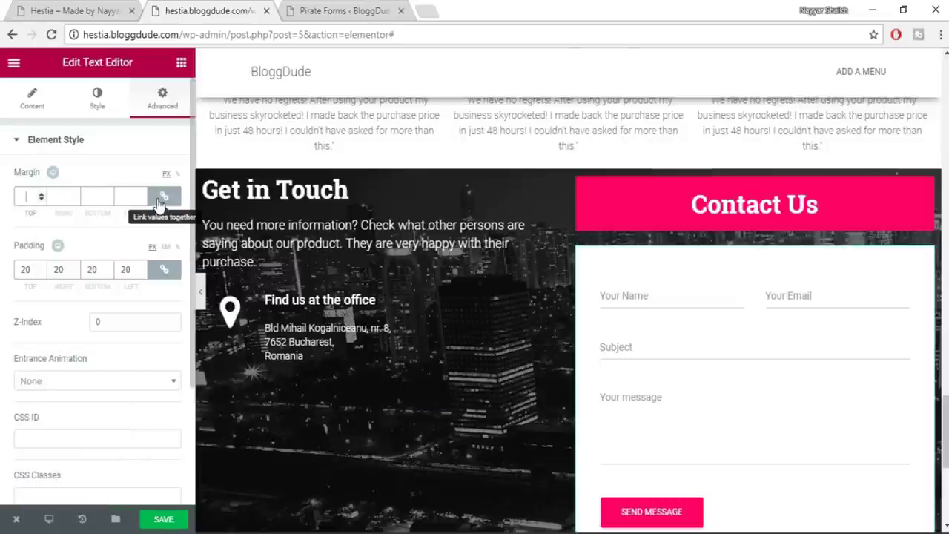
Unlink the form box margins and set the top to -20 px and the other sides to 0
{"action": "type", "text": "30"}
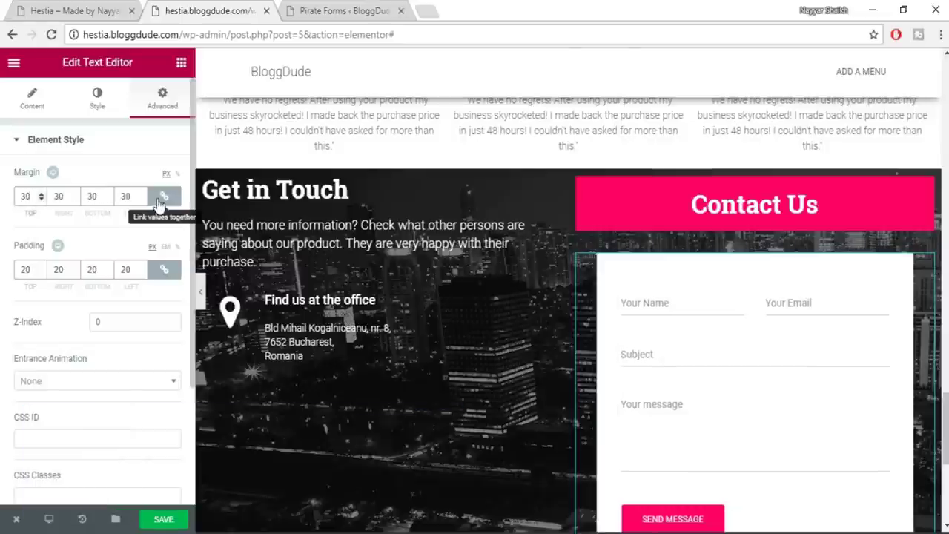
{"action": "left_click", "coordinate": [166, 197]}
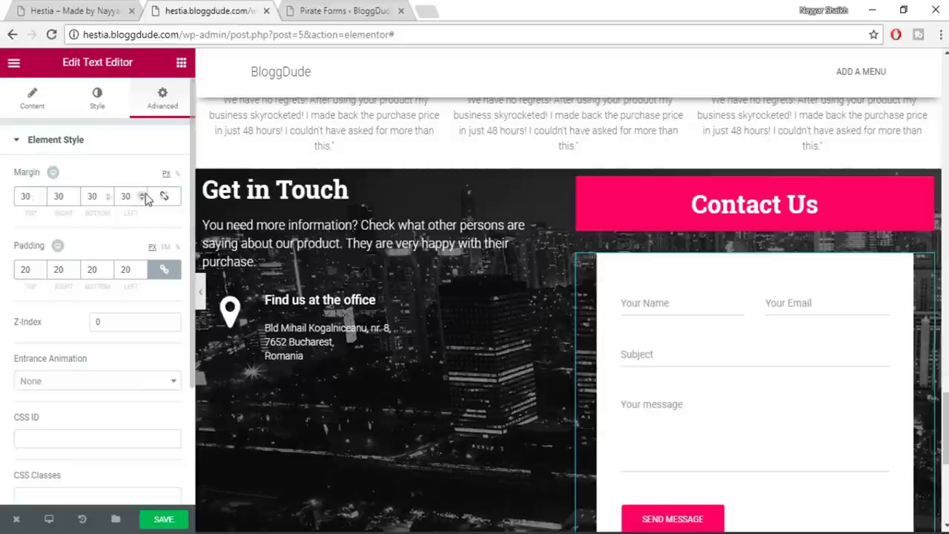
{"action": "left_click", "coordinate": [167, 178]}
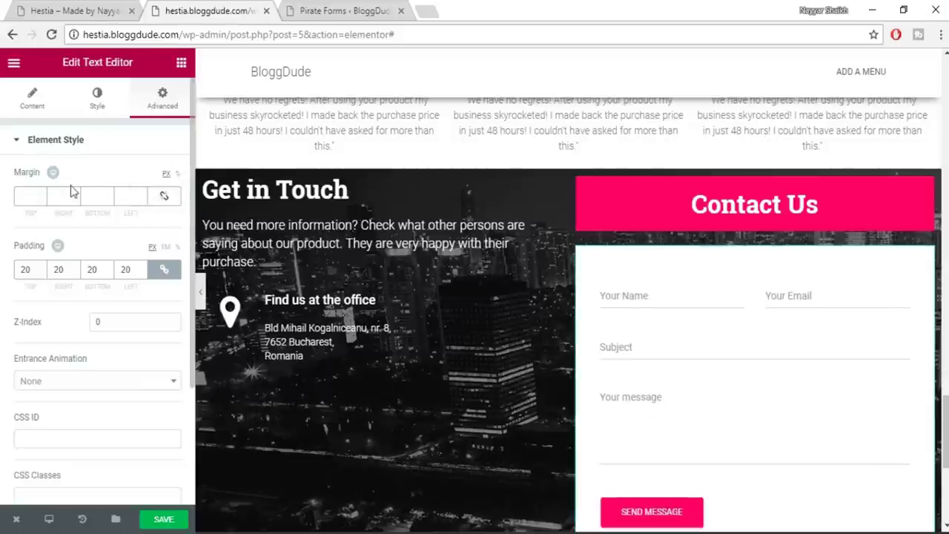
{"action": "type", "text": "30"}
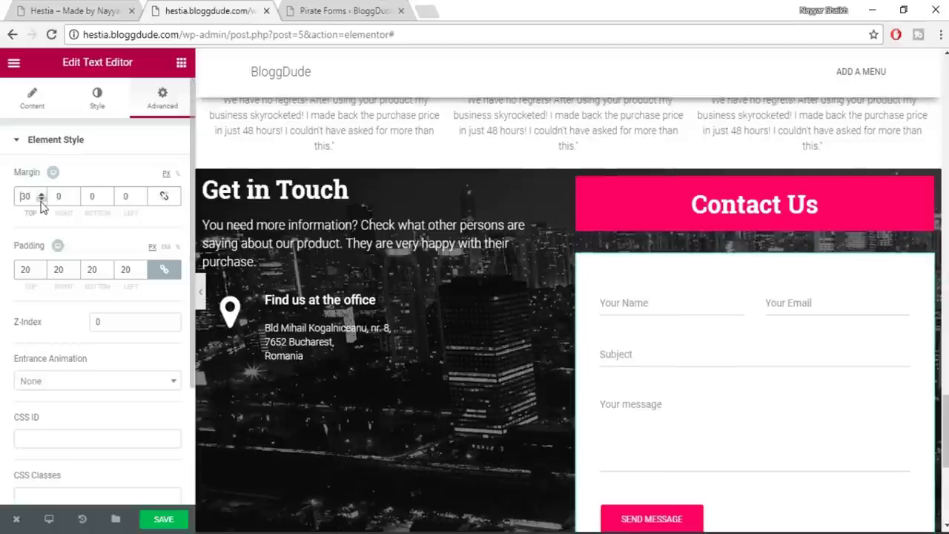
{"action": "type", "text": "-"}
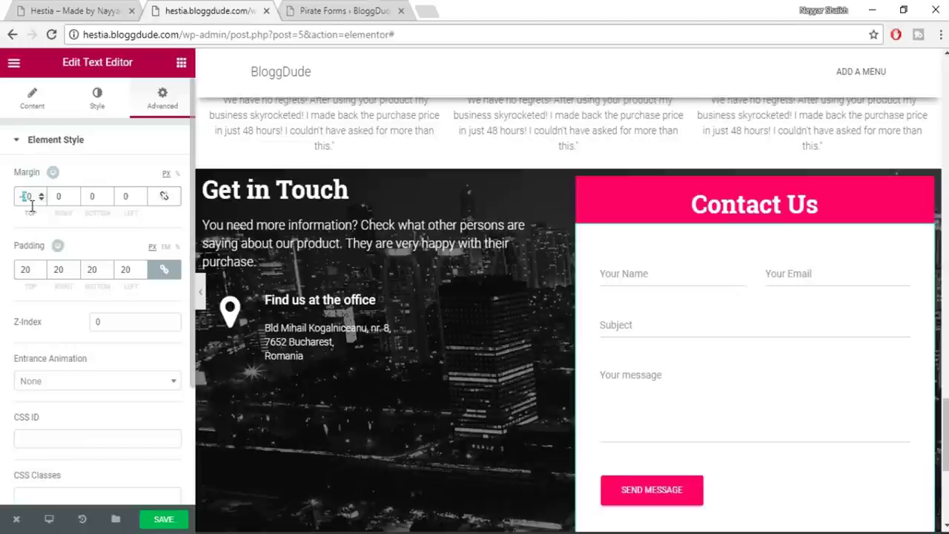
{"action": "type", "text": "2"}
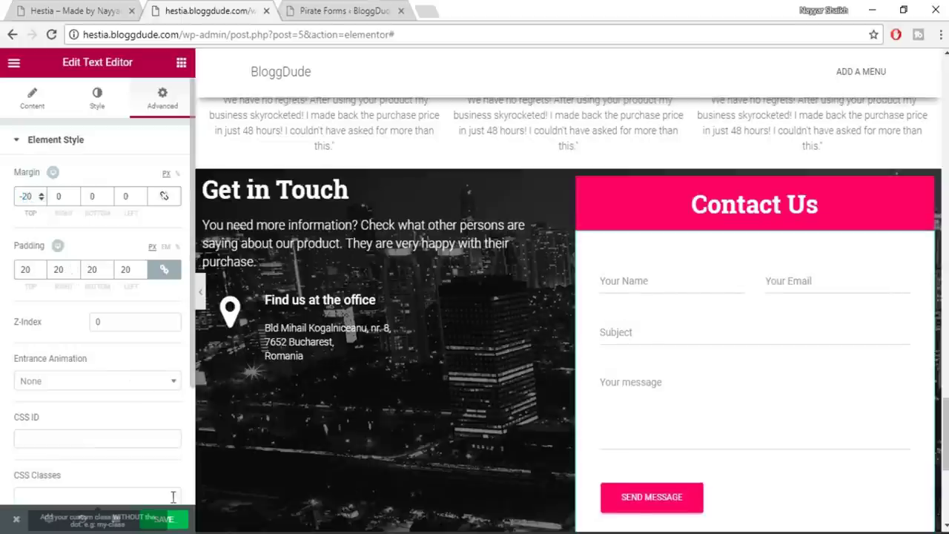
{"action": "scroll", "coordinate": [703, 293], "scroll_direction": "down", "scroll_amount": 2}
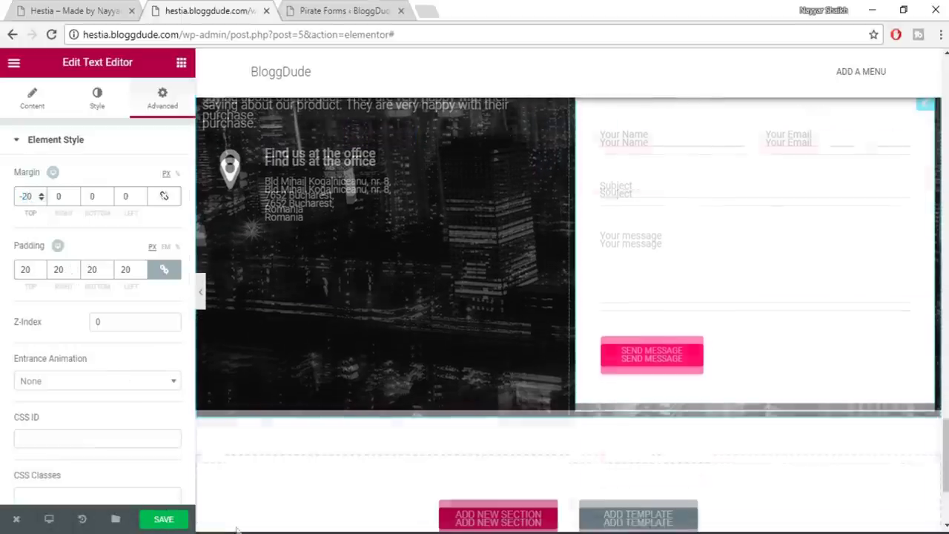
{"action": "scroll", "coordinate": [597, 395], "scroll_direction": "up", "scroll_amount": 6}
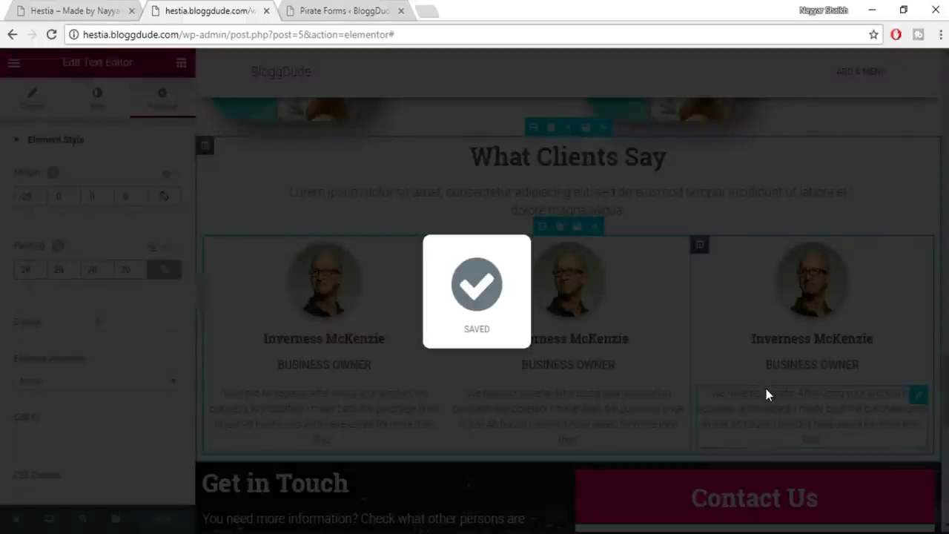
{"action": "scroll", "coordinate": [766, 388], "scroll_direction": "down", "scroll_amount": 2}
{"action": "scroll", "coordinate": [447, 350], "scroll_direction": "down", "scroll_amount": 3}
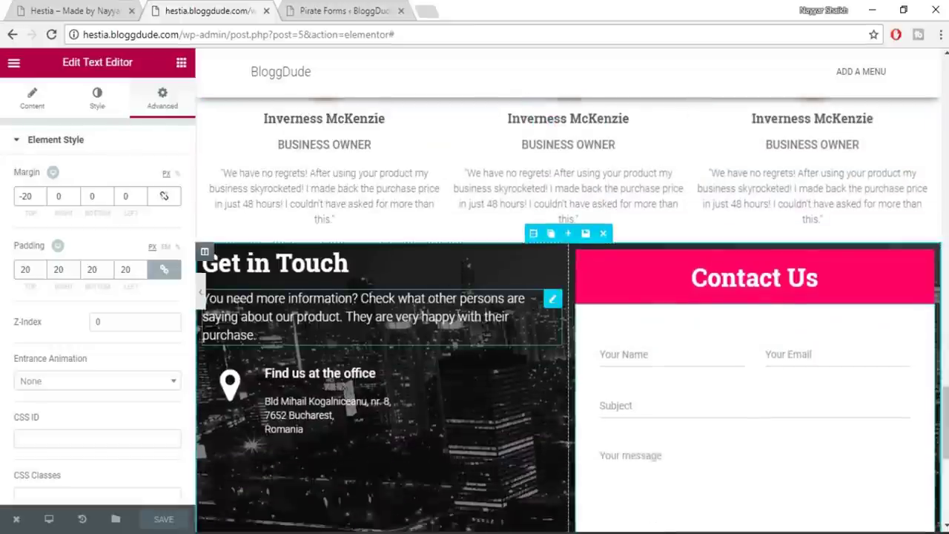
{"action": "scroll", "coordinate": [620, 413], "scroll_direction": "up", "scroll_amount": 1}
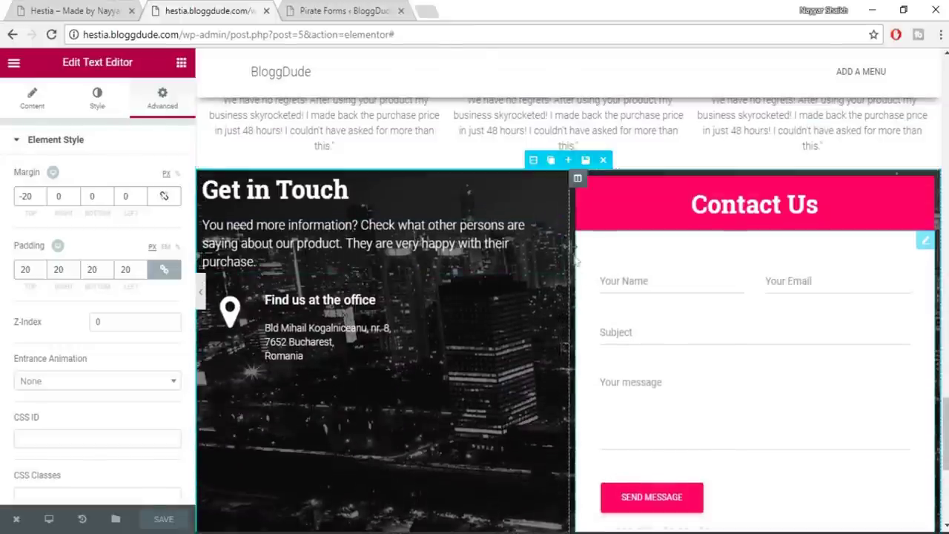
Give the Get in Touch section unlinked padding of 80 px top and 50 px bottom
{"action": "left_click", "coordinate": [533, 161]}
{"action": "left_click", "coordinate": [163, 100]}
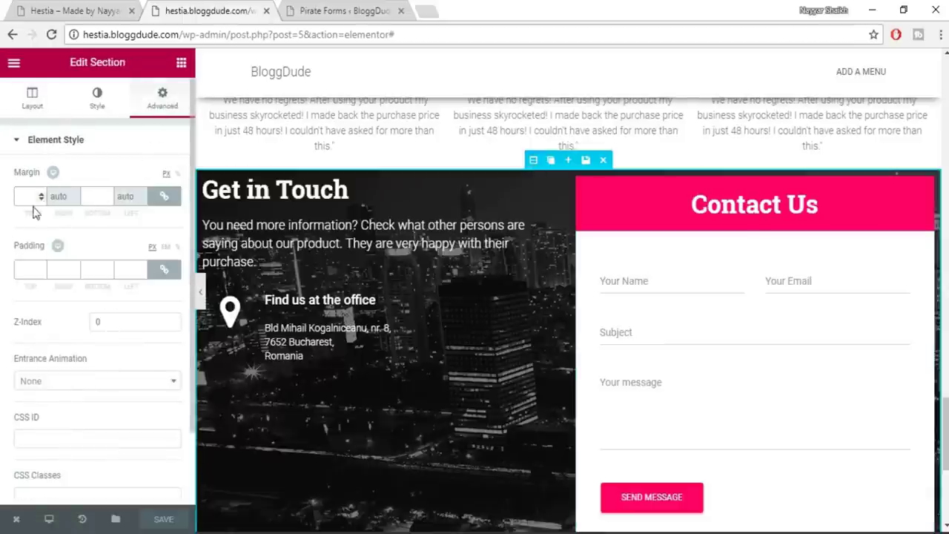
{"action": "left_click", "coordinate": [163, 269]}
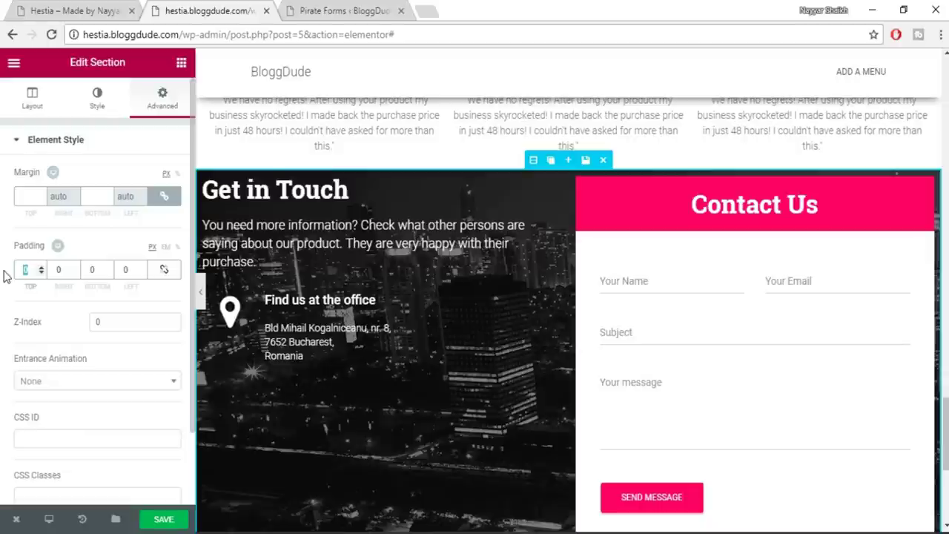
{"action": "type", "text": "80"}
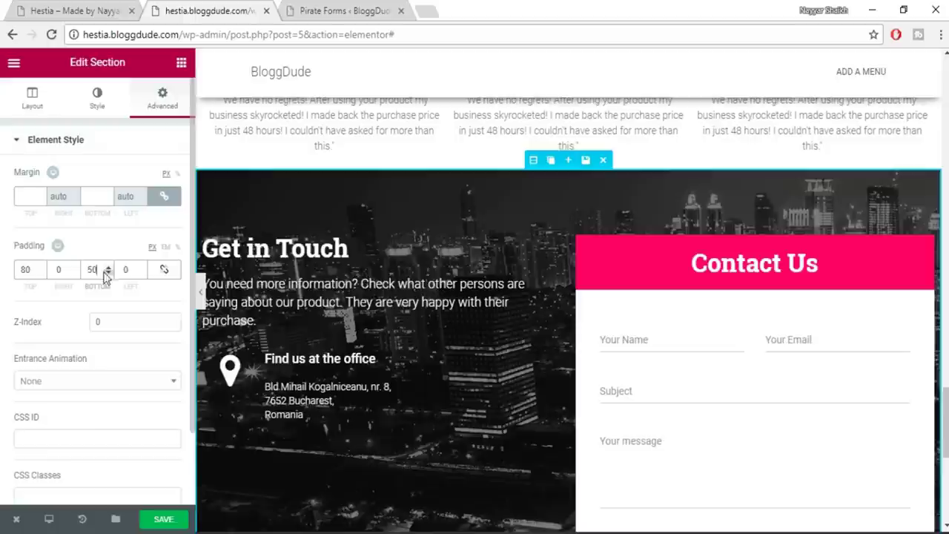
{"action": "scroll", "coordinate": [544, 264], "scroll_direction": "down", "scroll_amount": 5}
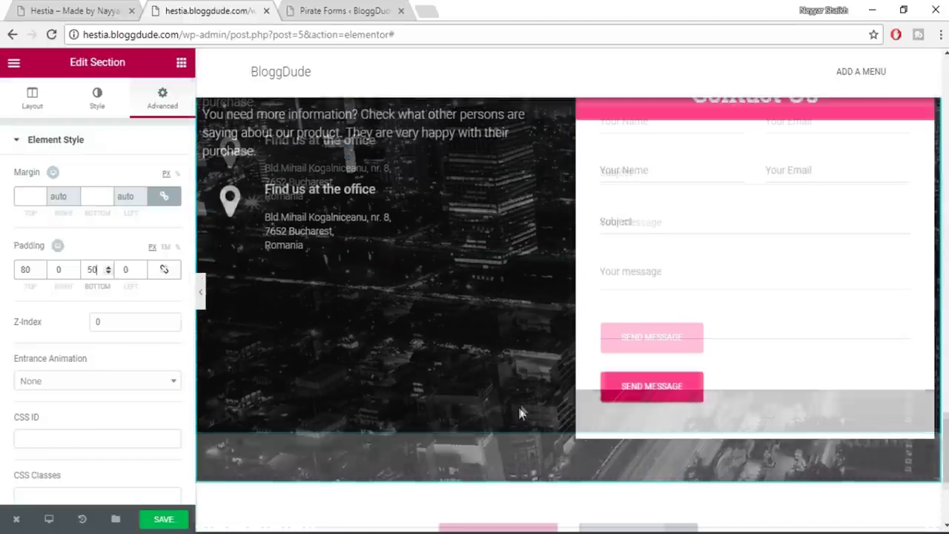
{"action": "scroll", "coordinate": [521, 412], "scroll_direction": "up", "scroll_amount": 5}
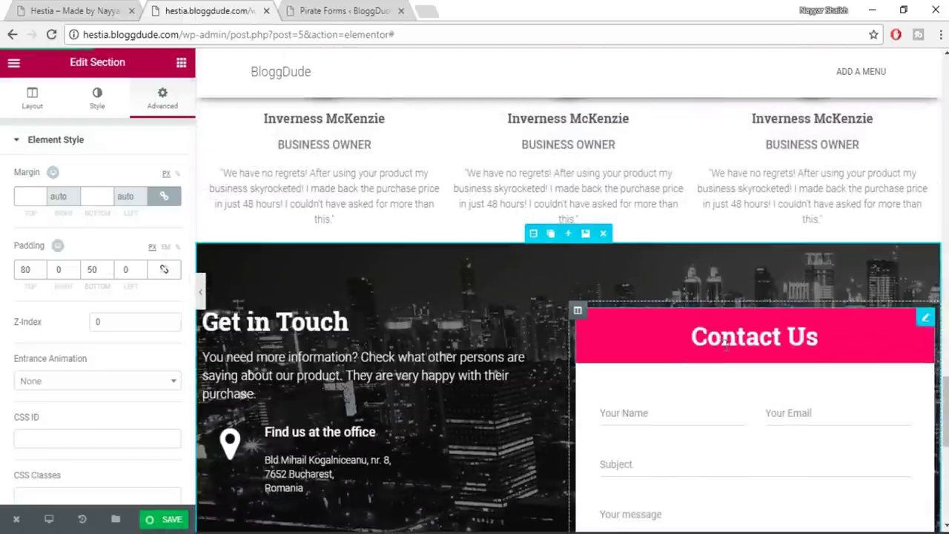
{"action": "scroll", "coordinate": [725, 343], "scroll_direction": "up", "scroll_amount": 3}
Save the Elementor page with Ctrl+S and scroll the preview back to the top
{"action": "key", "text": "ctrl+s"}
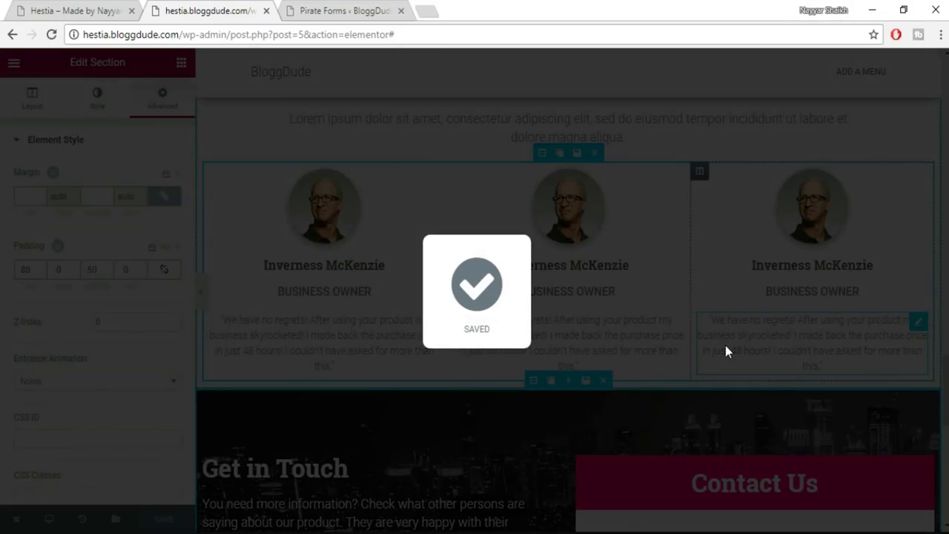
{"action": "scroll", "coordinate": [725, 345], "scroll_direction": "up", "scroll_amount": 5}
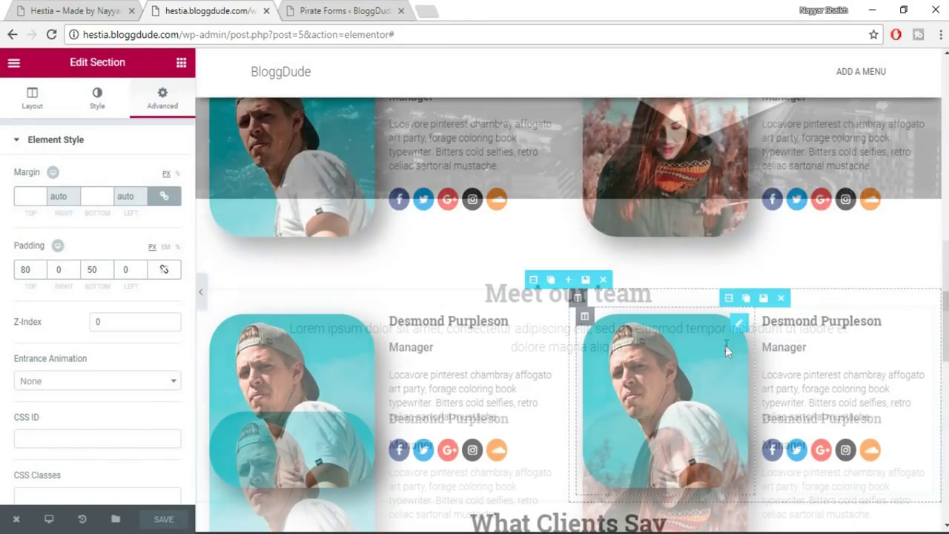
{"action": "scroll", "coordinate": [725, 344], "scroll_direction": "down", "scroll_amount": 5}
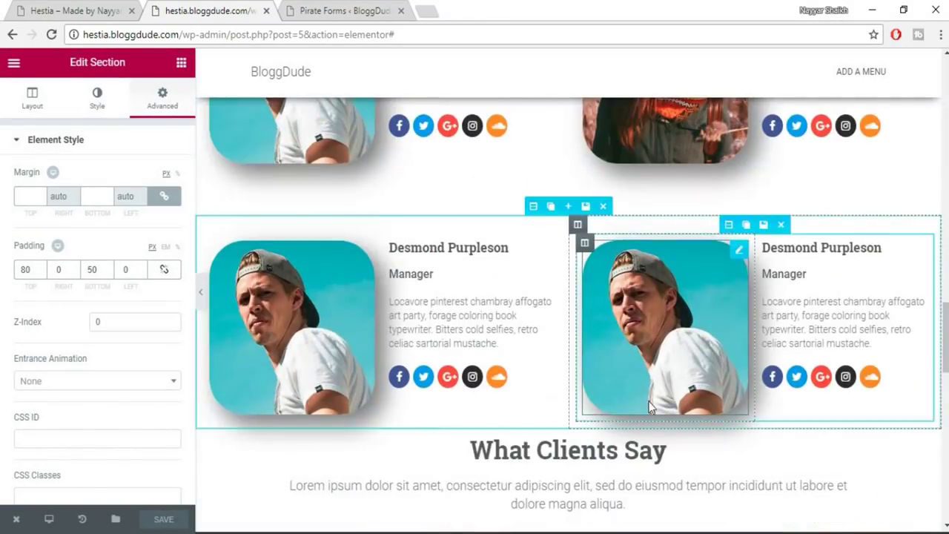
{"action": "scroll", "coordinate": [650, 406], "scroll_direction": "down", "scroll_amount": 1}
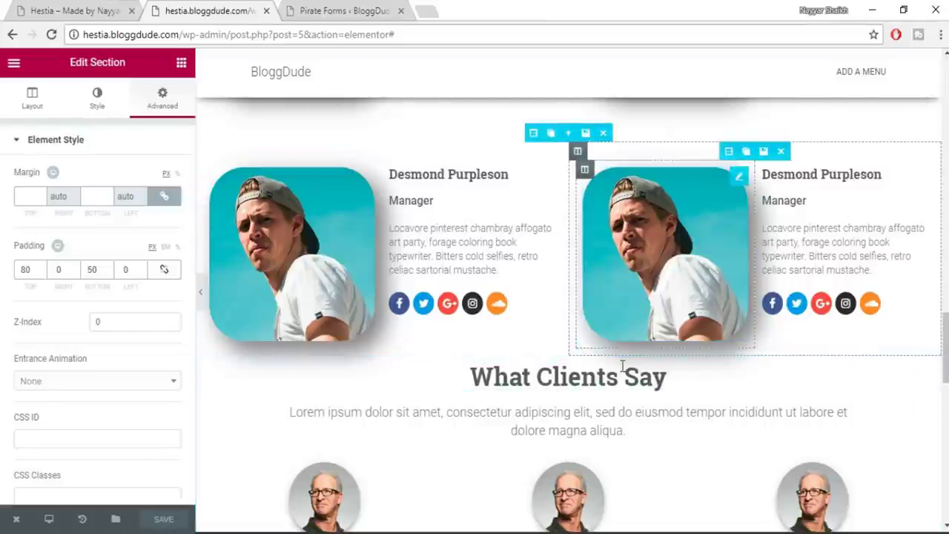
{"action": "scroll", "coordinate": [622, 366], "scroll_direction": "up", "scroll_amount": 5}
{"action": "scroll", "coordinate": [623, 373], "scroll_direction": "up", "scroll_amount": 10}
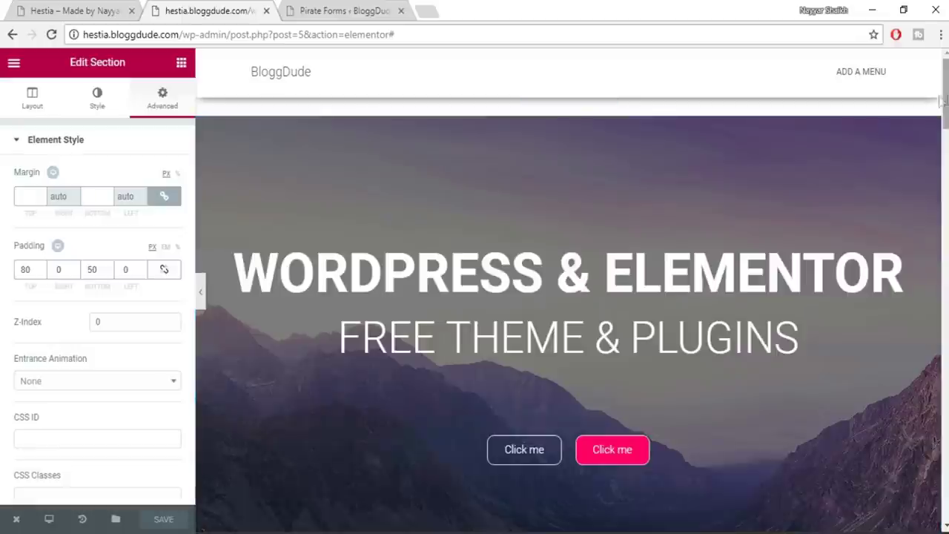
Compare with the Hestia reference contact section, then load the site home page by removing /wp-admin
{"action": "left_click", "coordinate": [104, 6]}
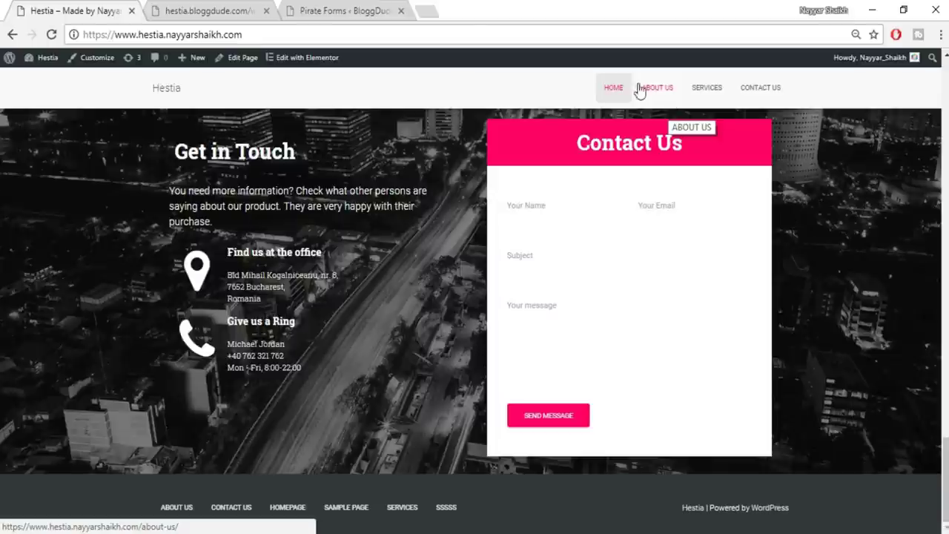
{"action": "left_click", "coordinate": [212, 11]}
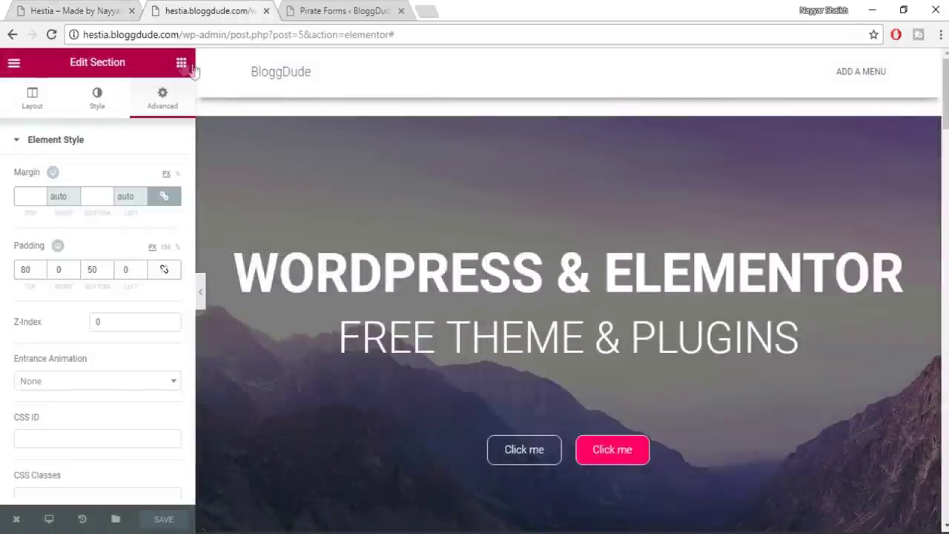
{"action": "left_click_drag", "start_coordinate": [180, 35], "coordinate": [643, 34]}
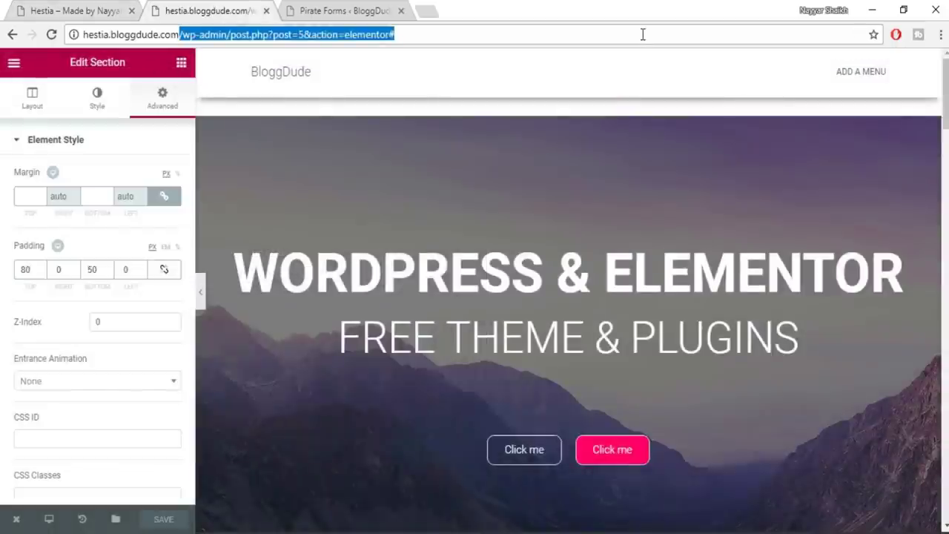
{"action": "key", "text": "BackSpace"}
{"action": "key", "text": "Return"}
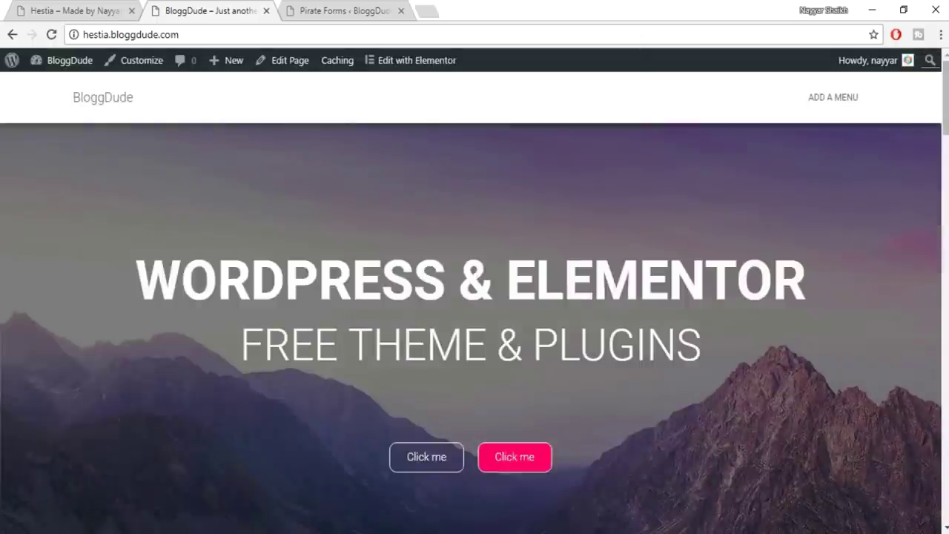
Scroll through the live BloggDude home page at hestia.bloggdude.com
{"action": "scroll", "coordinate": [642, 131], "scroll_direction": "down", "scroll_amount": 5}
{"action": "scroll", "coordinate": [474, 327], "scroll_direction": "down", "scroll_amount": 15}
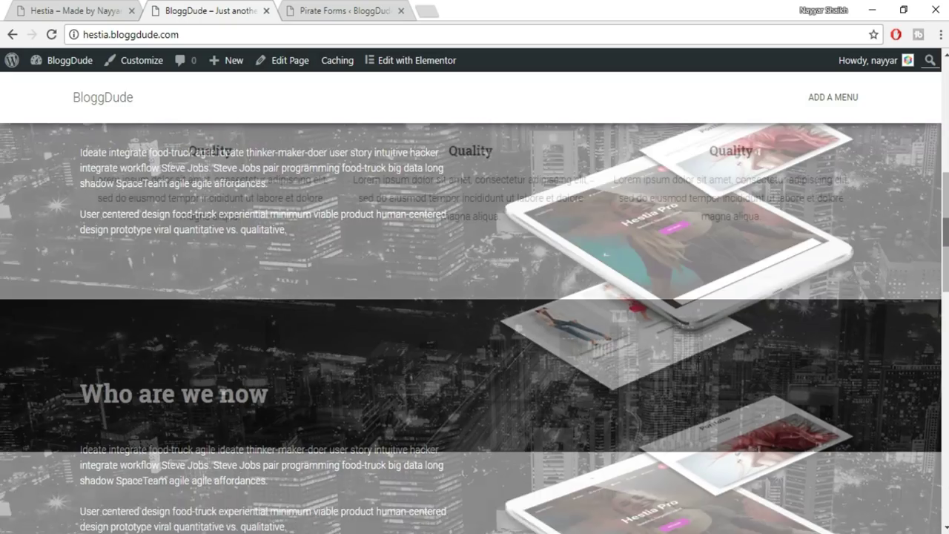
{"action": "scroll", "coordinate": [475, 326], "scroll_direction": "up", "scroll_amount": 4}
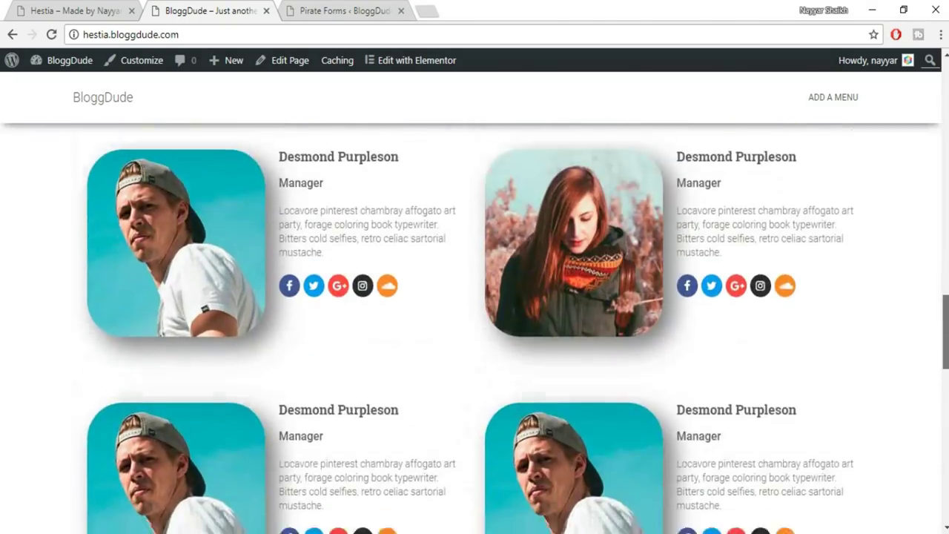
{"action": "scroll", "coordinate": [474, 326], "scroll_direction": "down", "scroll_amount": 10}
{"action": "scroll", "coordinate": [772, 134], "scroll_direction": "up", "scroll_amount": 20}
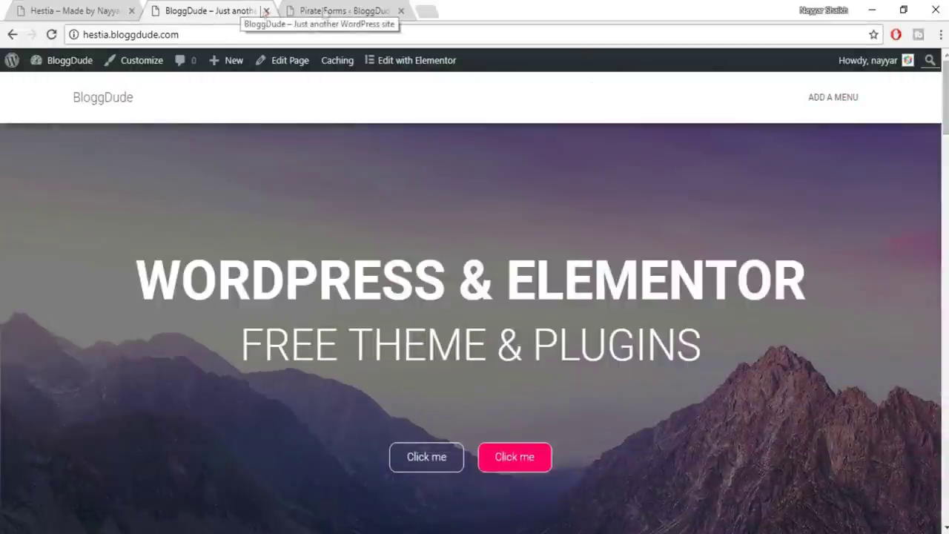
Publish a new About Us page using the Page Builder Full Width template
{"action": "left_click", "coordinate": [362, 10]}
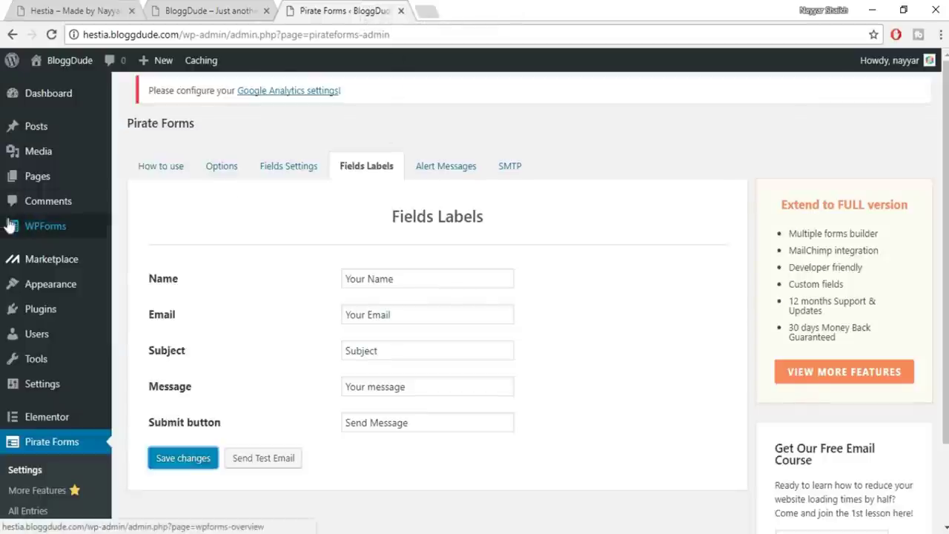
{"action": "mouse_move", "coordinate": [45, 178]}
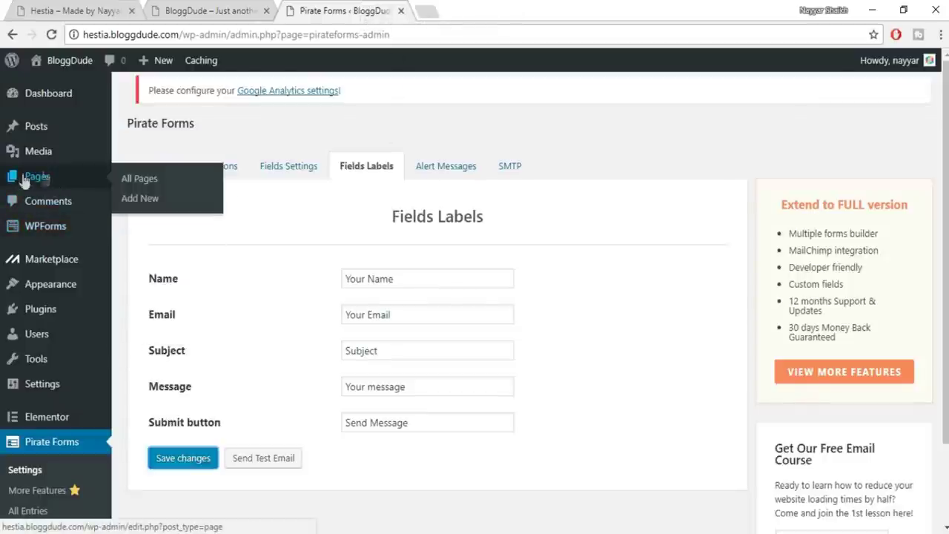
{"action": "left_click", "coordinate": [156, 201]}
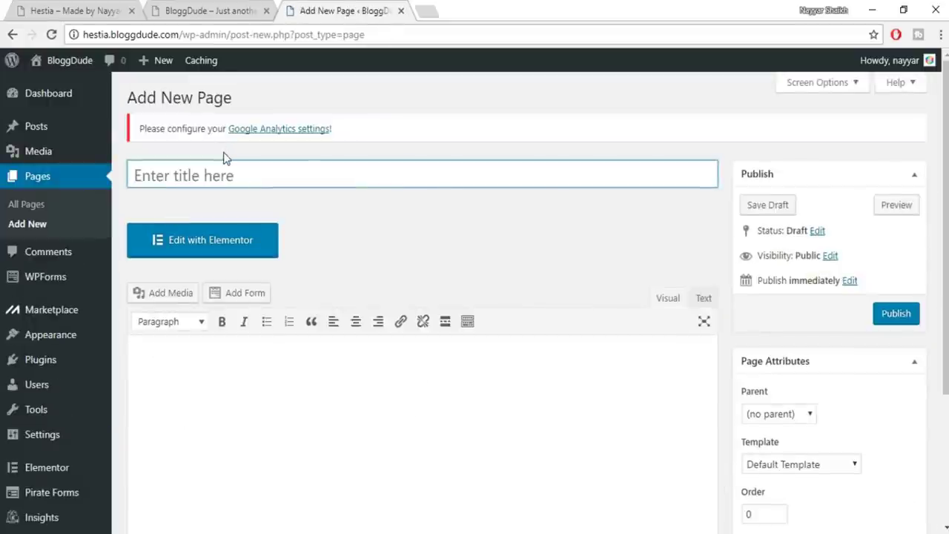
{"action": "left_click", "coordinate": [225, 161]}
{"action": "type", "text": "About UYs"}
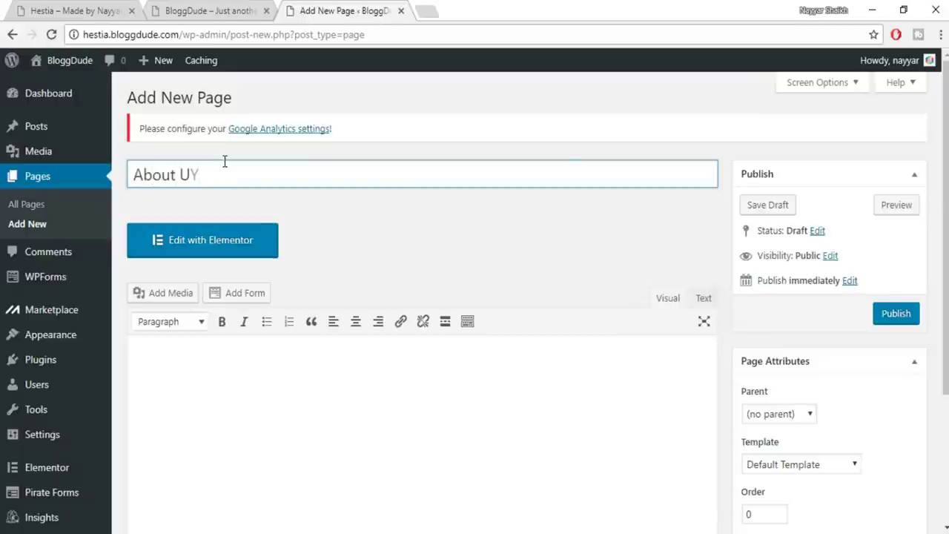
{"action": "scroll", "coordinate": [852, 349], "scroll_direction": "down", "scroll_amount": 2}
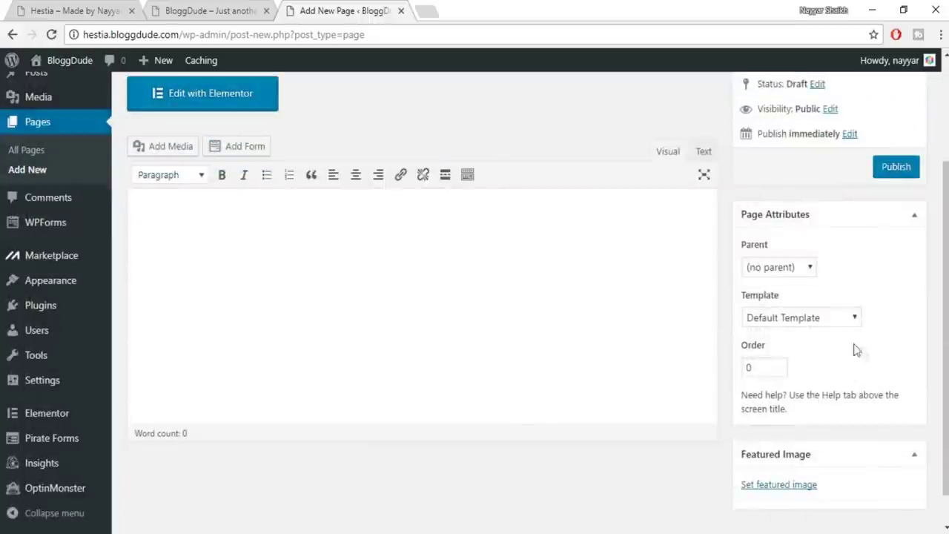
{"action": "left_click", "coordinate": [821, 323]}
{"action": "left_click", "coordinate": [816, 392]}
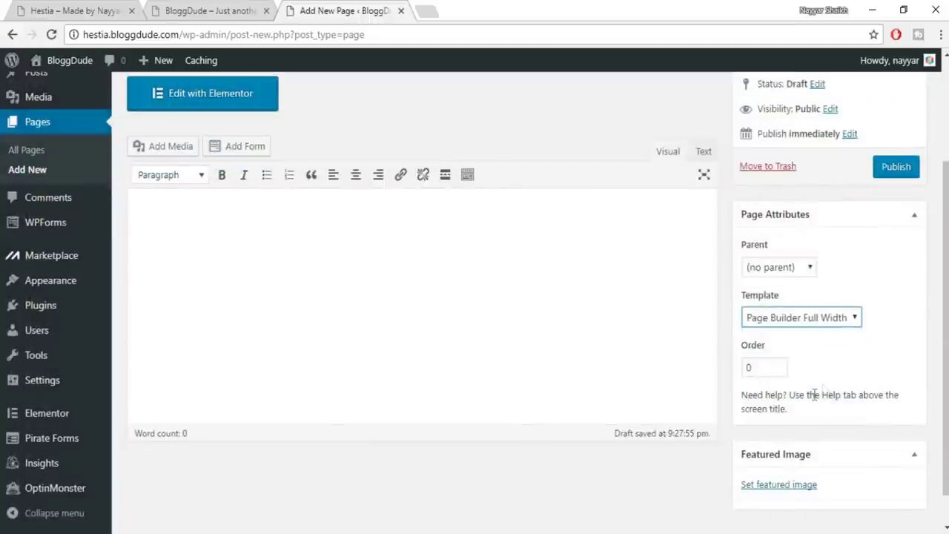
{"action": "left_click", "coordinate": [892, 172]}
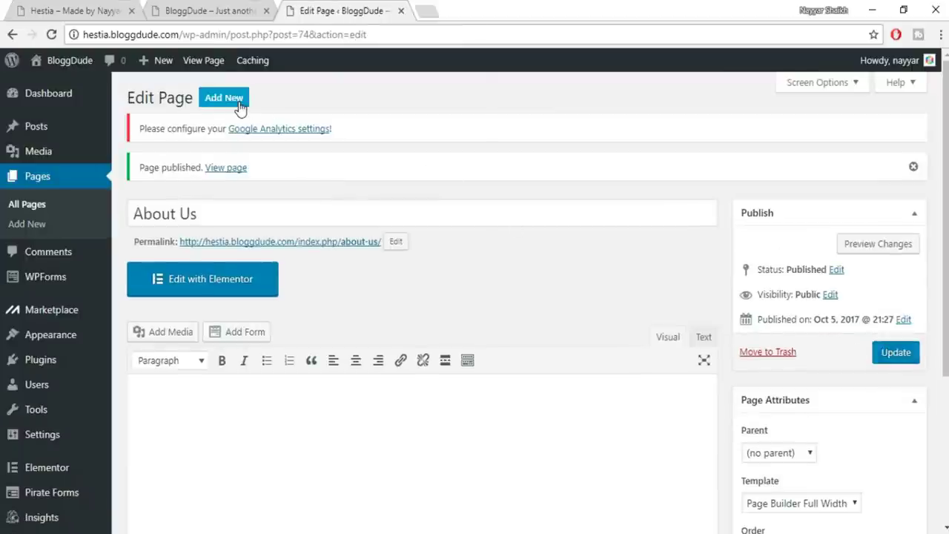
Publish a new Services page using the Page Builder Full Width template
{"action": "left_click", "coordinate": [238, 105]}
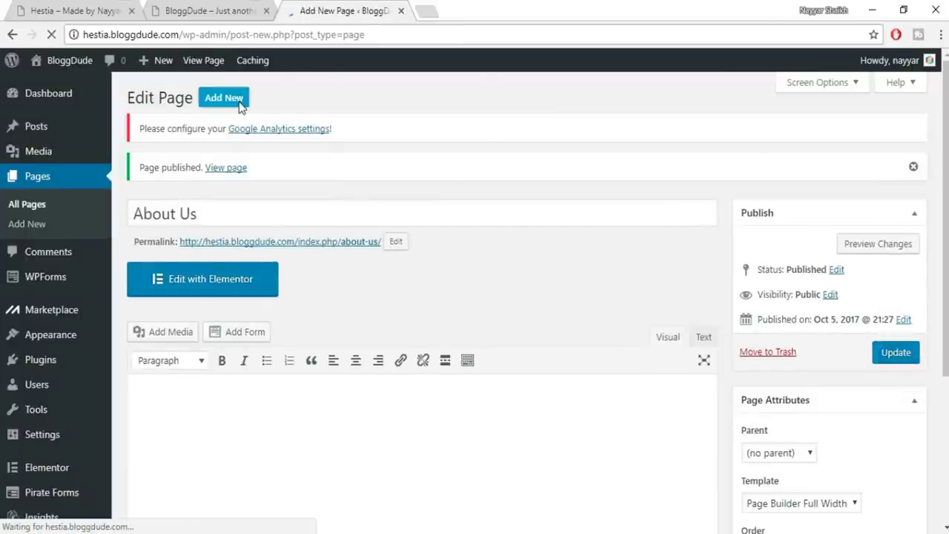
{"action": "type", "text": "Setr"}
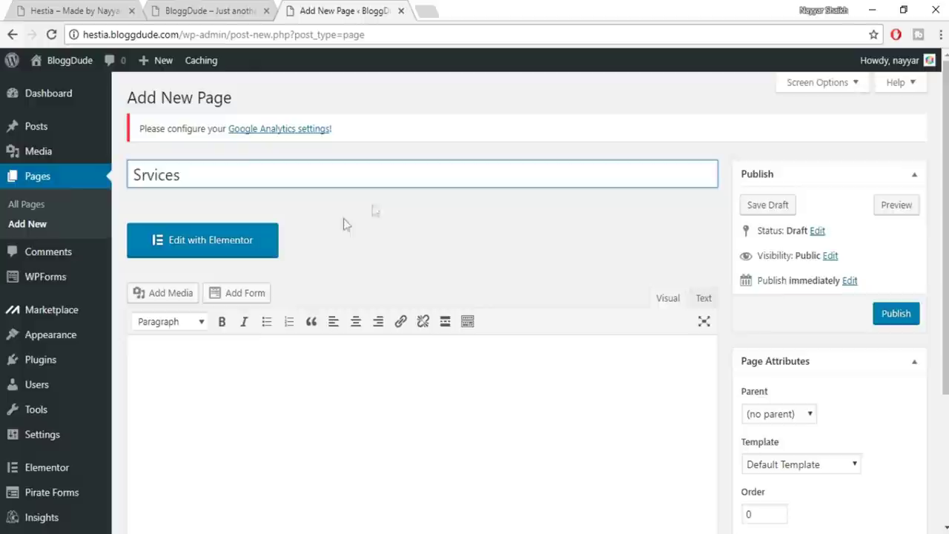
{"action": "left_click", "coordinate": [146, 175]}
{"action": "type", "text": "e"}
{"action": "scroll", "coordinate": [856, 383], "scroll_direction": "down", "scroll_amount": 1}
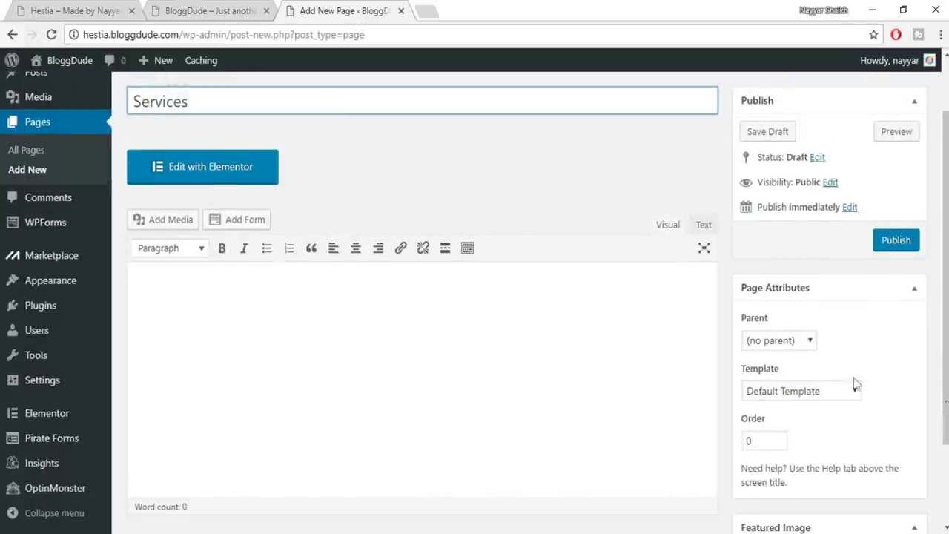
{"action": "left_click", "coordinate": [808, 387]}
{"action": "left_click", "coordinate": [791, 466]}
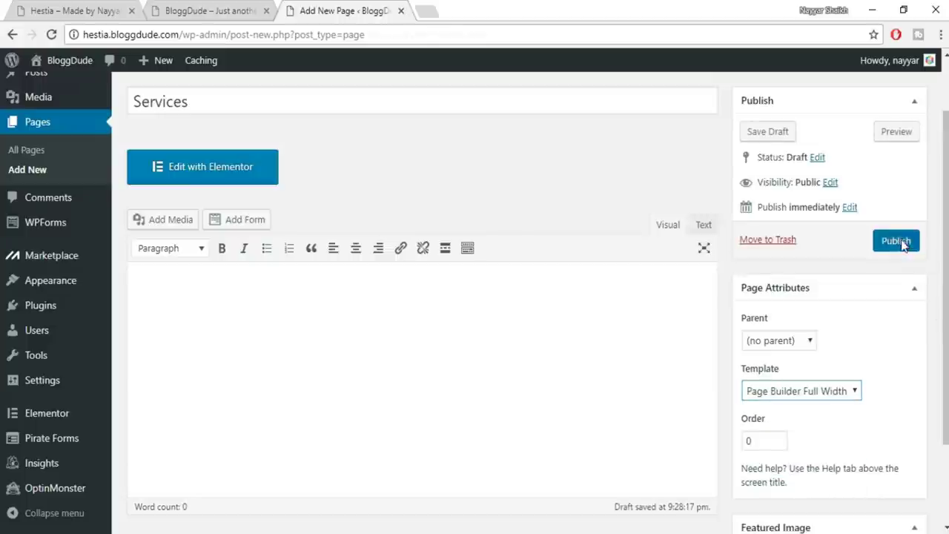
{"action": "left_click", "coordinate": [902, 245]}
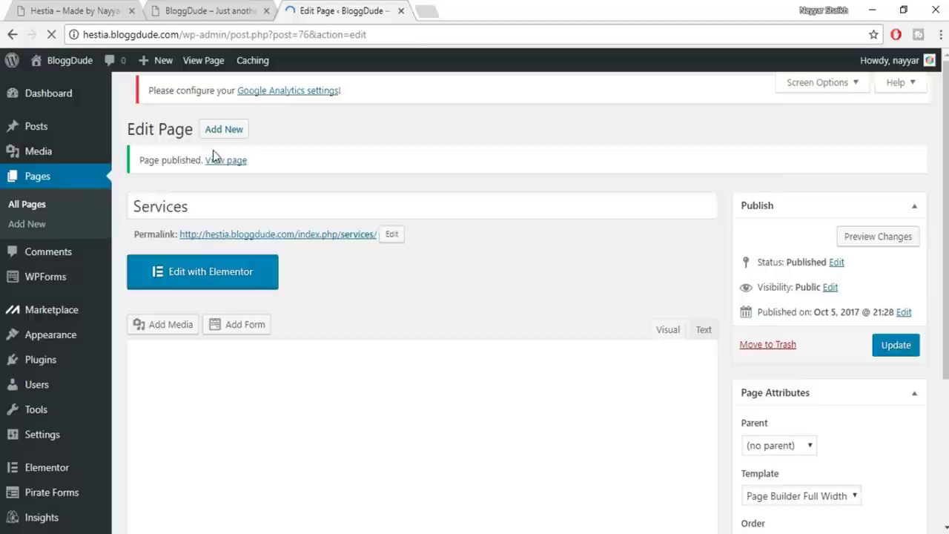
Publish a new Contact Us page using the Page Builder Full Width template
{"action": "left_click", "coordinate": [220, 130]}
{"action": "left_click", "coordinate": [228, 107]}
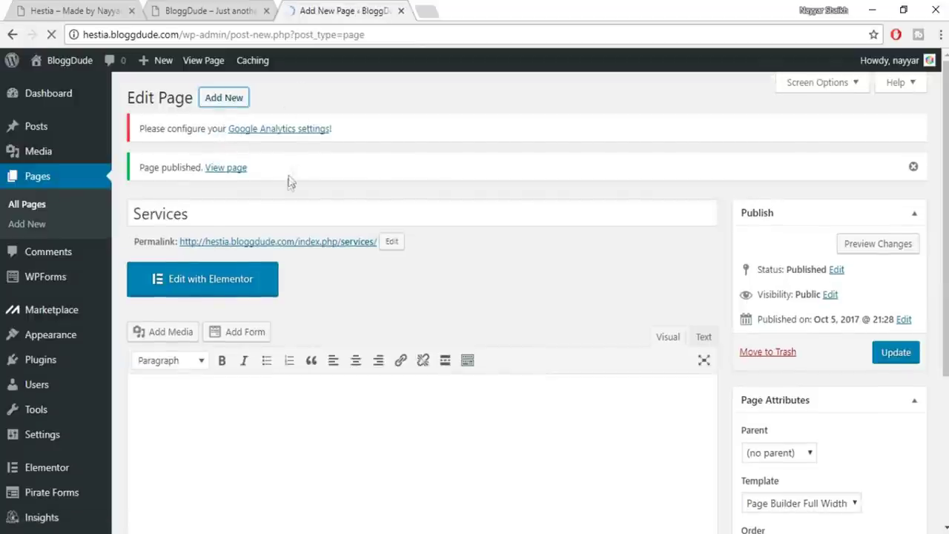
{"action": "type", "text": "Contactr"}
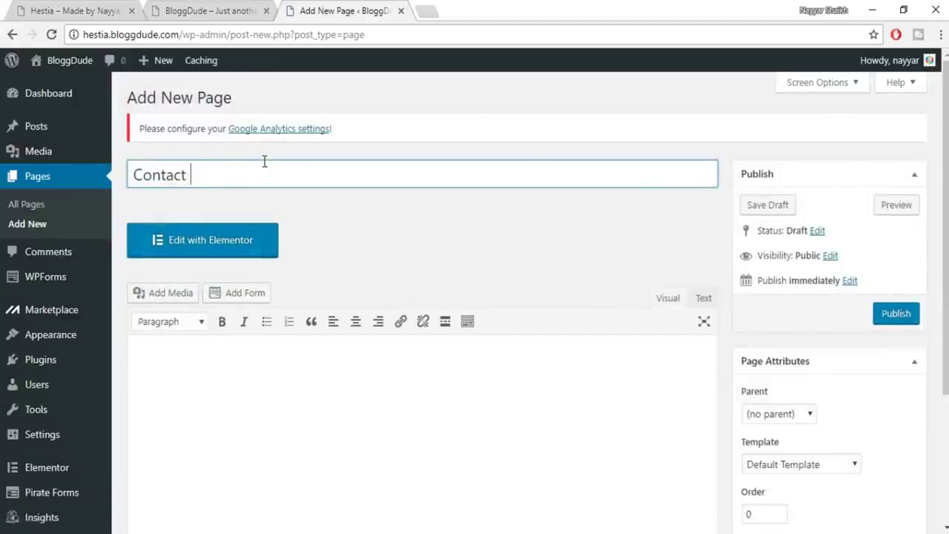
{"action": "scroll", "coordinate": [301, 213], "scroll_direction": "down", "scroll_amount": 1}
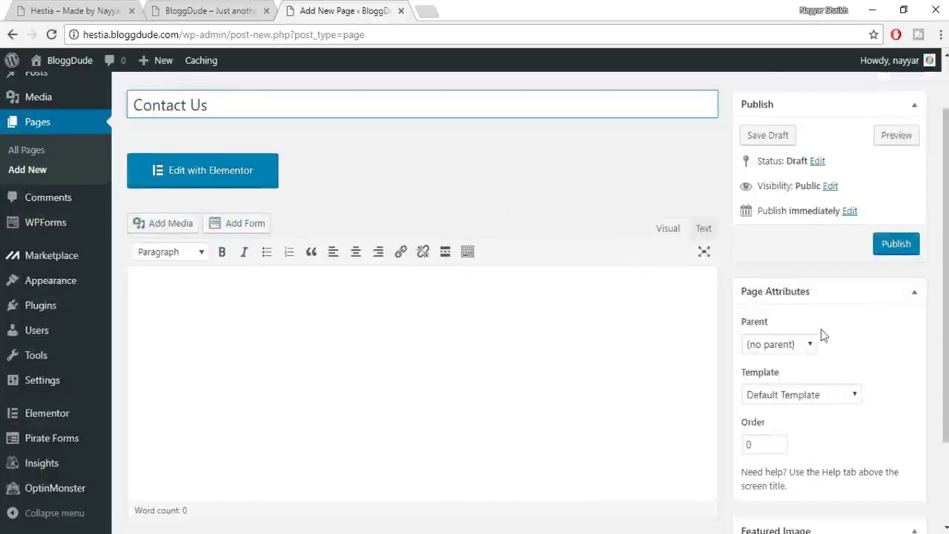
{"action": "left_click", "coordinate": [816, 391]}
{"action": "left_click", "coordinate": [797, 467]}
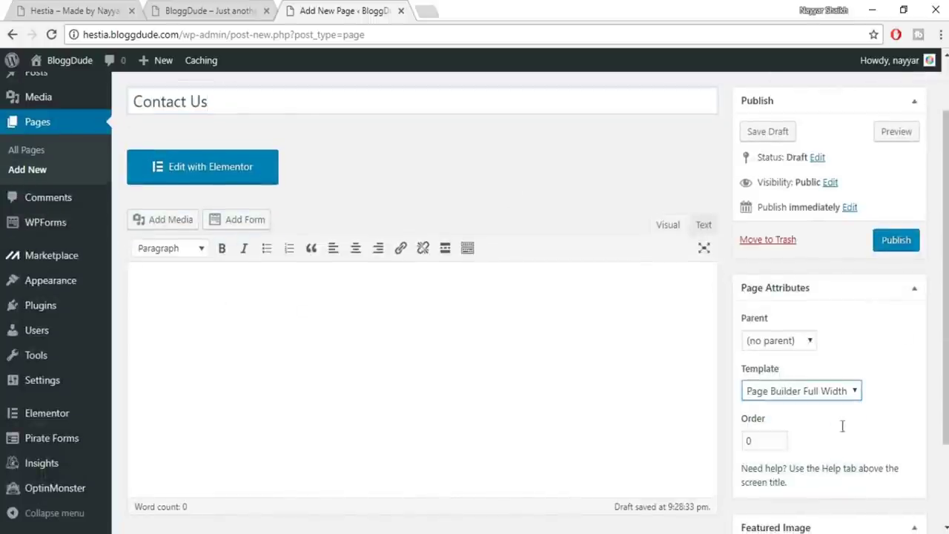
{"action": "left_click", "coordinate": [901, 245]}
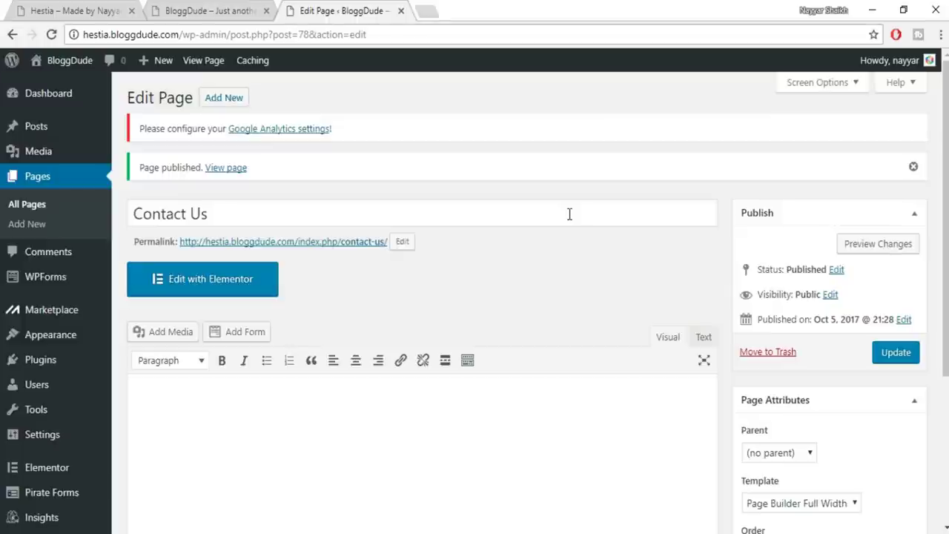
Check the reference site's menu pages, then return to the WordPress admin
{"action": "left_click", "coordinate": [78, 10]}
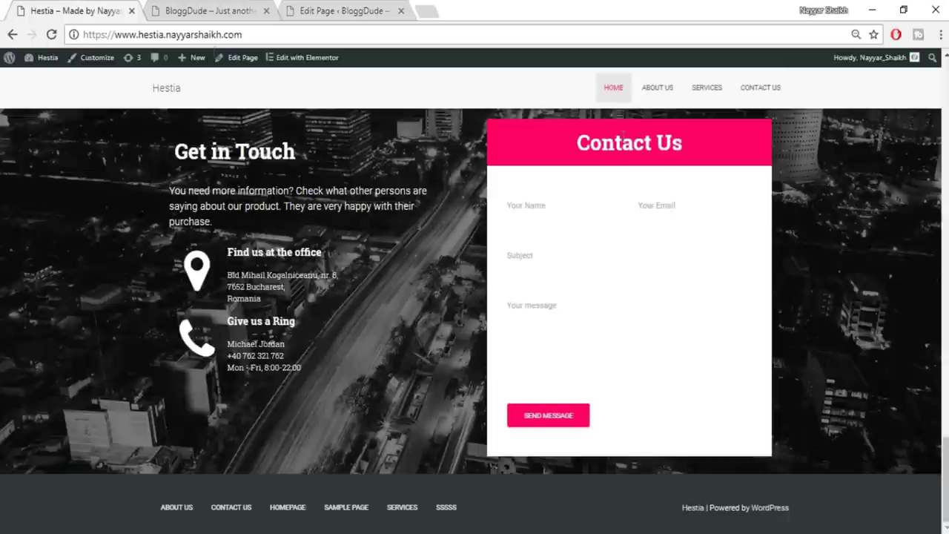
{"action": "scroll", "coordinate": [885, 119], "scroll_direction": "up", "scroll_amount": 2}
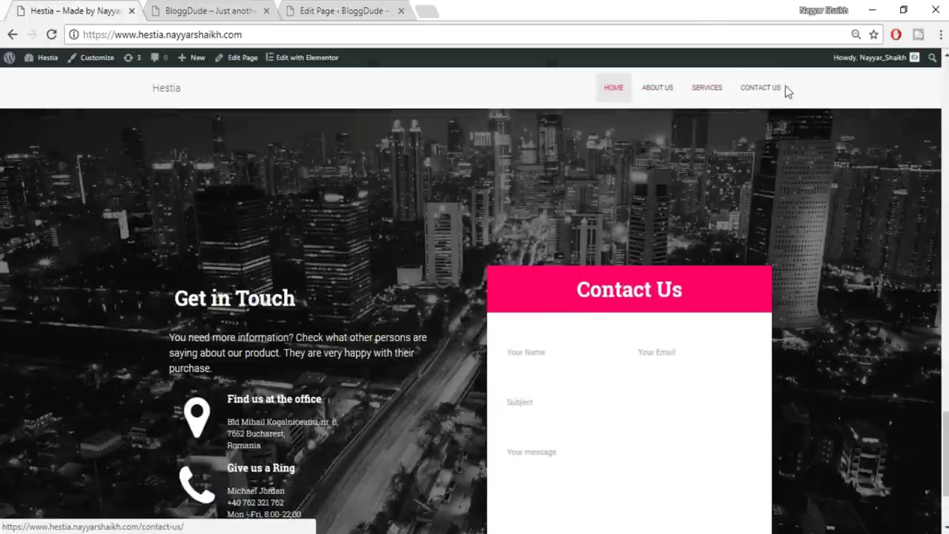
{"action": "left_click", "coordinate": [326, 9]}
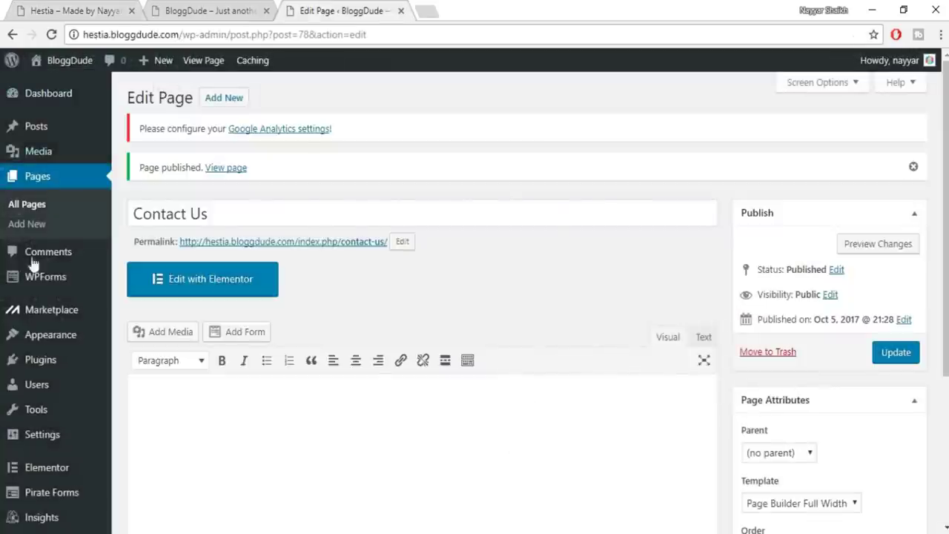
{"action": "mouse_move", "coordinate": [63, 337]}
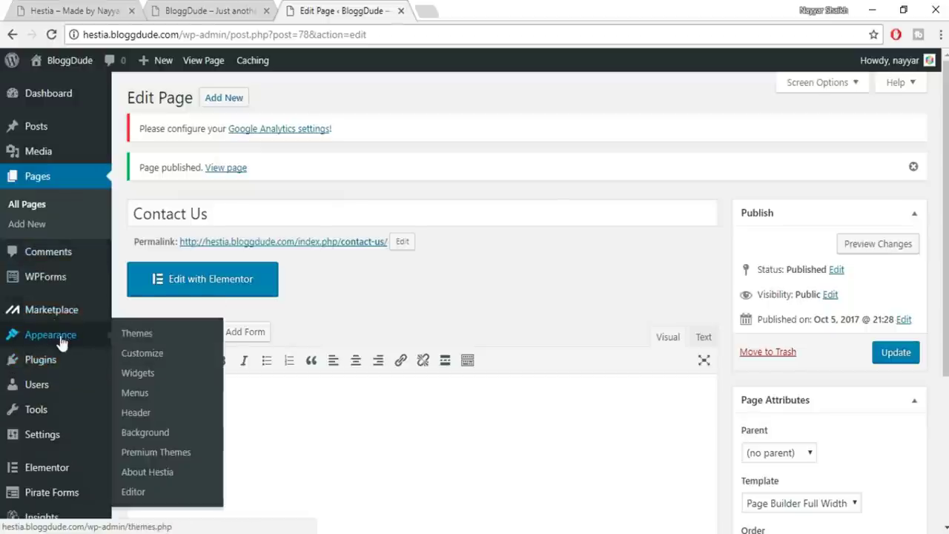
Create a new menu named MainMenu under Appearance > Menus
{"action": "left_click", "coordinate": [138, 393]}
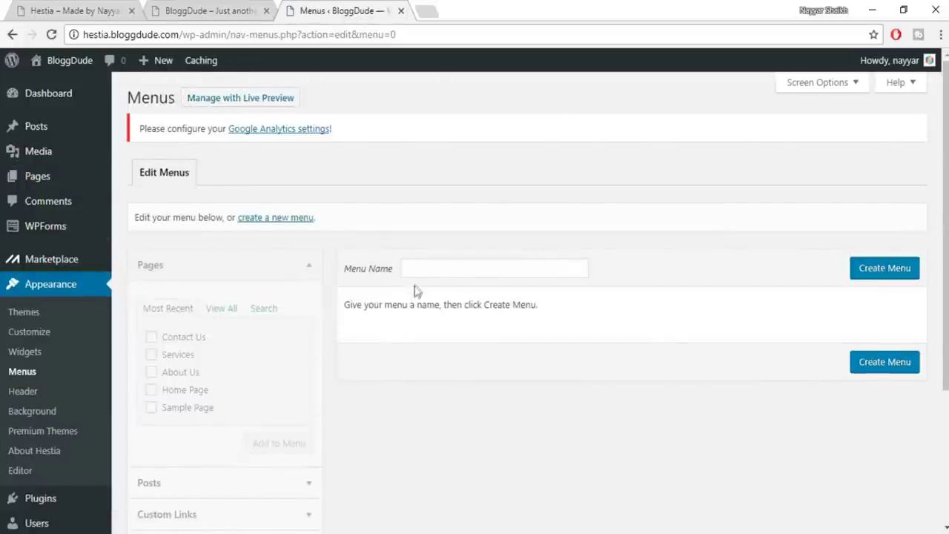
{"action": "left_click", "coordinate": [423, 272]}
{"action": "type", "text": "MainMenu"}
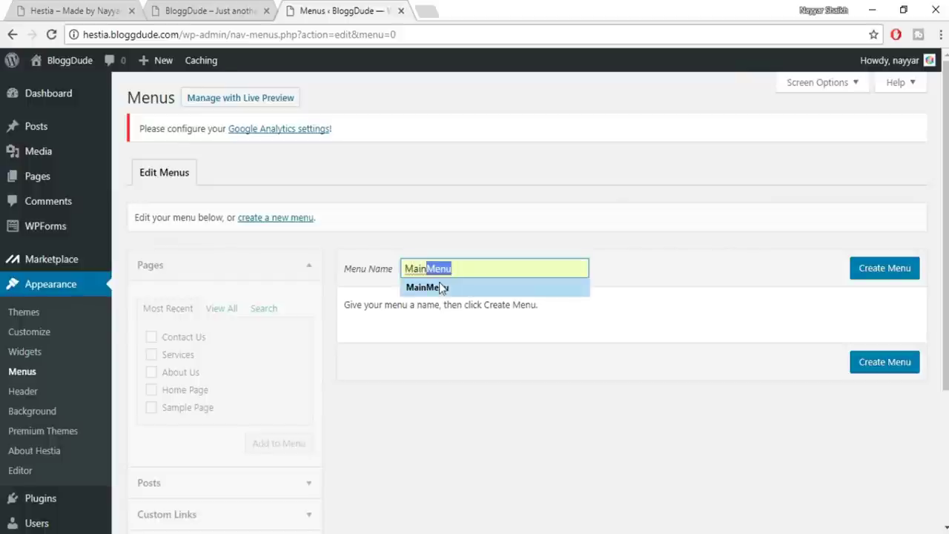
{"action": "left_click", "coordinate": [439, 286]}
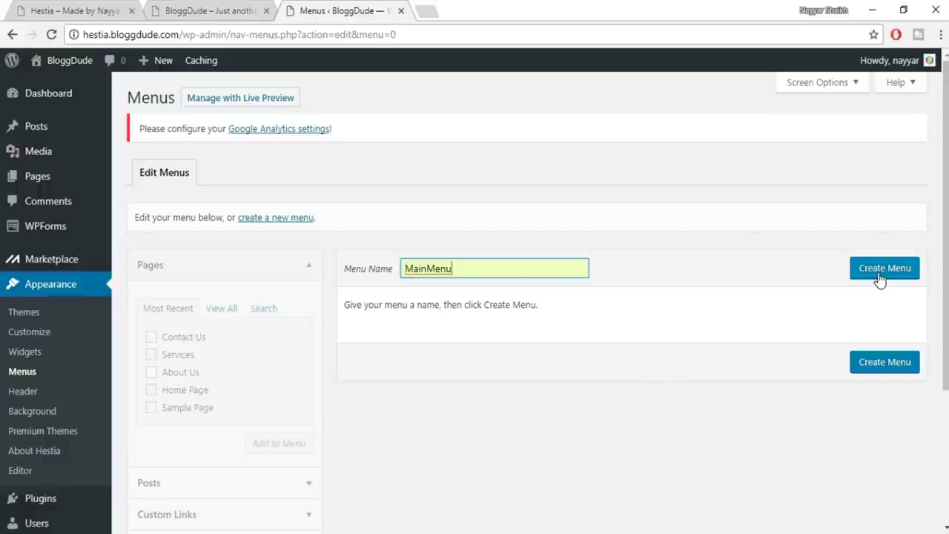
{"action": "left_click", "coordinate": [880, 275]}
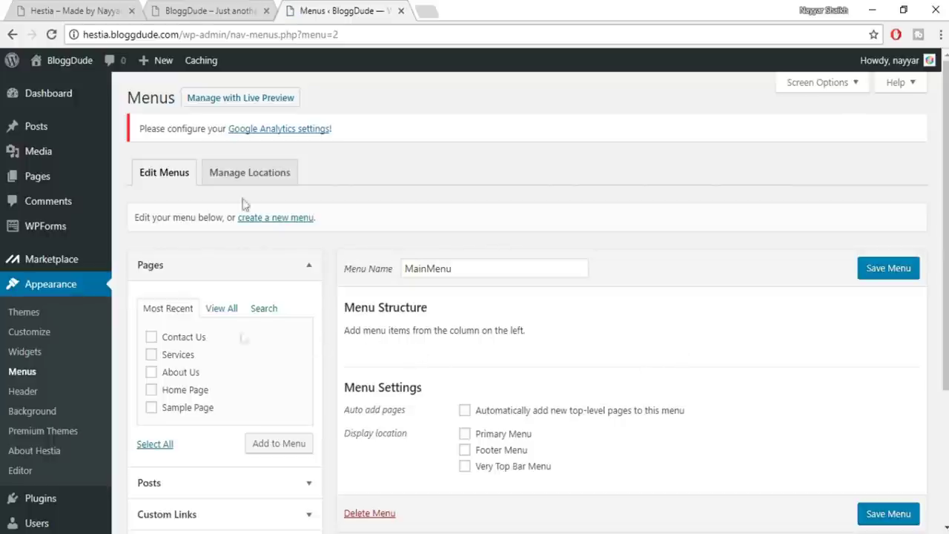
{"action": "left_click", "coordinate": [100, 10]}
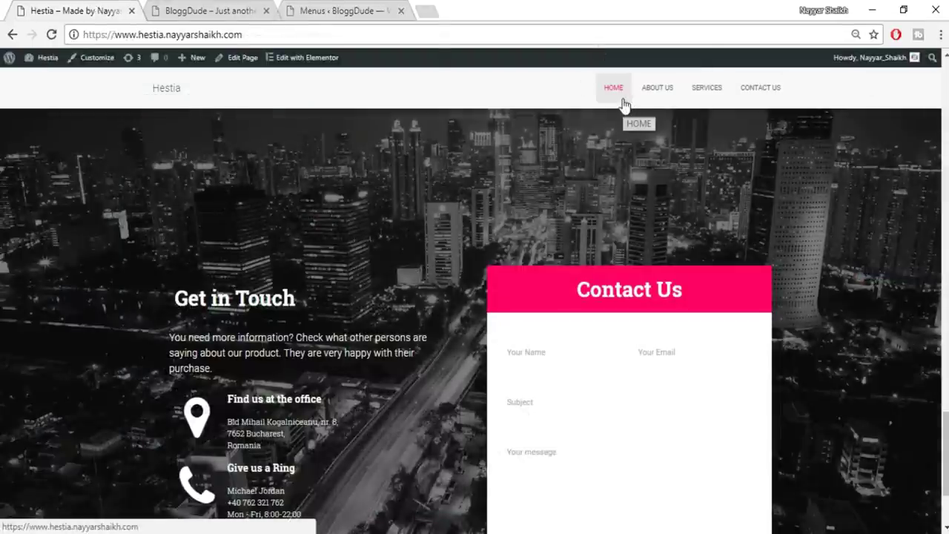
{"action": "left_click", "coordinate": [334, 10]}
Add the Home, About Us, Services and Contact Us pages to MainMenu
{"action": "left_click", "coordinate": [185, 341]}
{"action": "left_click", "coordinate": [178, 372]}
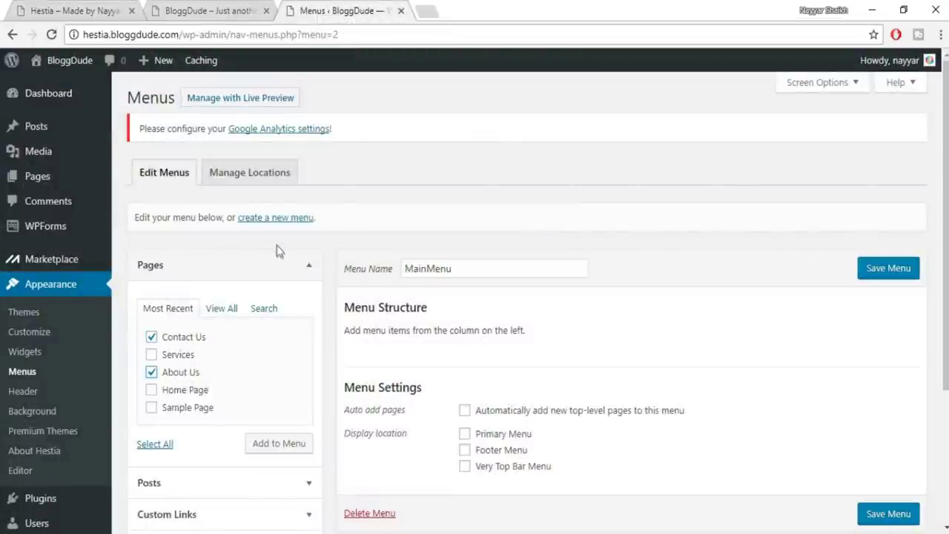
{"action": "left_click", "coordinate": [169, 355]}
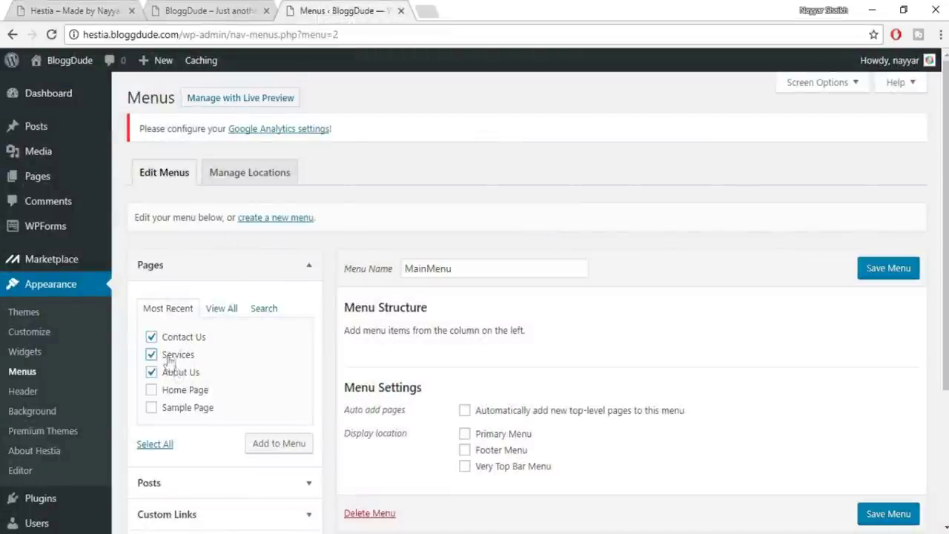
{"action": "left_click", "coordinate": [218, 312]}
{"action": "left_click", "coordinate": [197, 338]}
{"action": "left_click", "coordinate": [193, 355]}
{"action": "left_click", "coordinate": [193, 372]}
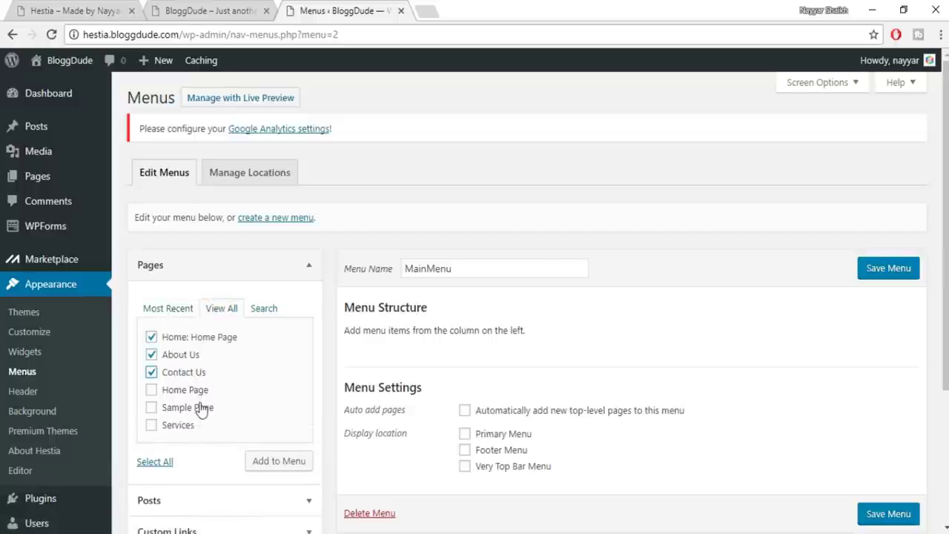
{"action": "left_click", "coordinate": [200, 410]}
{"action": "left_click", "coordinate": [192, 410]}
{"action": "left_click", "coordinate": [198, 426]}
{"action": "left_click", "coordinate": [299, 464]}
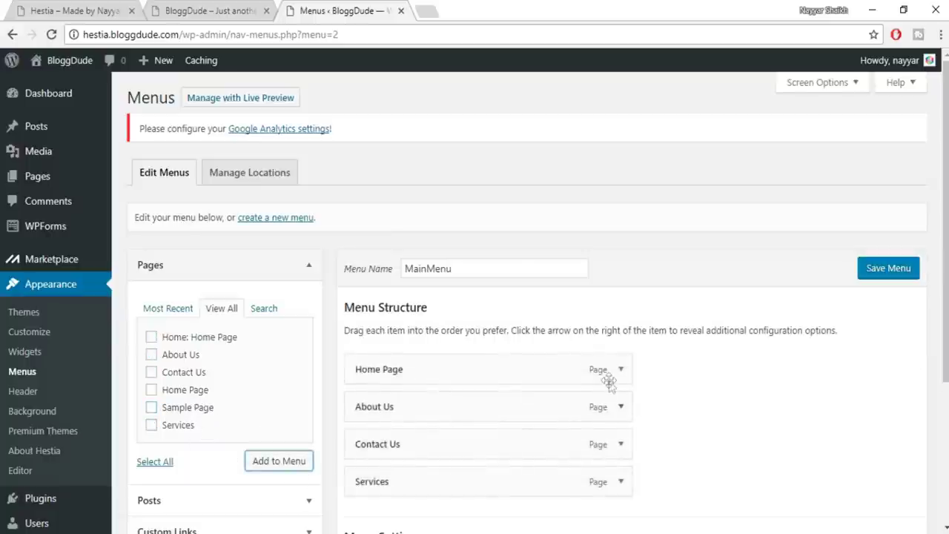
Move Contact Us last, relabel Home Page as Home, and tick Primary Menu
{"action": "scroll", "coordinate": [608, 378], "scroll_direction": "down", "scroll_amount": 2}
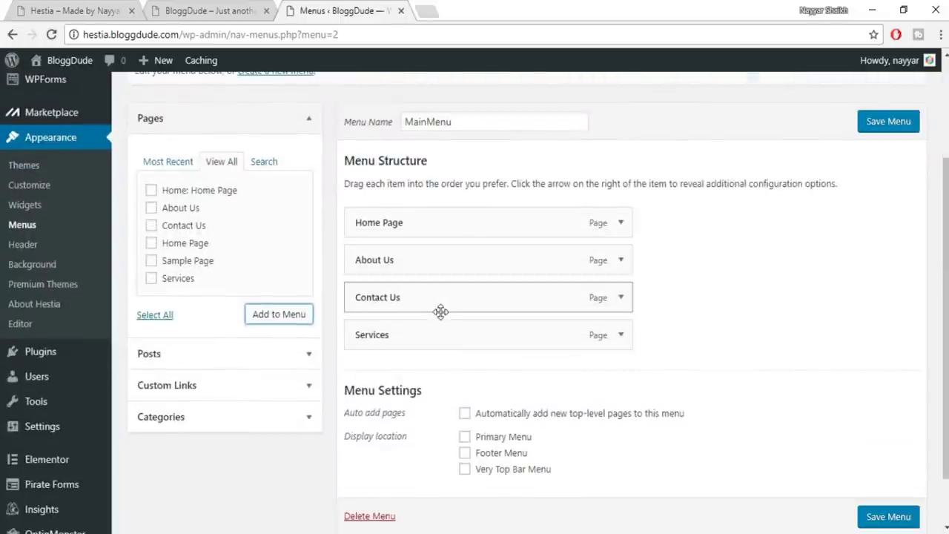
{"action": "left_click_drag", "start_coordinate": [420, 297], "coordinate": [417, 350]}
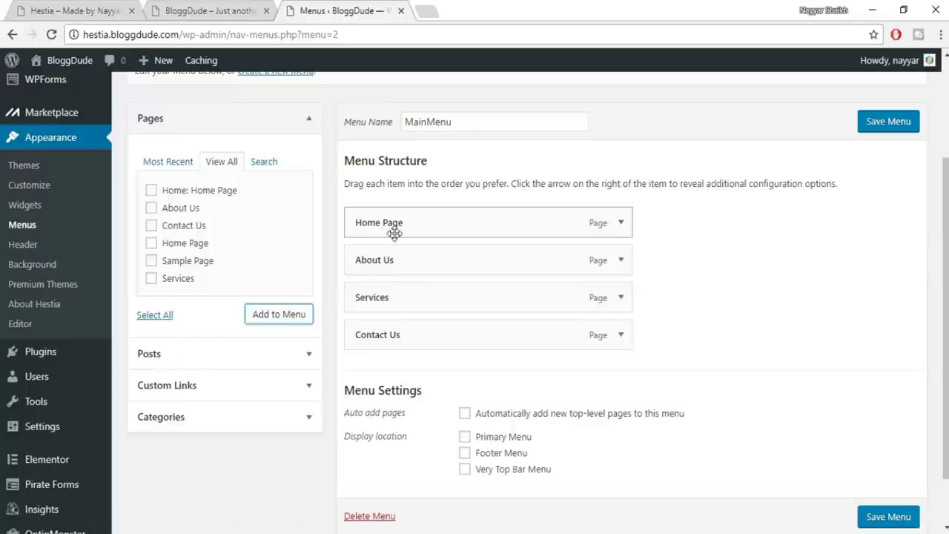
{"action": "left_click", "coordinate": [622, 223]}
{"action": "double_click", "coordinate": [541, 271]}
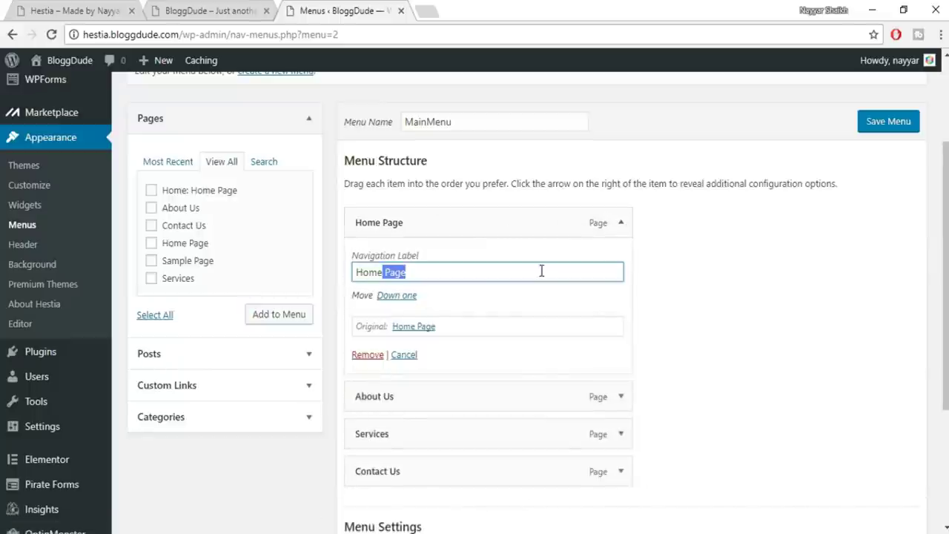
{"action": "key", "text": "BackSpace"}
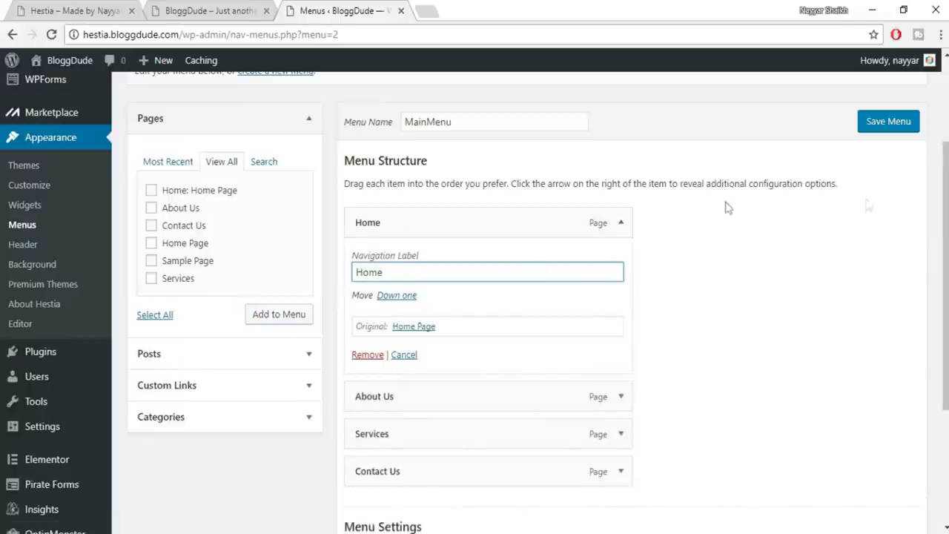
{"action": "left_click", "coordinate": [622, 222]}
{"action": "scroll", "coordinate": [547, 364], "scroll_direction": "down", "scroll_amount": 1}
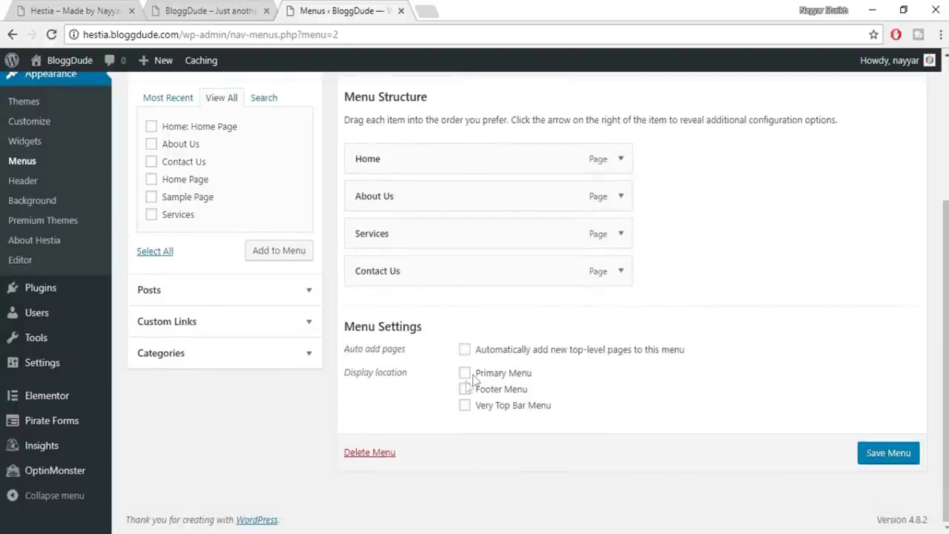
{"action": "left_click", "coordinate": [466, 375]}
Save the MainMenu changes after a glance at the front page header
{"action": "left_click", "coordinate": [191, 9]}
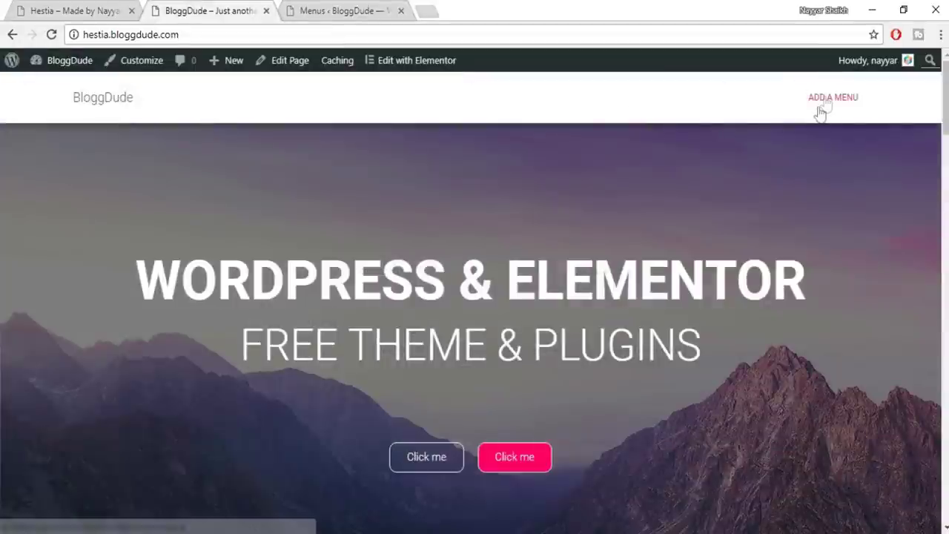
{"action": "left_click", "coordinate": [285, 8]}
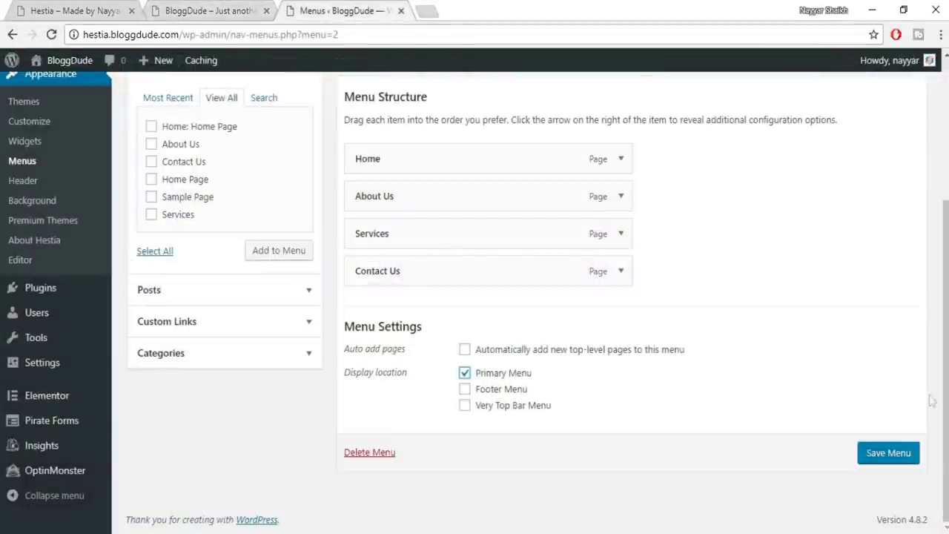
{"action": "left_click", "coordinate": [893, 455]}
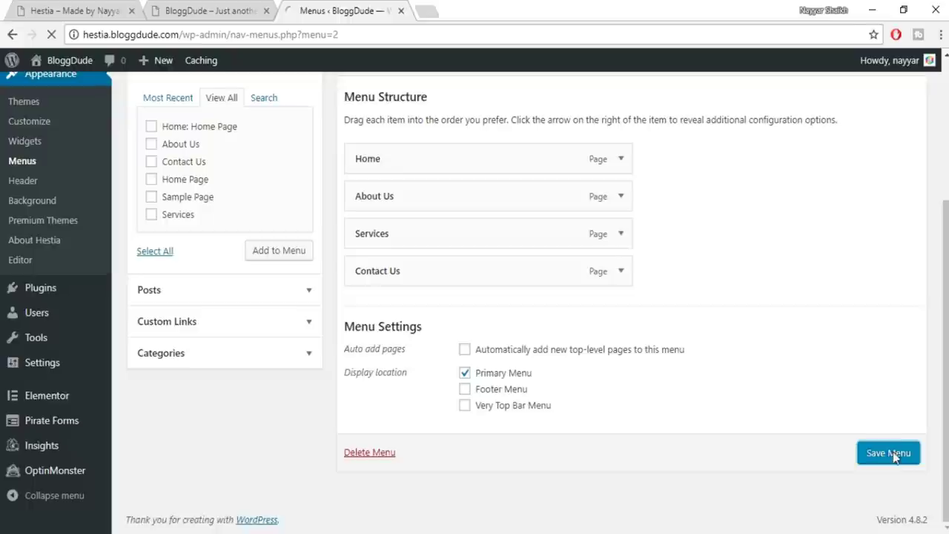
Reload the front page to check the new menu, then go back to the Menus screen
{"action": "left_click", "coordinate": [220, 8]}
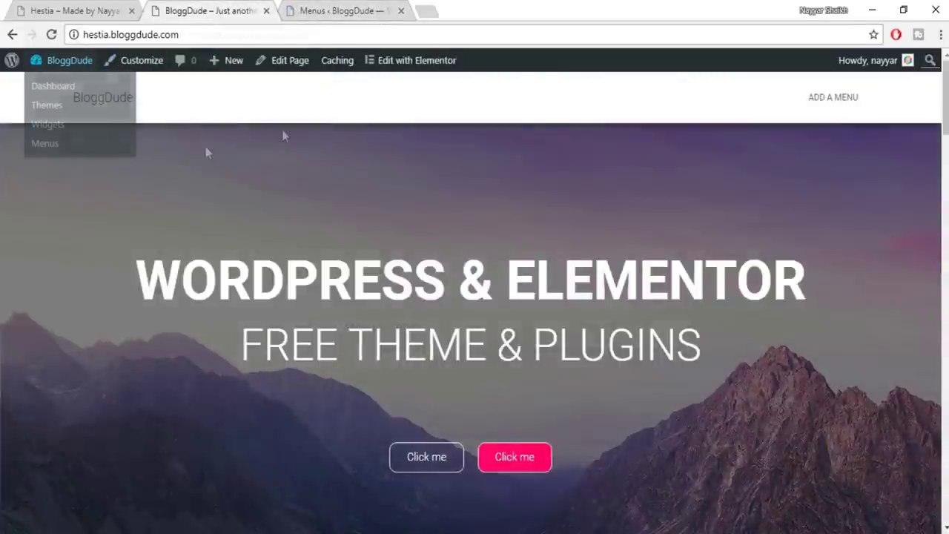
{"action": "left_click", "coordinate": [104, 107]}
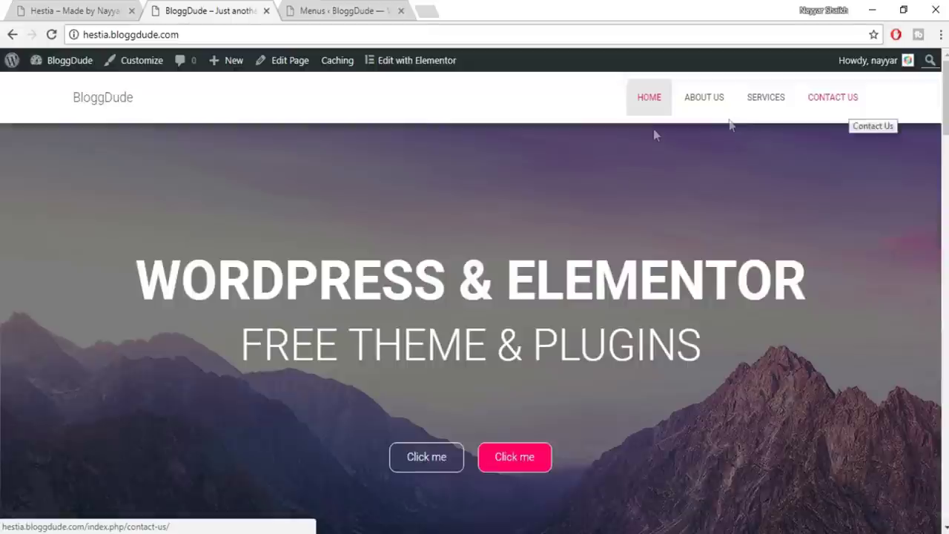
{"action": "left_click", "coordinate": [341, 9]}
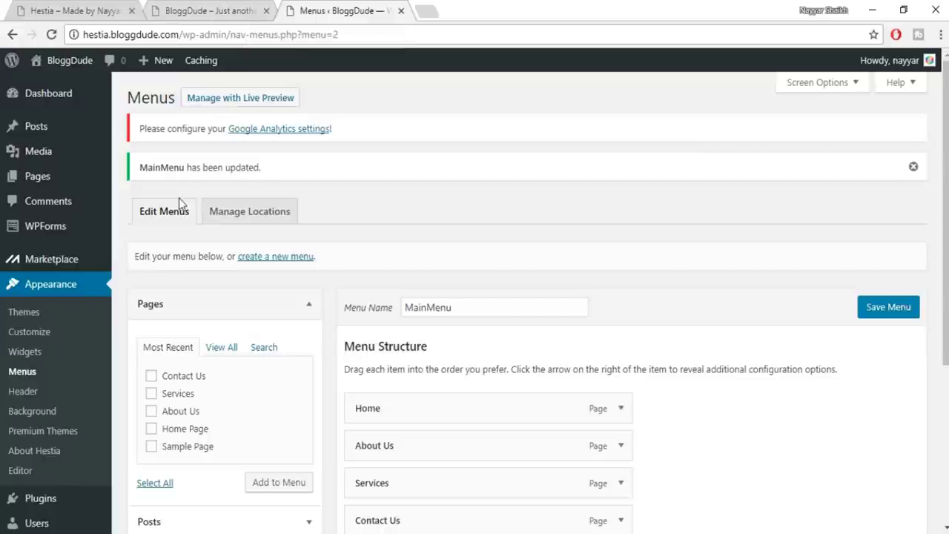
{"action": "scroll", "coordinate": [396, 160], "scroll_direction": "down", "scroll_amount": 2}
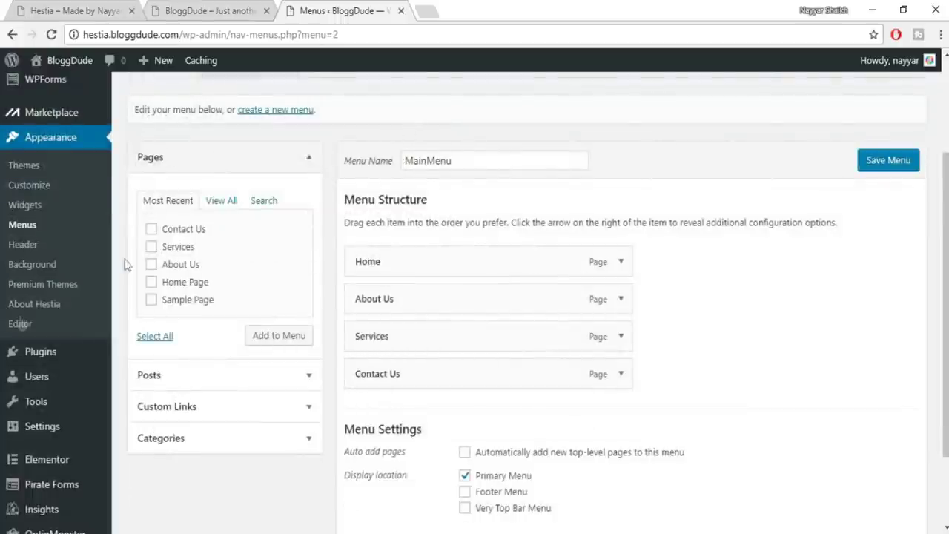
{"action": "scroll", "coordinate": [67, 414], "scroll_direction": "down", "scroll_amount": 2}
{"action": "mouse_move", "coordinate": [67, 415]}
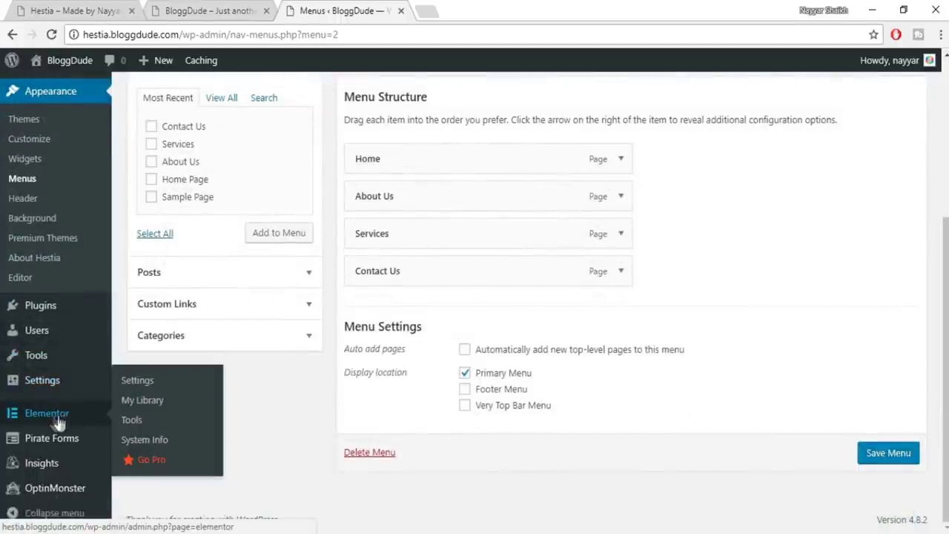
Import elementor-472-2017-10-02.json from the Layouts folder through My Library's Import Templates
{"action": "left_click", "coordinate": [145, 400]}
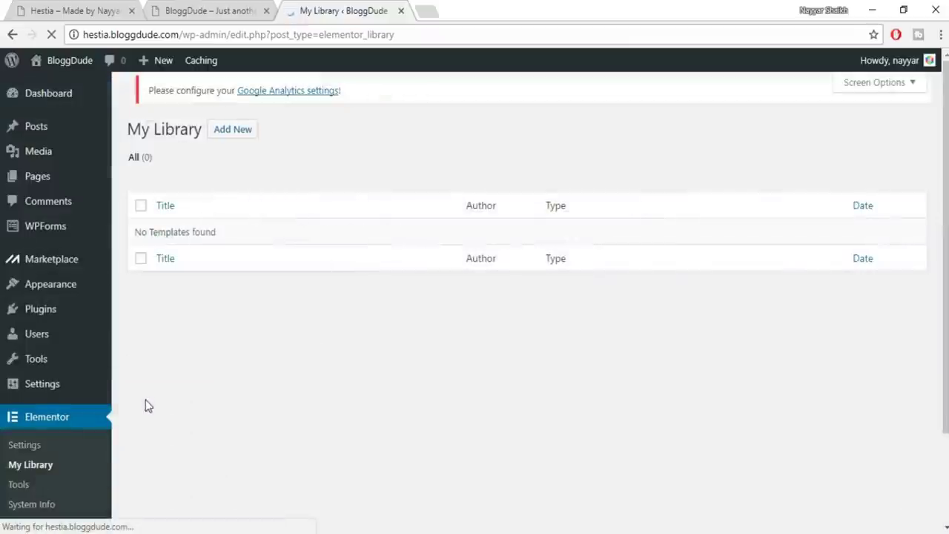
{"action": "left_click", "coordinate": [323, 100]}
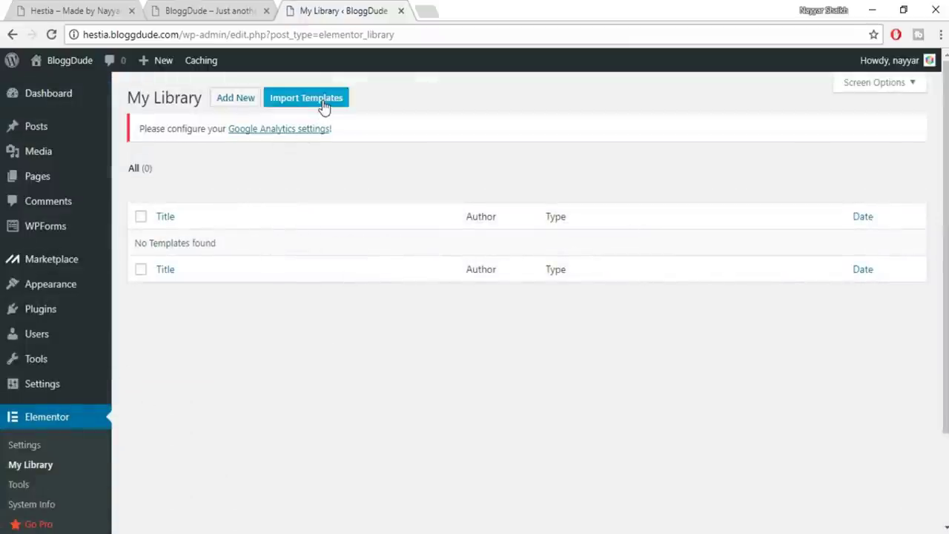
{"action": "left_click", "coordinate": [424, 218]}
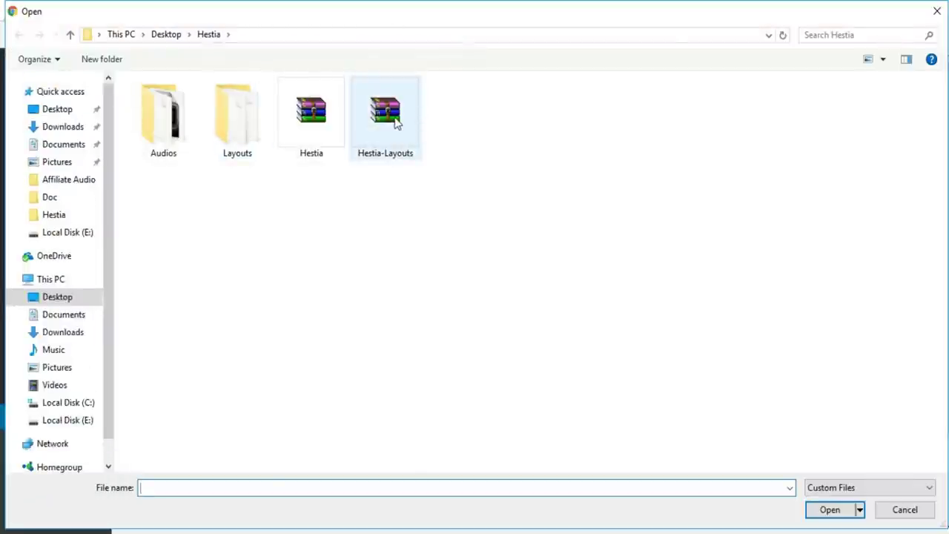
{"action": "double_click", "coordinate": [257, 115]}
{"action": "left_click", "coordinate": [237, 101]}
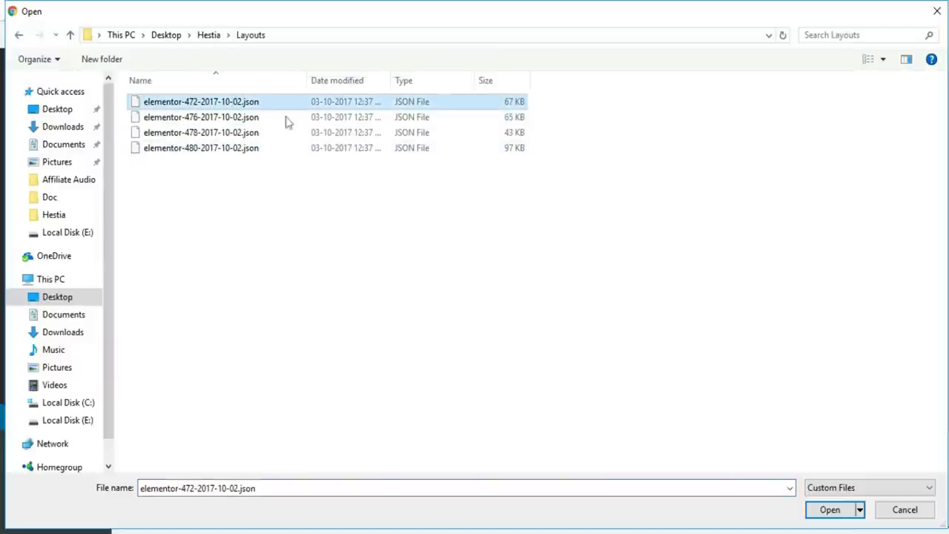
{"action": "left_click", "coordinate": [827, 511]}
{"action": "left_click", "coordinate": [643, 228]}
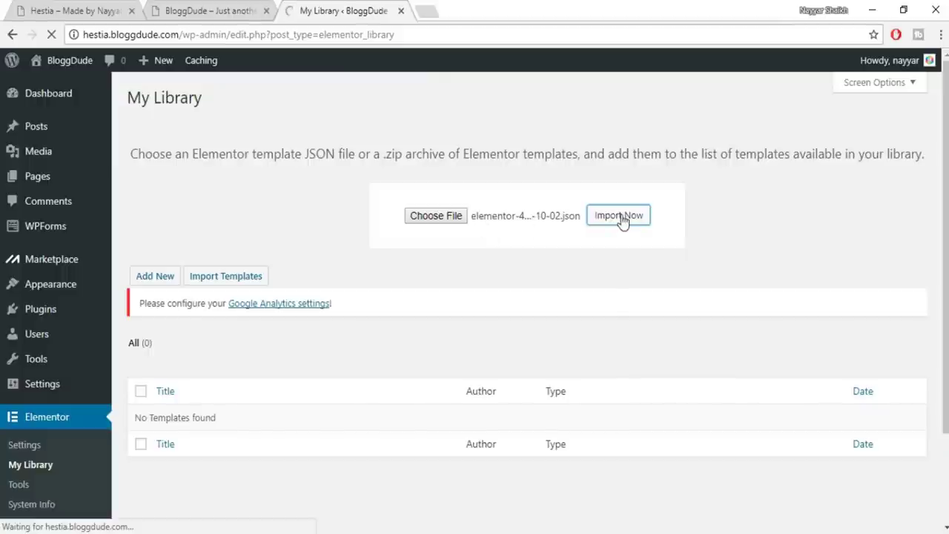
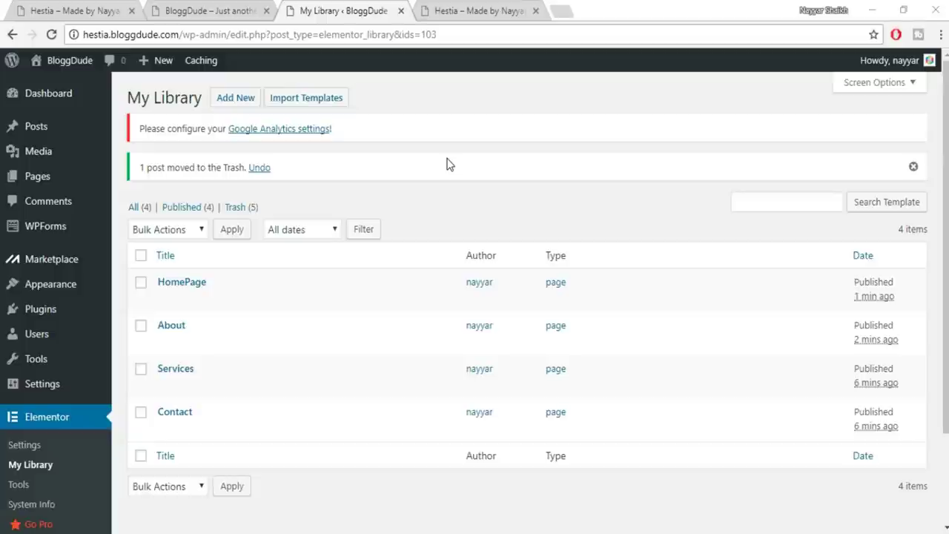
From All Pages, open the About Us page in the Elementor editor
{"action": "mouse_move", "coordinate": [35, 184]}
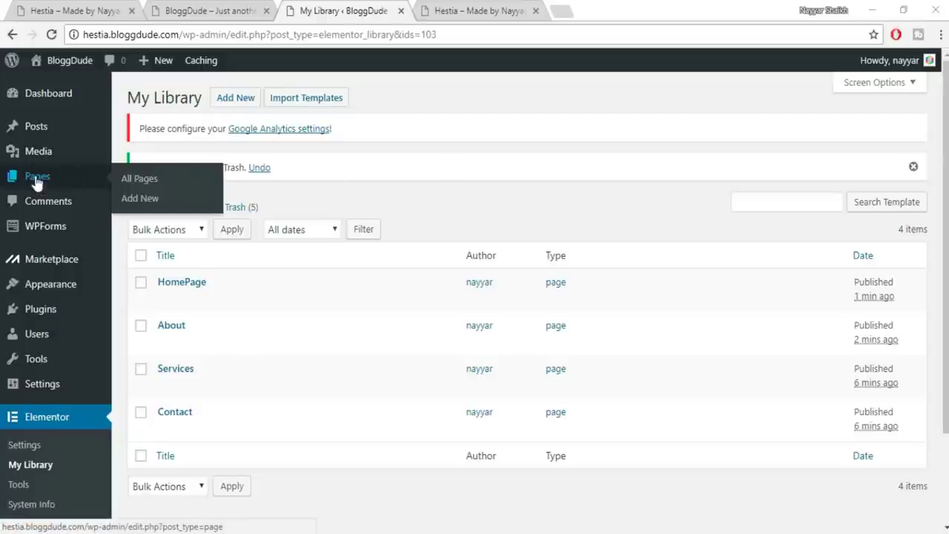
{"action": "left_click", "coordinate": [40, 180]}
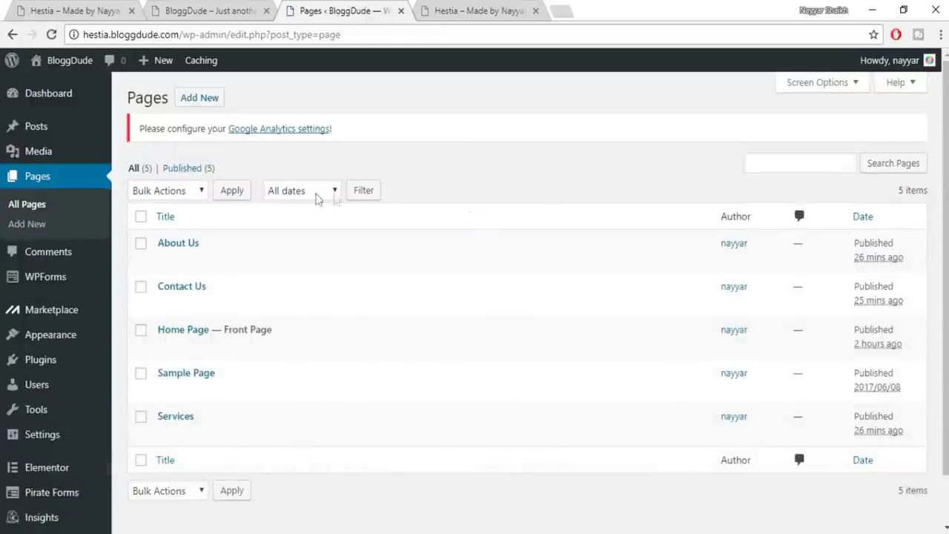
{"action": "mouse_move", "coordinate": [162, 261]}
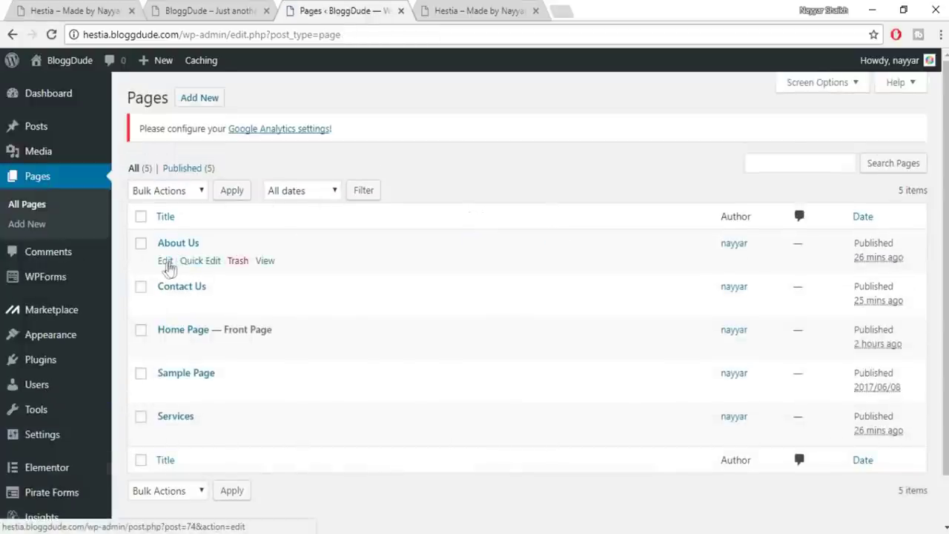
{"action": "left_click", "coordinate": [166, 264]}
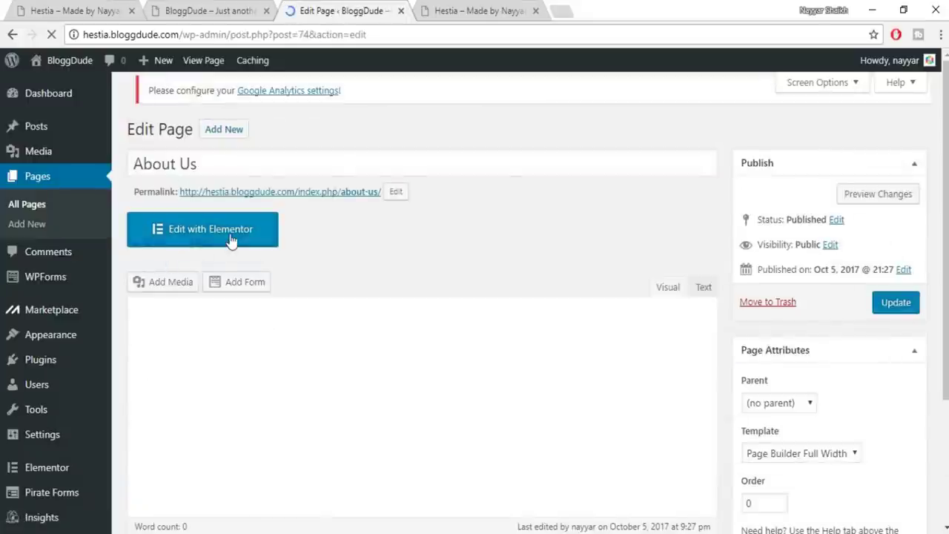
{"action": "left_click", "coordinate": [232, 238]}
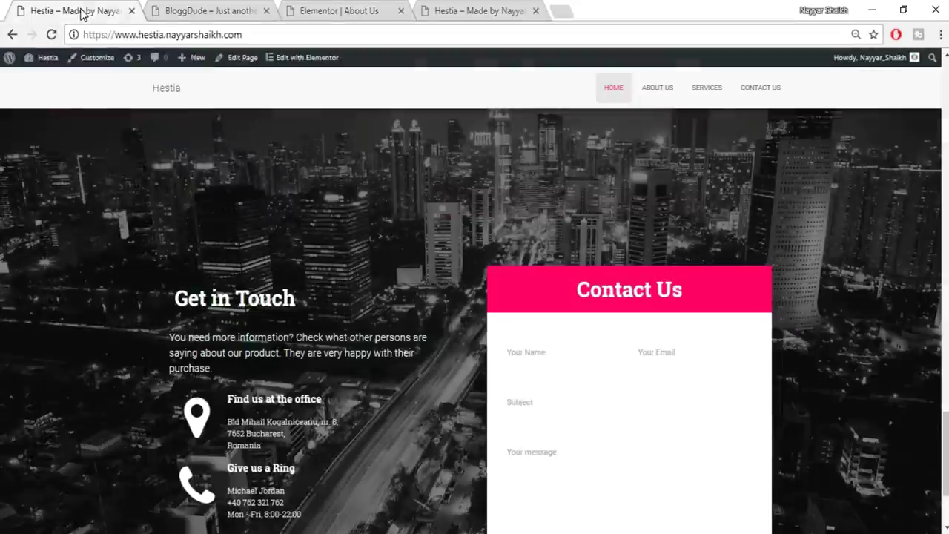
Glance at the live Hestia site and BloggDude homepage, then return to the About Us editor
{"action": "left_click", "coordinate": [83, 12]}
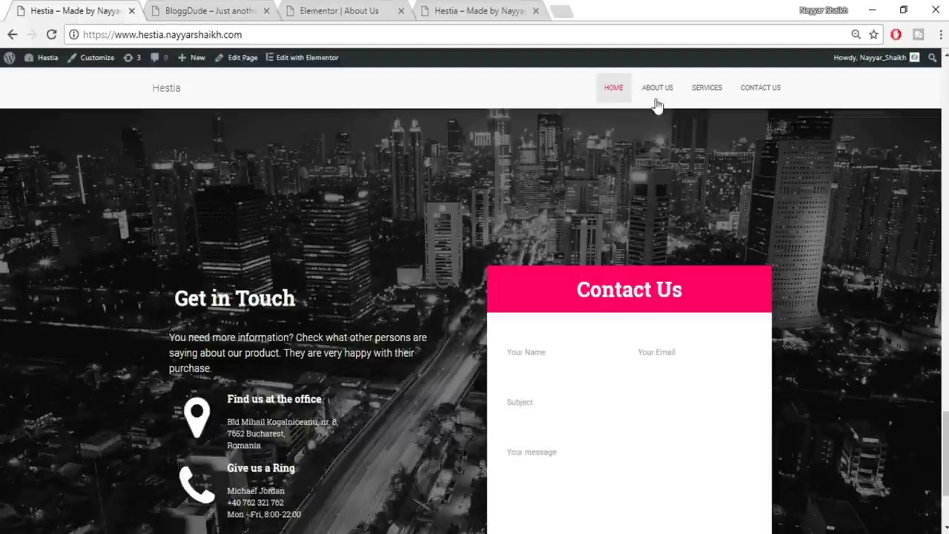
{"action": "left_click", "coordinate": [252, 11]}
{"action": "left_click", "coordinate": [364, 7]}
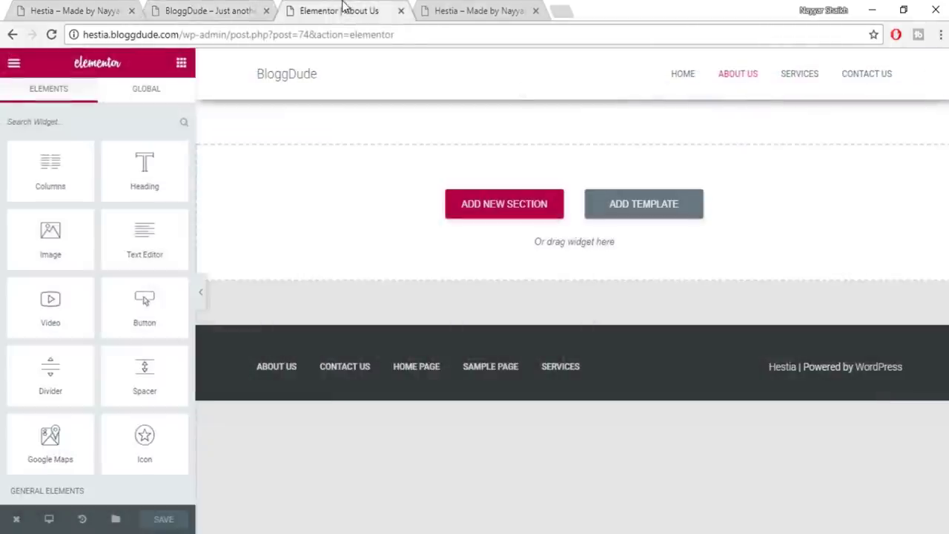
Insert the saved About template from My Templates into the page
{"action": "left_click", "coordinate": [655, 215]}
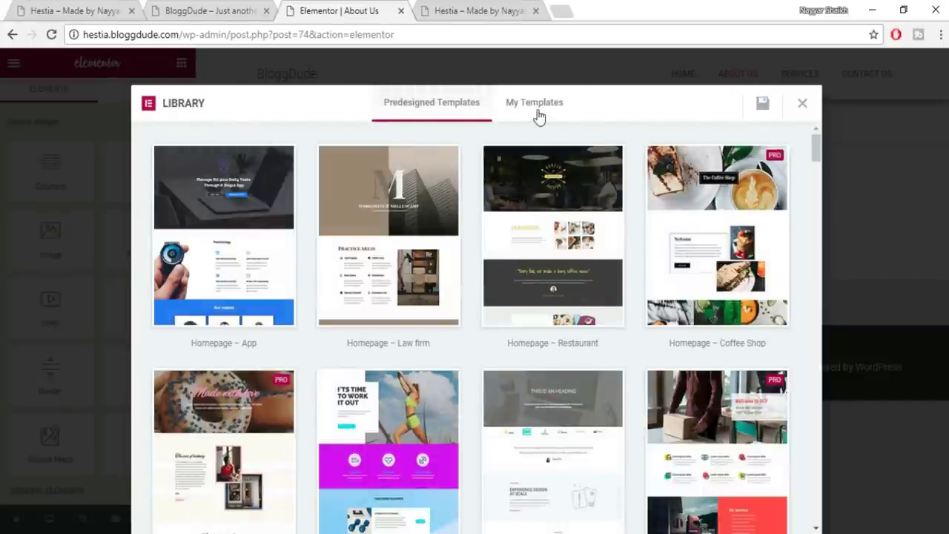
{"action": "left_click", "coordinate": [539, 115]}
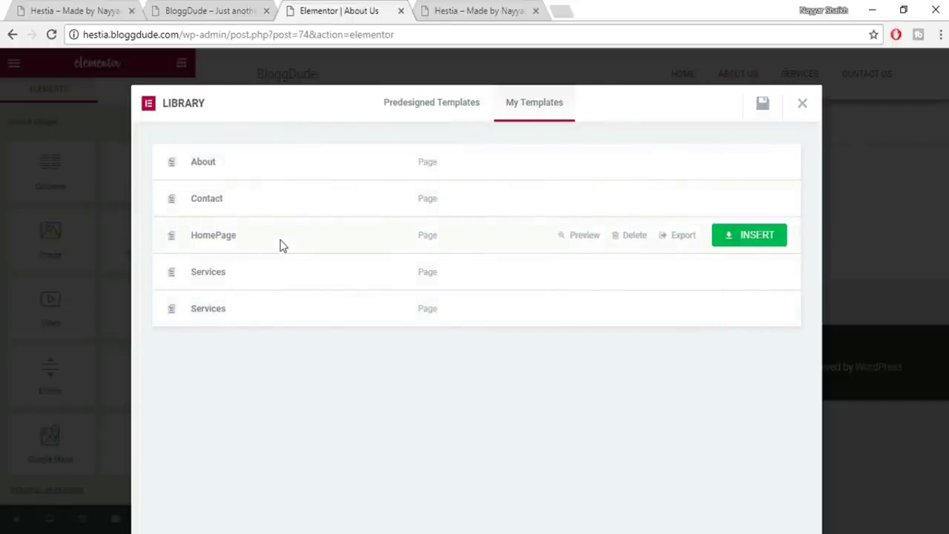
{"action": "mouse_move", "coordinate": [275, 165]}
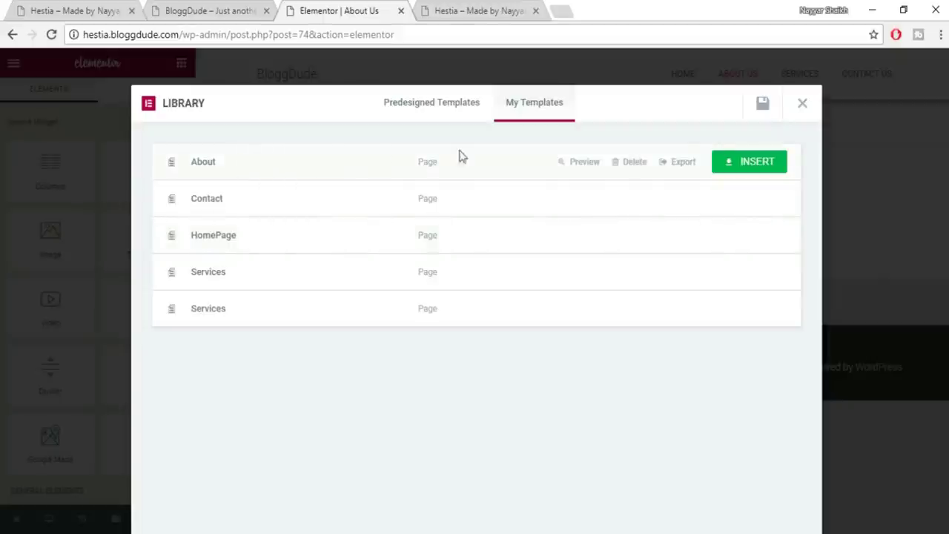
{"action": "left_click", "coordinate": [749, 162]}
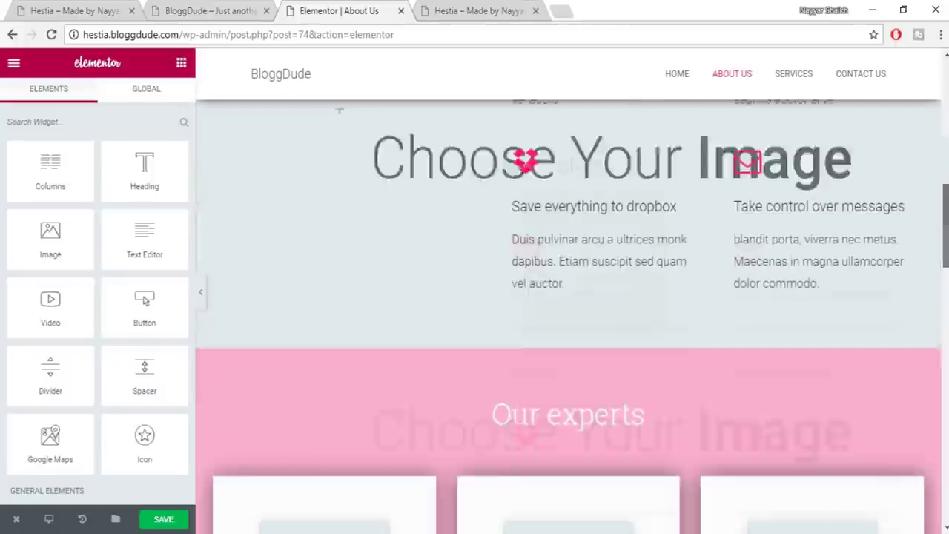
{"action": "scroll", "coordinate": [568, 316], "scroll_direction": "down", "scroll_amount": 6}
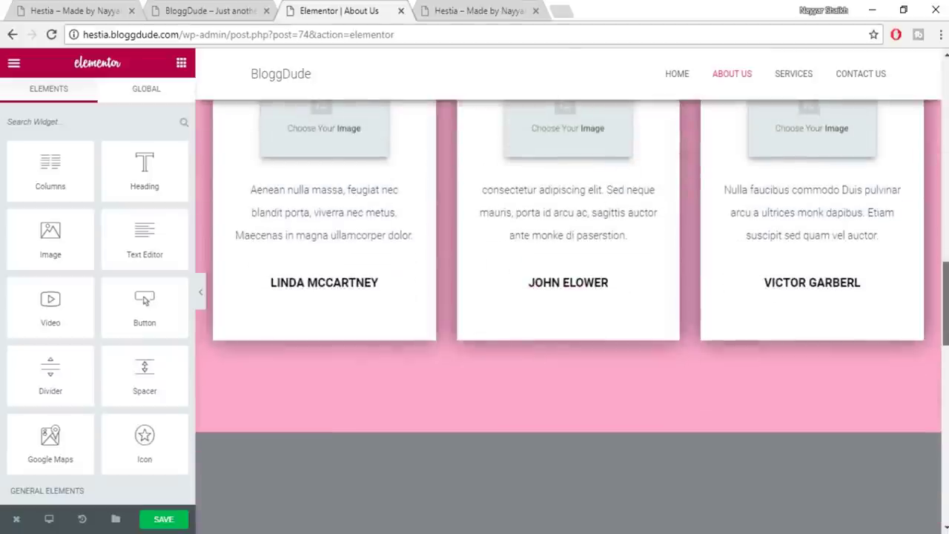
{"action": "scroll", "coordinate": [568, 316], "scroll_direction": "down", "scroll_amount": 5}
{"action": "scroll", "coordinate": [567, 317], "scroll_direction": "down", "scroll_amount": 5}
{"action": "left_click_drag", "start_coordinate": [944, 482], "coordinate": [944, 95]}
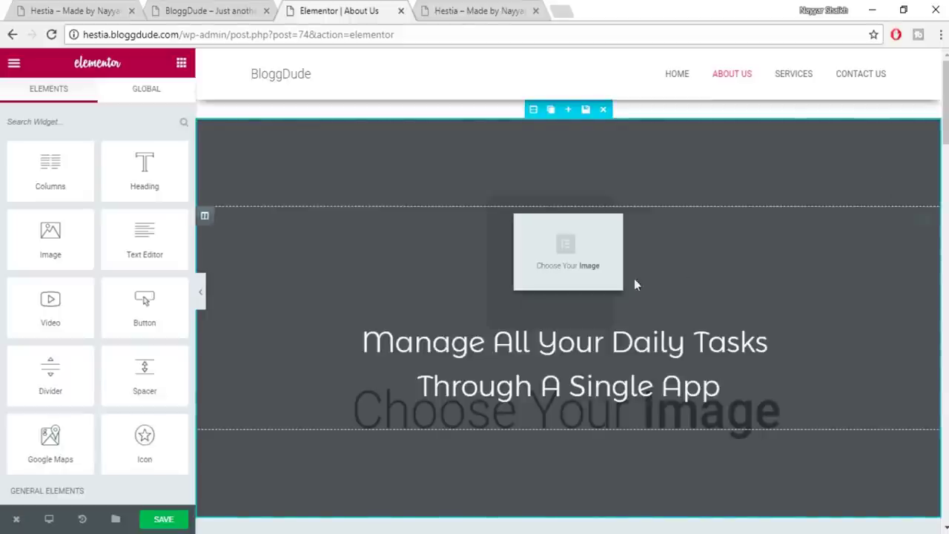
{"action": "mouse_move", "coordinate": [944, 104]}
{"action": "left_mouse_down"}
{"action": "mouse_move", "coordinate": [945, 474]}
{"action": "mouse_move", "coordinate": [944, 104]}
{"action": "left_mouse_up"}
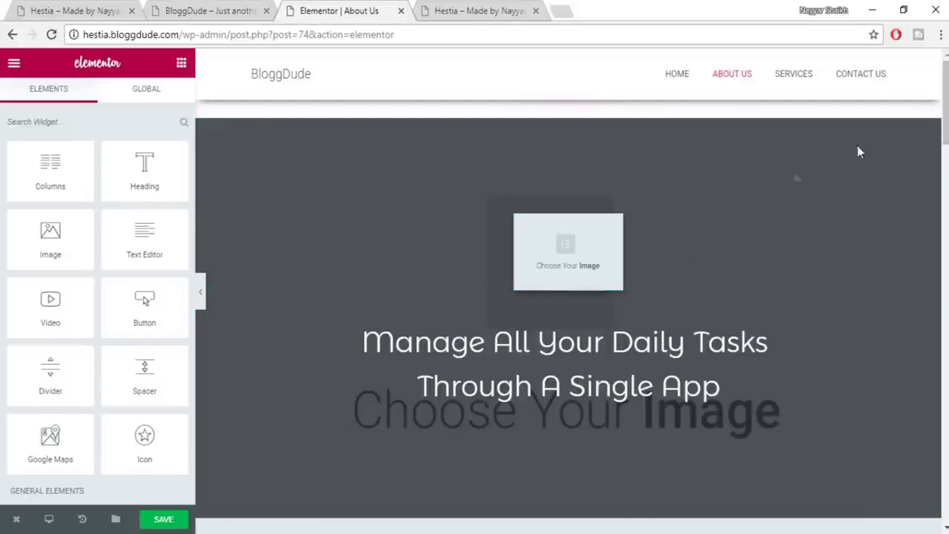
{"action": "mouse_move", "coordinate": [945, 178]}
{"action": "left_mouse_down"}
{"action": "mouse_move", "coordinate": [945, 293]}
{"action": "mouse_move", "coordinate": [945, 245]}
{"action": "left_mouse_up"}
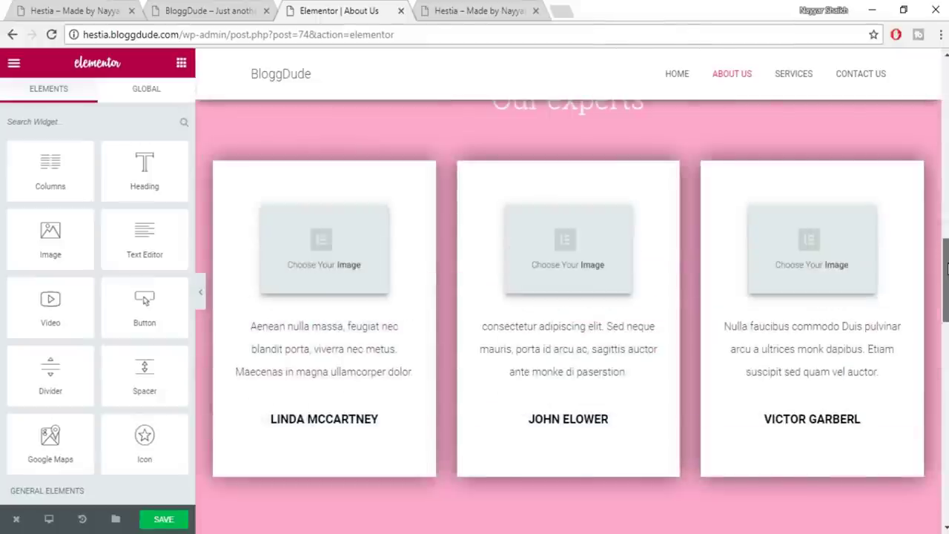
Place the red-haired woman's photo in the middle team card's image
{"action": "left_click", "coordinate": [574, 255]}
{"action": "left_click", "coordinate": [82, 227]}
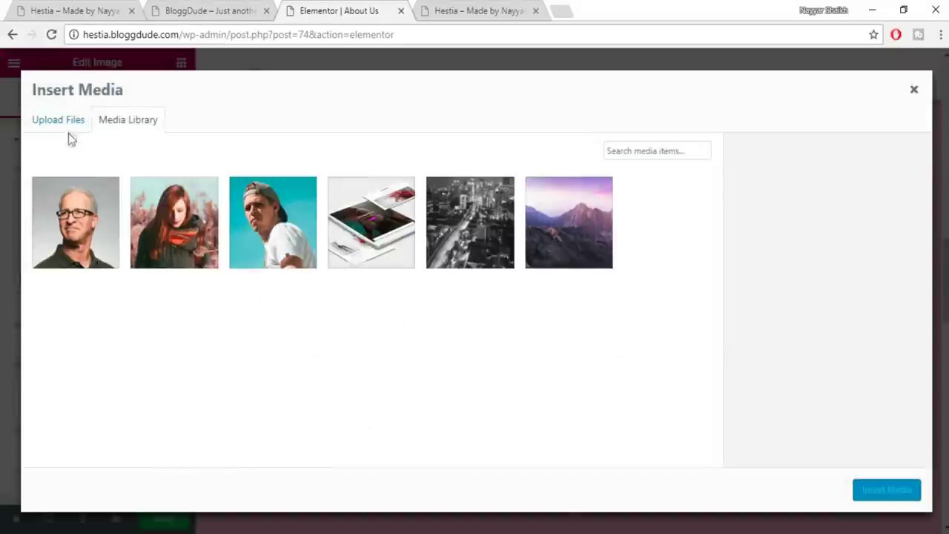
{"action": "left_click", "coordinate": [156, 220]}
{"action": "left_click", "coordinate": [889, 486]}
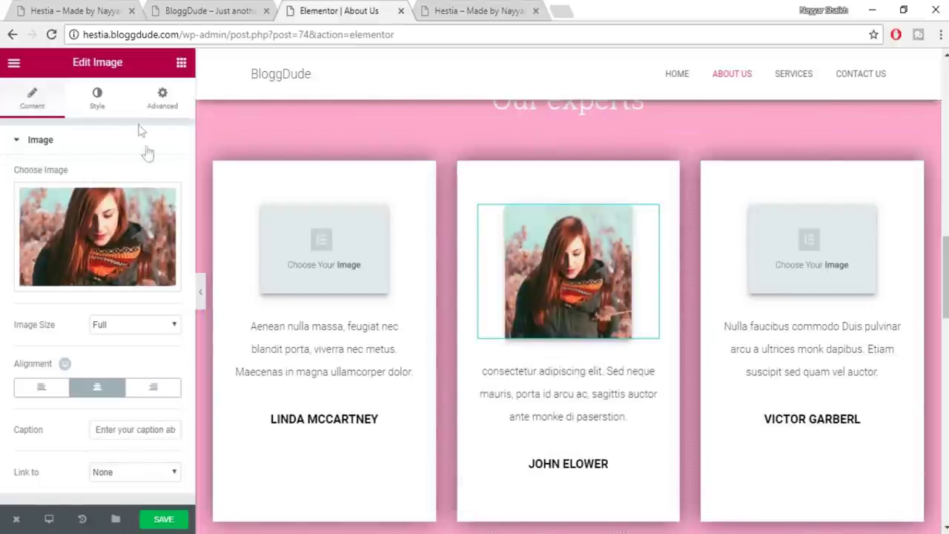
Give the image a 200 border radius so it is circular, and save the page
{"action": "left_click", "coordinate": [103, 110]}
{"action": "scroll", "coordinate": [141, 244], "scroll_direction": "down", "scroll_amount": 1}
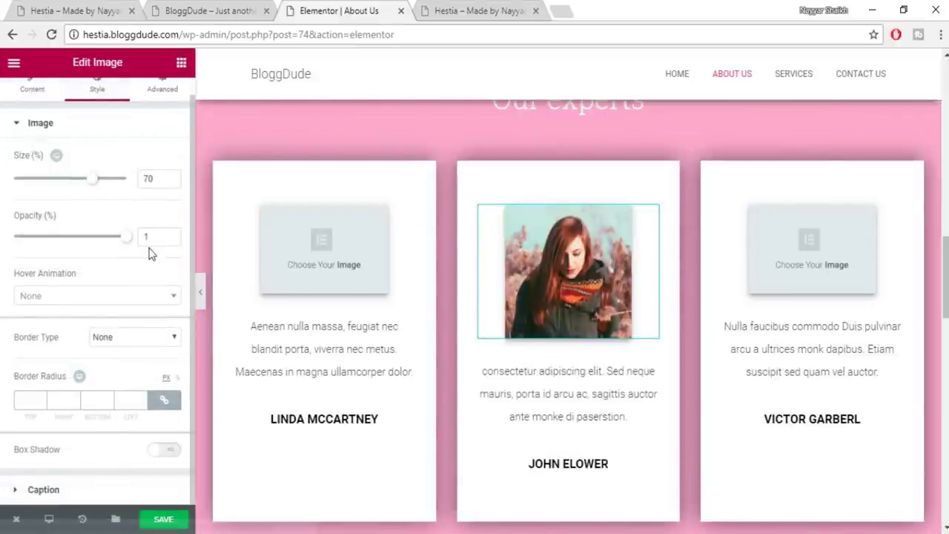
{"action": "left_click", "coordinate": [32, 398]}
{"action": "type", "text": "200"}
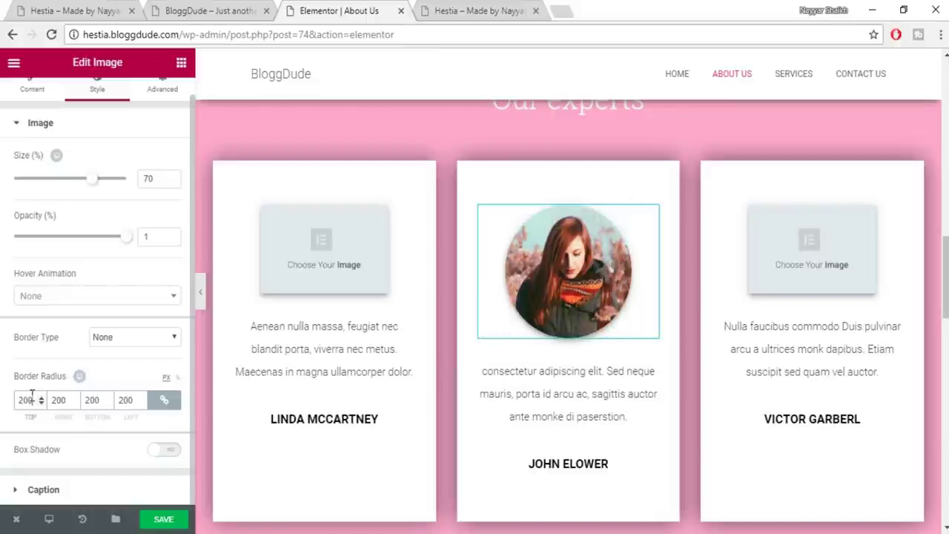
{"action": "left_click", "coordinate": [177, 522]}
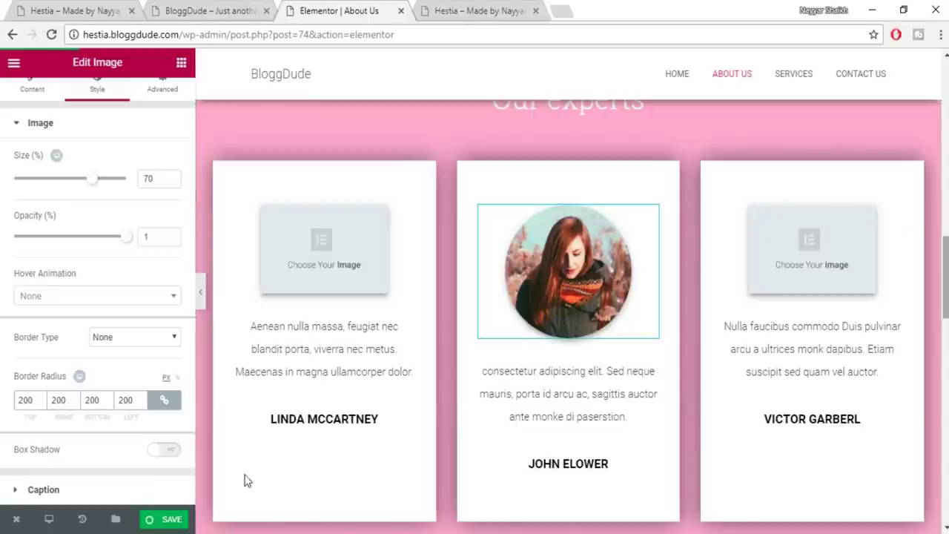
{"action": "key", "text": "ctrl+s"}
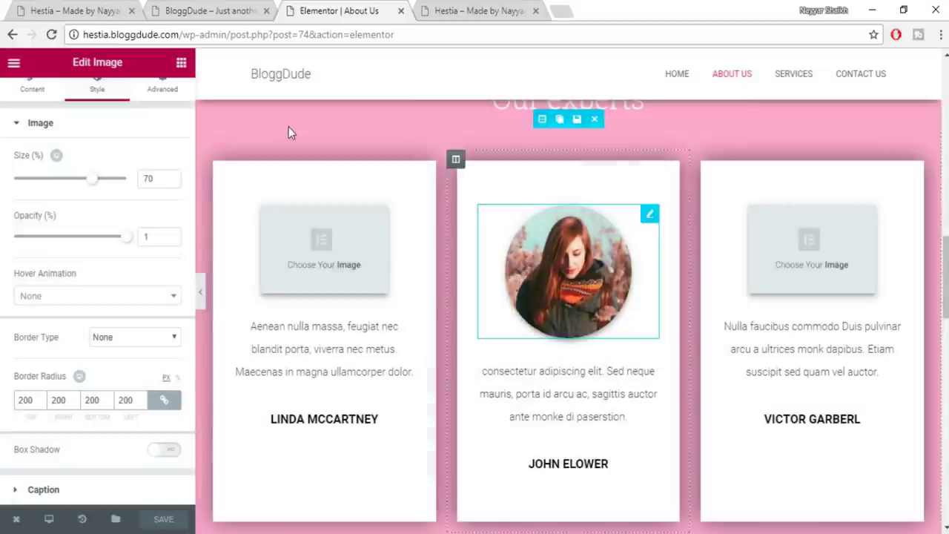
Trim the editor part from the address to return to the WordPress admin dashboard
{"action": "scroll", "coordinate": [289, 127], "scroll_direction": "up", "scroll_amount": 10}
{"action": "left_click_drag", "start_coordinate": [229, 35], "coordinate": [597, 30]}
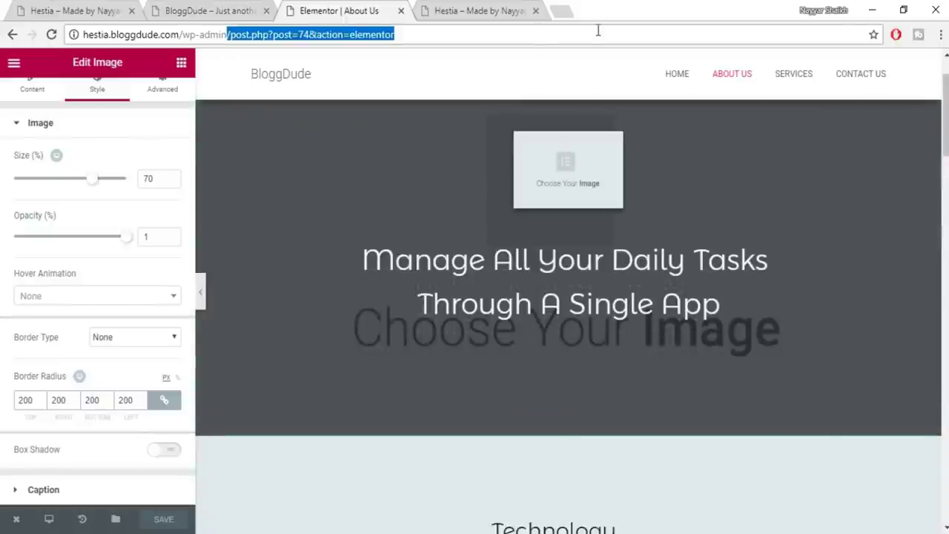
{"action": "key", "text": "BackSpace"}
{"action": "key", "text": "Return"}
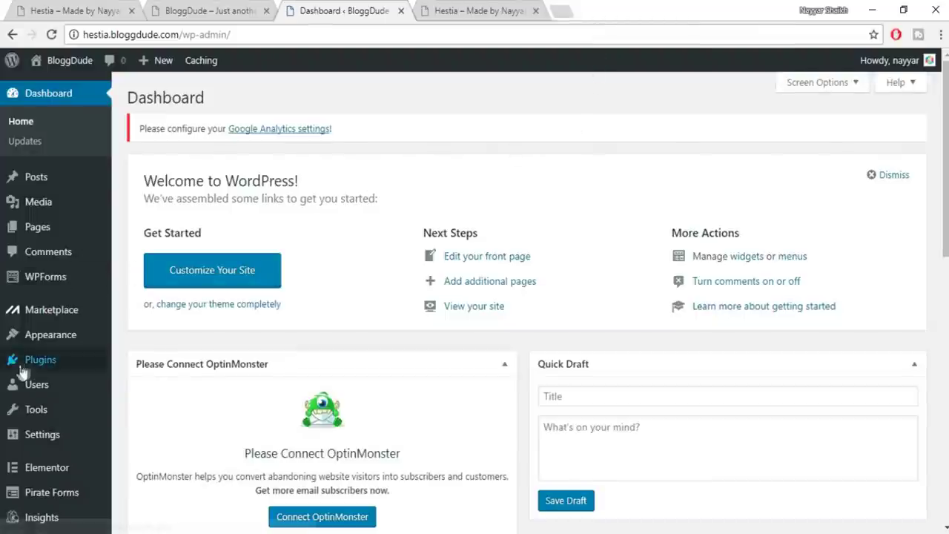
From All Pages, open the Contact Us page in the Elementor editor
{"action": "left_click", "coordinate": [45, 231]}
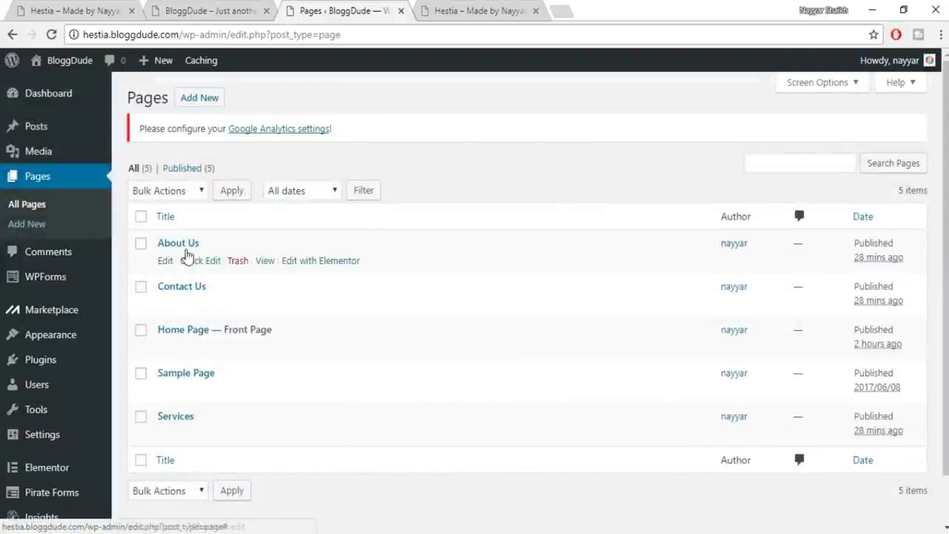
{"action": "left_click", "coordinate": [166, 306]}
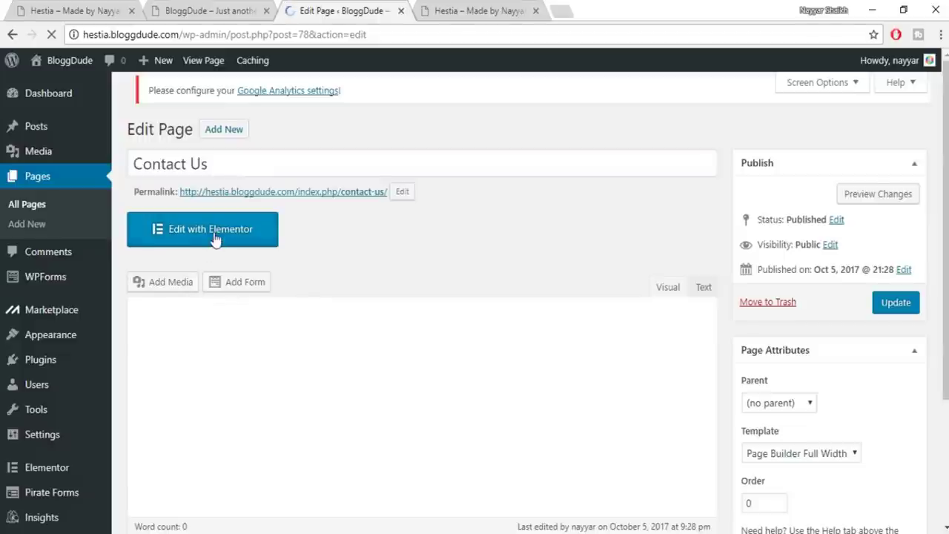
{"action": "left_click", "coordinate": [214, 235]}
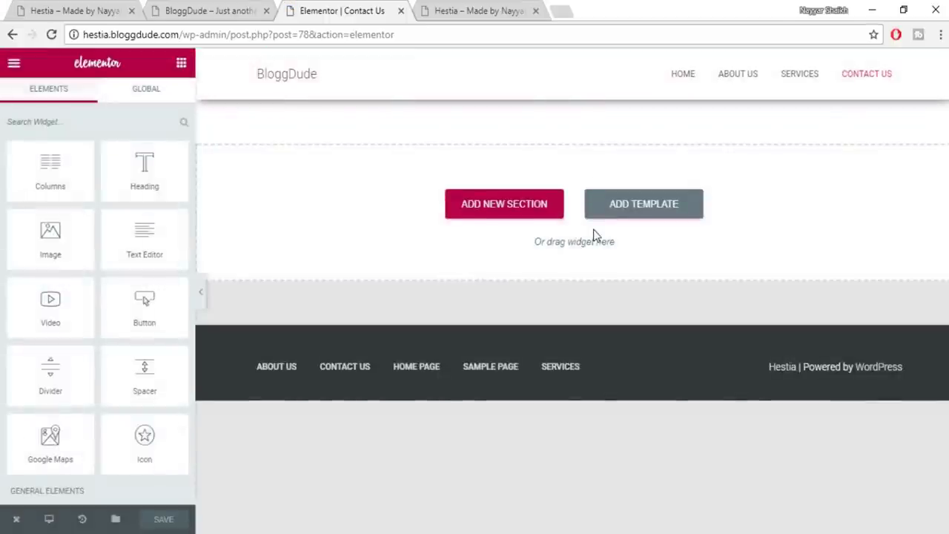
Insert the saved About template by mistake, look it over, then undo it
{"action": "left_click", "coordinate": [647, 217]}
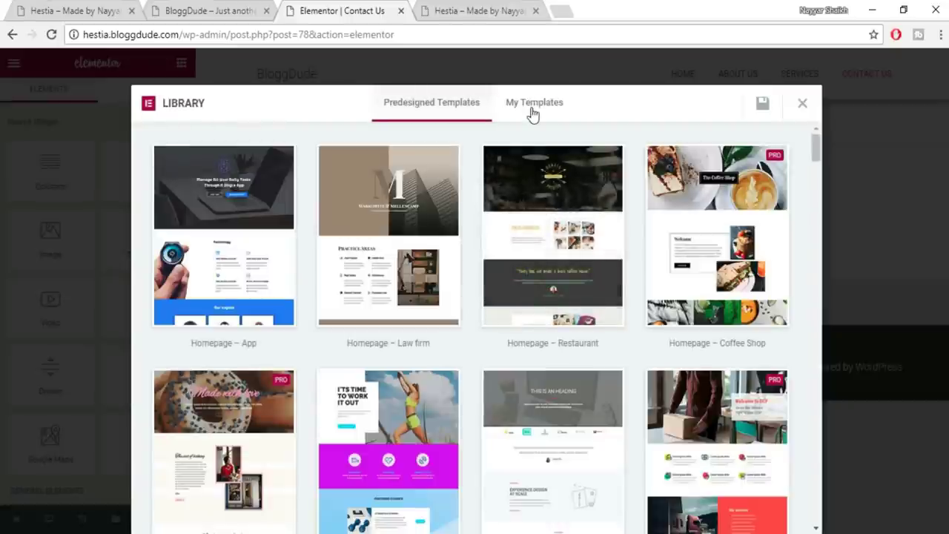
{"action": "left_click", "coordinate": [532, 113]}
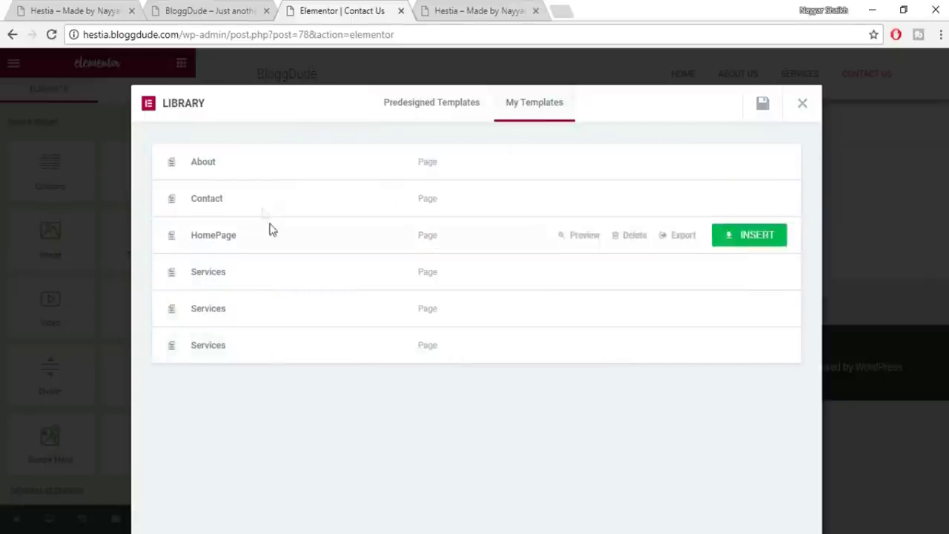
{"action": "left_click", "coordinate": [737, 161]}
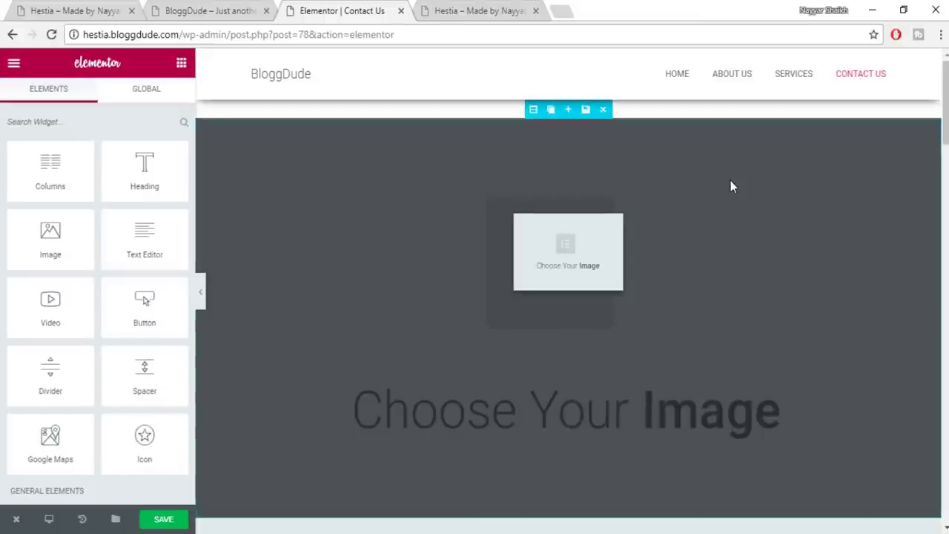
{"action": "scroll", "coordinate": [839, 304], "scroll_direction": "down", "scroll_amount": 7}
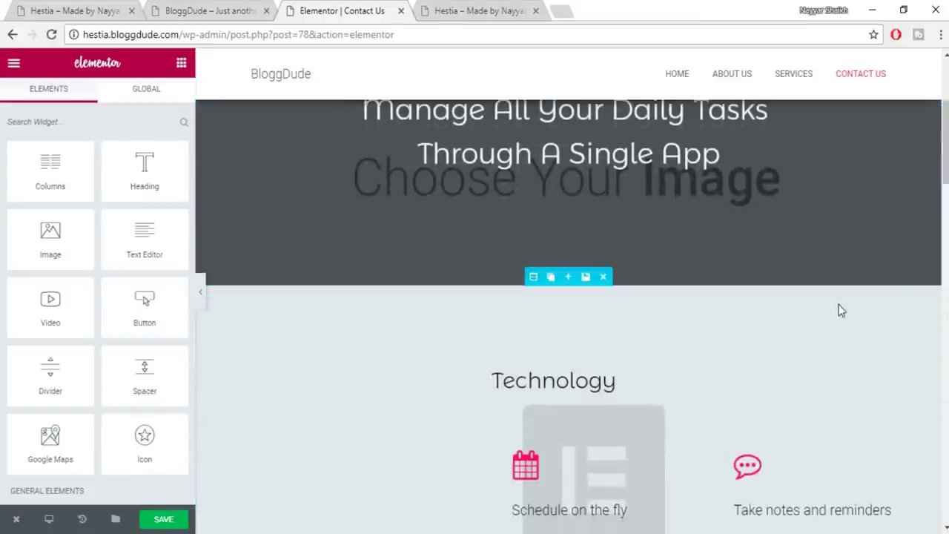
{"action": "scroll", "coordinate": [909, 326], "scroll_direction": "down", "scroll_amount": 3}
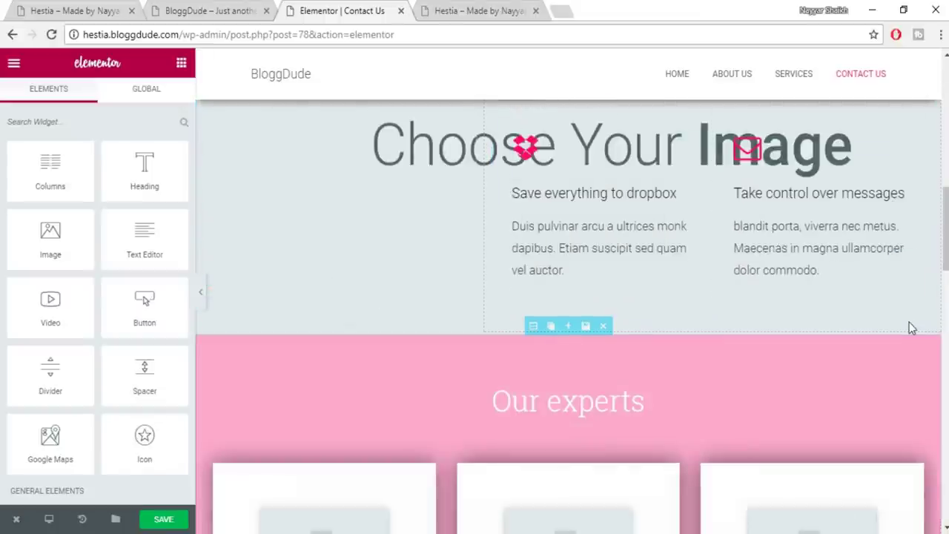
{"action": "scroll", "coordinate": [741, 363], "scroll_direction": "down", "scroll_amount": 3}
{"action": "scroll", "coordinate": [741, 363], "scroll_direction": "down", "scroll_amount": 12}
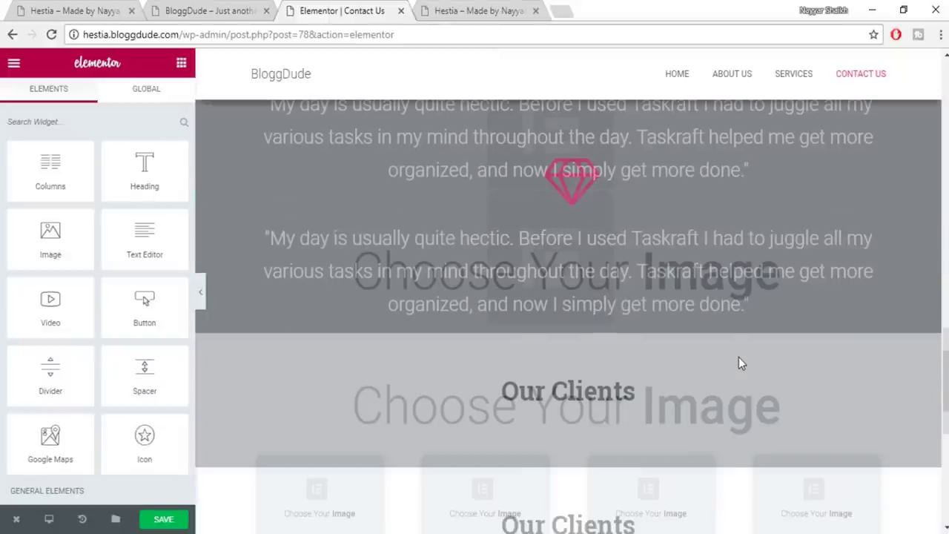
{"action": "scroll", "coordinate": [740, 363], "scroll_direction": "down", "scroll_amount": 2}
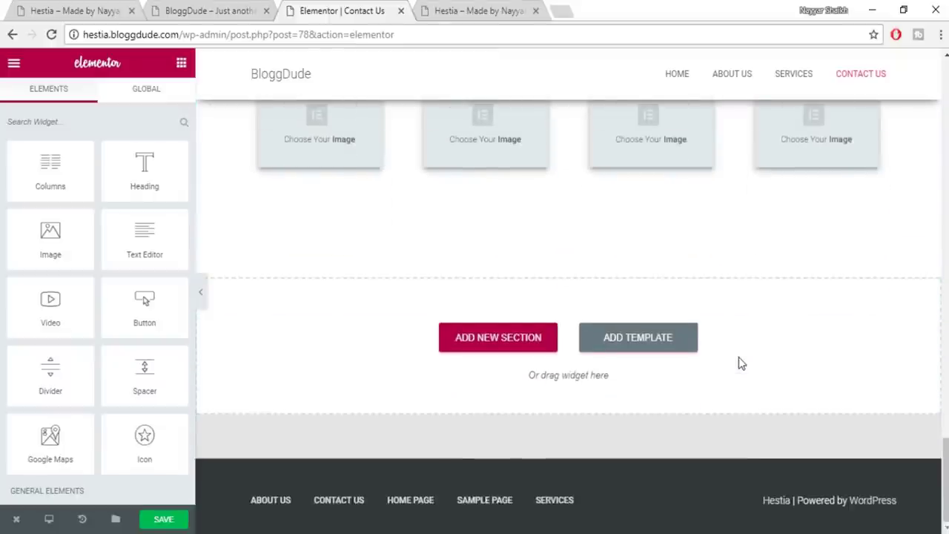
{"action": "scroll", "coordinate": [739, 364], "scroll_direction": "up", "scroll_amount": 10}
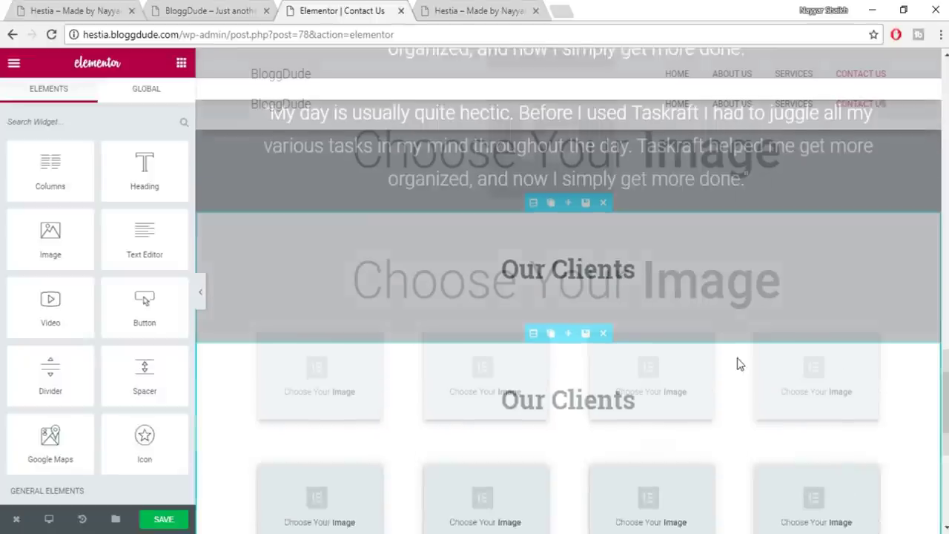
{"action": "scroll", "coordinate": [737, 357], "scroll_direction": "up", "scroll_amount": 8}
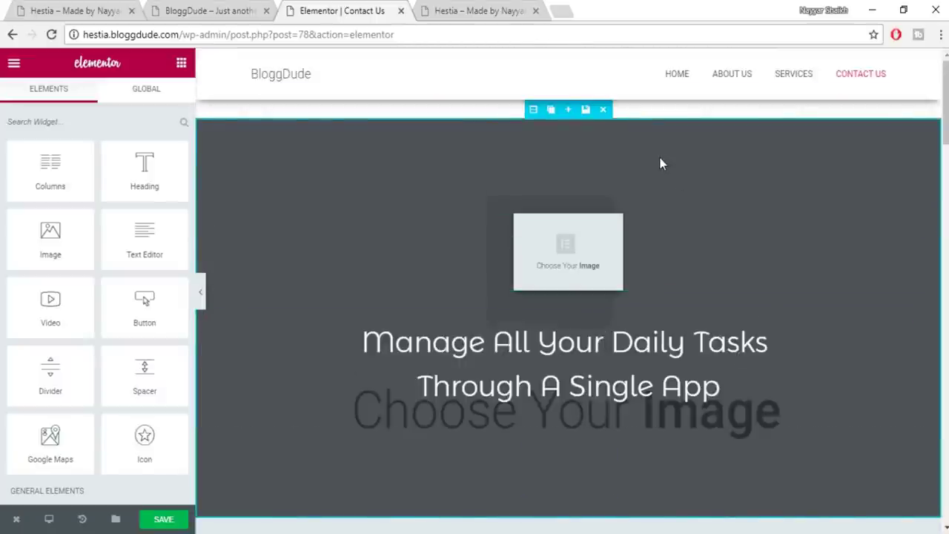
{"action": "key", "text": "ctrl+z"}
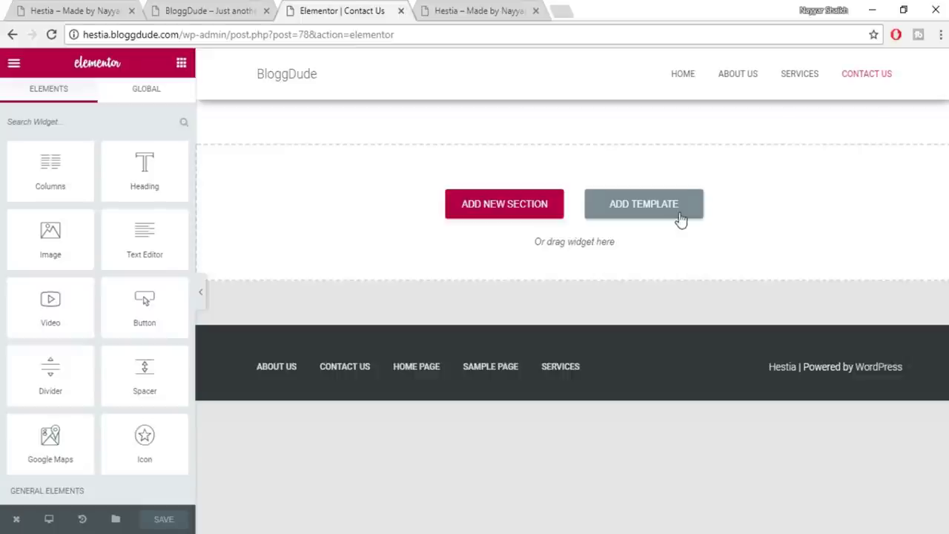
Insert the saved Contact template, save the page, and trim the editor part from the address
{"action": "left_click", "coordinate": [681, 220]}
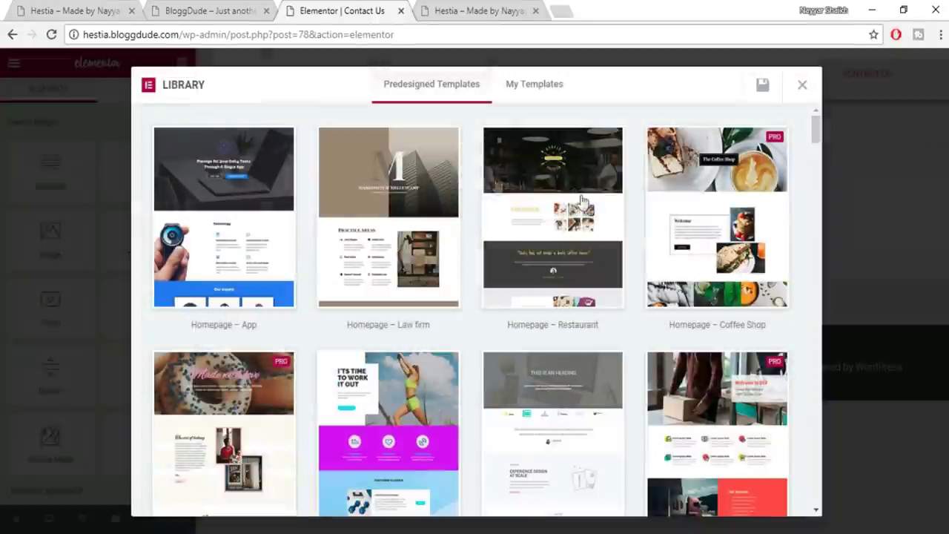
{"action": "left_click", "coordinate": [526, 89]}
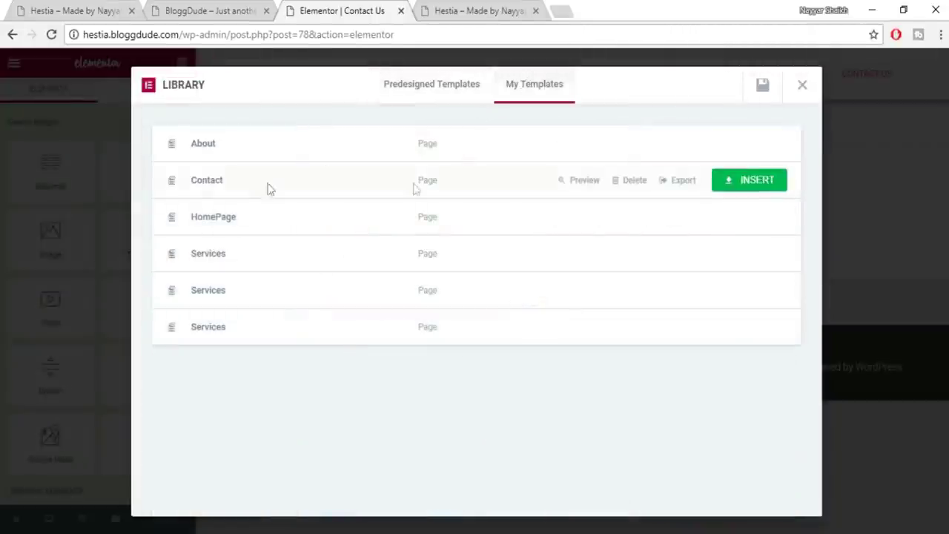
{"action": "left_click", "coordinate": [750, 185]}
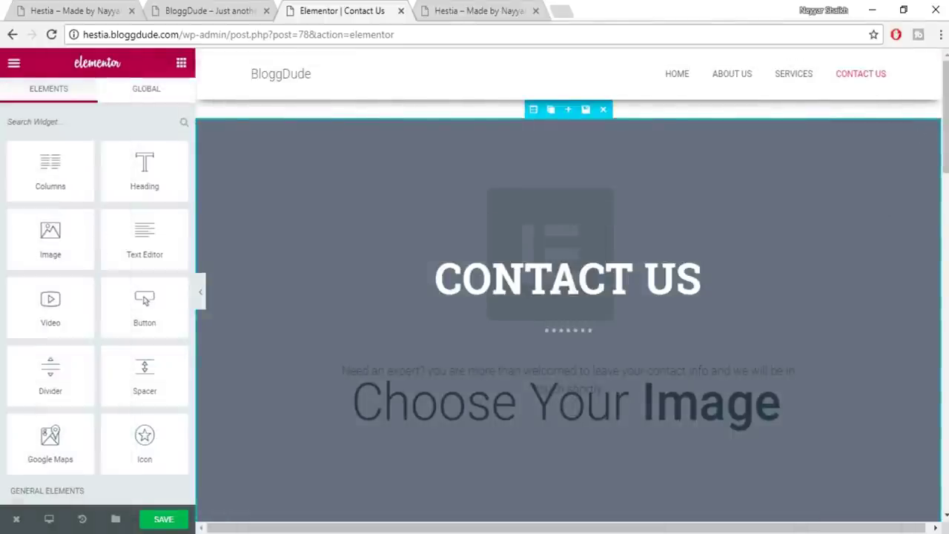
{"action": "scroll", "coordinate": [568, 312], "scroll_direction": "down", "scroll_amount": 12}
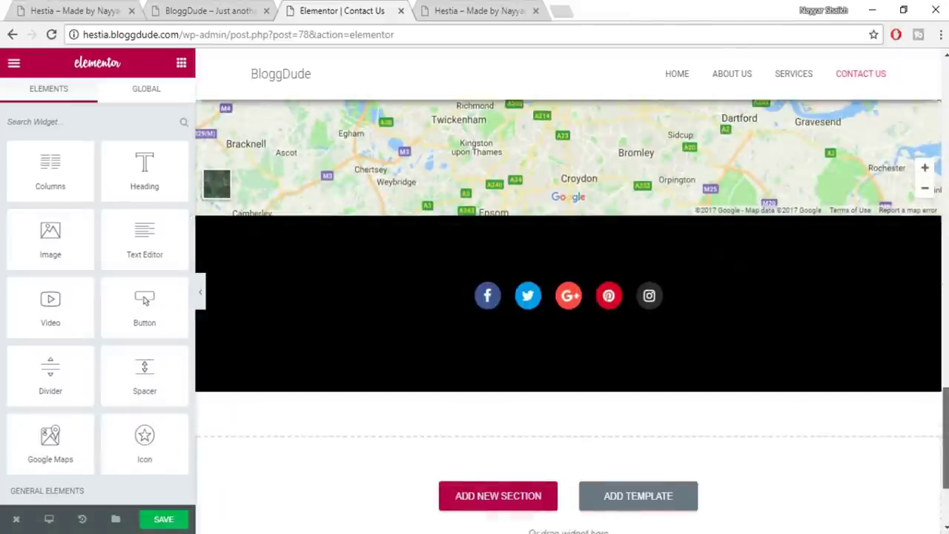
{"action": "left_click_drag", "start_coordinate": [945, 437], "coordinate": [938, 93]}
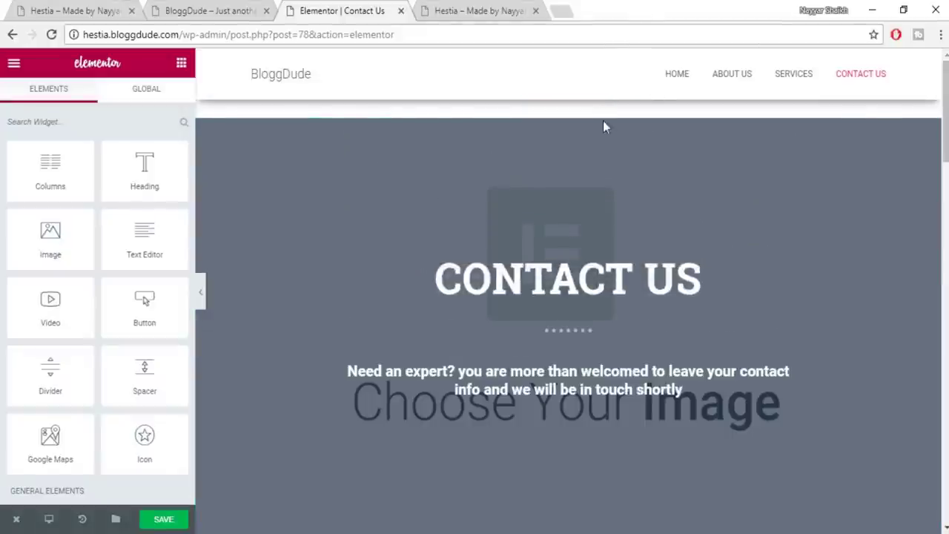
{"action": "left_click", "coordinate": [164, 519]}
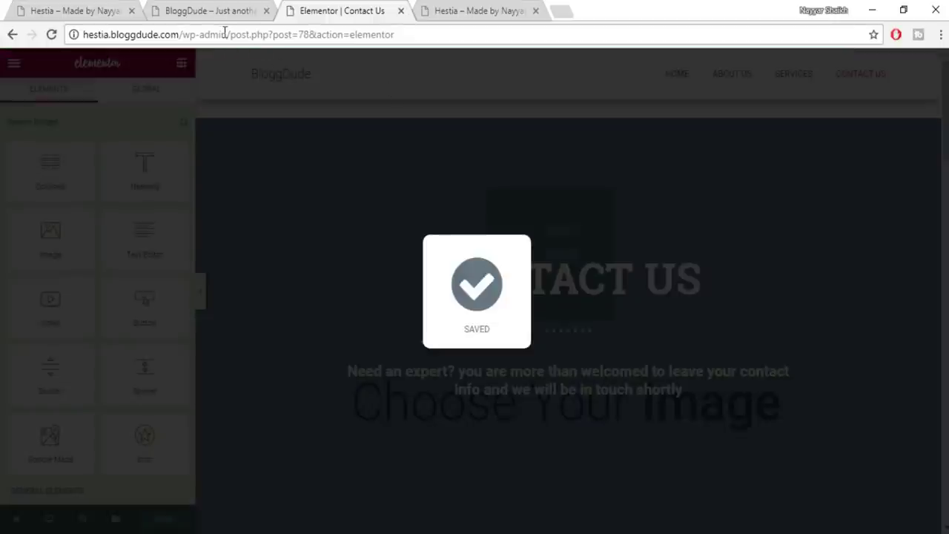
{"action": "left_click_drag", "start_coordinate": [435, 31], "coordinate": [589, 29]}
{"action": "key", "text": "BackSpace"}
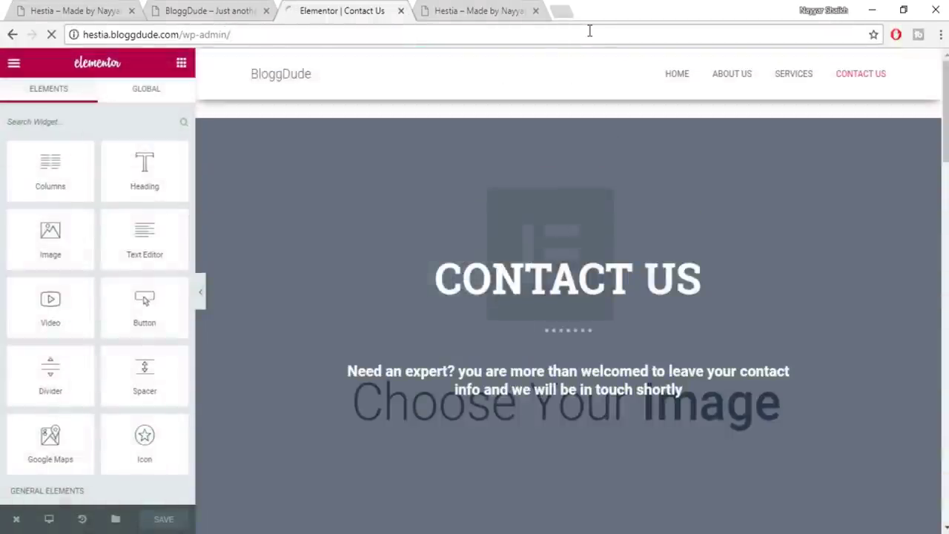
Load the admin dashboard and trash the Sample Page from the pages list
{"action": "key", "text": "Return"}
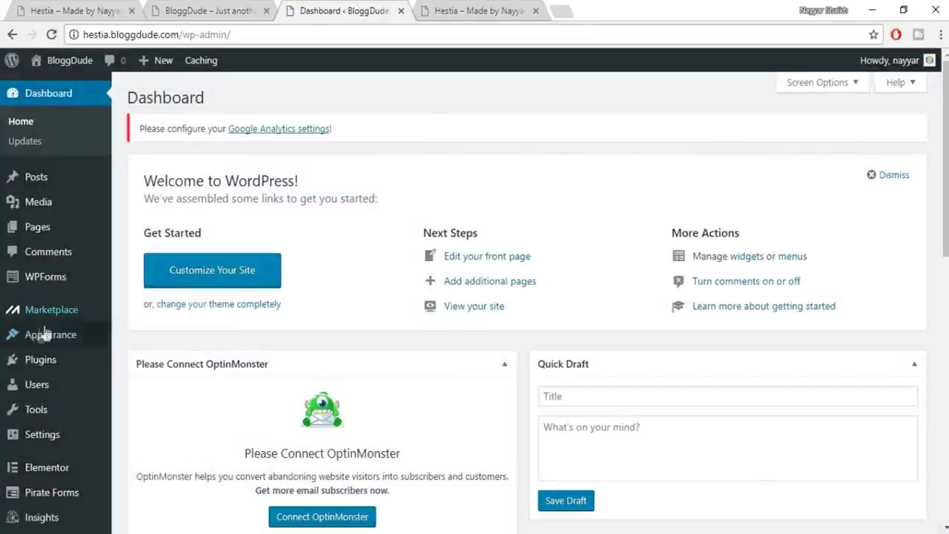
{"action": "left_click", "coordinate": [31, 238]}
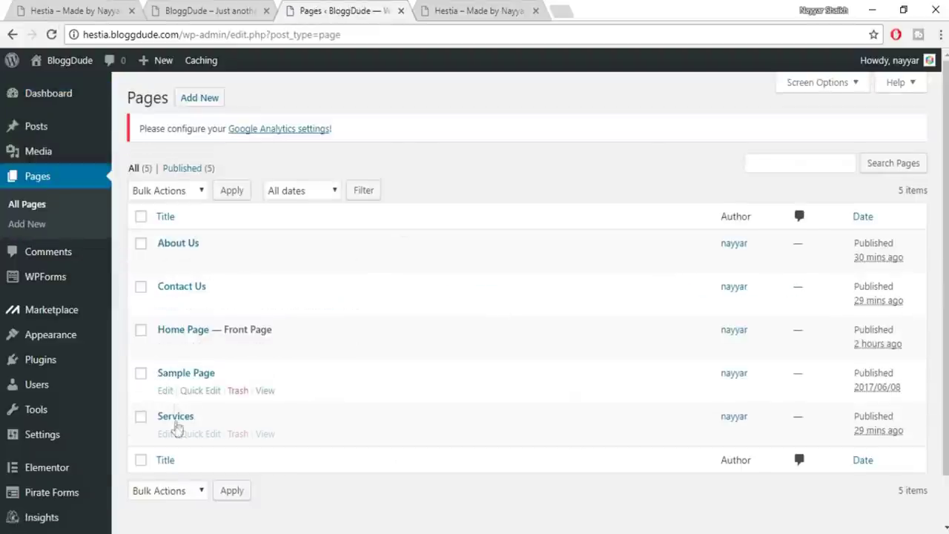
{"action": "left_click", "coordinate": [237, 390]}
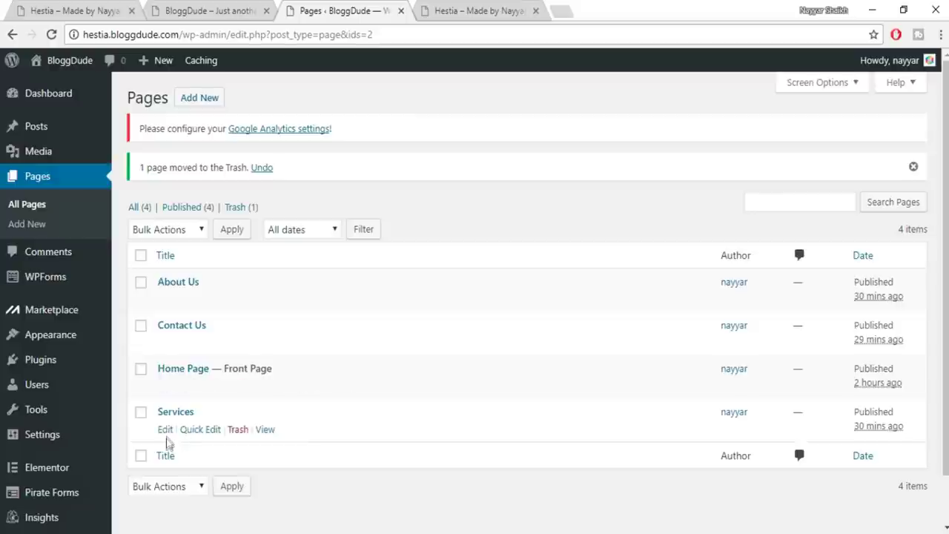
Open the Services page in Elementor and insert the saved Services template
{"action": "left_click", "coordinate": [165, 430]}
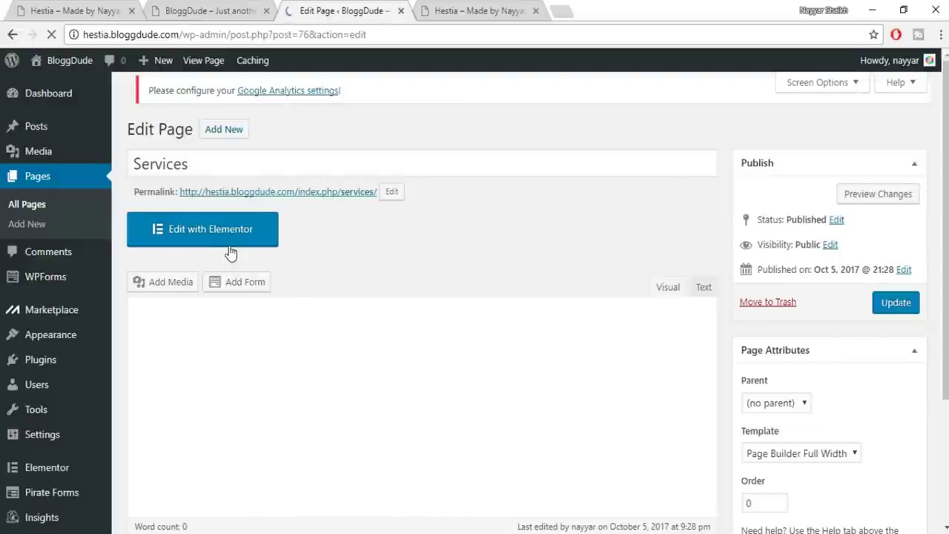
{"action": "left_click", "coordinate": [230, 247]}
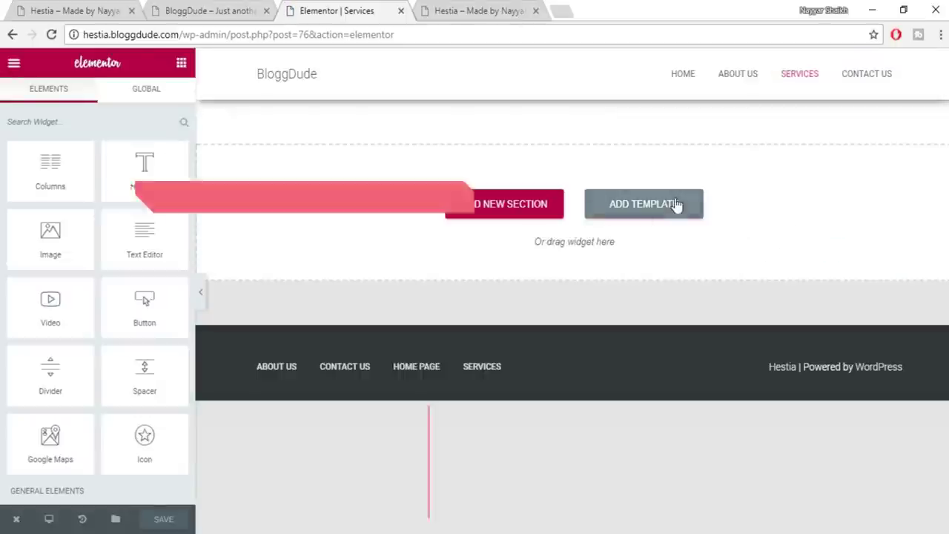
{"action": "left_click", "coordinate": [653, 205]}
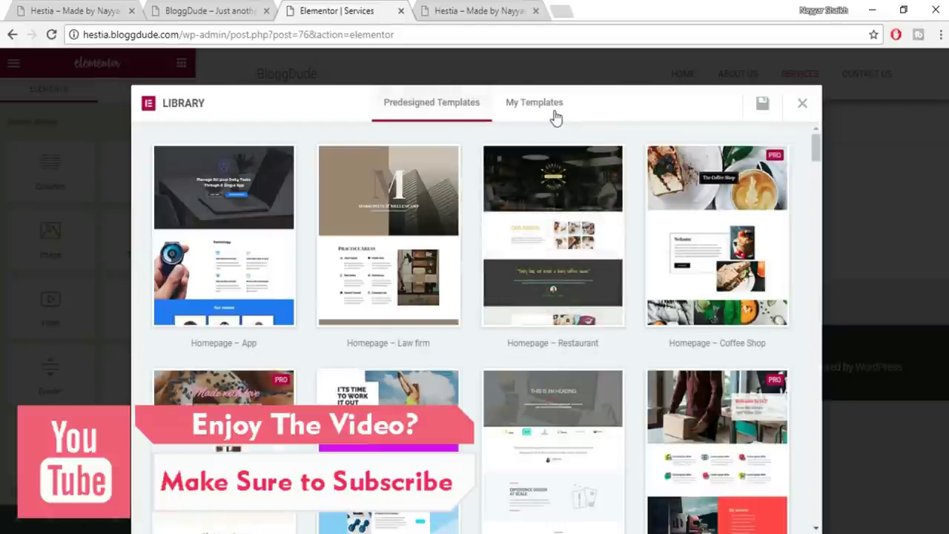
{"action": "left_click", "coordinate": [553, 111]}
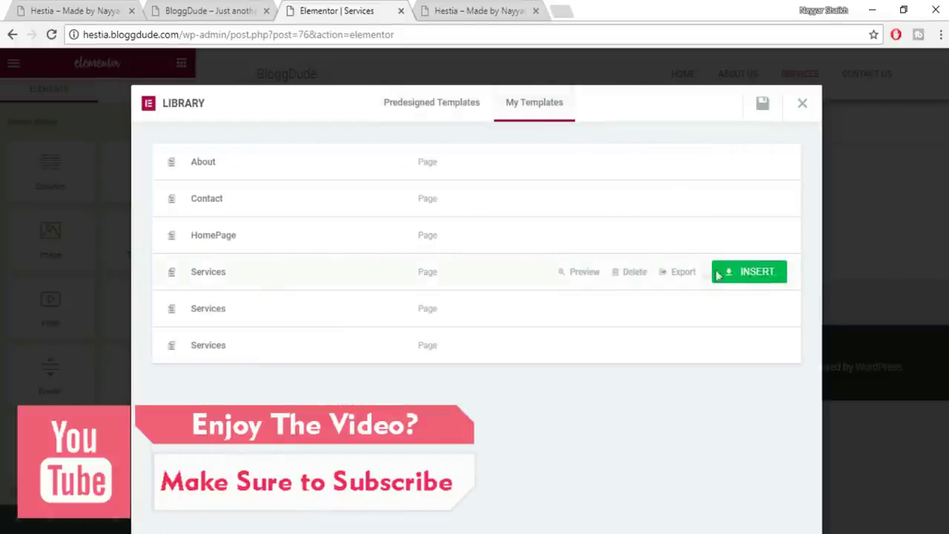
{"action": "left_click", "coordinate": [739, 278]}
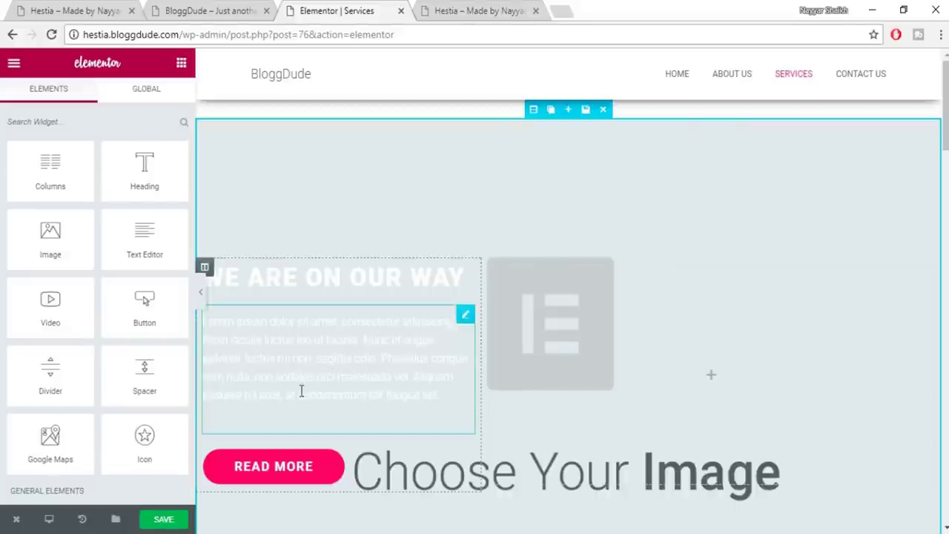
Review the Packing, Moving and Storage cards, then load the site's home page
{"action": "scroll", "coordinate": [301, 390], "scroll_direction": "down", "scroll_amount": 2}
{"action": "scroll", "coordinate": [301, 390], "scroll_direction": "down", "scroll_amount": 12}
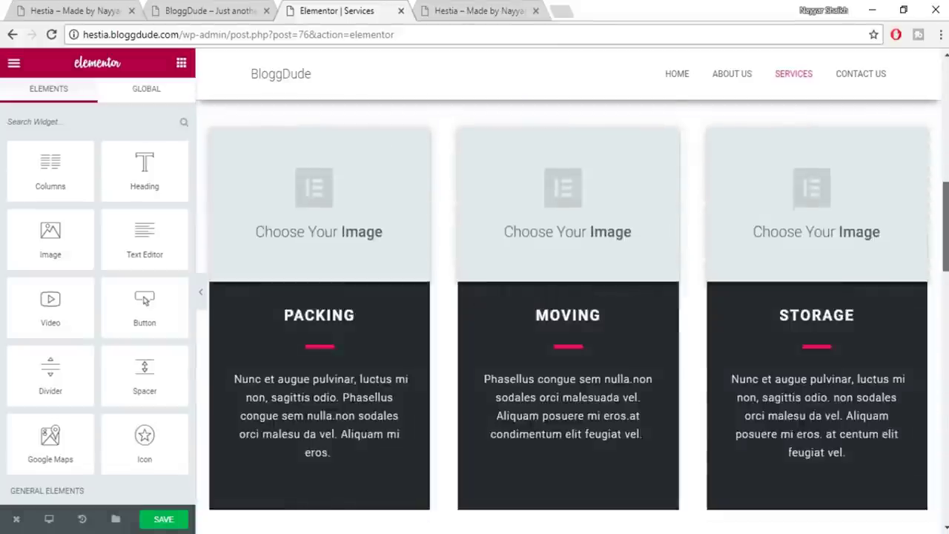
{"action": "scroll", "coordinate": [481, 324], "scroll_direction": "down", "scroll_amount": 1}
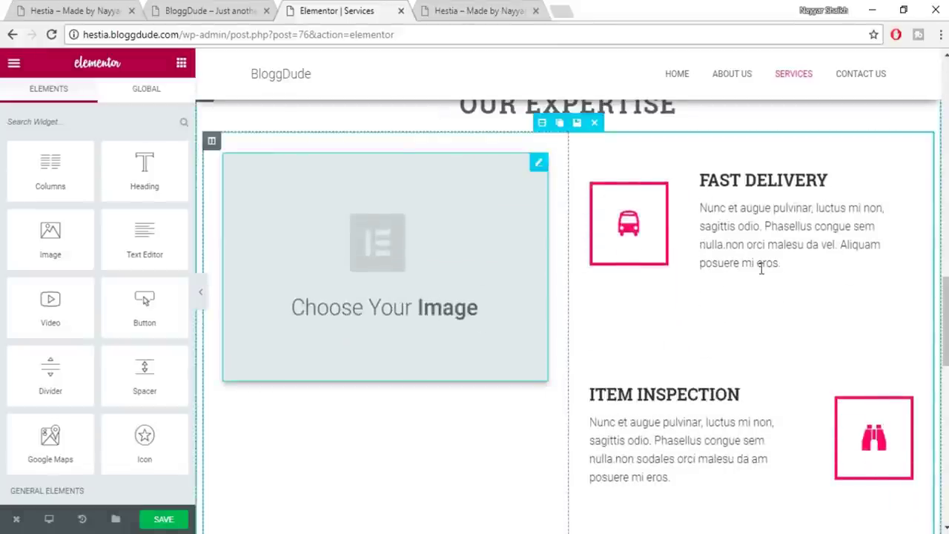
{"action": "scroll", "coordinate": [568, 318], "scroll_direction": "down", "scroll_amount": 10}
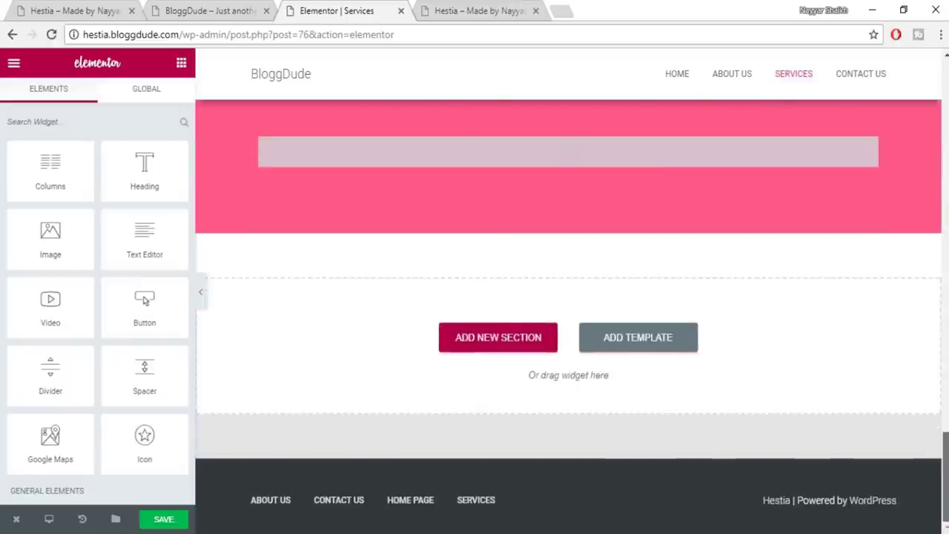
{"action": "scroll", "coordinate": [568, 318], "scroll_direction": "up", "scroll_amount": 15}
{"action": "scroll", "coordinate": [621, 194], "scroll_direction": "up", "scroll_amount": 5}
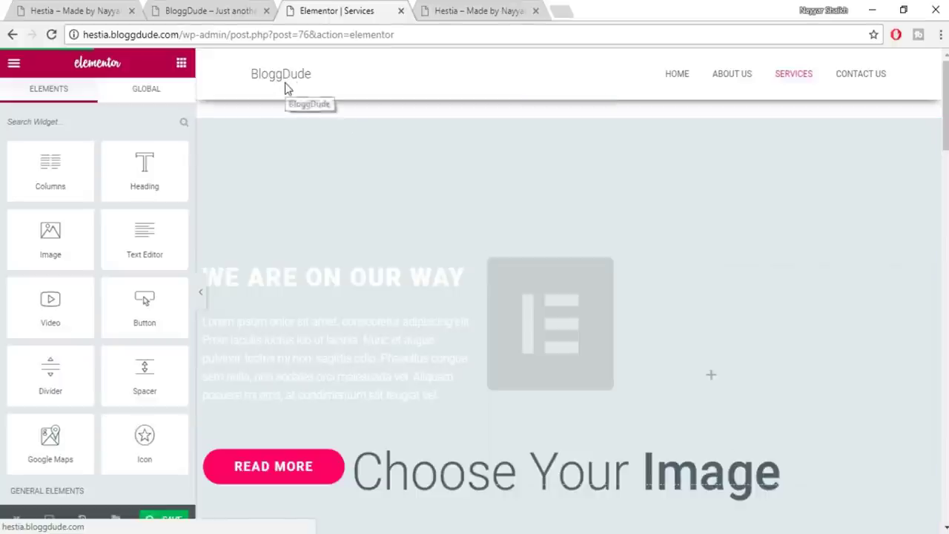
{"action": "left_click_drag", "start_coordinate": [190, 34], "coordinate": [524, 39]}
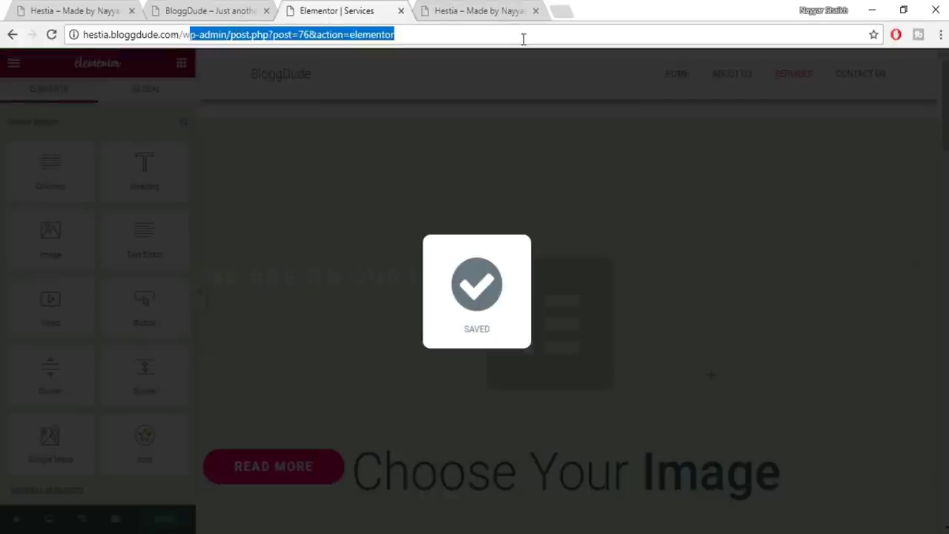
{"action": "key", "text": "BackSpace"}
{"action": "key", "text": "BackSpace"}
{"action": "key", "text": "BackSpace"}
{"action": "key", "text": "Return"}
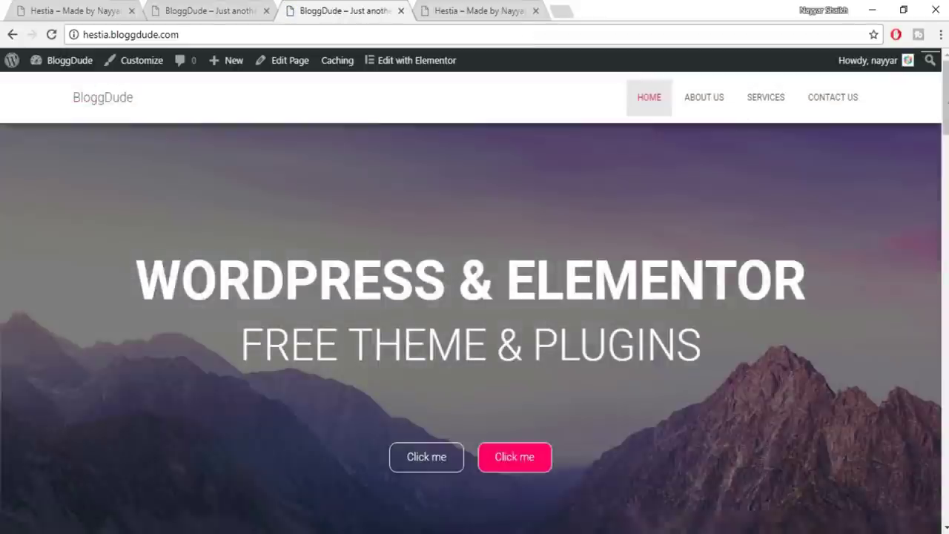
Scroll through the home and About Us pages, then open the Home Page in Elementor
{"action": "scroll", "coordinate": [474, 297], "scroll_direction": "down", "scroll_amount": 10}
{"action": "scroll", "coordinate": [475, 297], "scroll_direction": "down", "scroll_amount": 10}
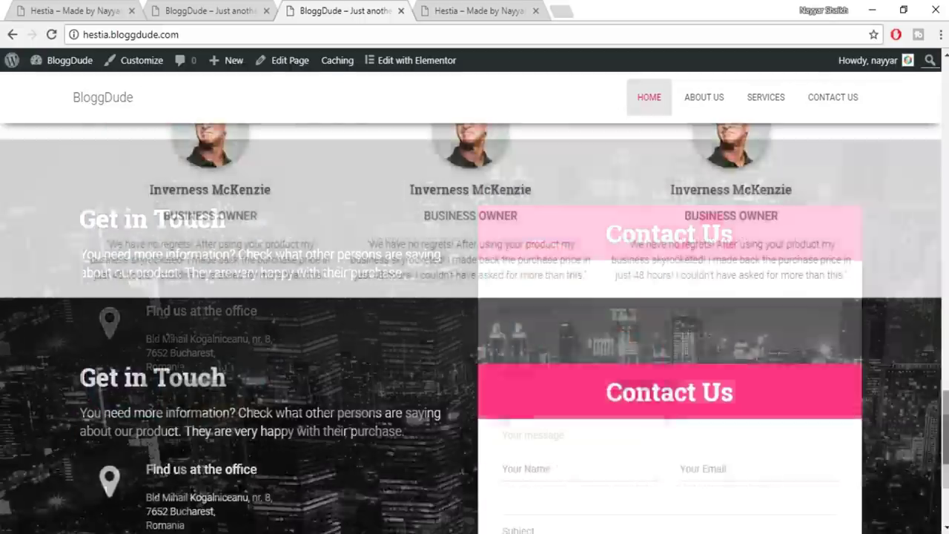
{"action": "scroll", "coordinate": [688, 99], "scroll_direction": "up", "scroll_amount": 20}
{"action": "left_click", "coordinate": [693, 105]}
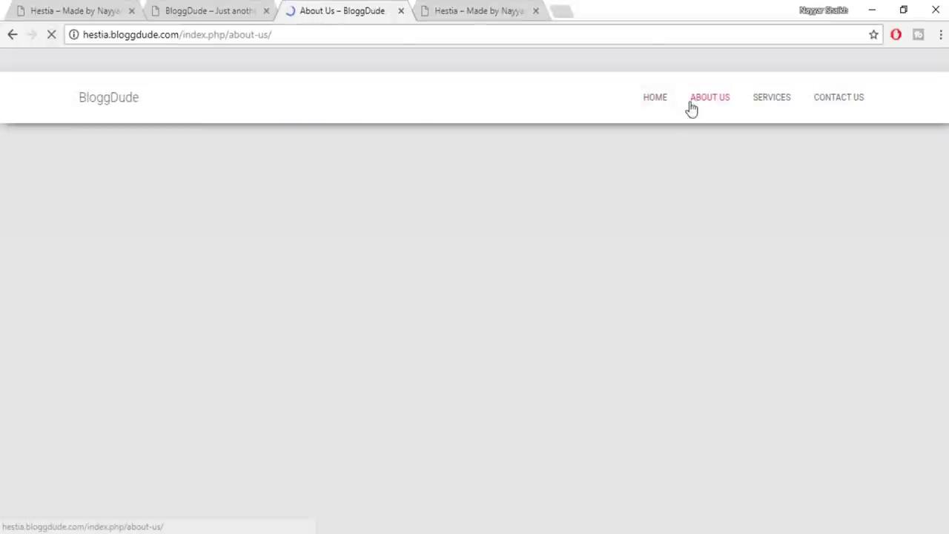
{"action": "scroll", "coordinate": [474, 297], "scroll_direction": "down", "scroll_amount": 5}
{"action": "scroll", "coordinate": [475, 326], "scroll_direction": "down", "scroll_amount": 15}
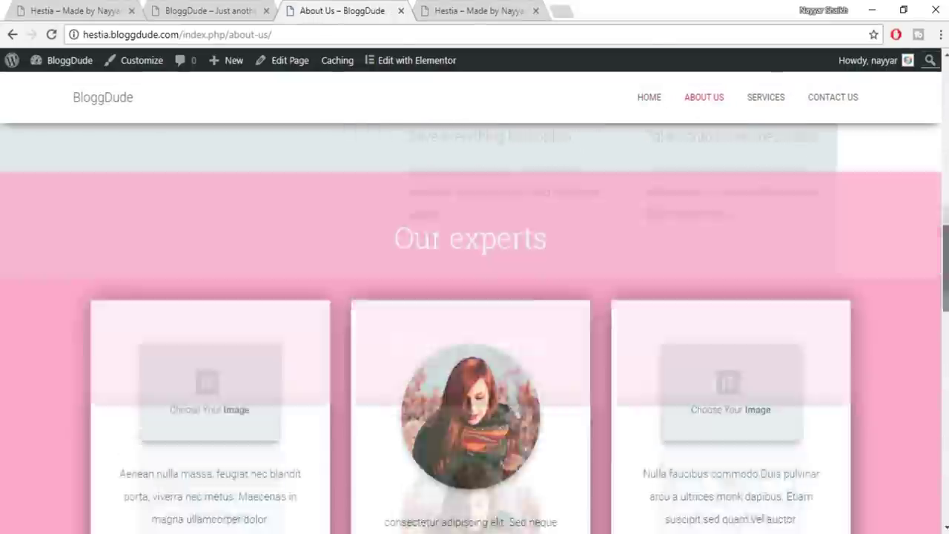
{"action": "scroll", "coordinate": [475, 327], "scroll_direction": "up", "scroll_amount": 20}
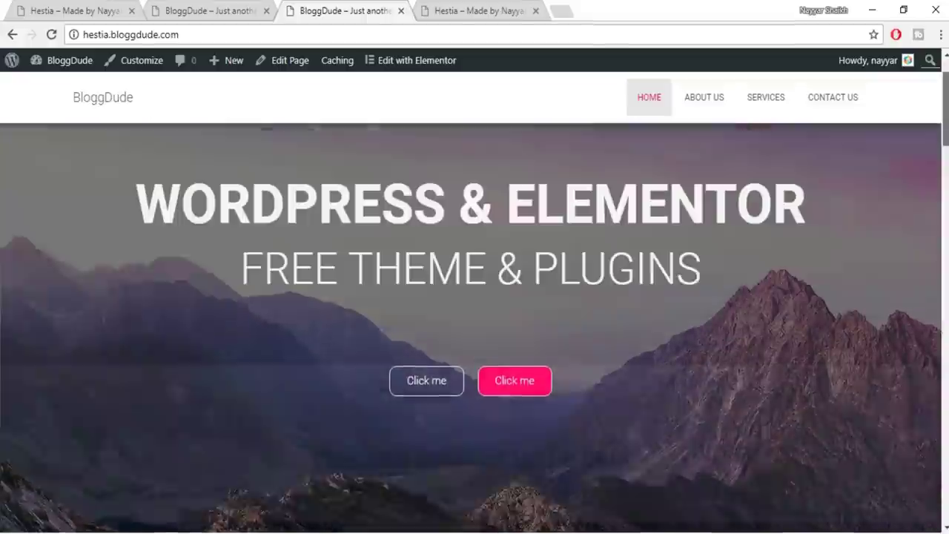
{"action": "scroll", "coordinate": [603, 202], "scroll_direction": "up", "scroll_amount": 1}
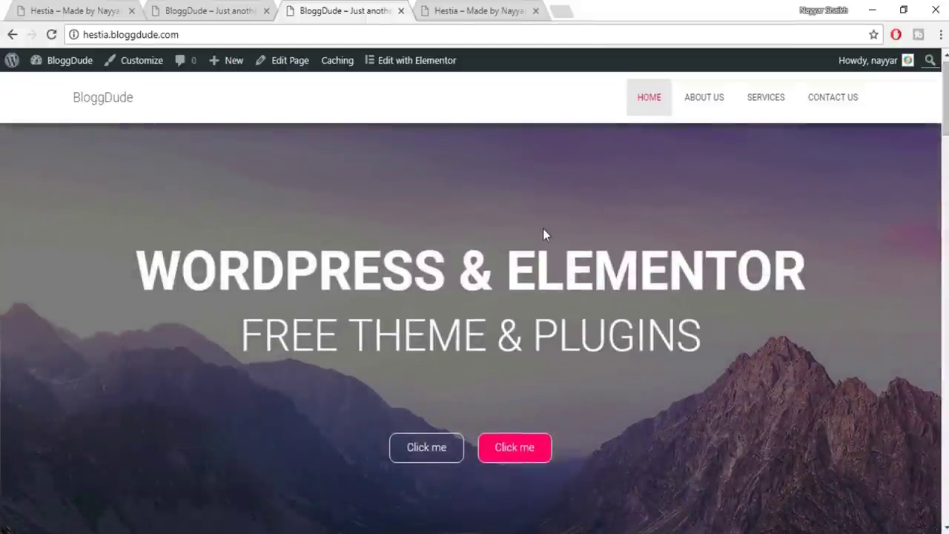
{"action": "scroll", "coordinate": [543, 228], "scroll_direction": "down", "scroll_amount": 1}
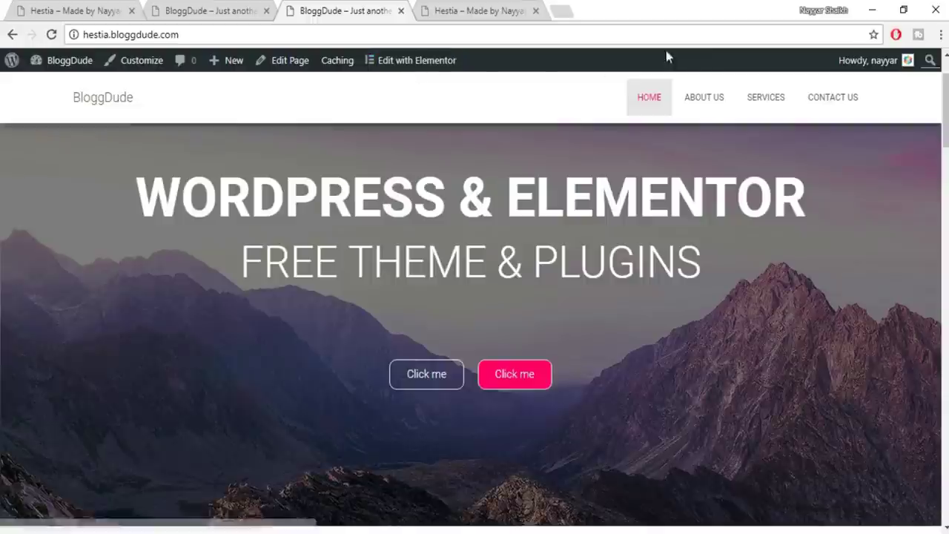
{"action": "left_click", "coordinate": [427, 69]}
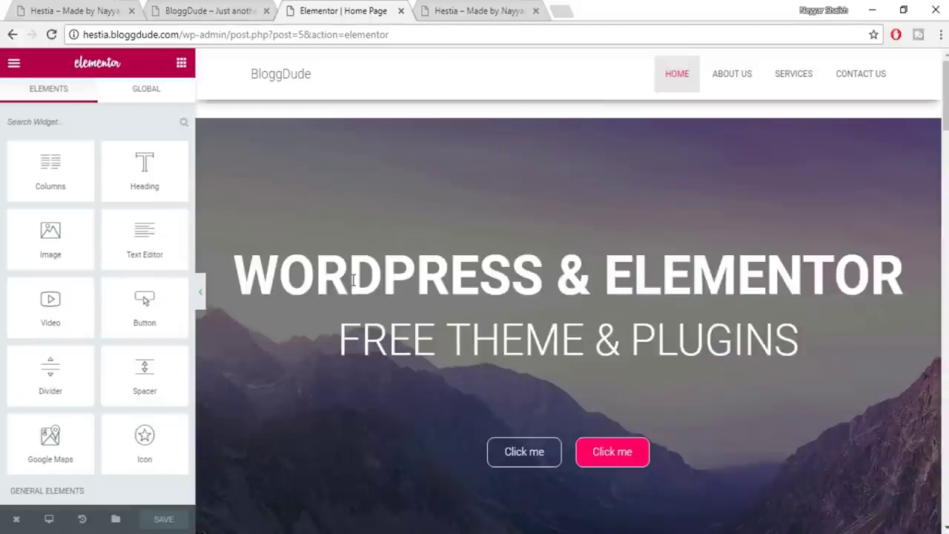
Switch the preview to mobile width and open the WORDPRESS & ELEMENTOR heading's Style settings
{"action": "left_click", "coordinate": [49, 521]}
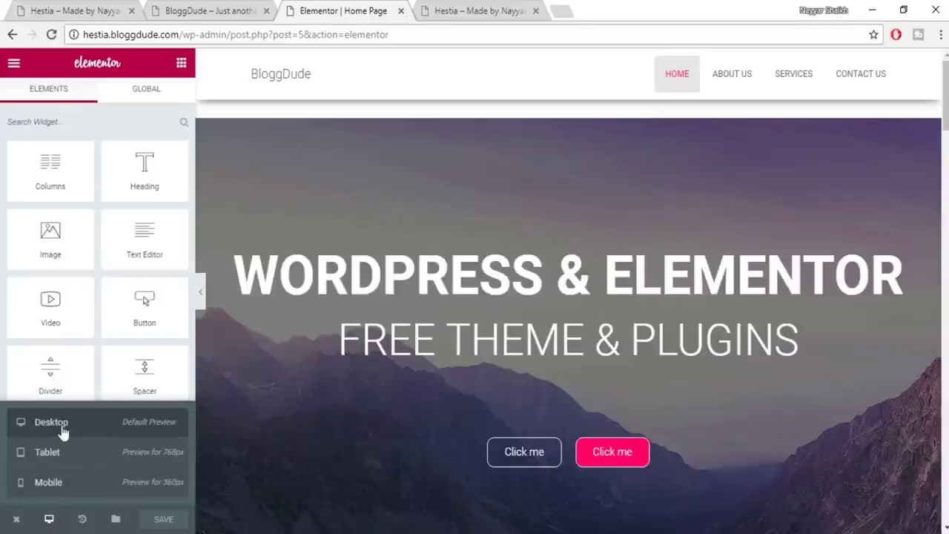
{"action": "left_click", "coordinate": [51, 485]}
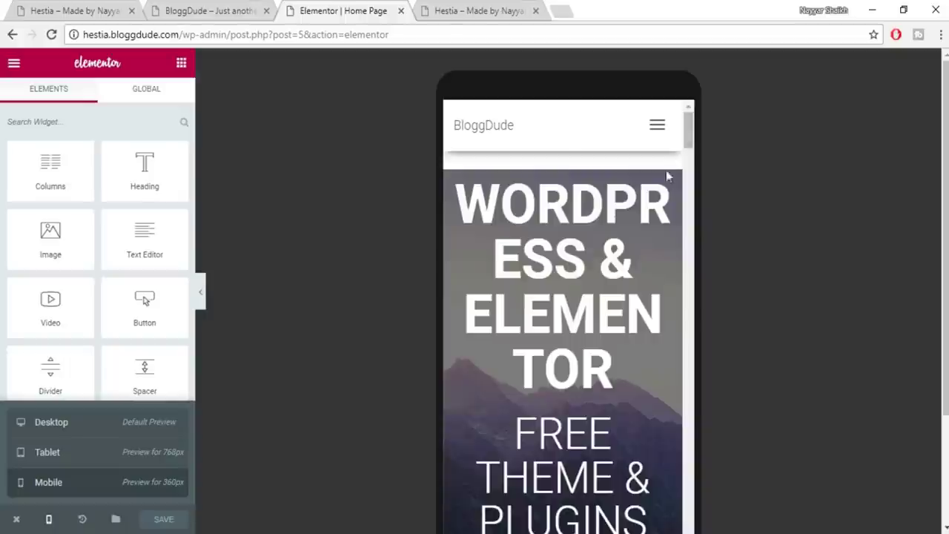
{"action": "scroll", "coordinate": [595, 354], "scroll_direction": "down", "scroll_amount": 3}
{"action": "scroll", "coordinate": [595, 354], "scroll_direction": "up", "scroll_amount": 3}
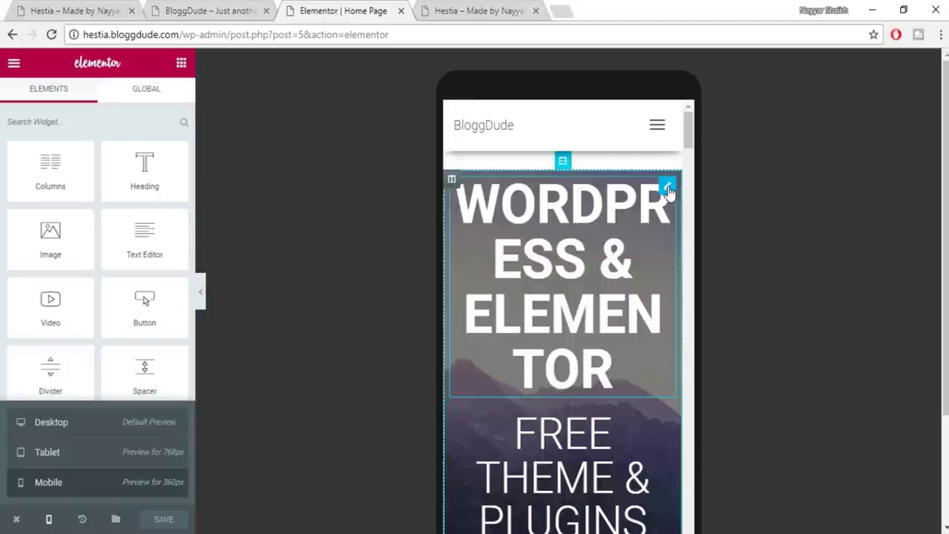
{"action": "left_click", "coordinate": [668, 188]}
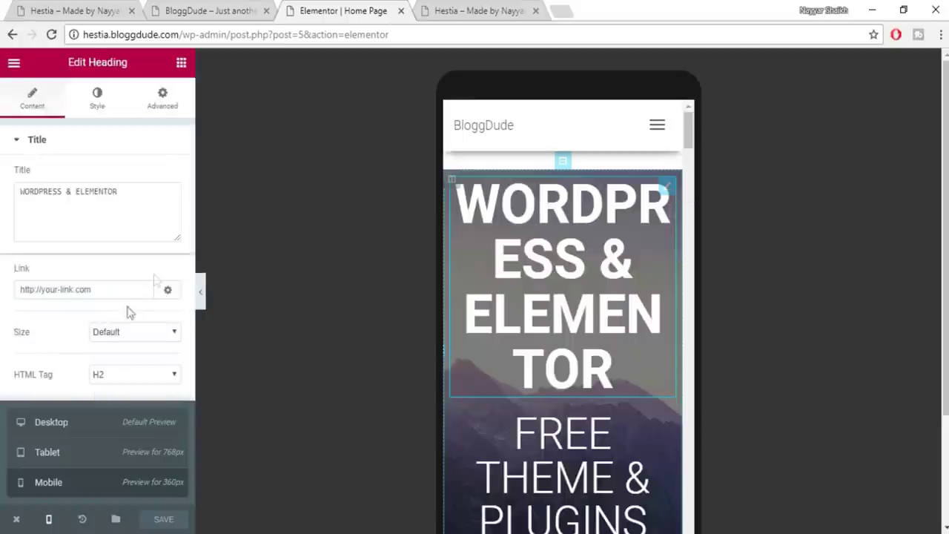
{"action": "left_click", "coordinate": [97, 99]}
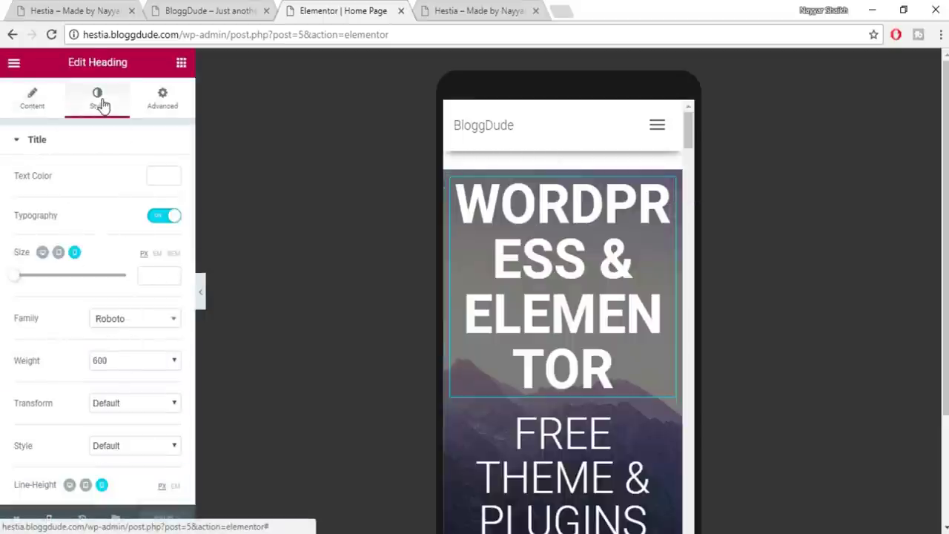